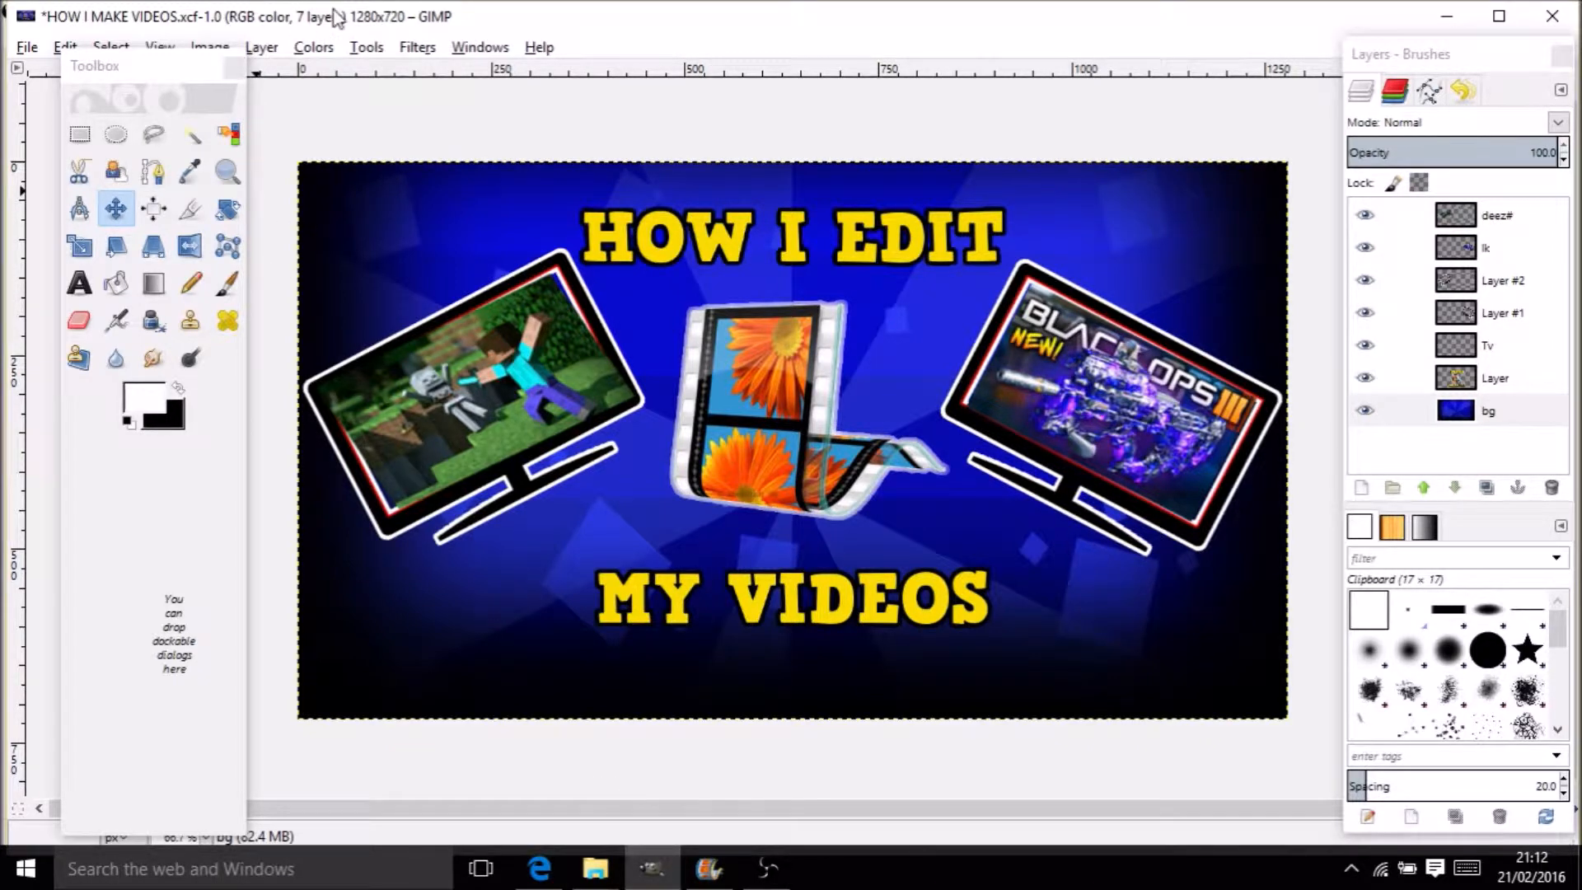
Open GIMP's File menu over the HOW I MAKE VIDEOS thumbnail project
click(27, 47)
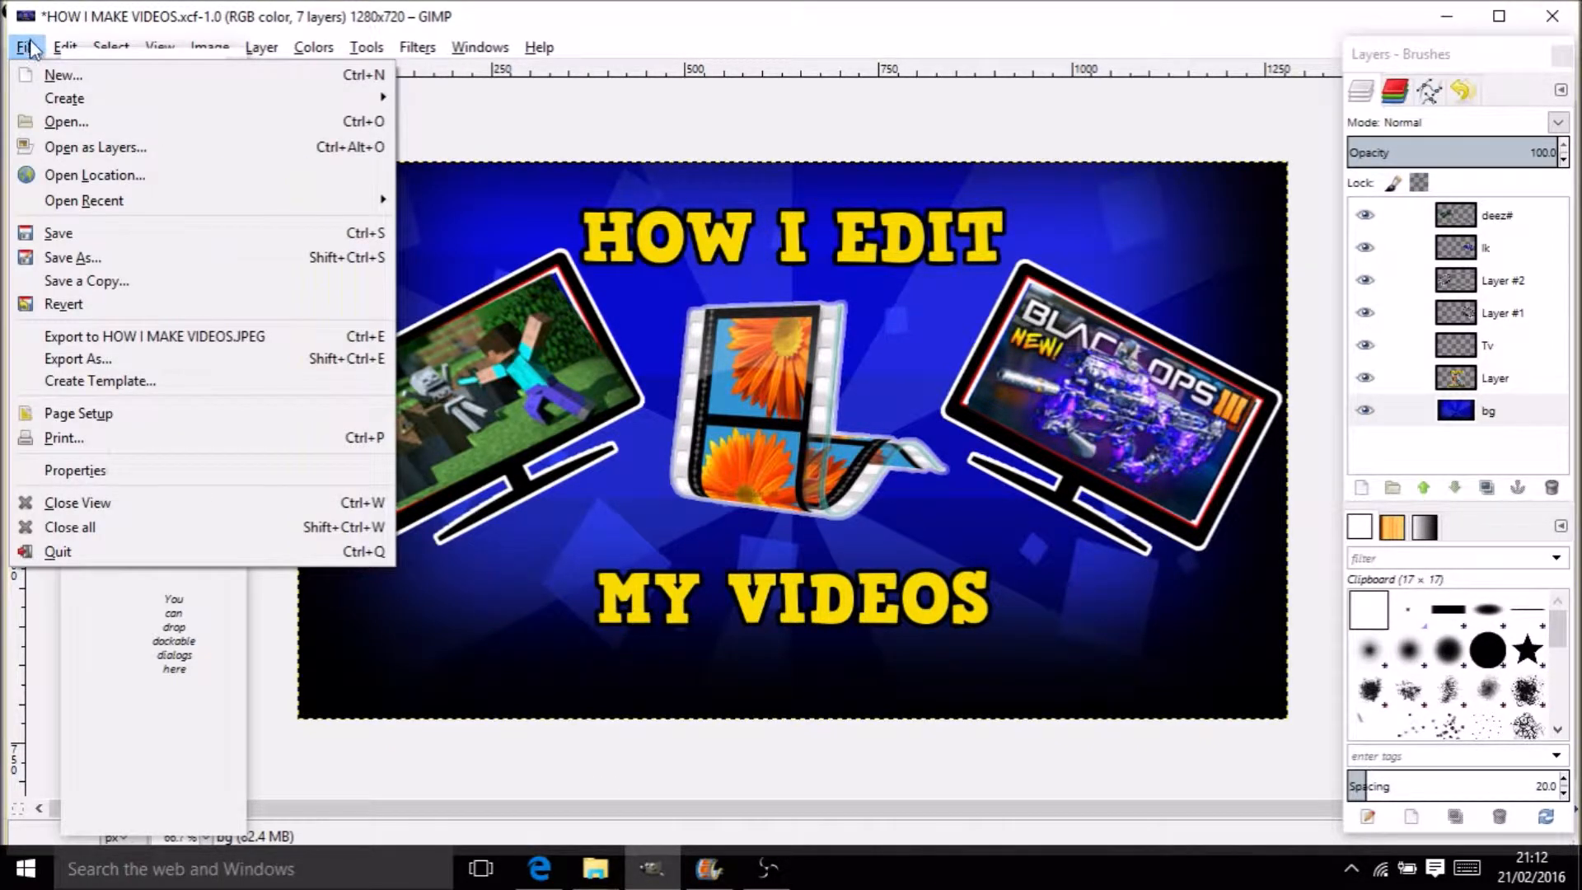
Create a new 1280×720 image and maximize its window
click(54, 78)
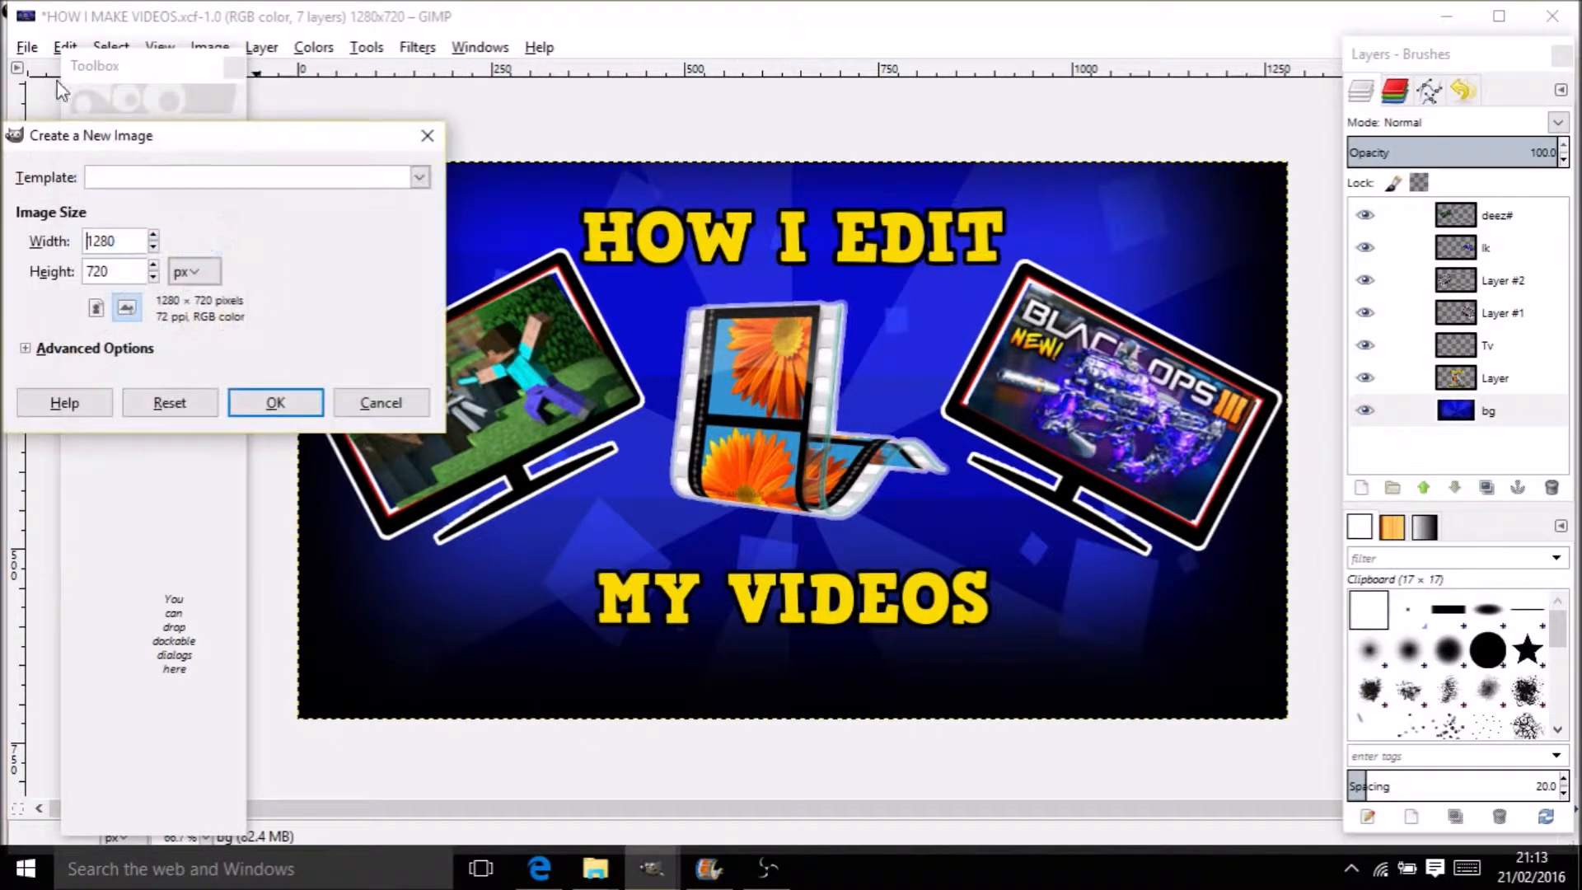
click(275, 402)
click(1086, 140)
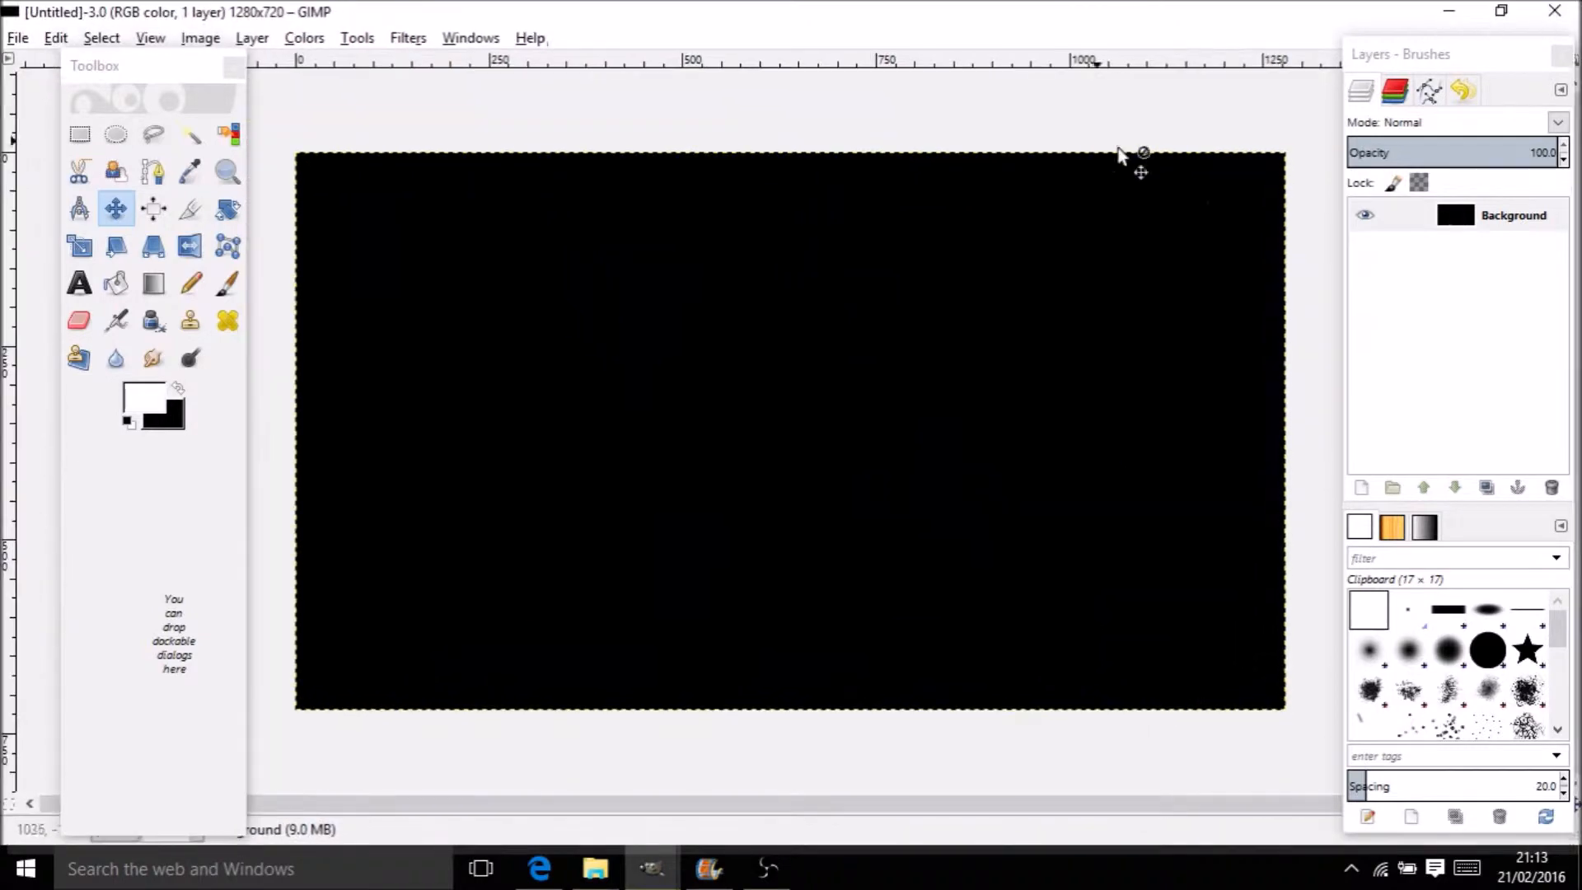
Delete the Background layer, then bring up the browser's fifa stadium image results
click(1442, 240)
right_click(1441, 238)
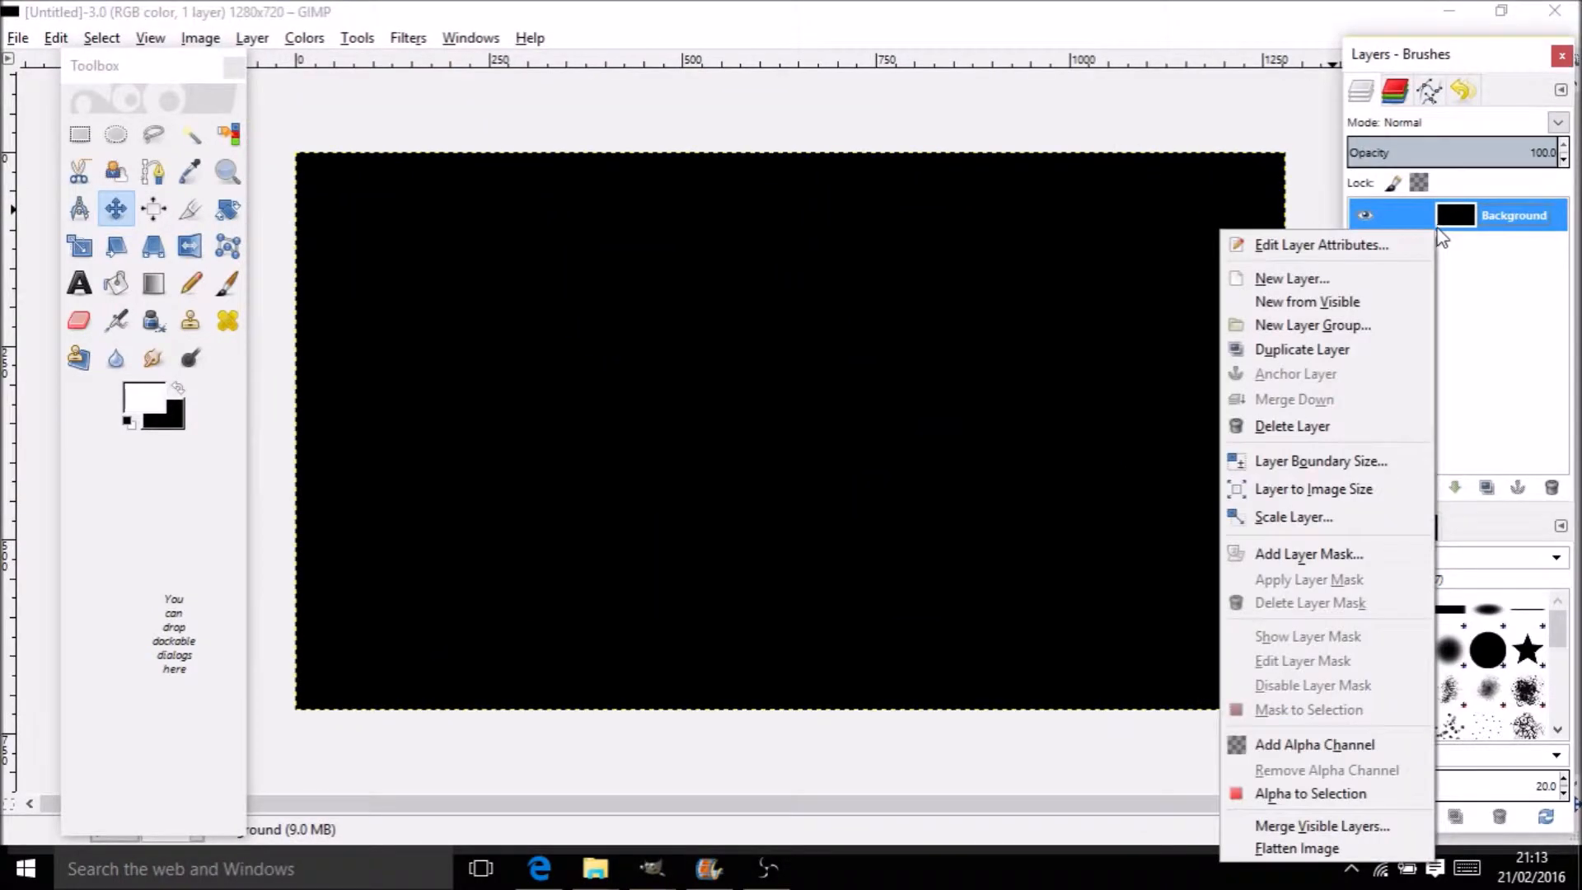
click(1313, 424)
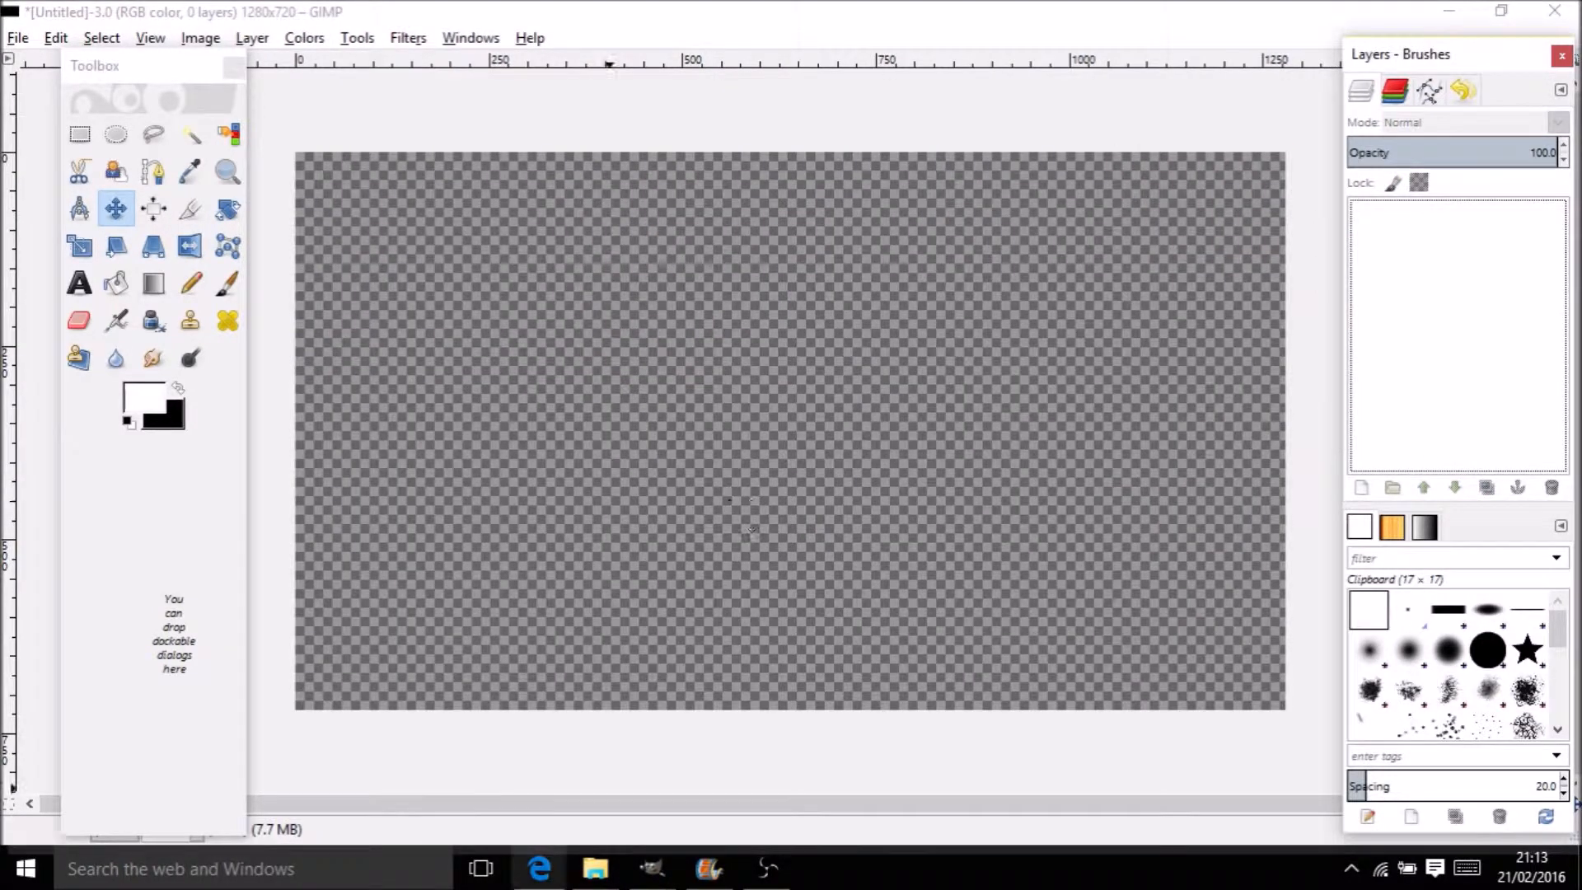
click(540, 868)
click(38, 8)
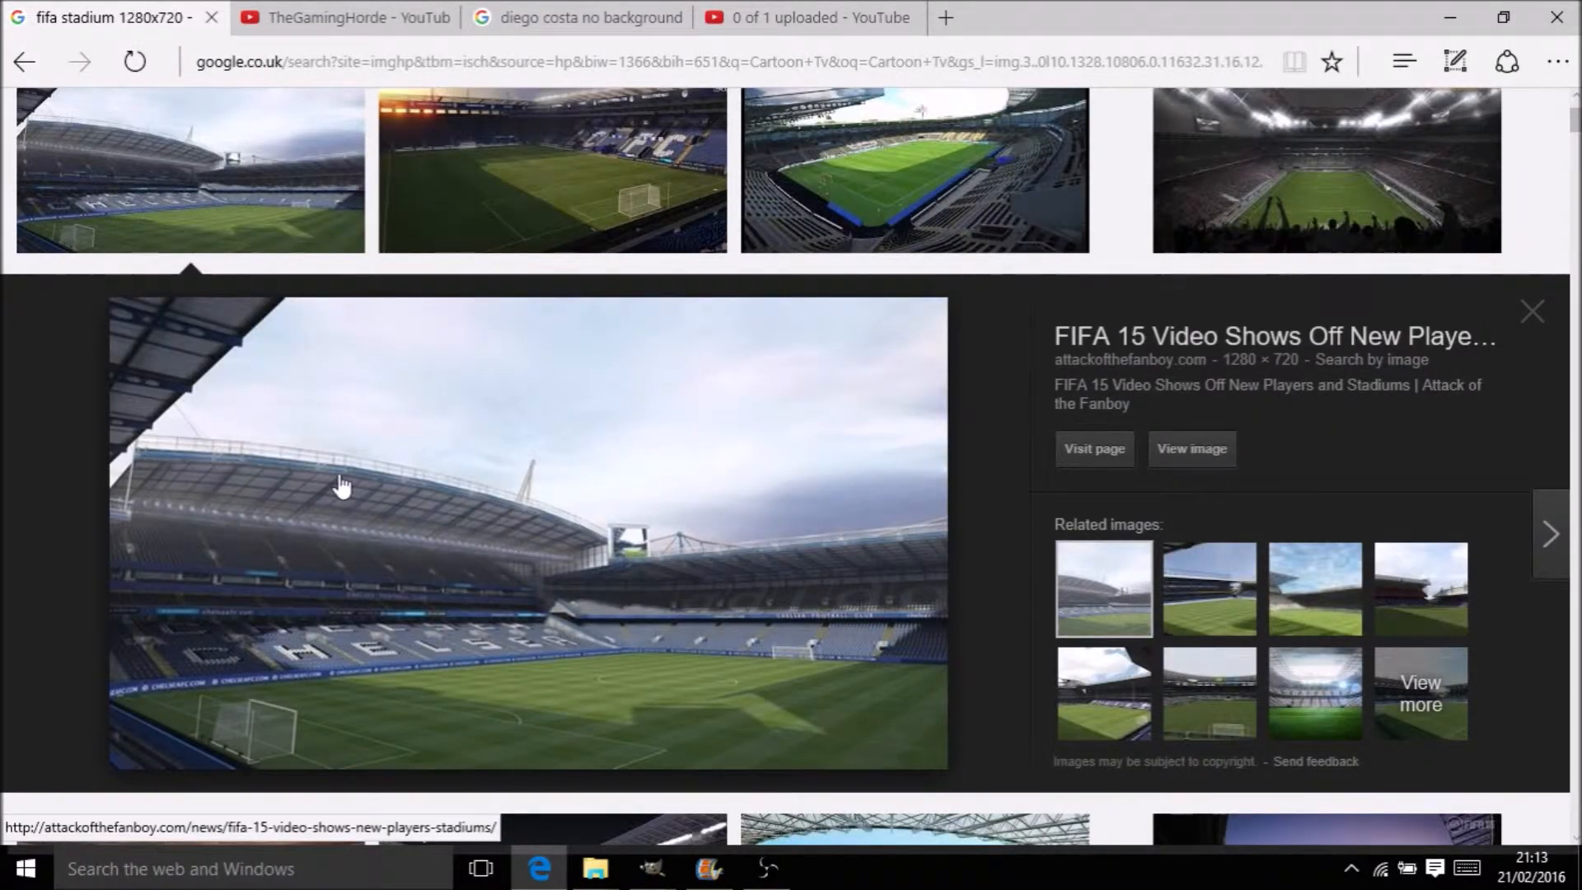
Copy the FIFA 15 stadium photo and return to the untitled GIMP image
right_click(341, 494)
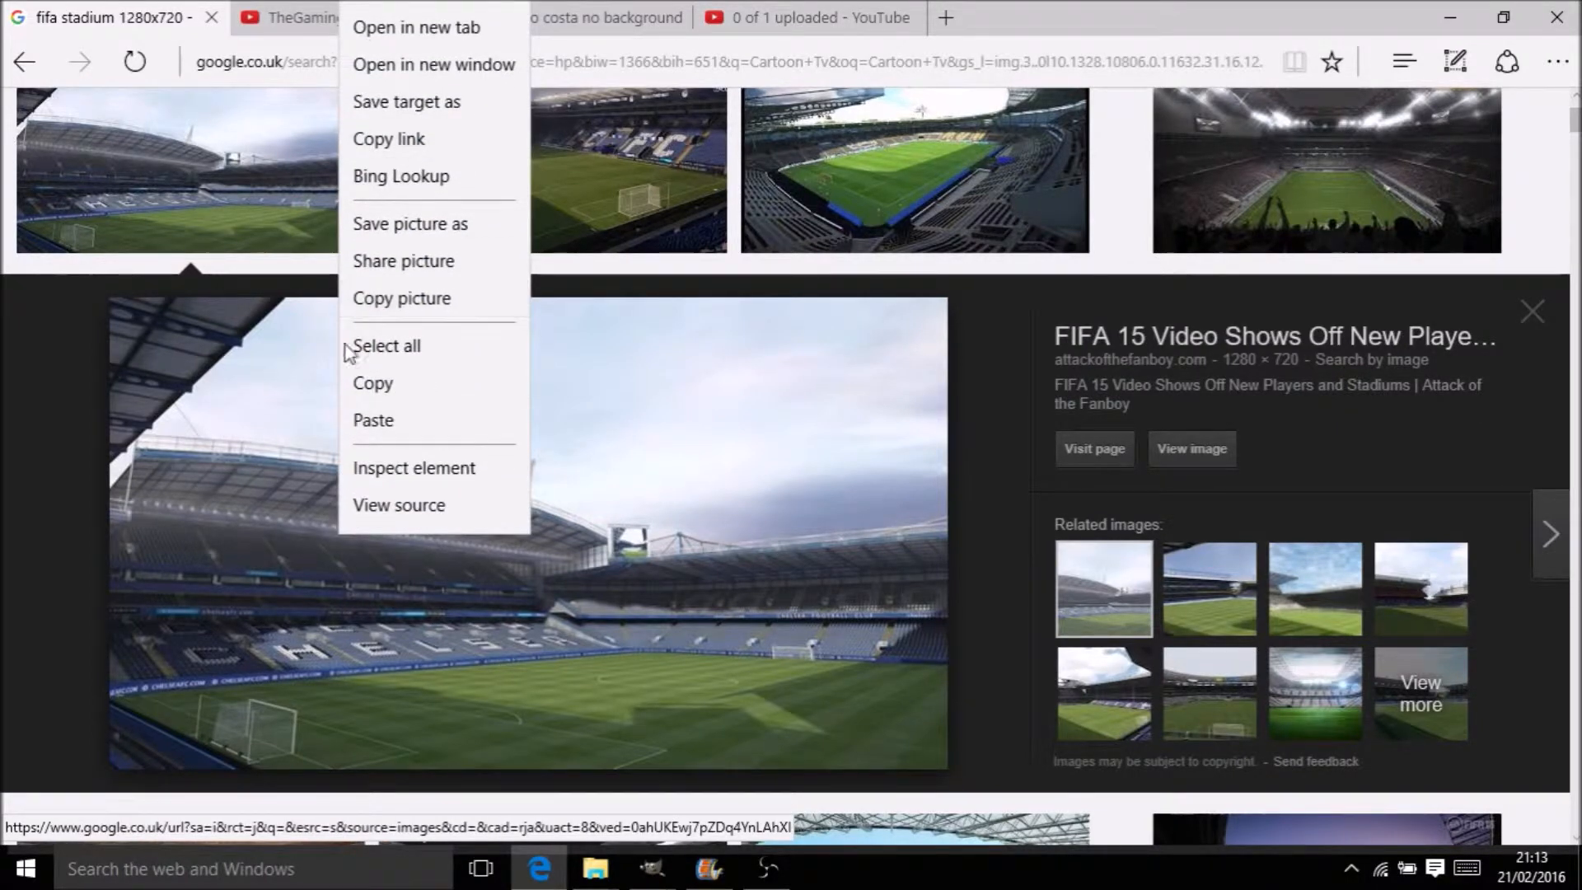
click(405, 397)
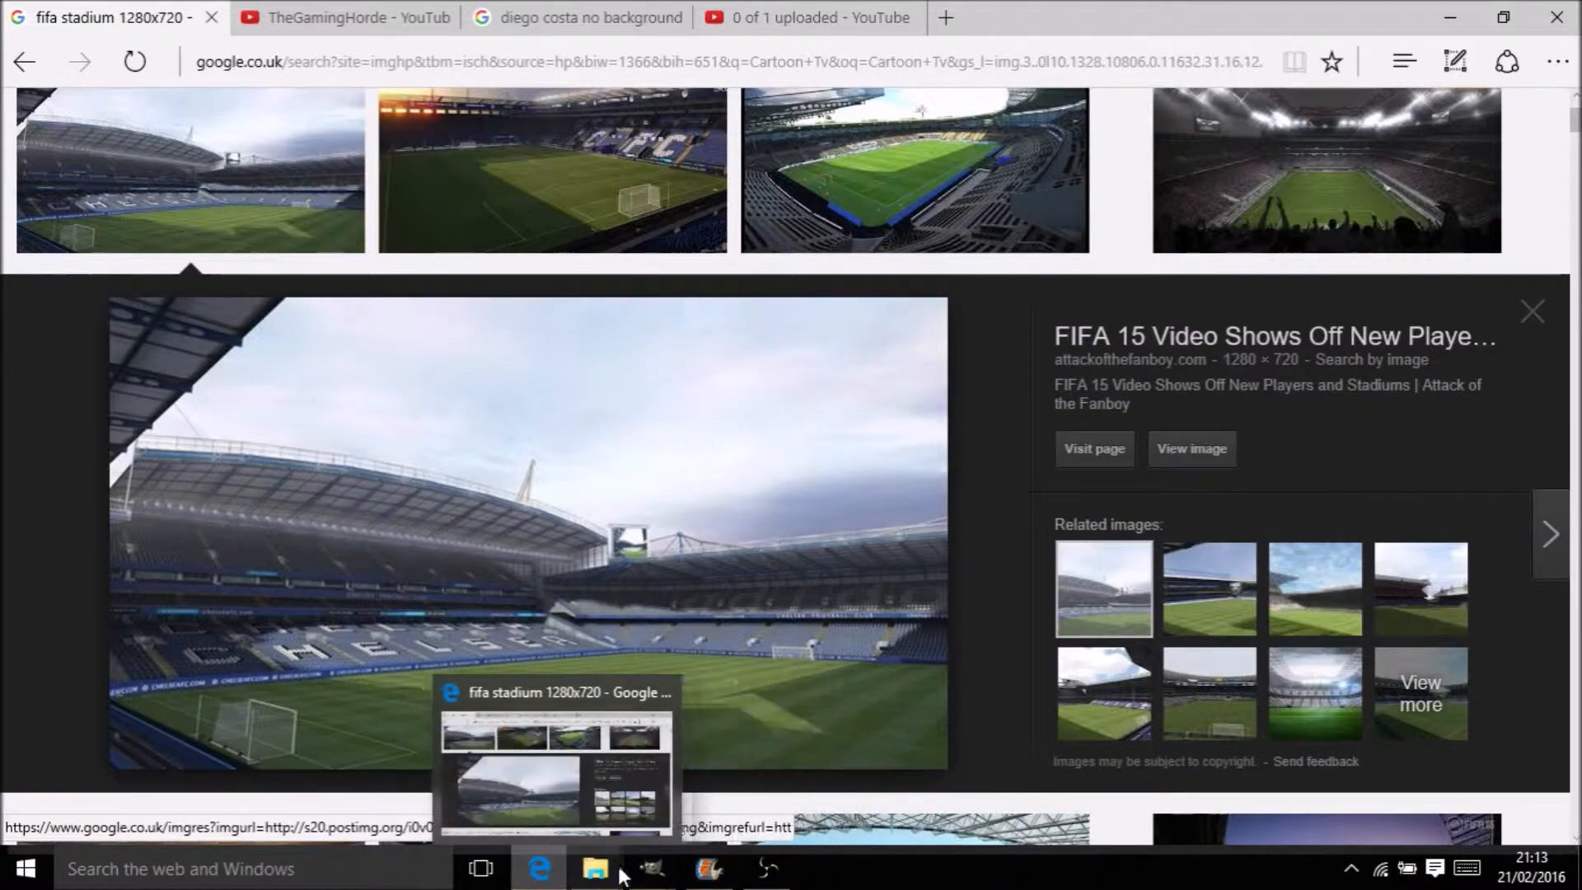
click(731, 807)
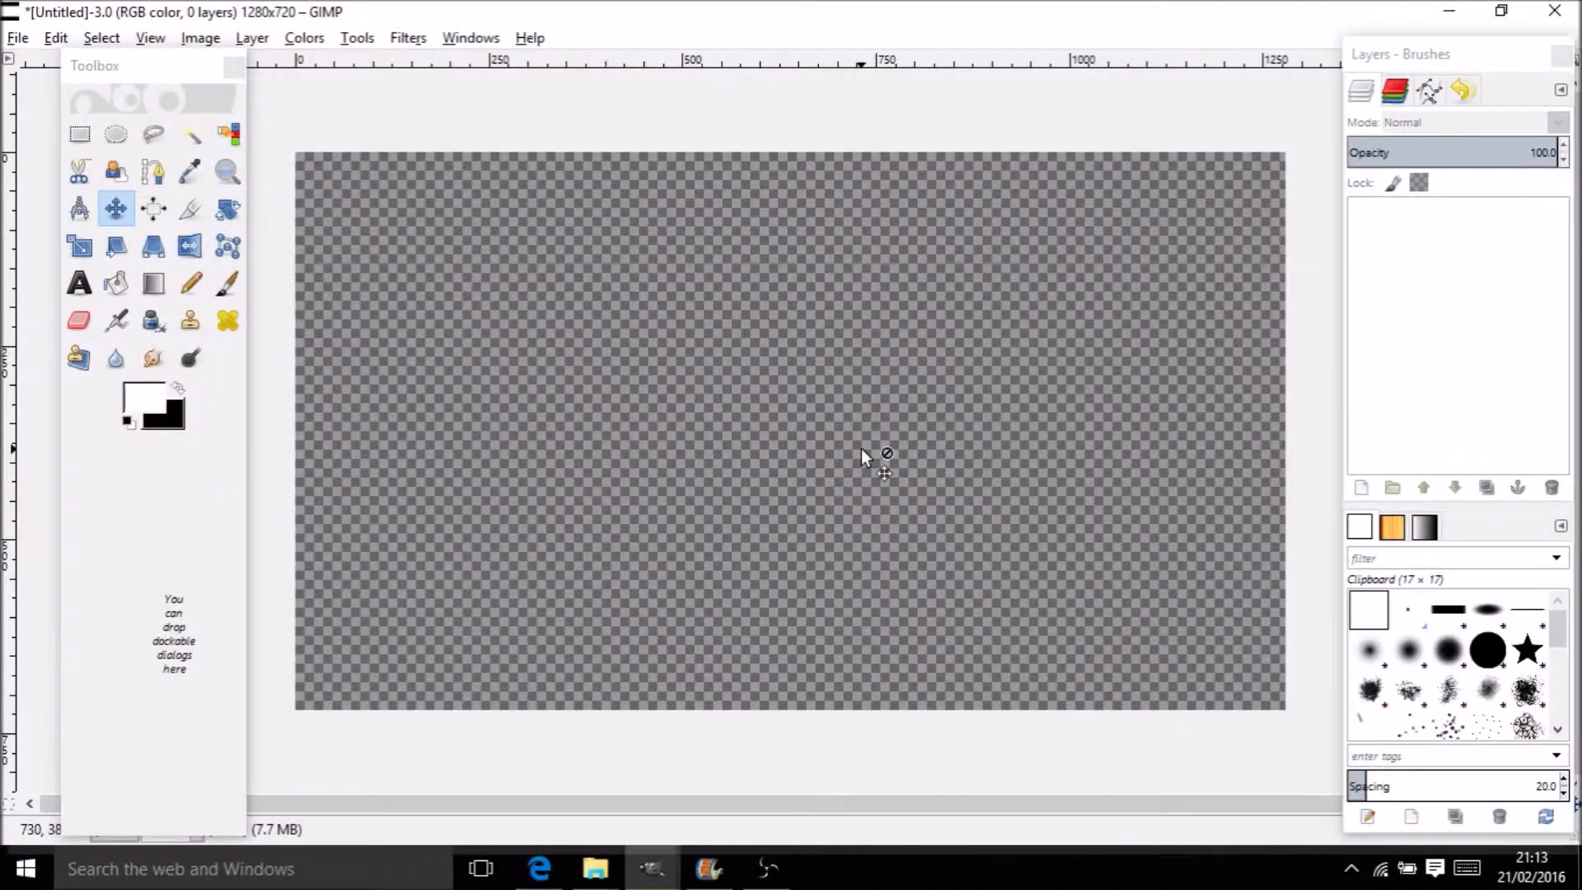
Paste the stadium photo as a layer and scale the layer
key(ctrl+v)
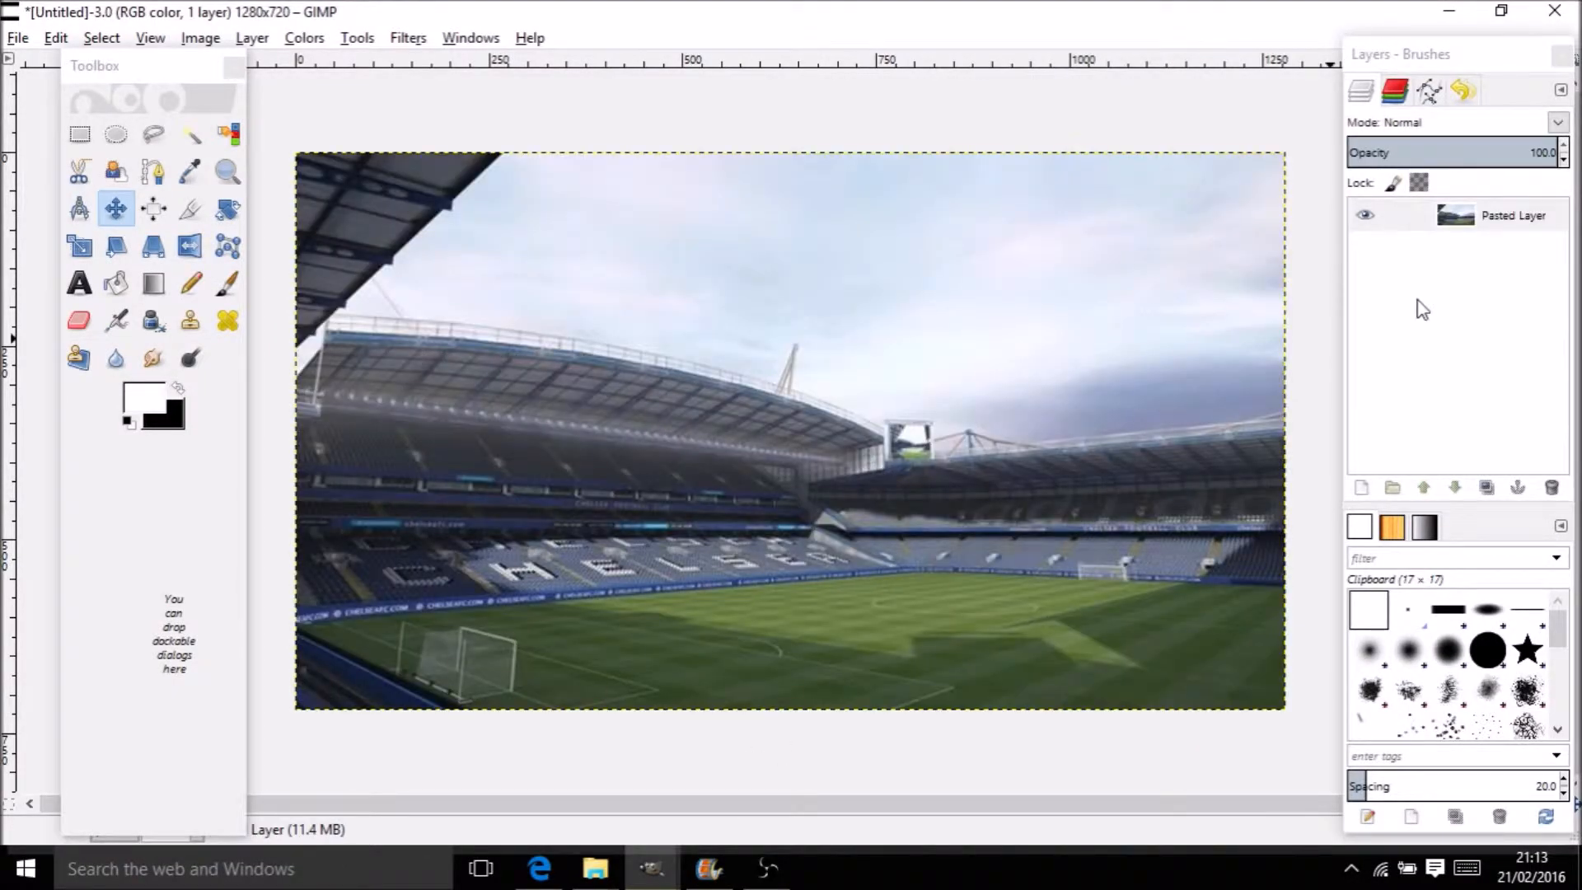
right_click(1448, 227)
click(1396, 517)
click(1409, 665)
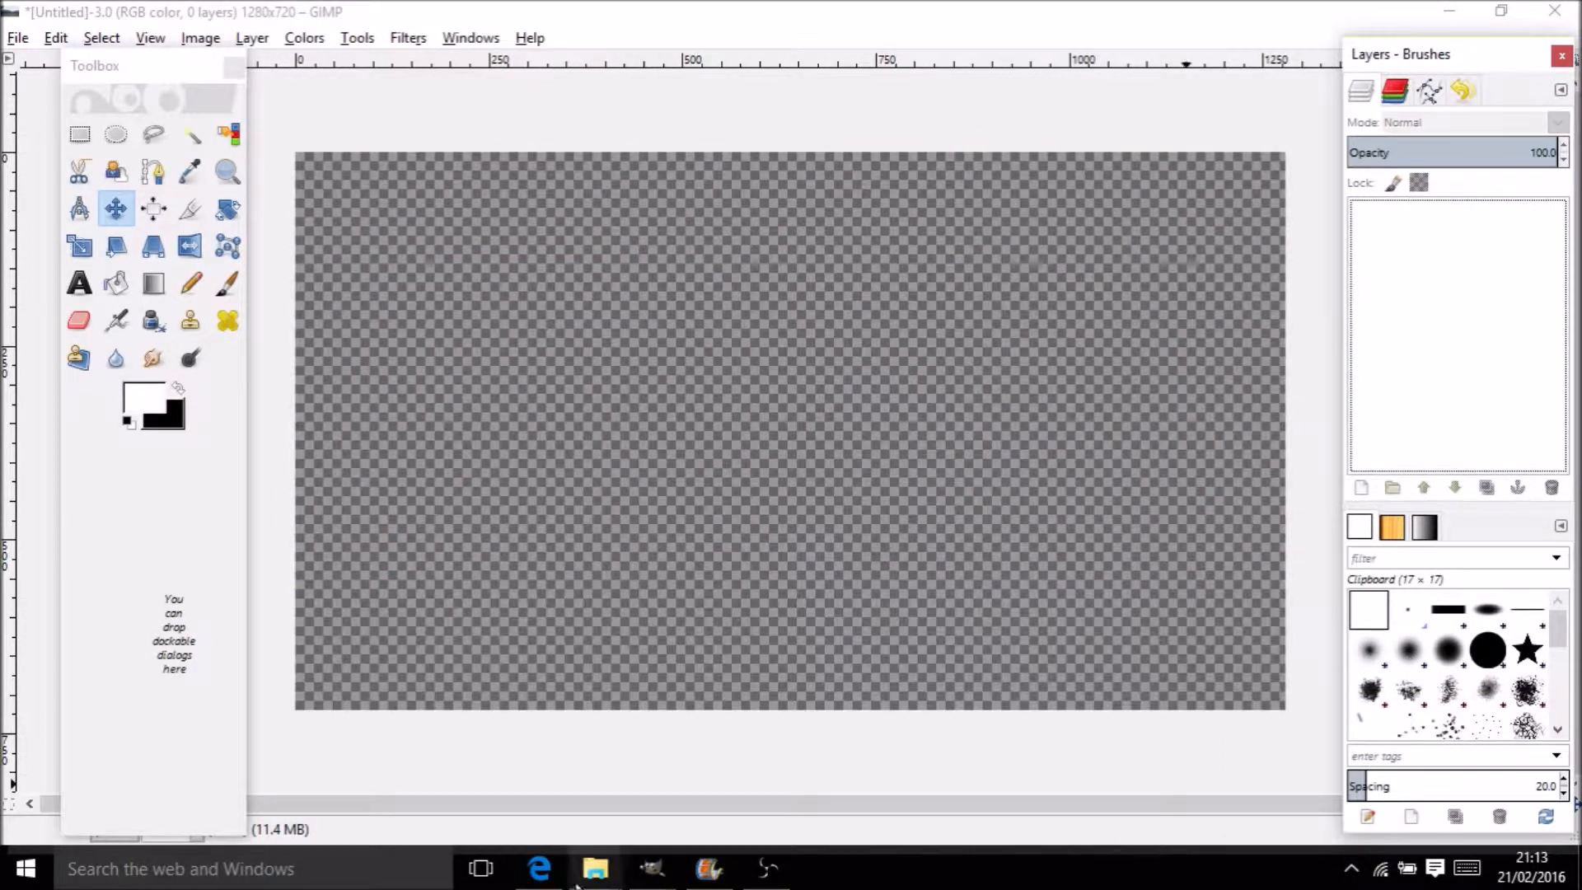
Recopy the stadium photo from the browser and paste it into GIMP again
click(540, 870)
right_click(588, 478)
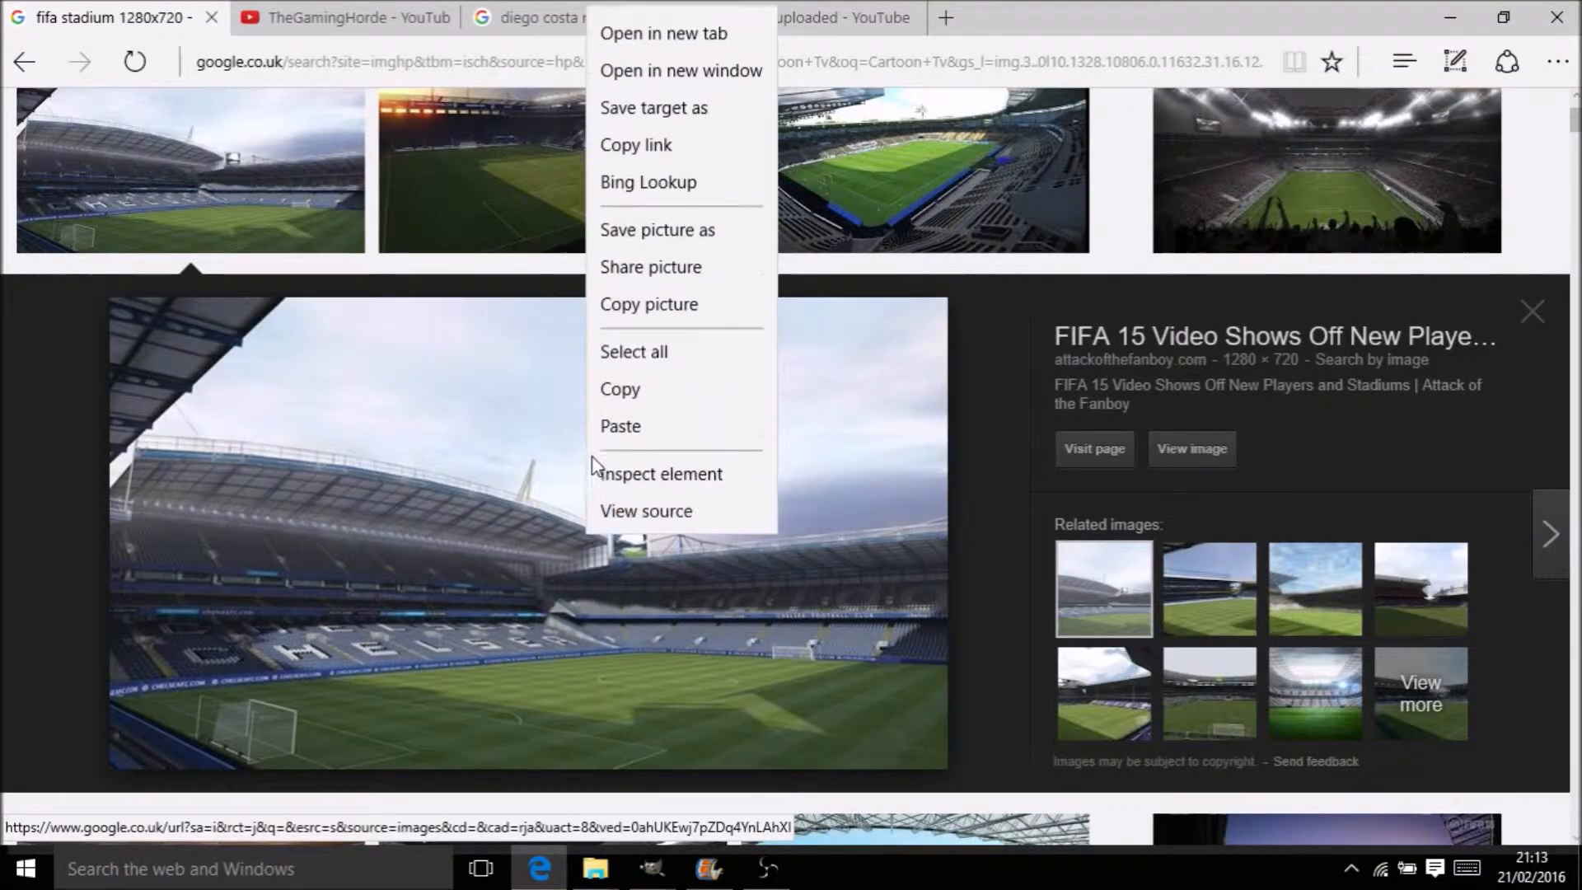
click(651, 380)
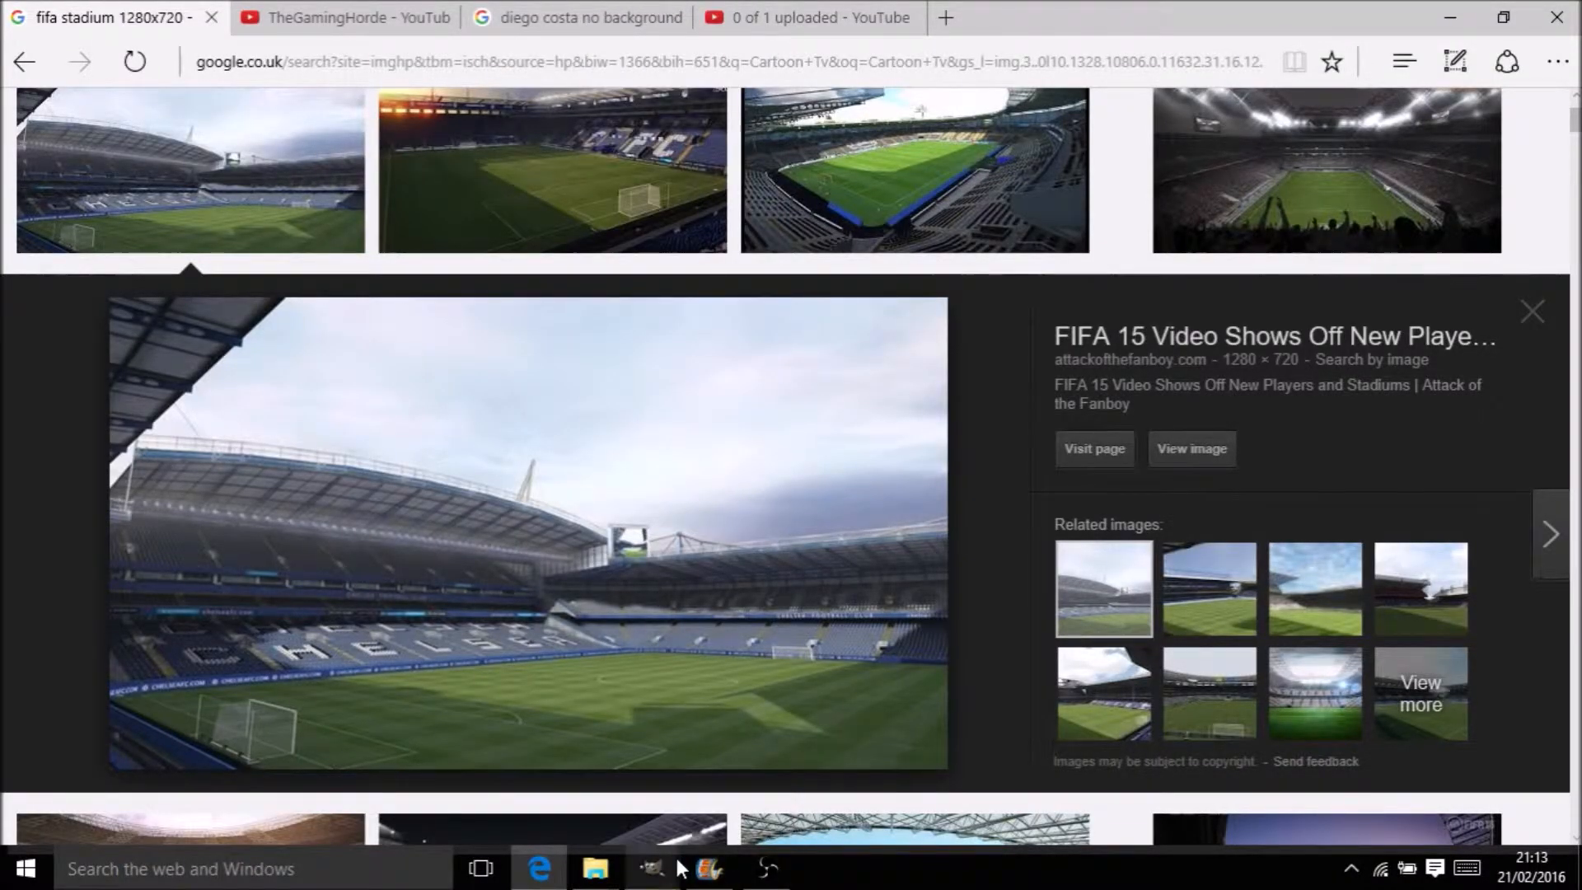
mouse_move(651, 865)
click(741, 769)
key(ctrl+v)
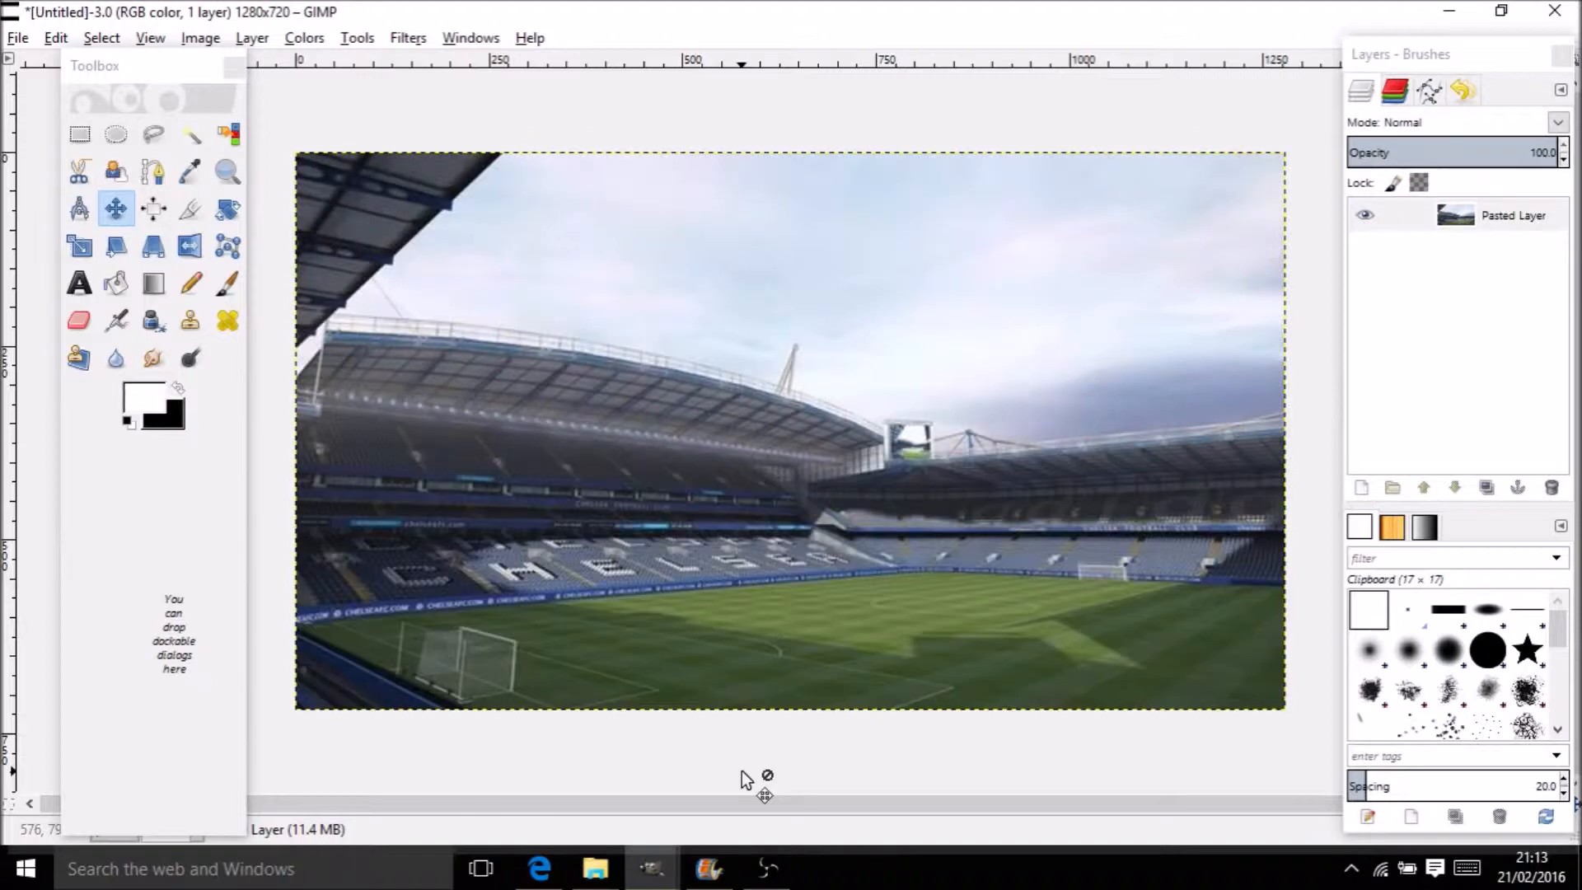
Undo the paste, re-paste and shift the stadium layer, then undo the moves
key(ctrl+z)
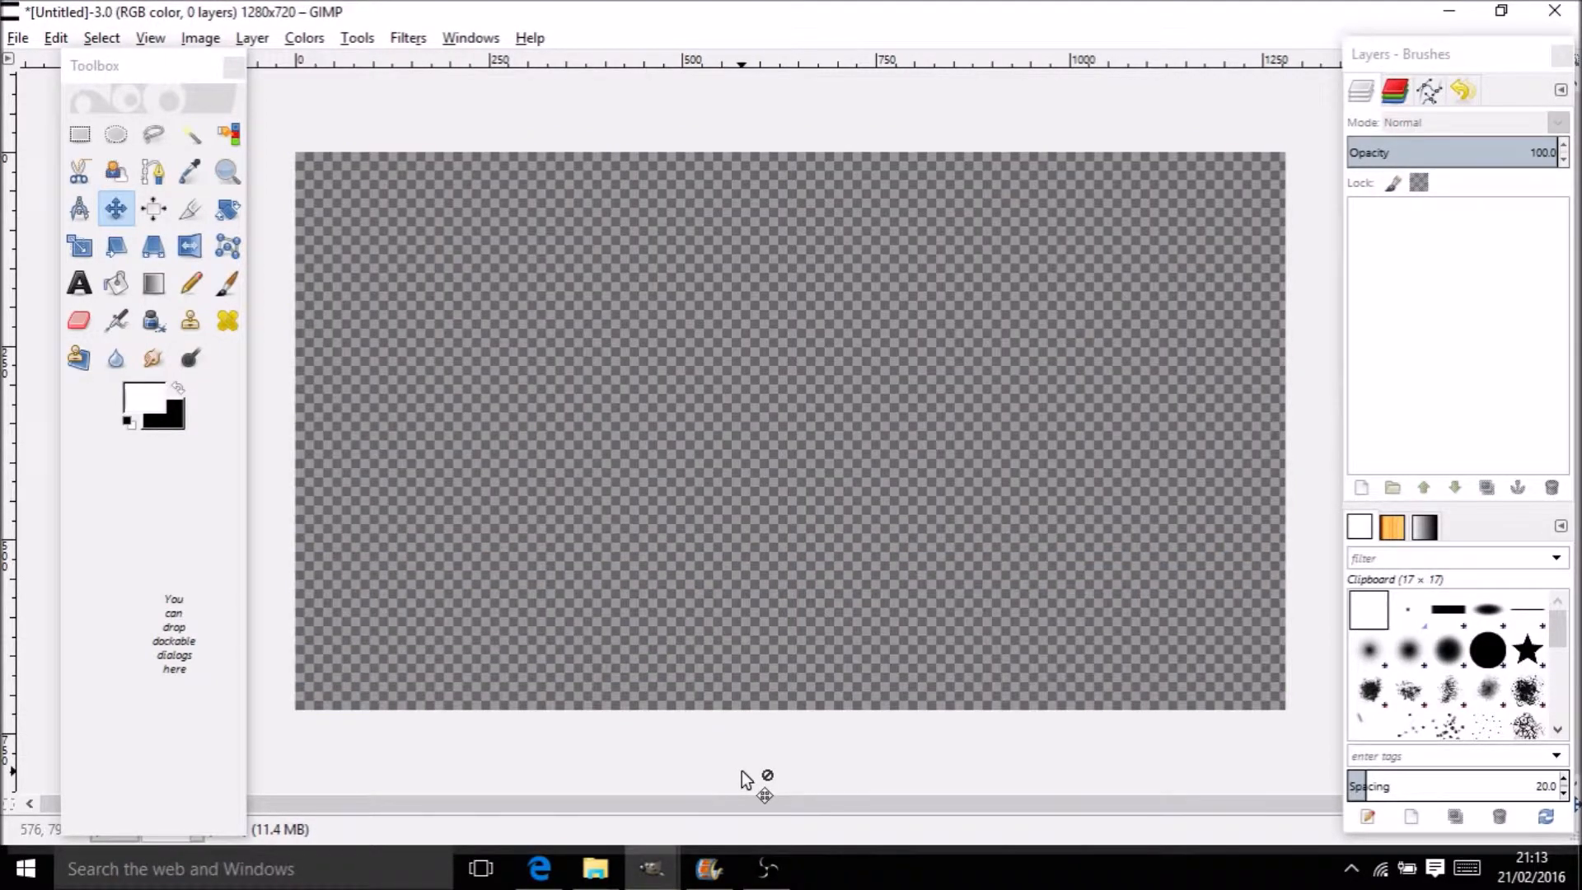
key(ctrl+v)
drag(765, 596, 824, 586)
key(ctrl+z)
key(ctrl+z)
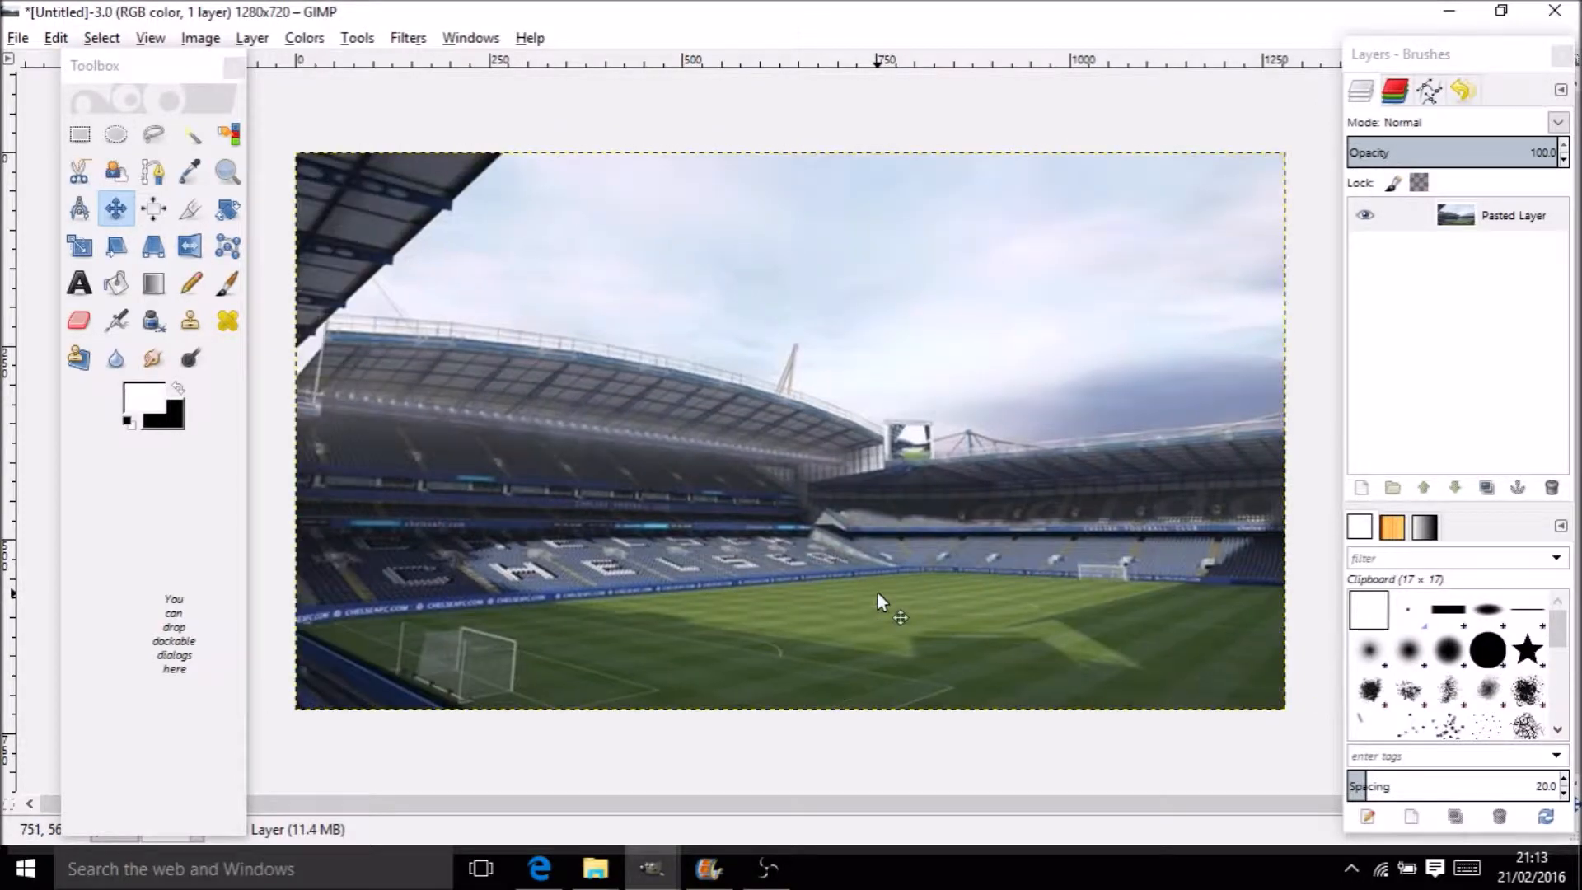
key(z)
key(ctrl+z)
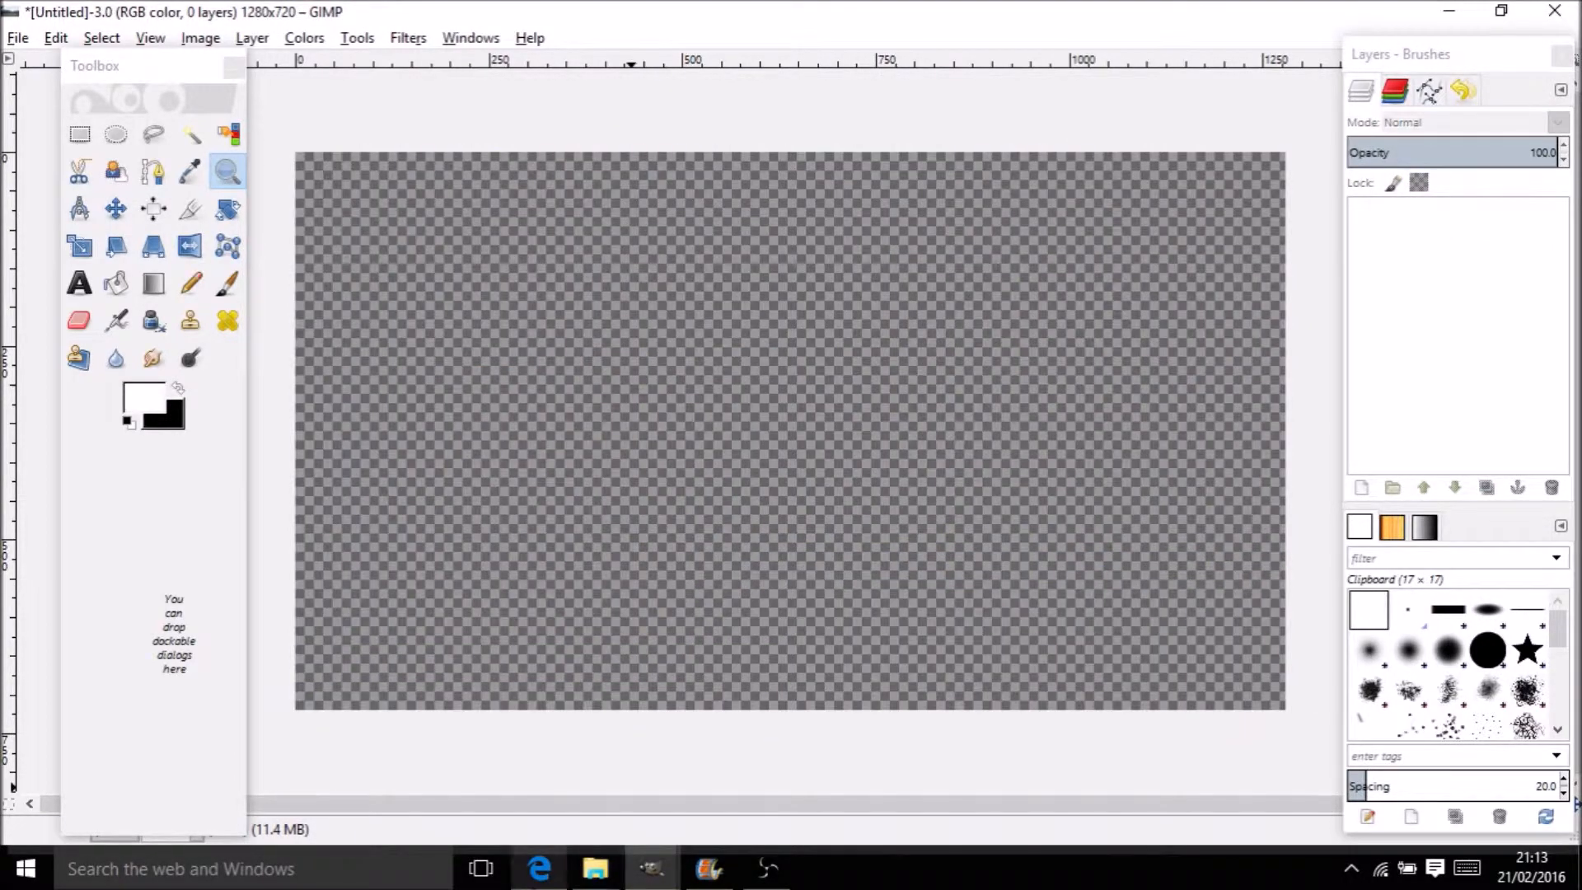
click(539, 868)
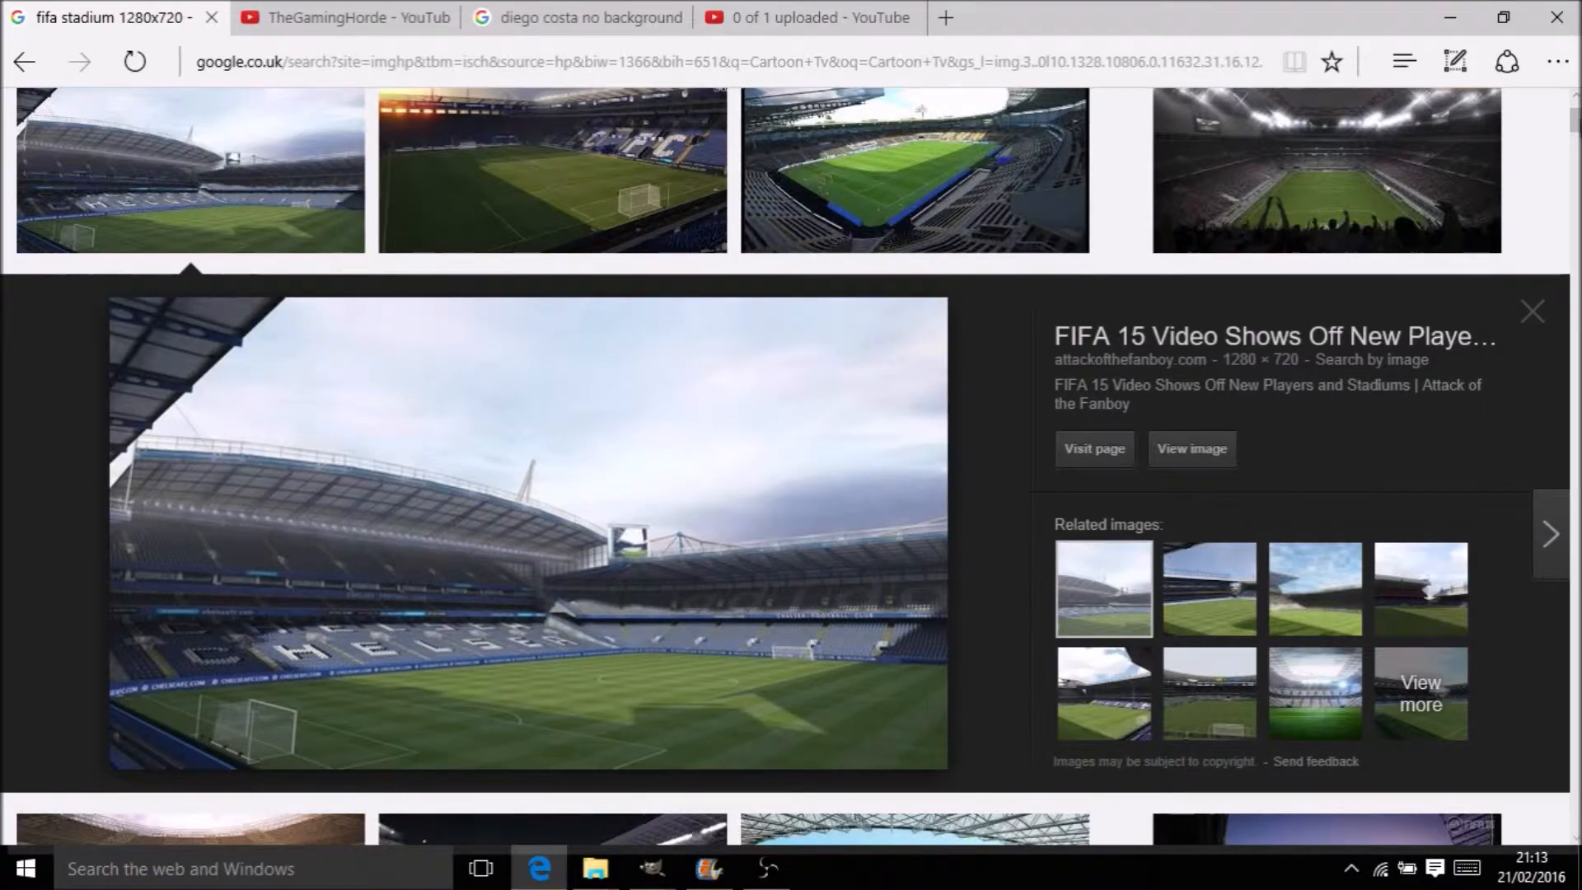
Preview related stadium images, including White Hart Lane, then return to the original photo
click(1233, 569)
click(1298, 570)
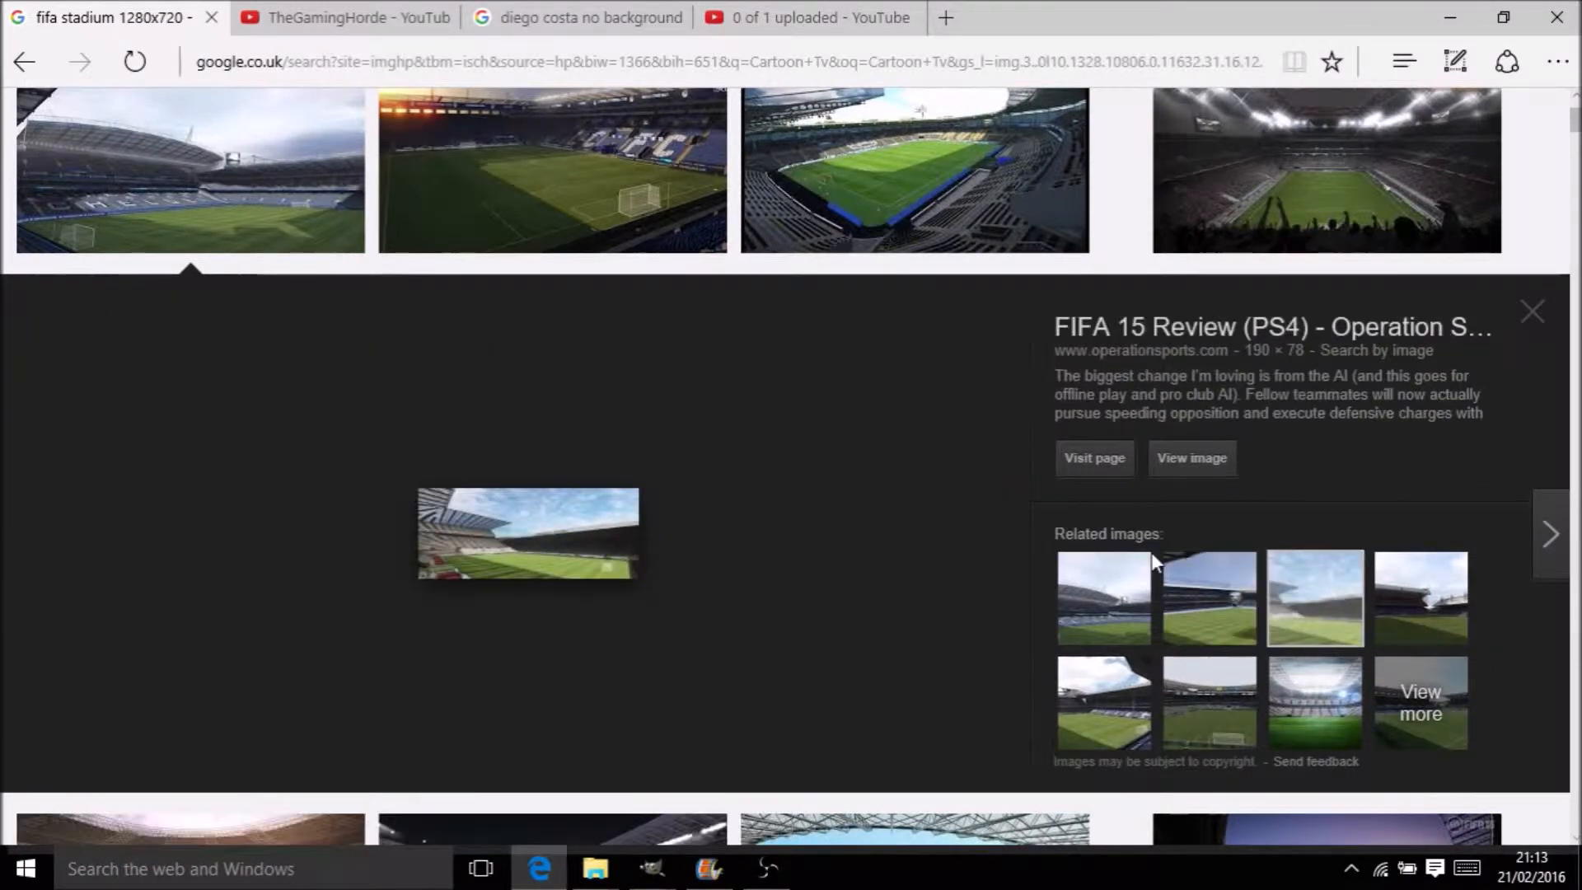
click(1113, 583)
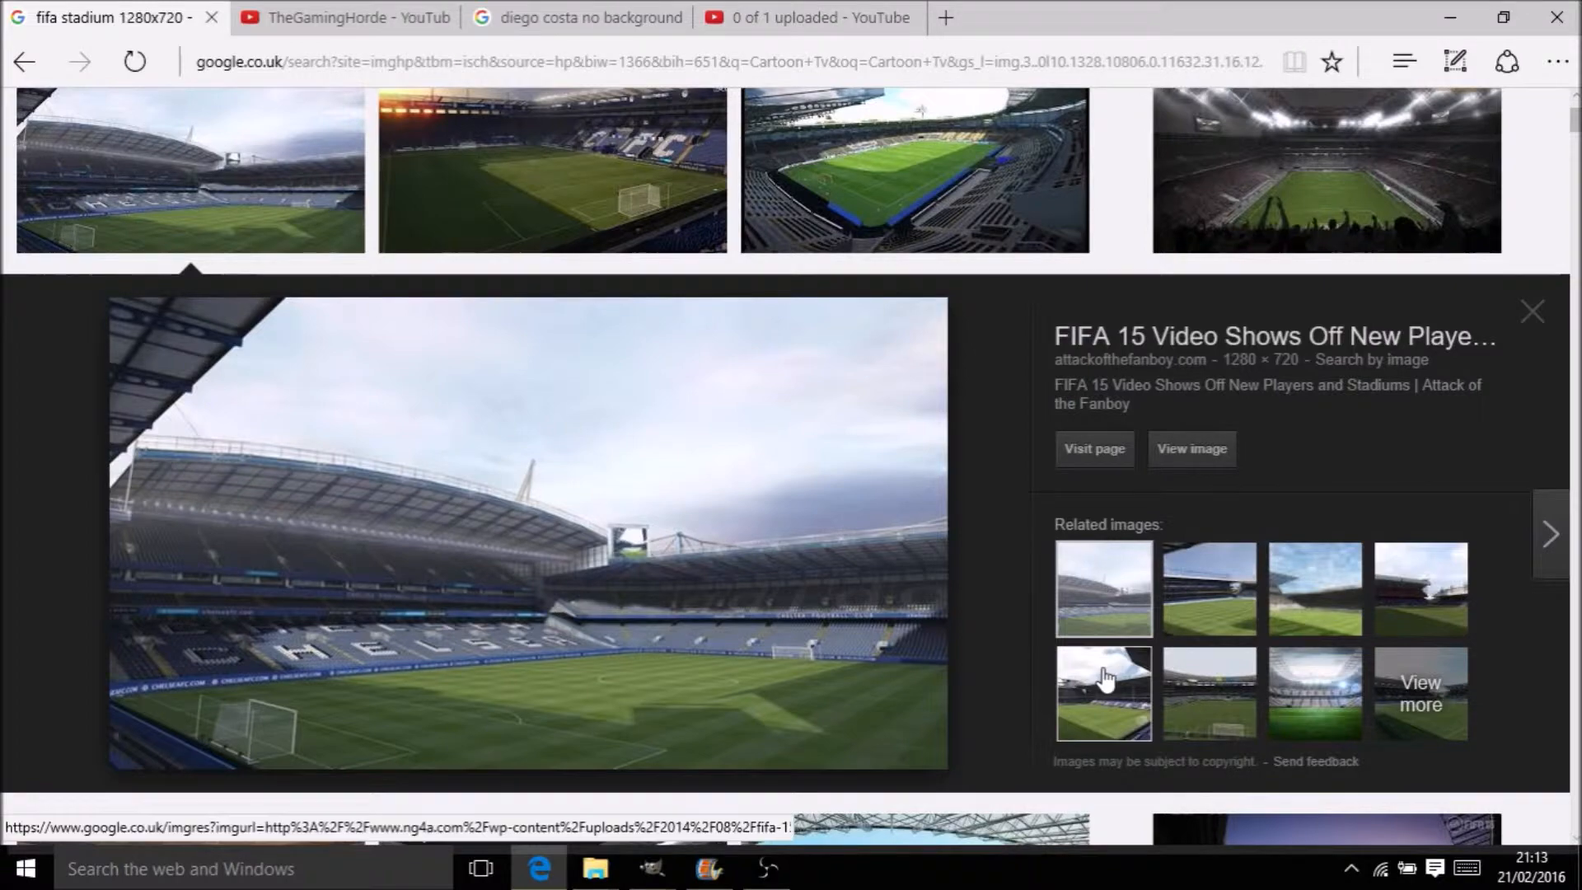
click(1106, 705)
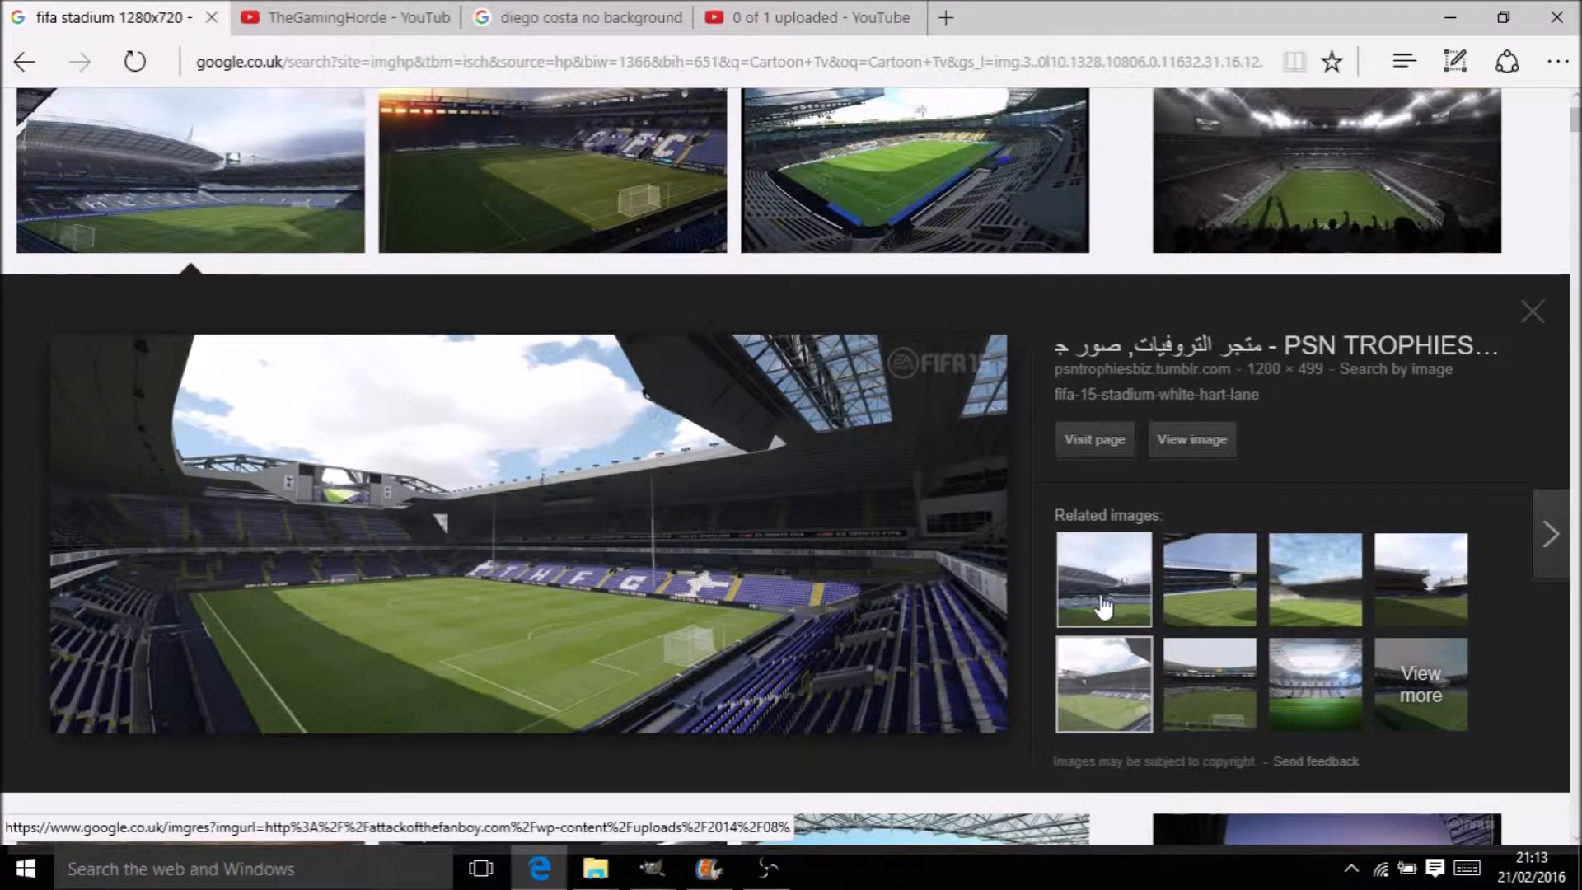
click(1104, 607)
Copy the original stadium photo and bring the untitled GIMP image back
right_click(561, 567)
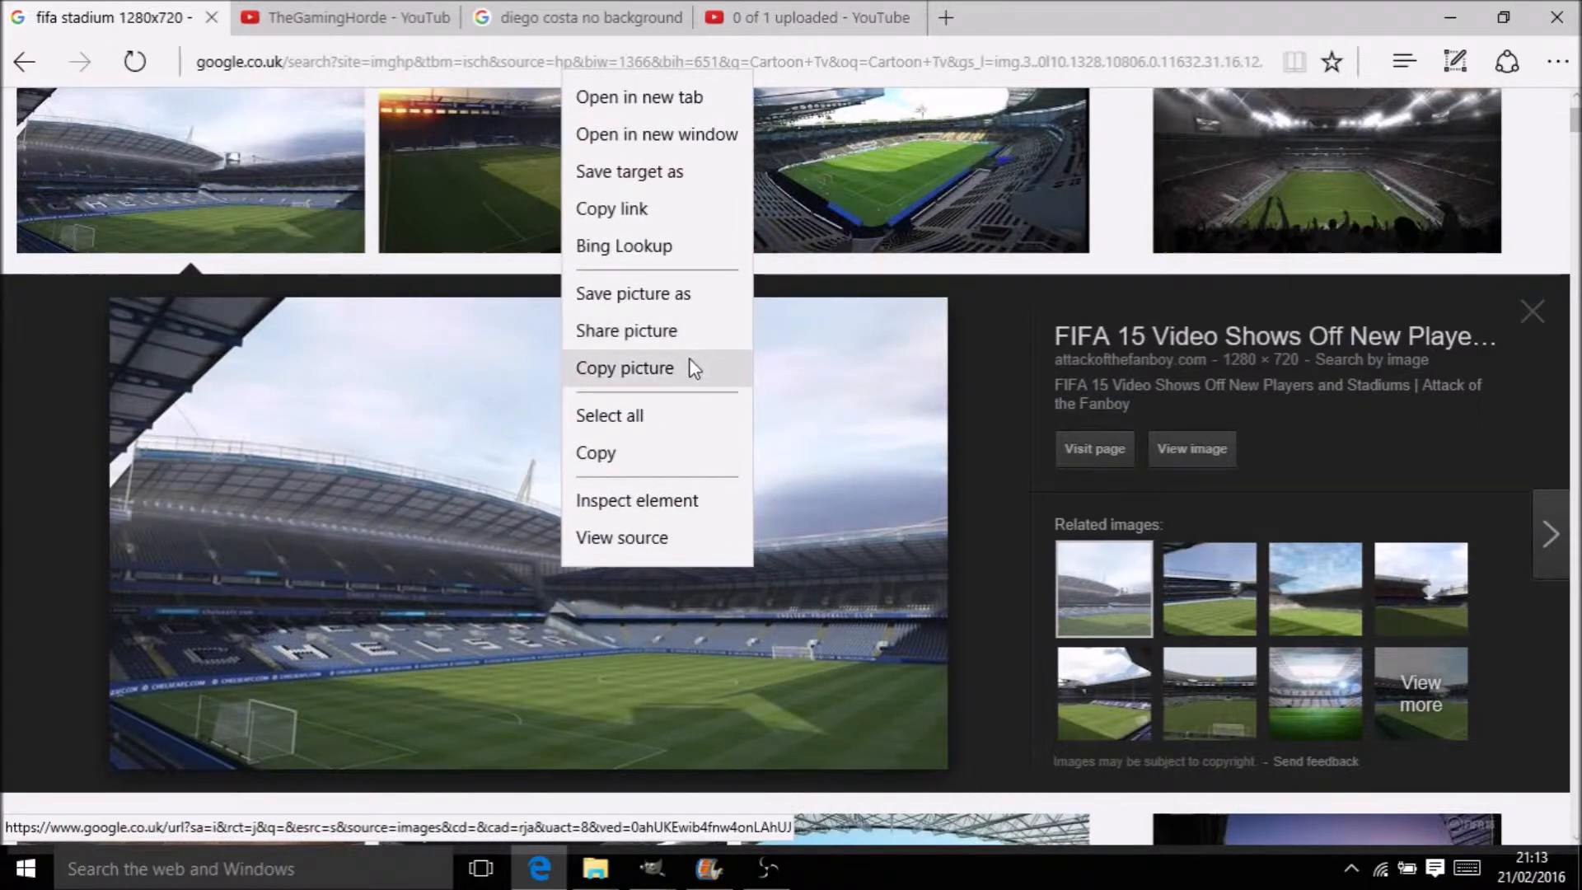
click(690, 366)
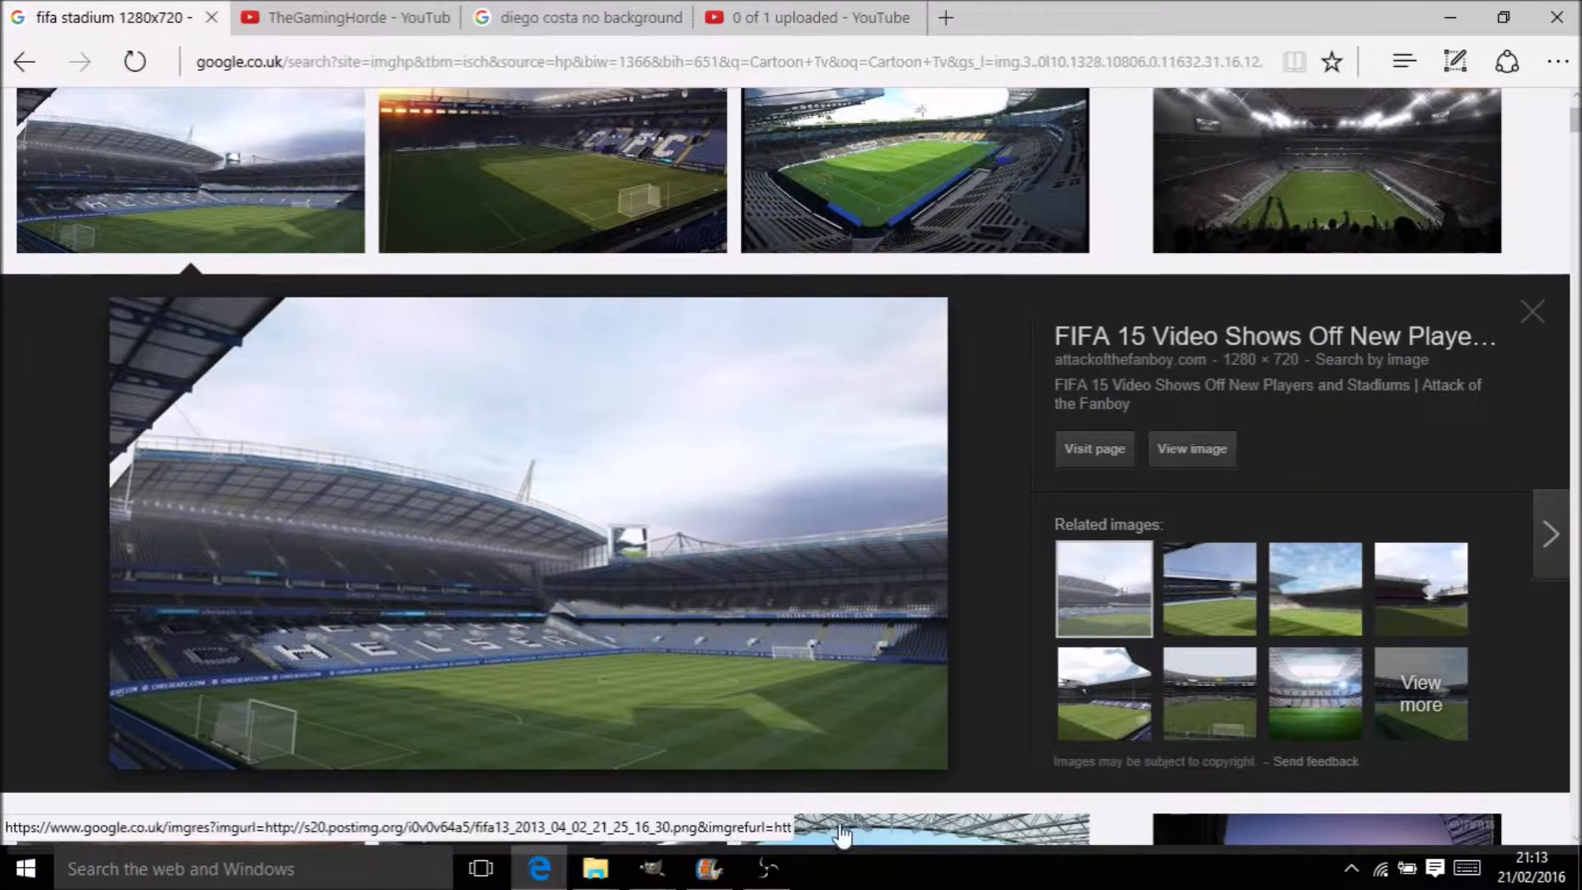
mouse_move(656, 882)
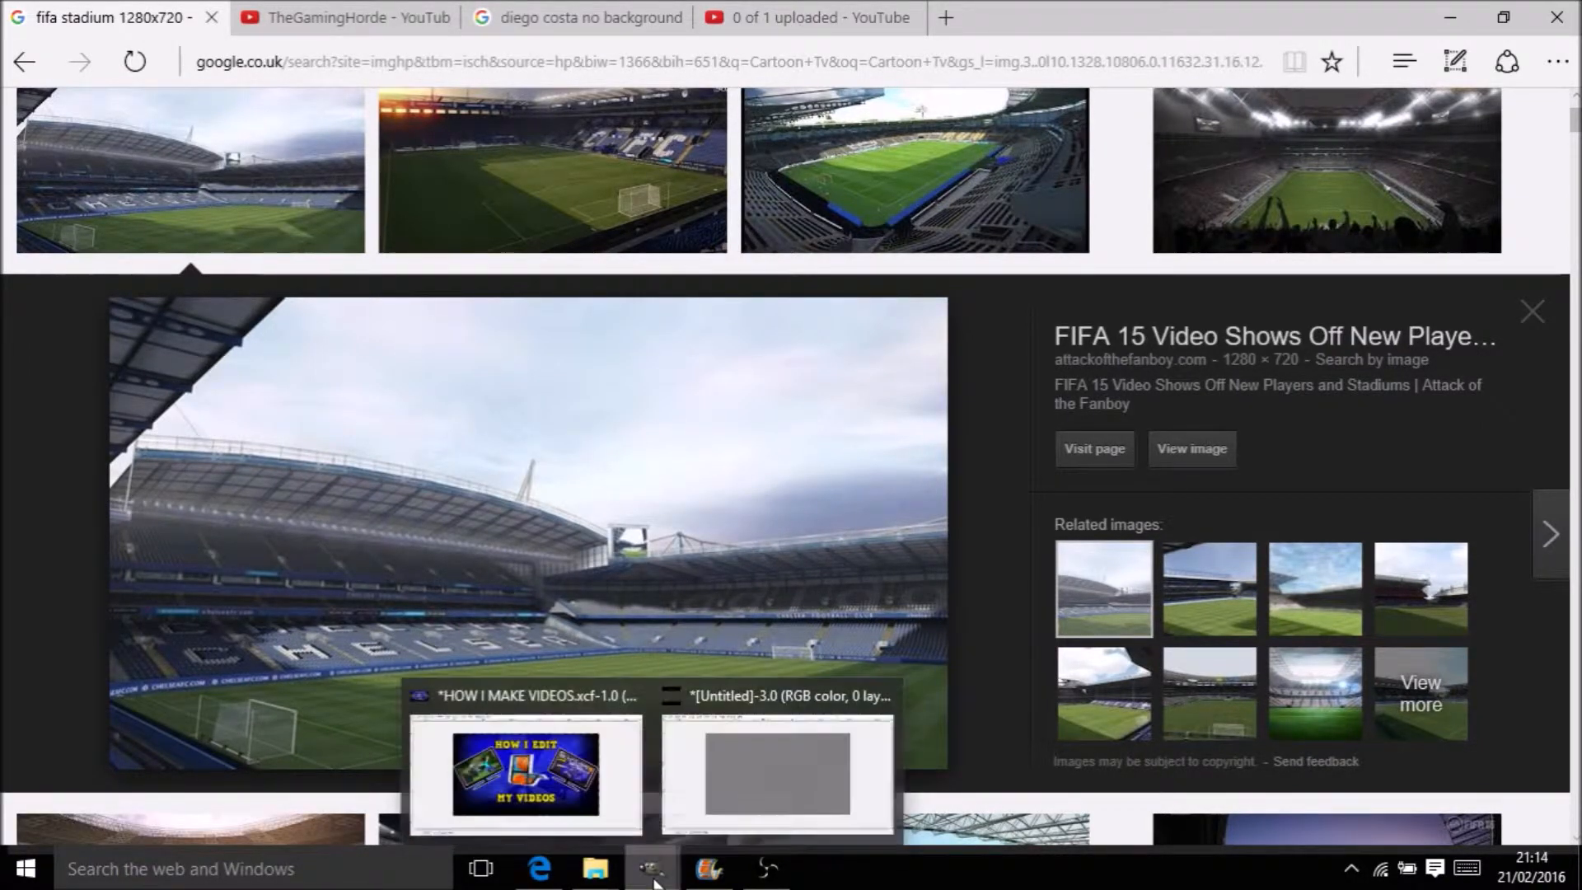
click(740, 763)
Paste the stadium photo as a layer, move the toolbox left, and select the layer
key(ctrl+v)
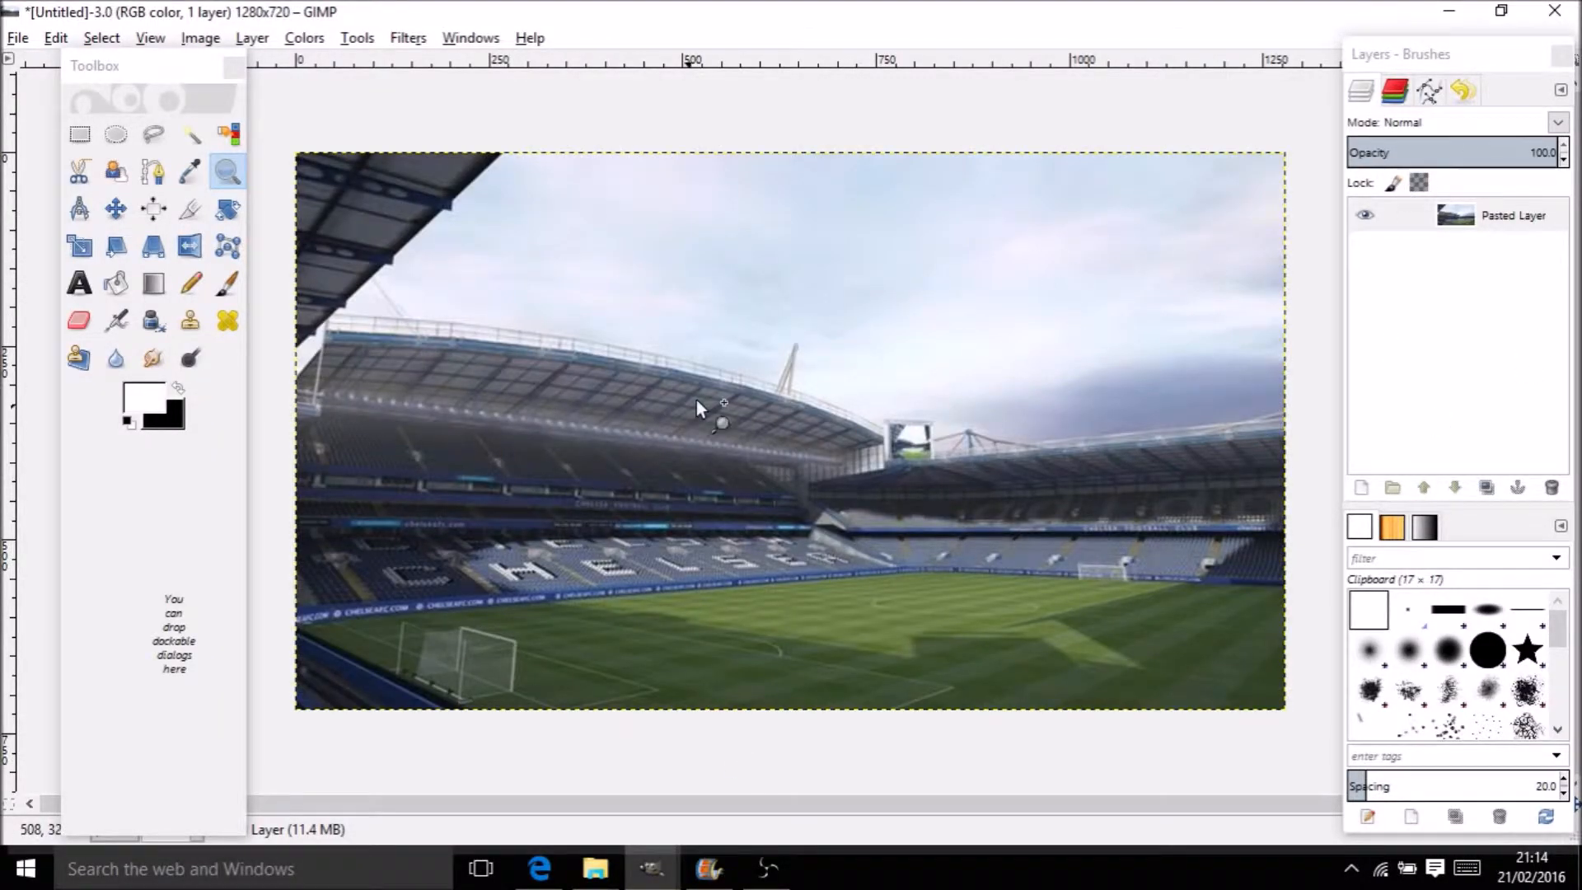
mouse_move(131, 68)
mouse_down()
mouse_move(71, 68)
mouse_move(108, 79)
mouse_up()
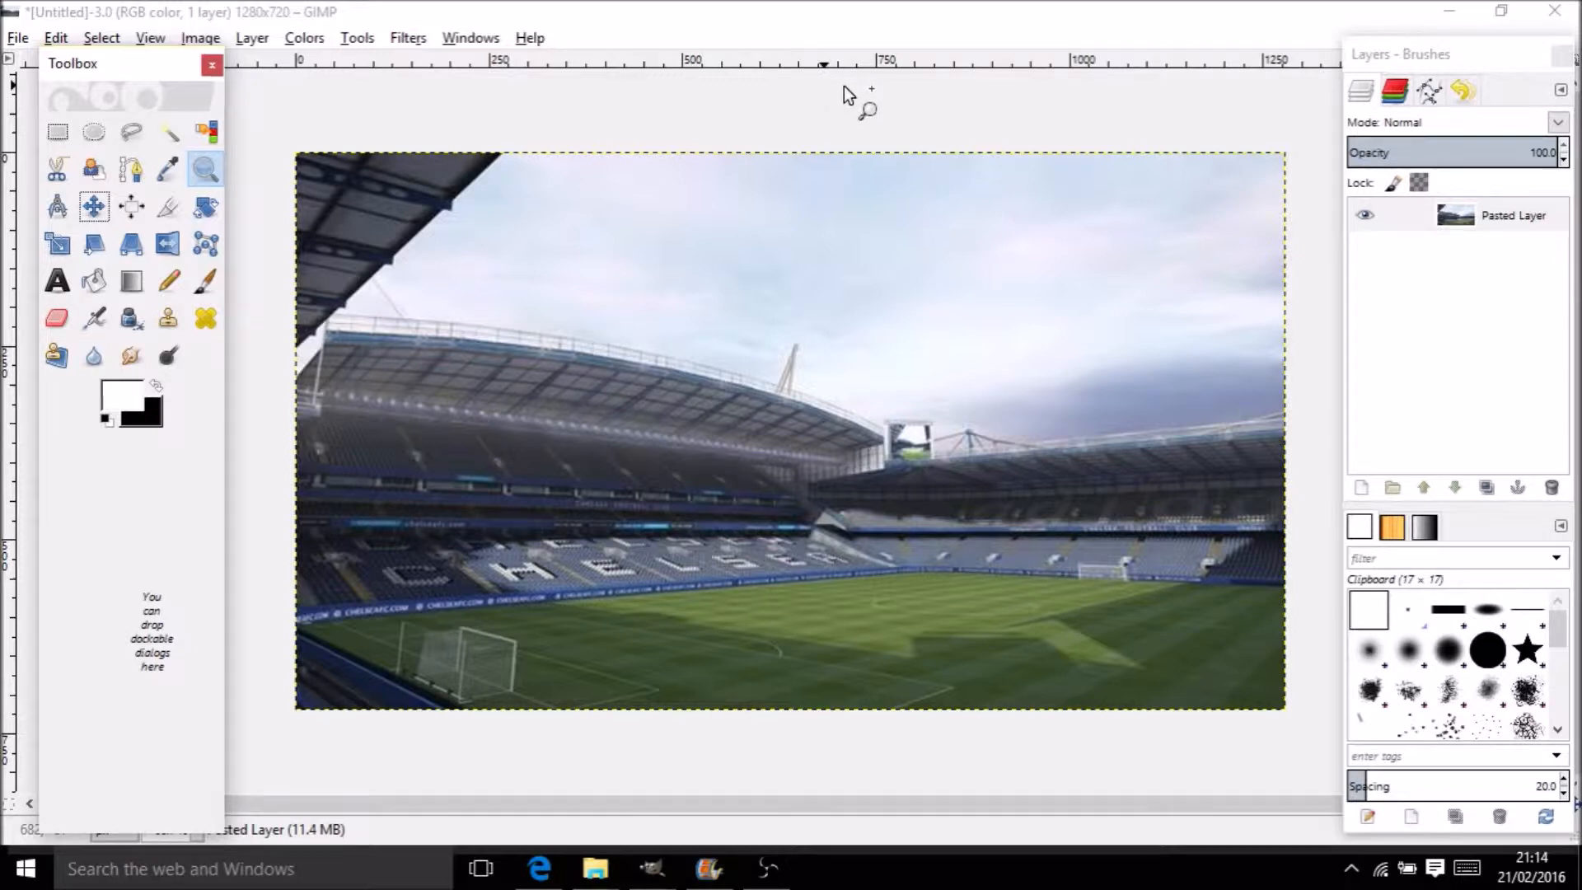
click(1514, 221)
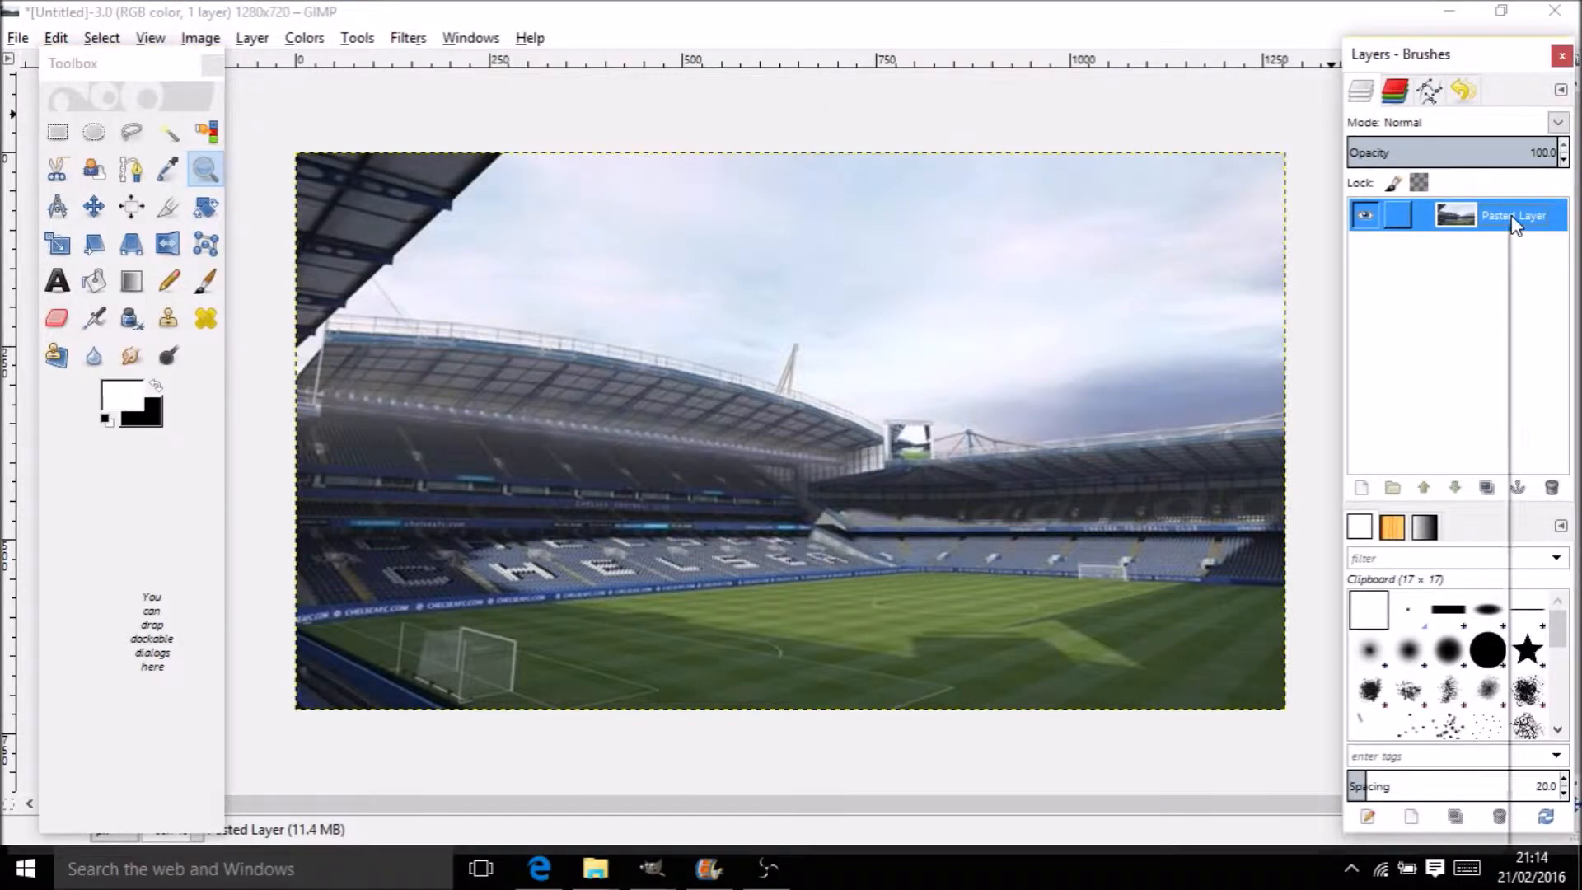
Add a new transparent layer named Tv above the stadium photo
right_click(1514, 220)
click(1453, 273)
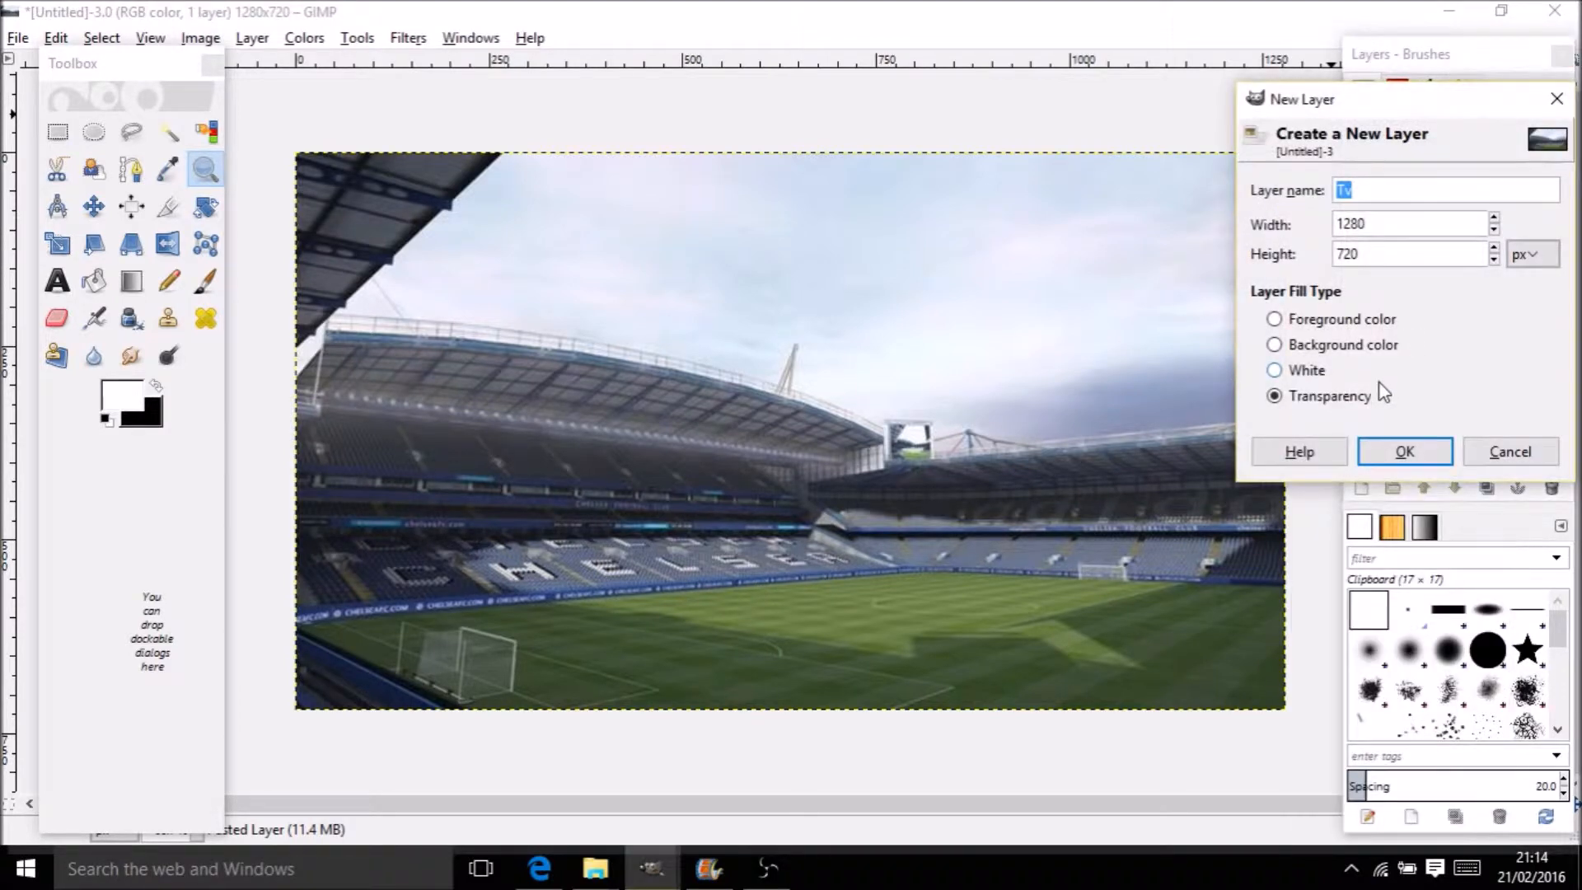
click(1378, 445)
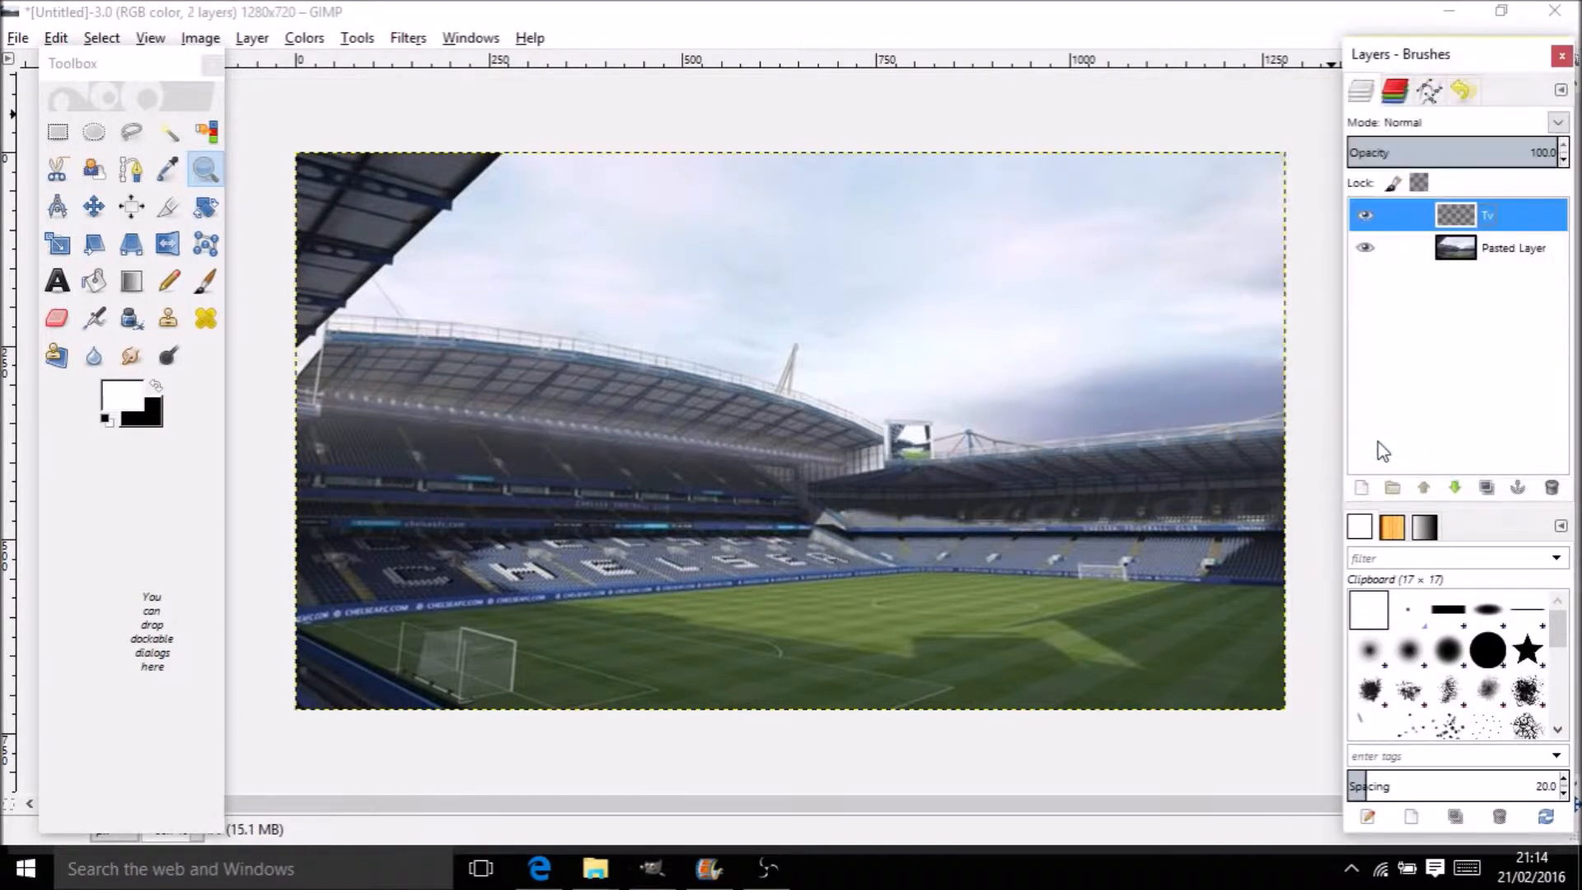
Set the foreground colour to deep blue 0026cb and bucket-fill the Tv layer
click(94, 280)
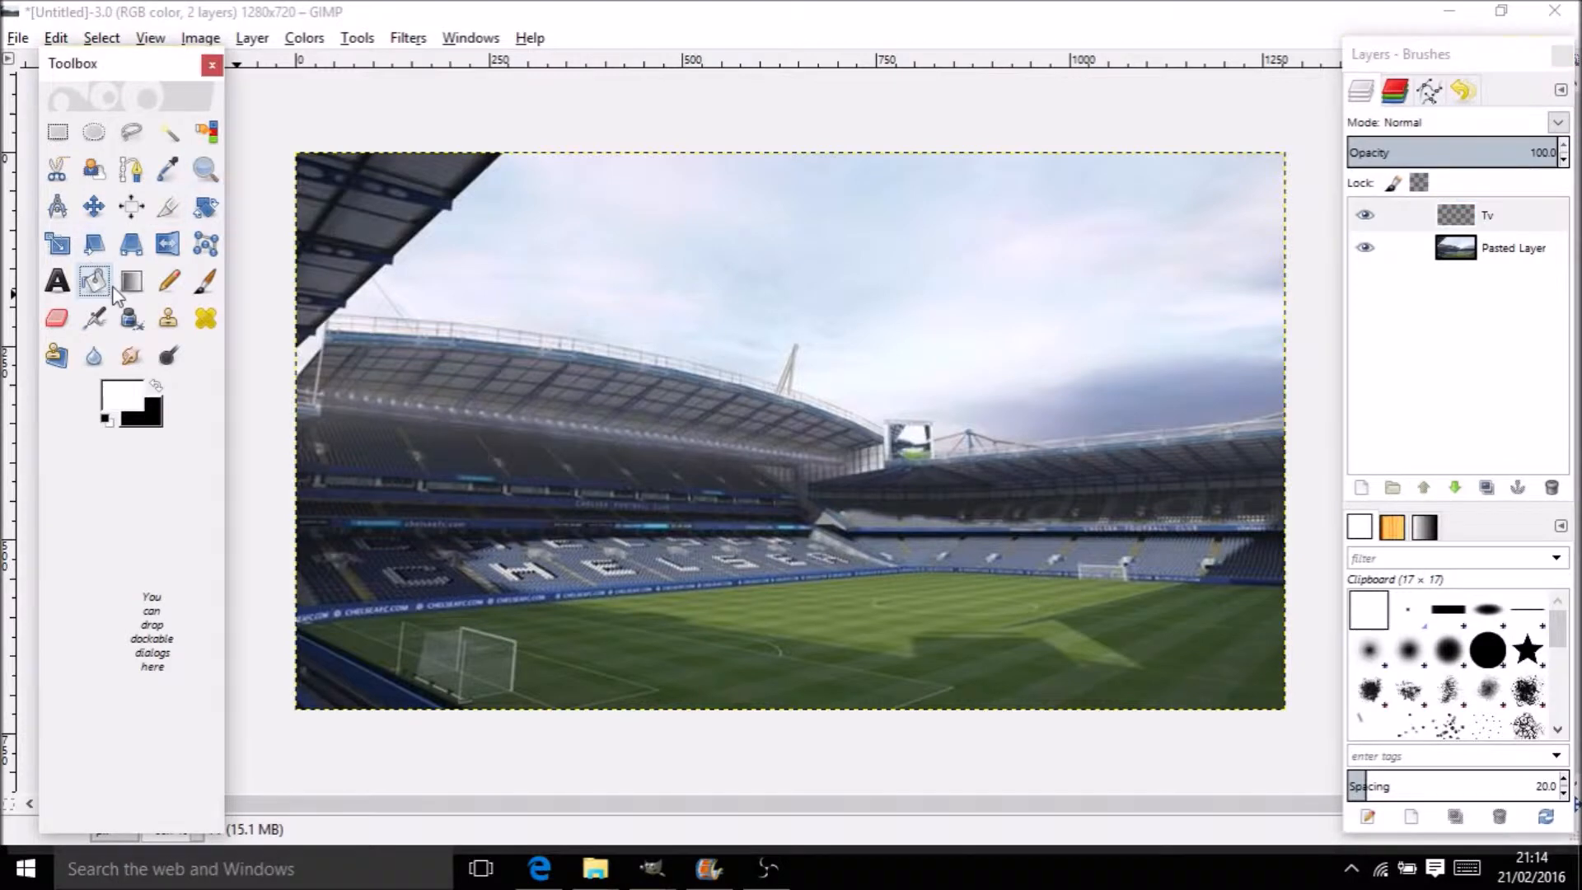
click(117, 387)
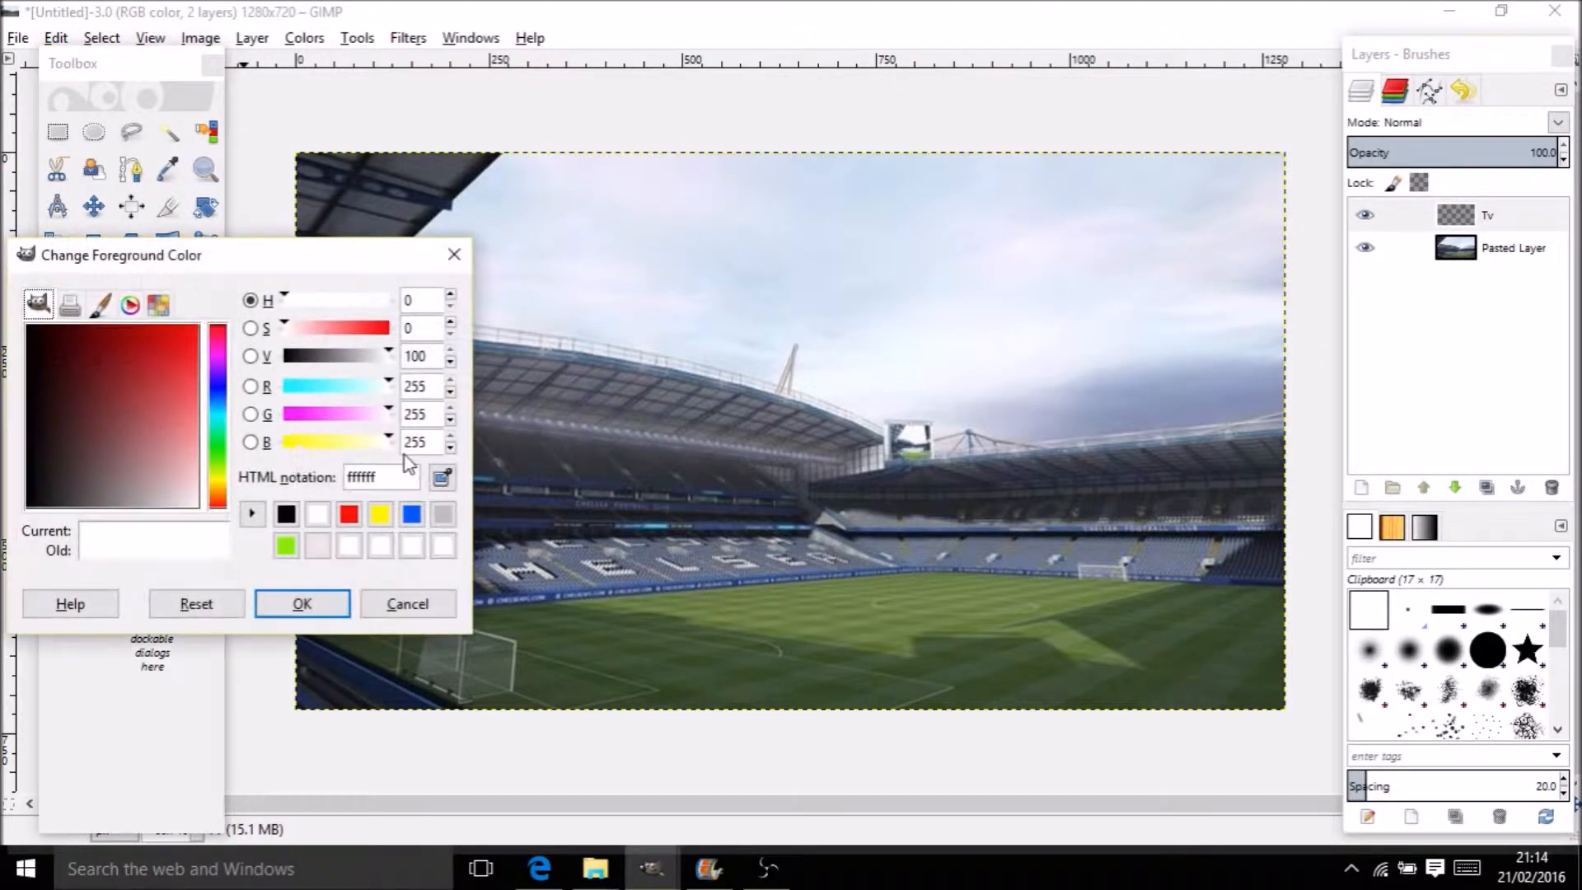
click(413, 514)
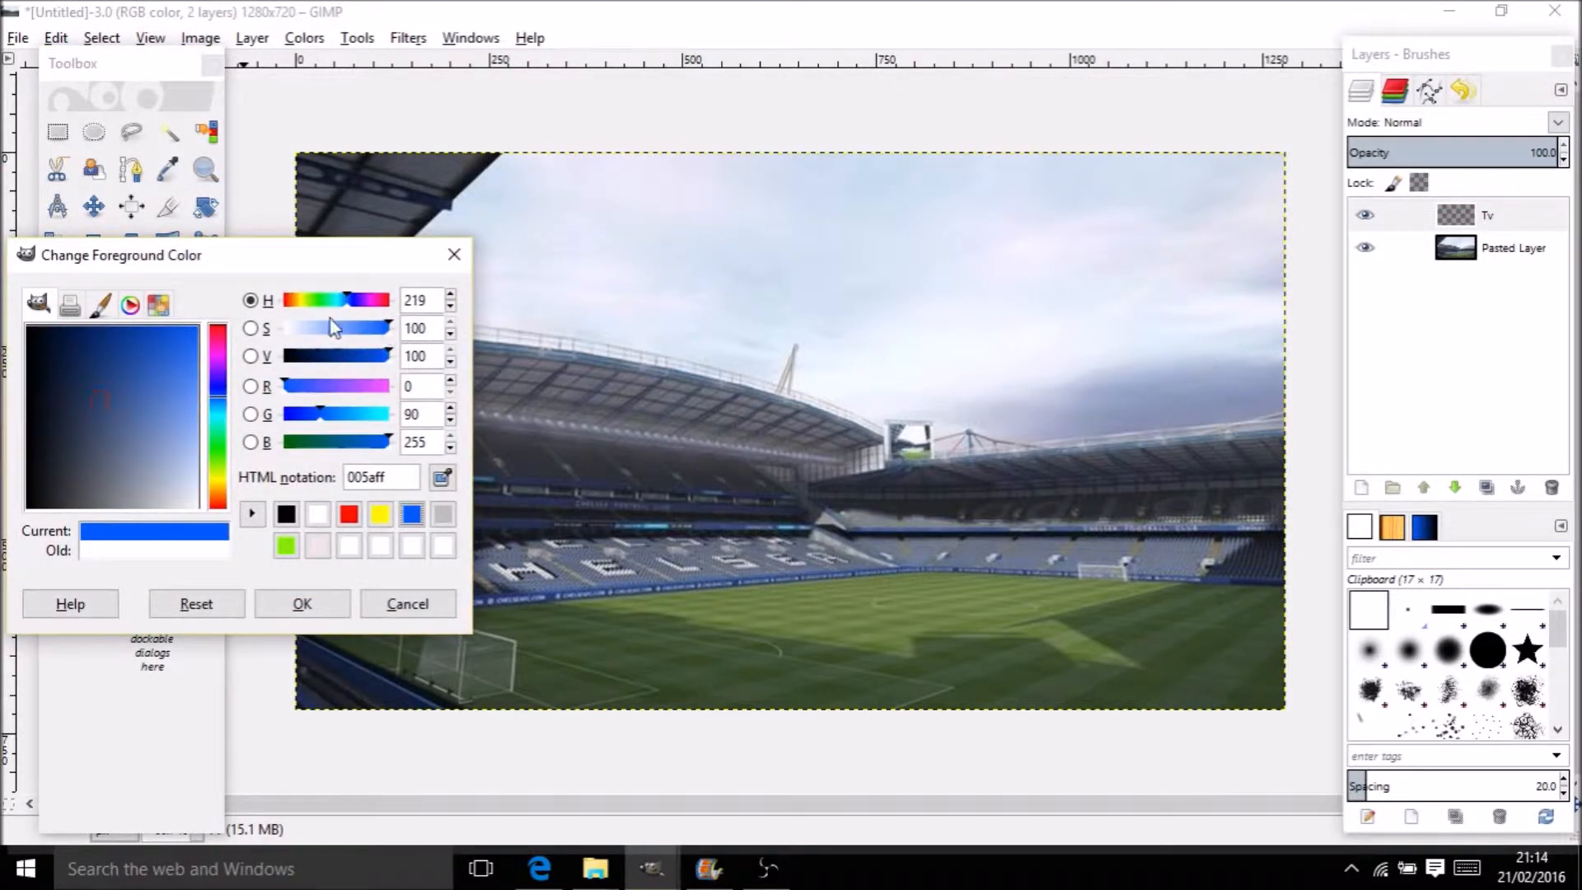
click(390, 441)
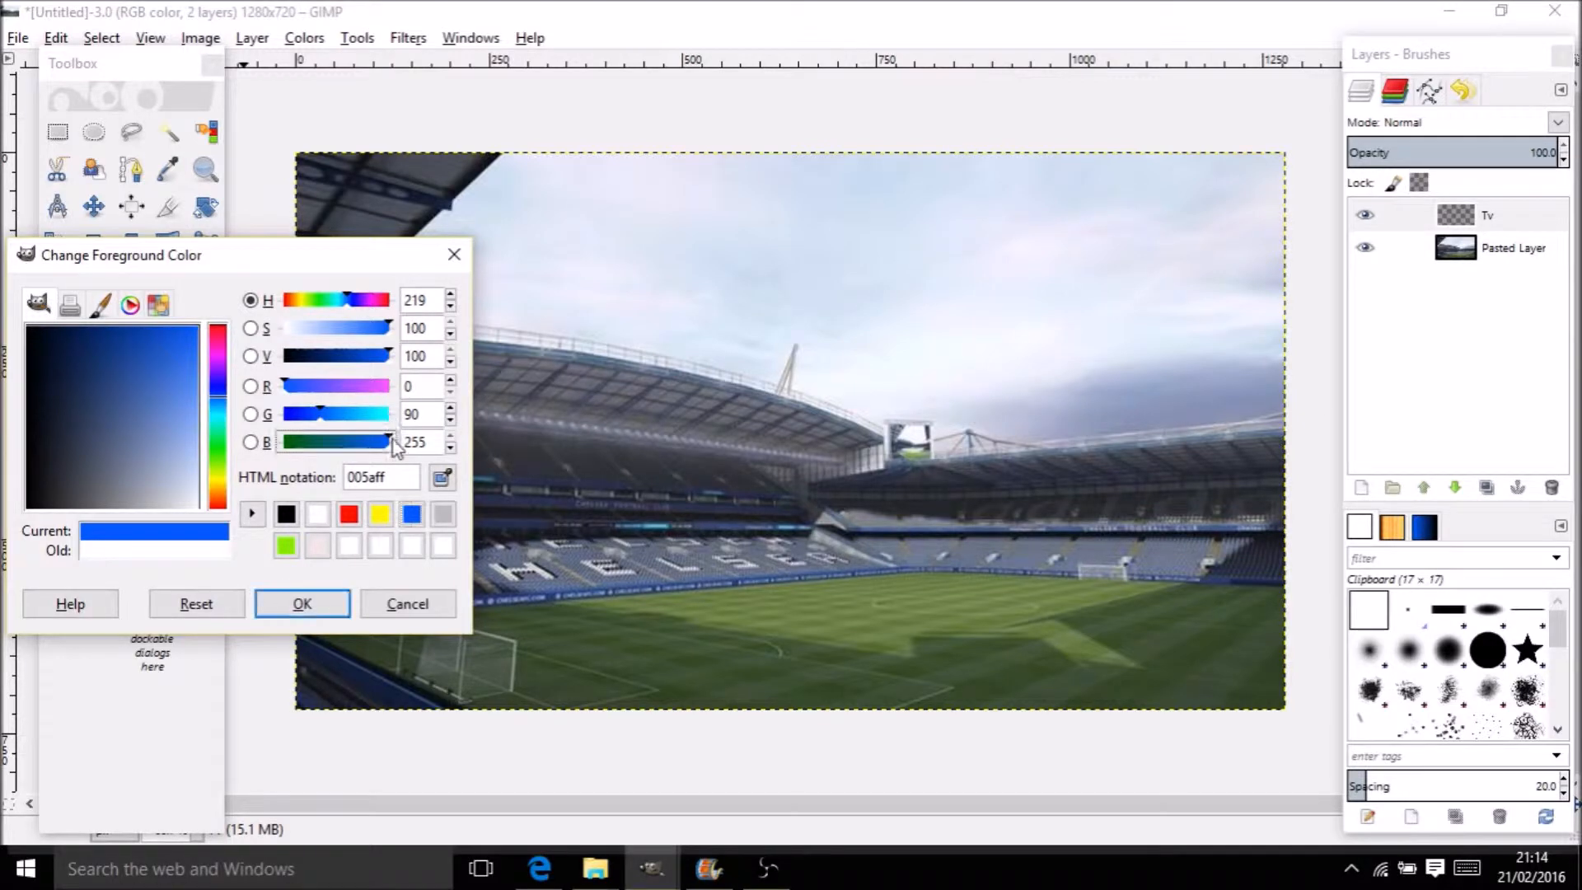
drag(175, 448, 207, 314)
drag(216, 397, 209, 327)
click(196, 328)
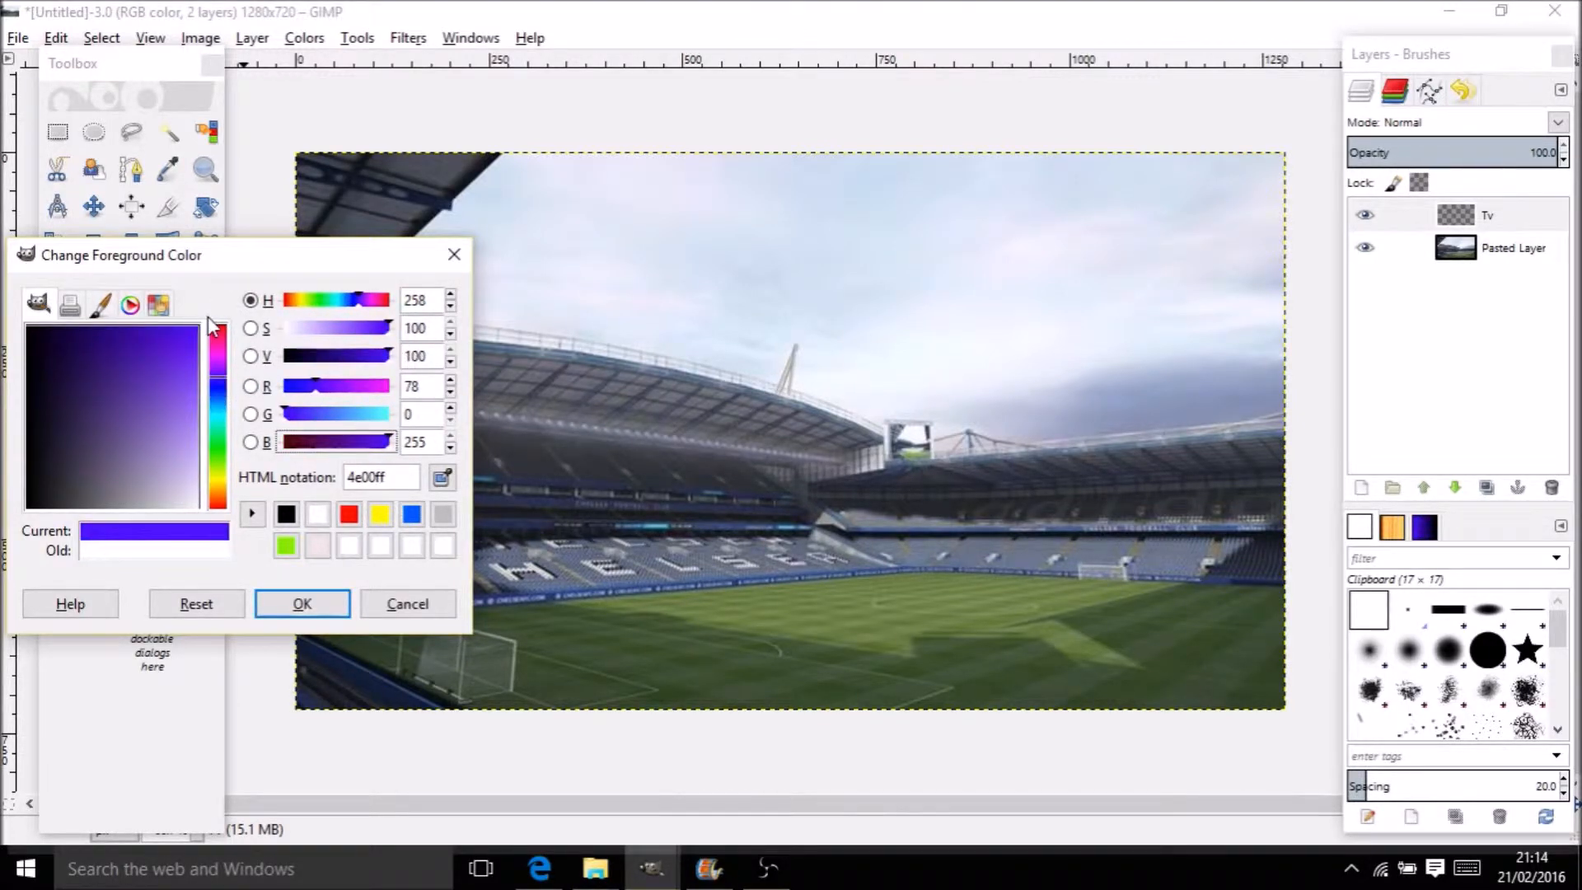
mouse_move(224, 391)
mouse_down()
mouse_move(221, 365)
mouse_move(225, 403)
mouse_up()
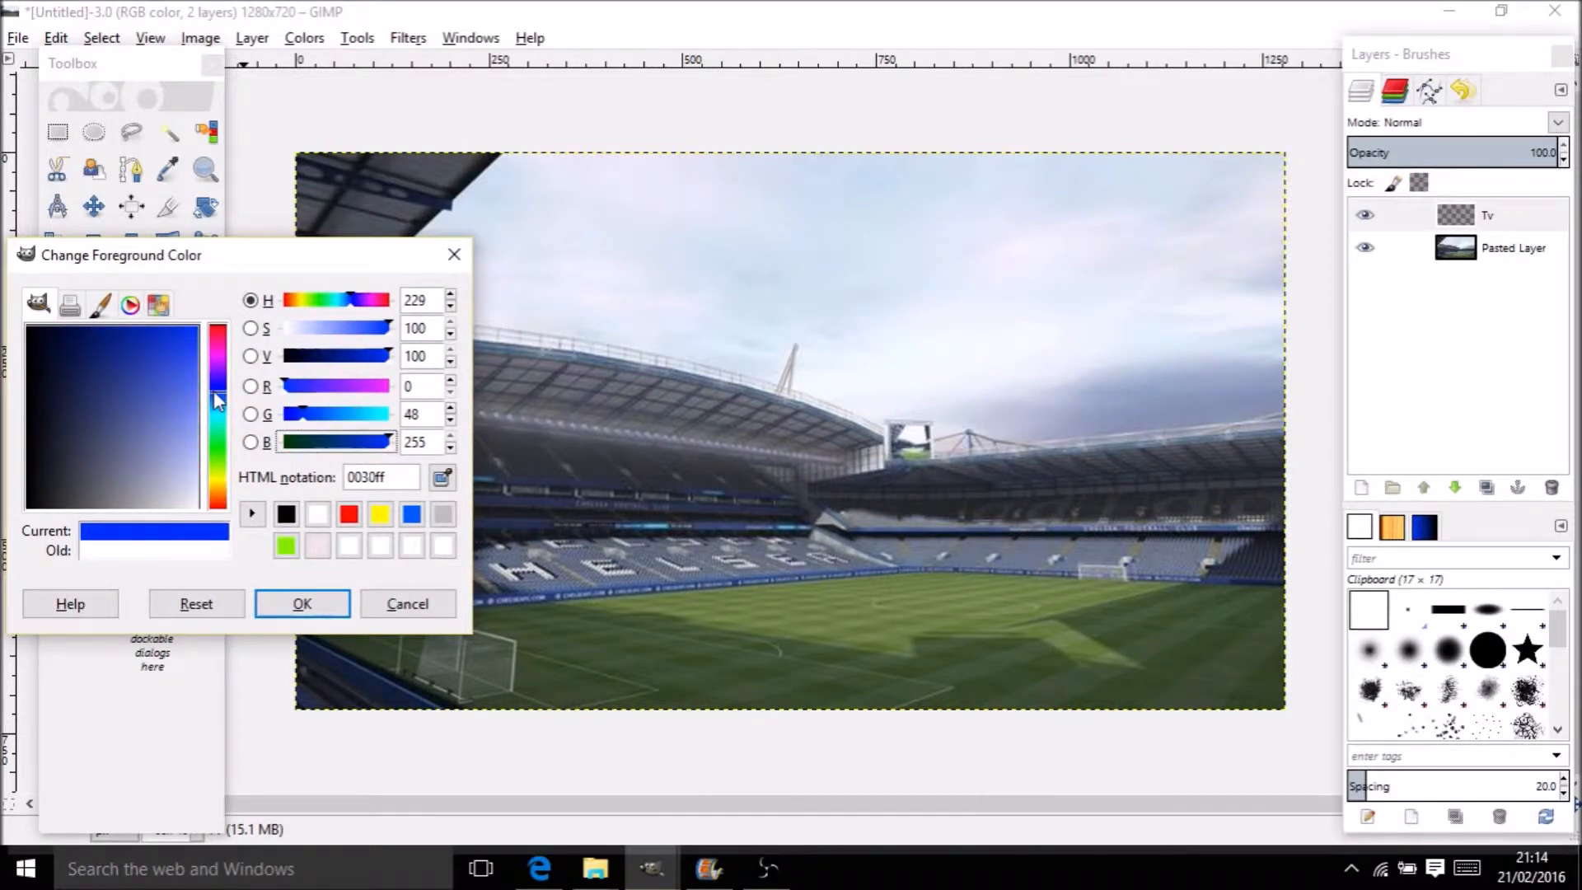
drag(161, 346, 167, 317)
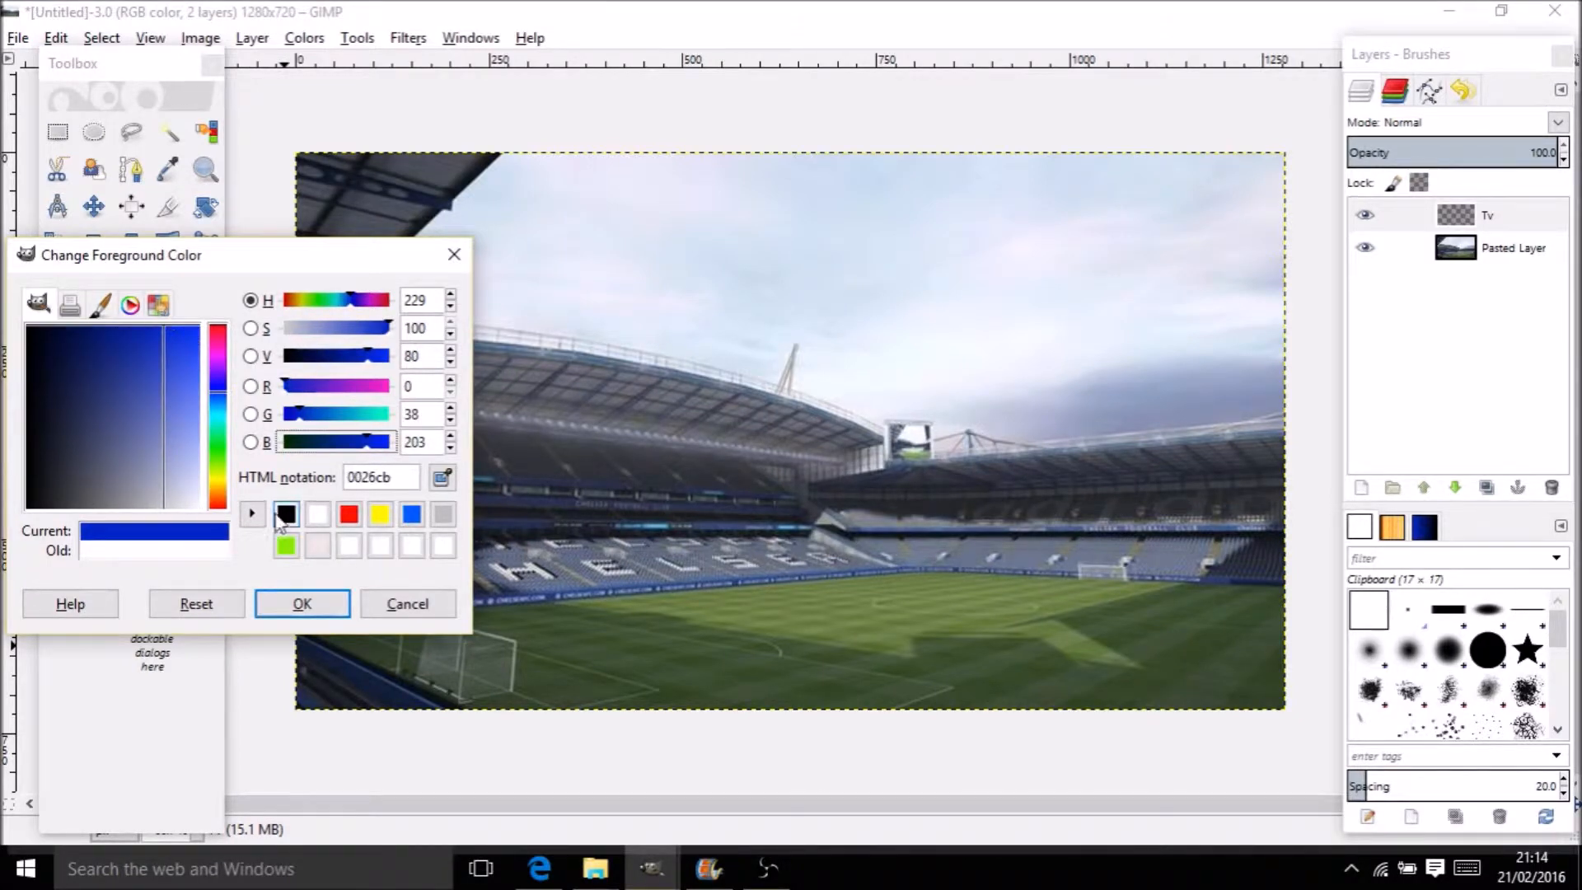
click(302, 603)
click(522, 445)
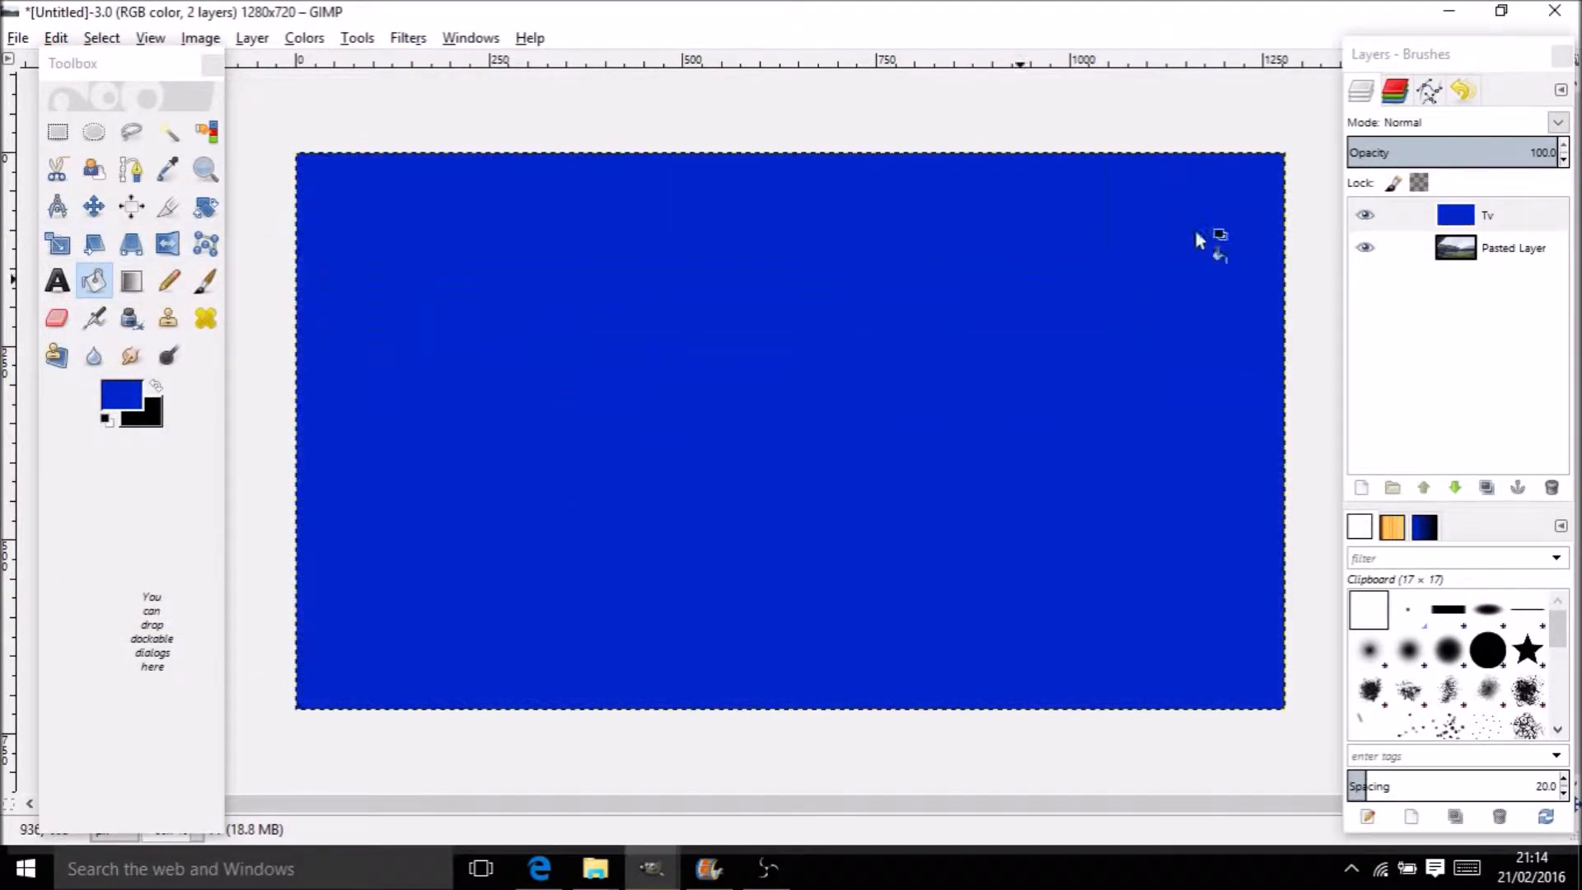
Lower the Tv layer's opacity to about 39.6, then reselect the stadium photo layer
drag(1455, 247, 1472, 219)
right_click(1472, 220)
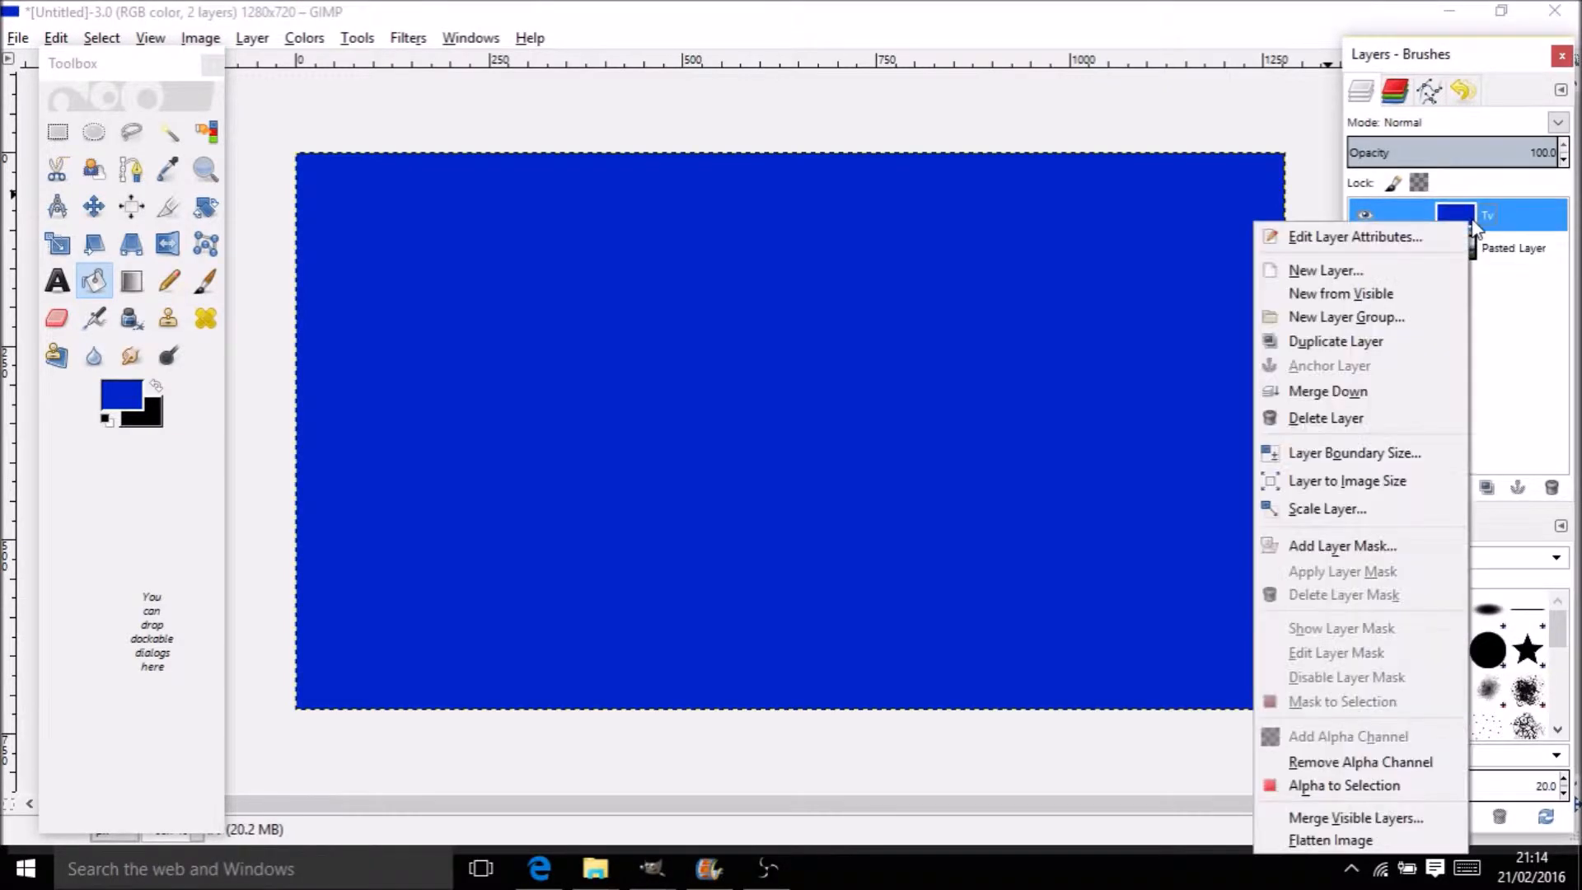
click(1533, 171)
drag(1529, 155, 1439, 164)
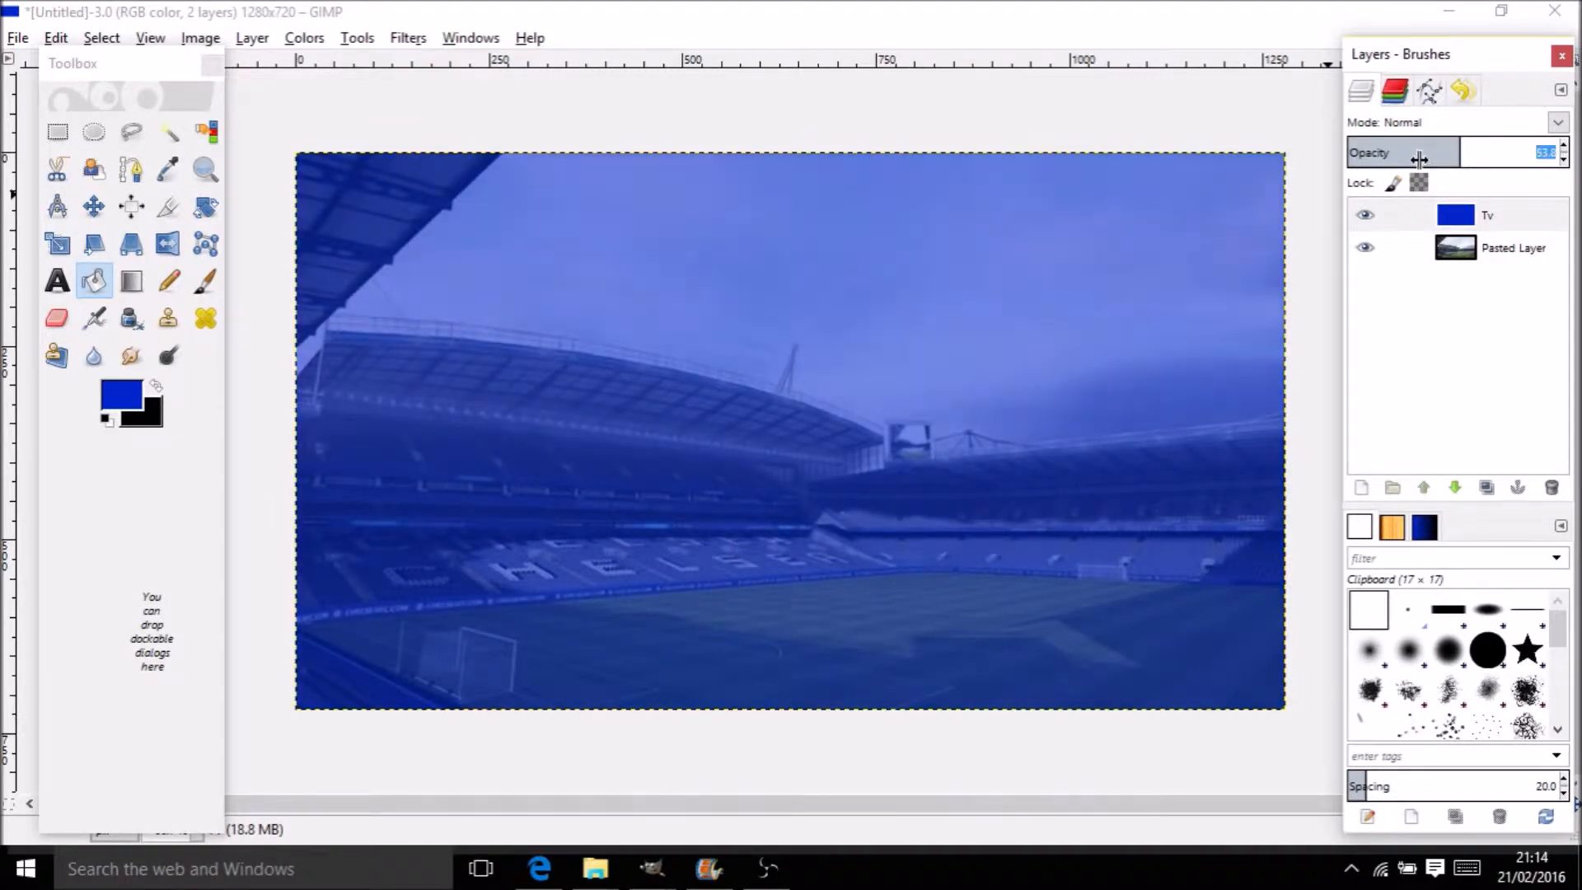
drag(1469, 157, 1414, 152)
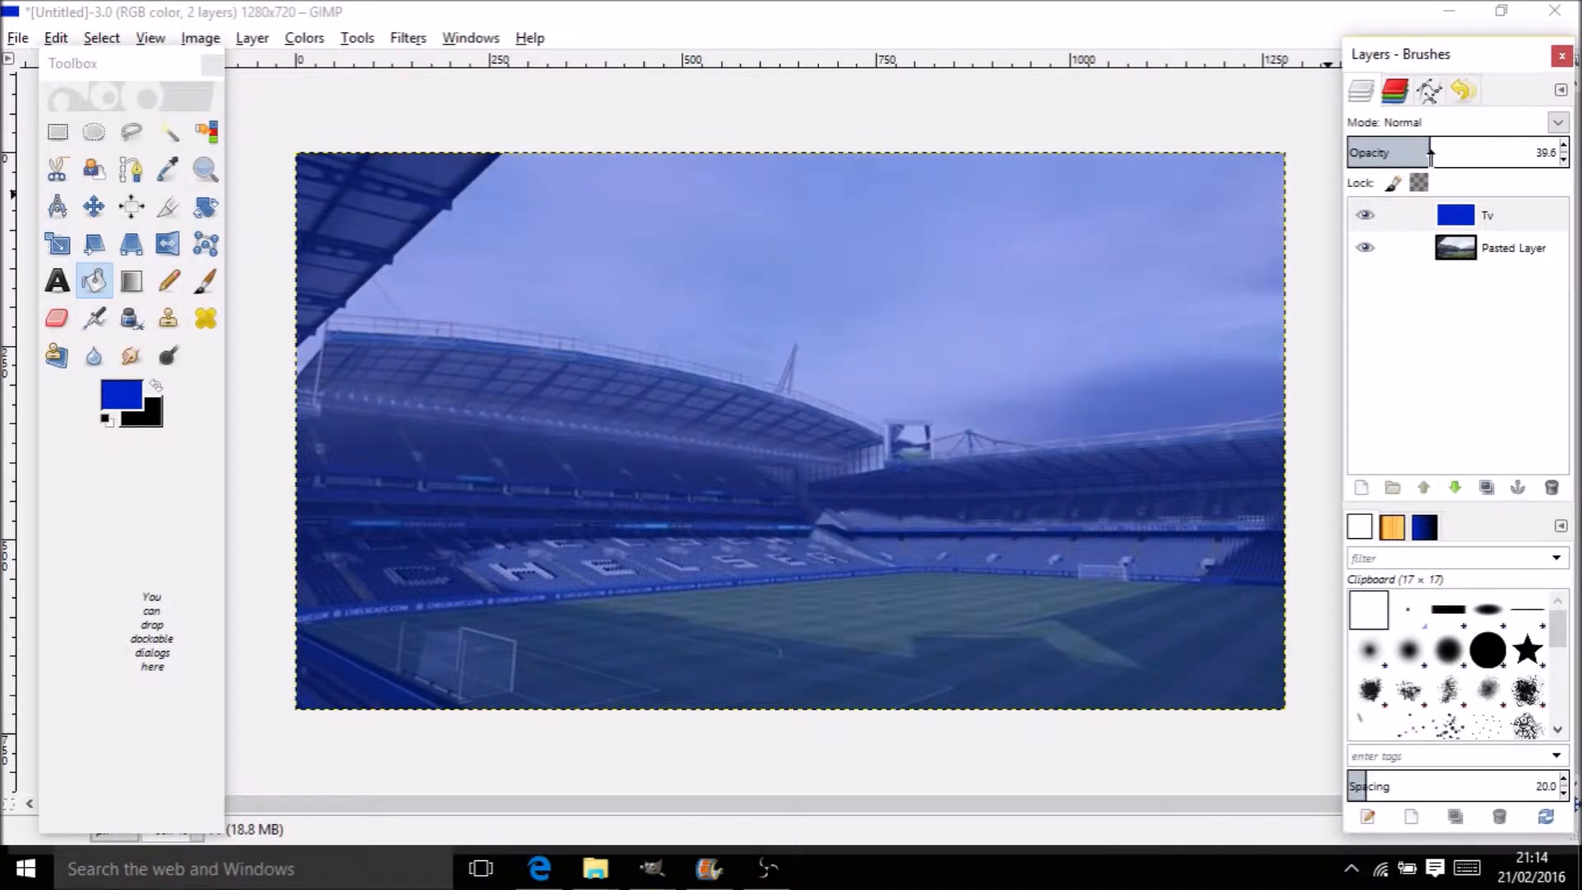
click(1473, 251)
right_click(1472, 251)
click(1473, 252)
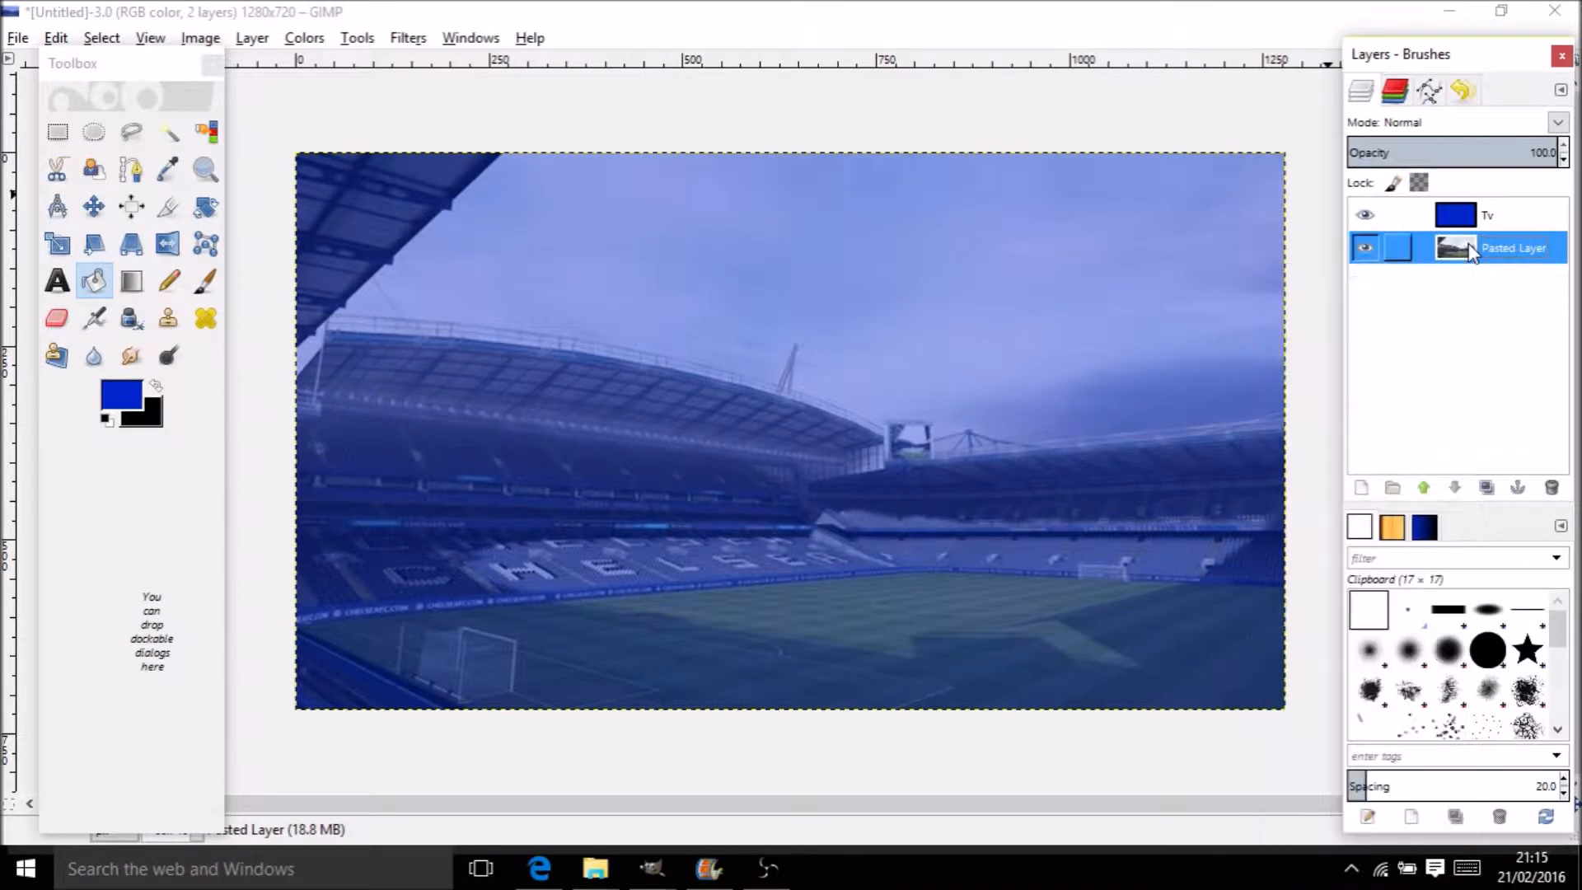
Apply a radius 32 Gaussian blur to the stadium photo, then undo it
click(405, 38)
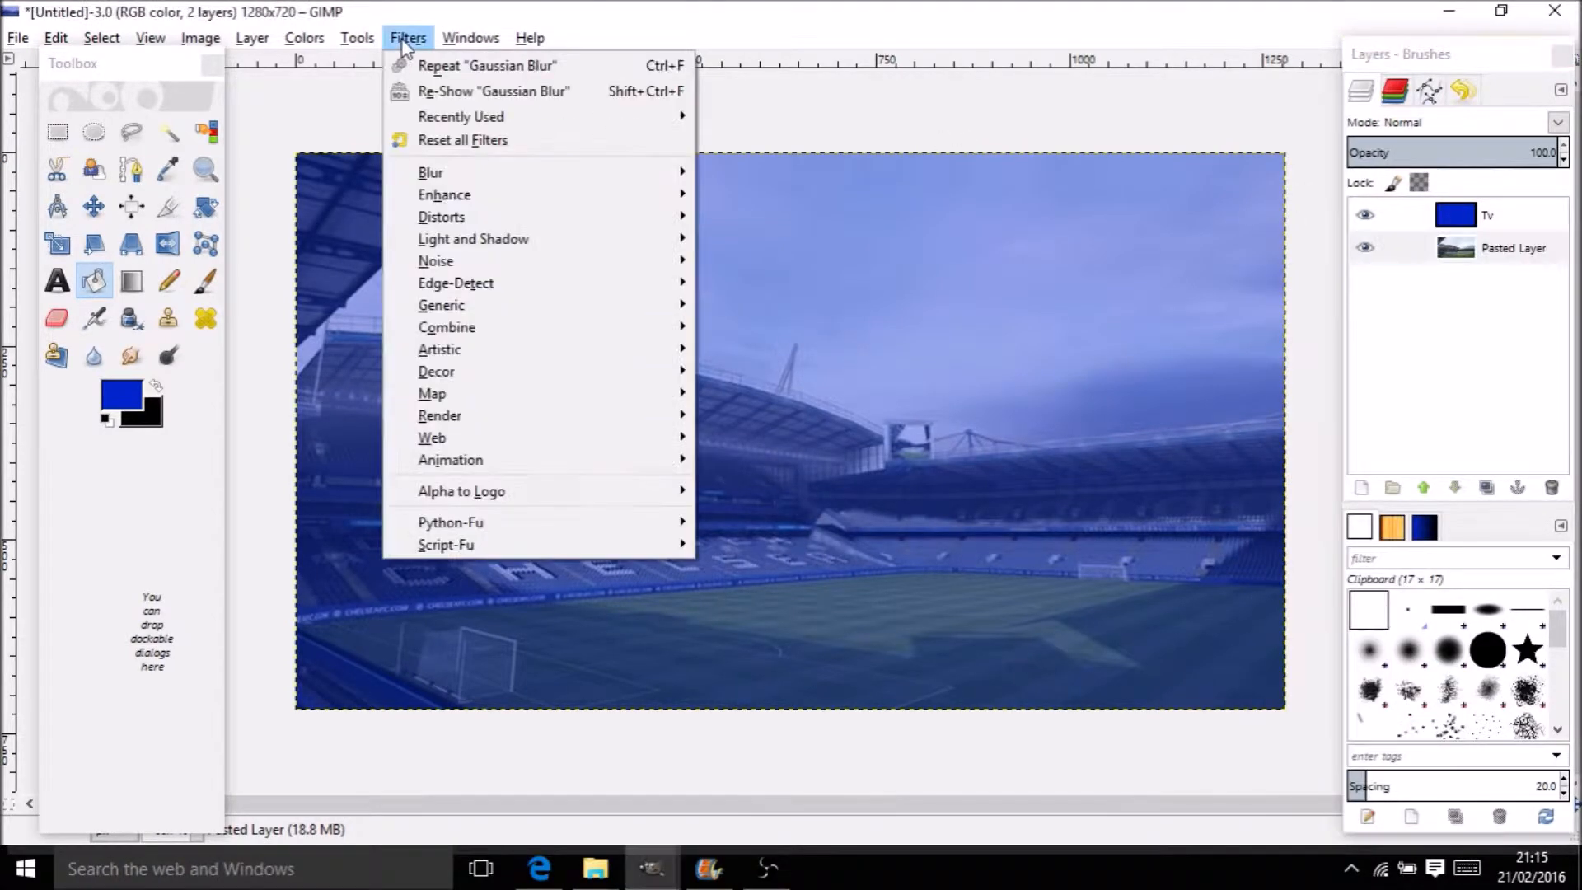
mouse_move(474, 171)
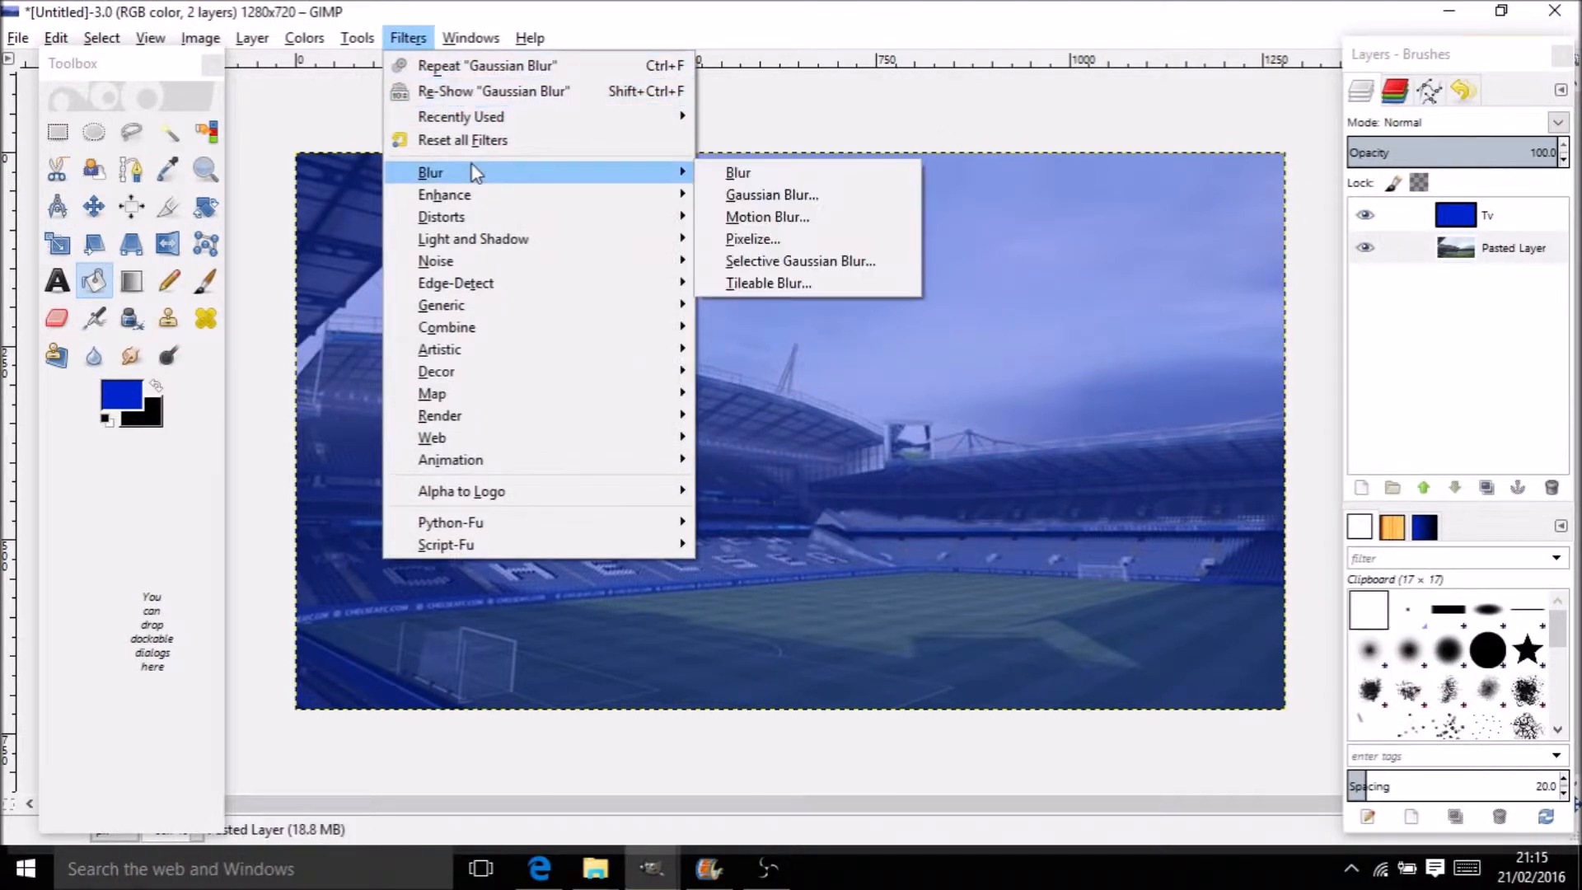
click(798, 196)
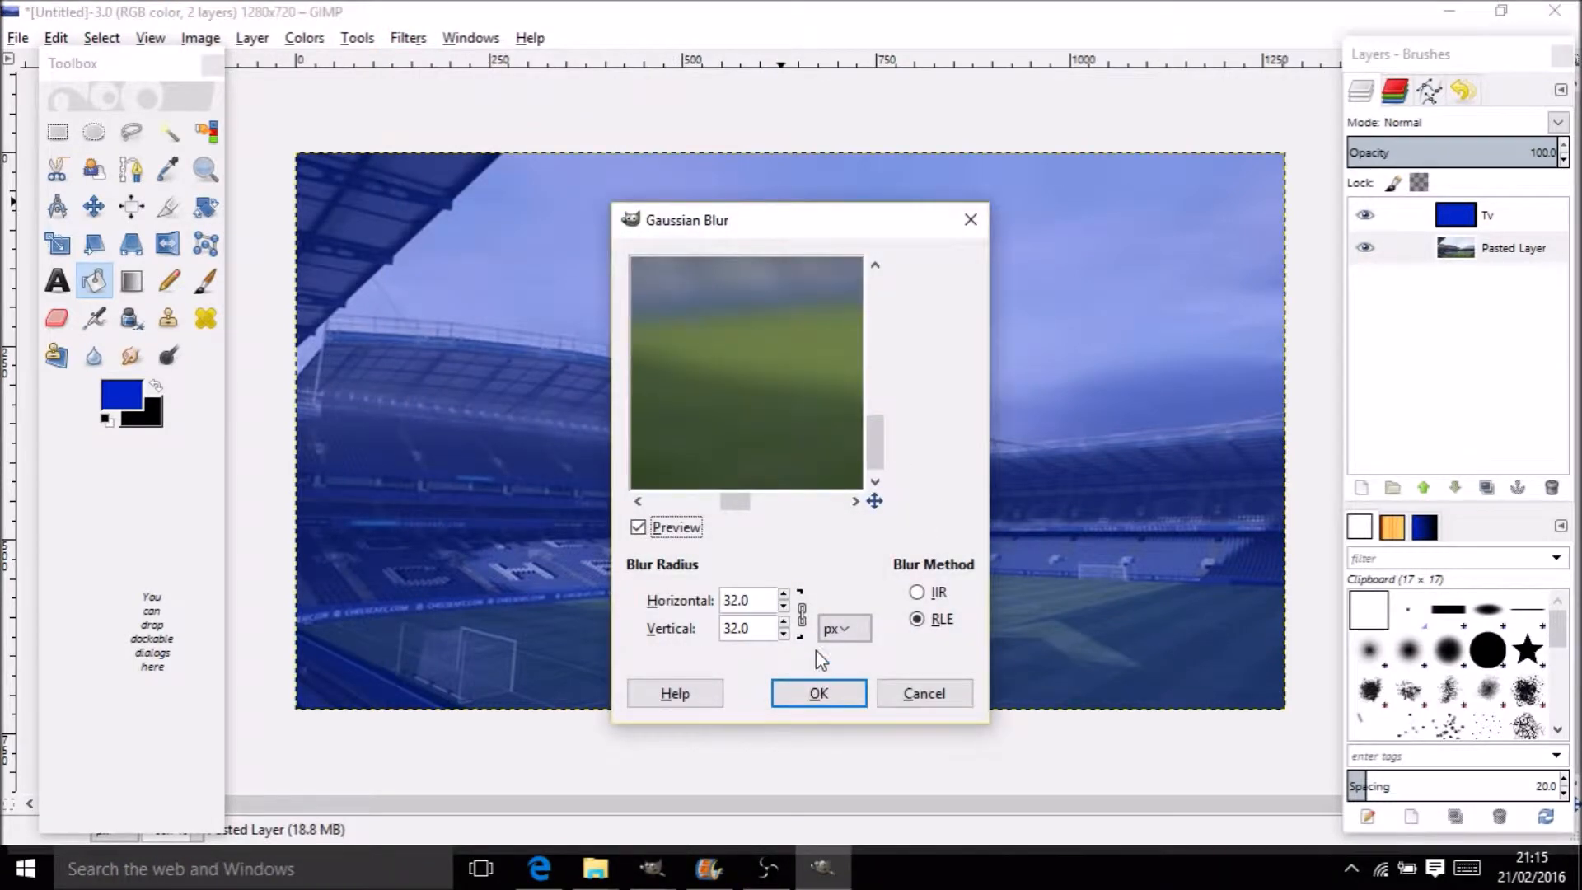
click(822, 693)
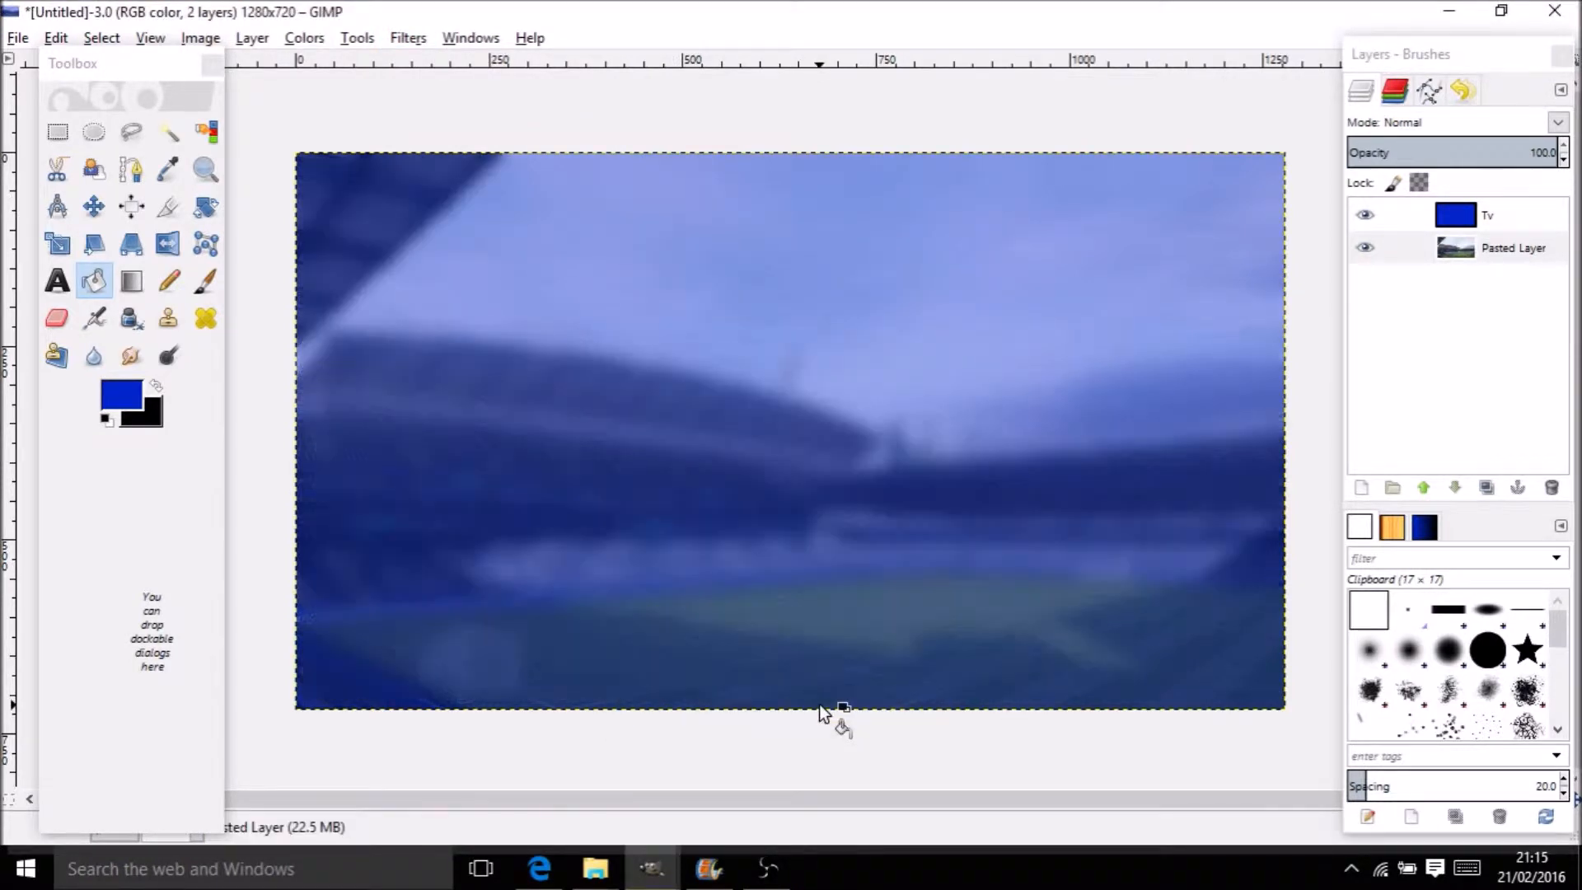
click(410, 35)
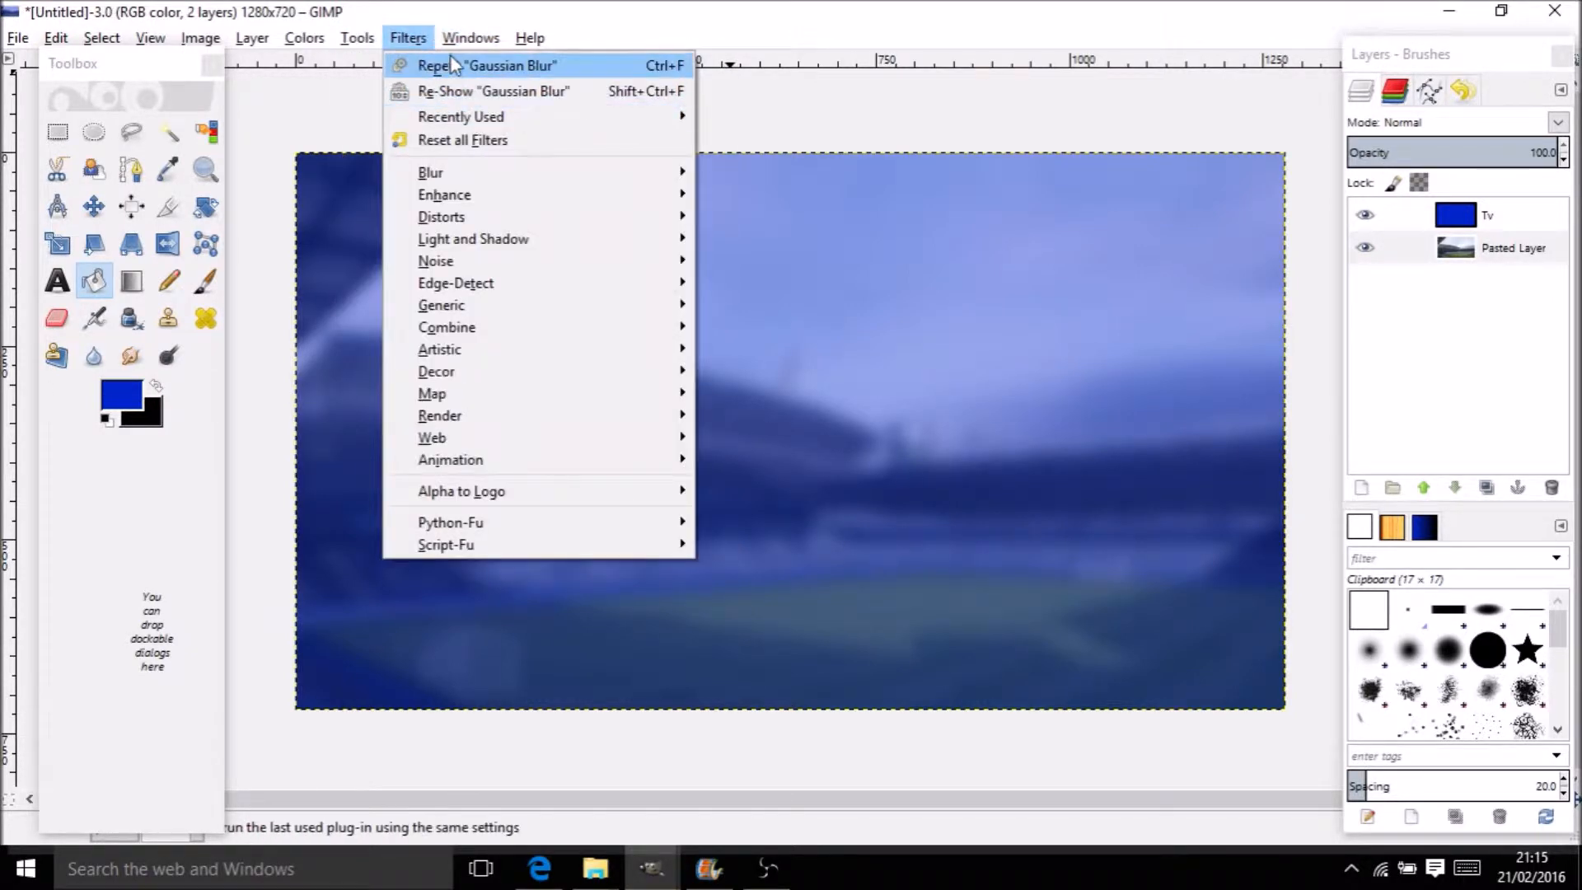
click(1150, 10)
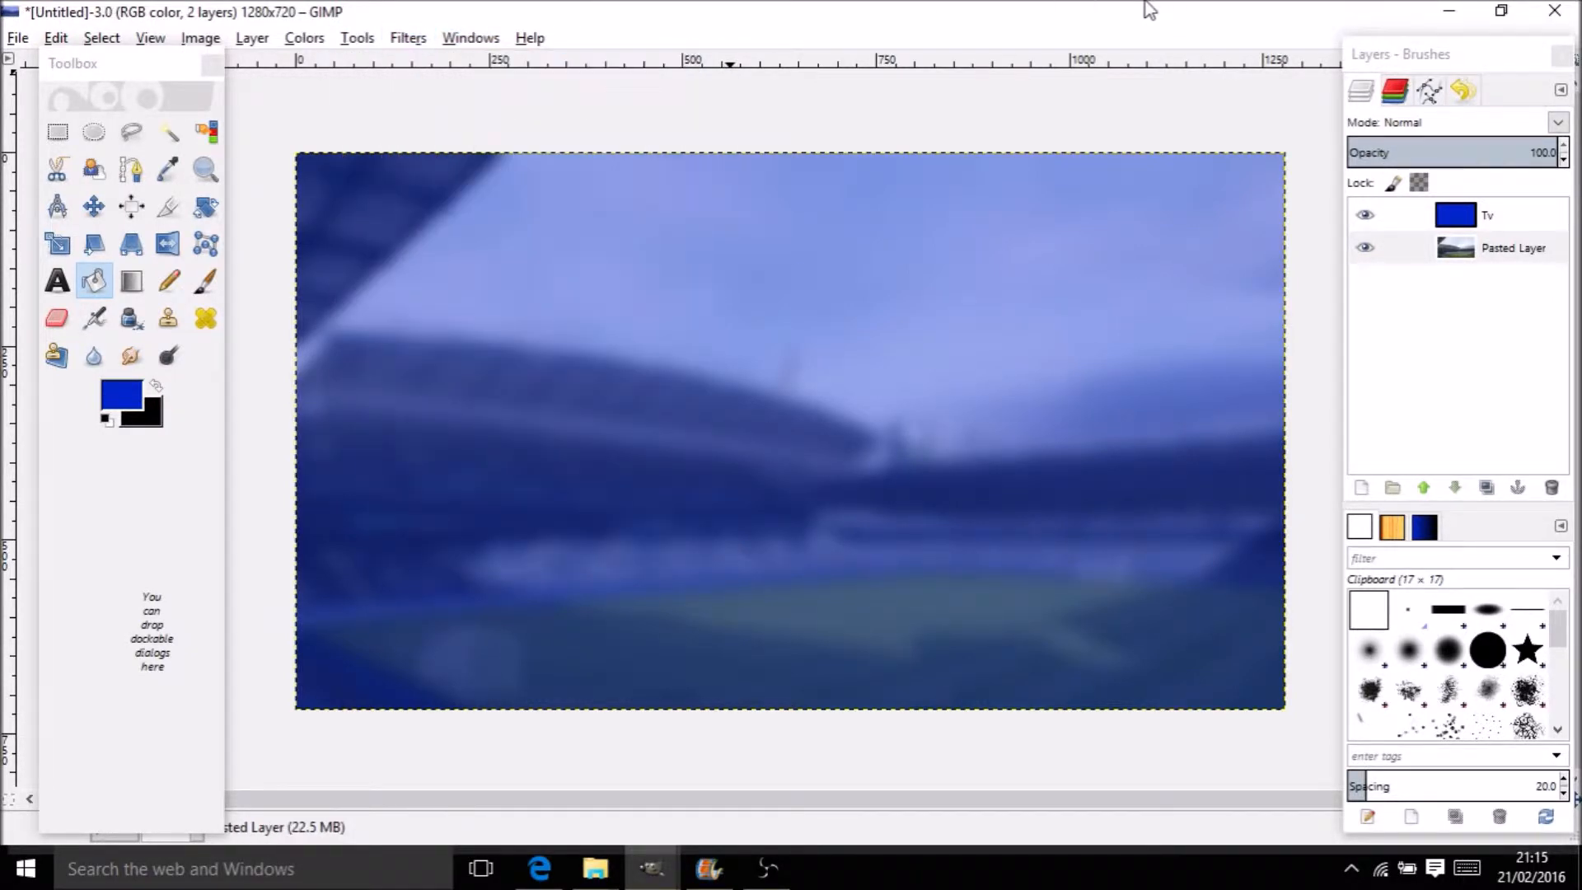
key(ctrl+z)
Reapply the Gaussian blur at radius 15 and switch to the browser
click(408, 37)
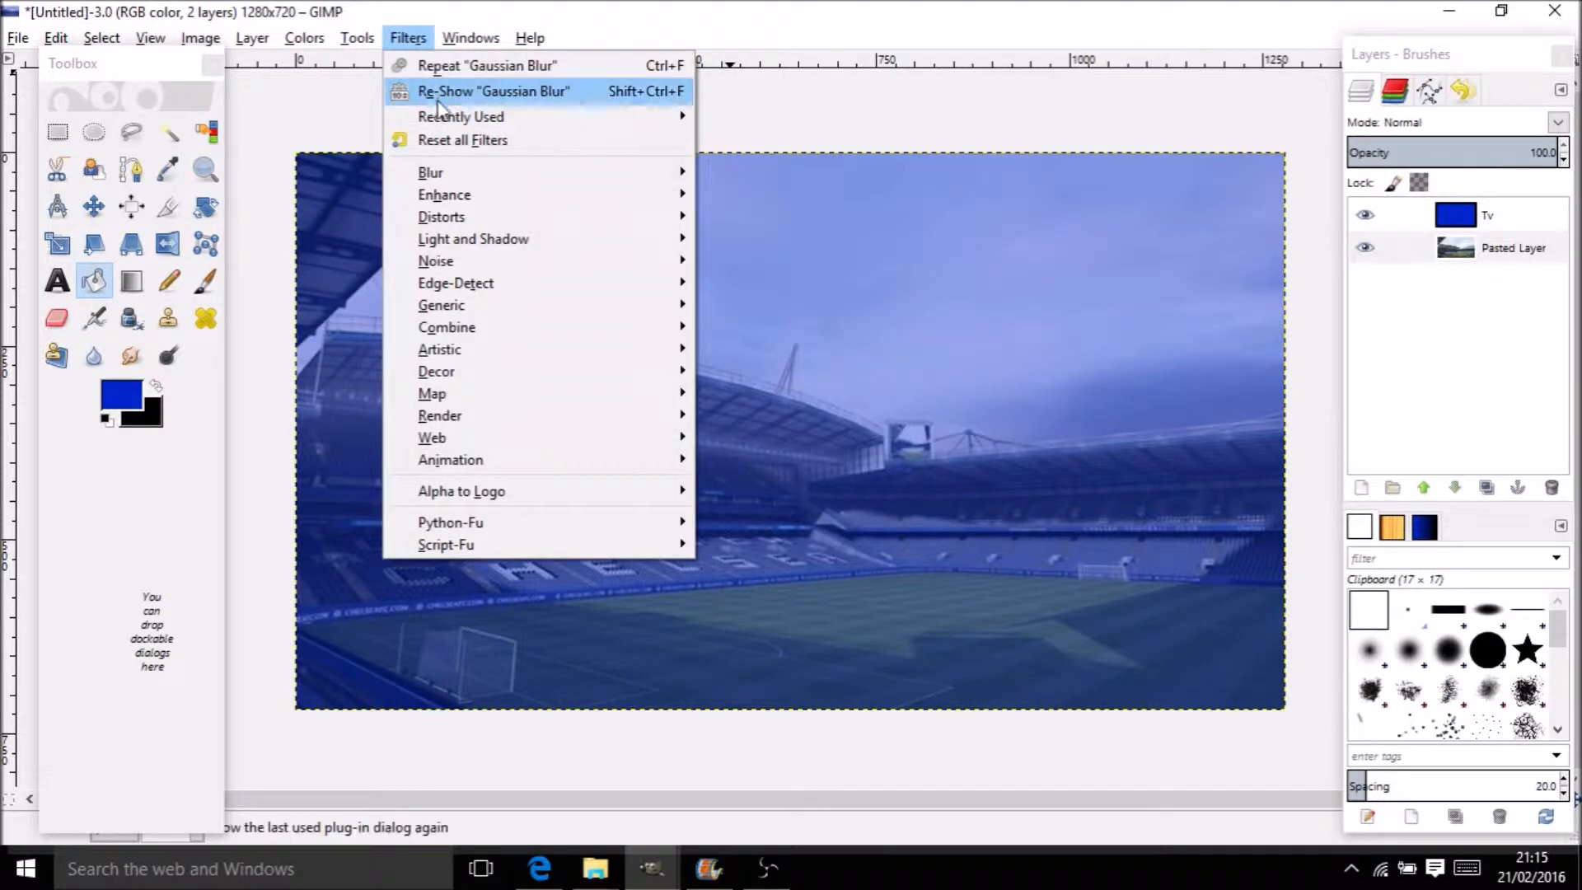
mouse_move(452, 173)
click(720, 191)
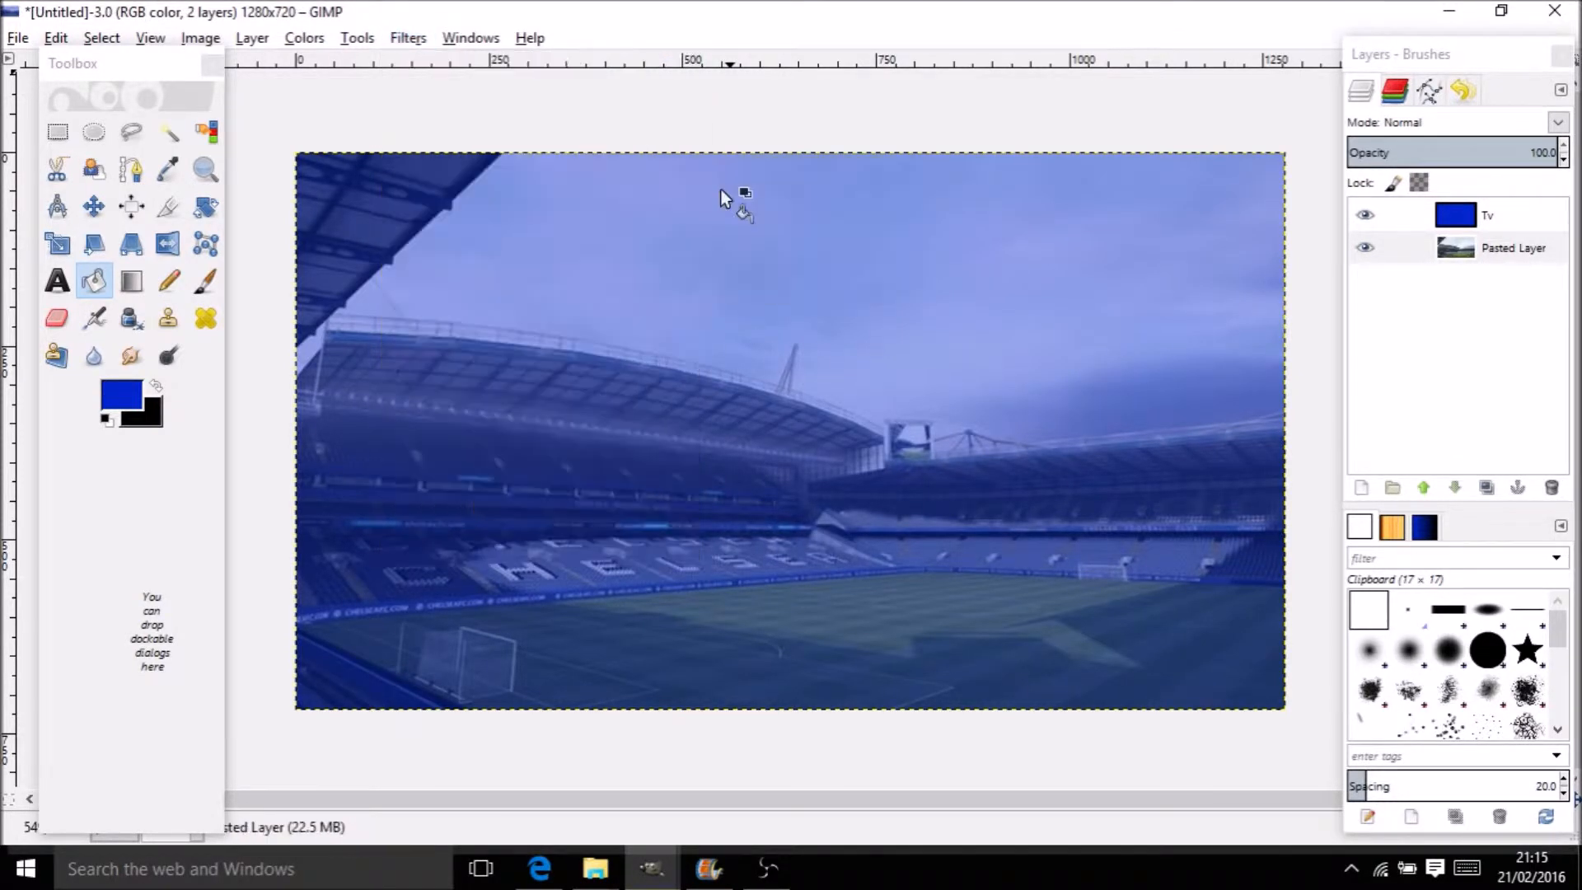
click(751, 599)
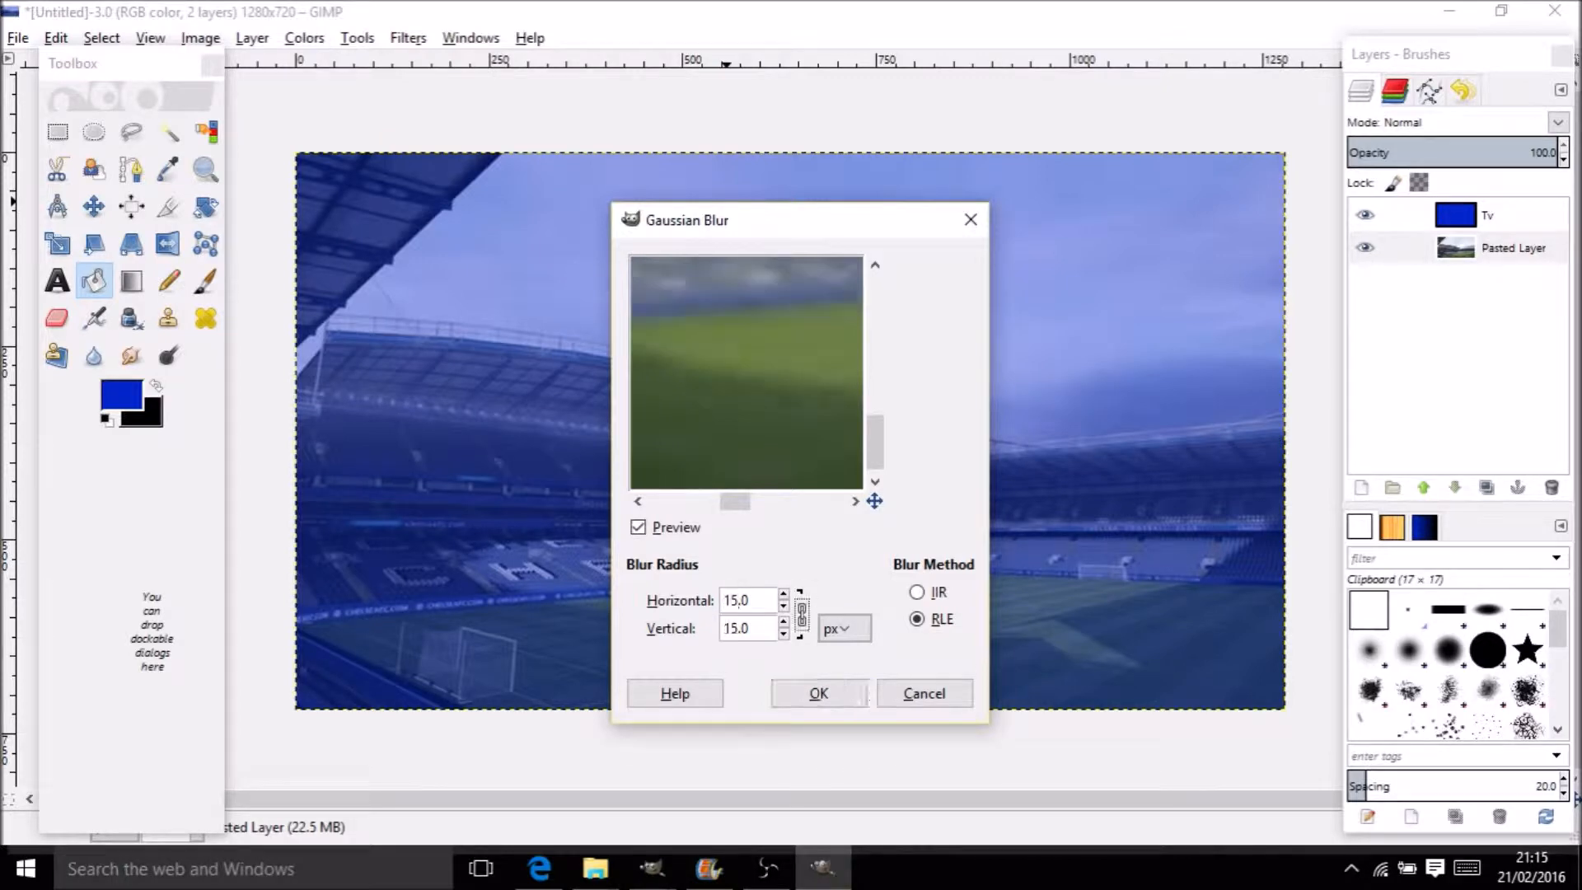
click(808, 698)
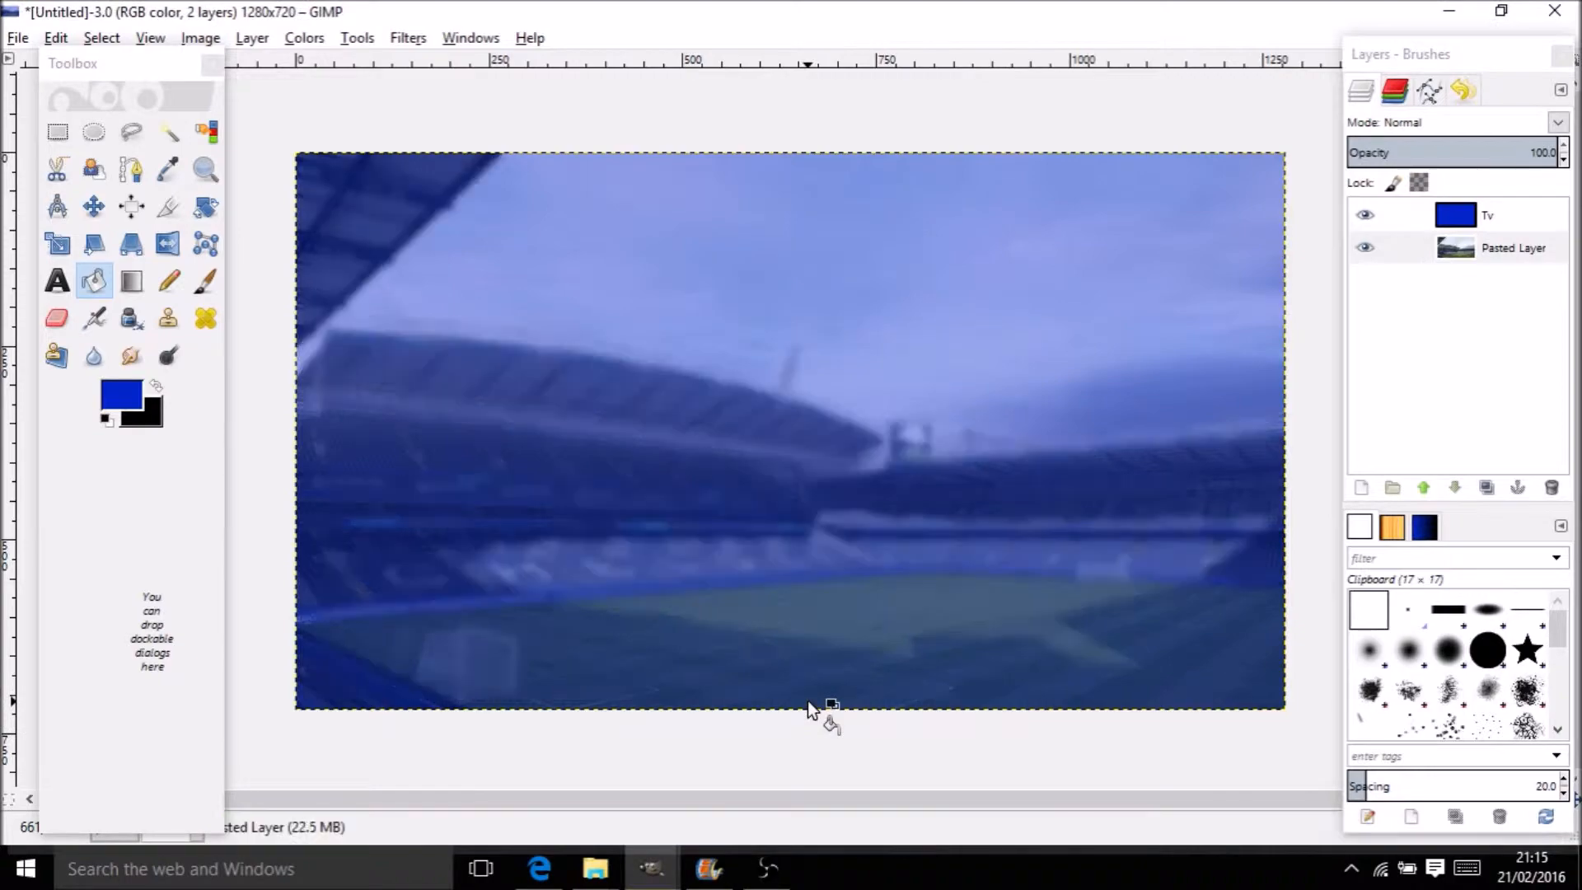
click(538, 867)
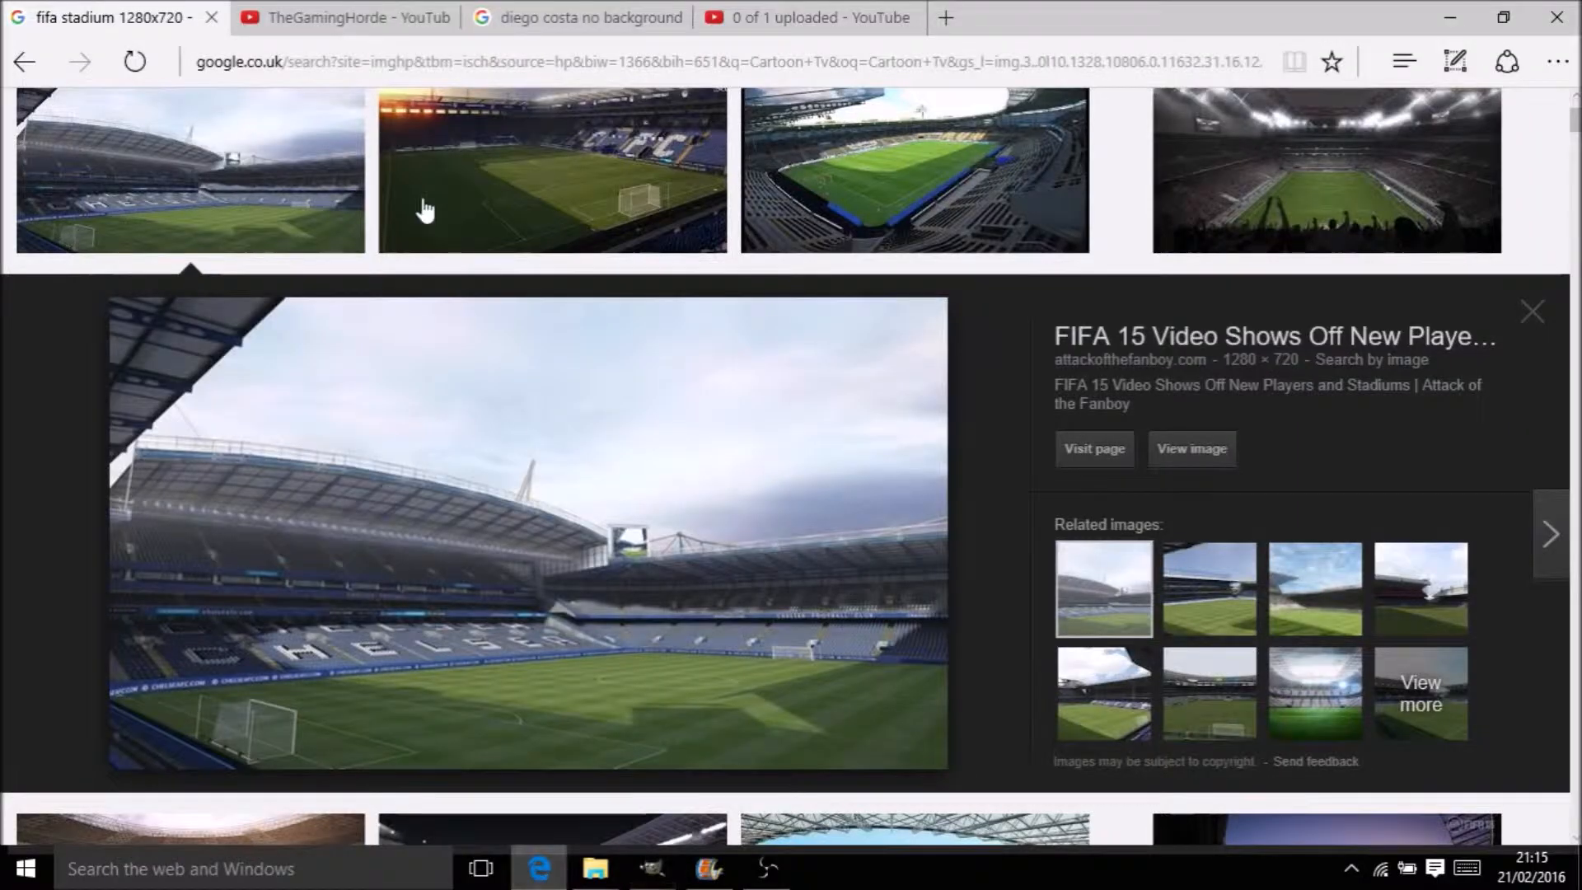
Copy the Diego Costa no-background cutout from Google Images and return to GIMP
click(375, 10)
click(620, 14)
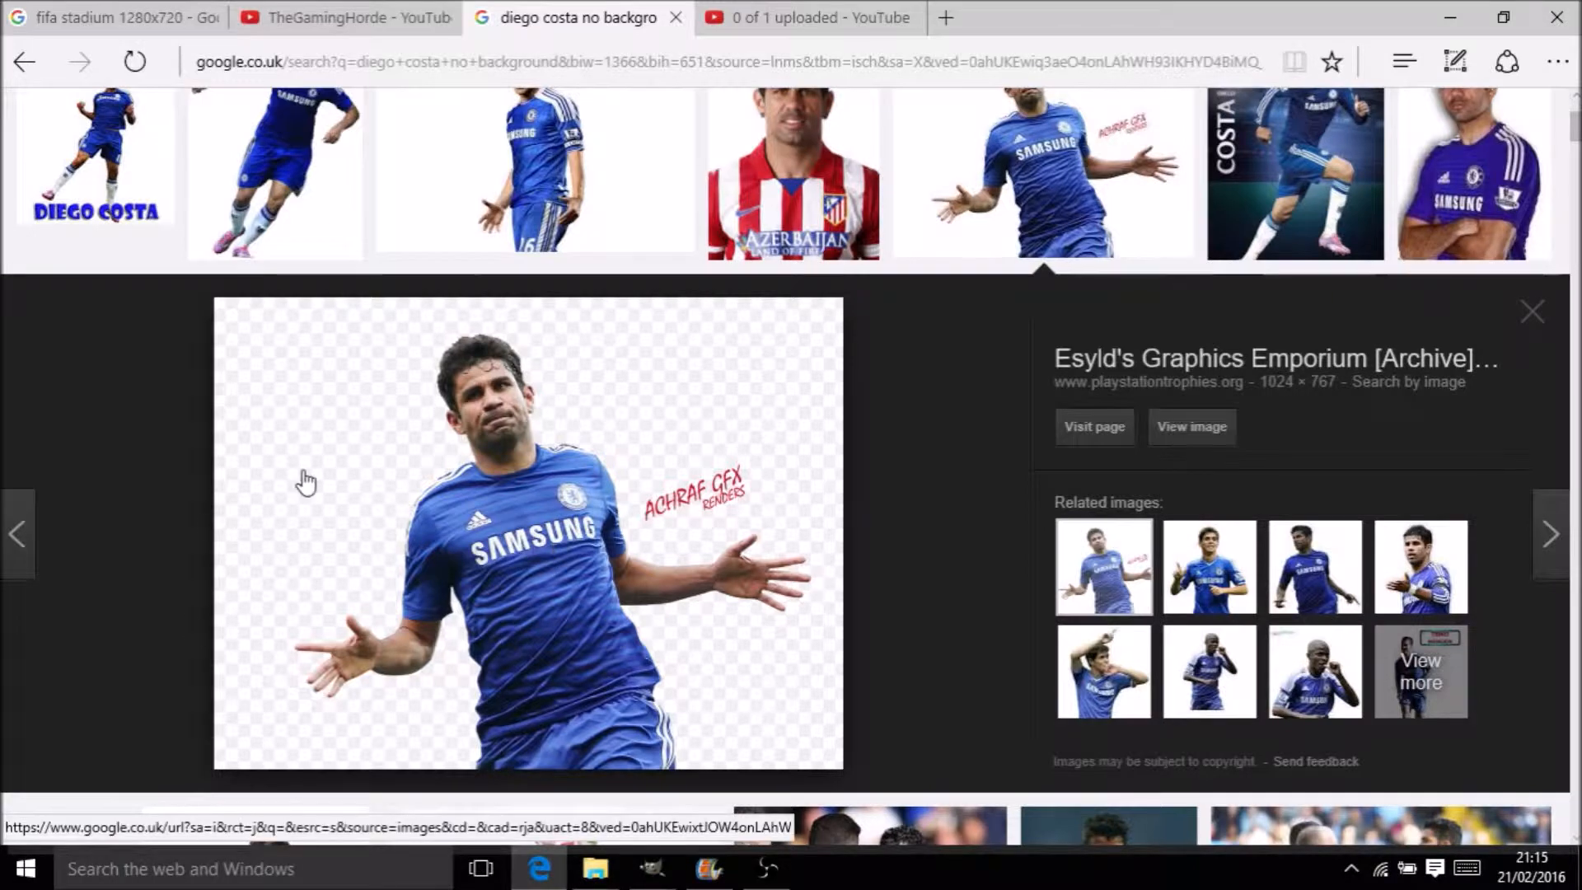
right_click(495, 445)
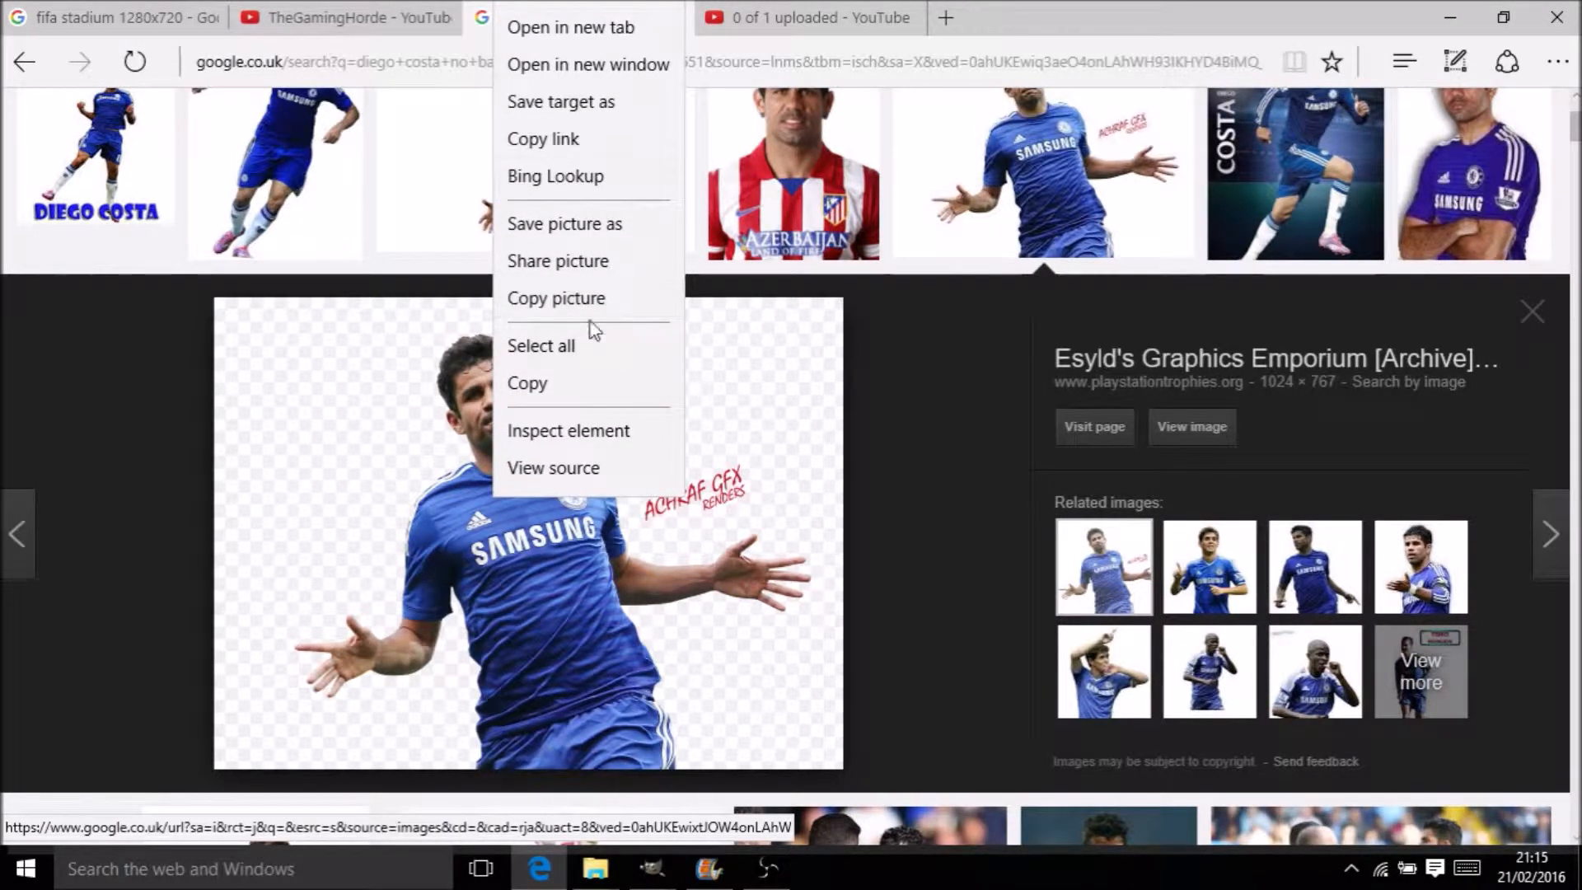
click(582, 381)
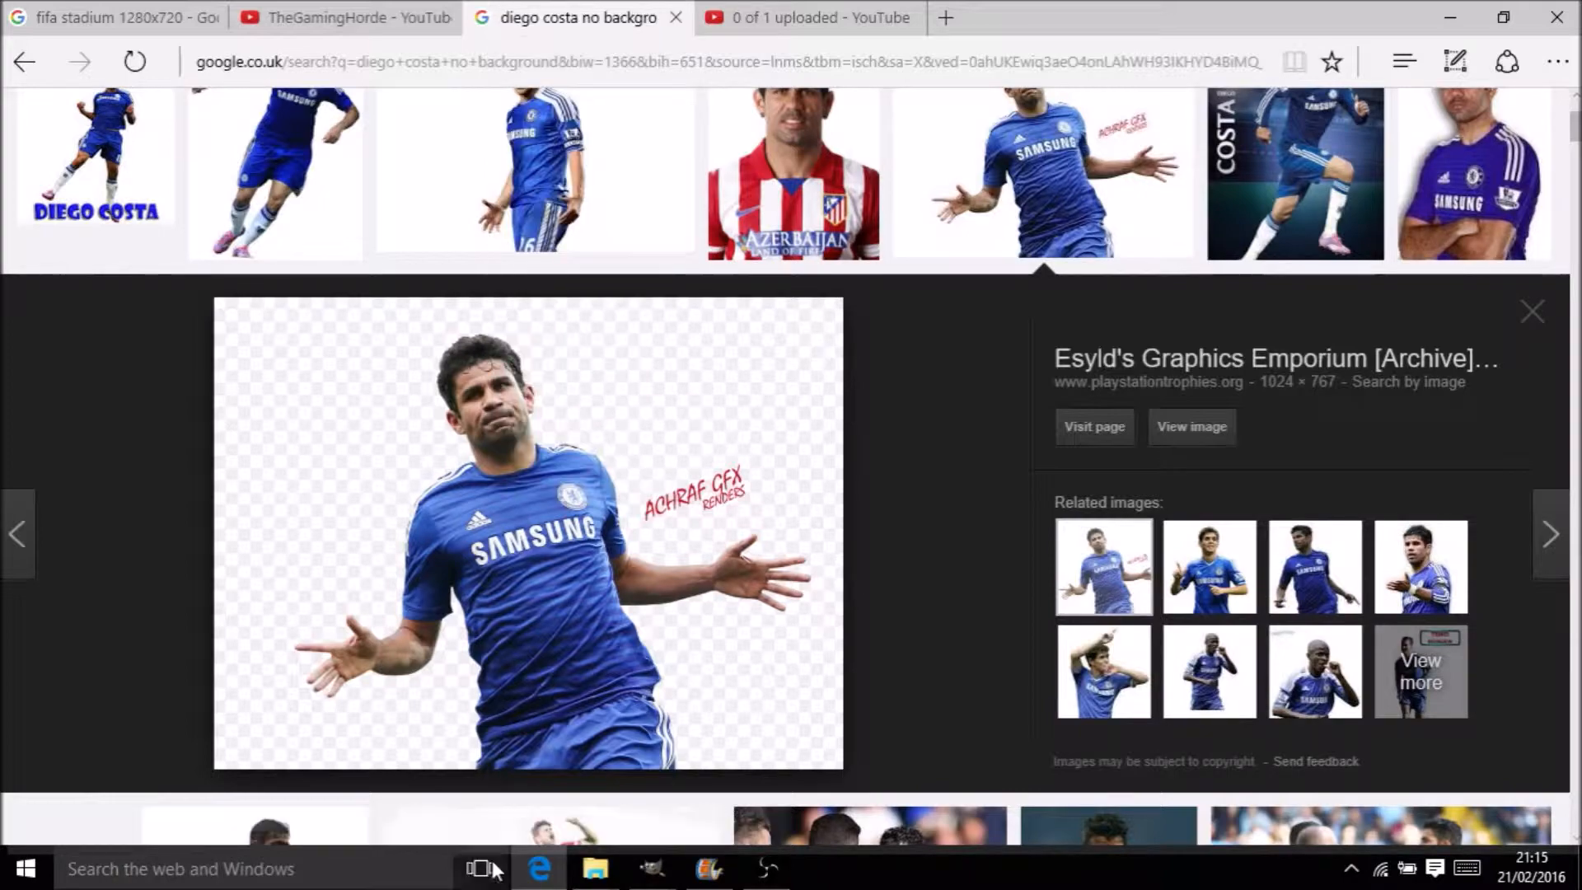
mouse_move(651, 865)
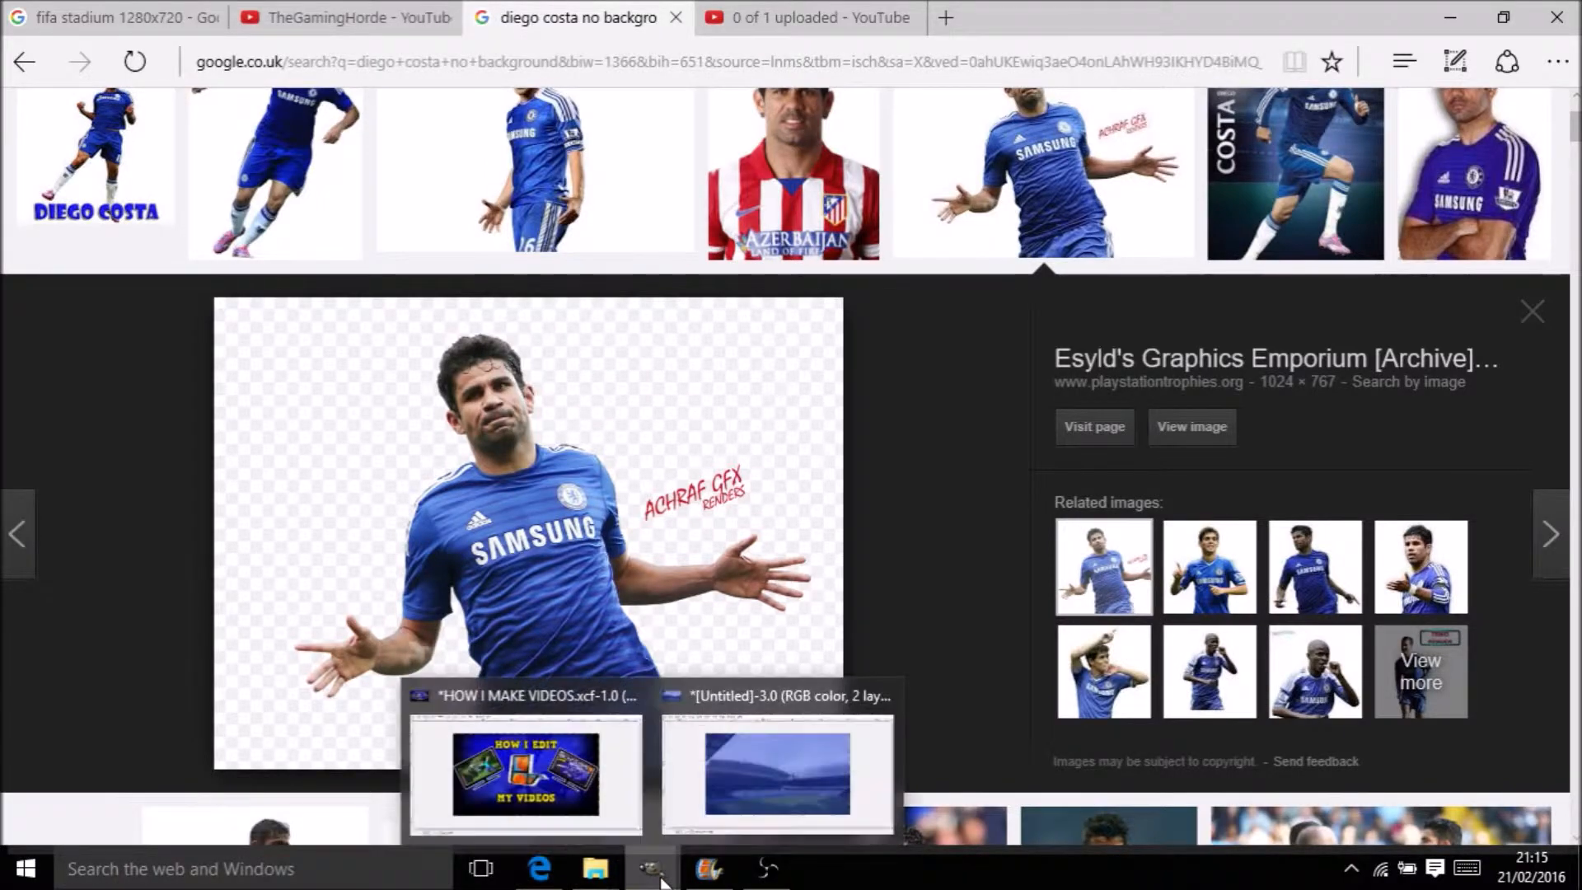
click(710, 785)
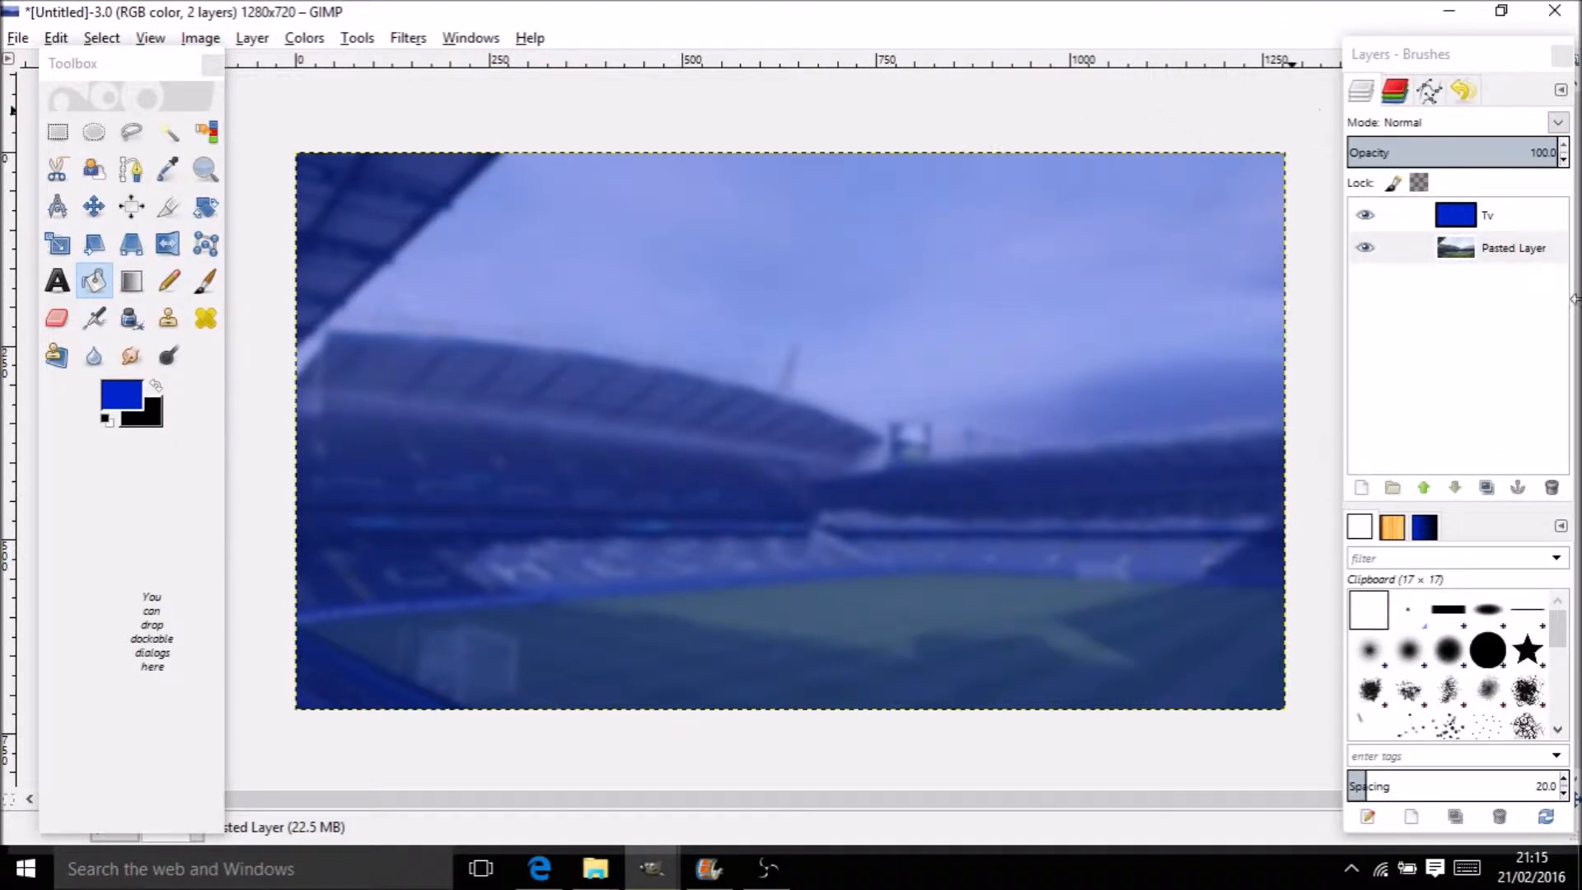
Try pasting into the thumbnail, then delete the unwanted pasted layer
click(93, 206)
key(ctrl+c)
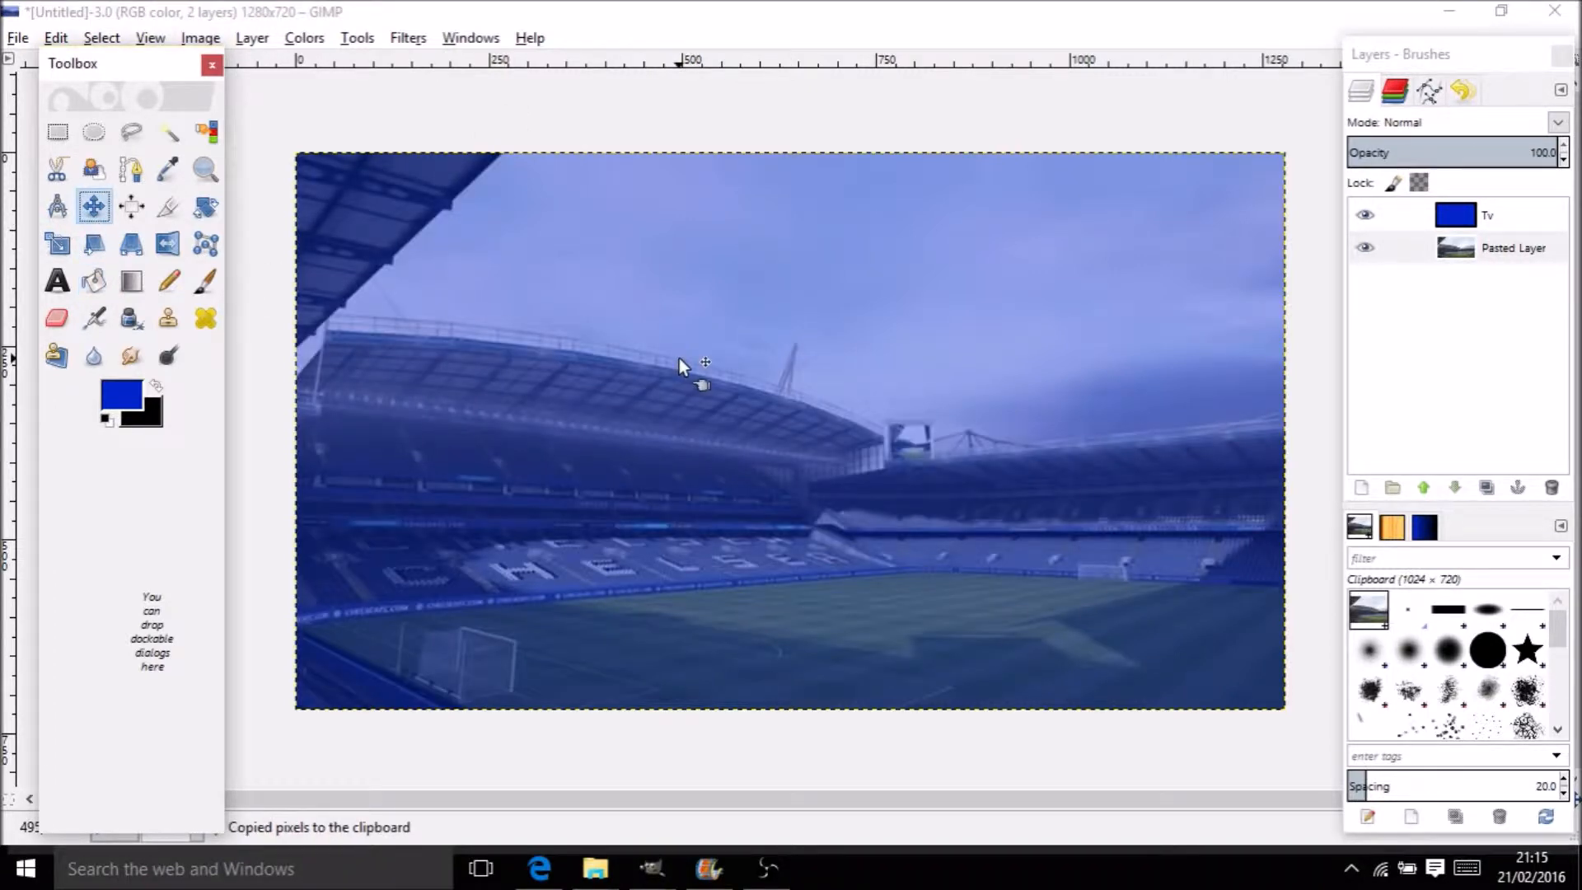
key(ctrl+v)
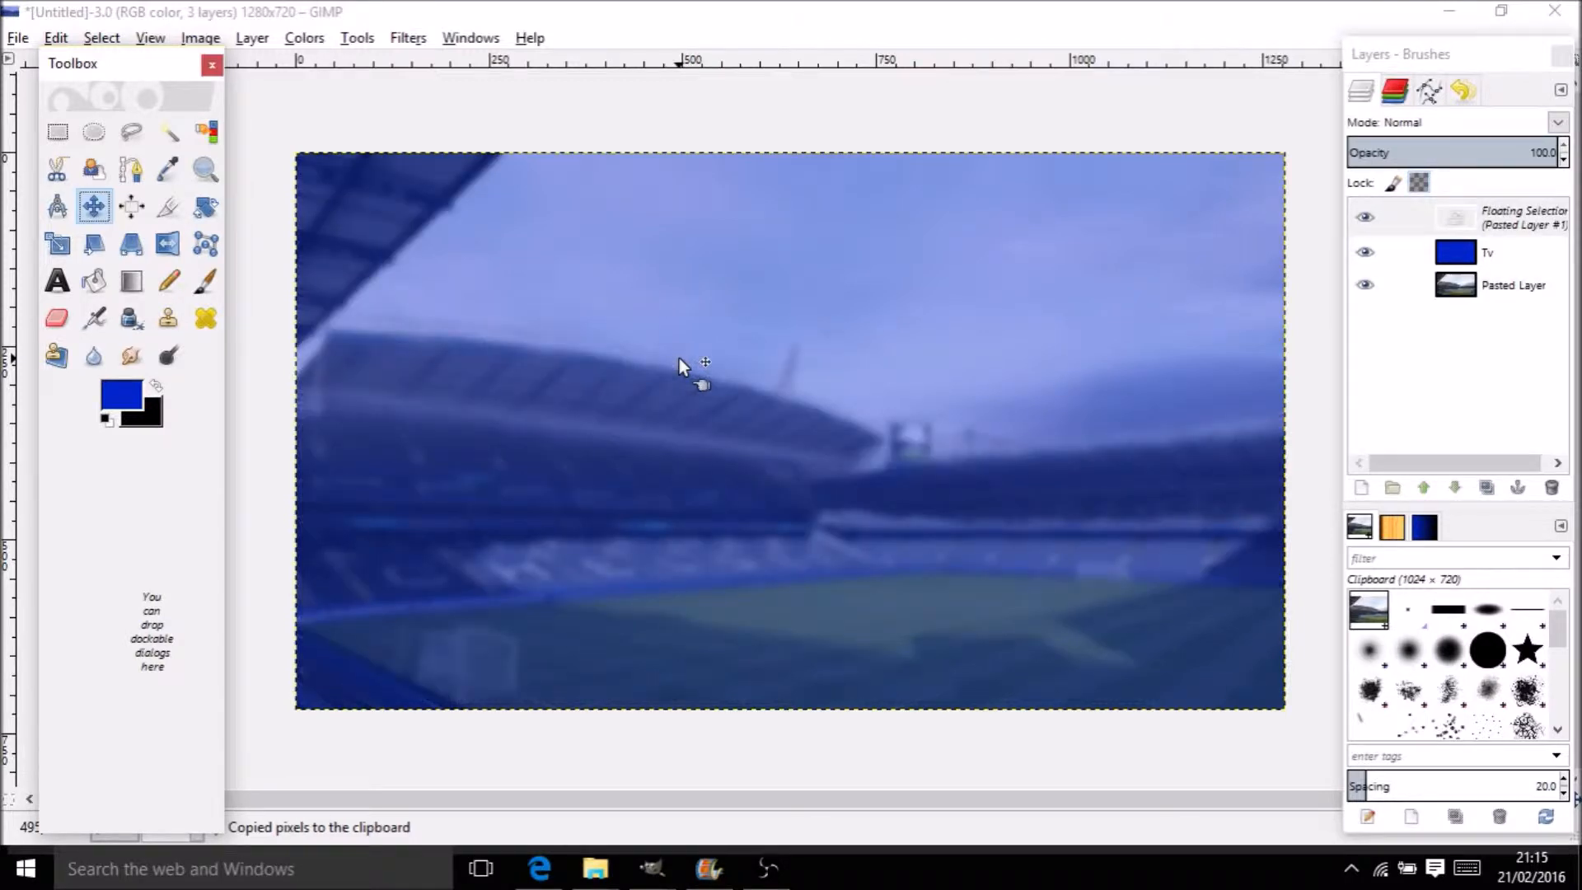
key(ctrl+z)
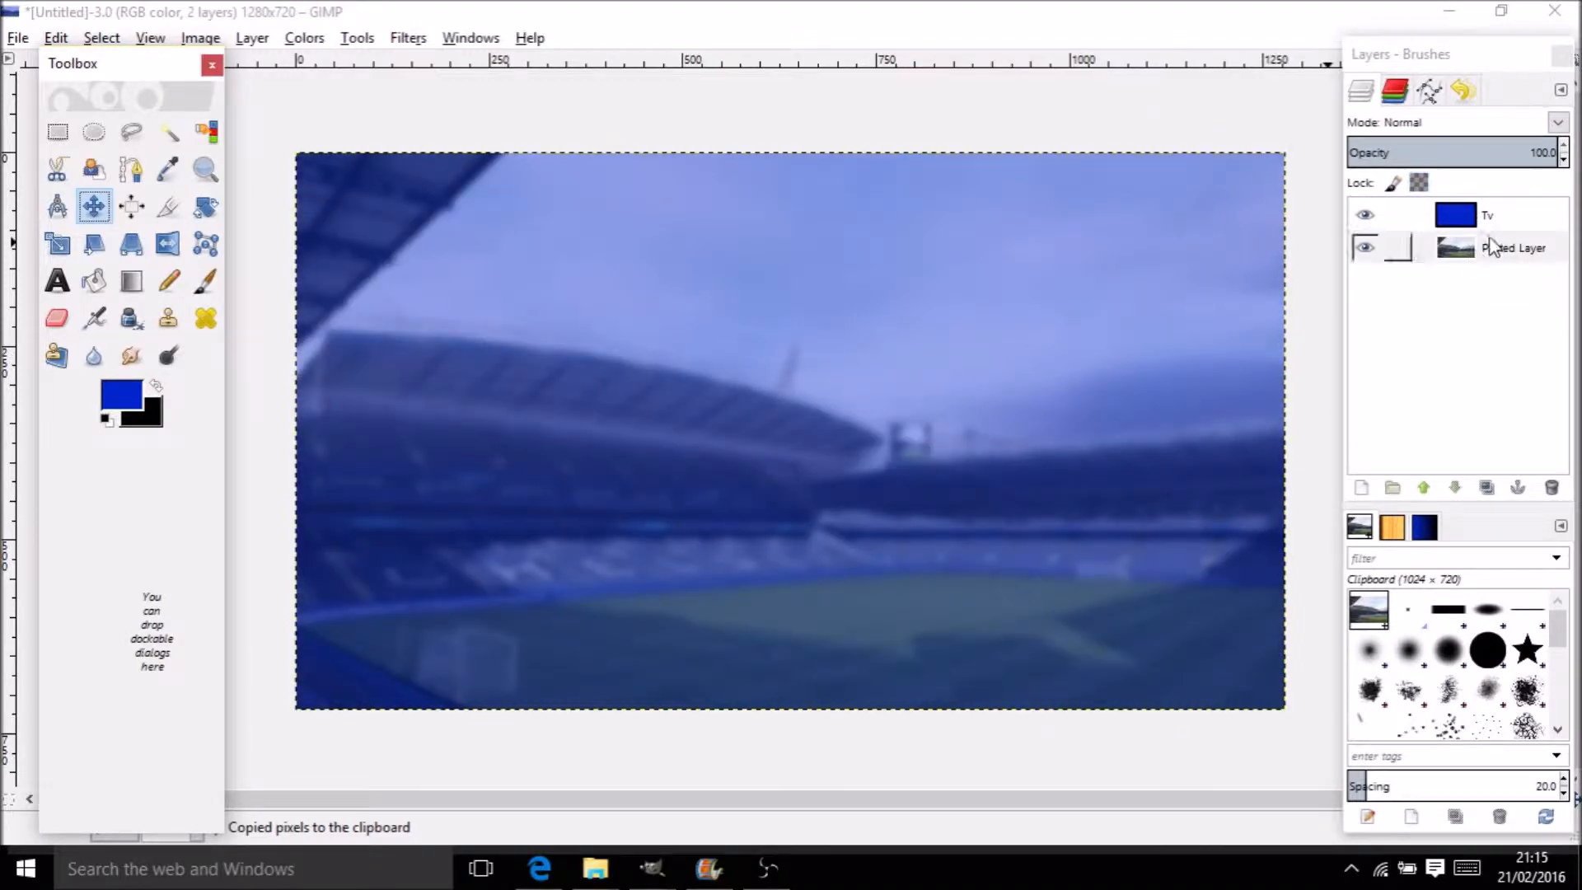
key(ctrl+v)
double_click(1529, 200)
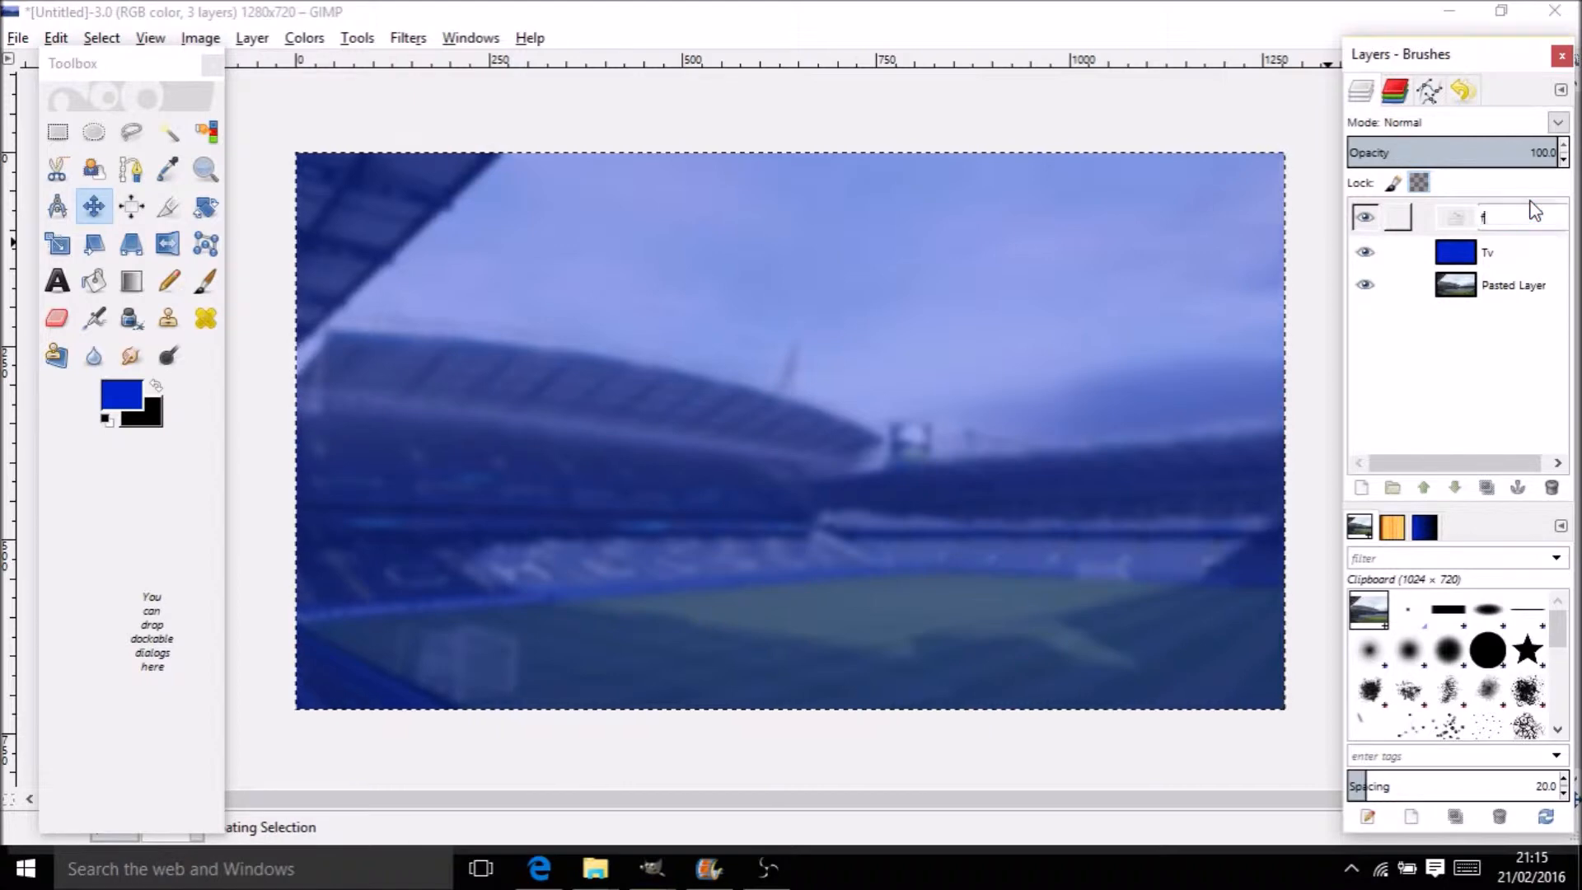
right_click(1530, 206)
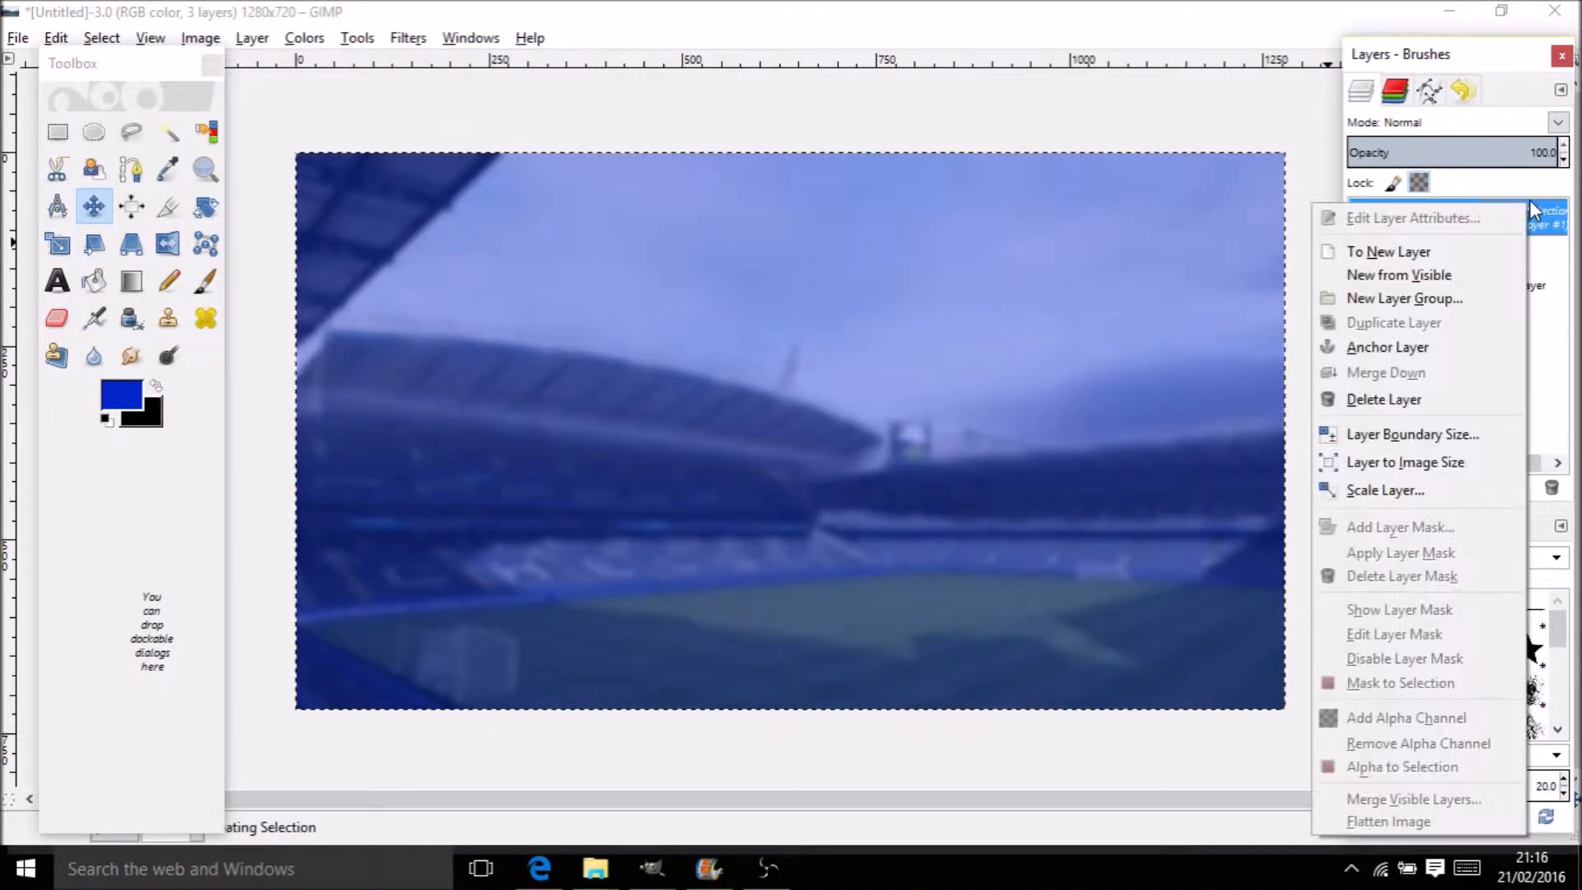
click(1344, 411)
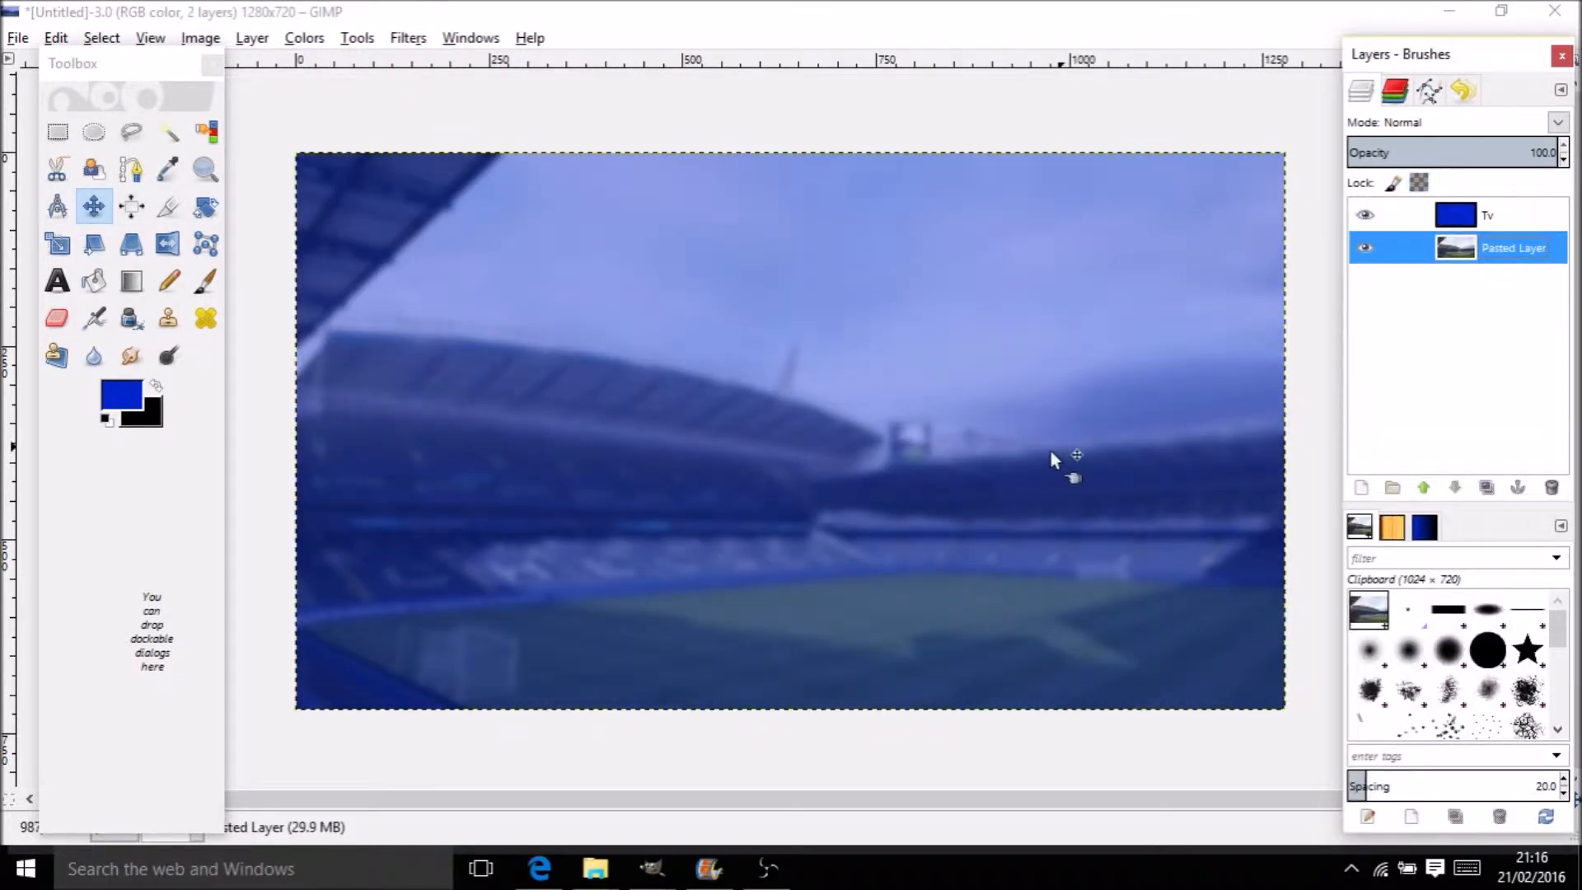
Re-copy the Costa image from the browser and paste it into GIMP as a floating selection
click(537, 868)
right_click(551, 600)
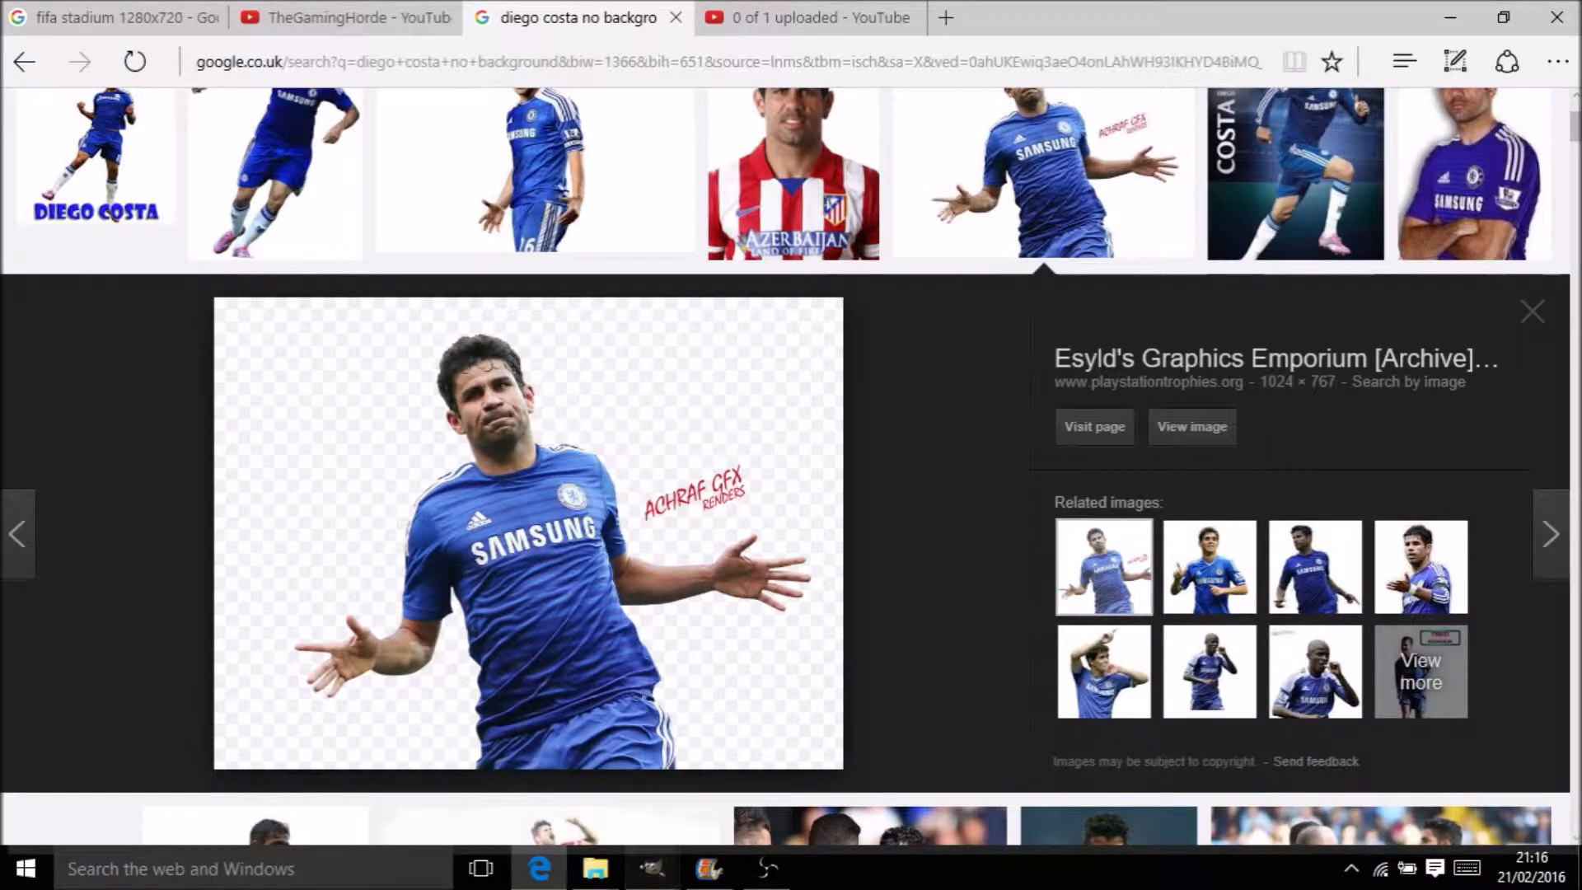
mouse_move(651, 867)
click(697, 795)
key(ctrl+v)
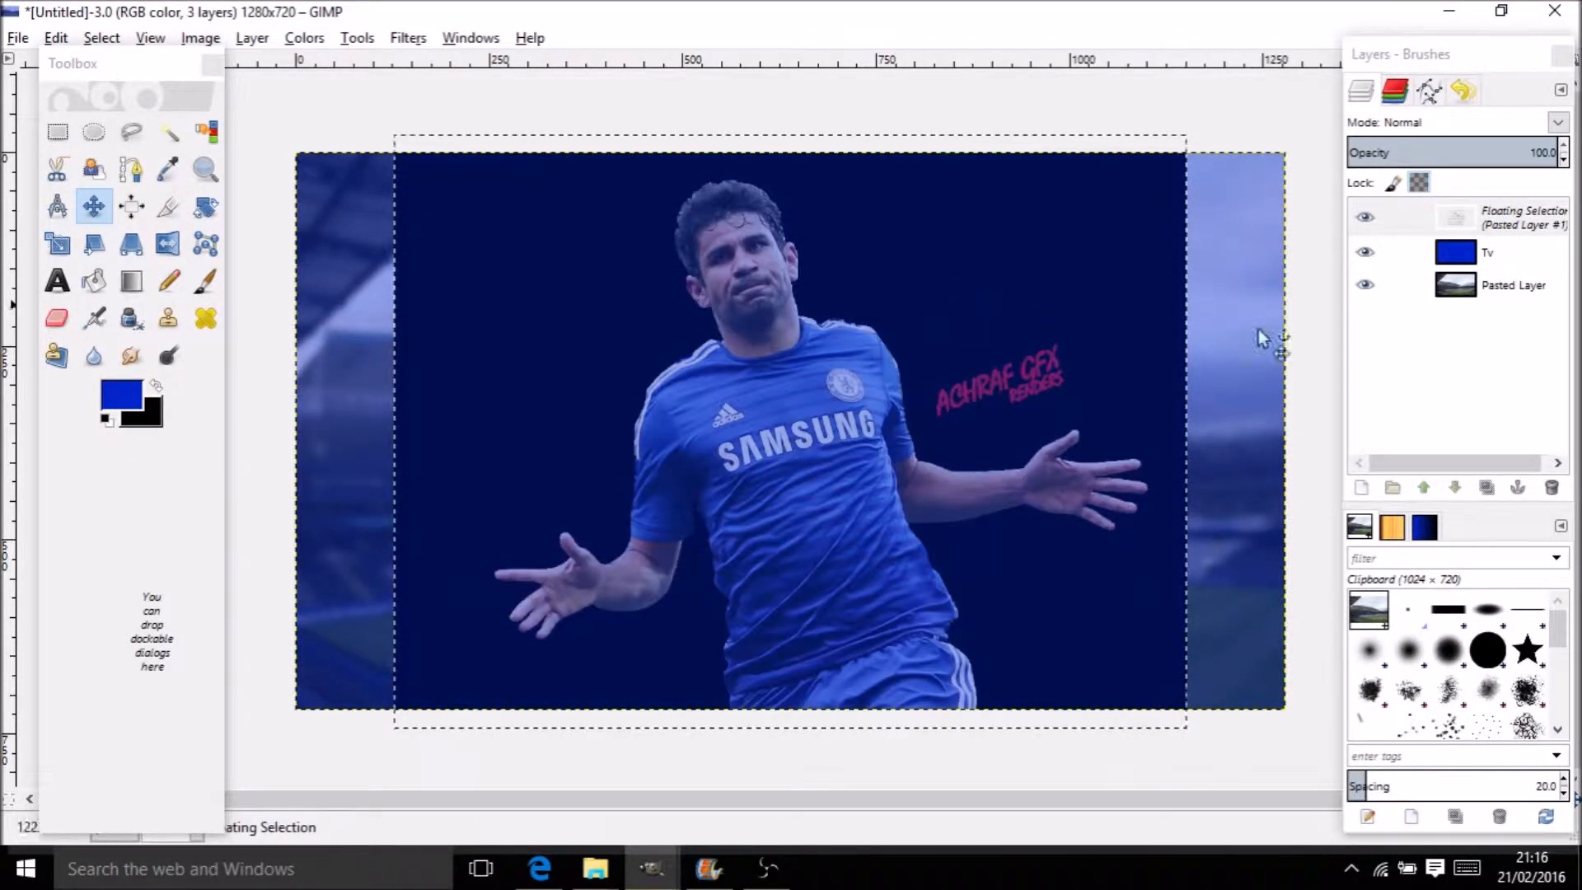
Rename the pasted layer to 'Costa'
double_click(1551, 216)
text(Costa)
key(Return)
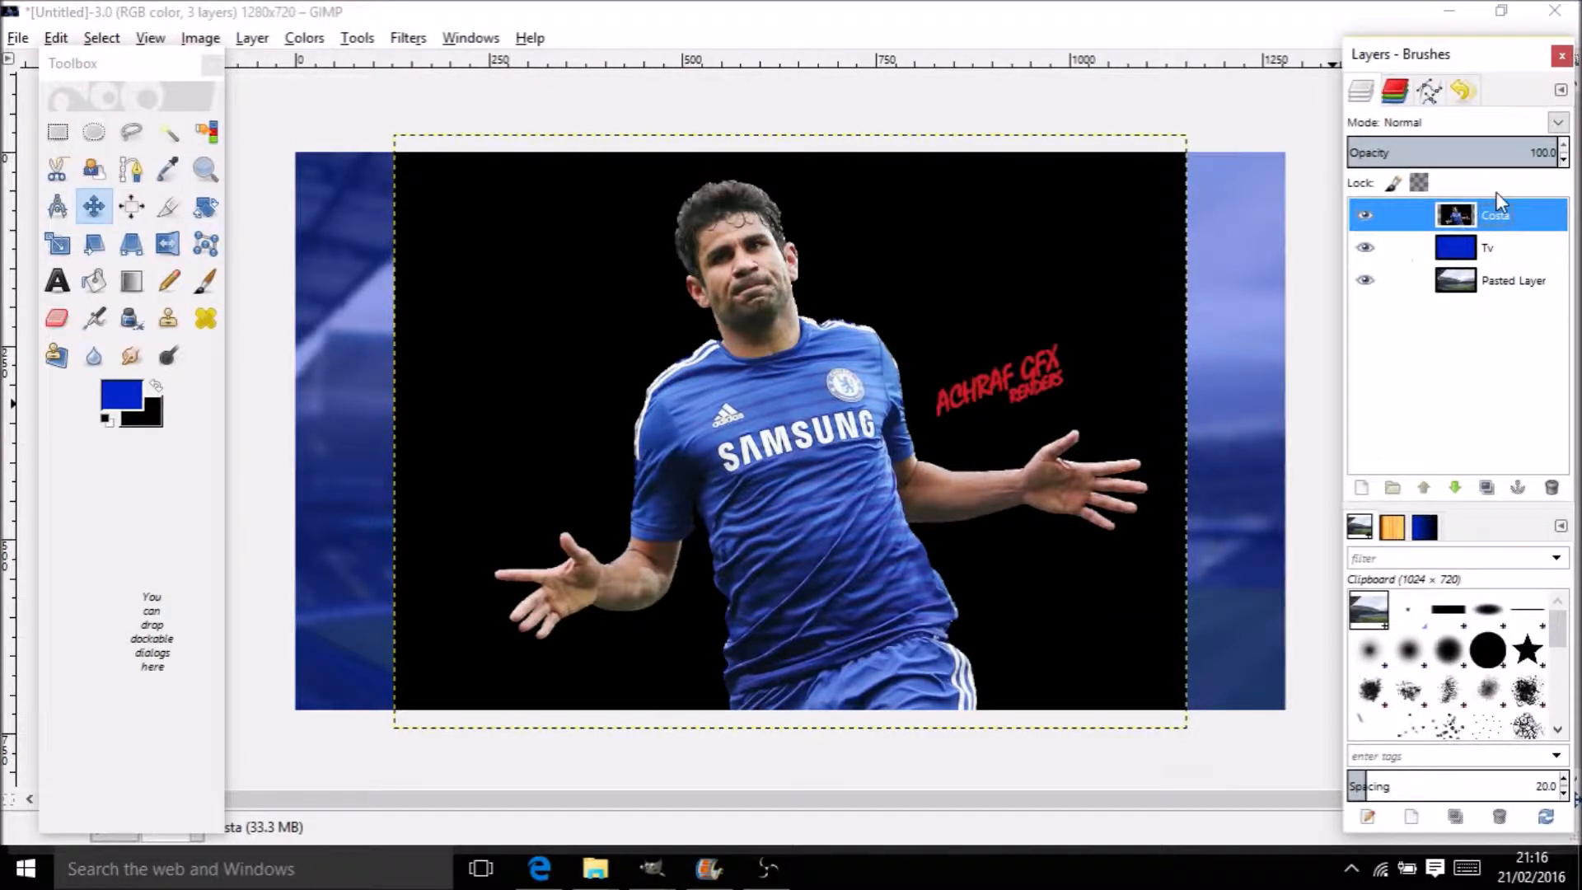
Toggle transparency lock on the Costa layer and select its black background by colour
click(1416, 185)
click(1419, 209)
click(1423, 160)
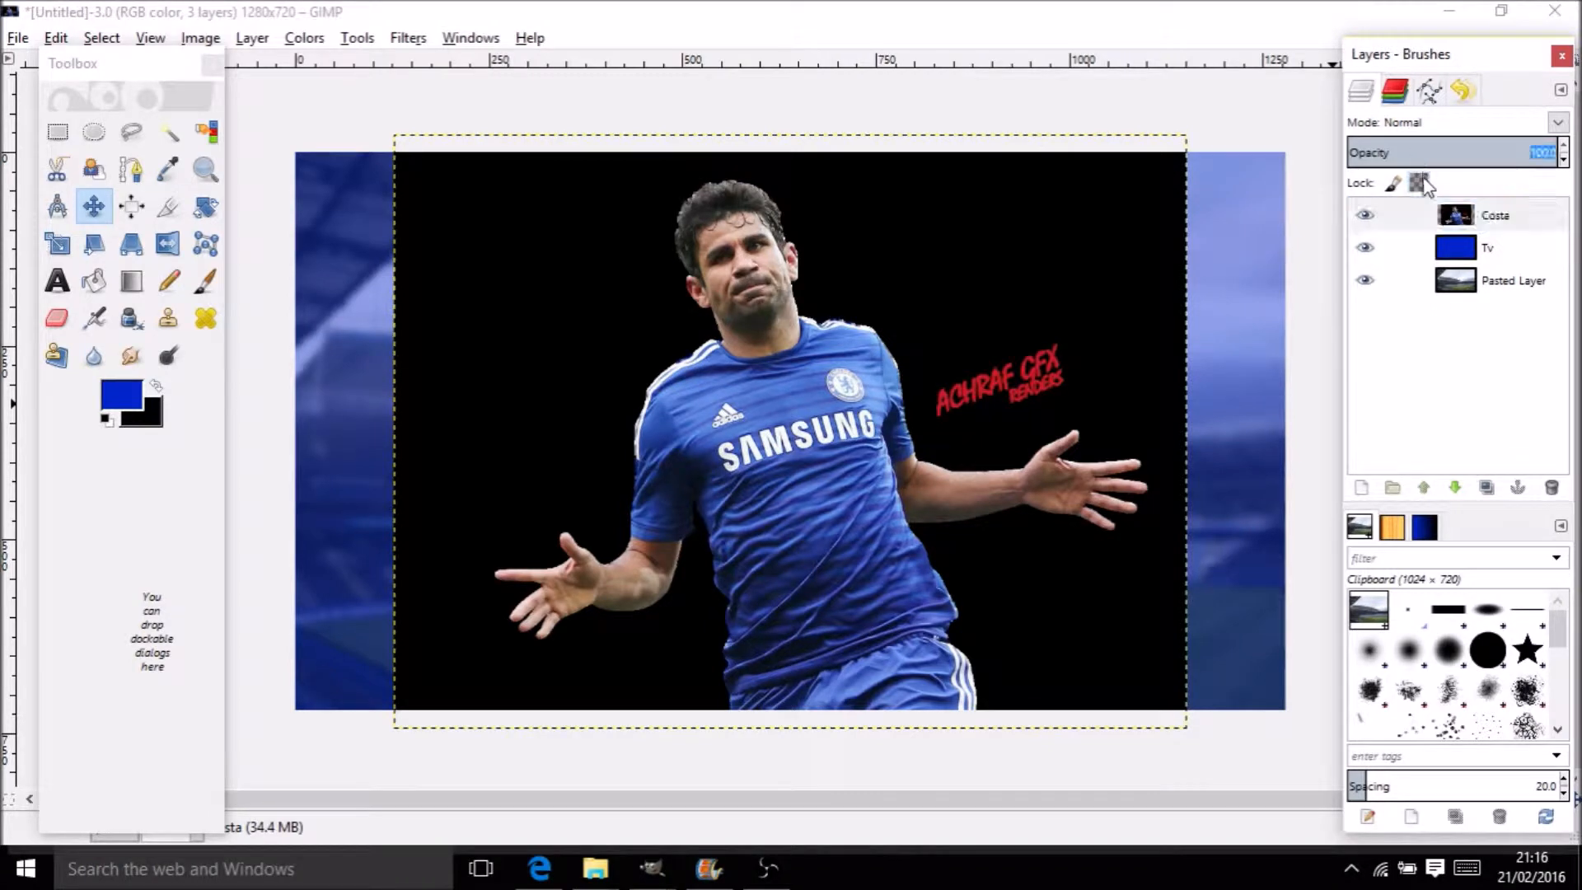
click(206, 131)
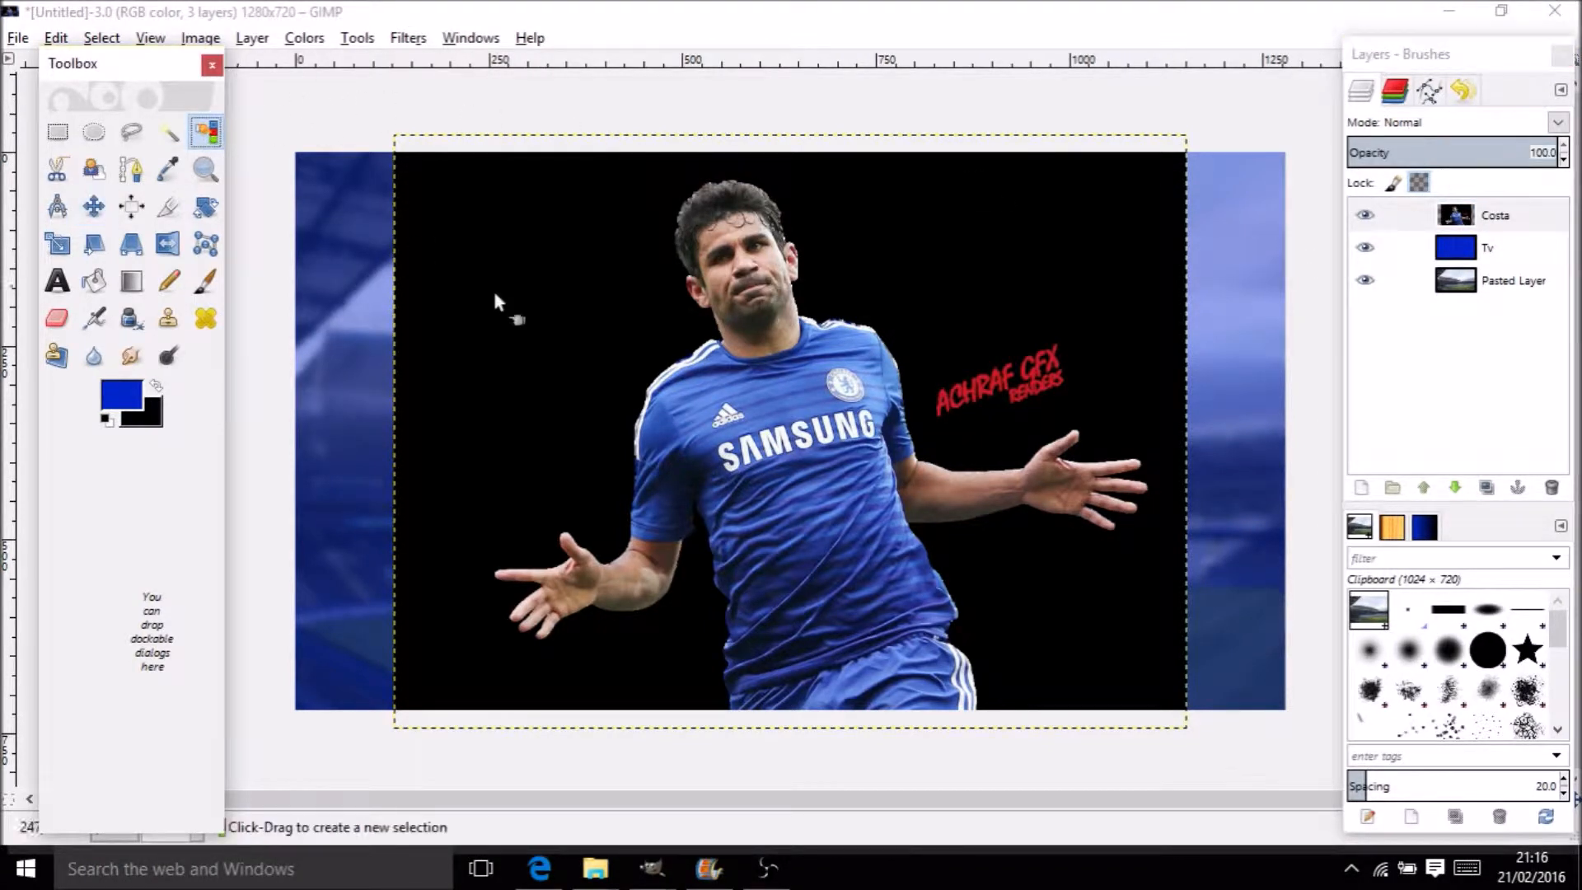
click(451, 267)
click(168, 131)
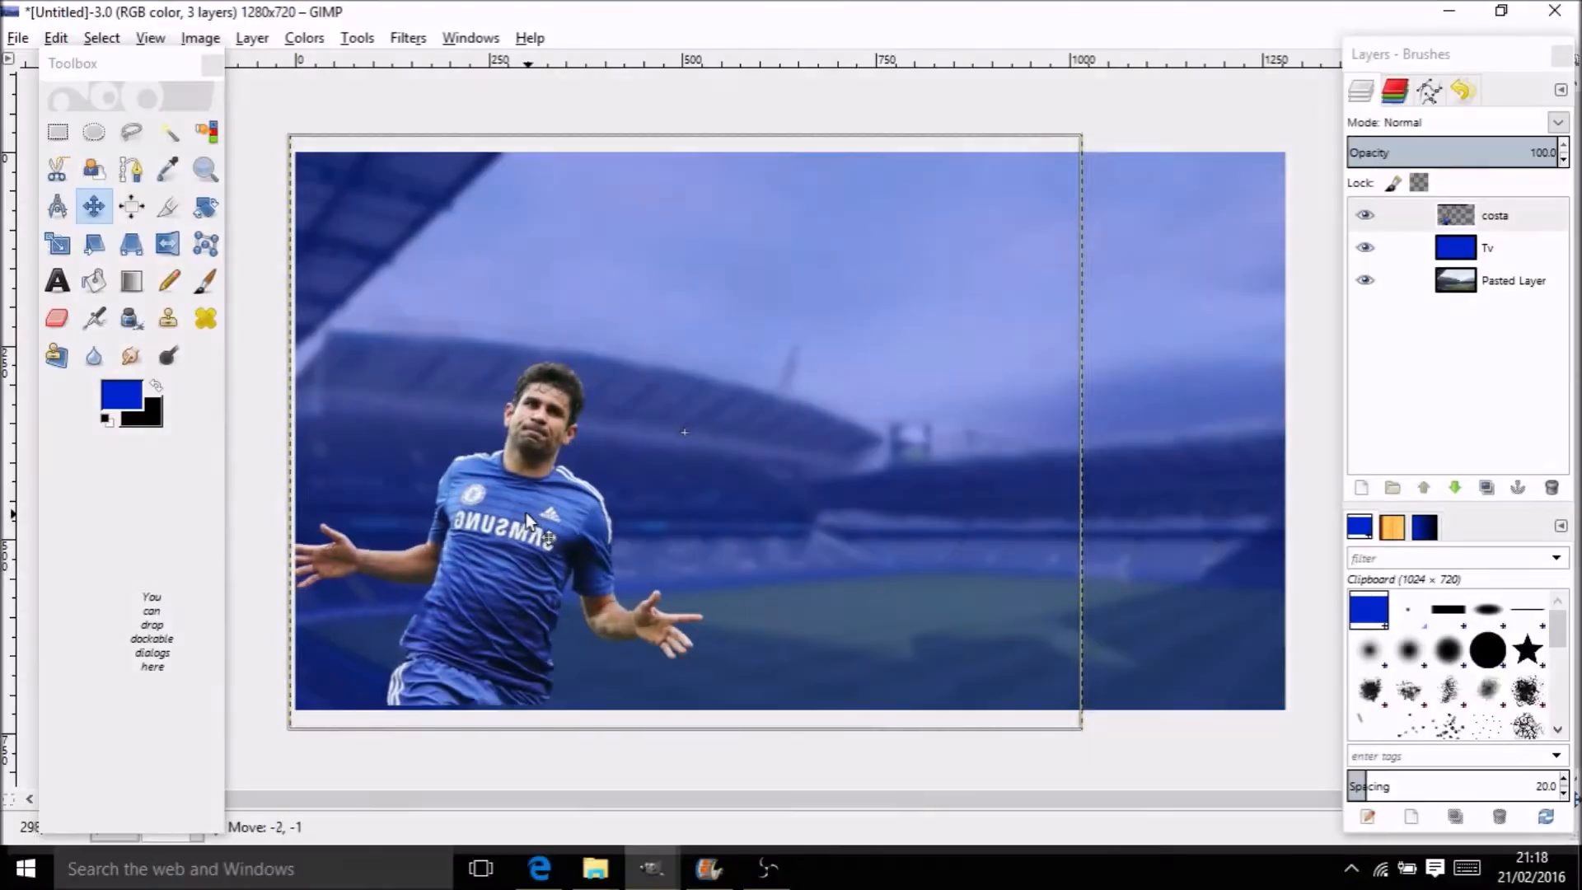
Nudge the Costa cut-out by a pixel and turn its transparency into an outline selection
drag(526, 512, 527, 513)
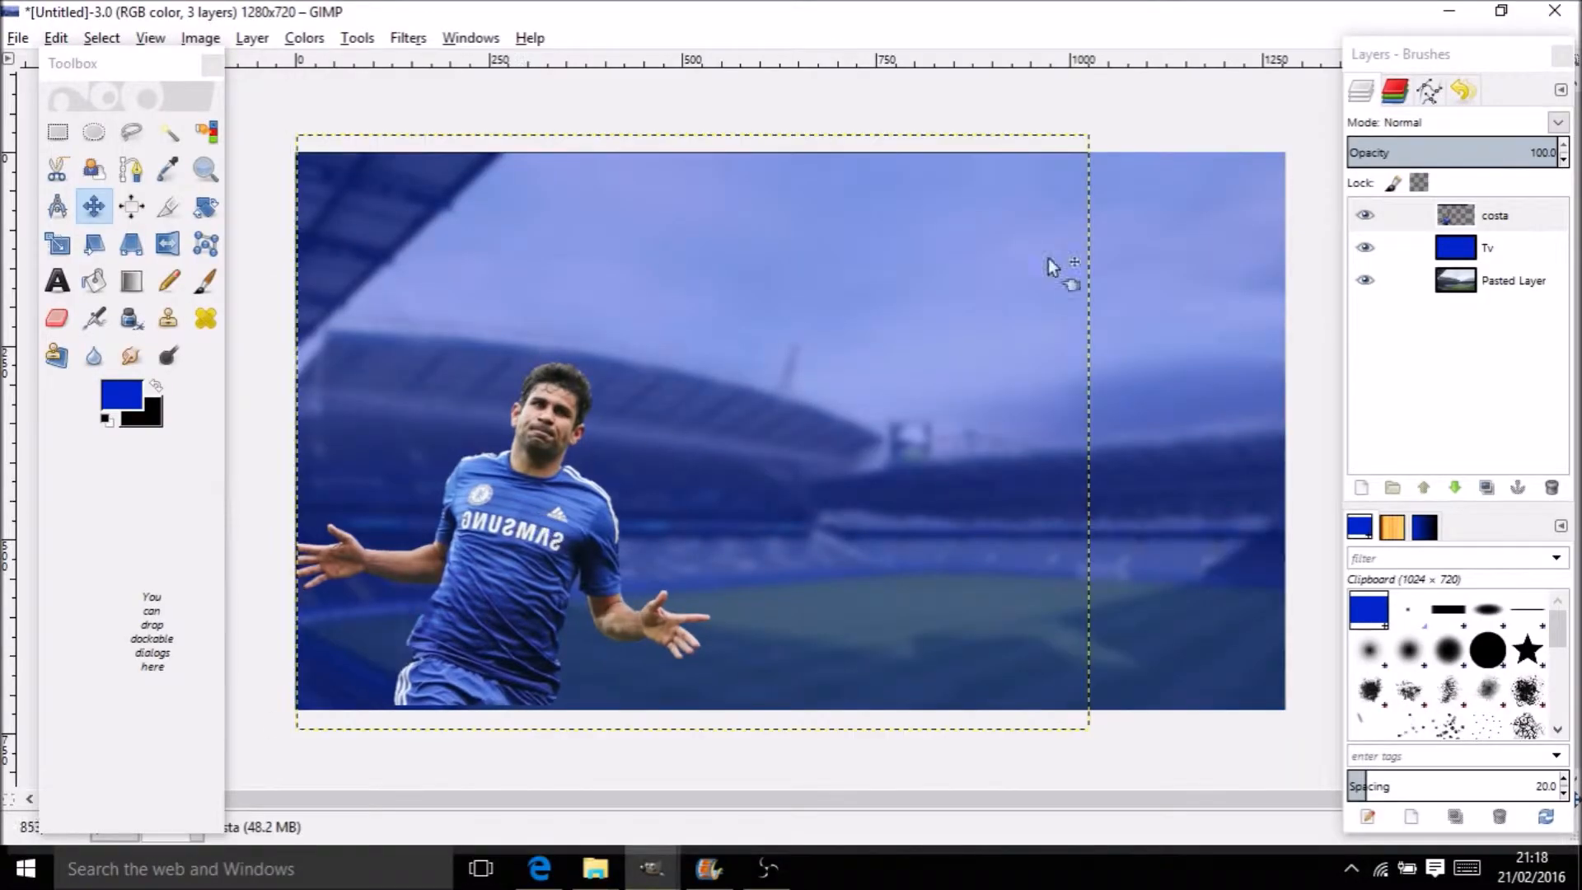
right_click(1503, 203)
click(1505, 206)
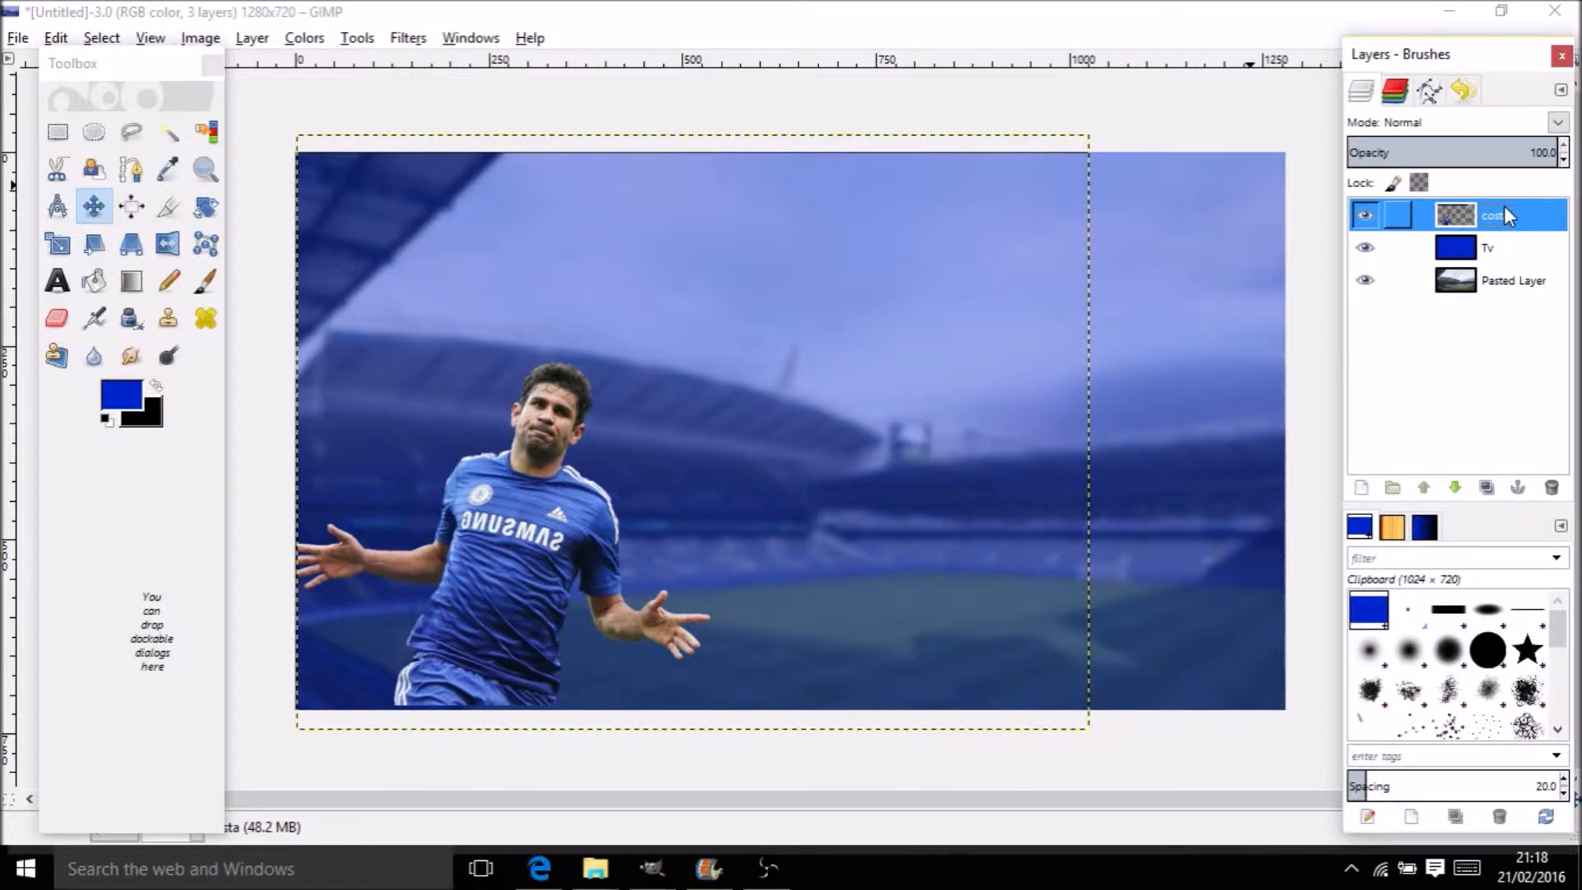
right_click(1505, 213)
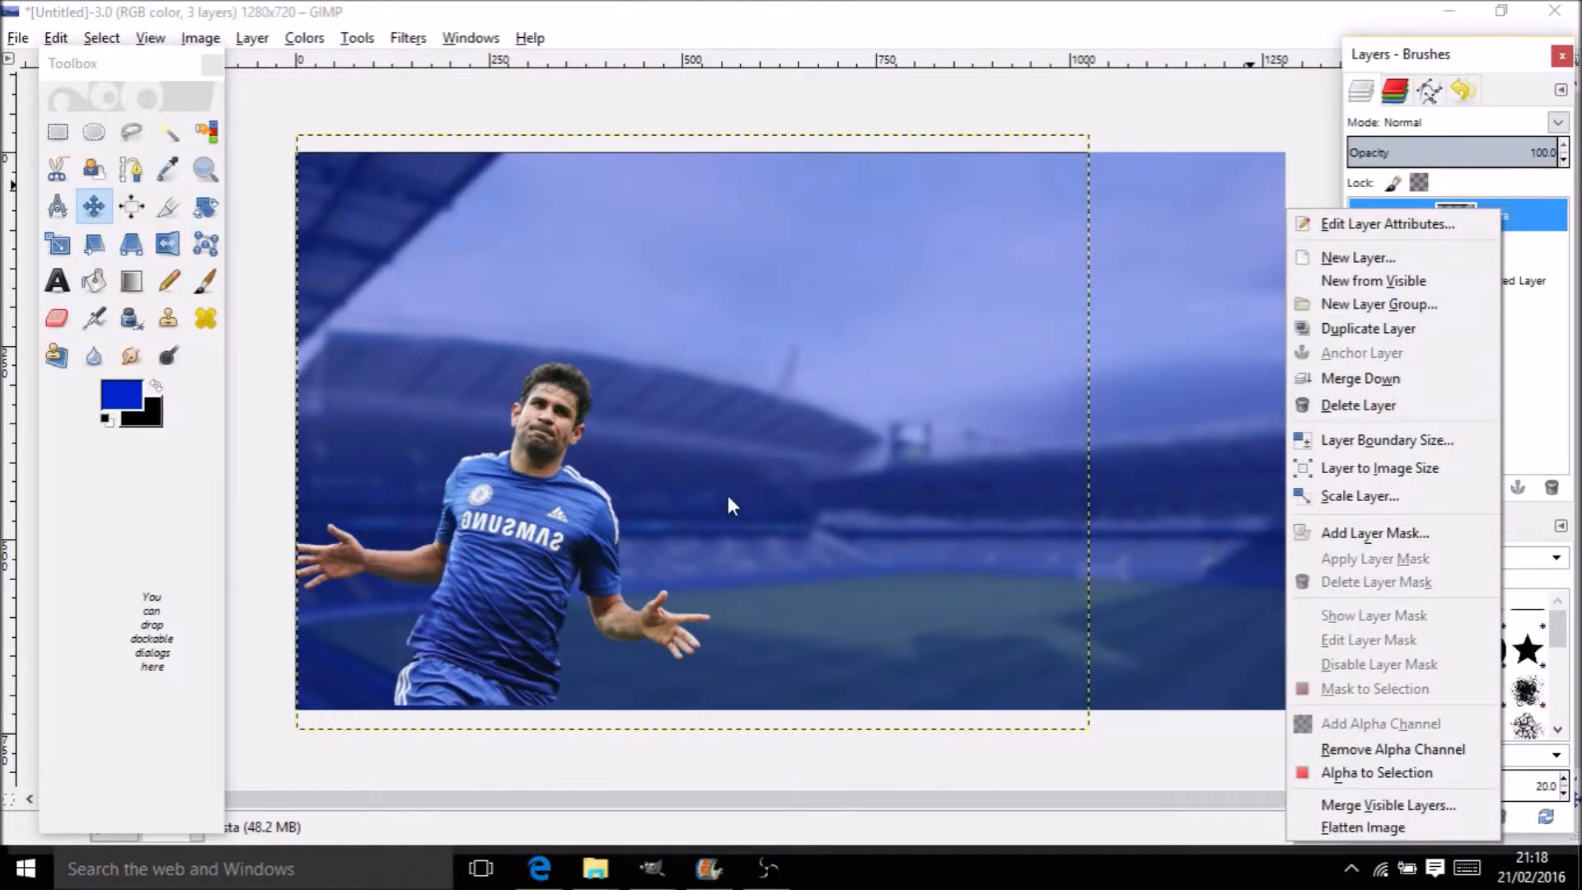
click(1491, 773)
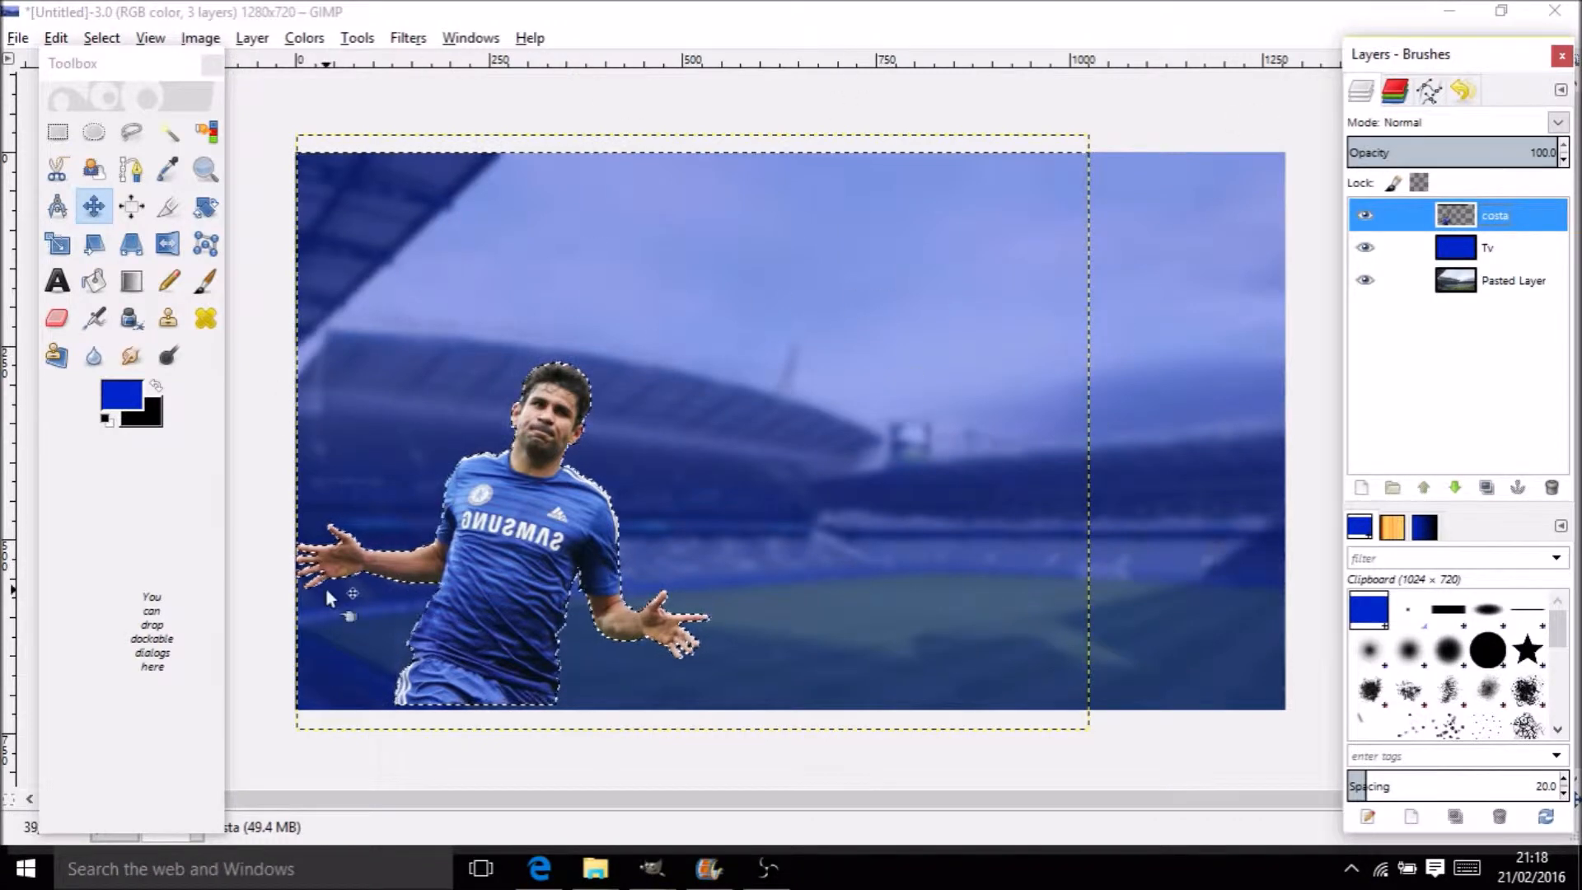
Lower the Costa layer about 14 px and fuzzy-select the black strip left at the canvas top
drag(491, 562, 497, 574)
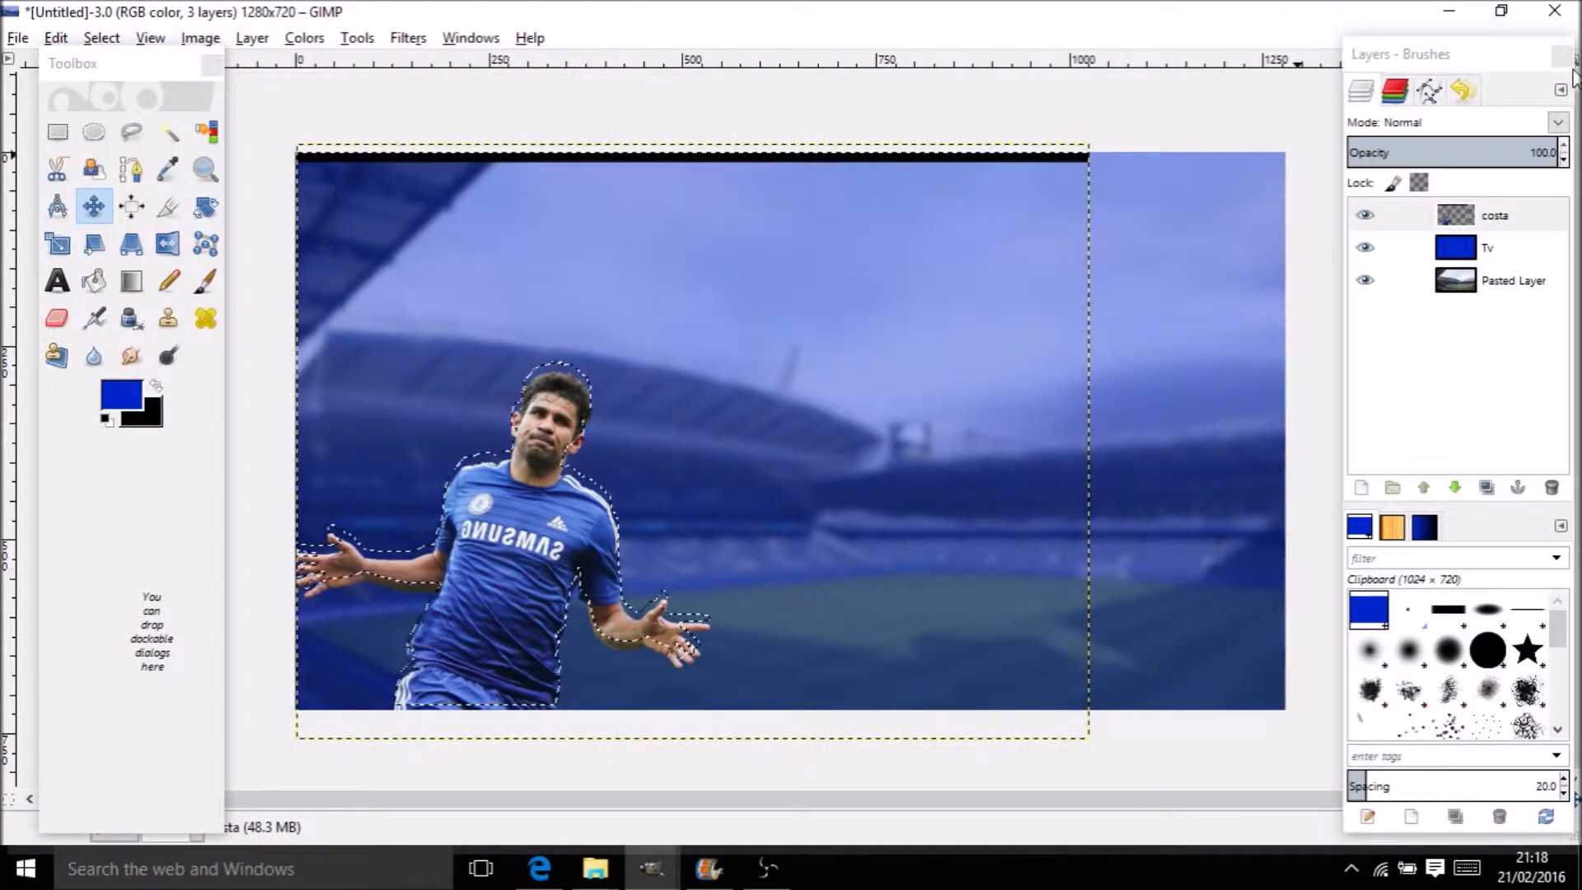
right_click(1539, 231)
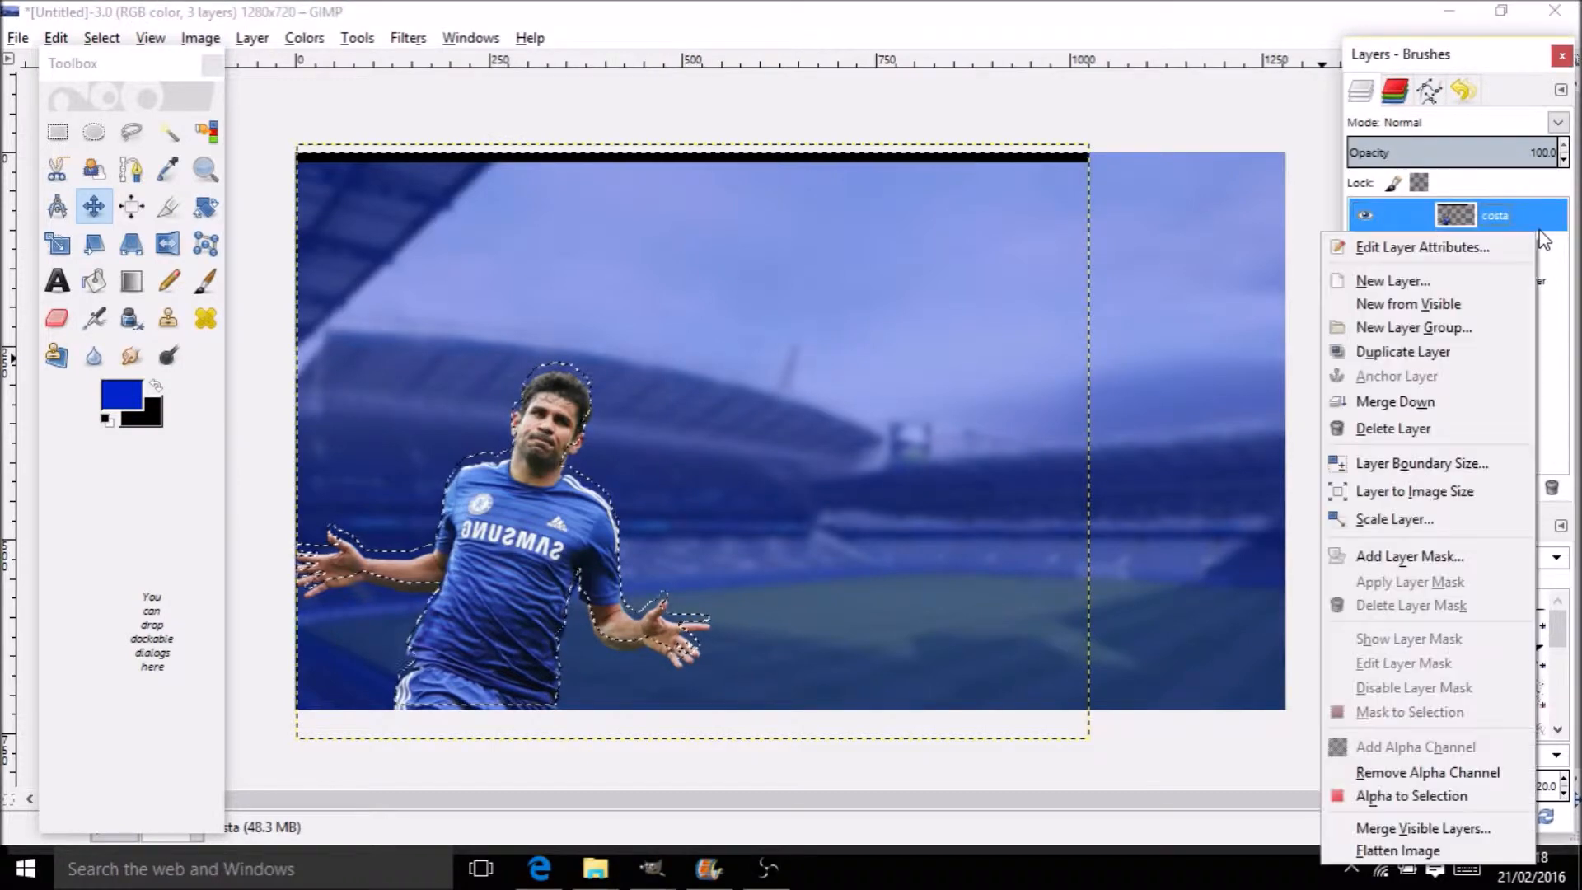
click(991, 241)
click(933, 239)
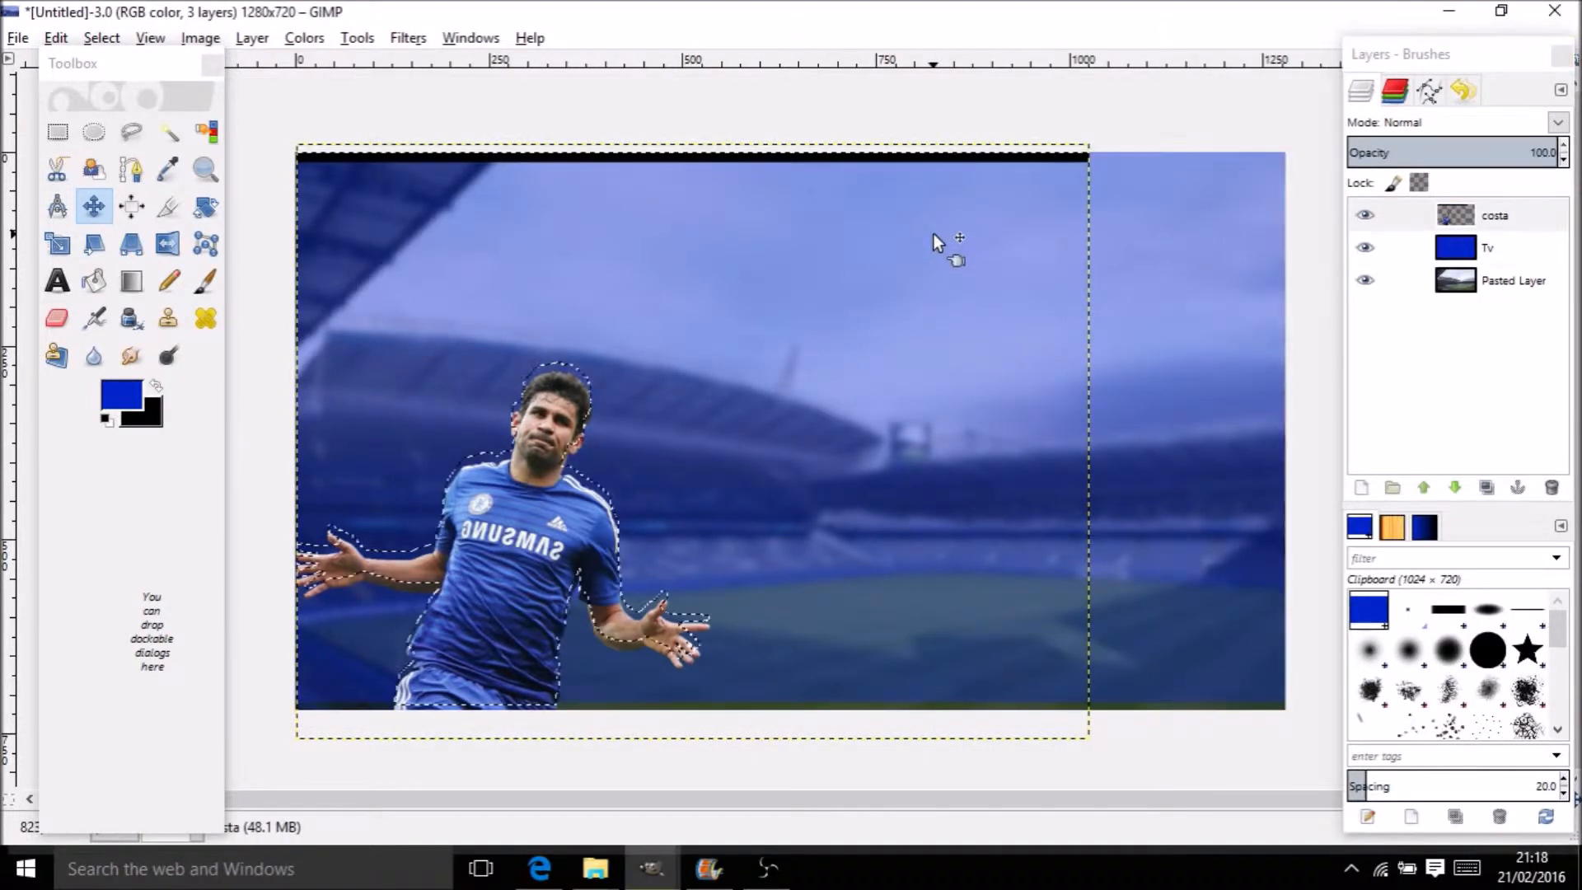
drag(941, 212, 941, 206)
key(ctrl+z)
key(ctrl+z)
drag(533, 518, 533, 514)
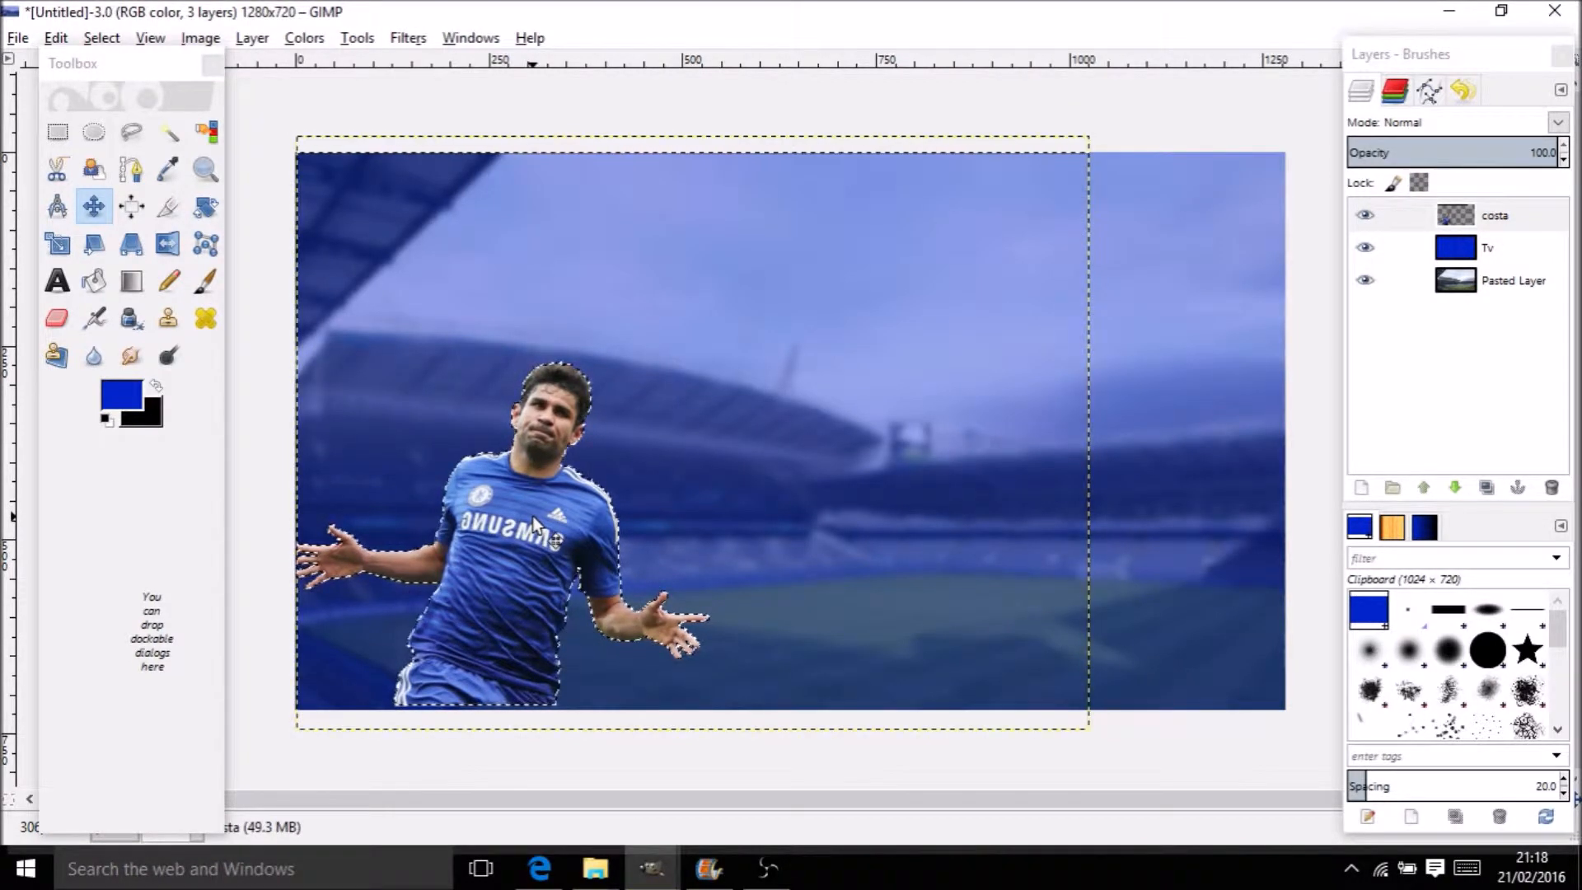
drag(533, 516, 532, 527)
click(168, 132)
drag(343, 159, 346, 175)
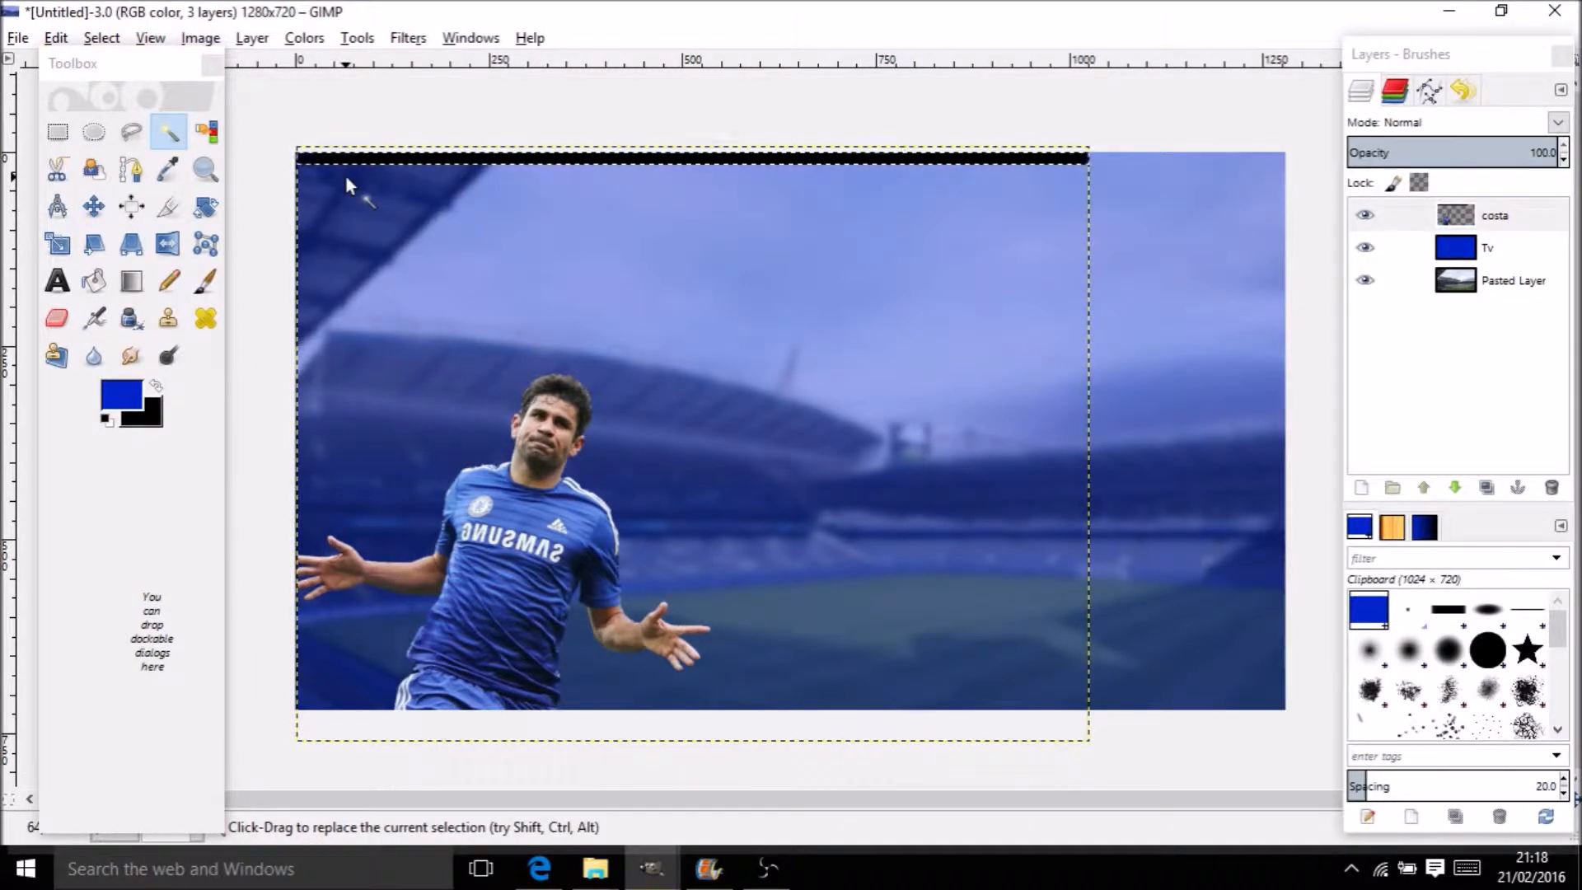
Delete the top black strip and reload the Costa layer's alpha as a selection
key(Delete)
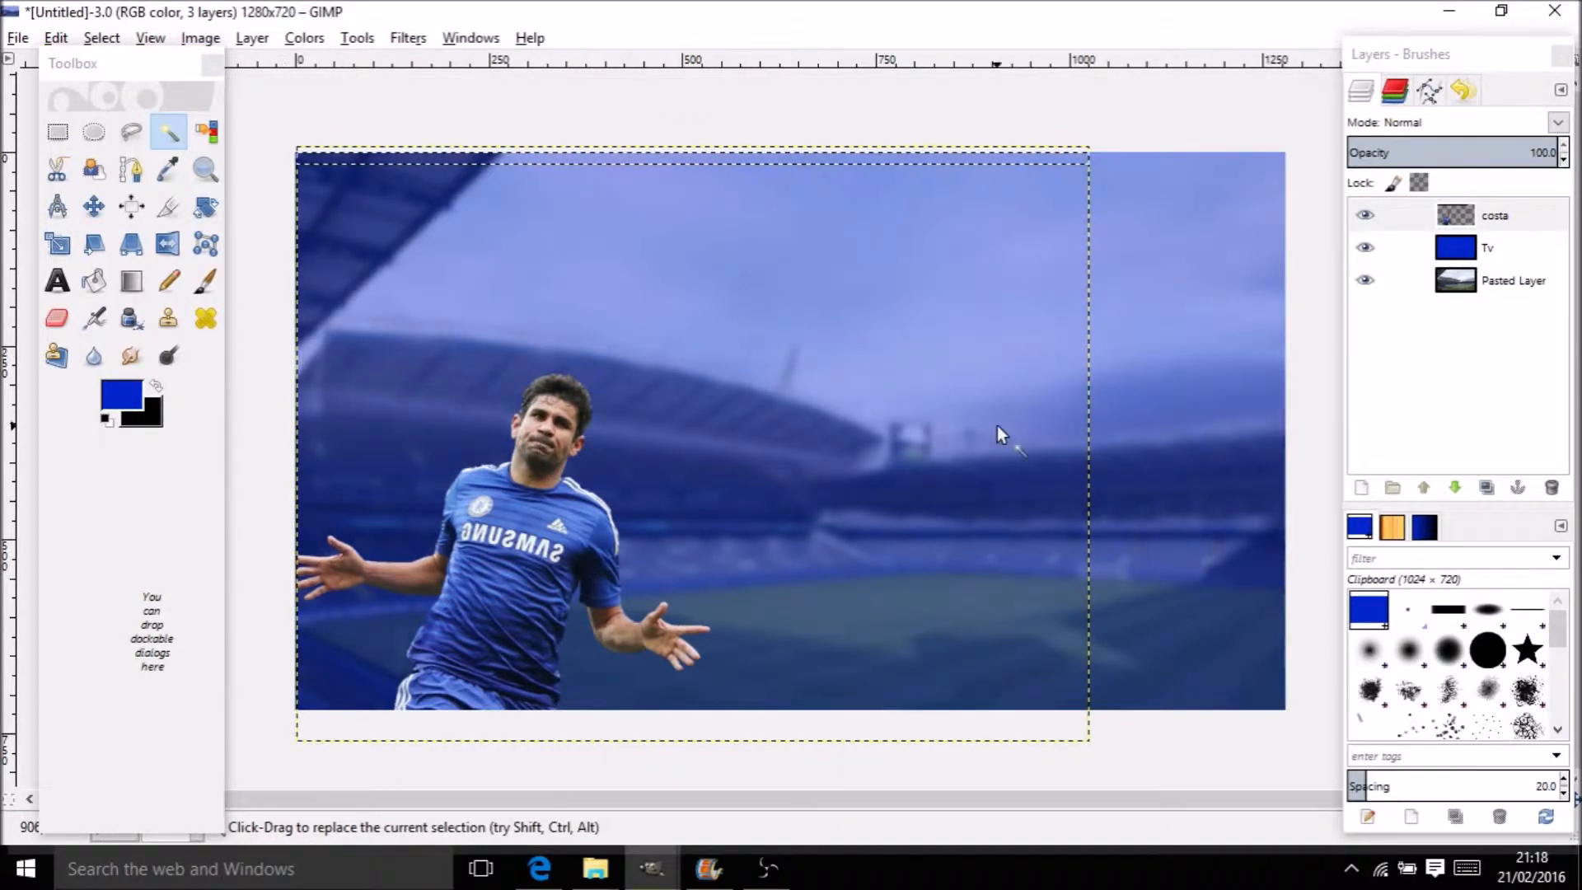
right_click(1446, 220)
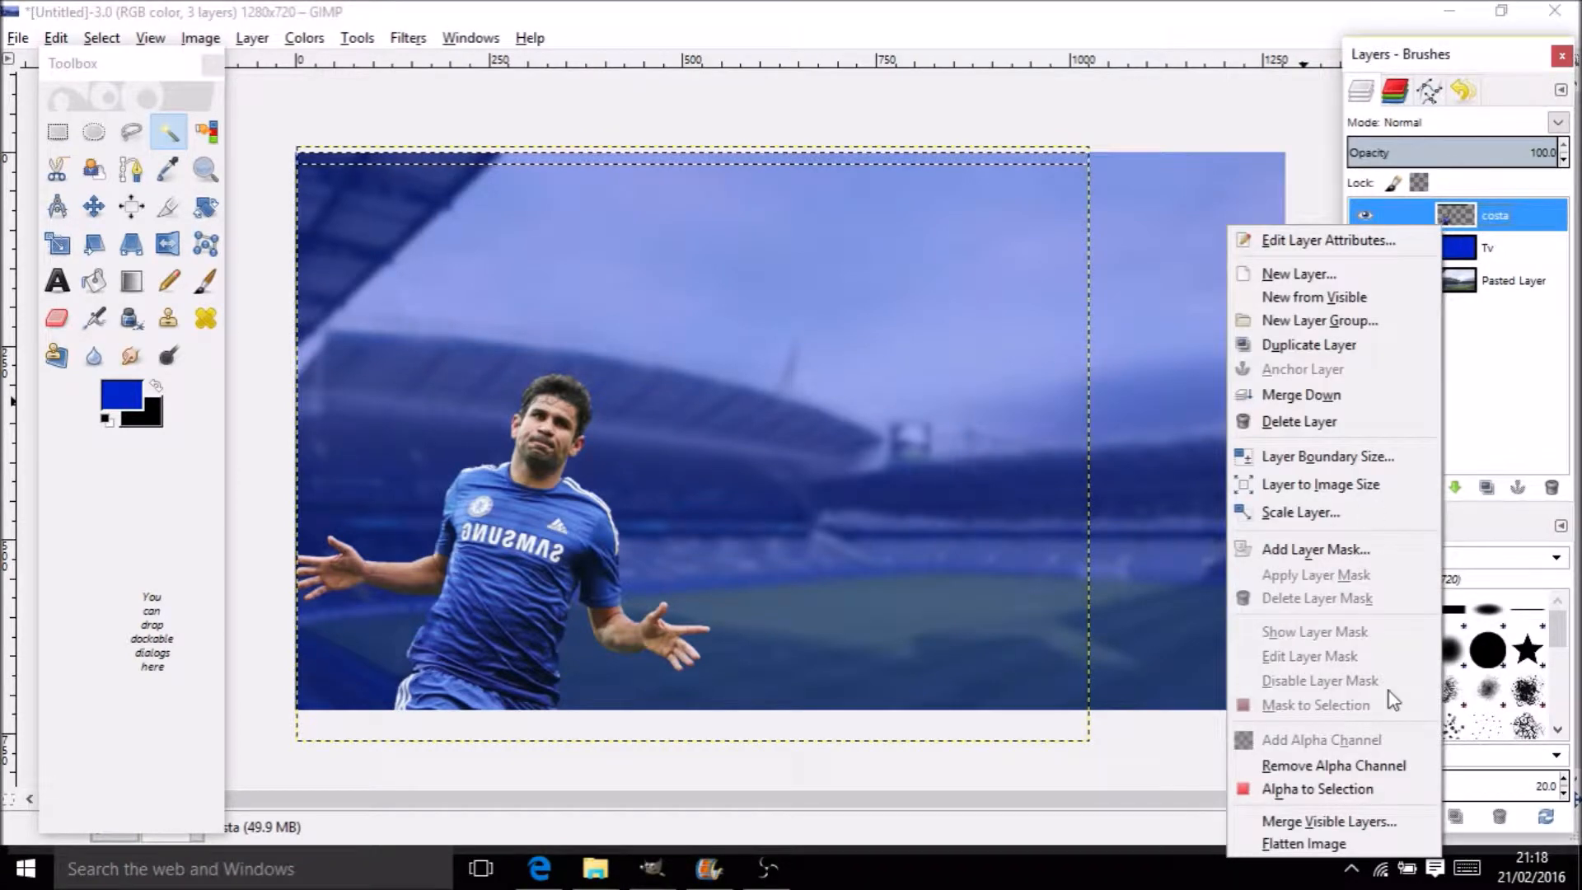
click(1367, 781)
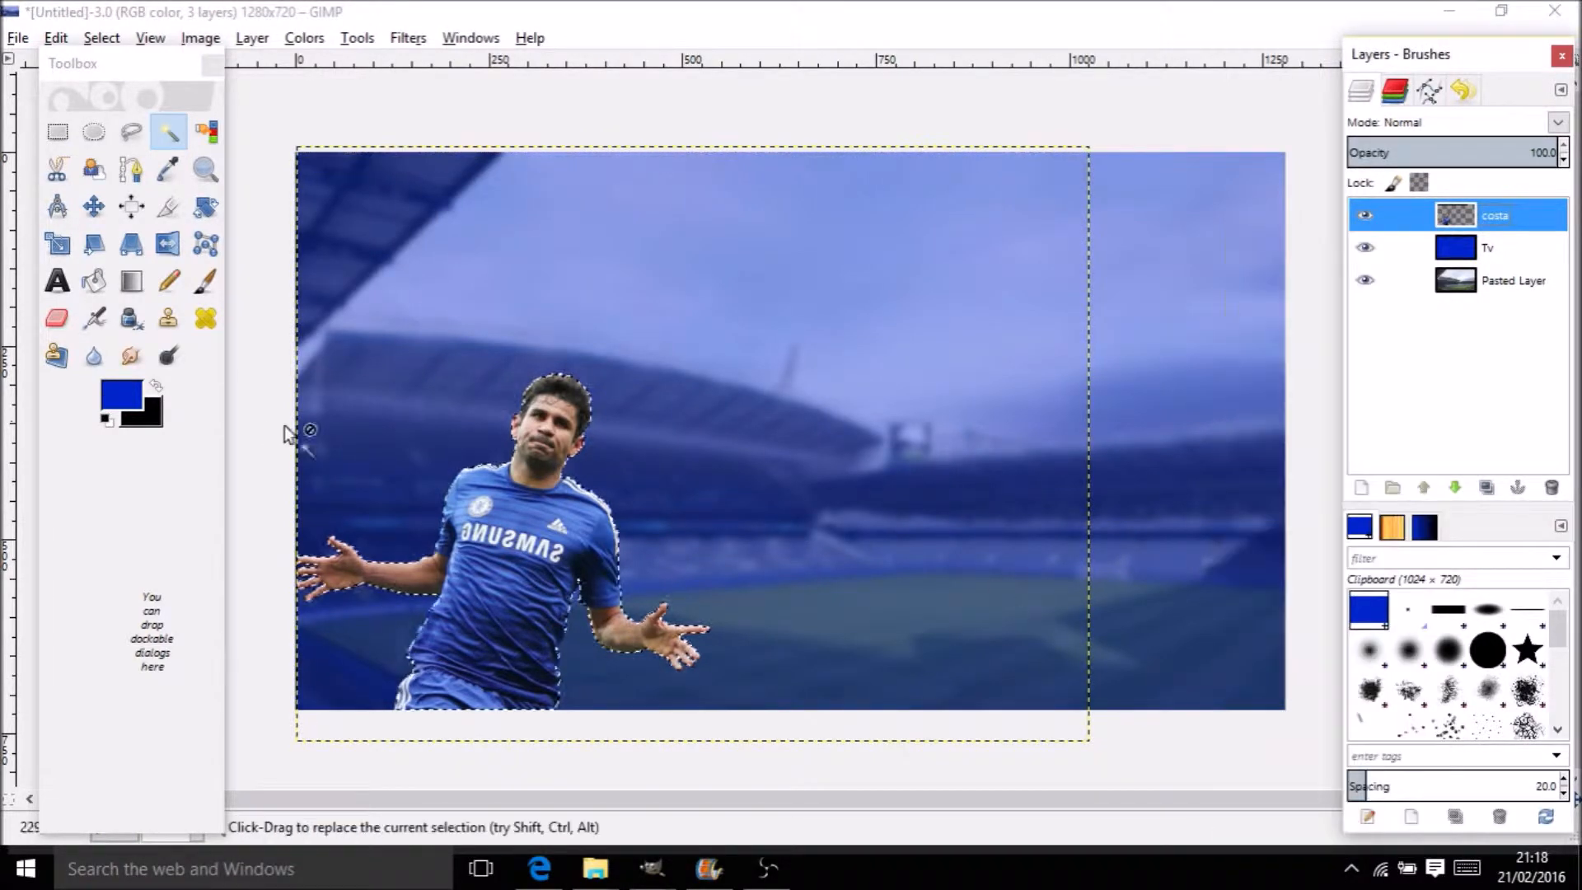
click(102, 38)
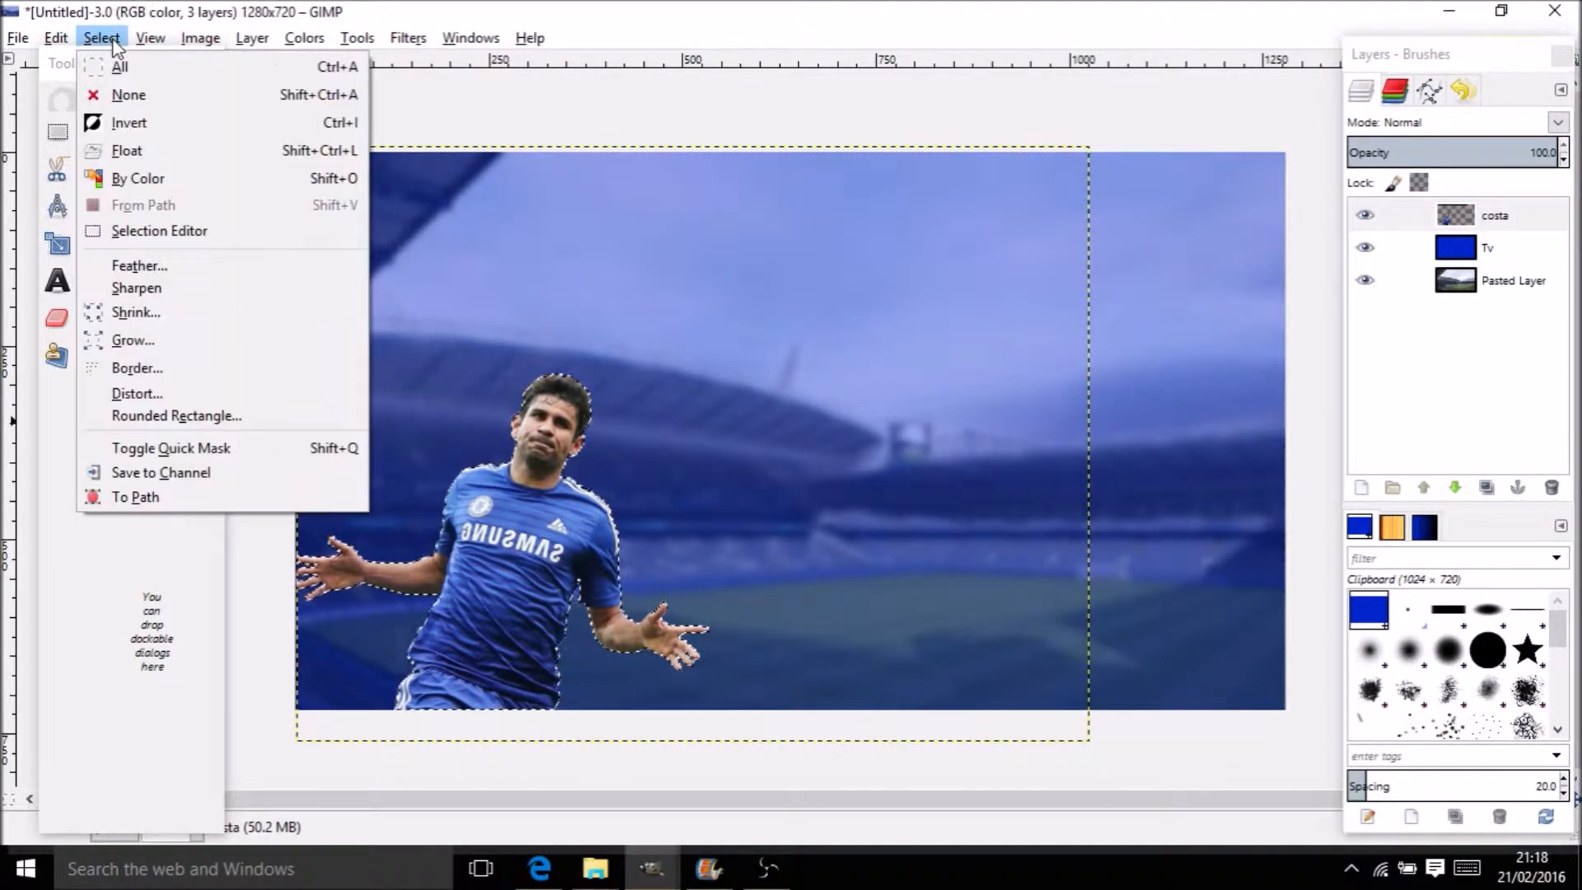
click(150, 338)
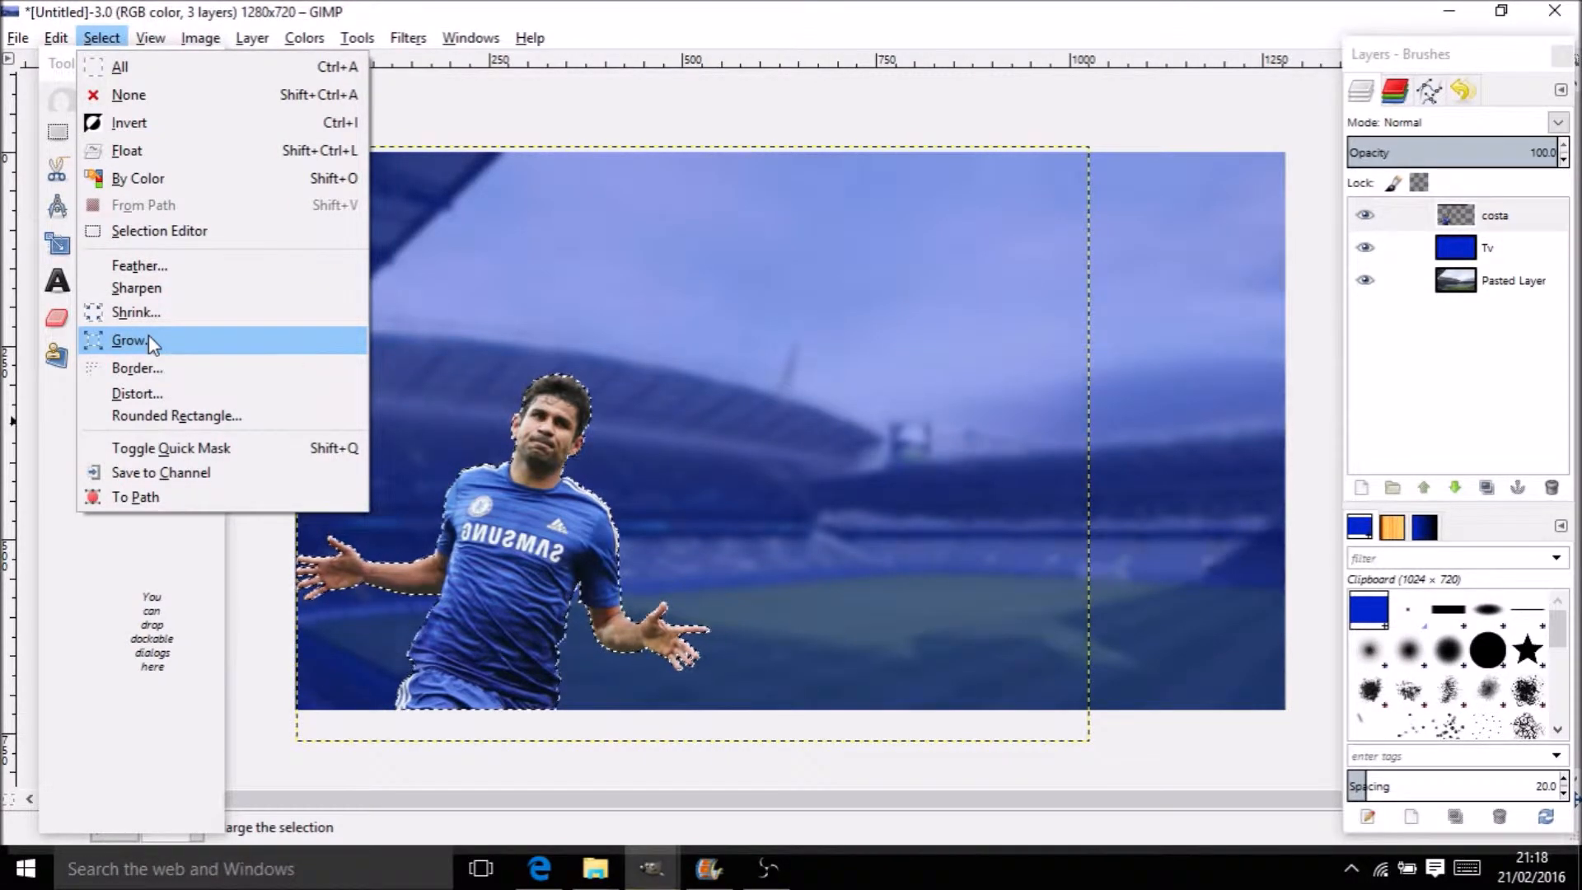
Grow the selection by 5 px and add a new transparent layer named 'Costa'
click(160, 409)
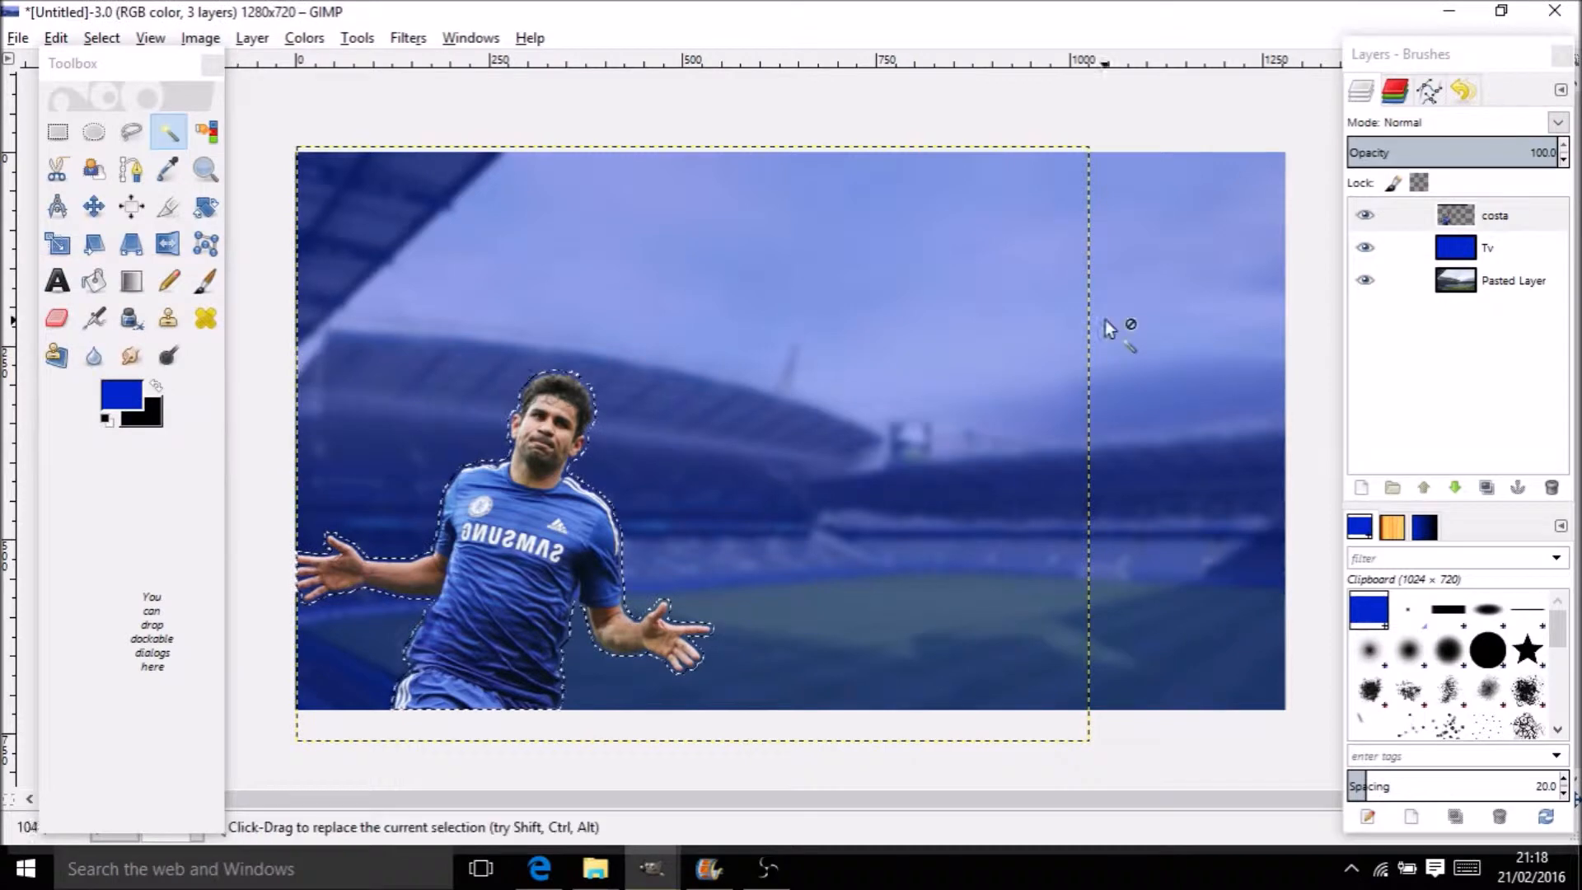
right_click(1522, 221)
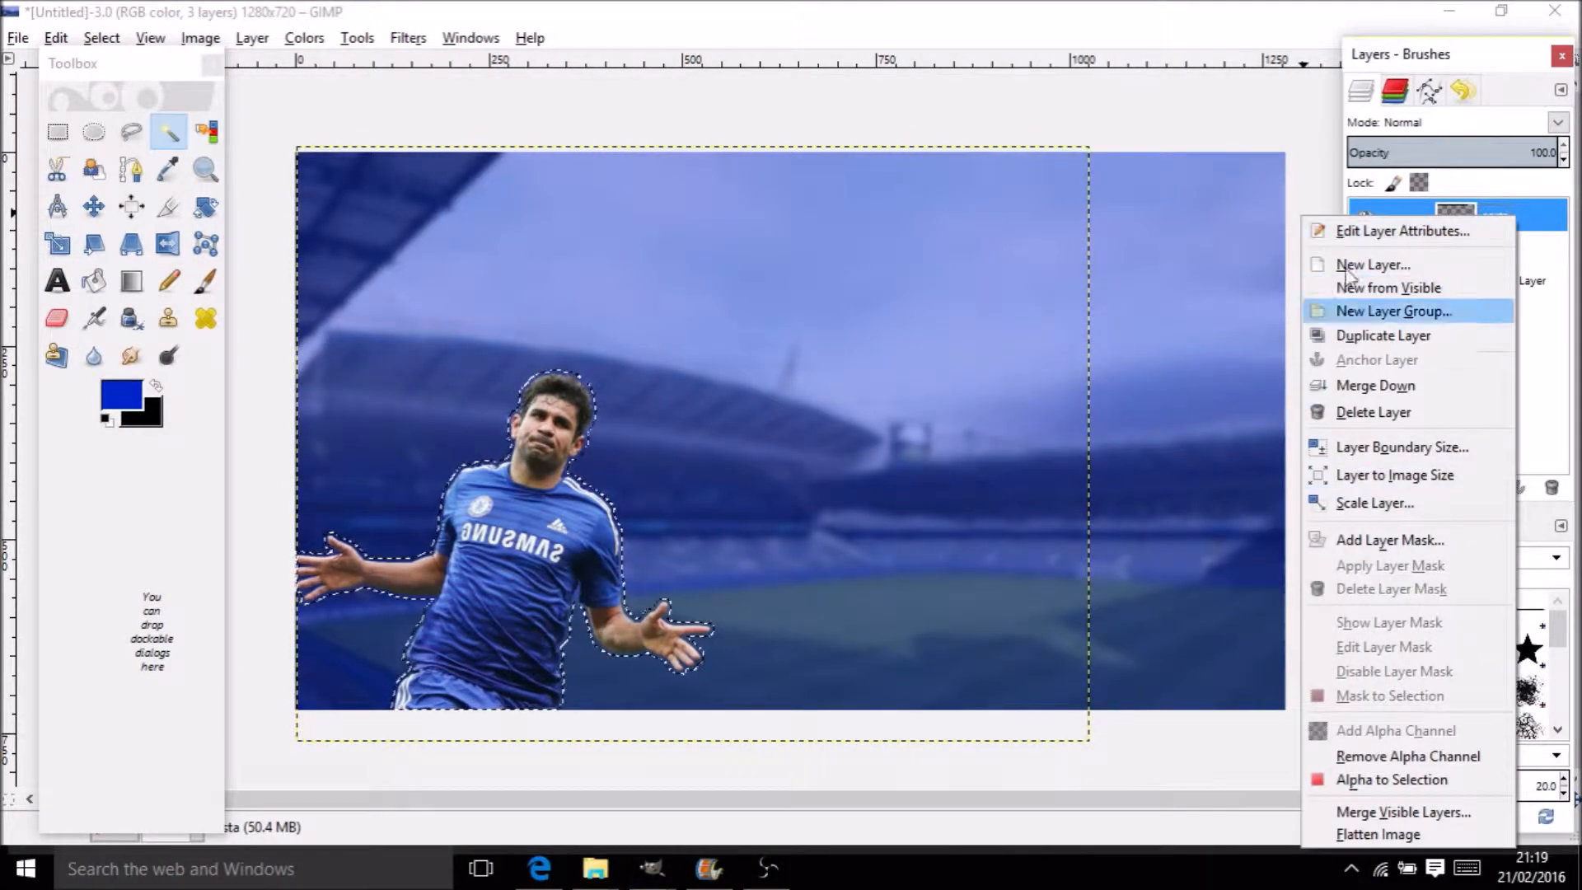
click(1350, 266)
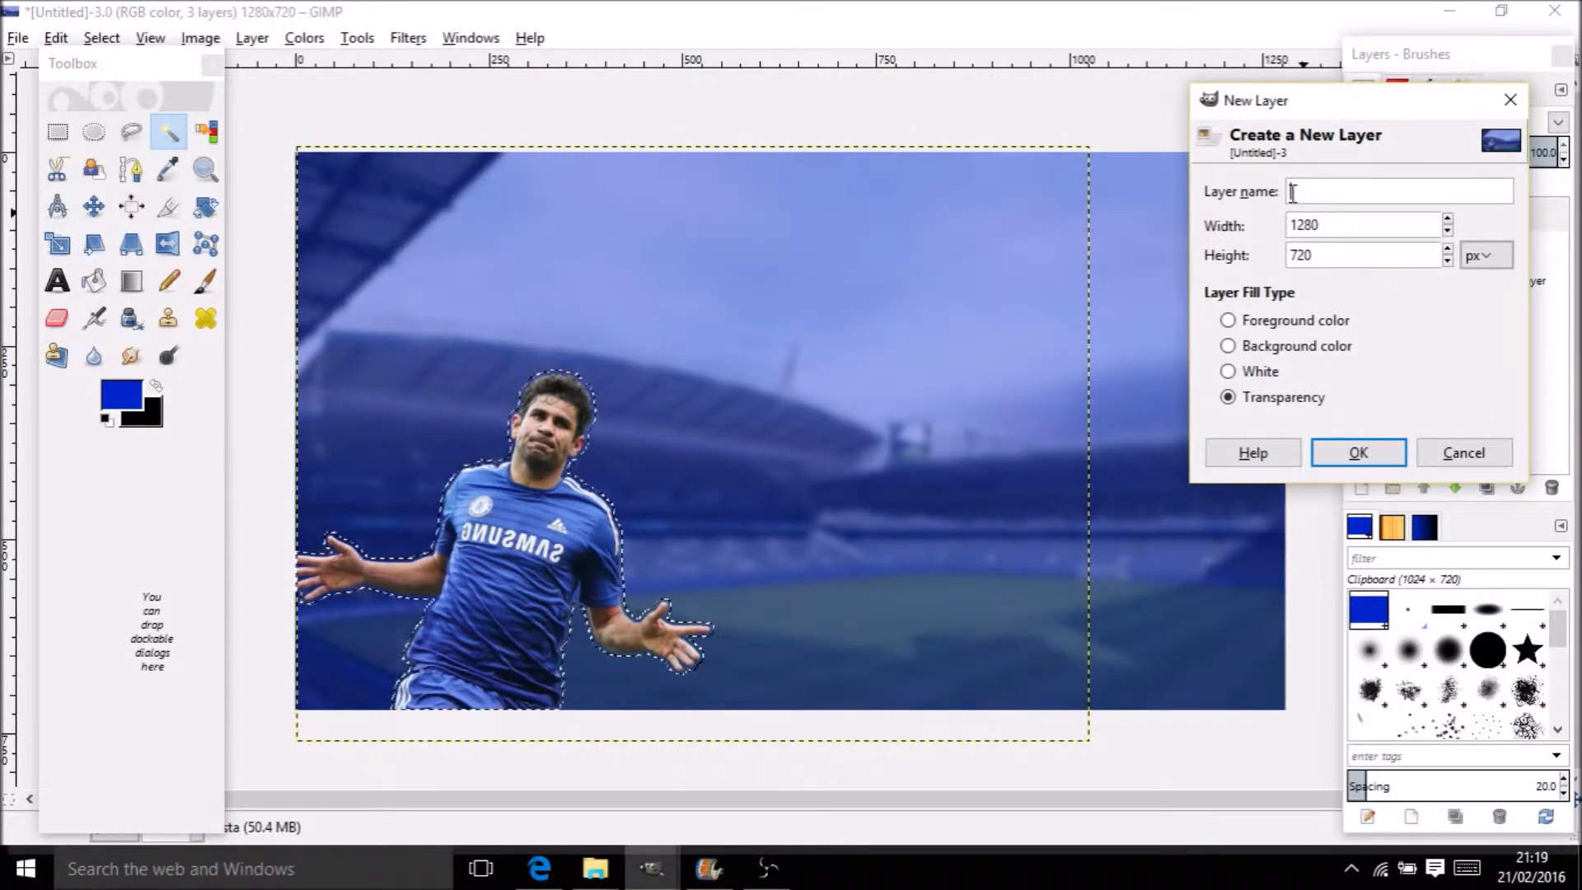
text(Costa)
click(1358, 452)
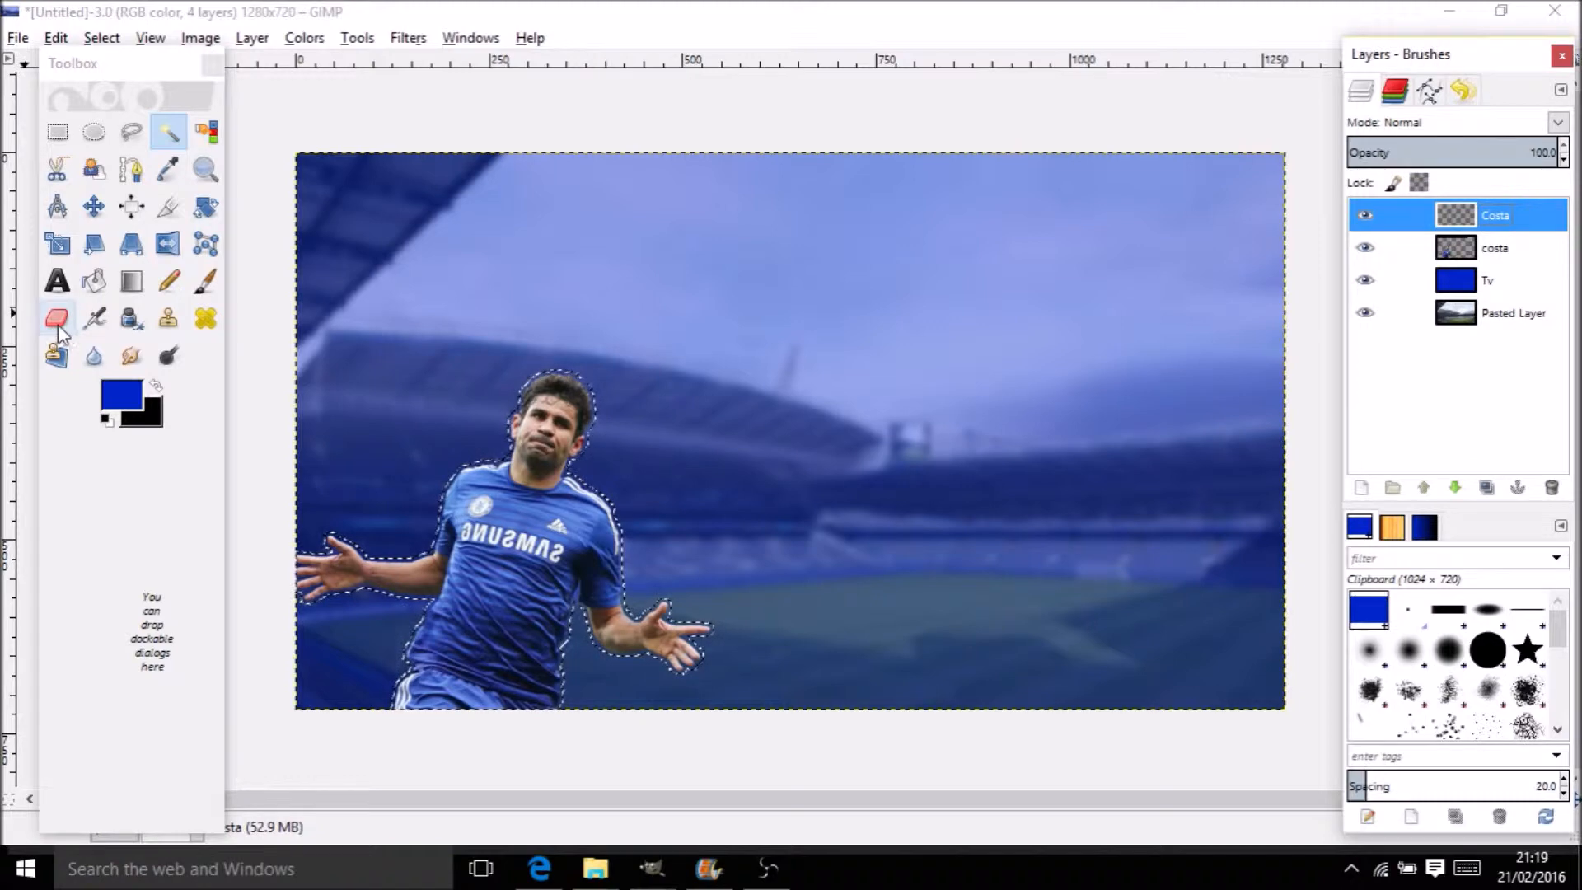
Bucket-fill the grown silhouette solid black and stack the player photo above it
click(97, 279)
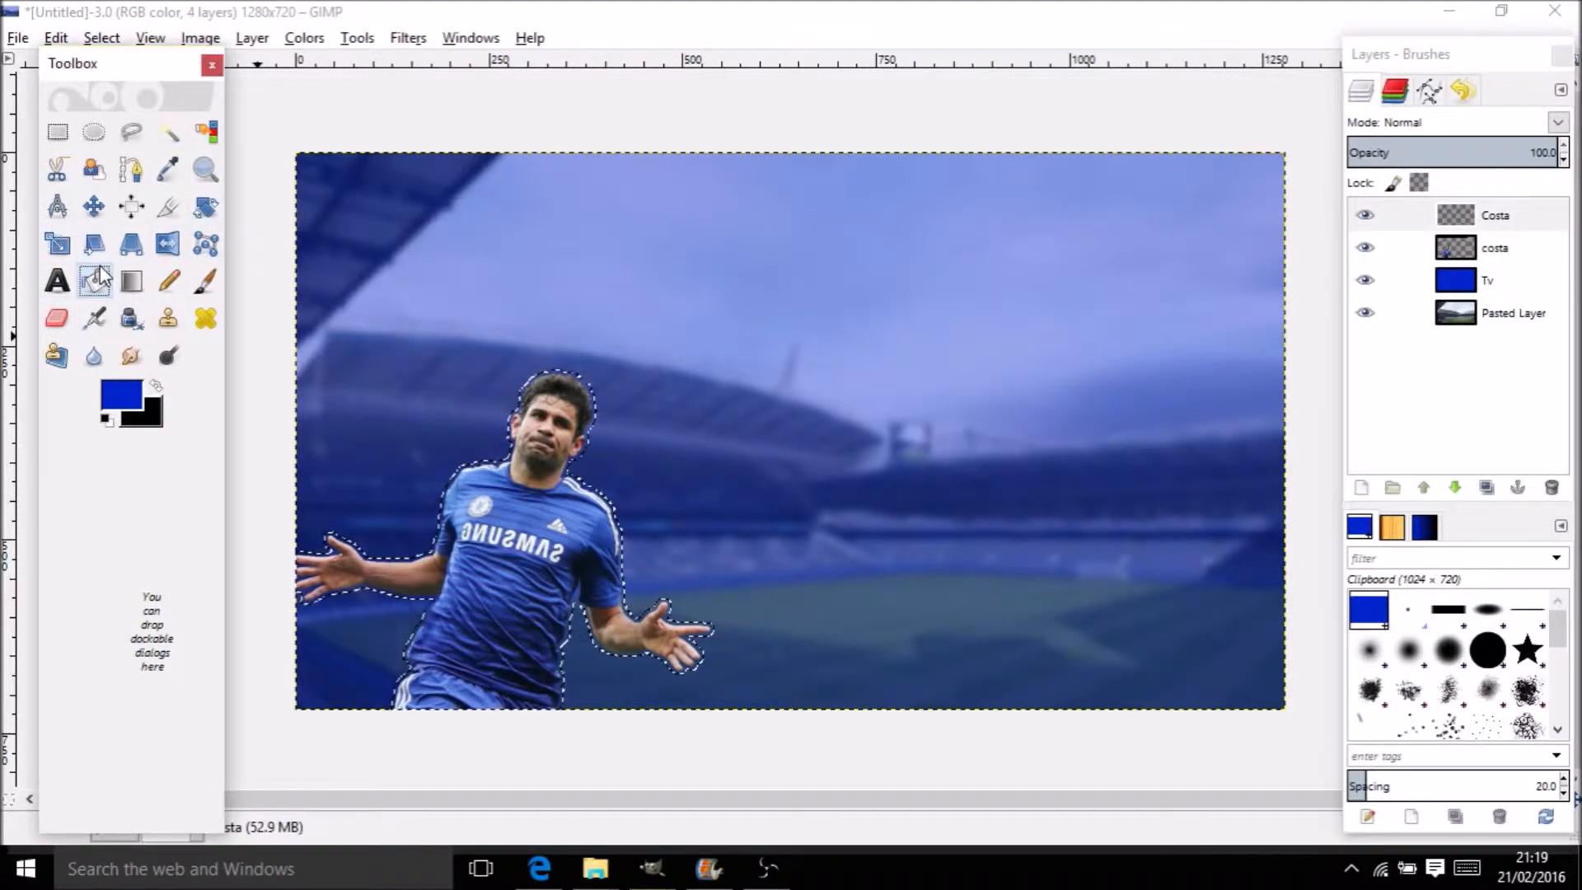
click(488, 464)
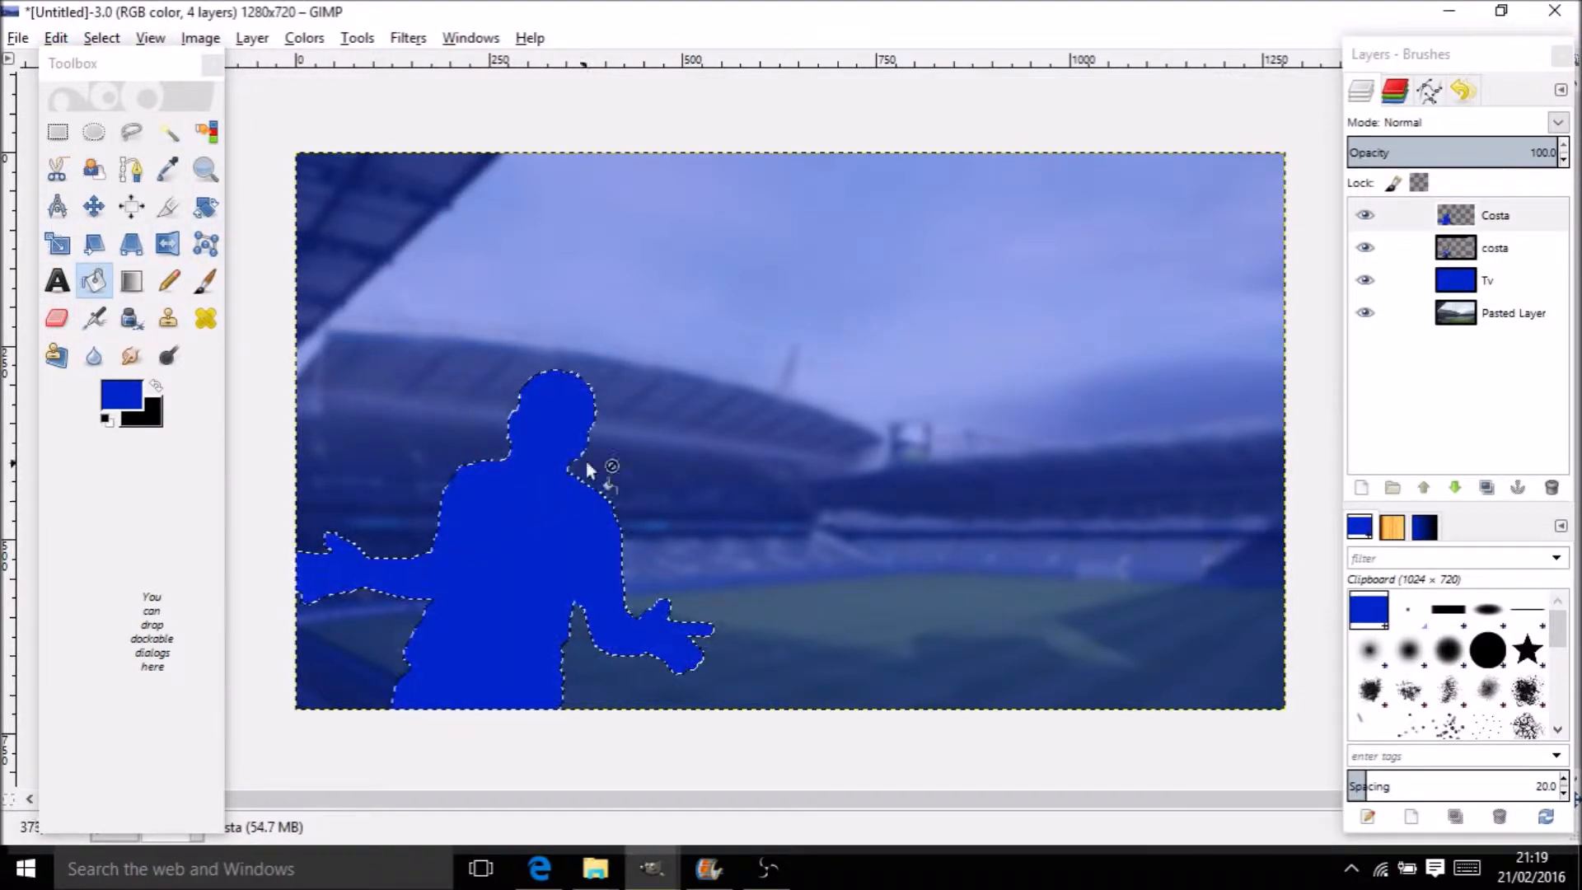
key(ctrl+z)
click(158, 388)
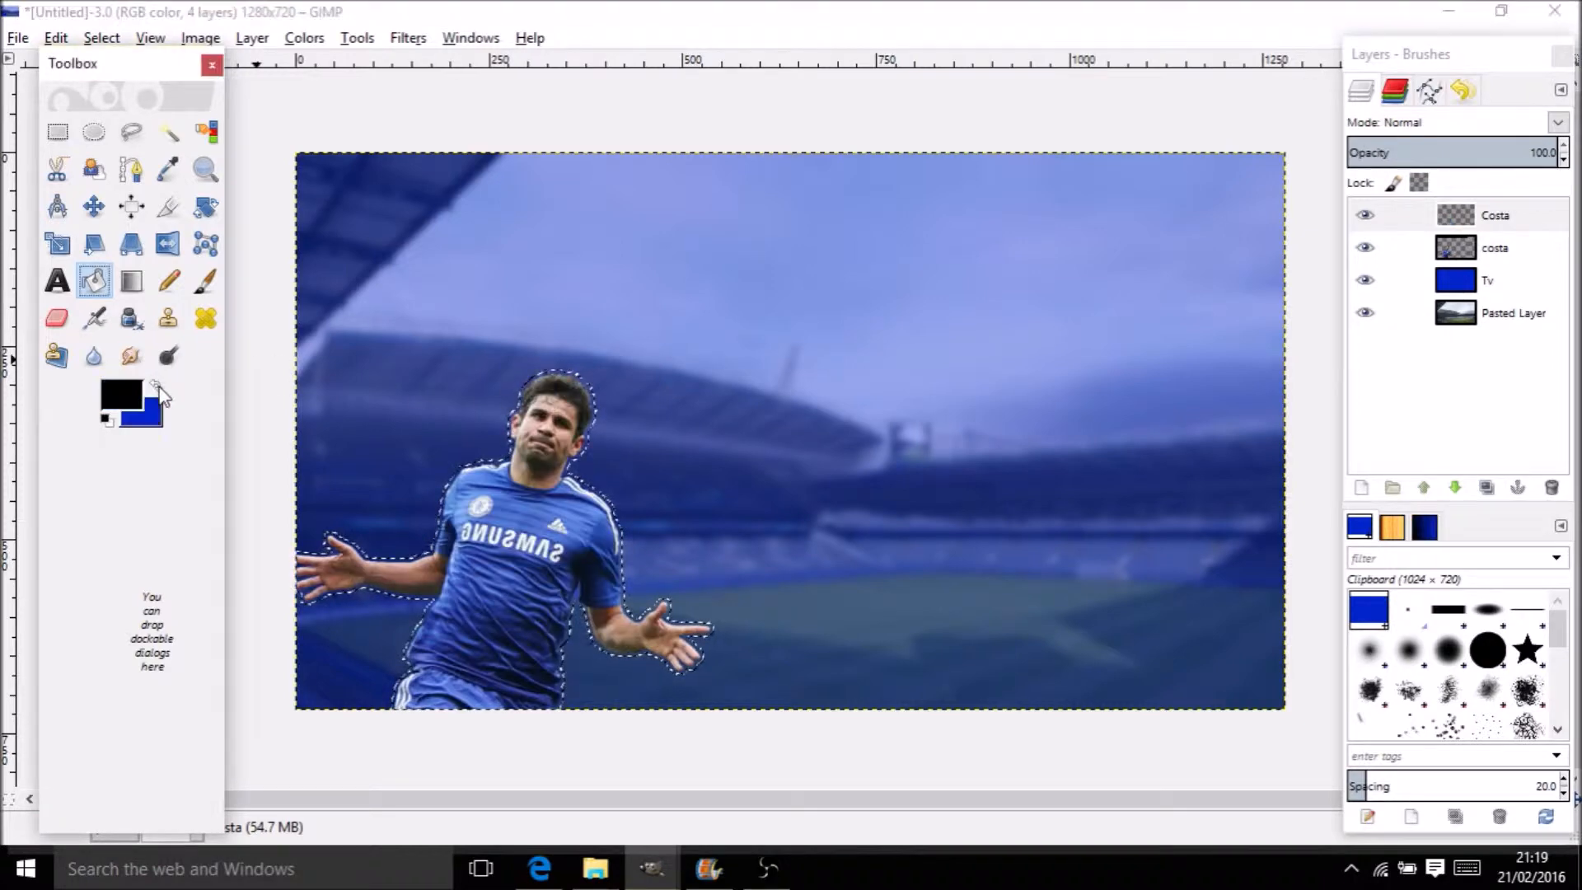
click(107, 420)
click(566, 515)
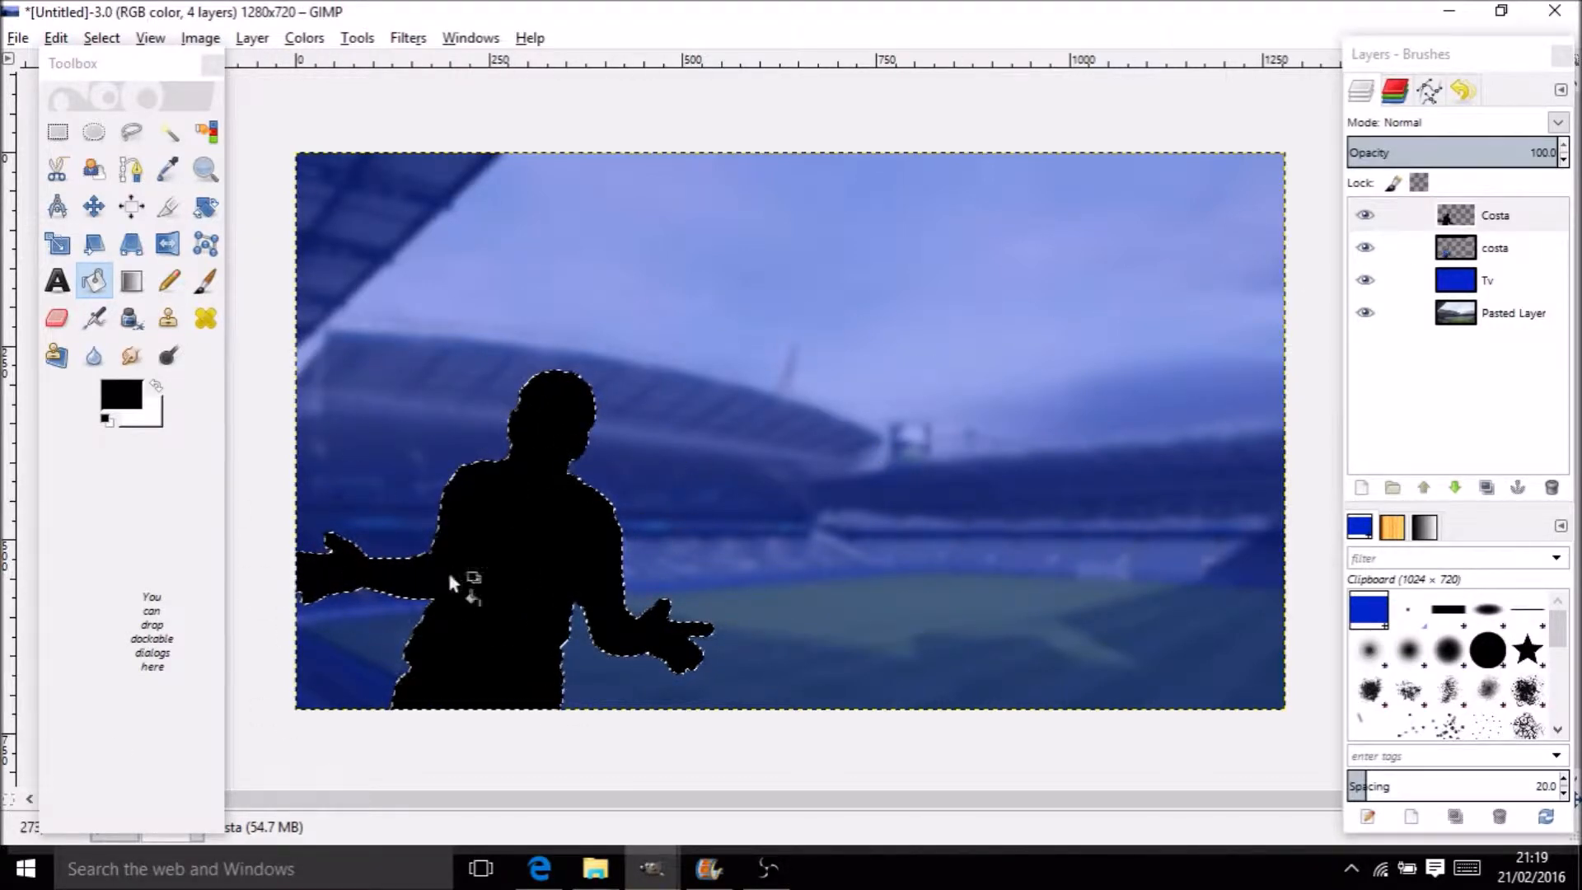
drag(1473, 251, 1464, 213)
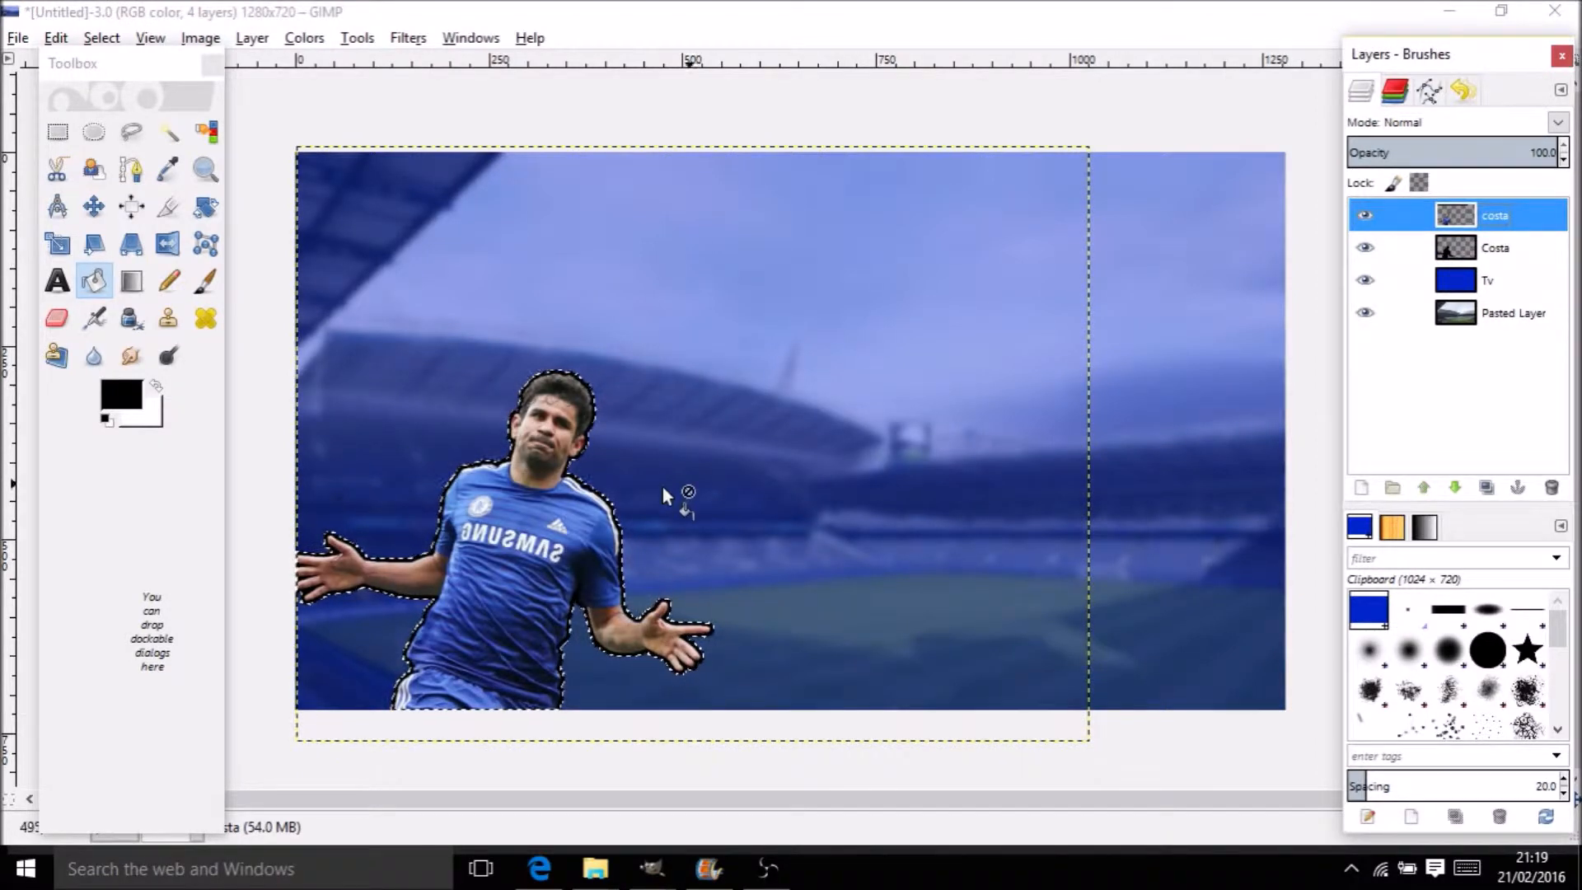
Click between the Costa photo and outline layers to compare them
click(1469, 244)
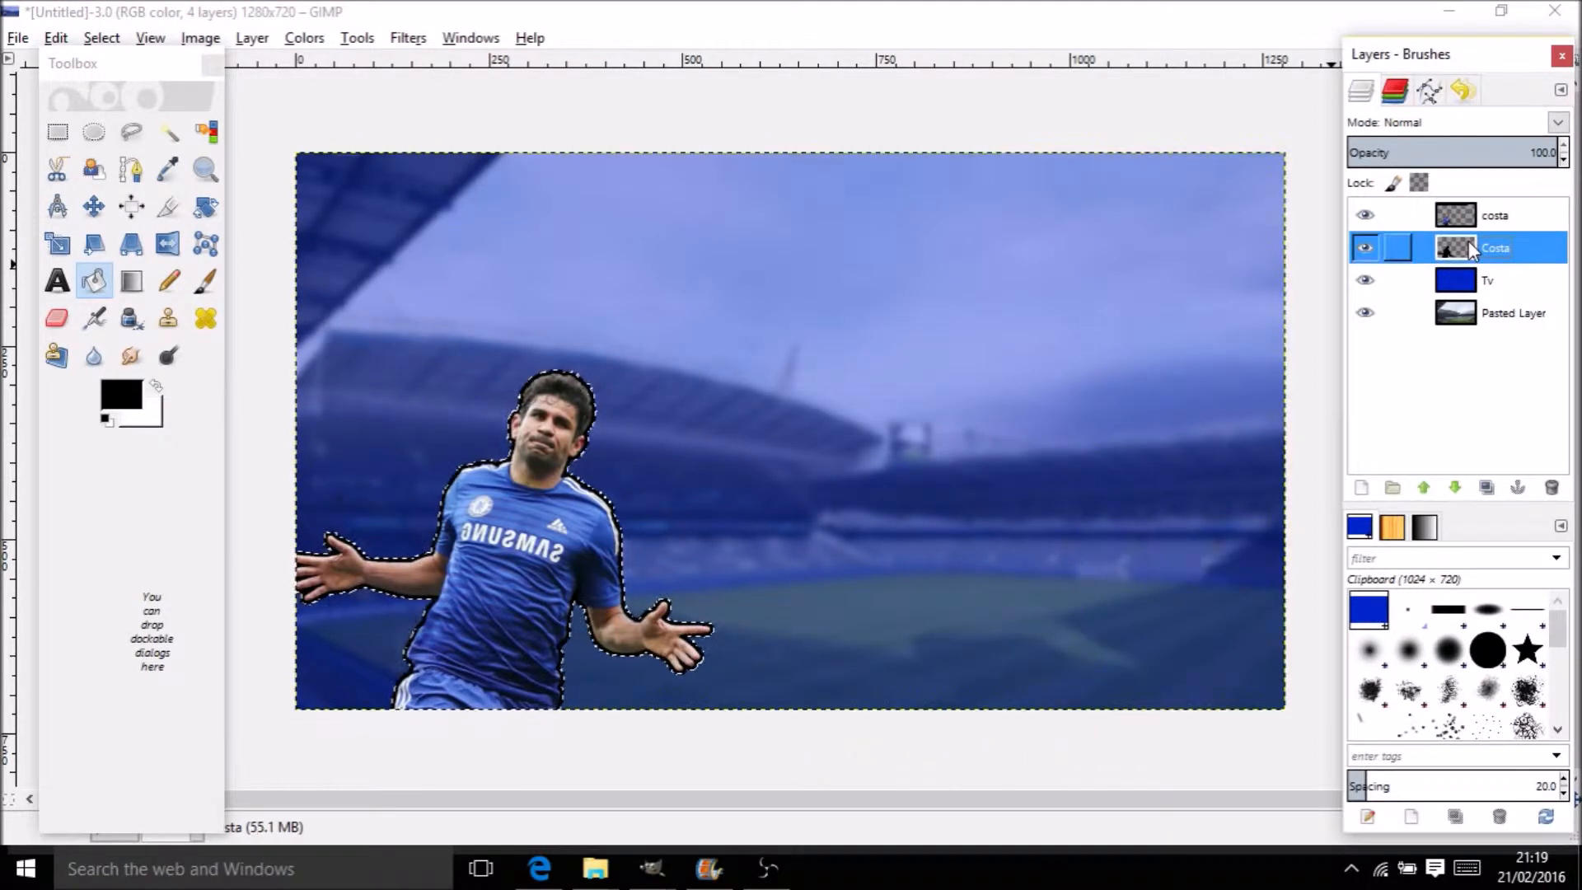
click(1511, 220)
right_click(1512, 220)
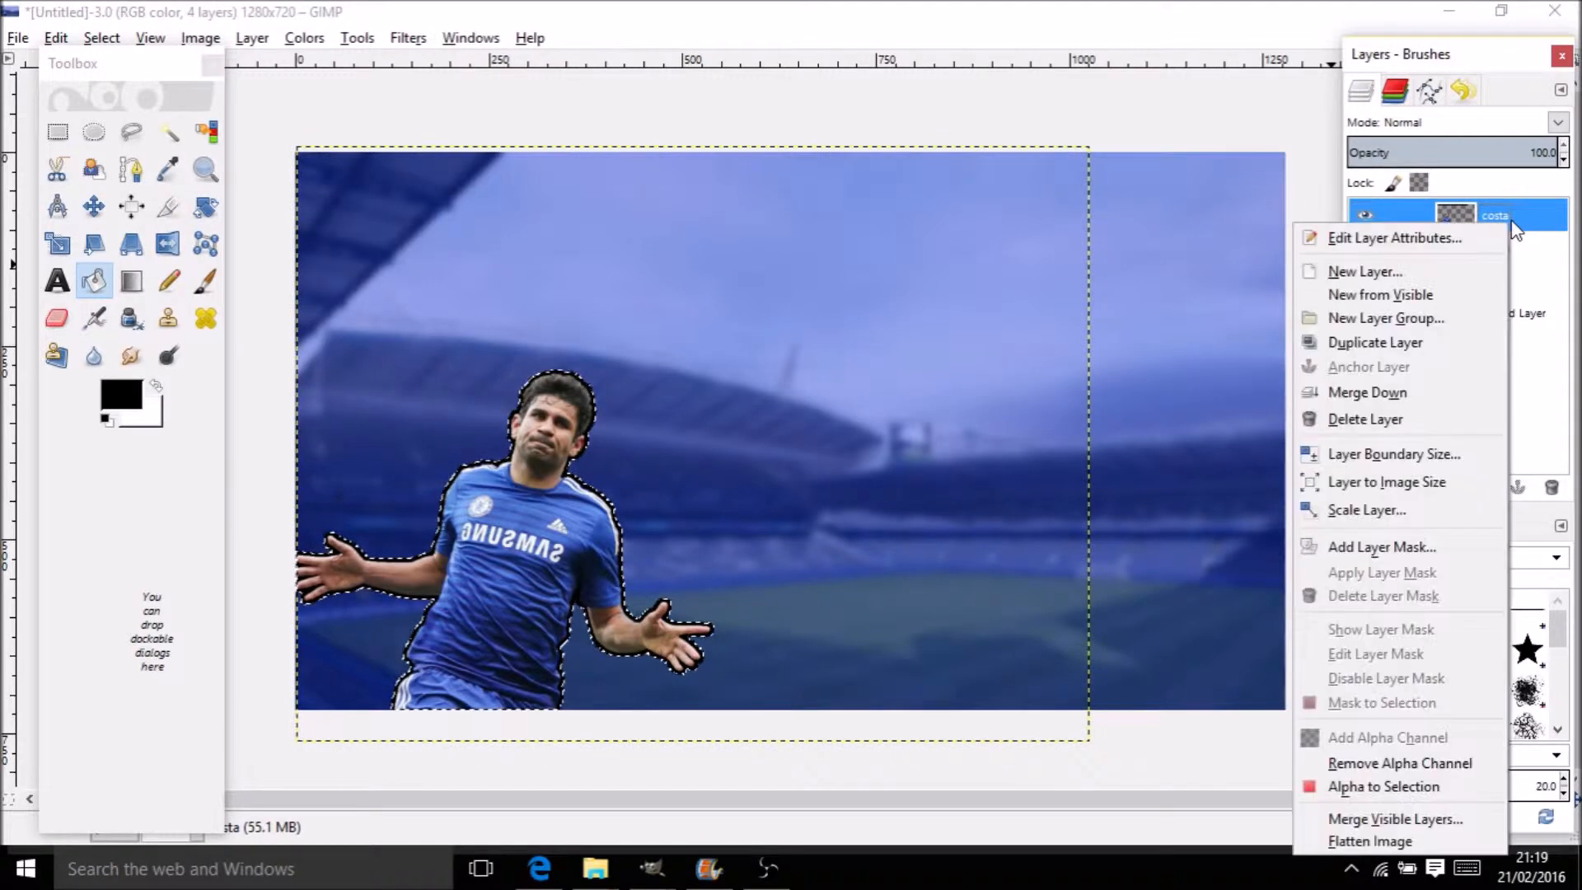
click(1512, 202)
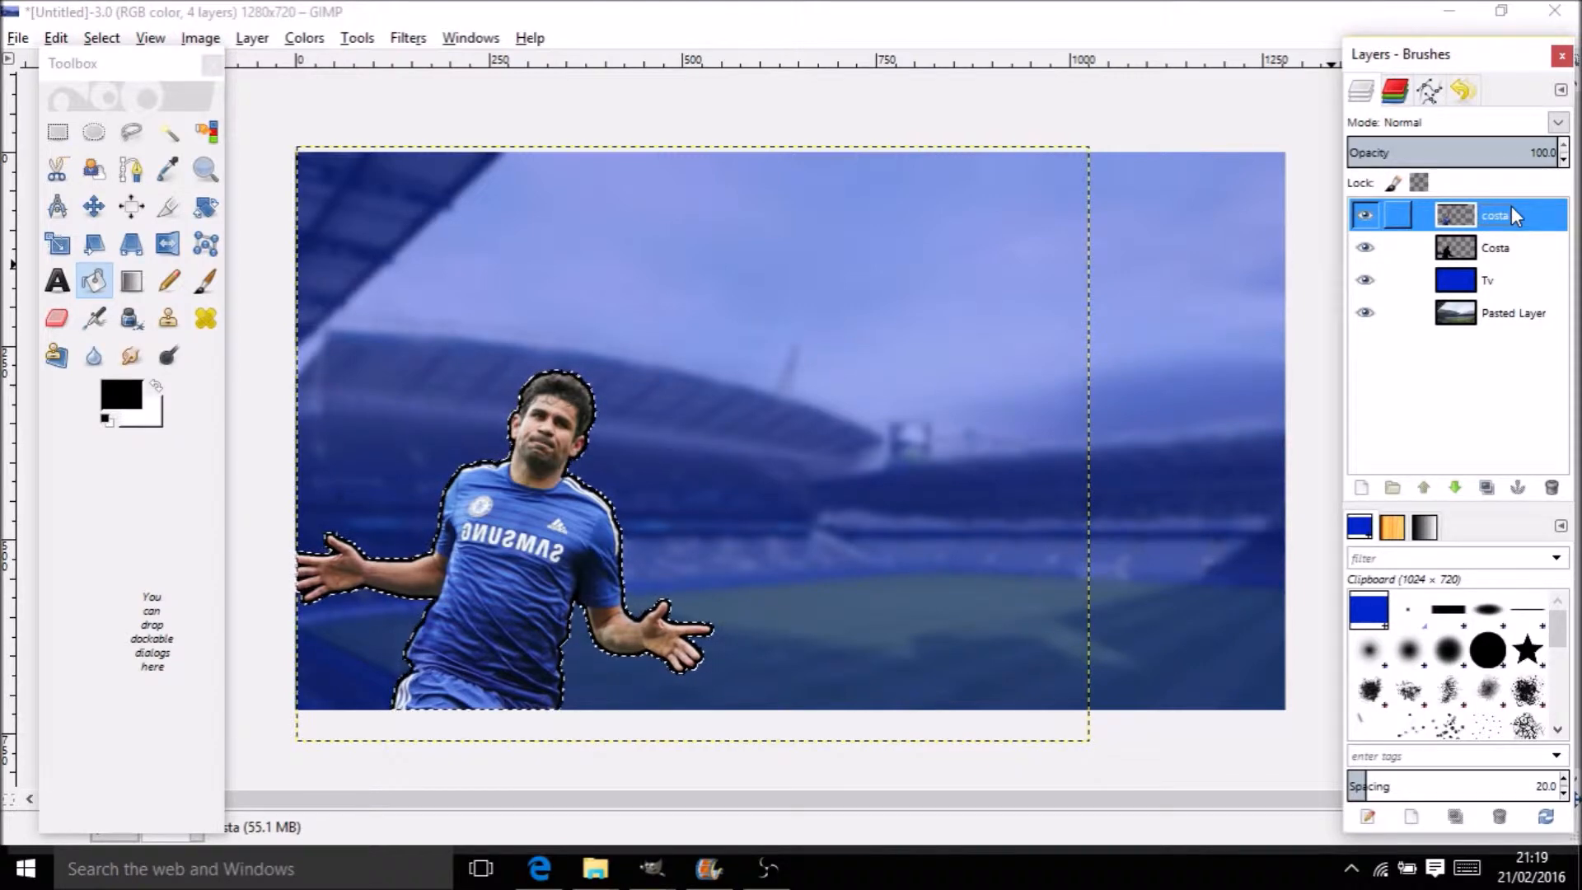
click(1516, 249)
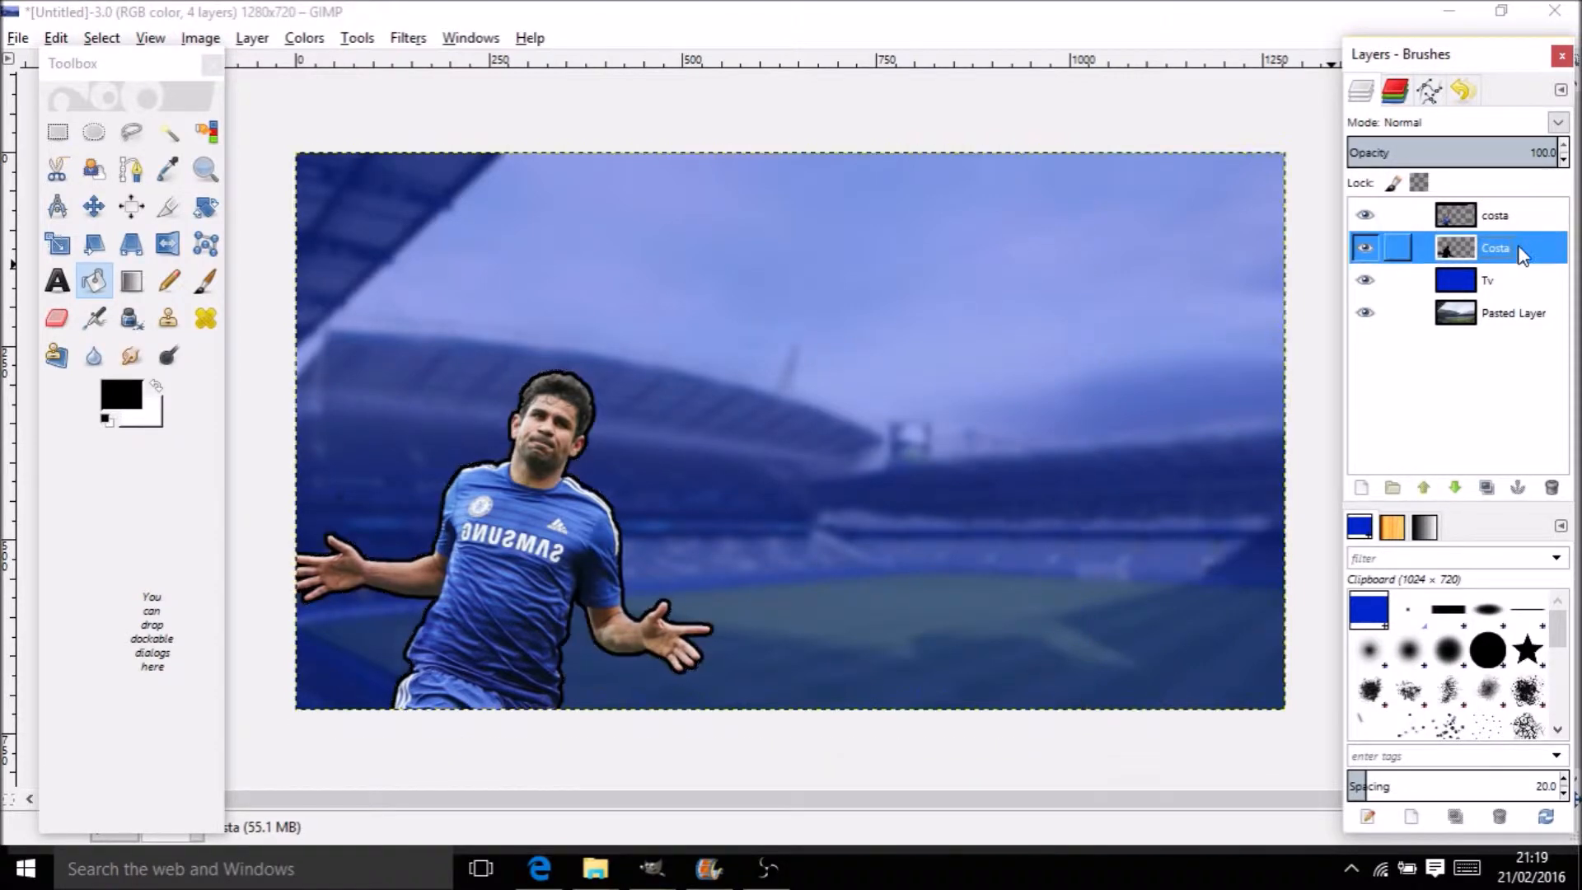
click(1515, 216)
click(1516, 239)
click(1514, 219)
click(1514, 236)
click(1512, 226)
Delete the Tv overlay layer and merge the outline costa layer down into Costa
click(1511, 244)
click(1508, 280)
right_click(1508, 282)
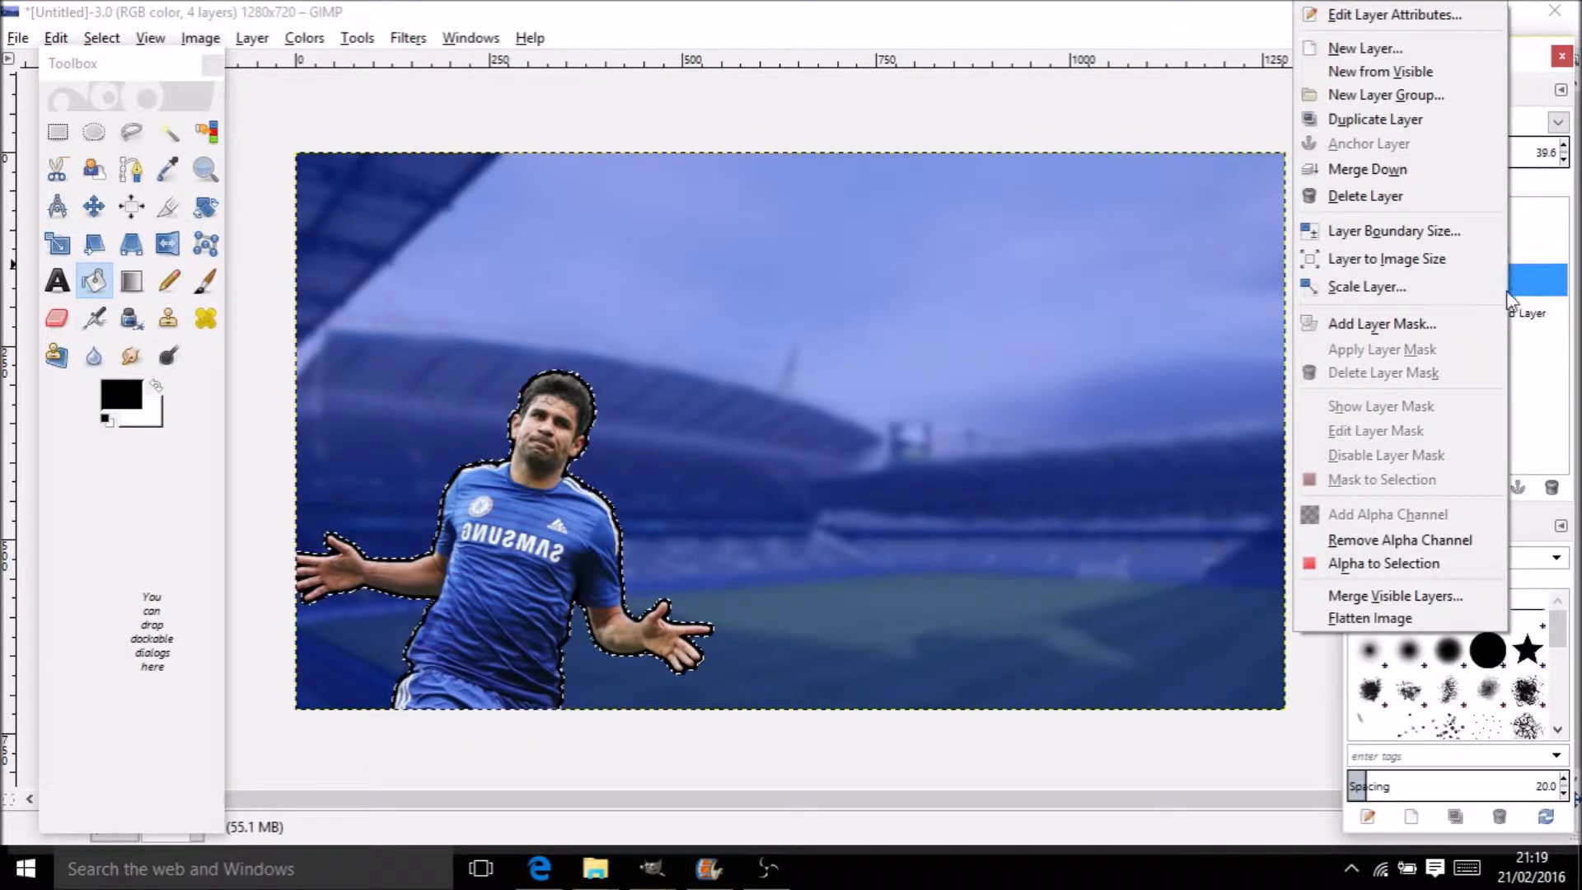
click(1365, 196)
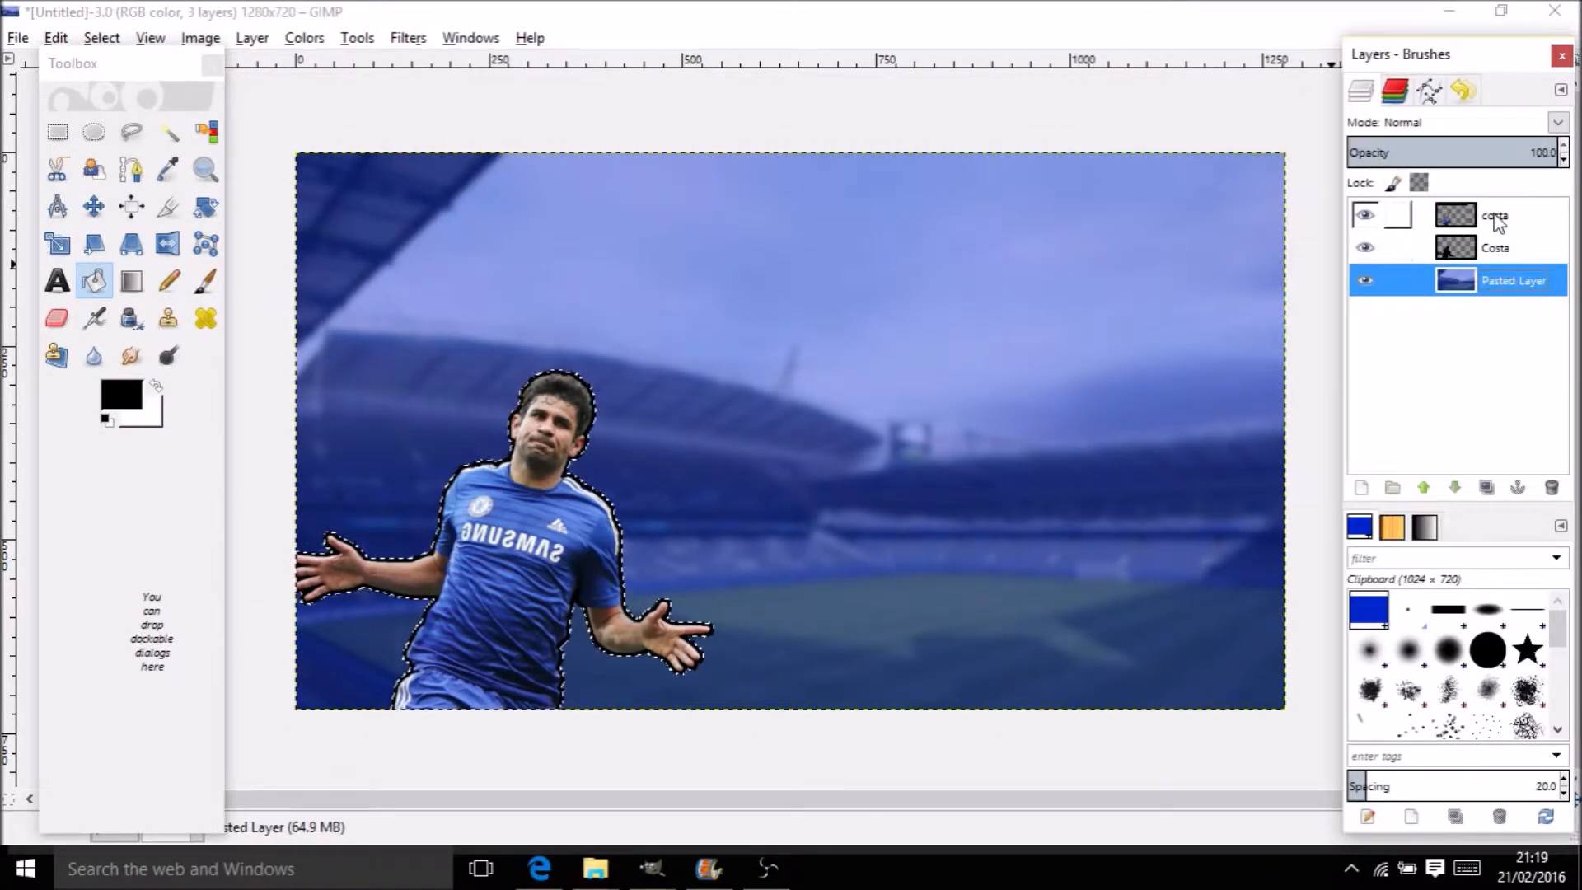
right_click(1498, 221)
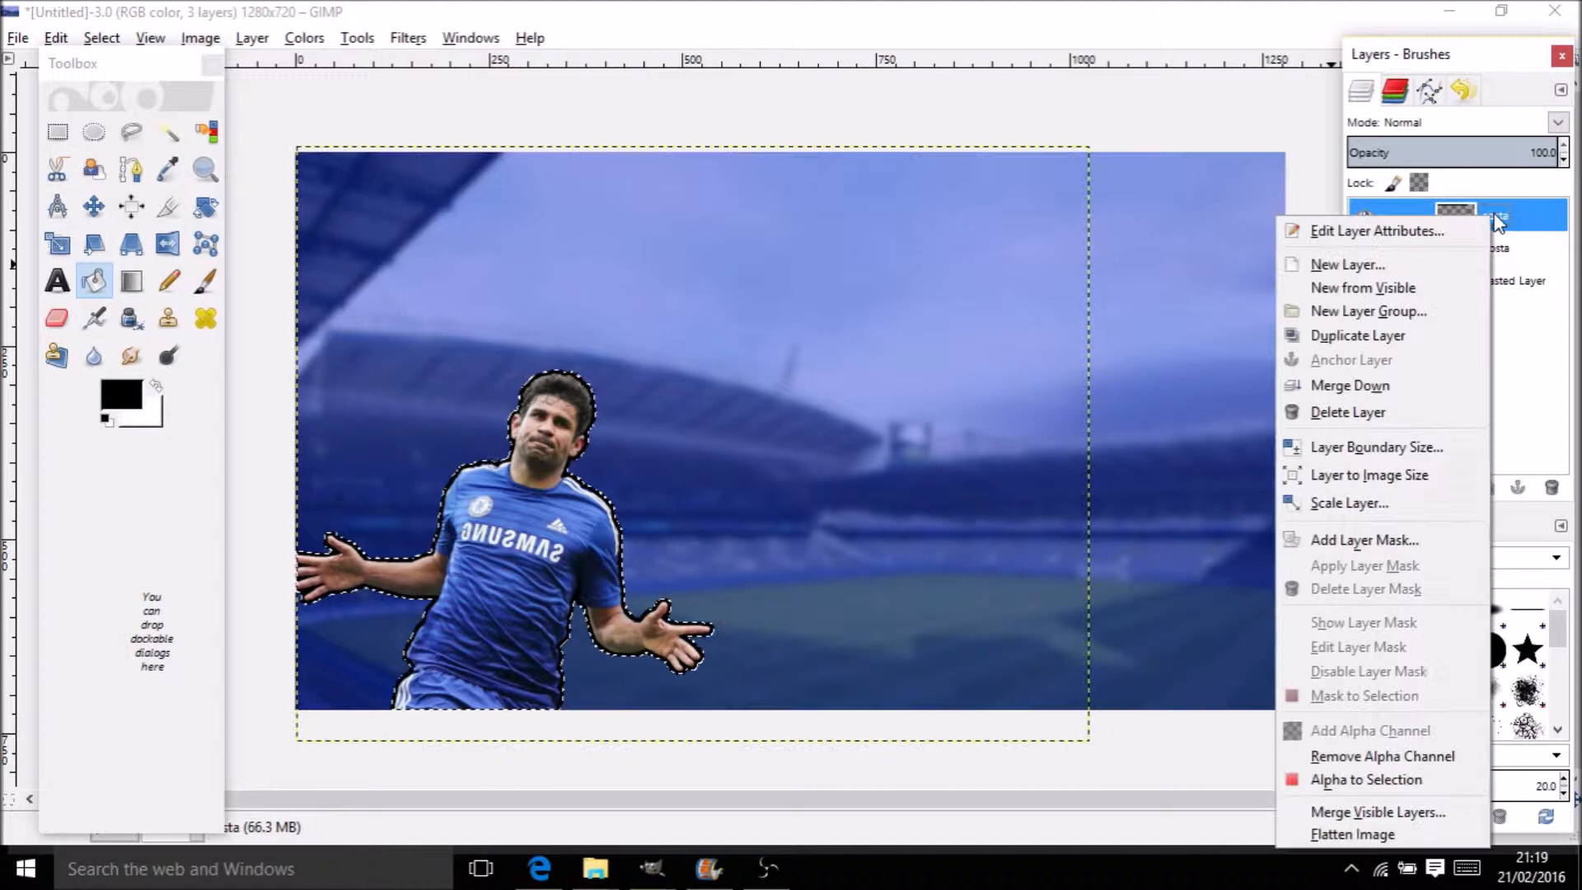
click(1431, 385)
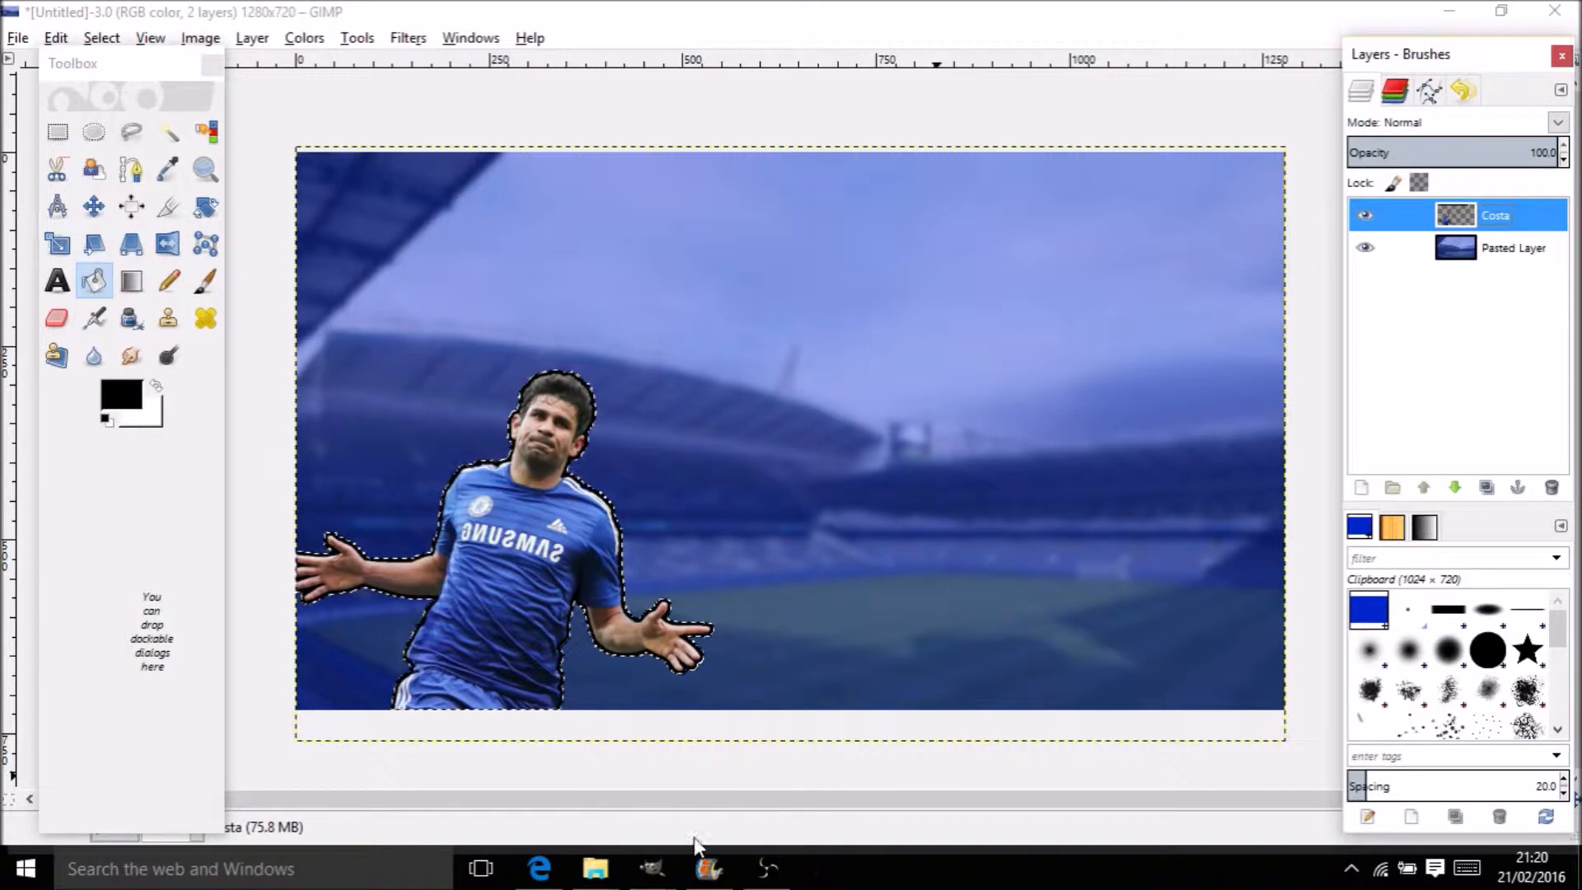
Browse related player cut-outs in Google Images to find Oscar
click(539, 868)
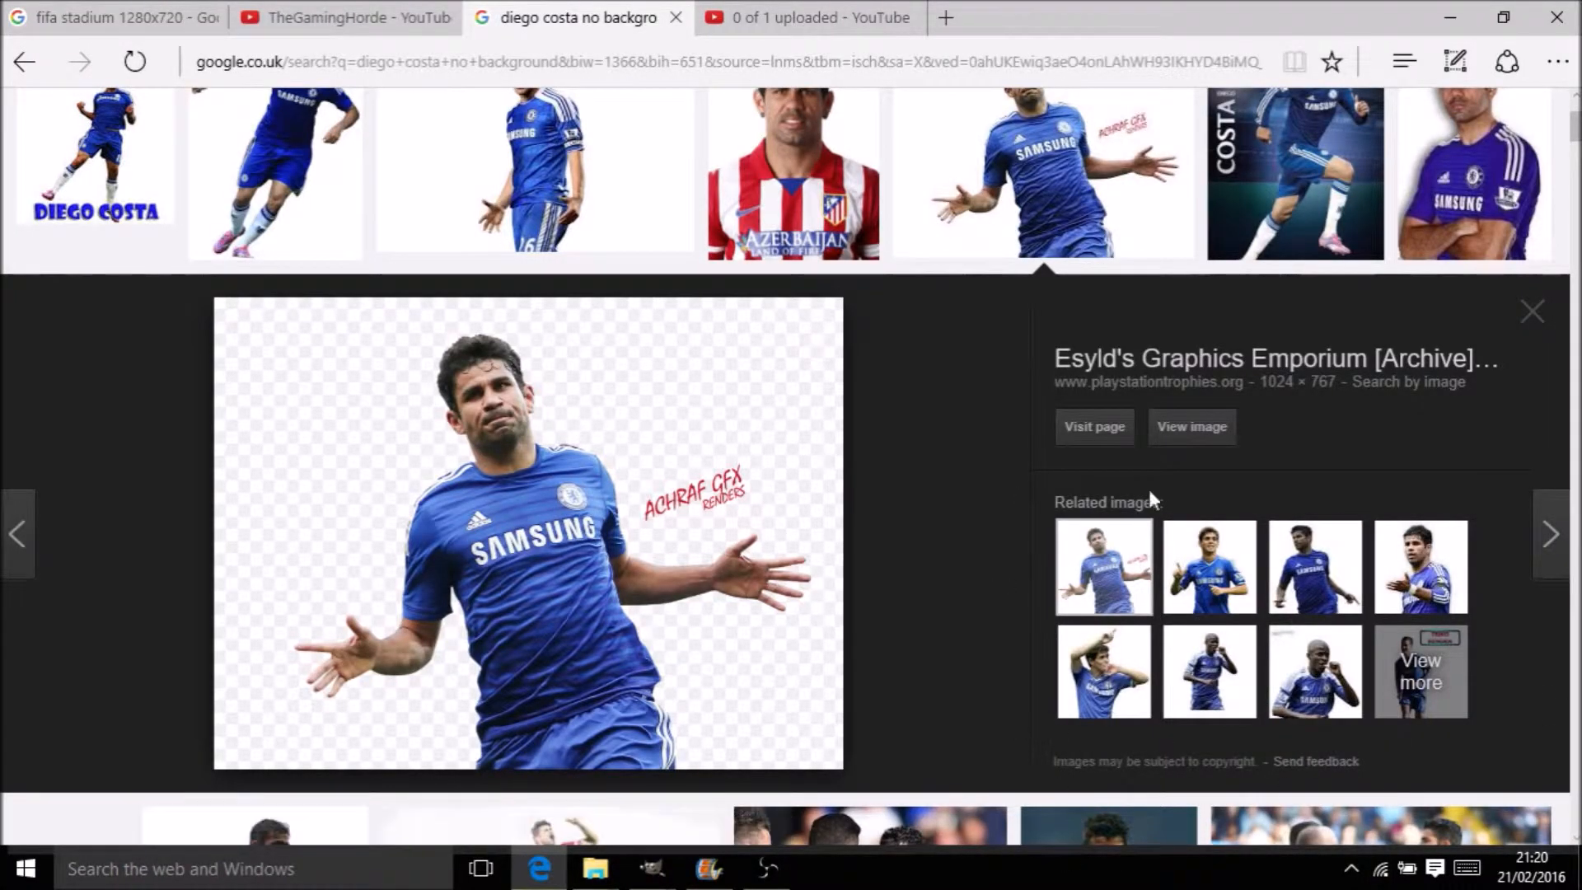
click(1178, 581)
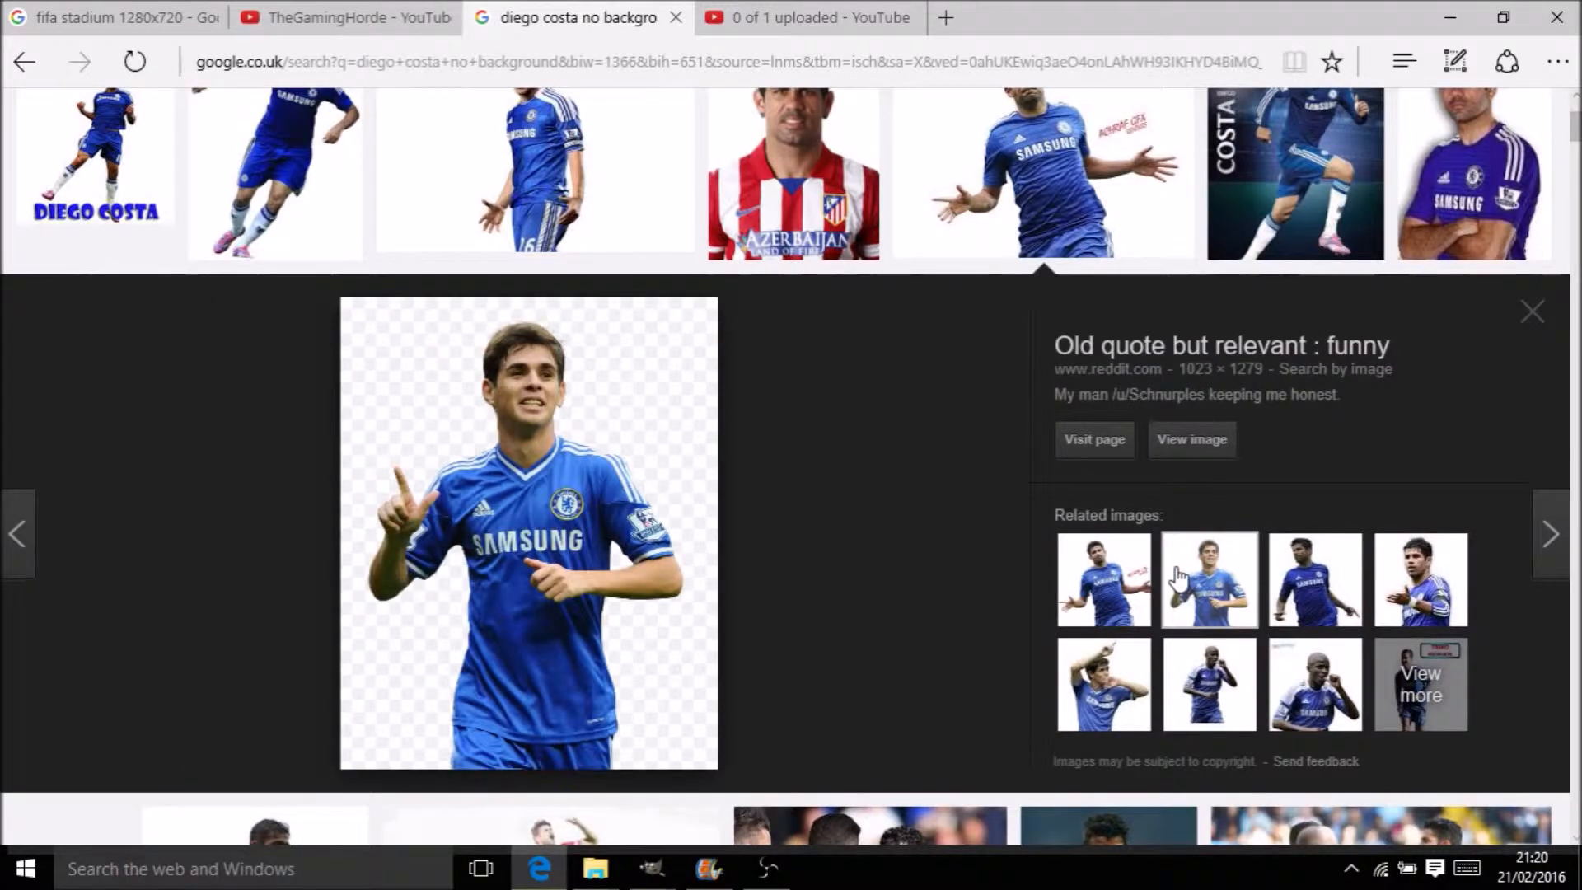
click(1189, 677)
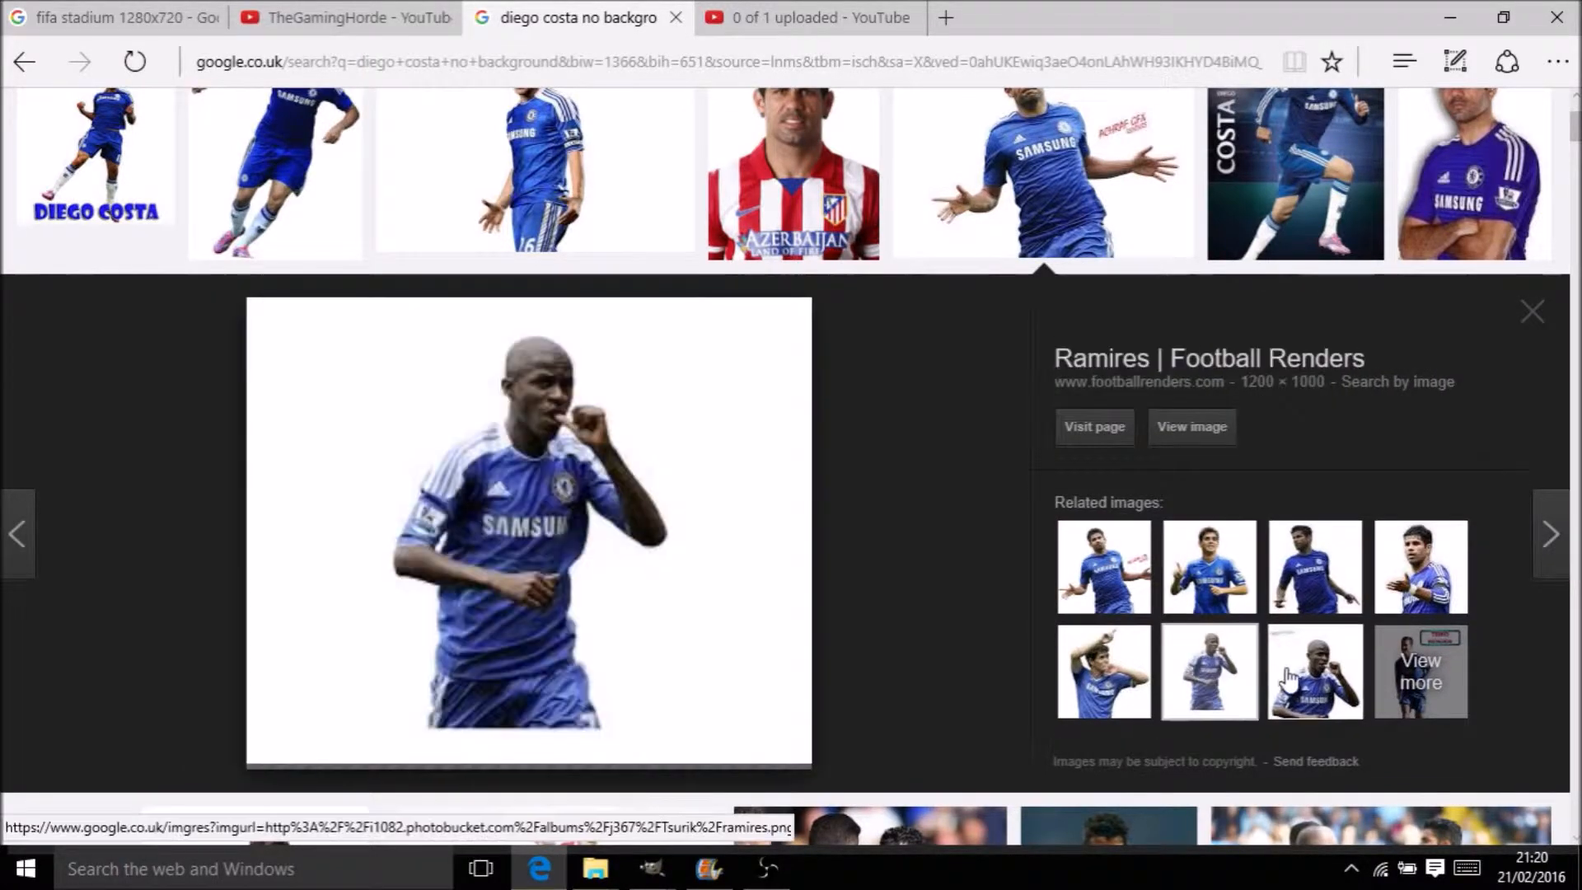
click(1285, 681)
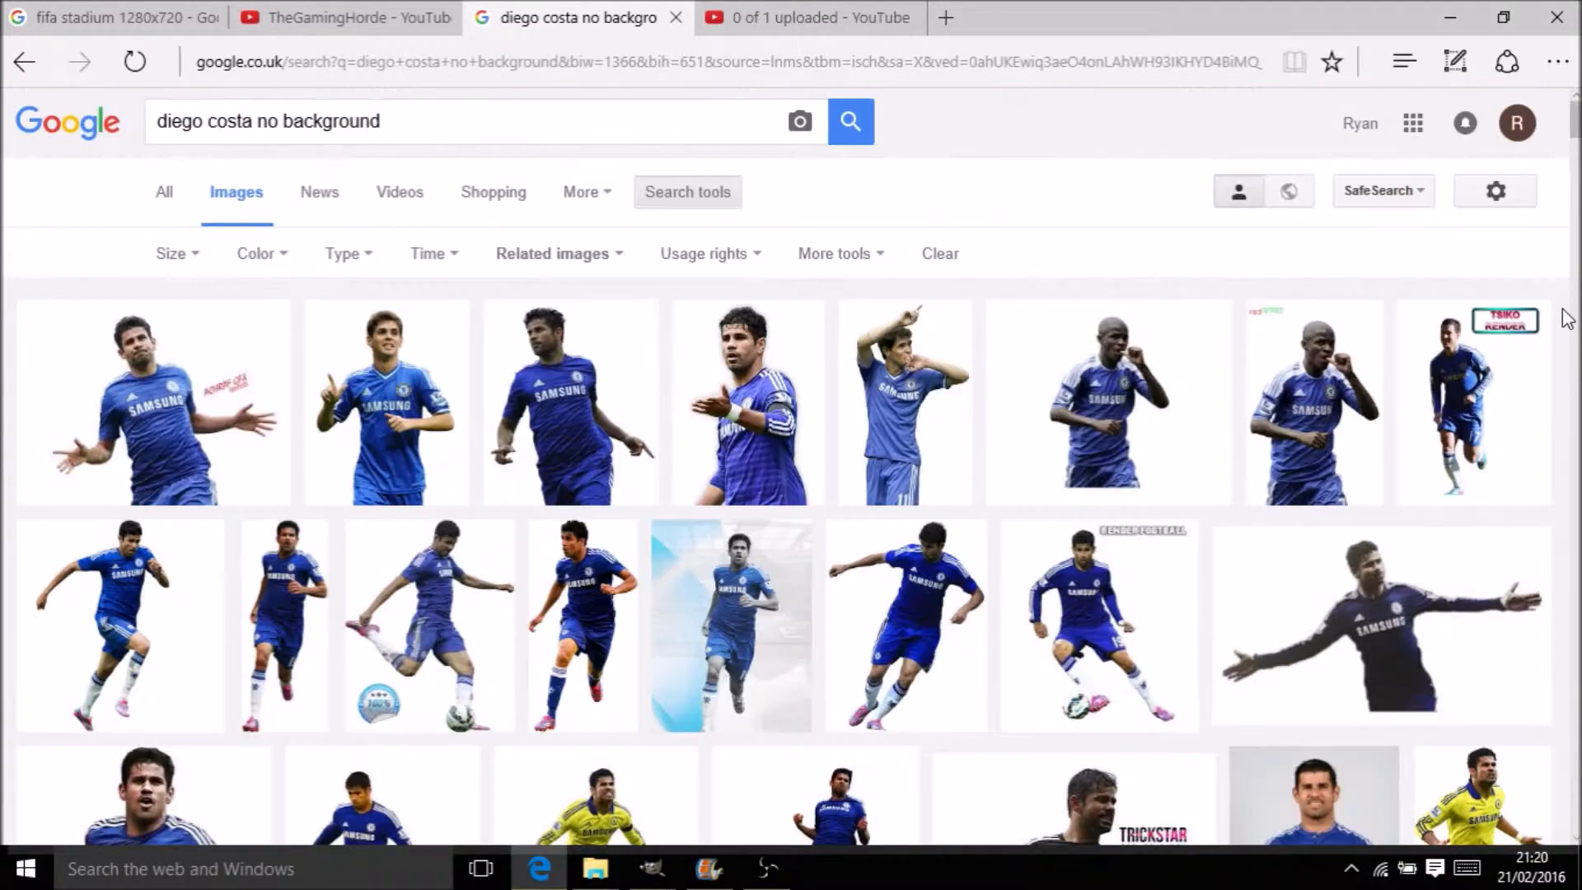
mouse_move(1574, 135)
mouse_down()
mouse_move(1575, 161)
mouse_move(1575, 131)
mouse_up()
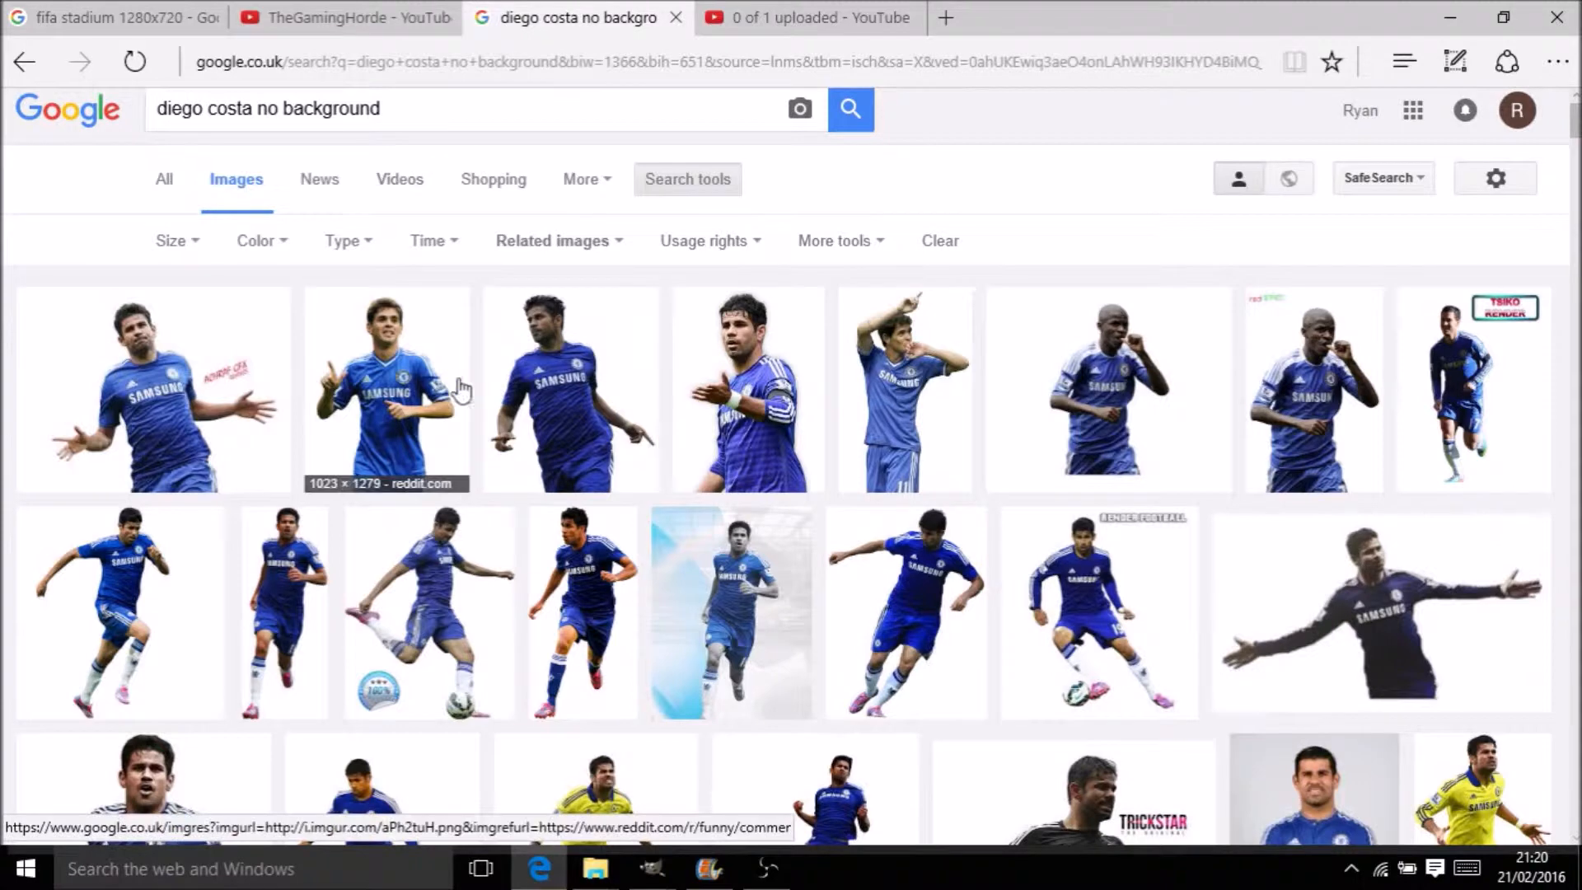
Copy the Oscar cut-out image and return to GIMP
click(404, 375)
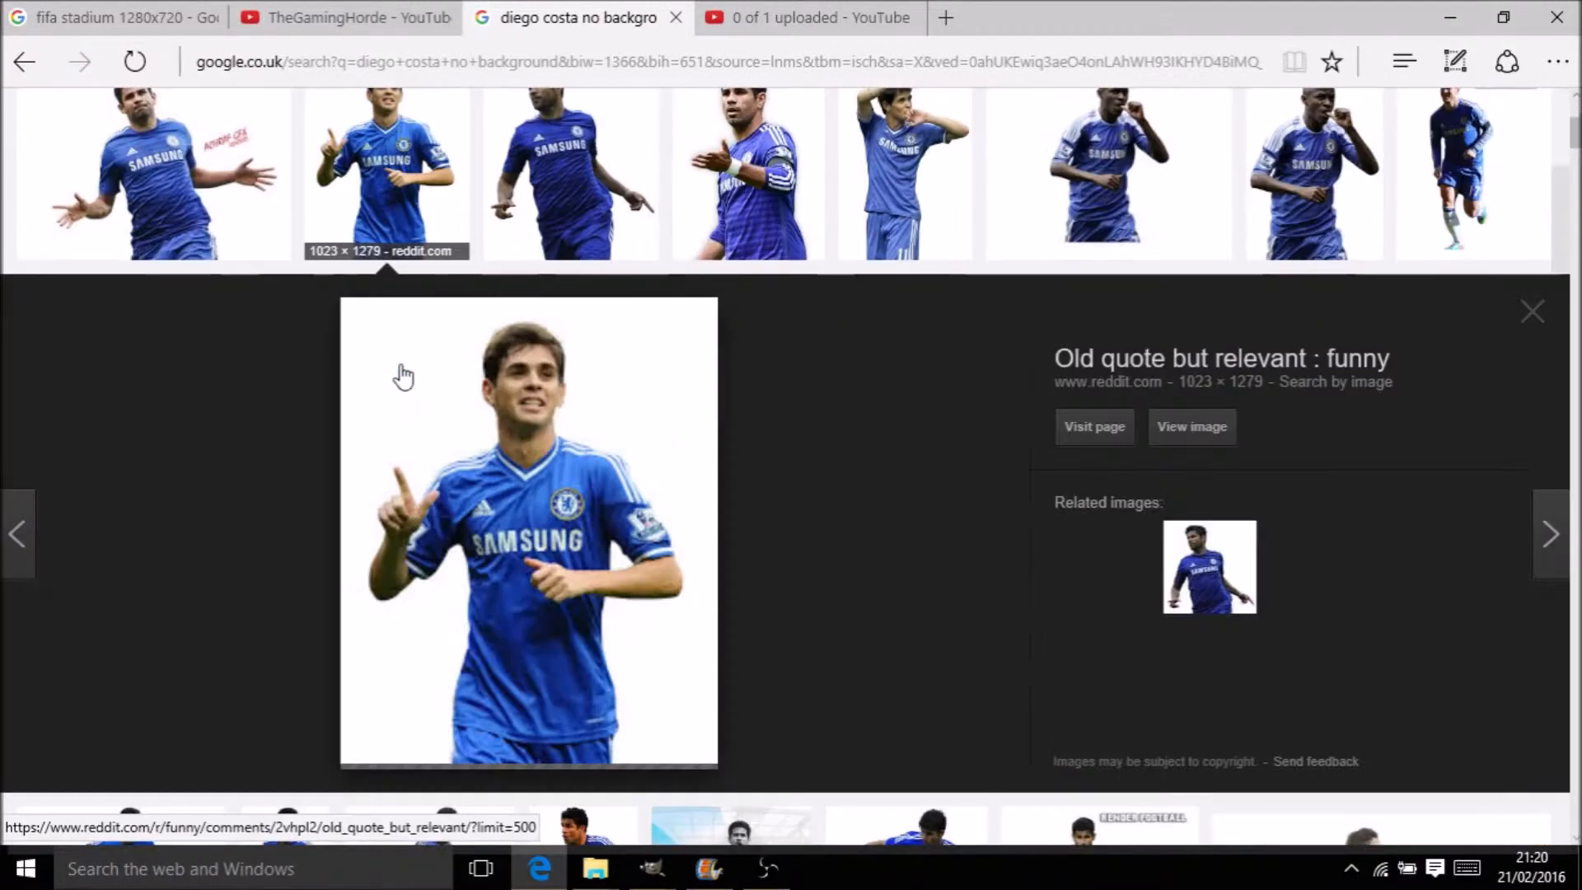
right_click(492, 467)
click(571, 299)
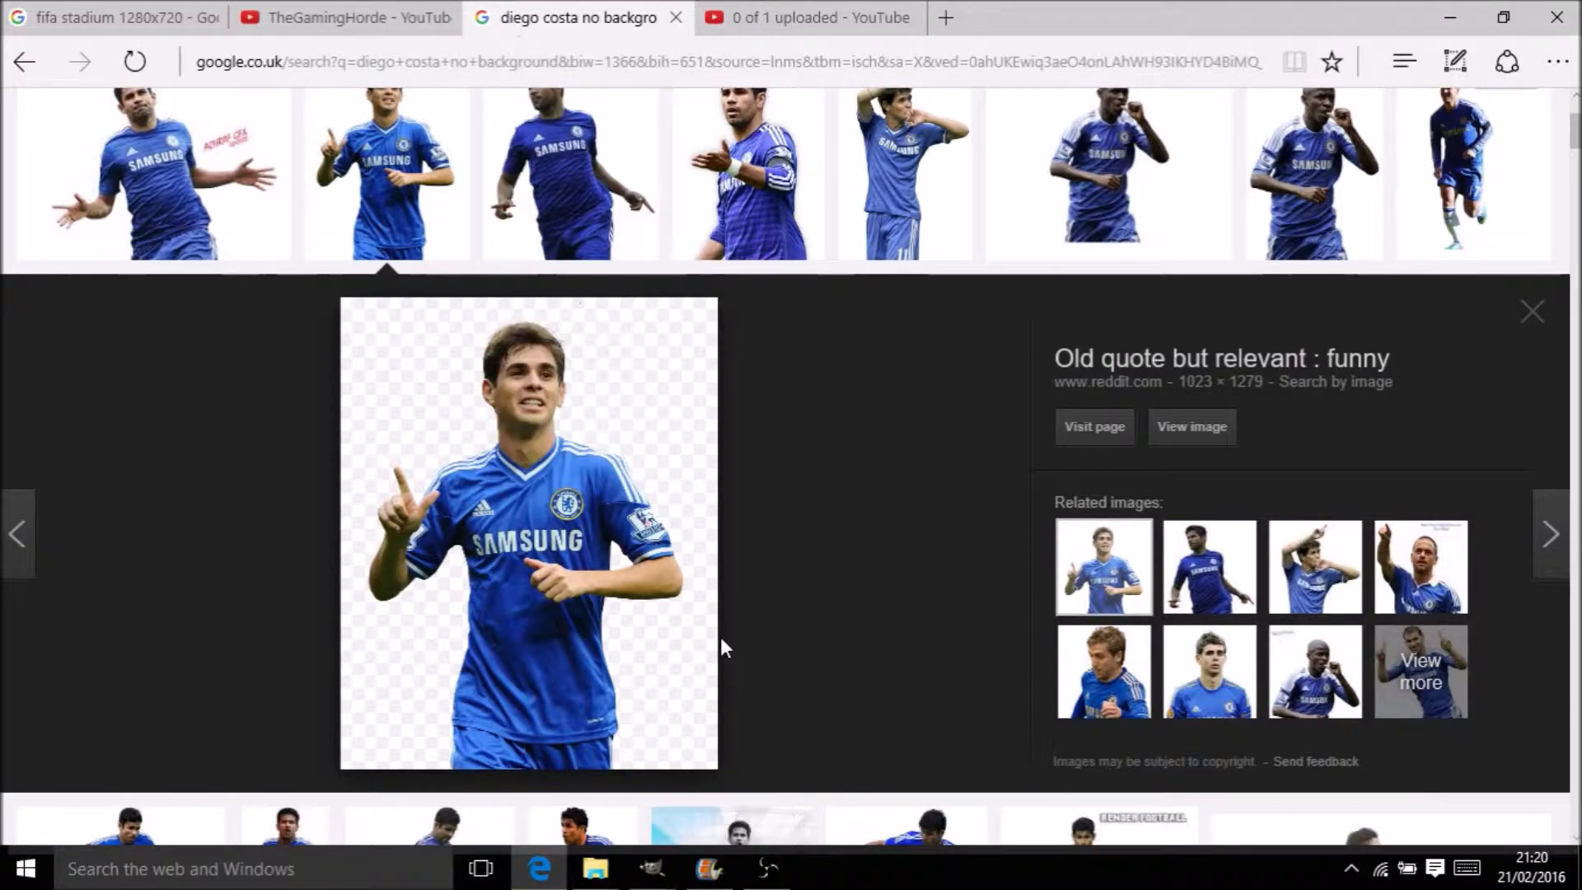
click(651, 867)
click(804, 763)
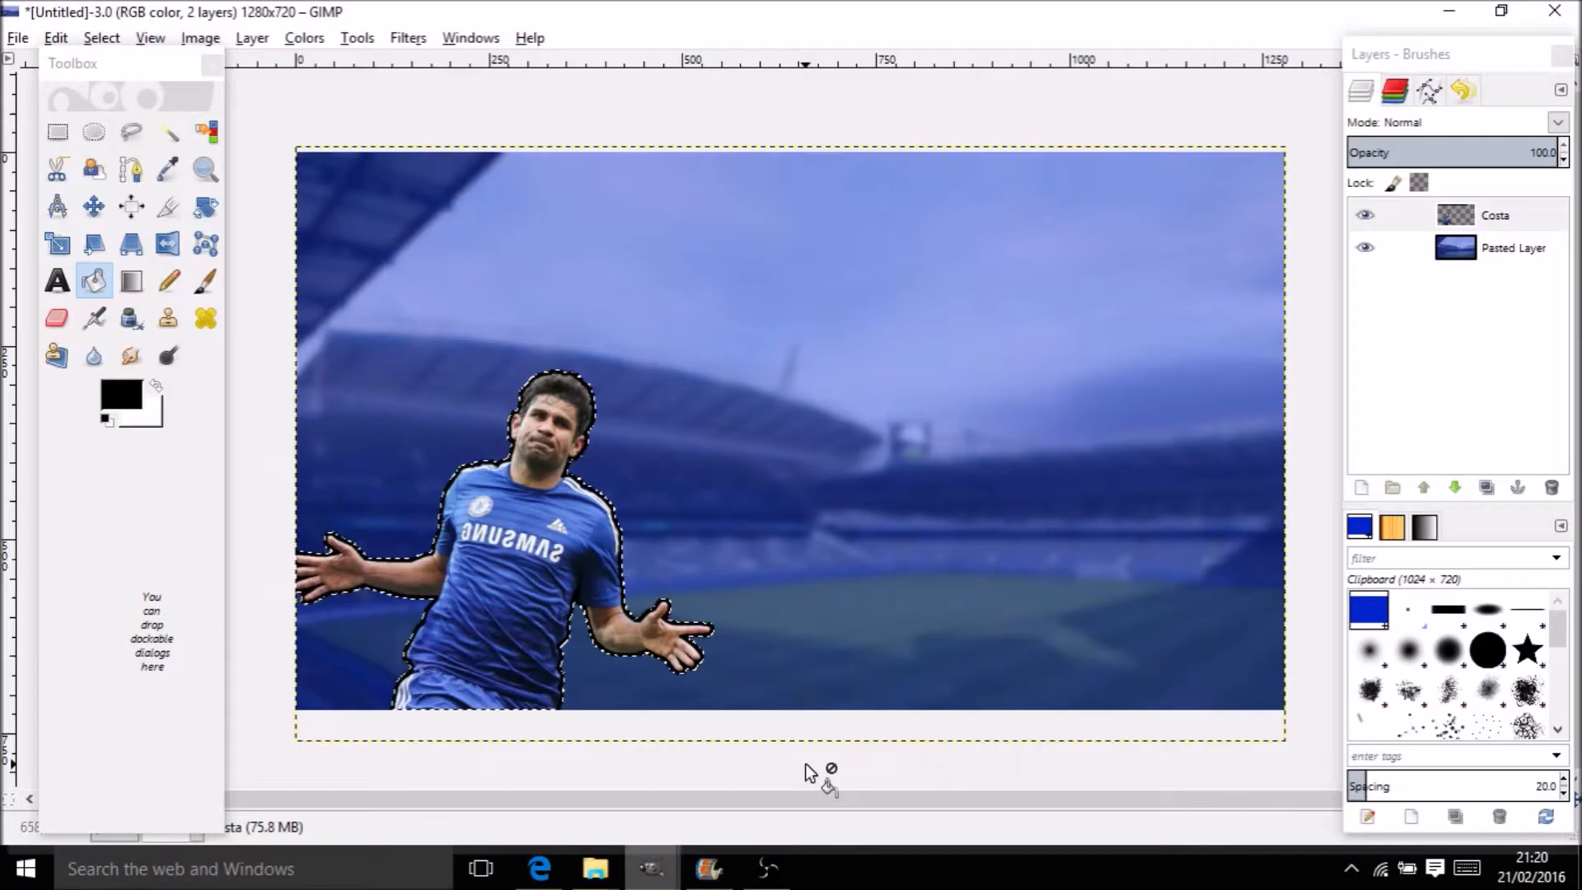
Paste the Oscar image and shift it right and down on the canvas
key(ctrl+v)
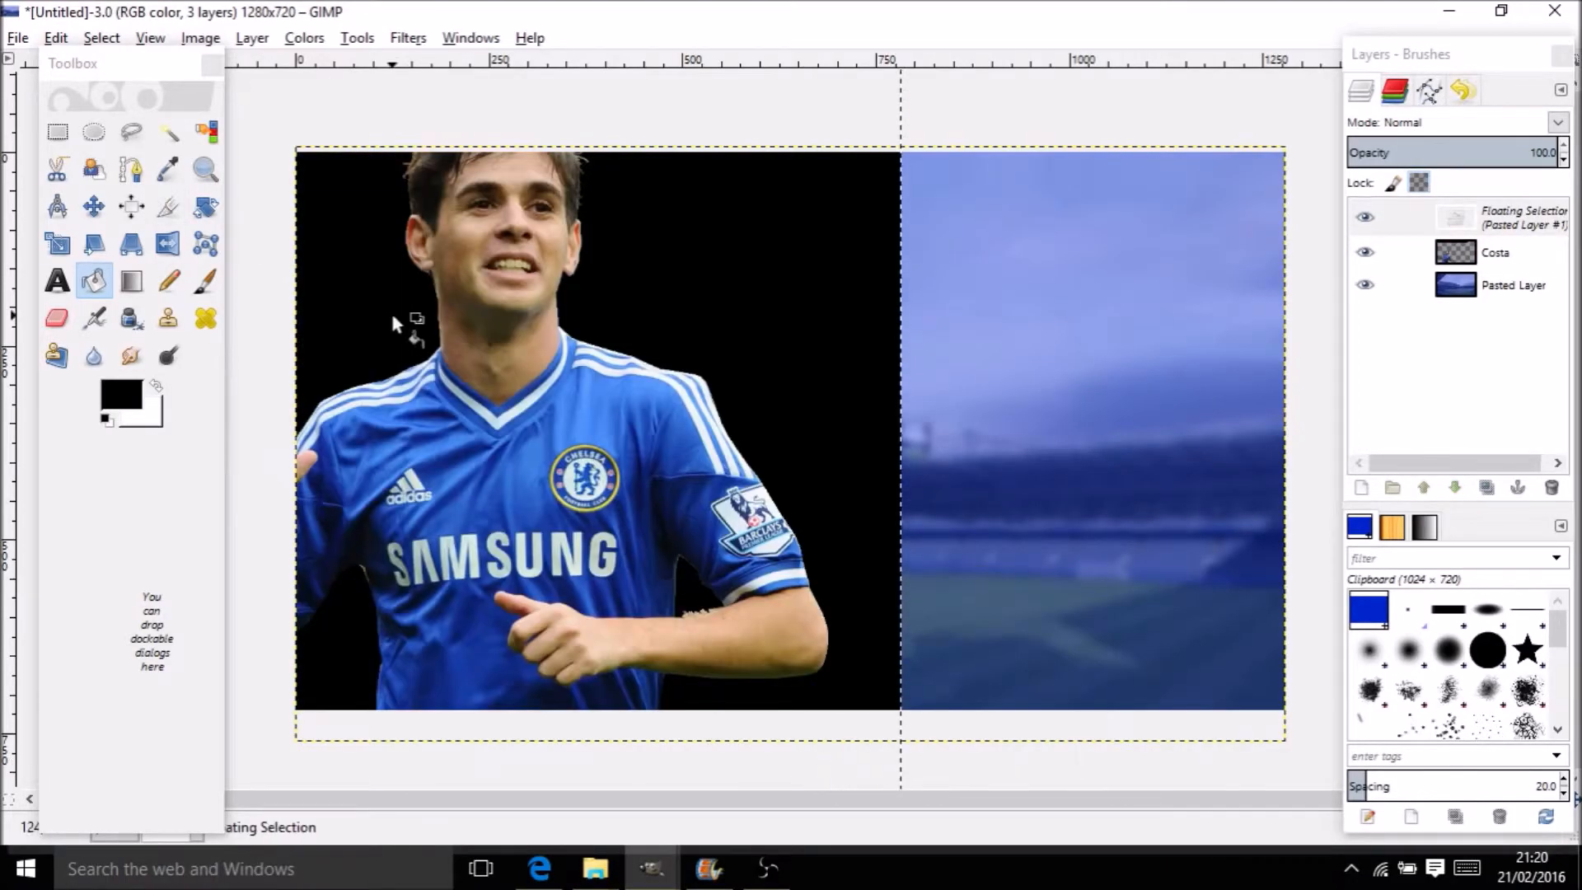
click(94, 206)
drag(675, 377, 984, 423)
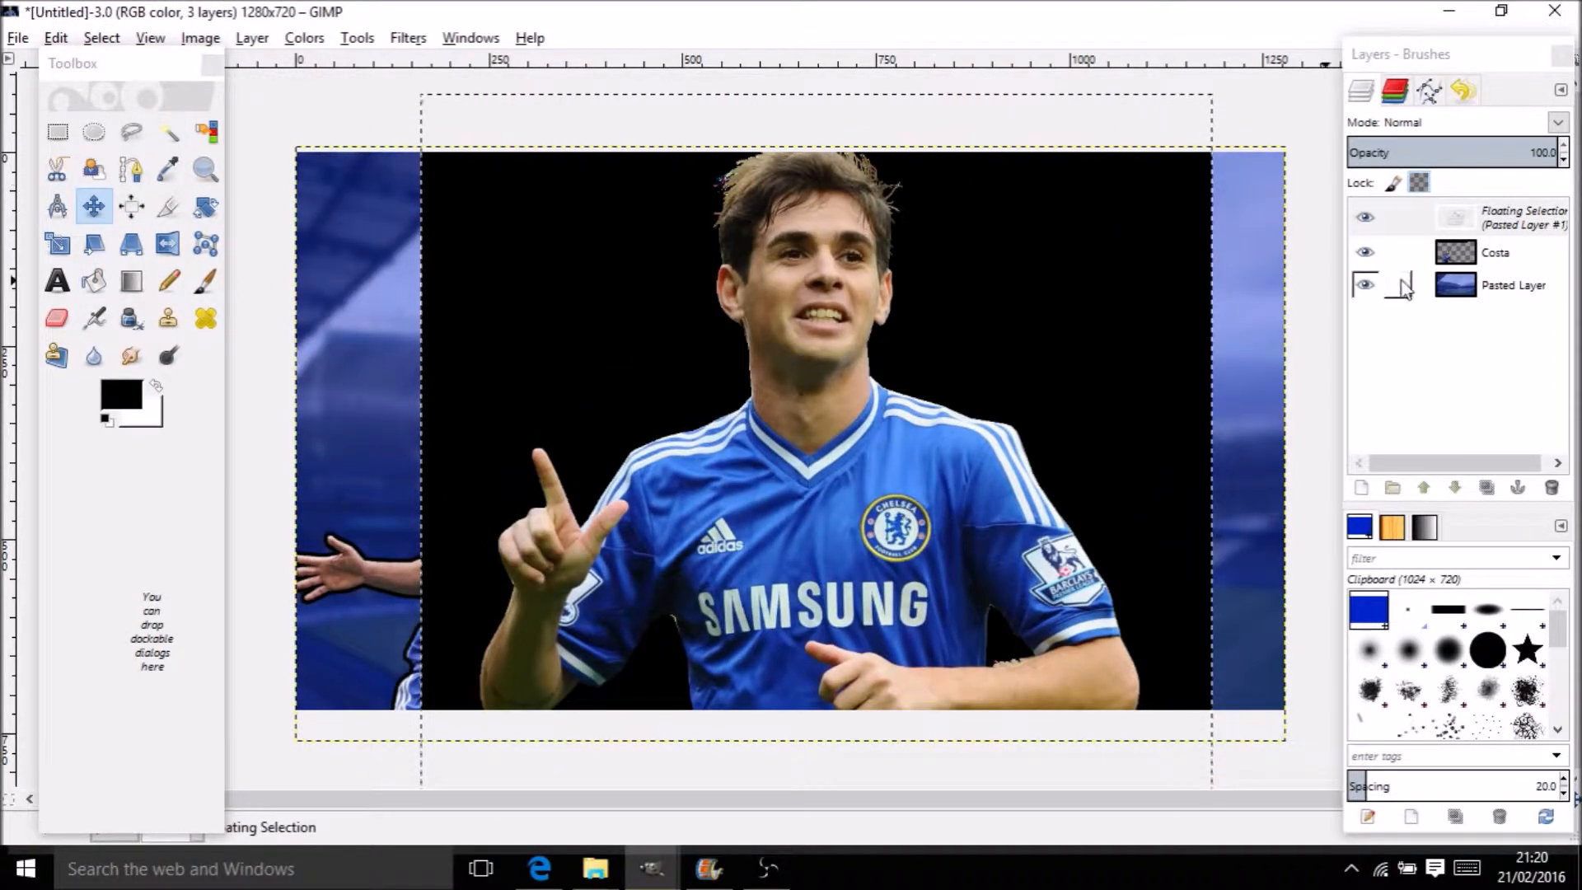
Rename the pasted layer to 'oscar' and move it further right
click(1509, 218)
double_click(1511, 218)
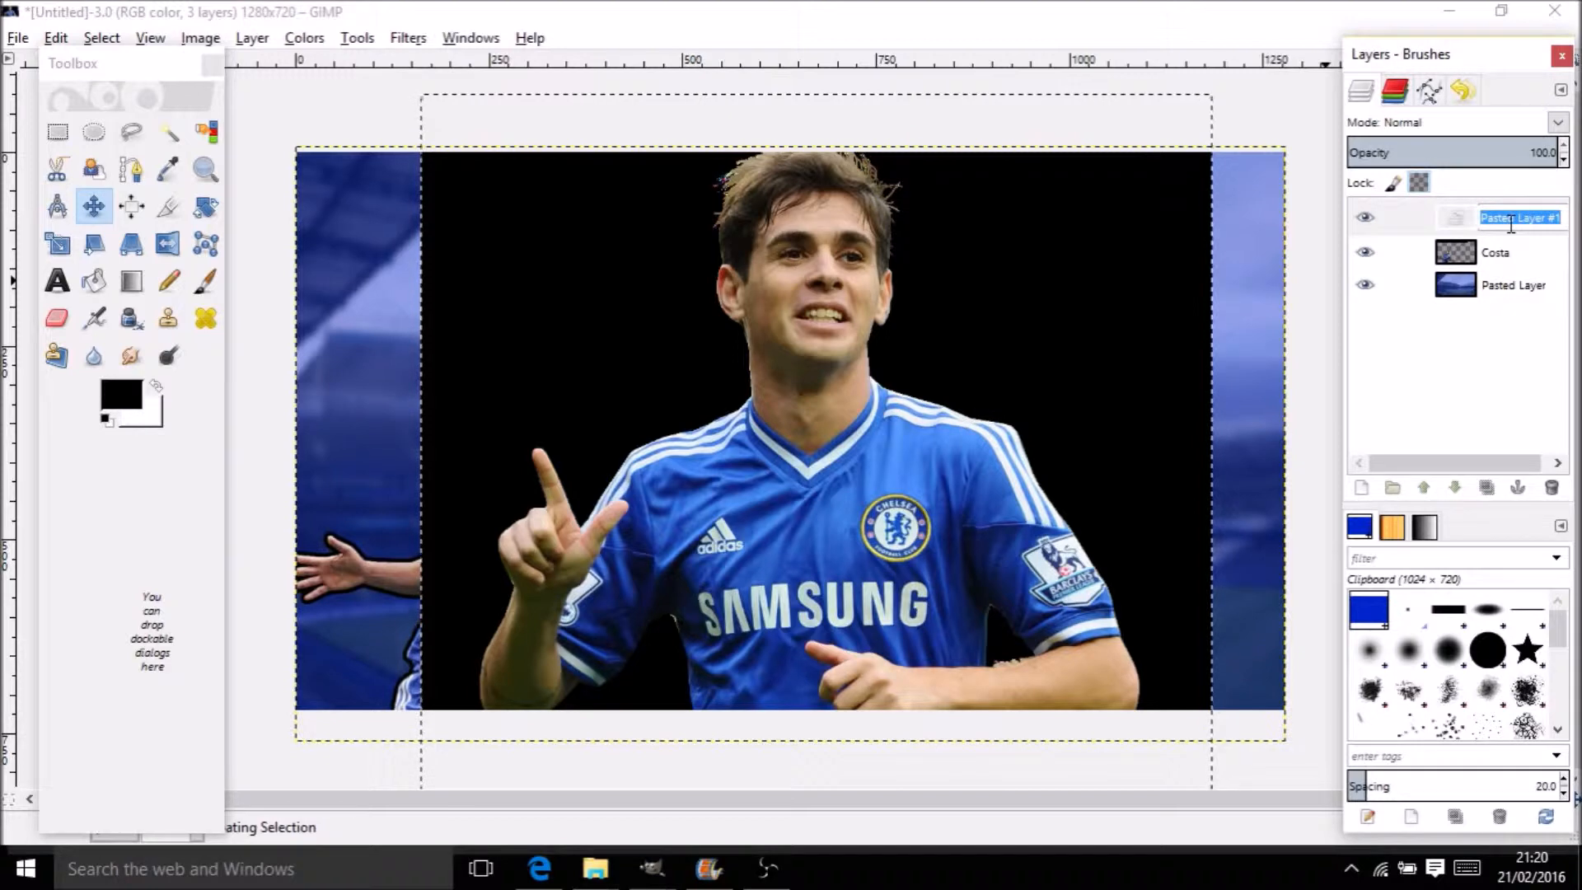
text(oscar)
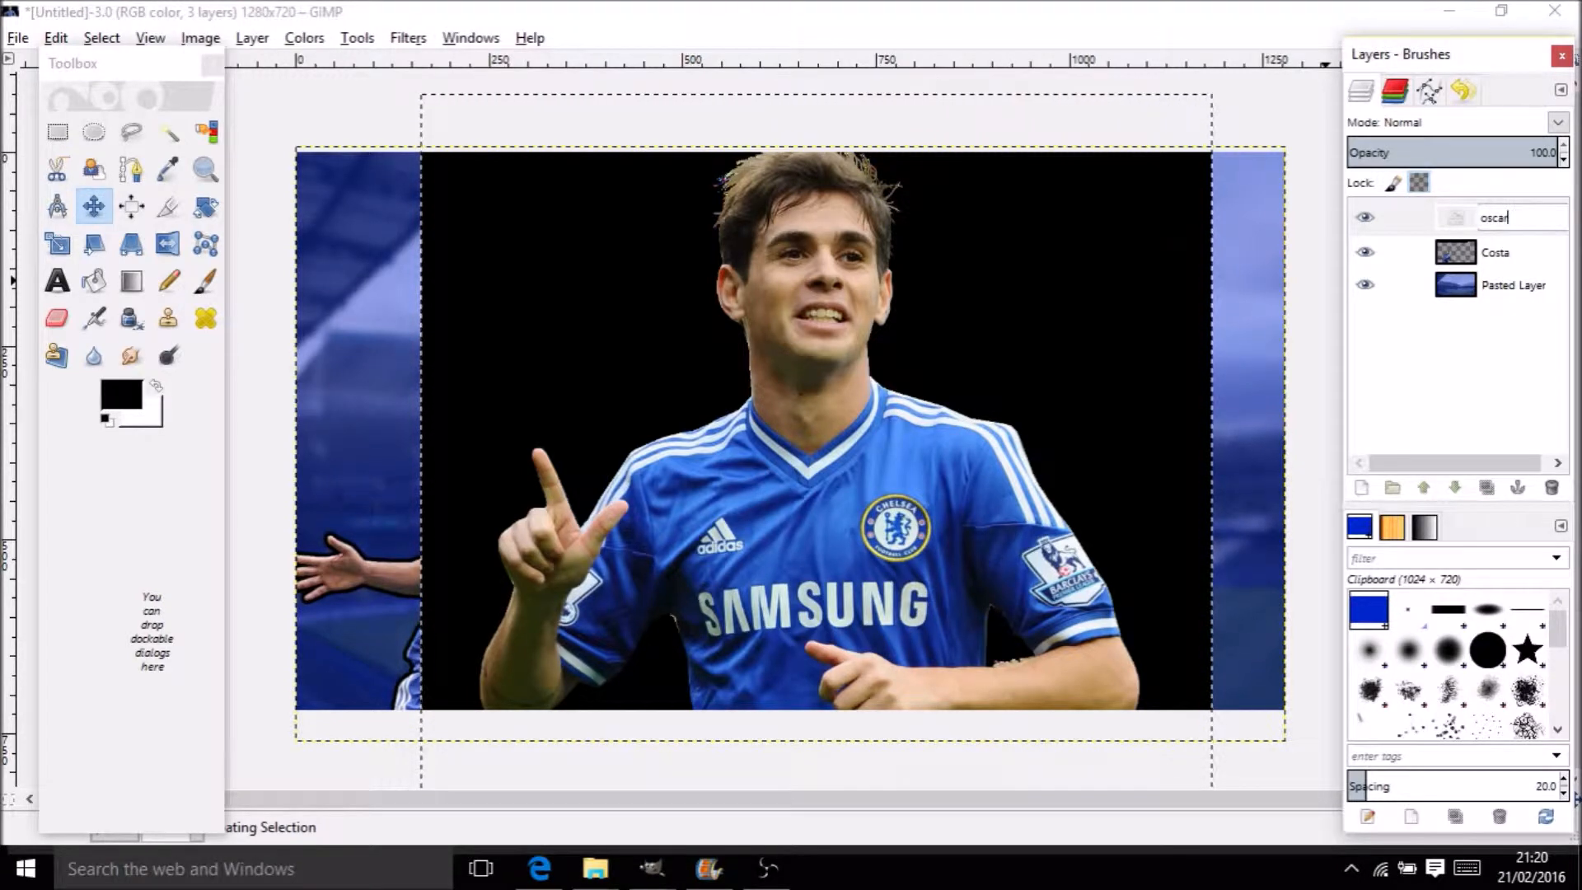
key(Return)
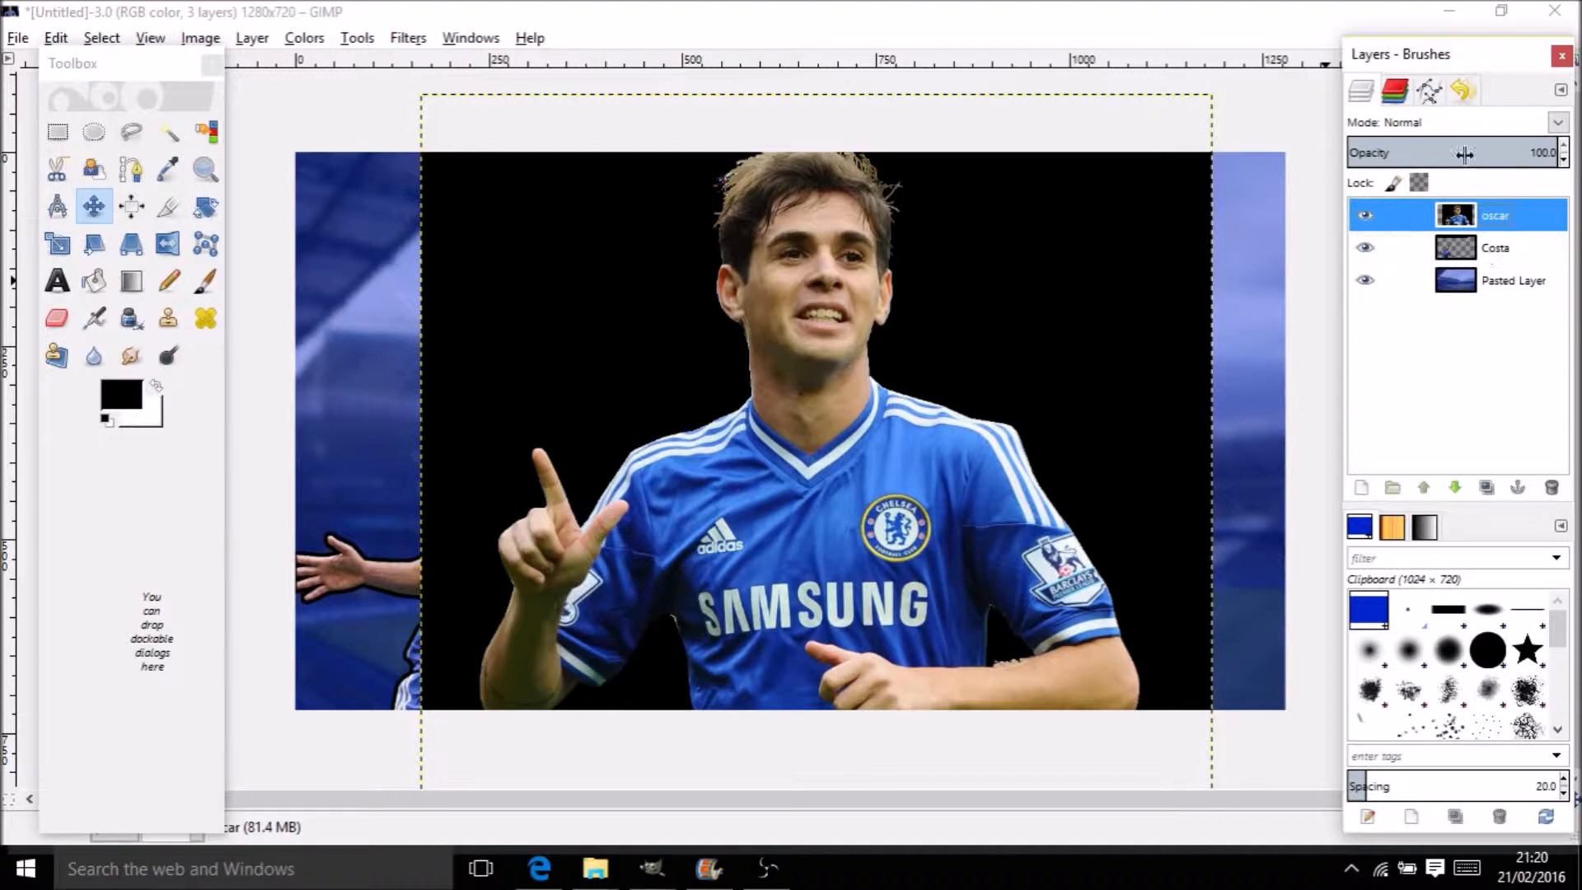
drag(839, 257, 944, 302)
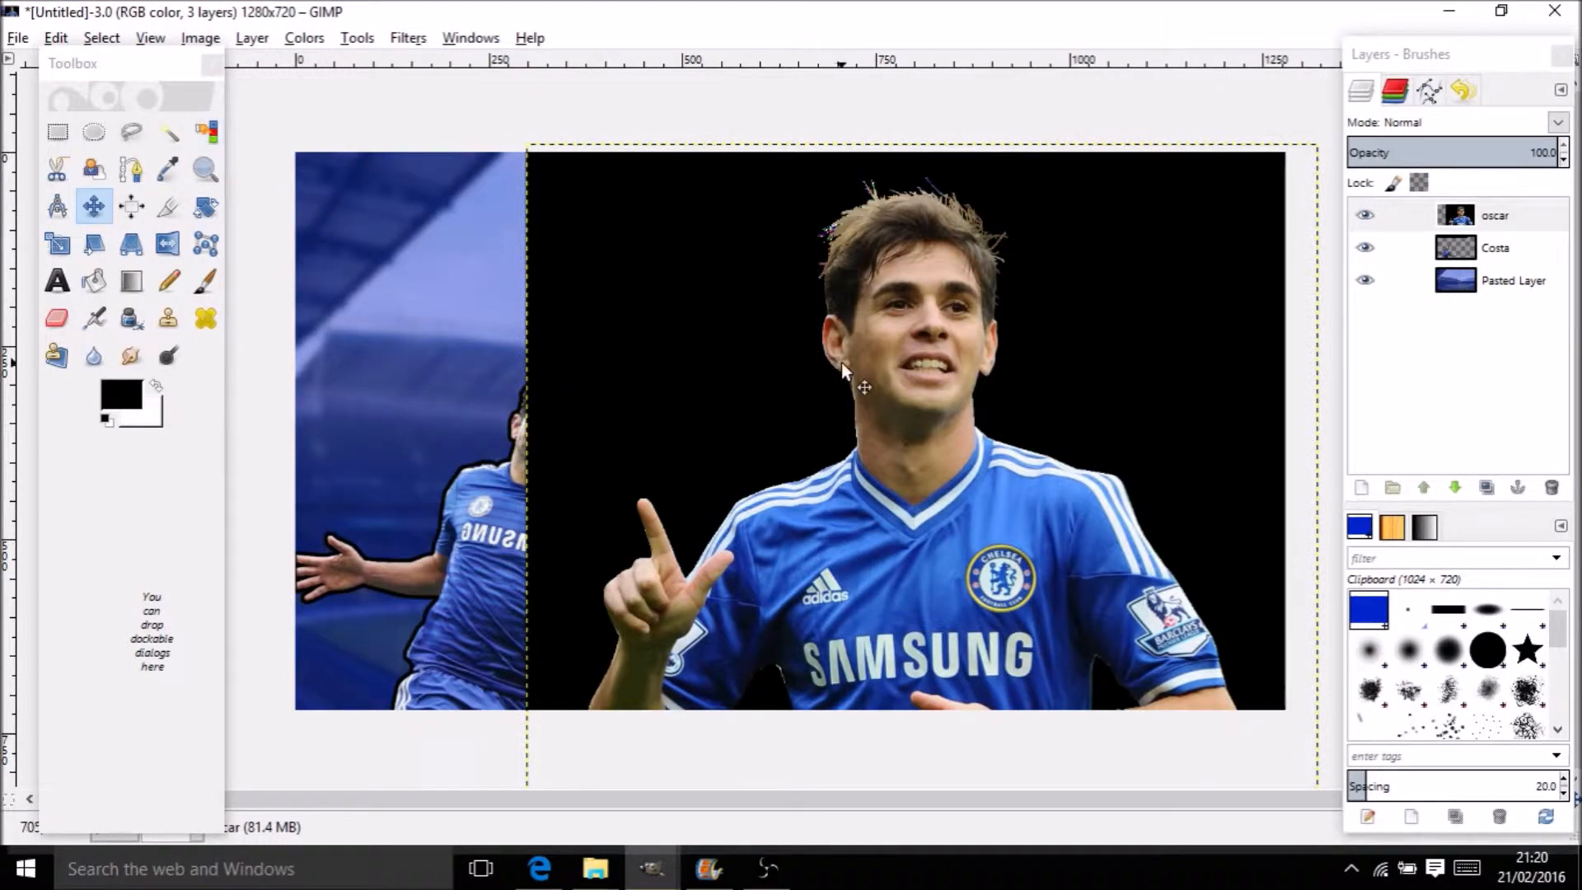
click(206, 132)
Delete Oscar's black background and the leftover dark patch near his arm
click(813, 277)
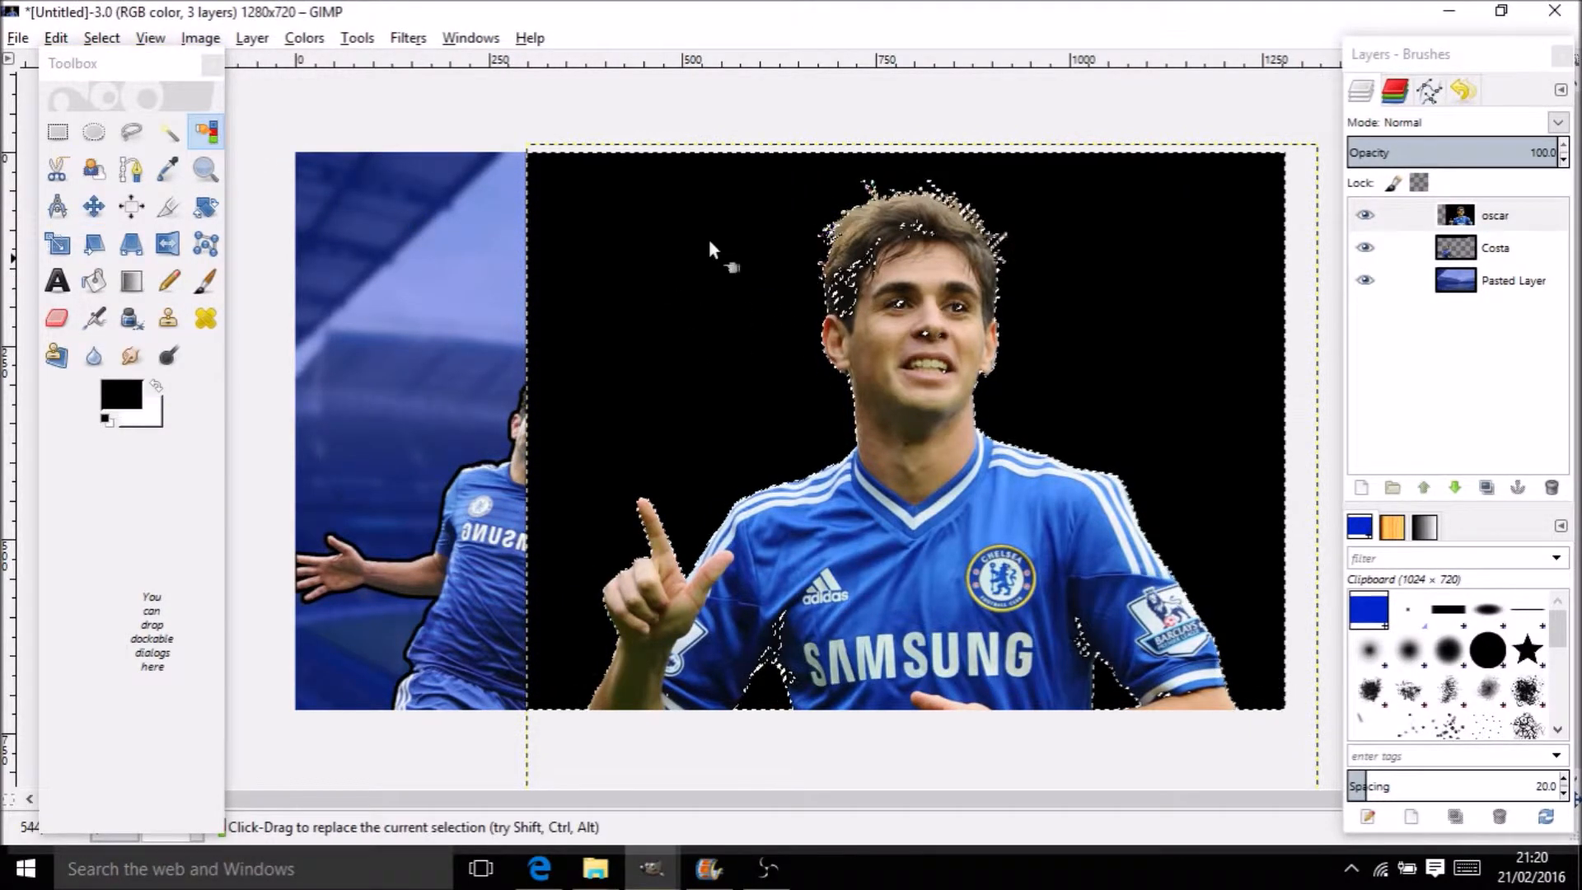
click(168, 132)
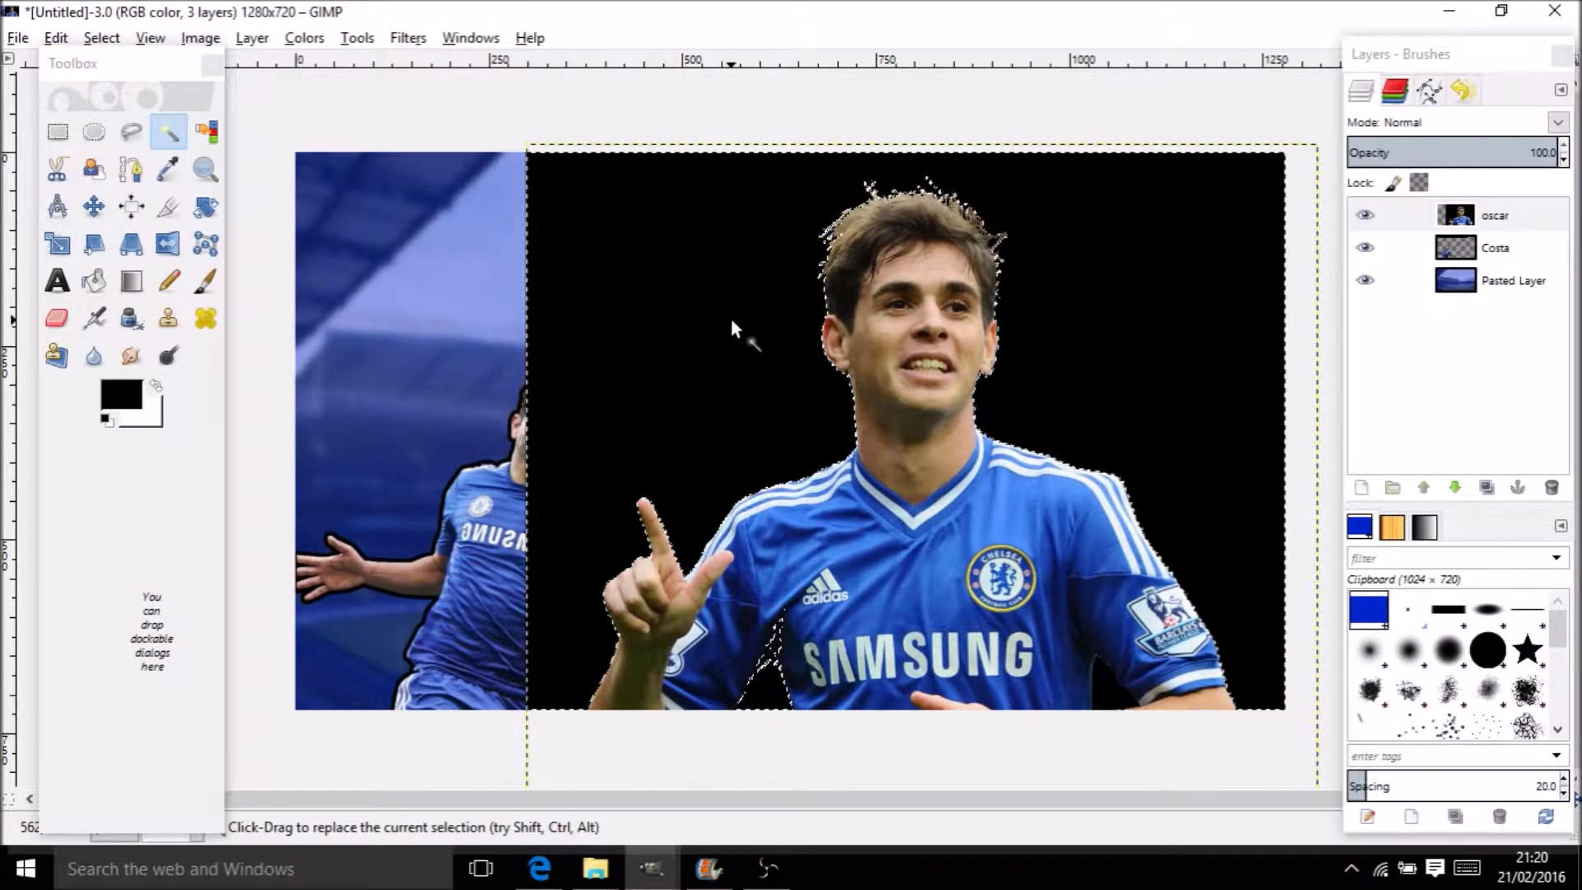
key(Delete)
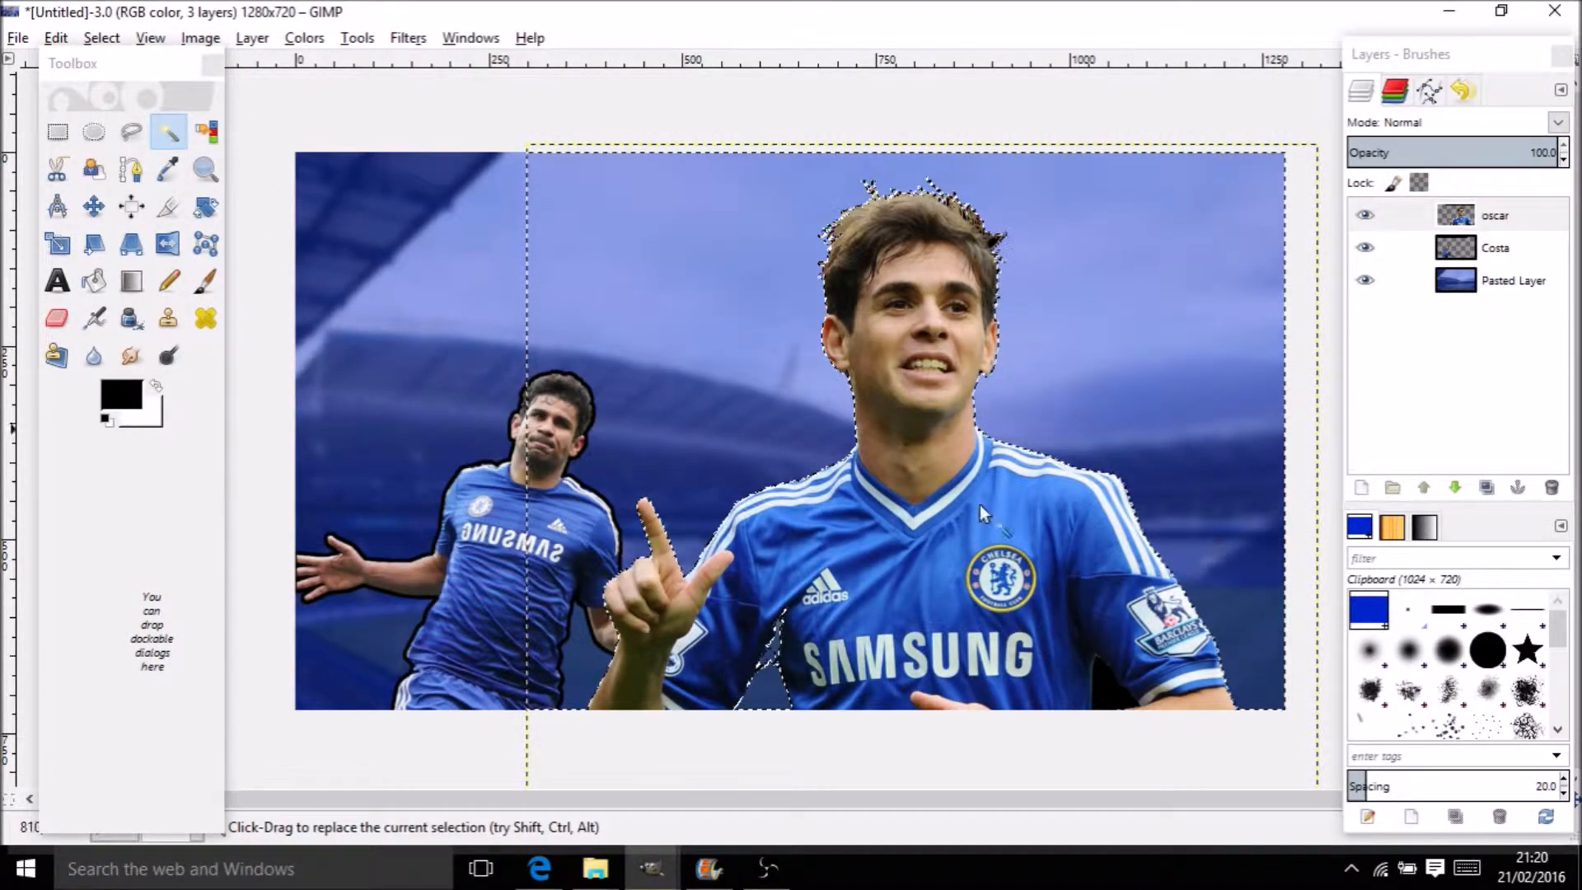
click(1118, 702)
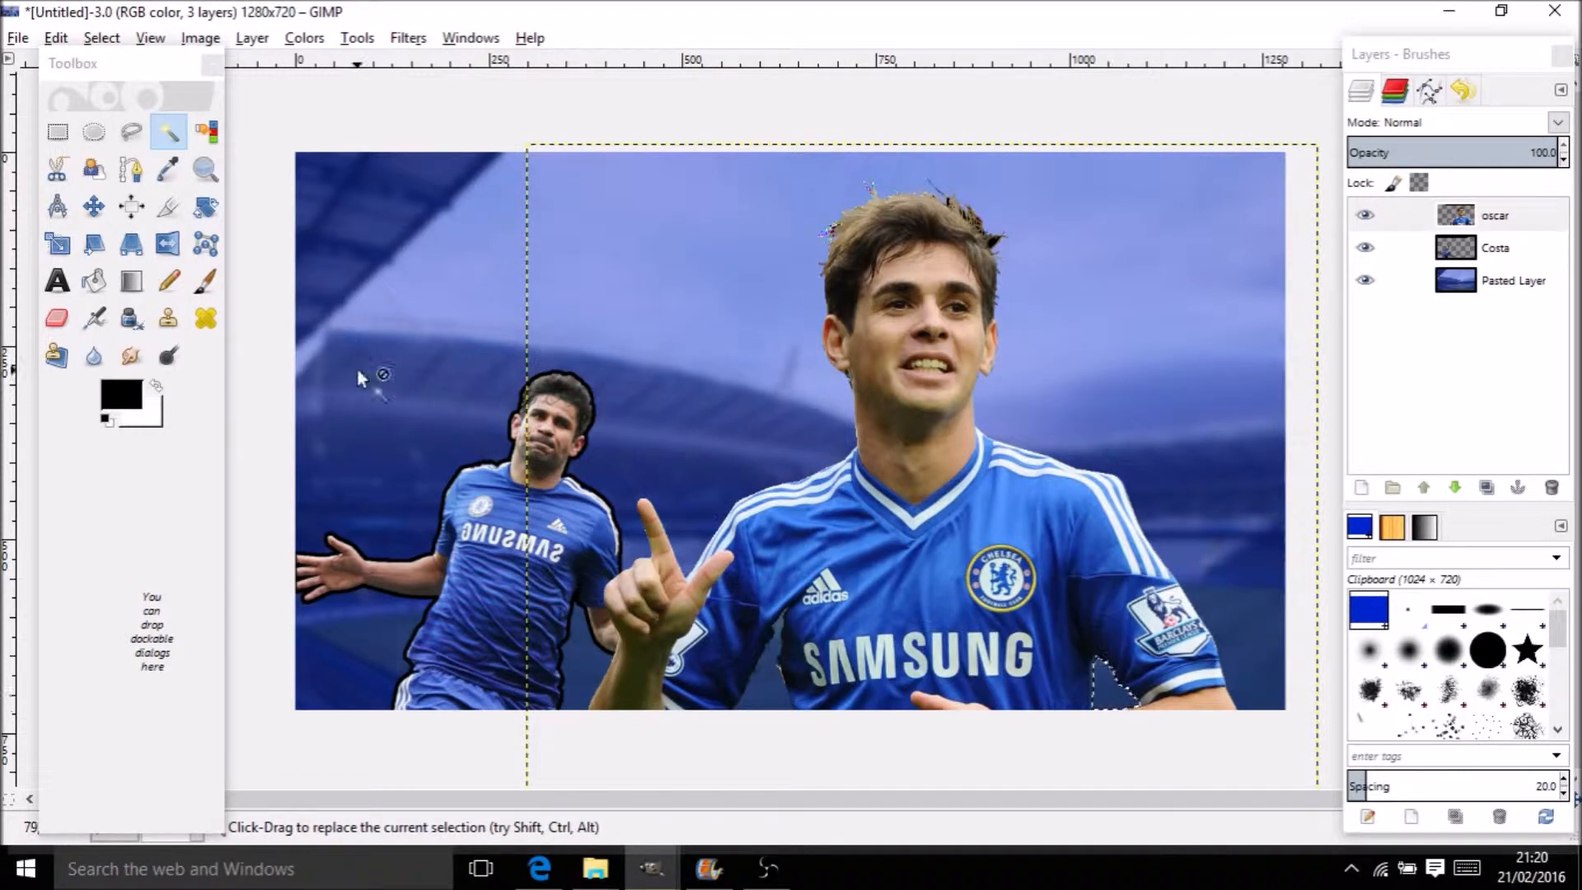
key(Delete)
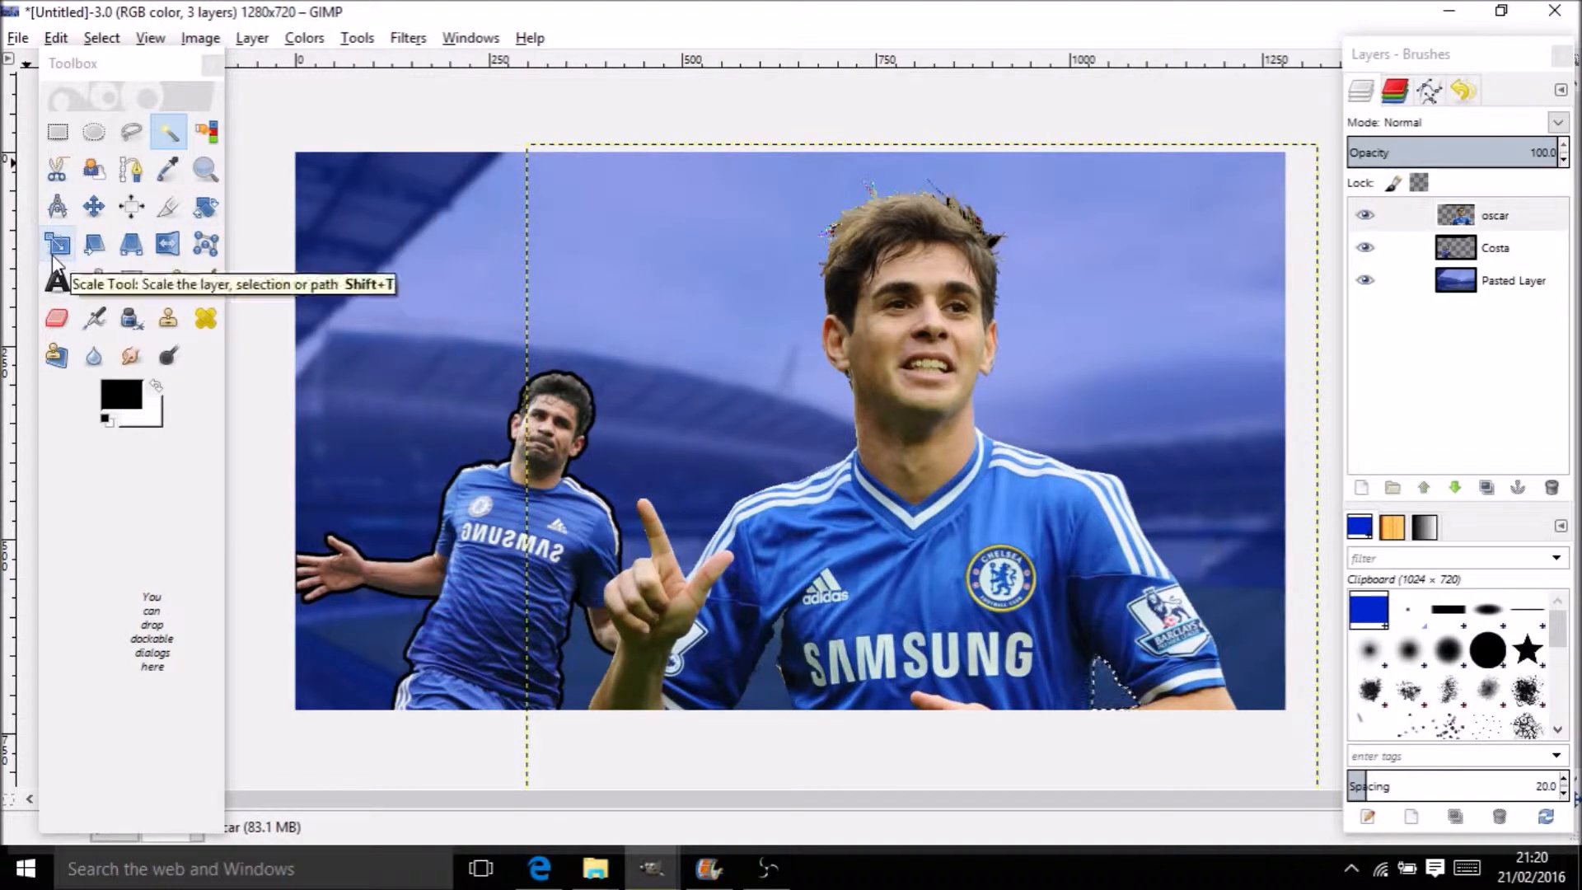
click(52, 255)
Scale the oscar layer down to 540×549 px, discarding the stray transformation layer
click(885, 531)
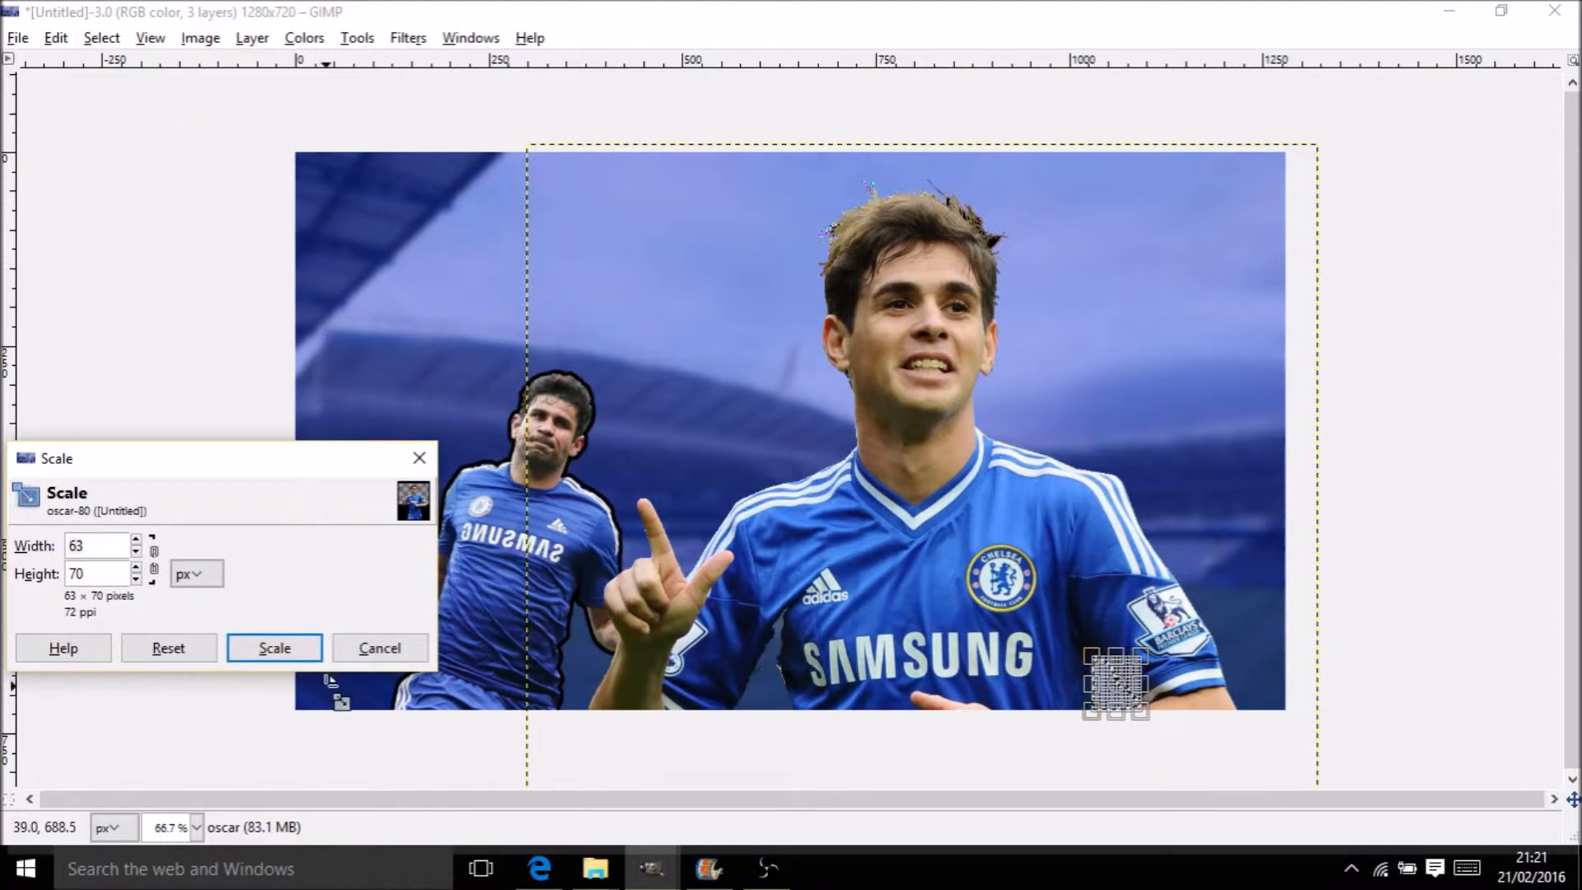
click(274, 647)
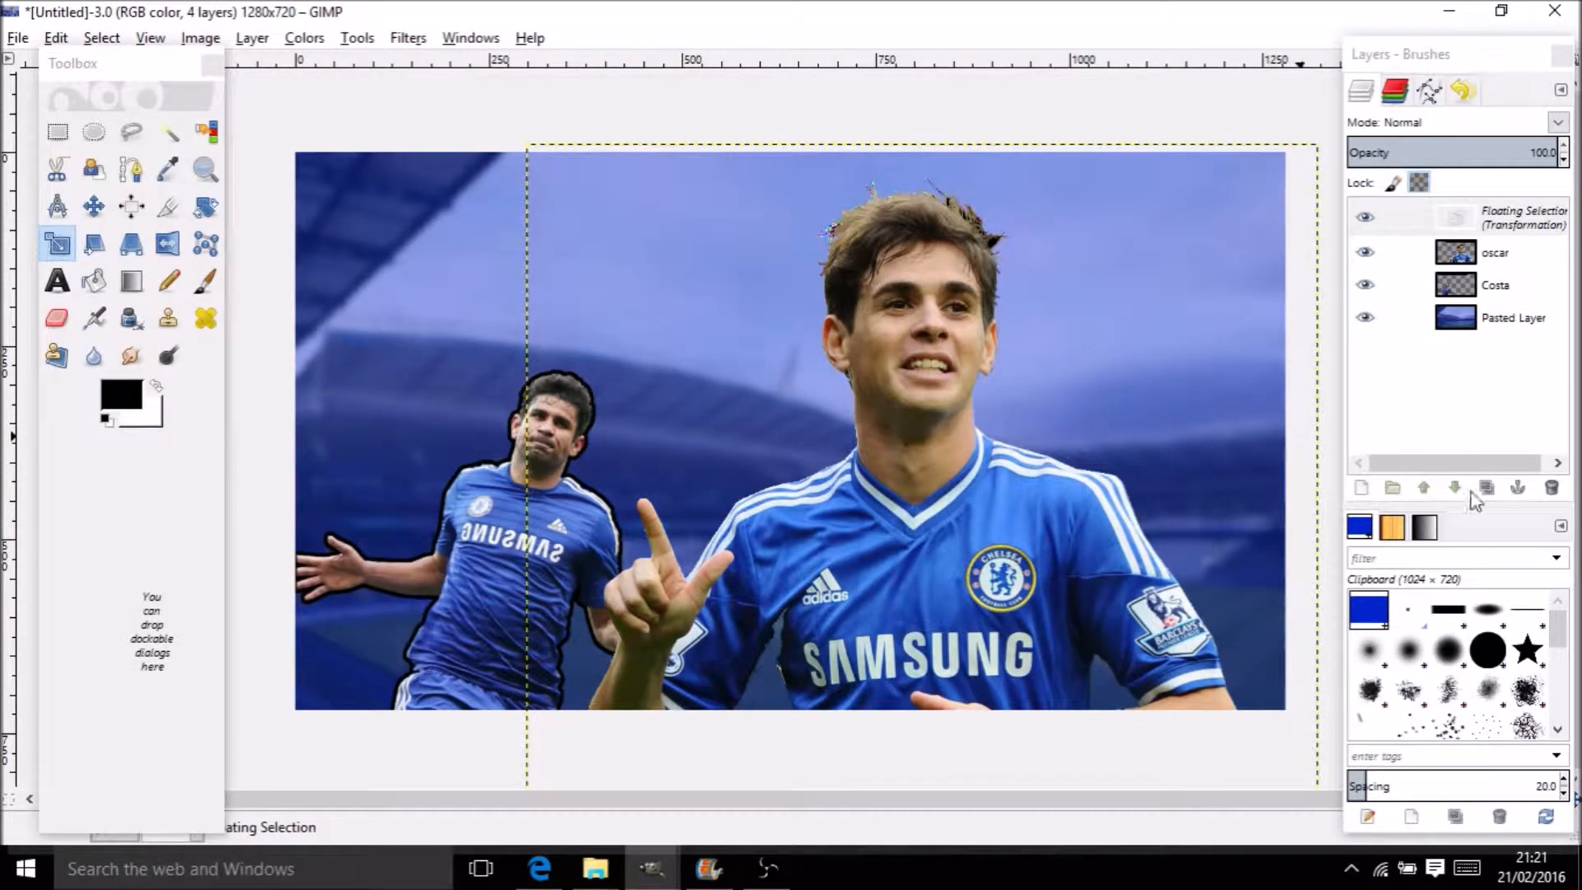
click(1552, 487)
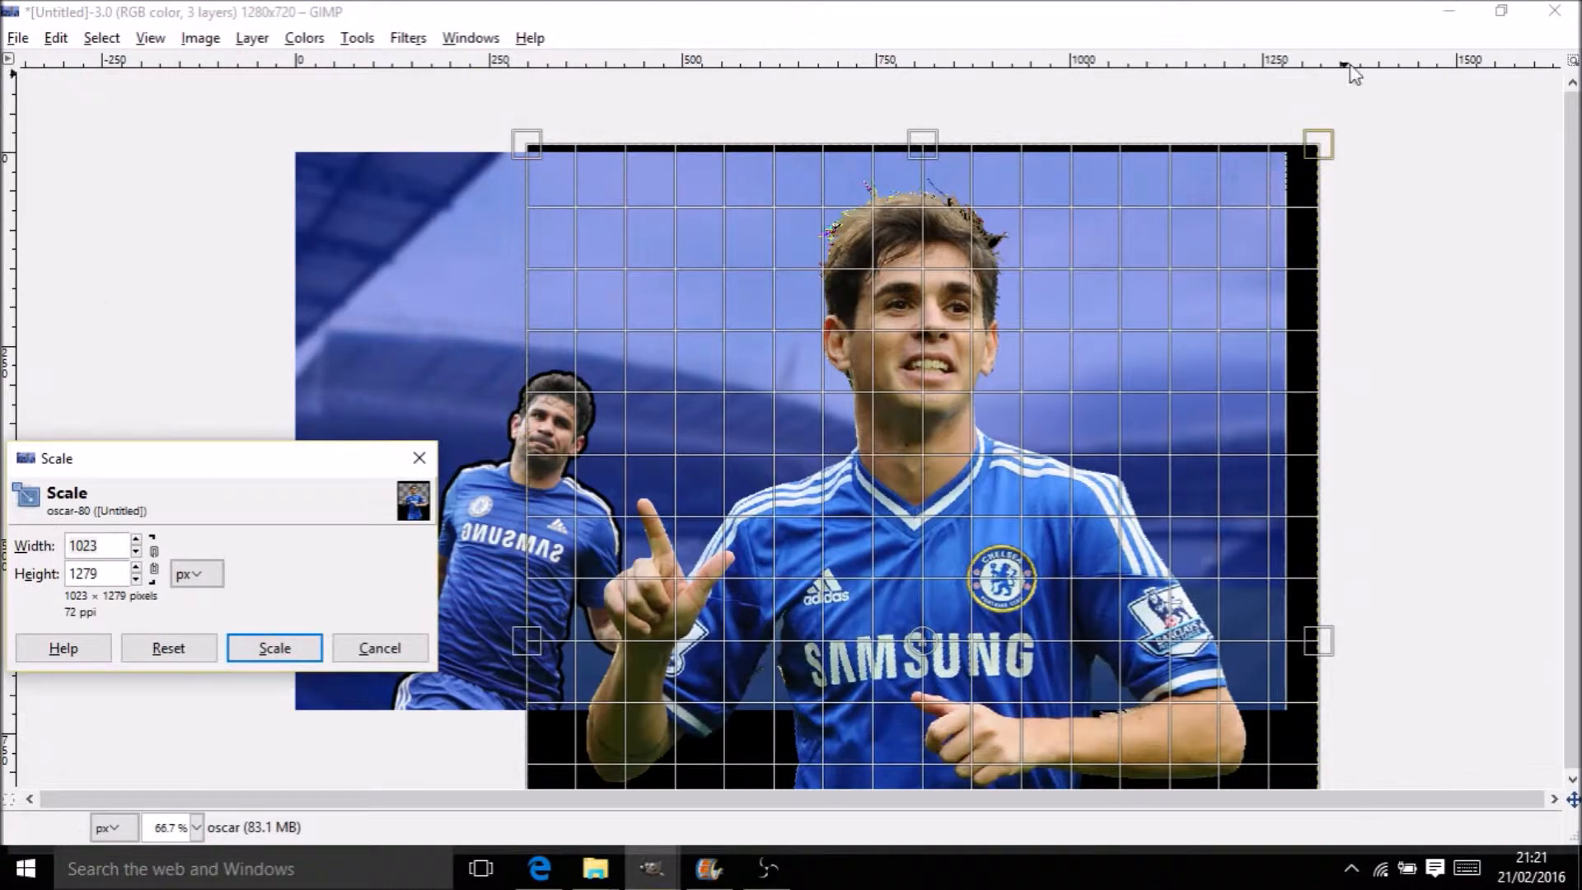
drag(1318, 131, 975, 537)
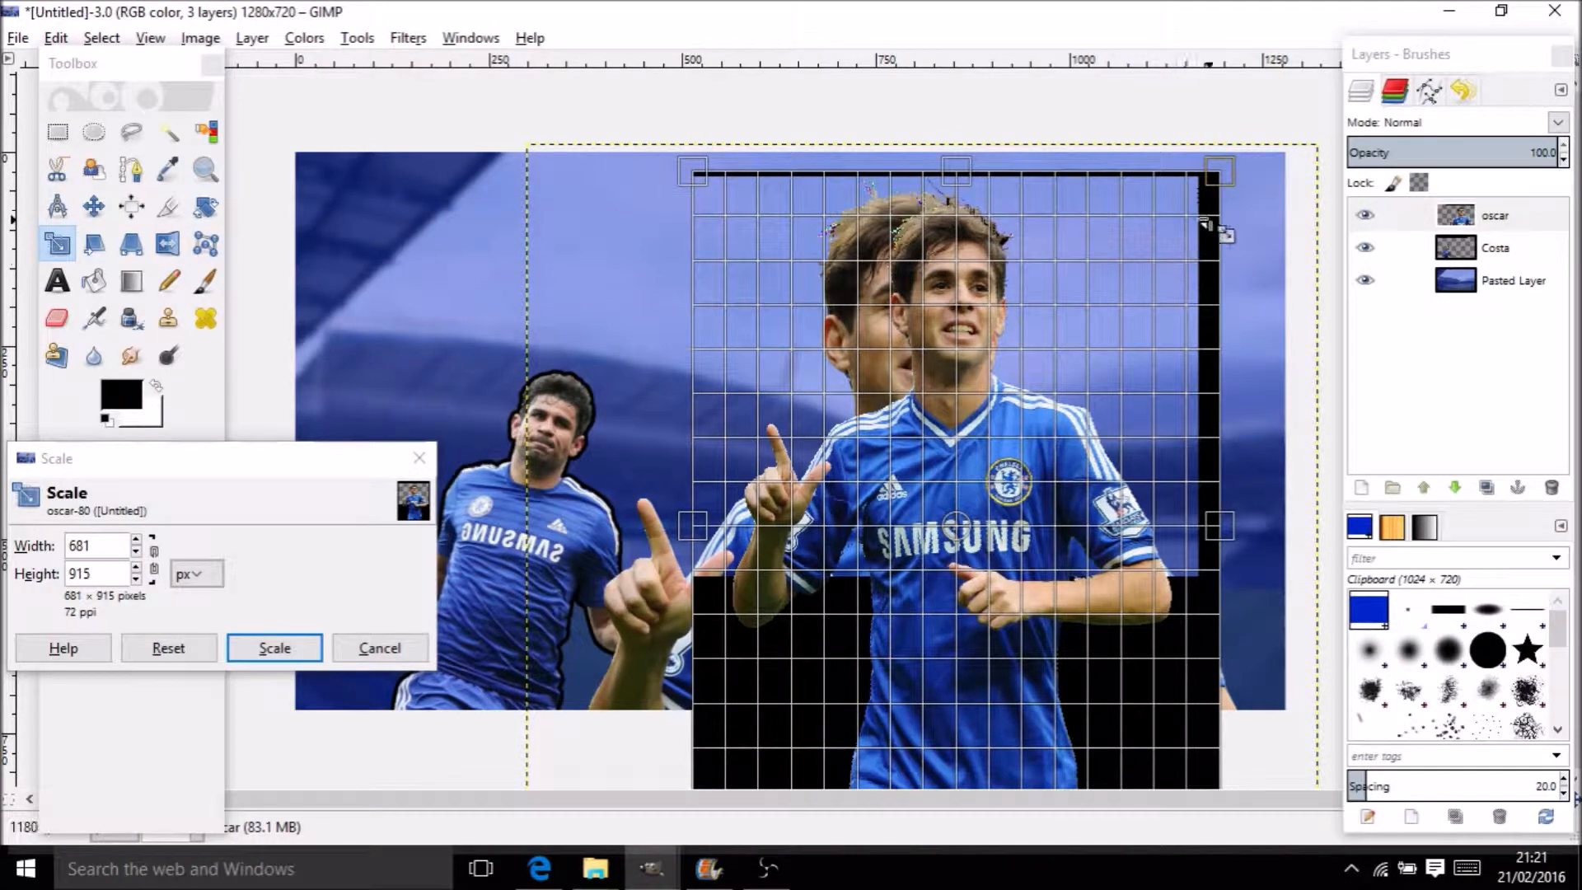
drag(1219, 175, 1174, 314)
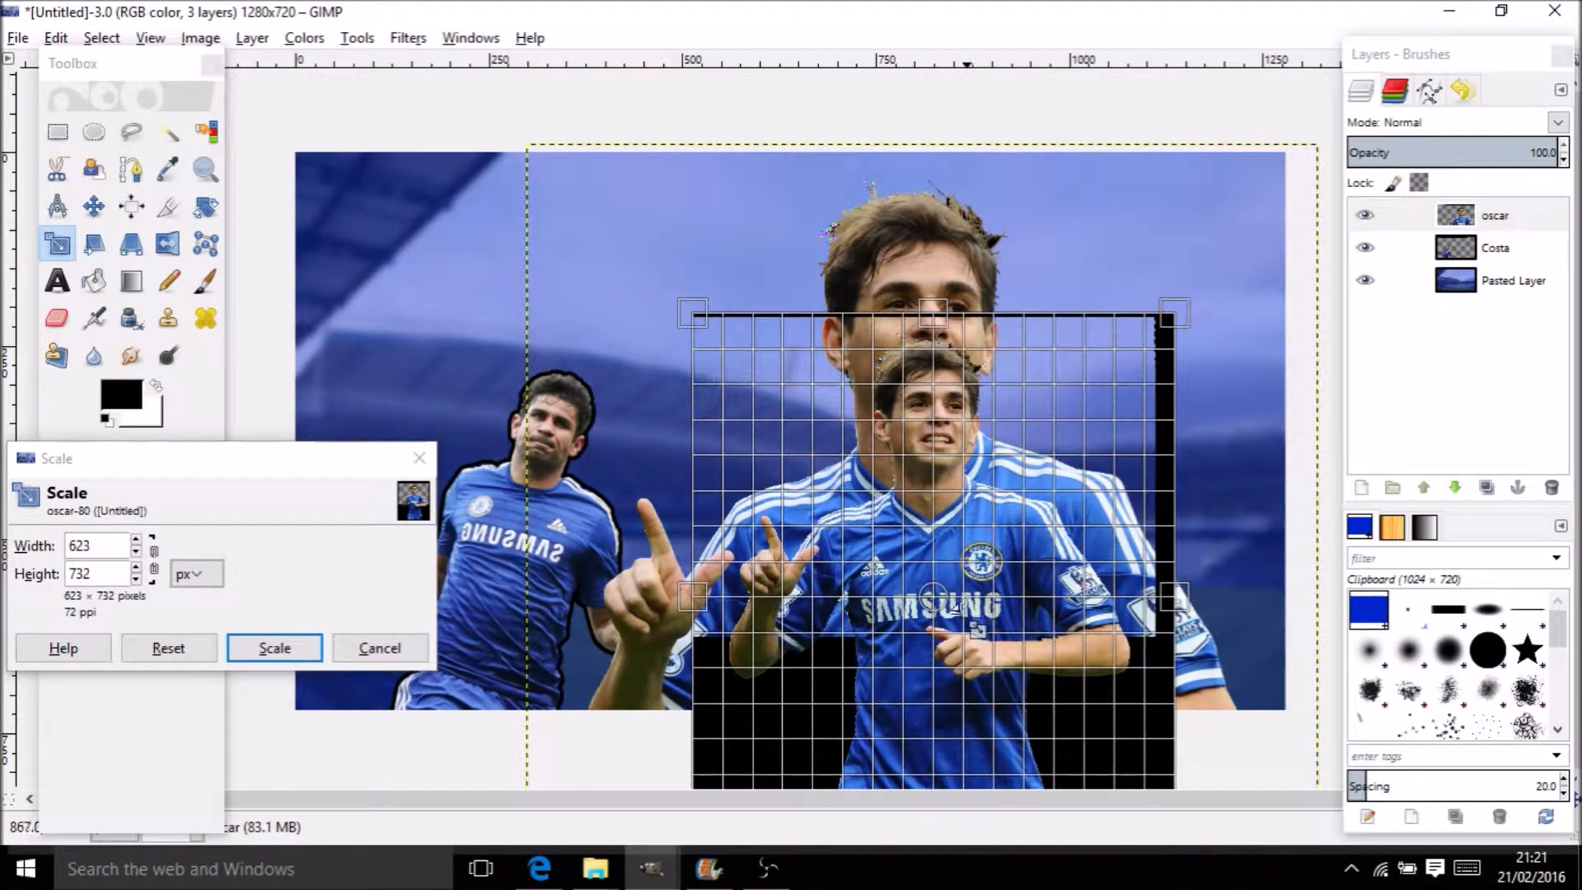
drag(944, 618, 716, 519)
drag(945, 215, 912, 307)
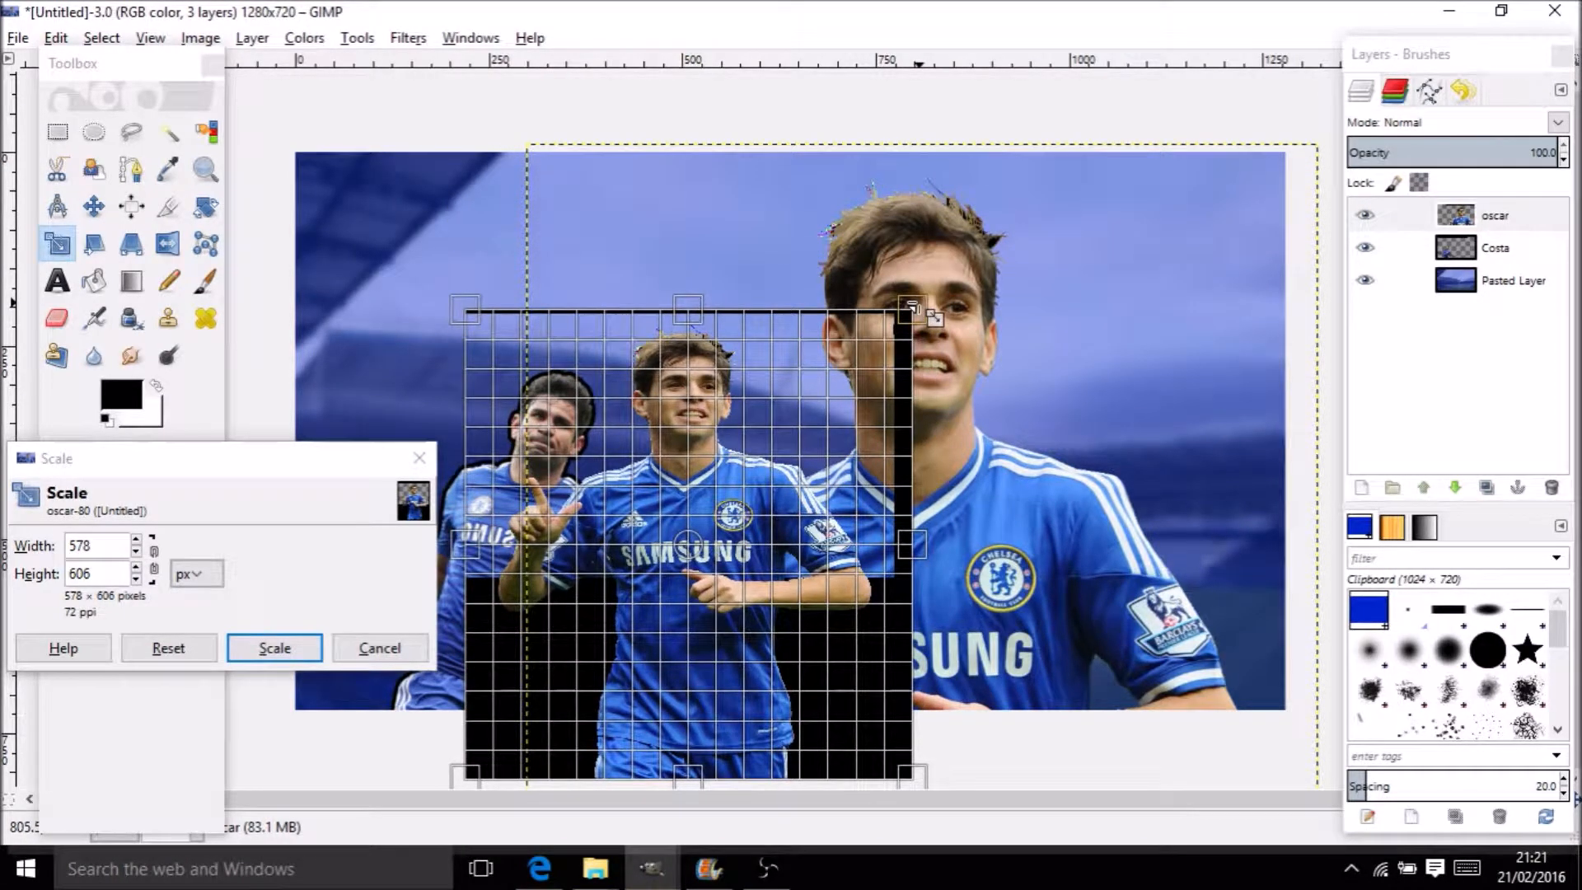
drag(912, 309, 884, 355)
drag(690, 587, 803, 550)
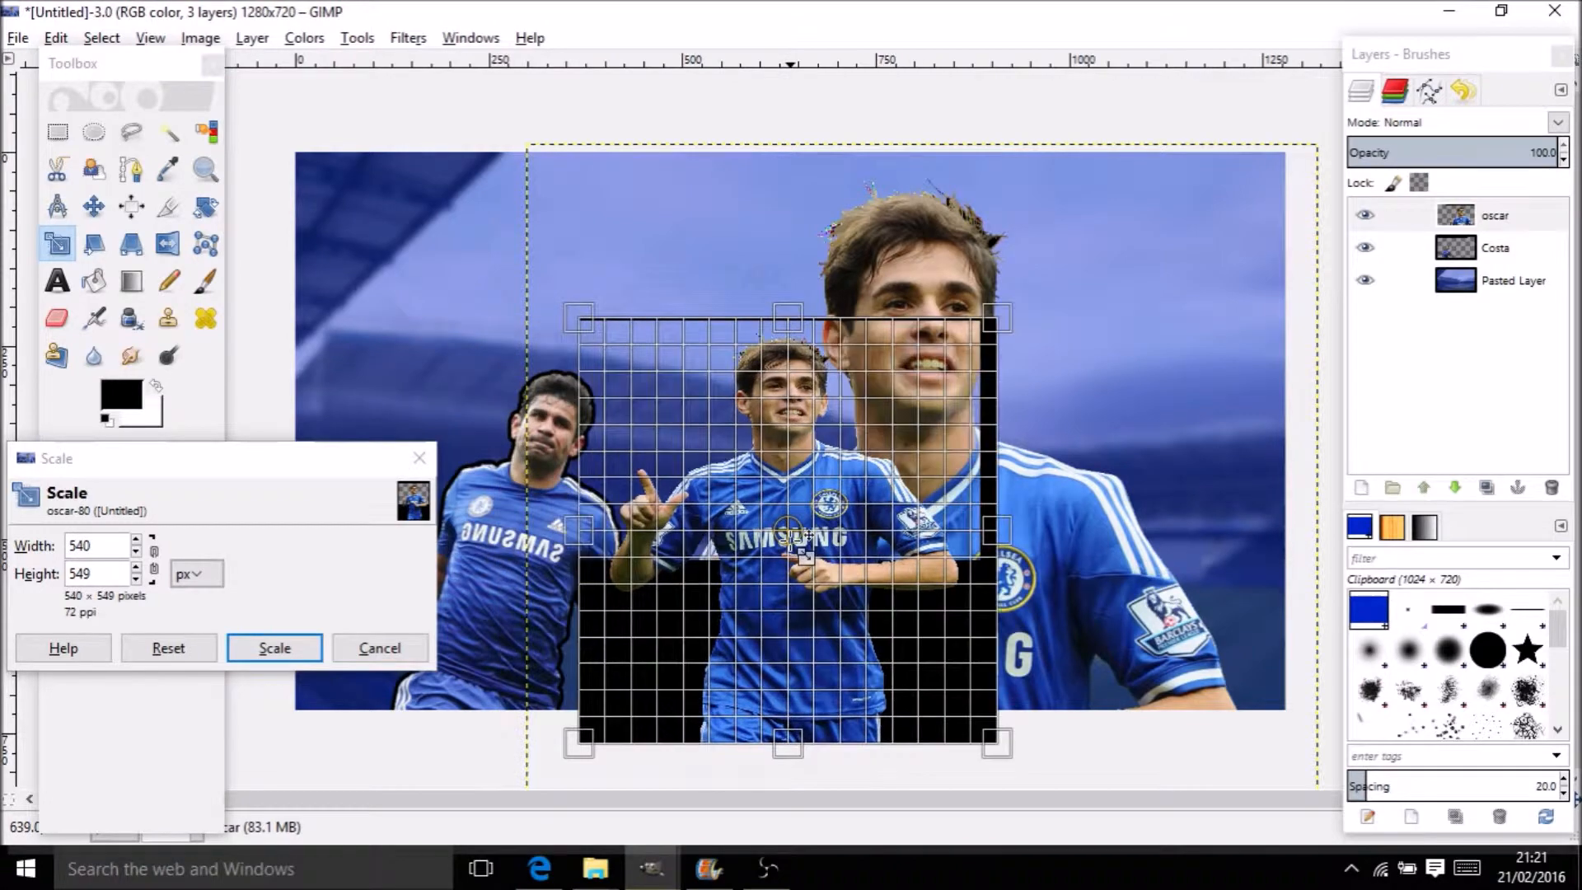
click(256, 648)
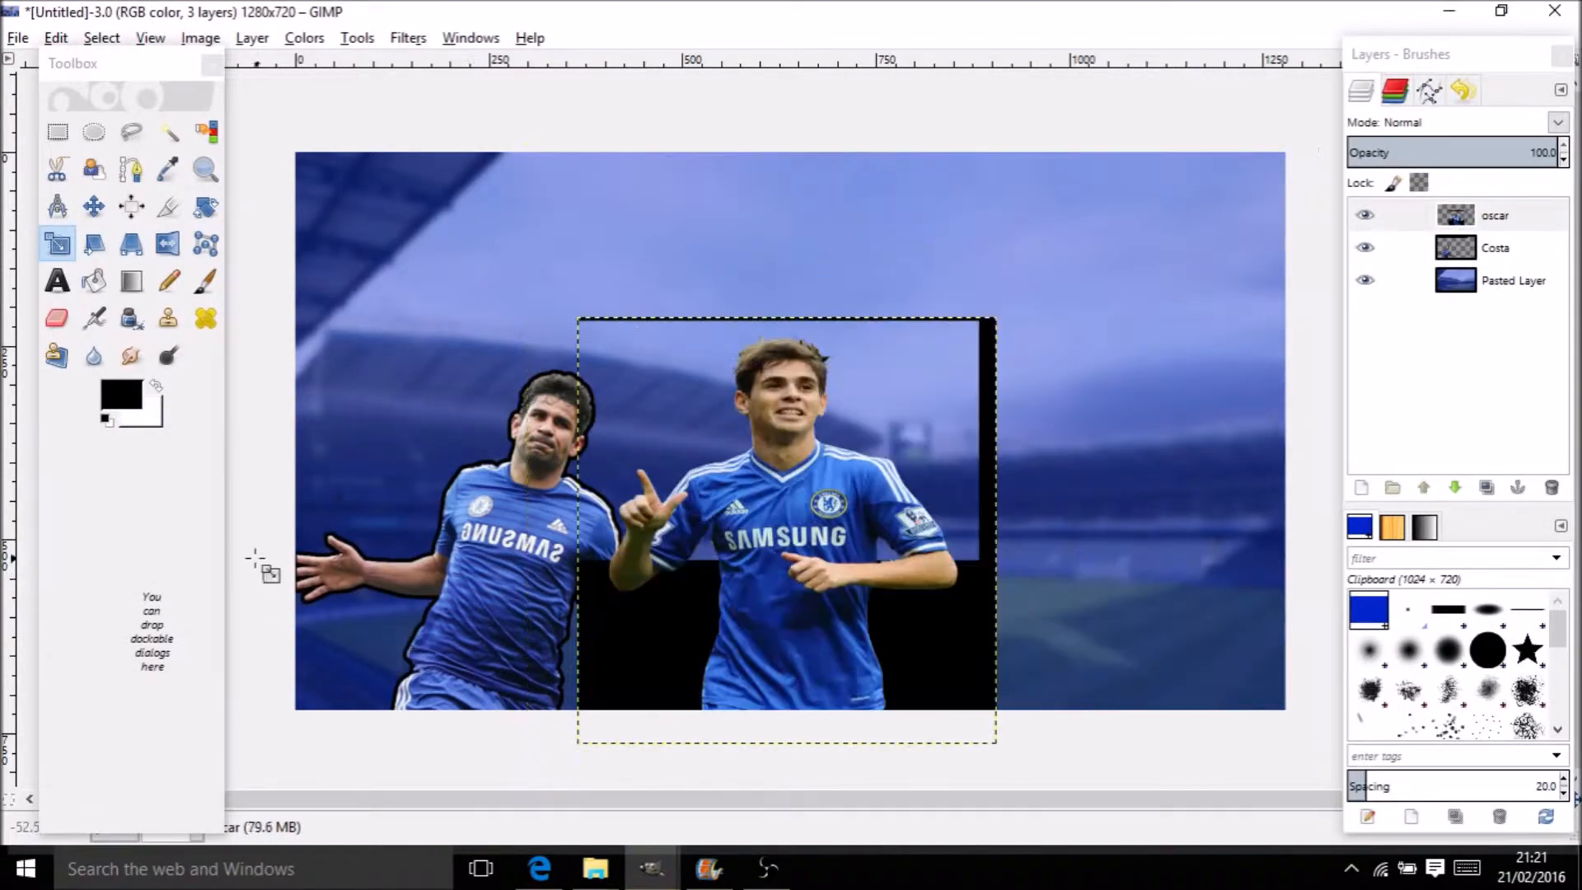
Move Oscar to the right side of the thumbnail
click(93, 207)
drag(782, 539, 1041, 550)
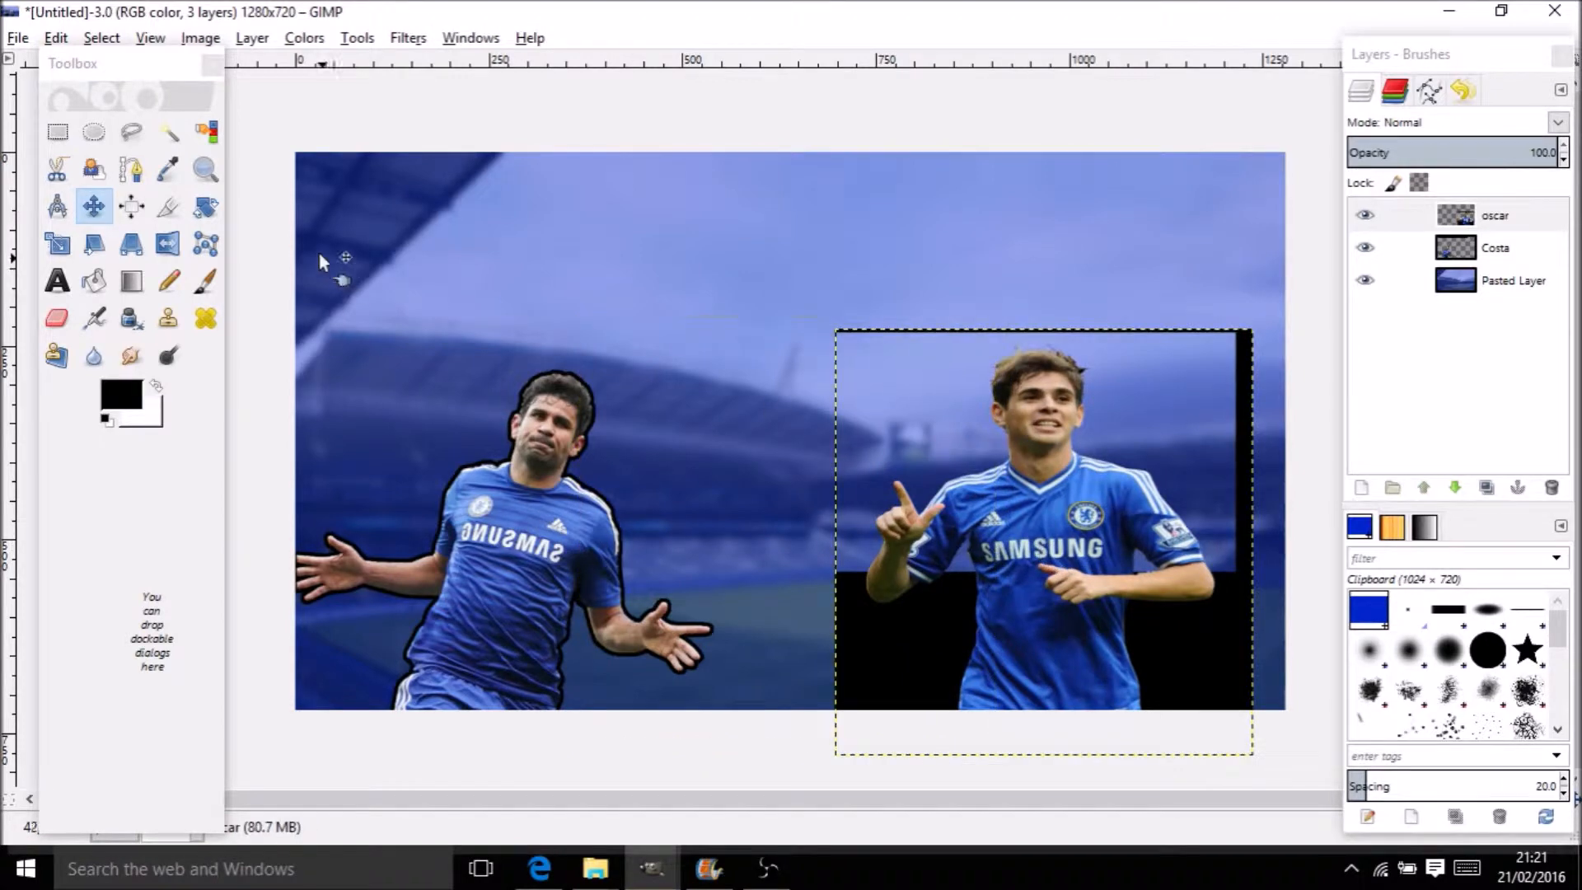
click(169, 132)
Delete the black patches on the left and right of Oscar
click(910, 637)
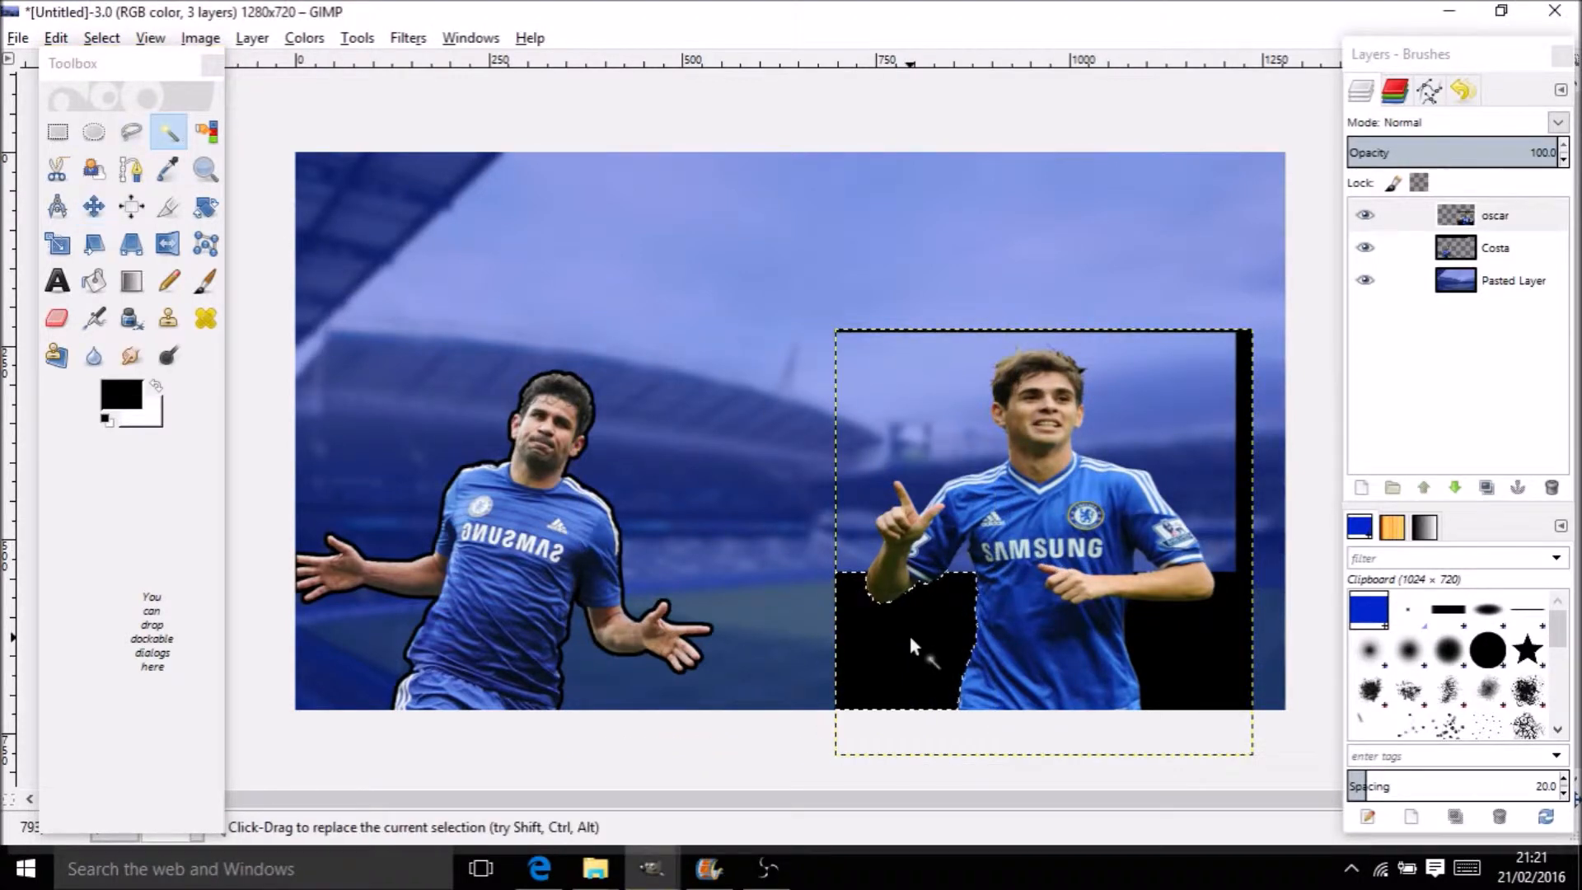
key(Delete)
click(1147, 618)
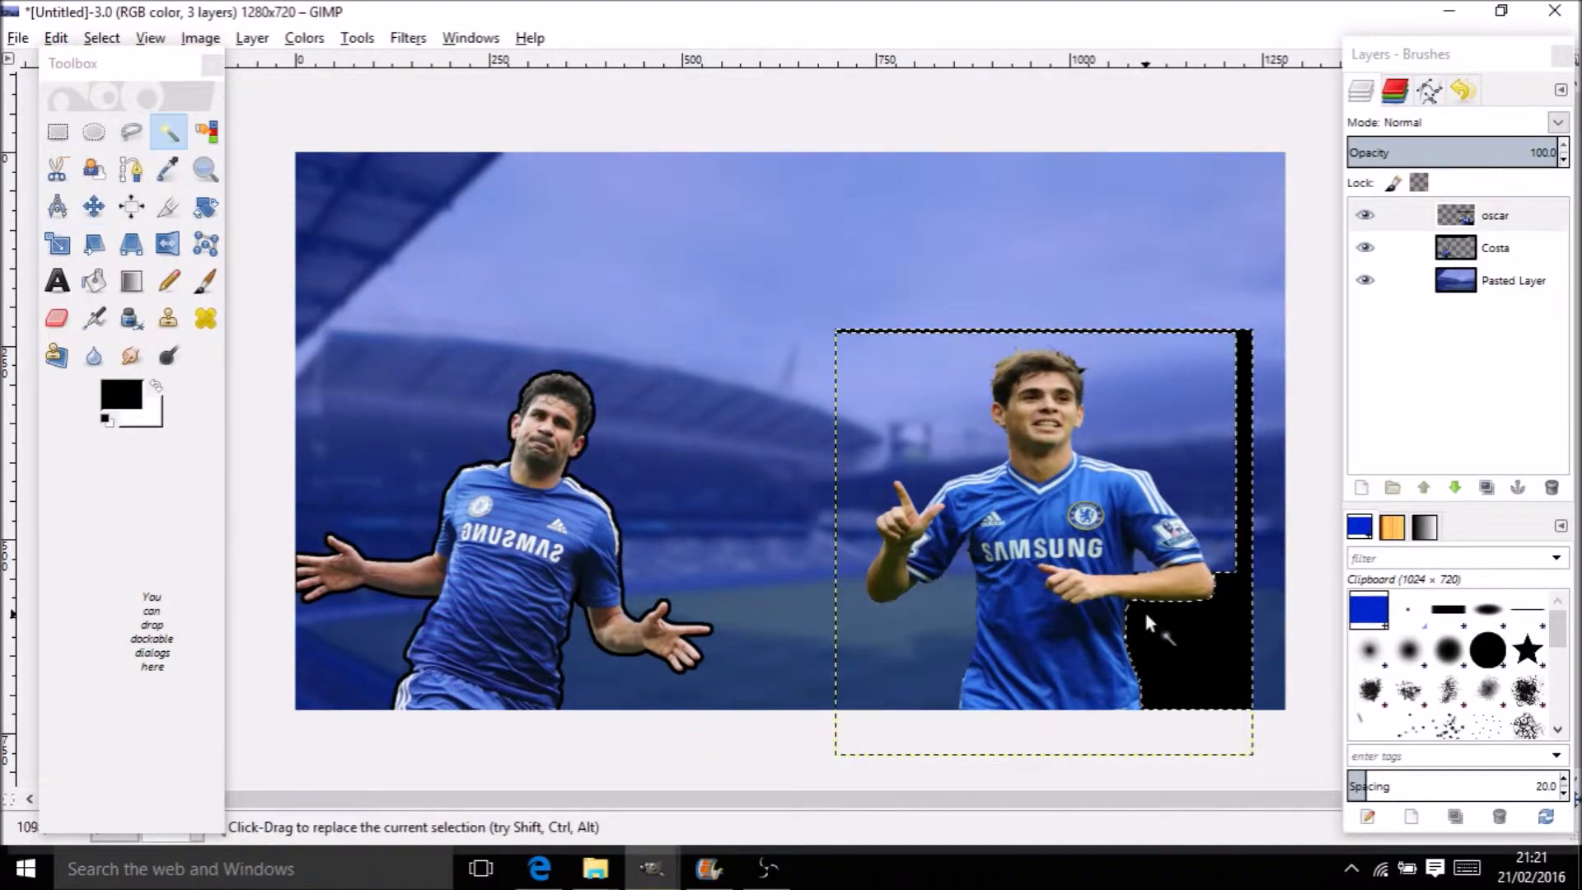
key(Delete)
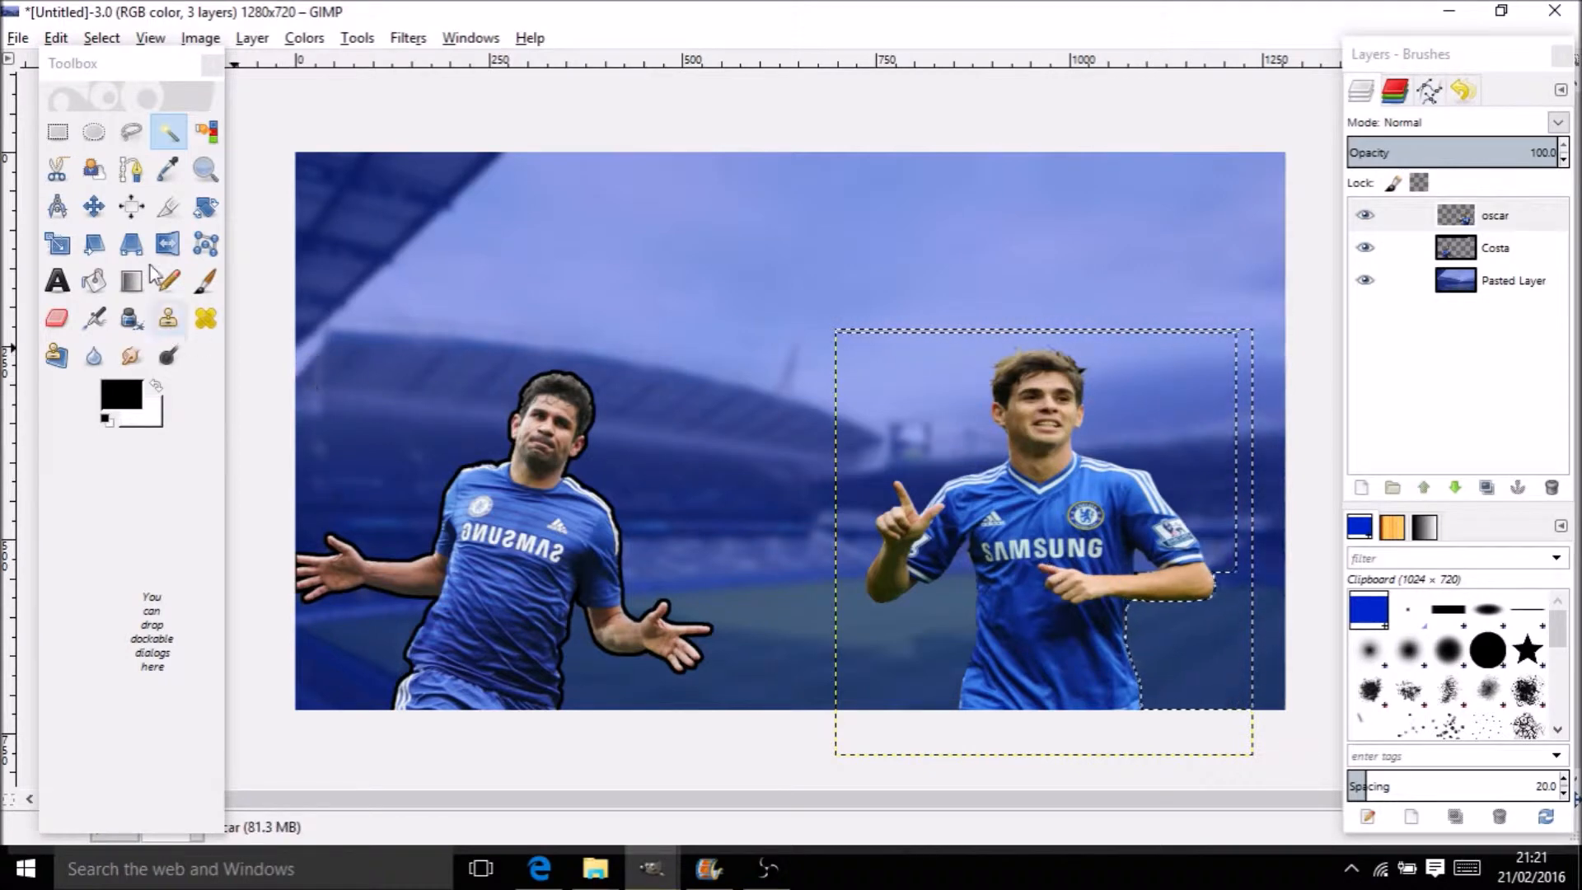
Narrow the oscar layer to about 496×550 px, discarding the leftover floating layer
click(93, 206)
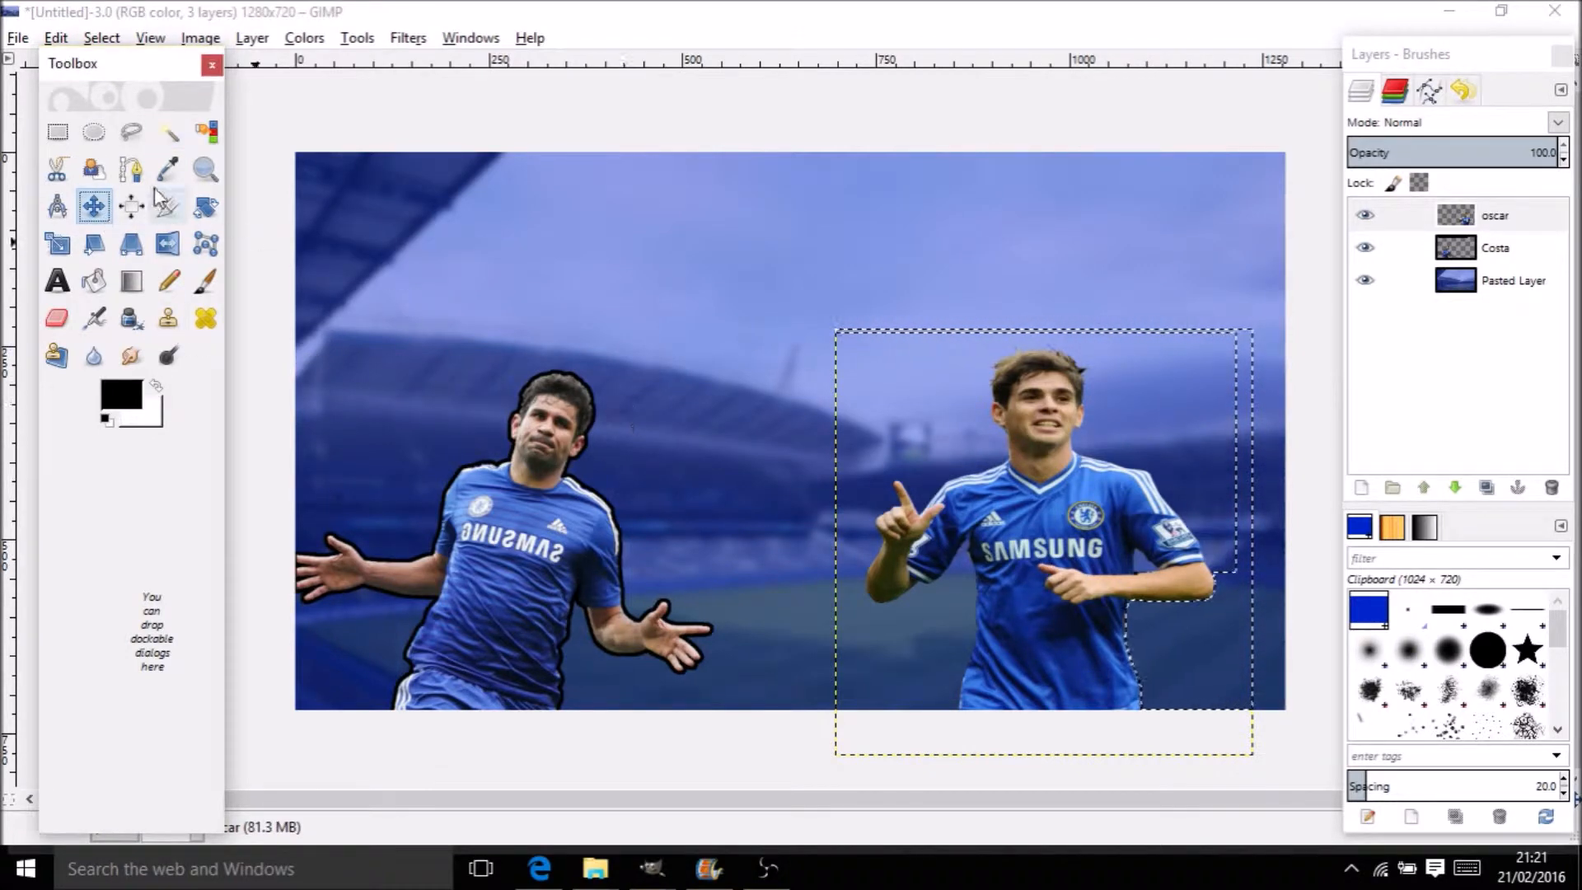
click(64, 253)
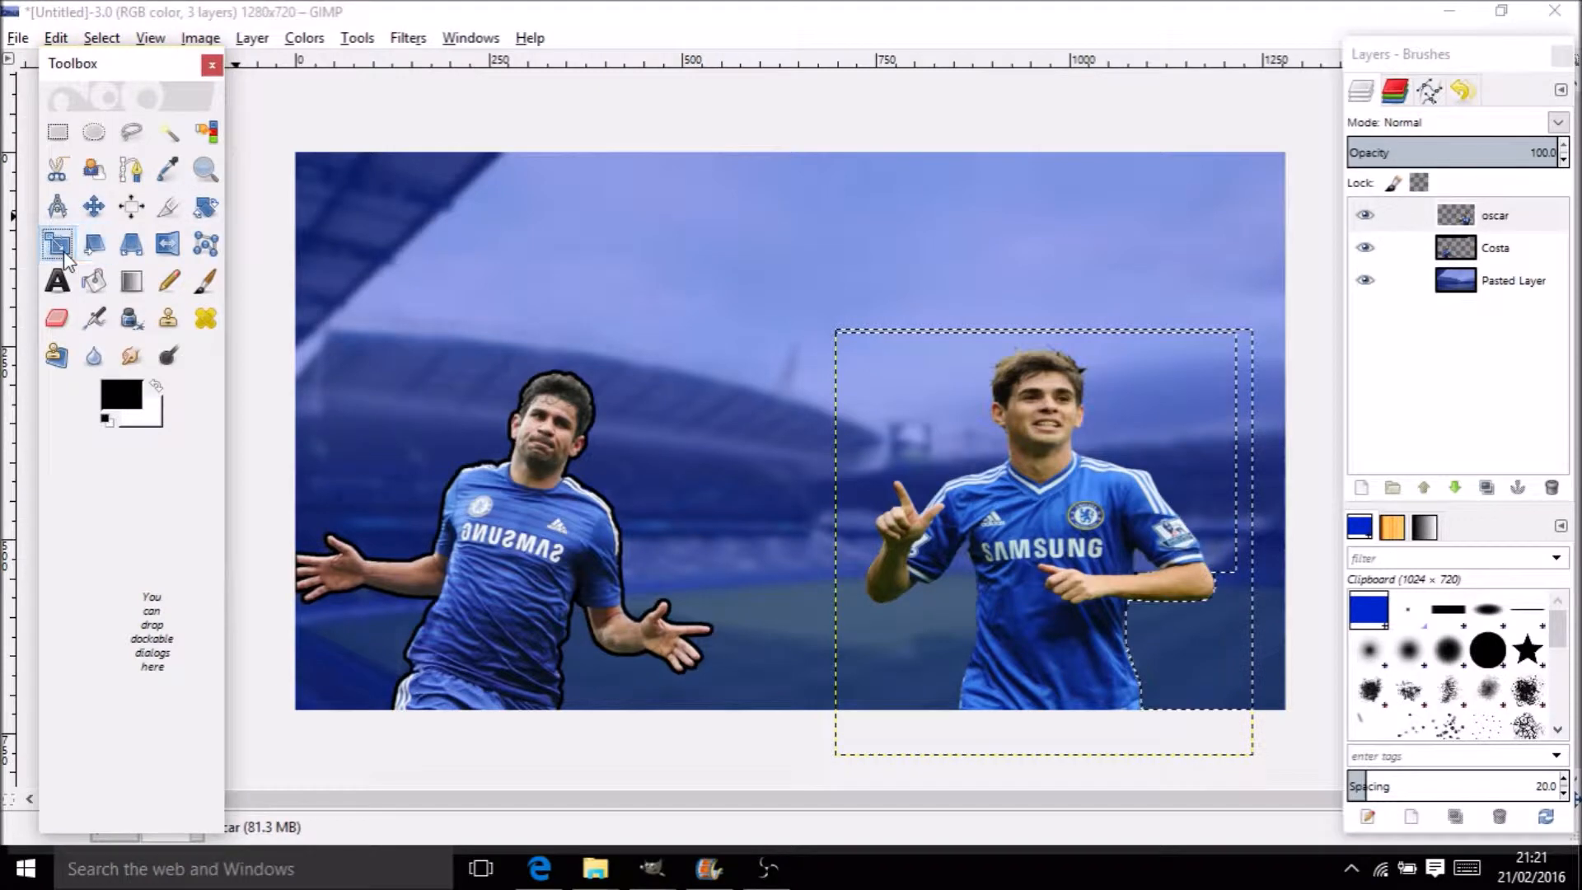
click(847, 431)
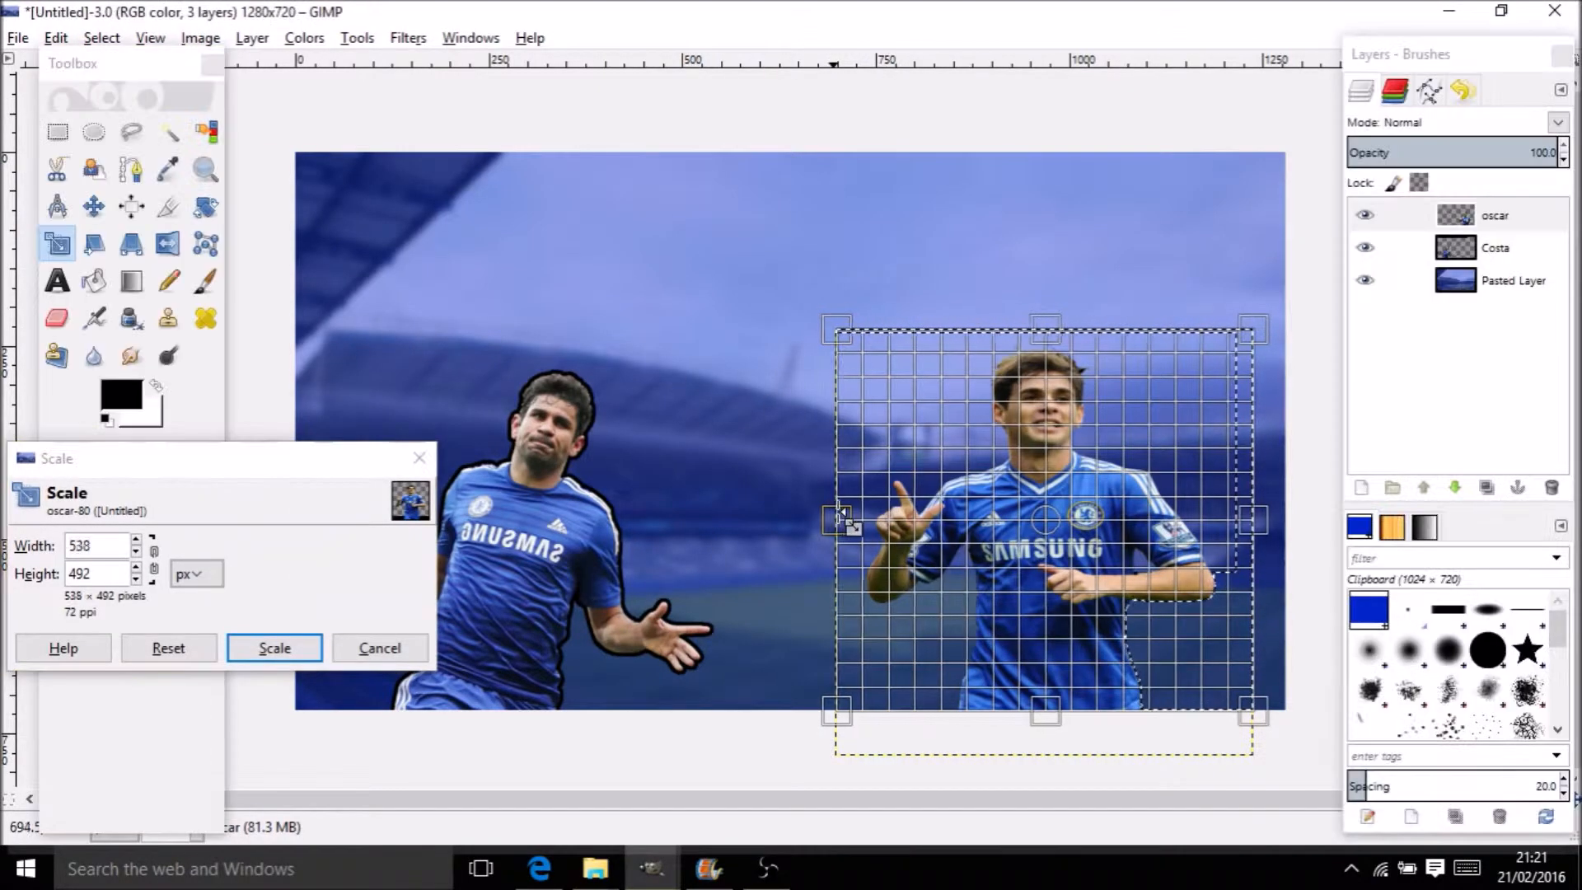
drag(837, 519, 852, 519)
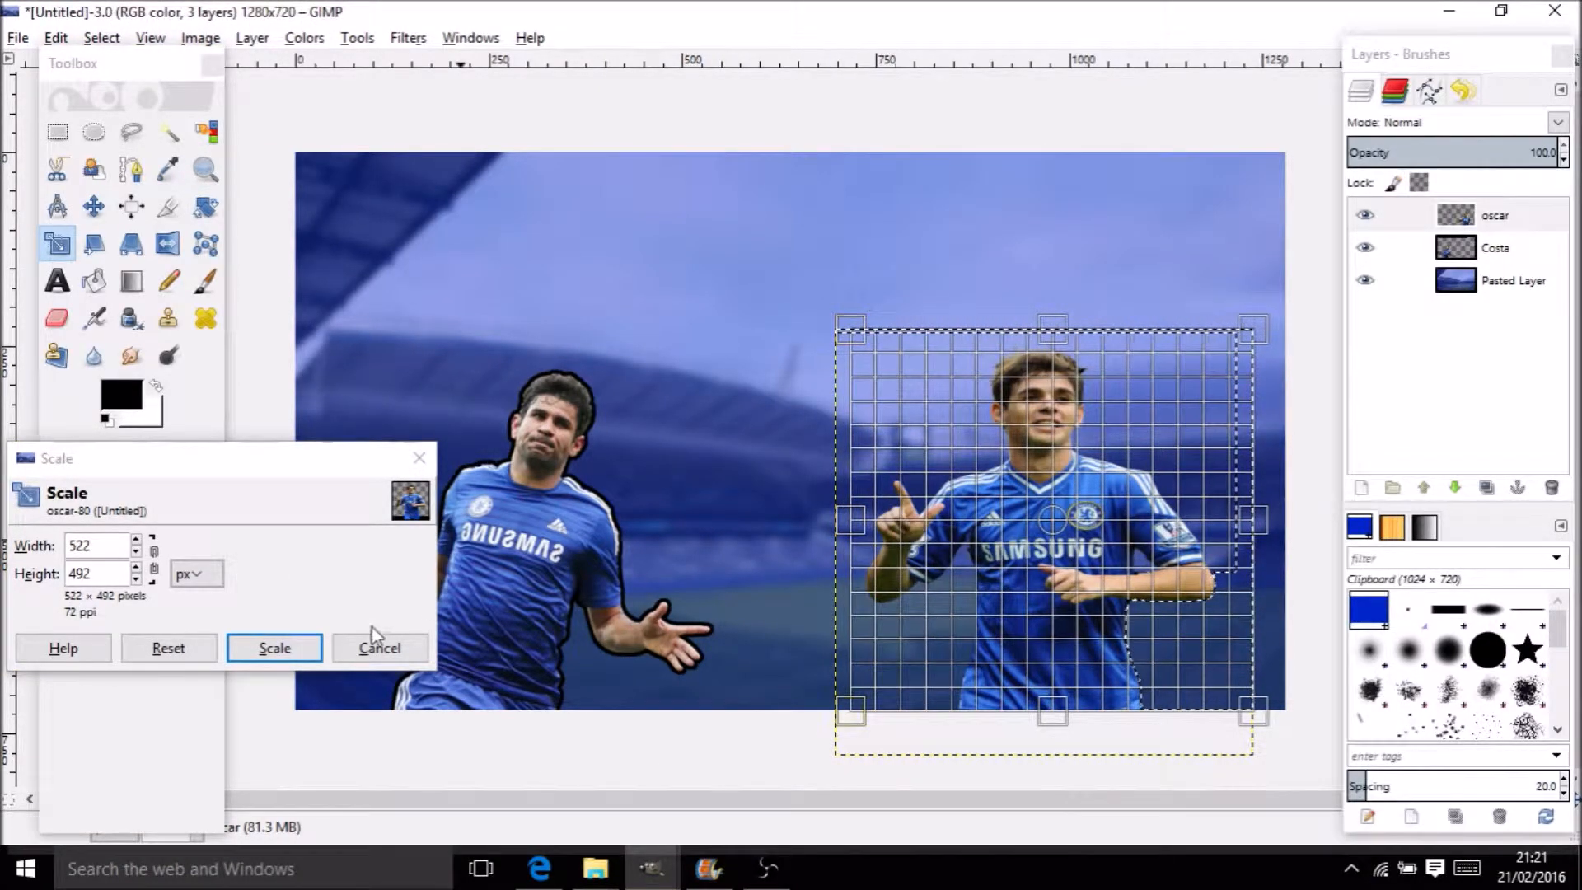
click(301, 646)
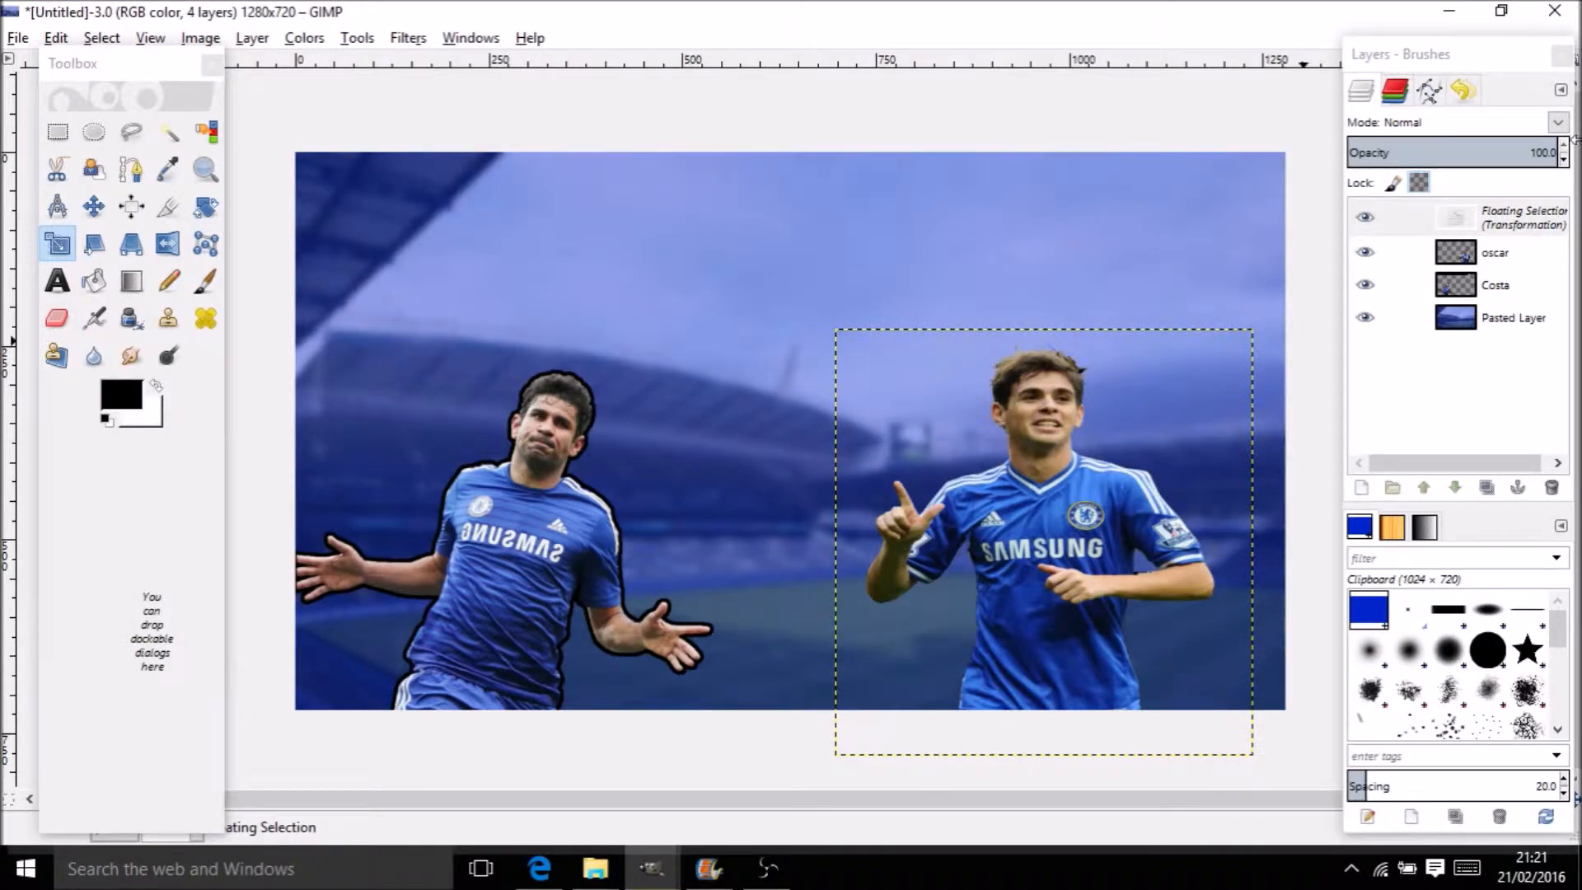
click(1552, 487)
click(848, 570)
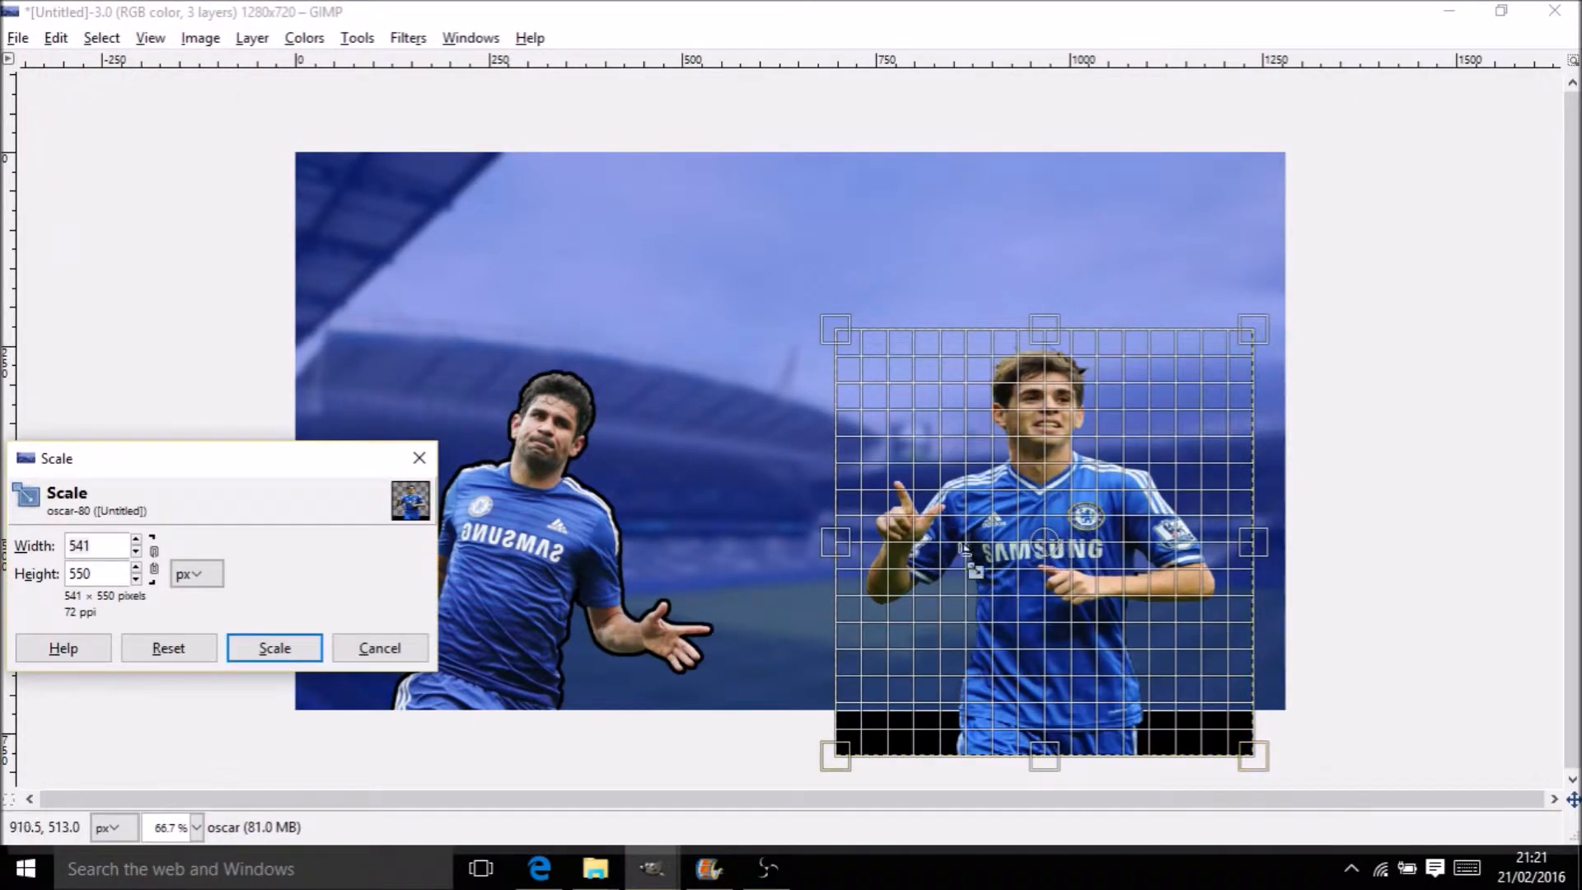
drag(834, 546, 865, 546)
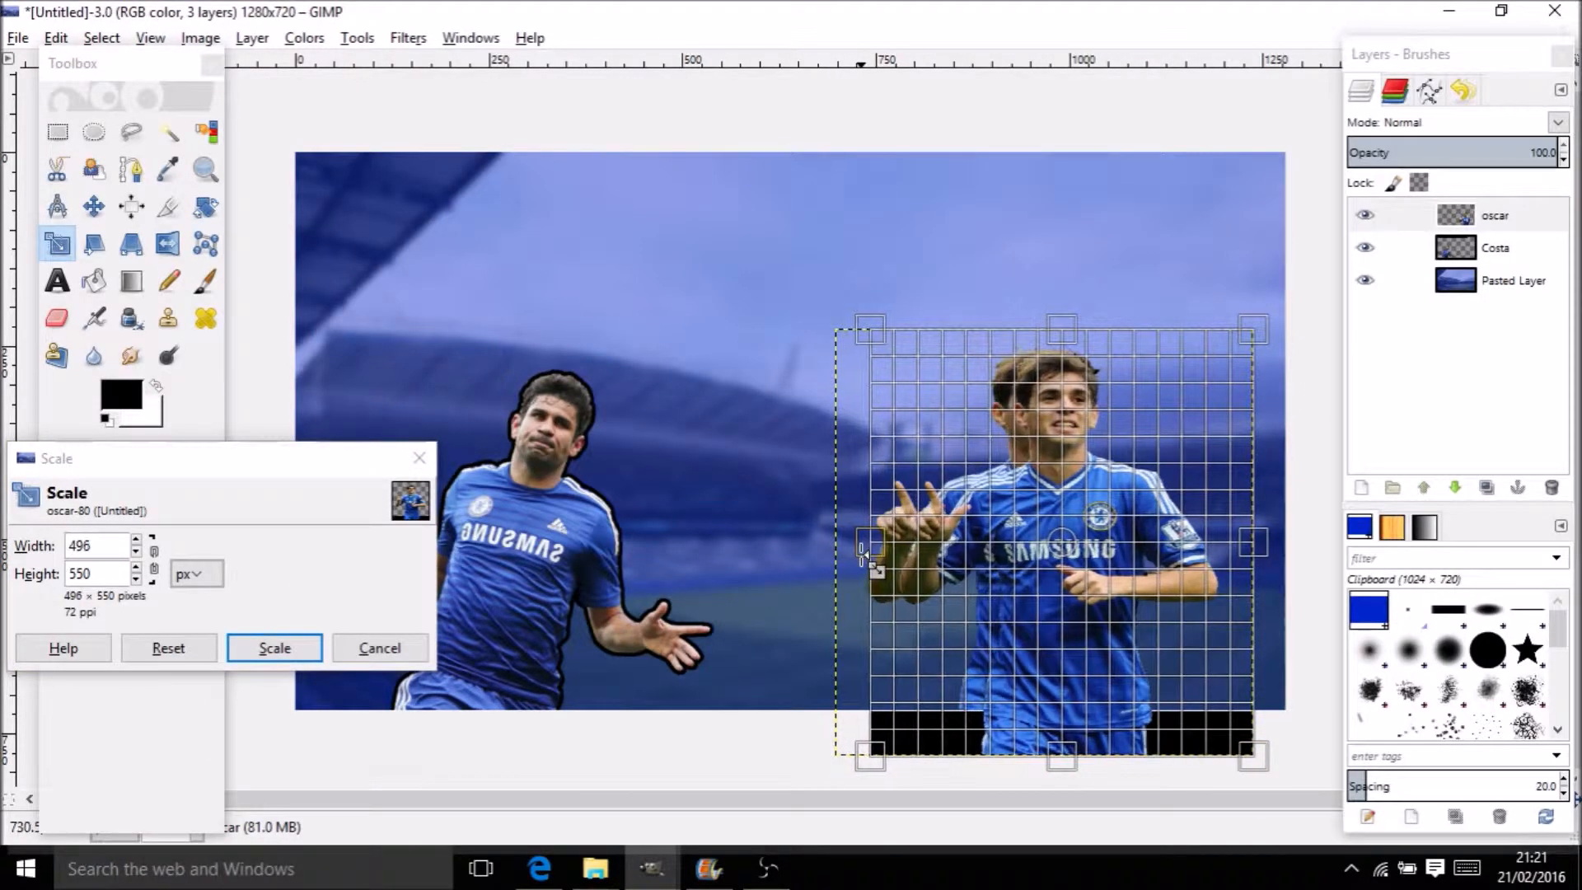
click(264, 649)
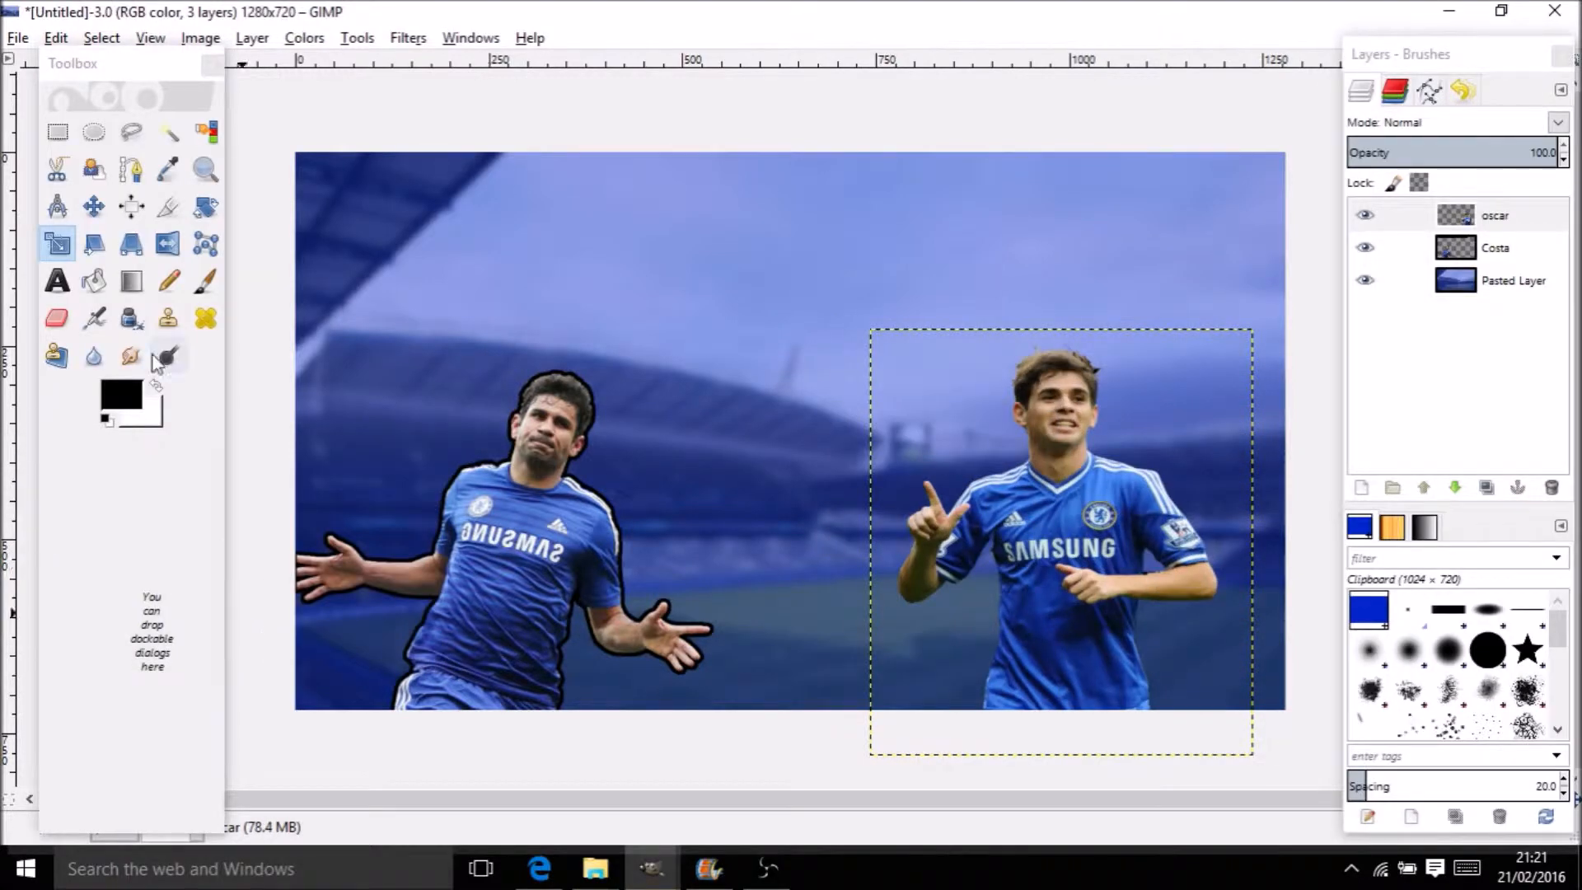
Nudge Oscar's cut-out about 45 px to the right
click(95, 208)
mouse_move(1090, 529)
mouse_down()
mouse_move(1128, 531)
mouse_move(1083, 525)
mouse_move(1099, 532)
mouse_up()
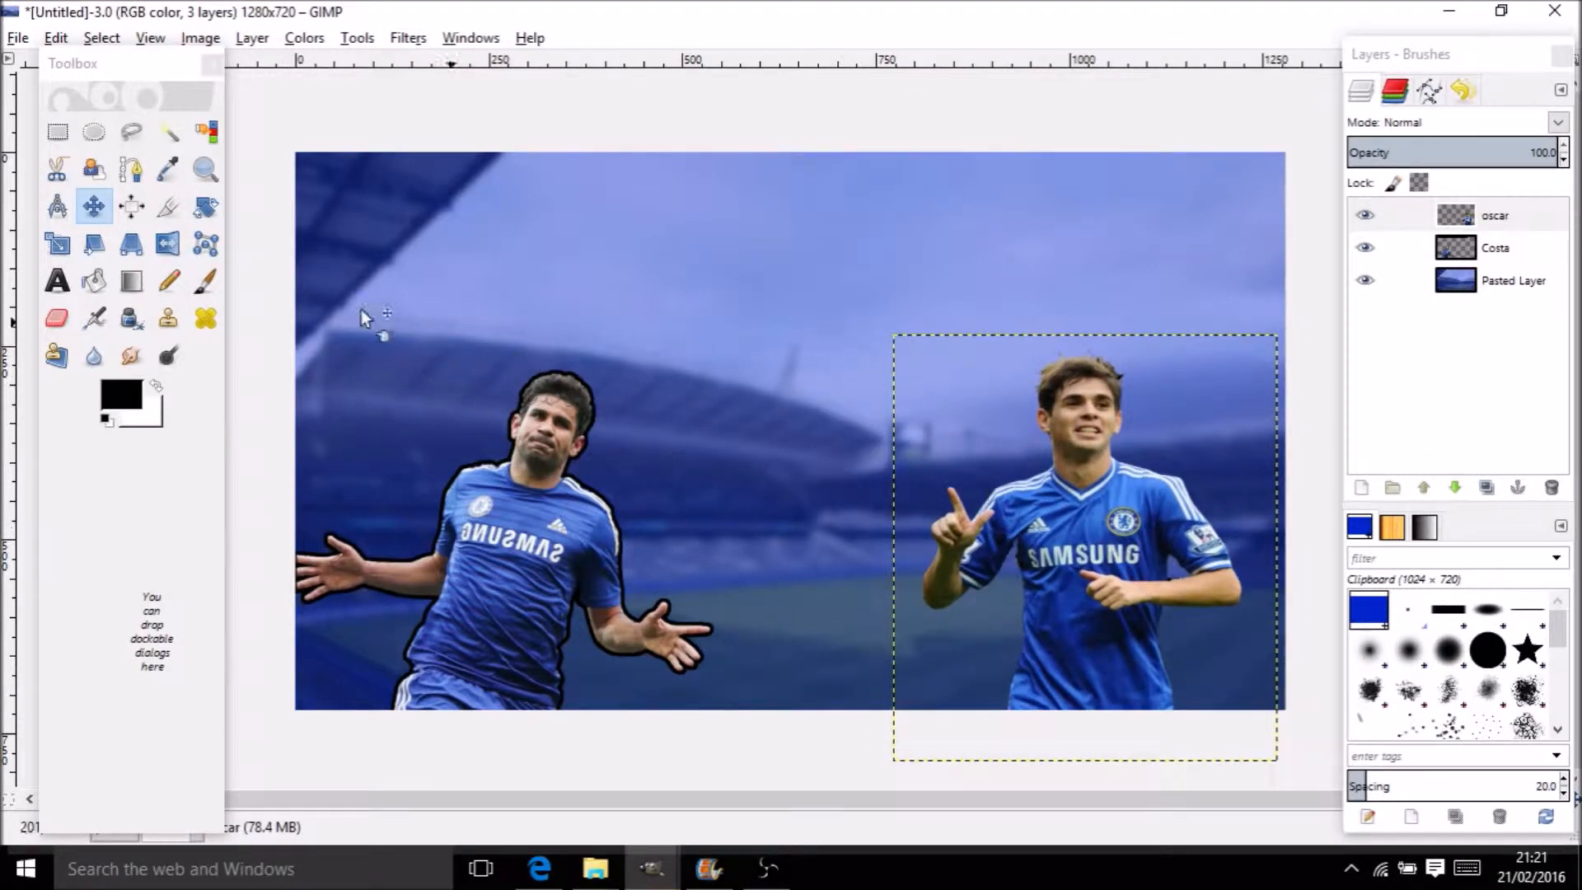
click(163, 245)
Compare horizontal flips of Oscar, leaving him facing his original direction
click(1101, 452)
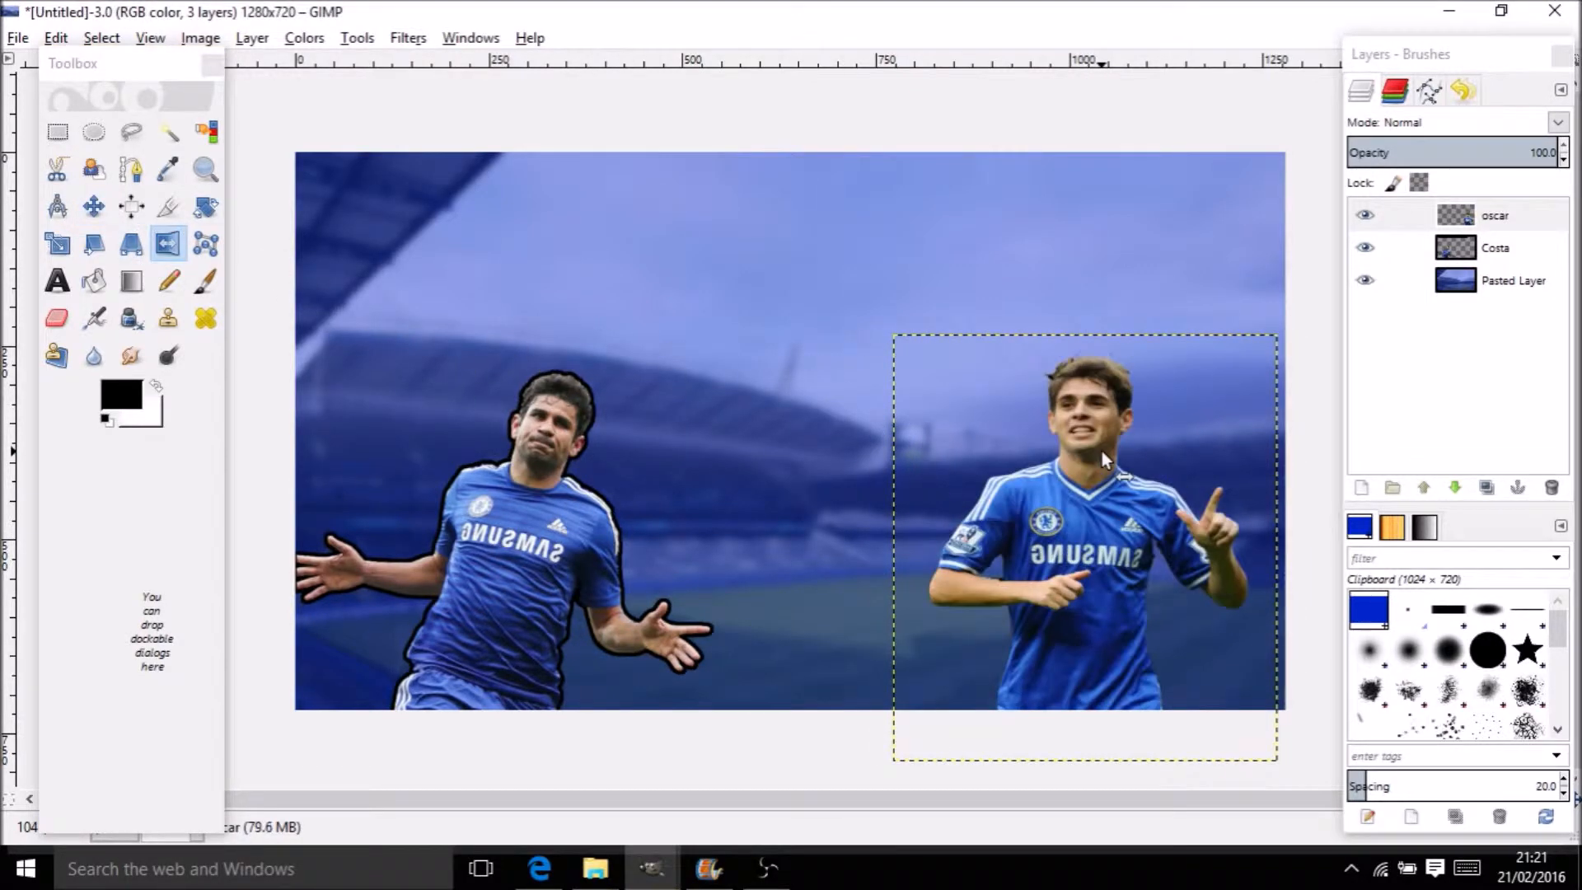
click(1101, 452)
click(1100, 451)
click(1100, 452)
click(1101, 452)
click(1101, 452)
click(1101, 451)
click(1101, 451)
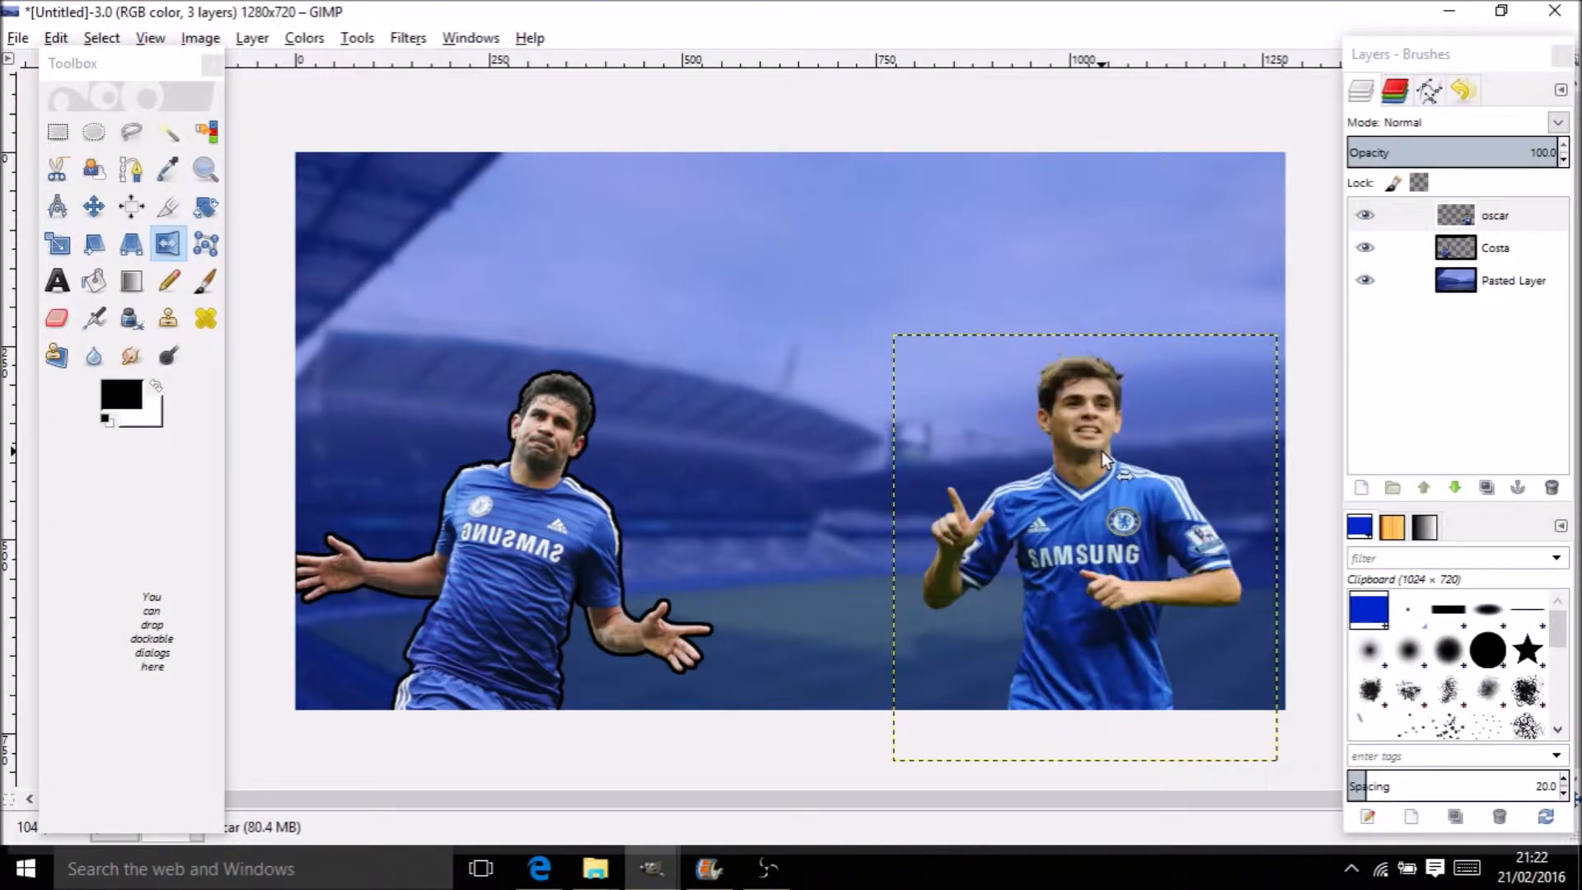
click(1101, 451)
click(1100, 451)
click(1100, 452)
click(1101, 452)
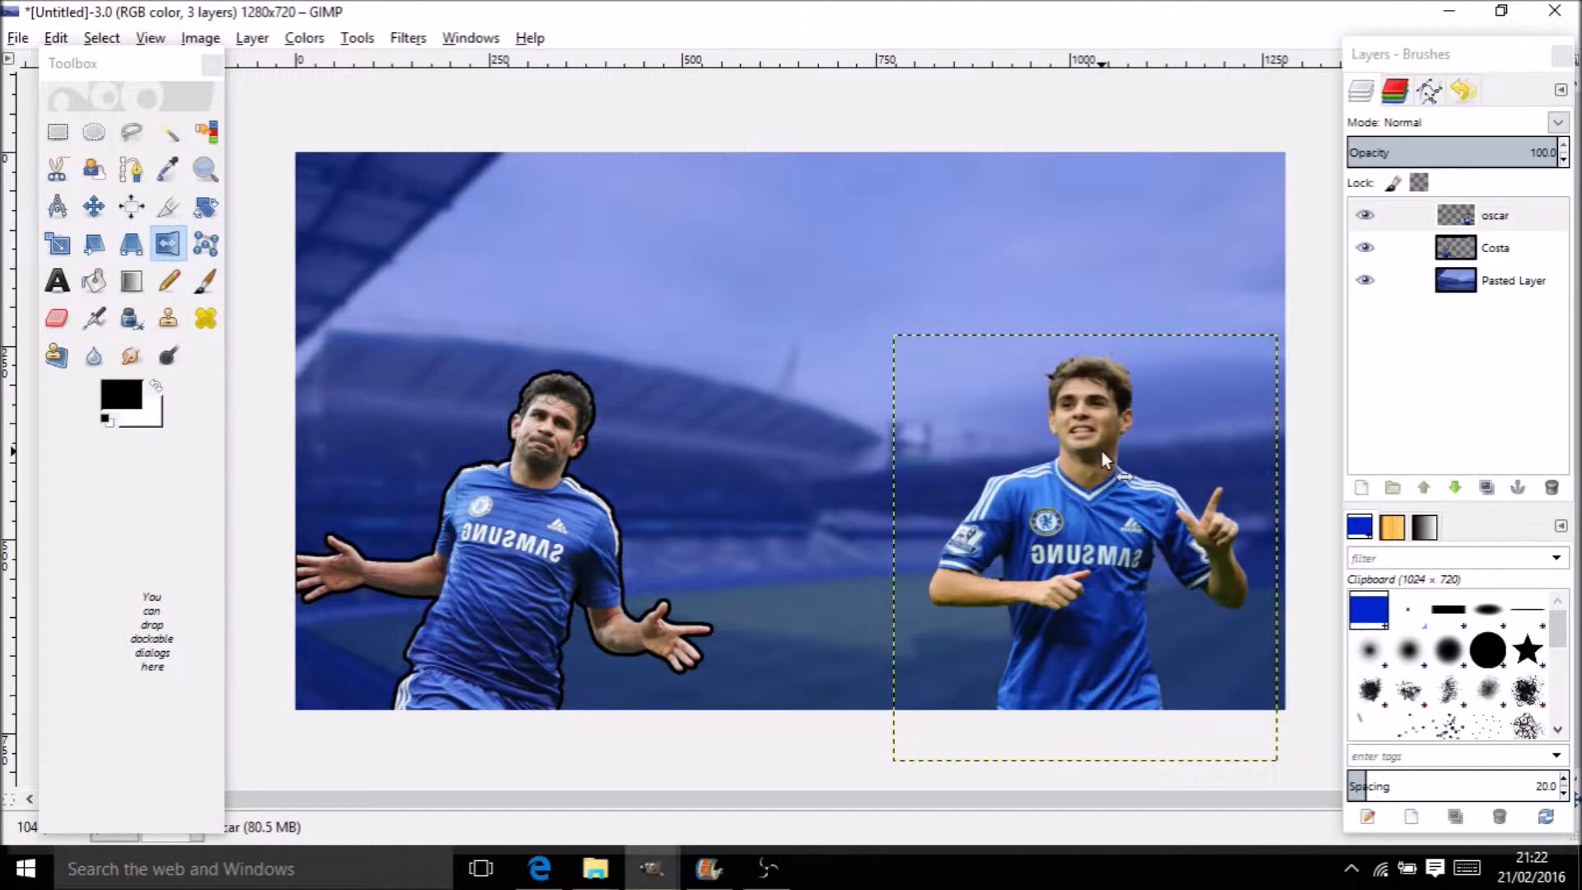
click(1101, 452)
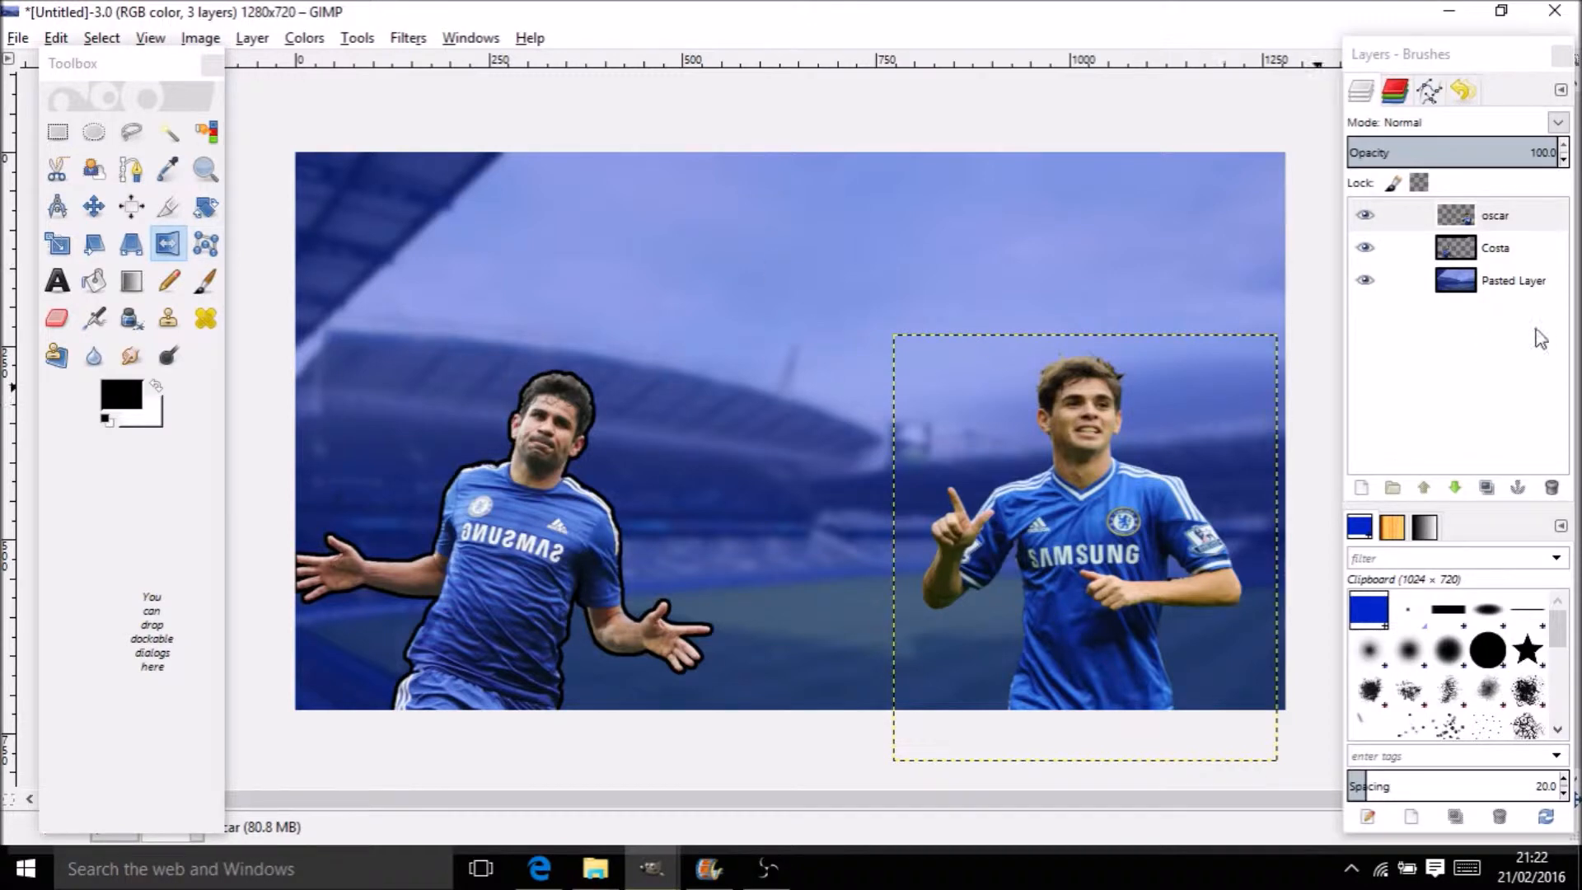
Turn the oscar layer's alpha into a selection and grow it outward
click(1513, 221)
right_click(1516, 216)
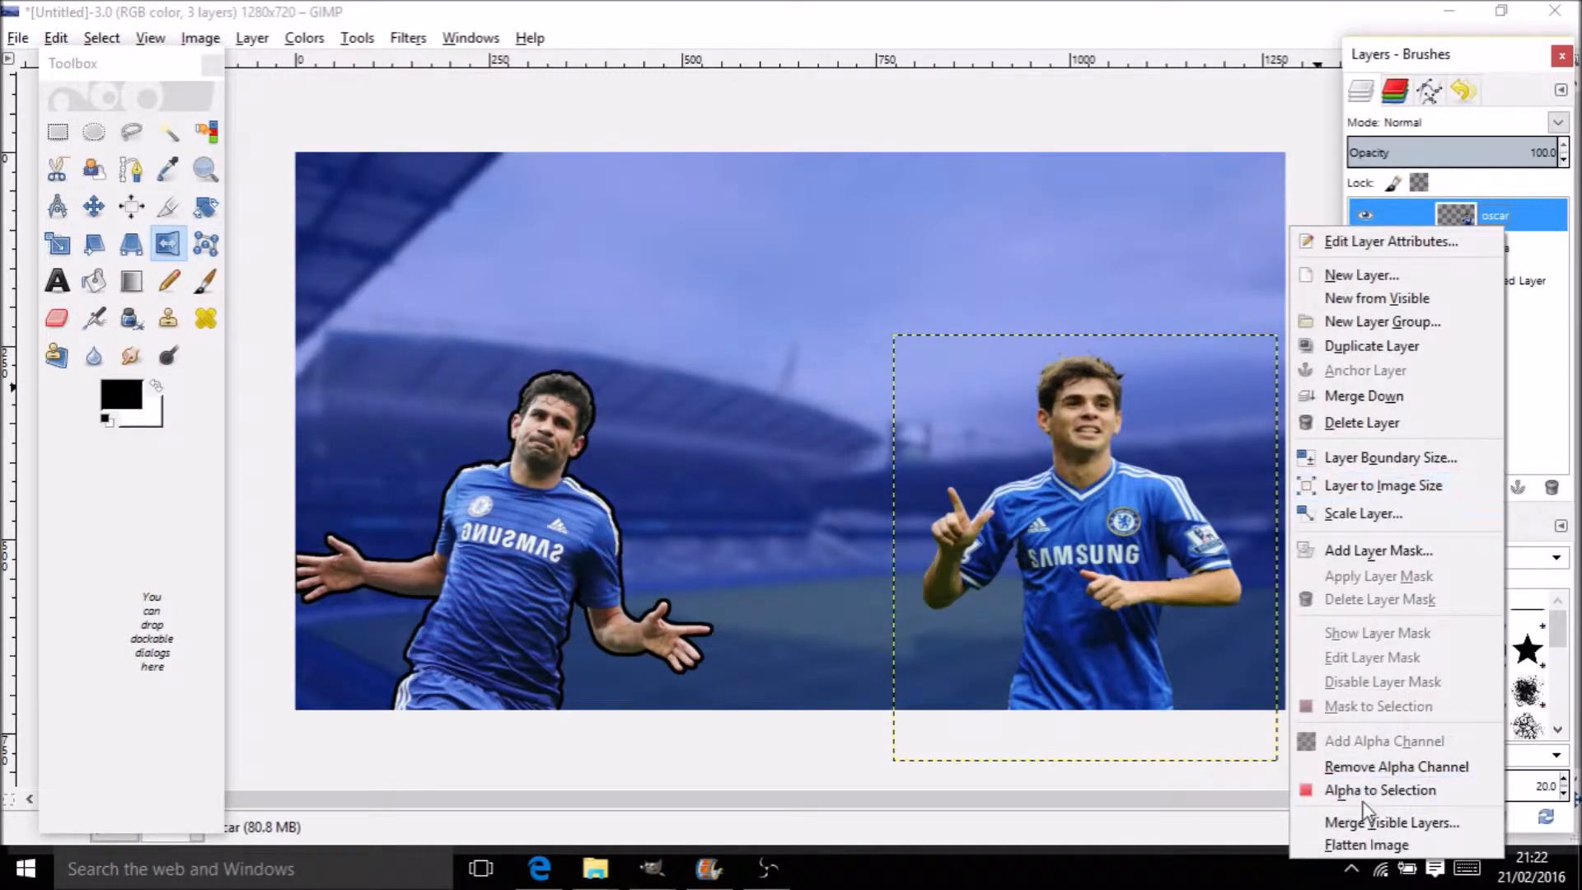
click(1328, 809)
right_click(1048, 527)
mouse_move(1096, 590)
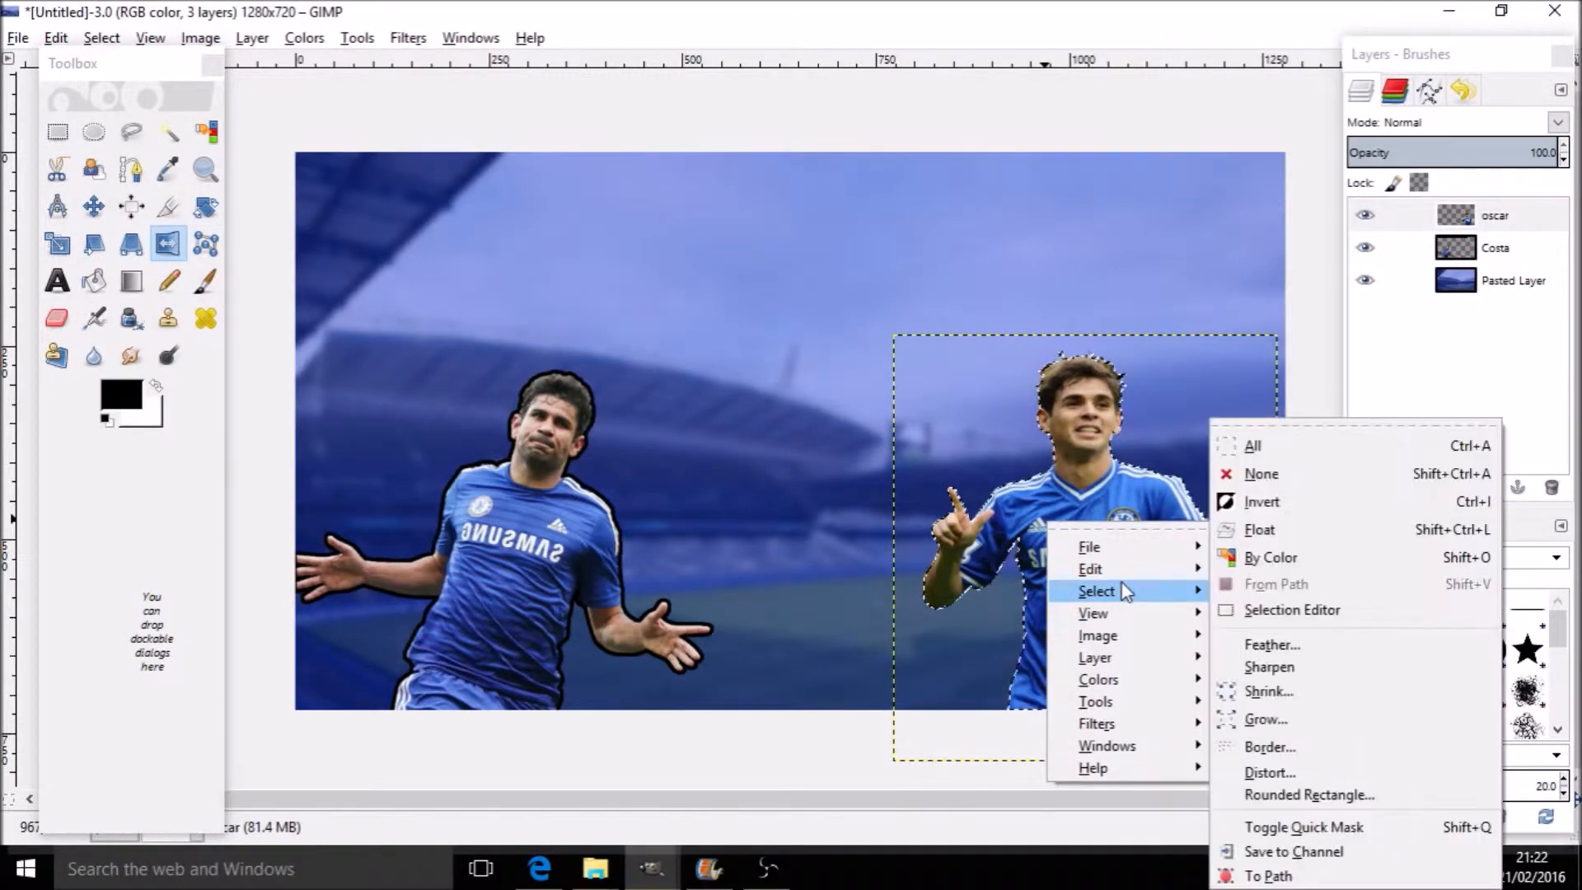
click(1273, 720)
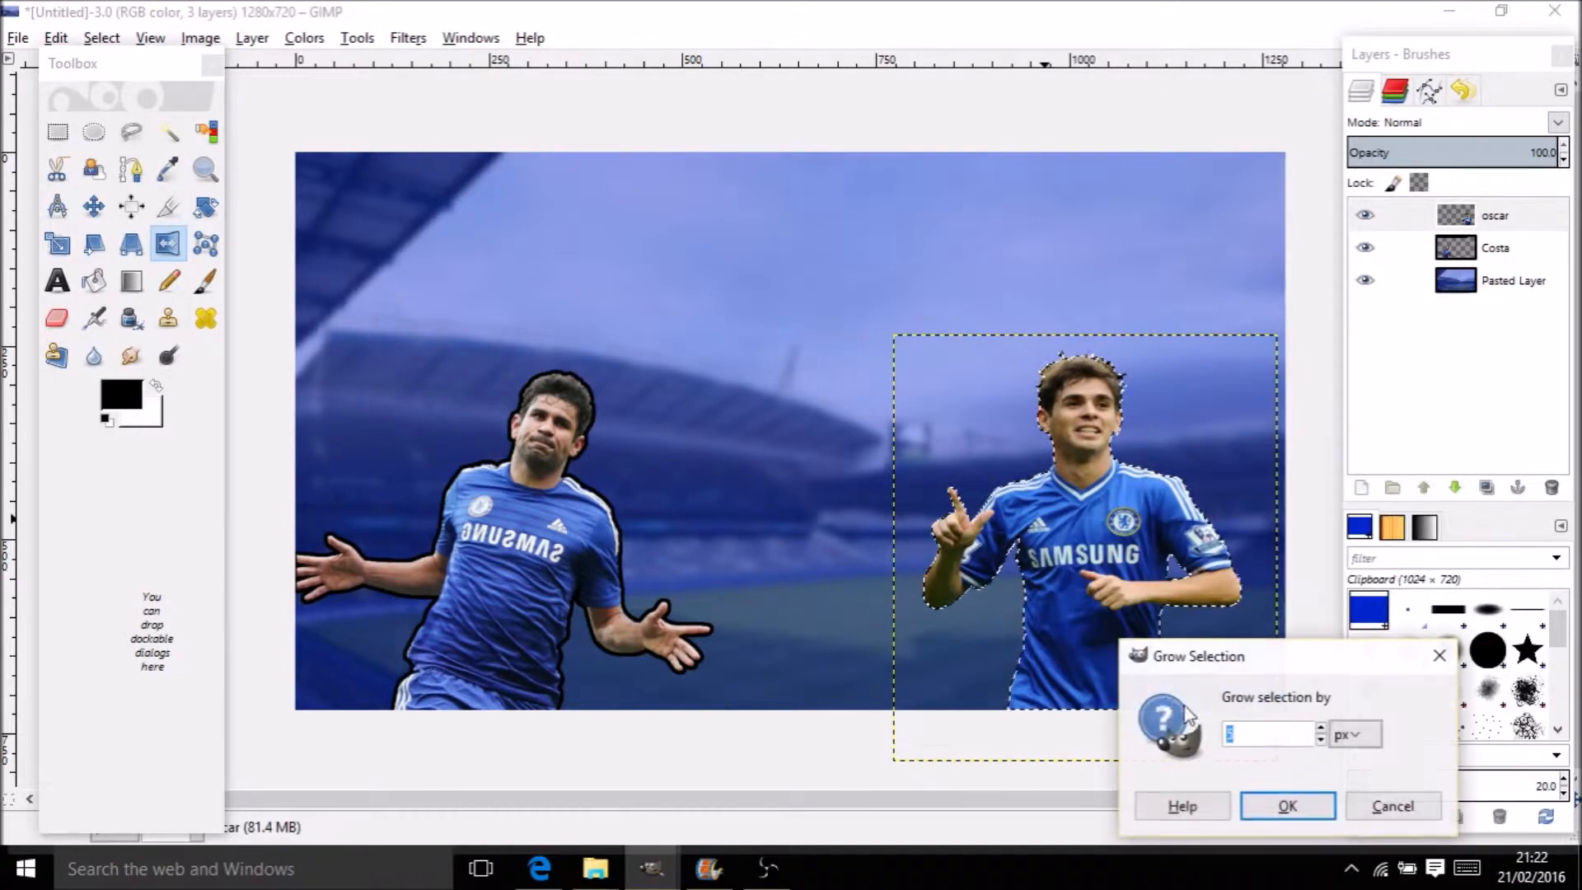
click(1288, 806)
Fill the grown selection black on a new transparent layer Costa #1, with oscar above it
click(94, 281)
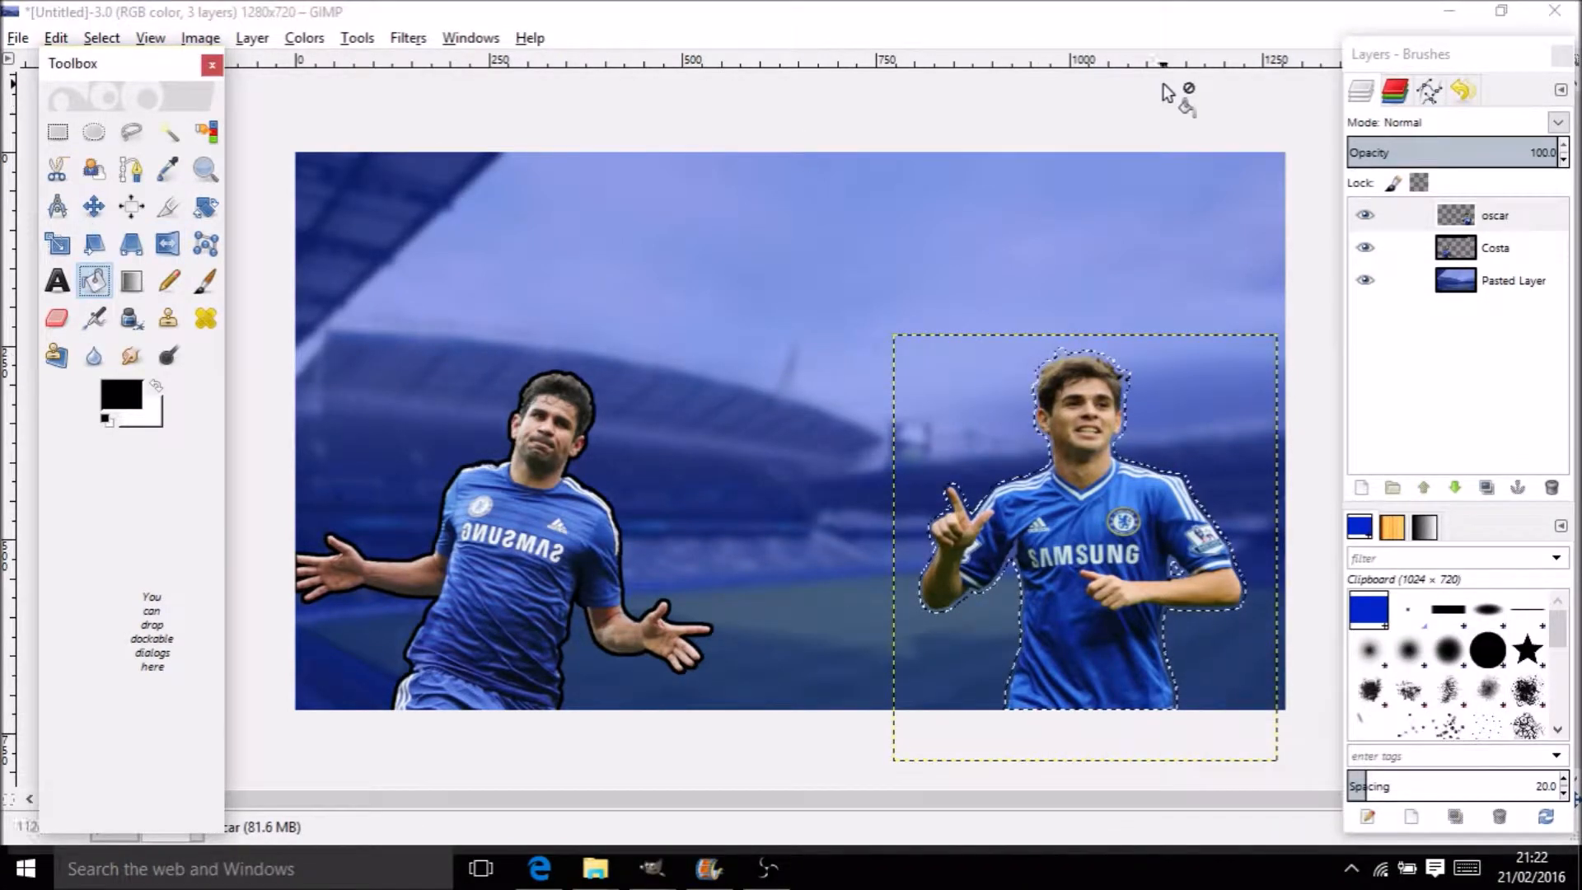
right_click(1457, 219)
click(1434, 262)
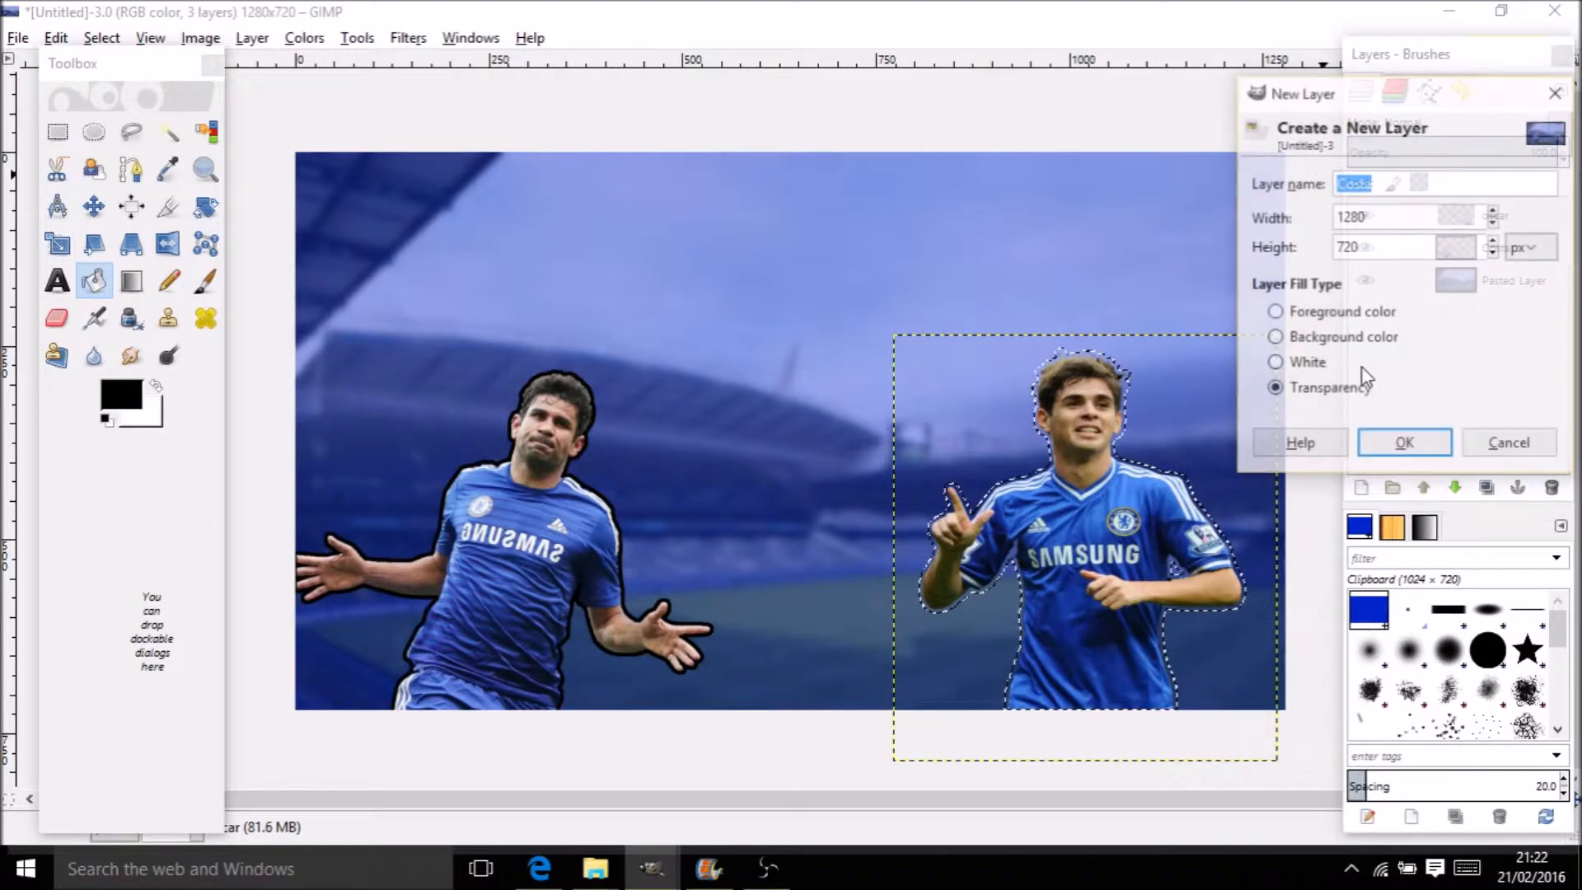
click(1400, 450)
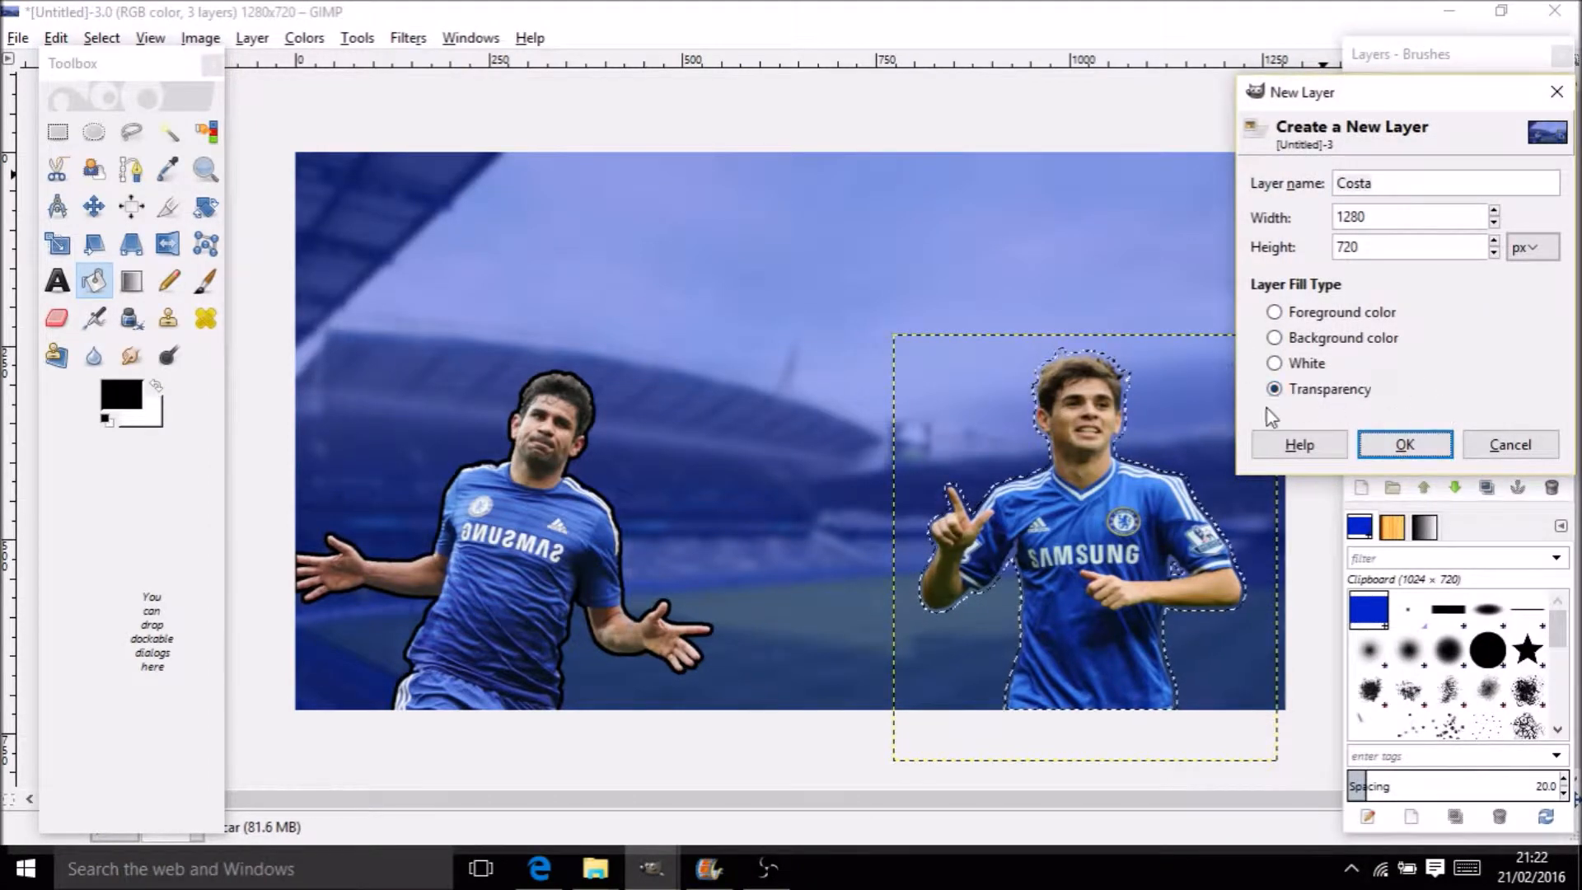
click(1414, 452)
click(1081, 481)
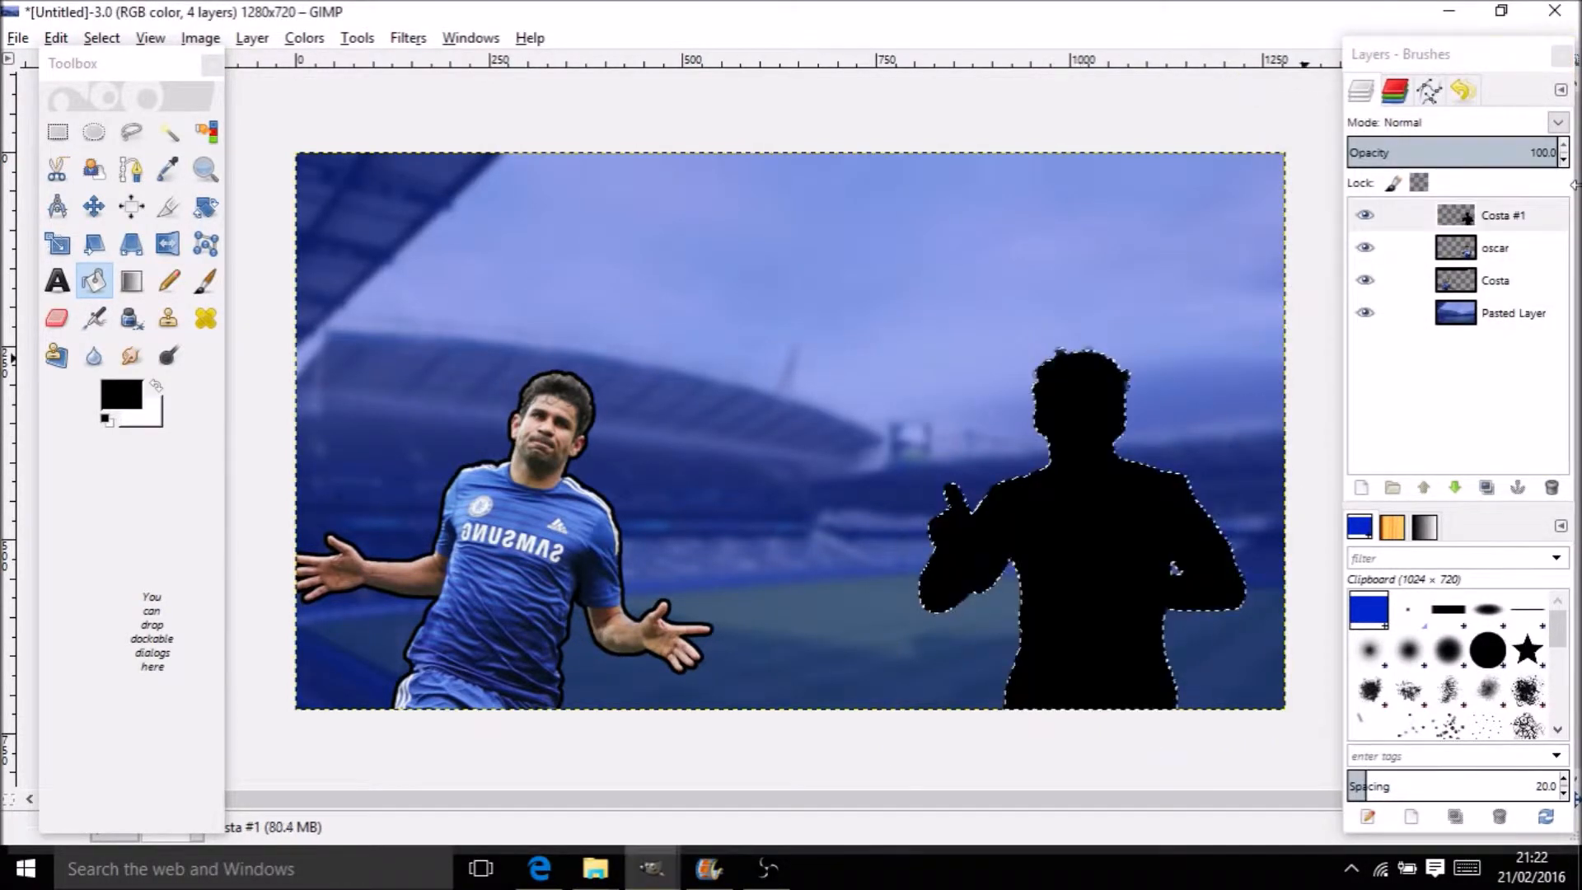
drag(1527, 251, 1516, 211)
Merge oscar down into Costa #1 and rename the merged layer 'oscar'
right_click(1515, 211)
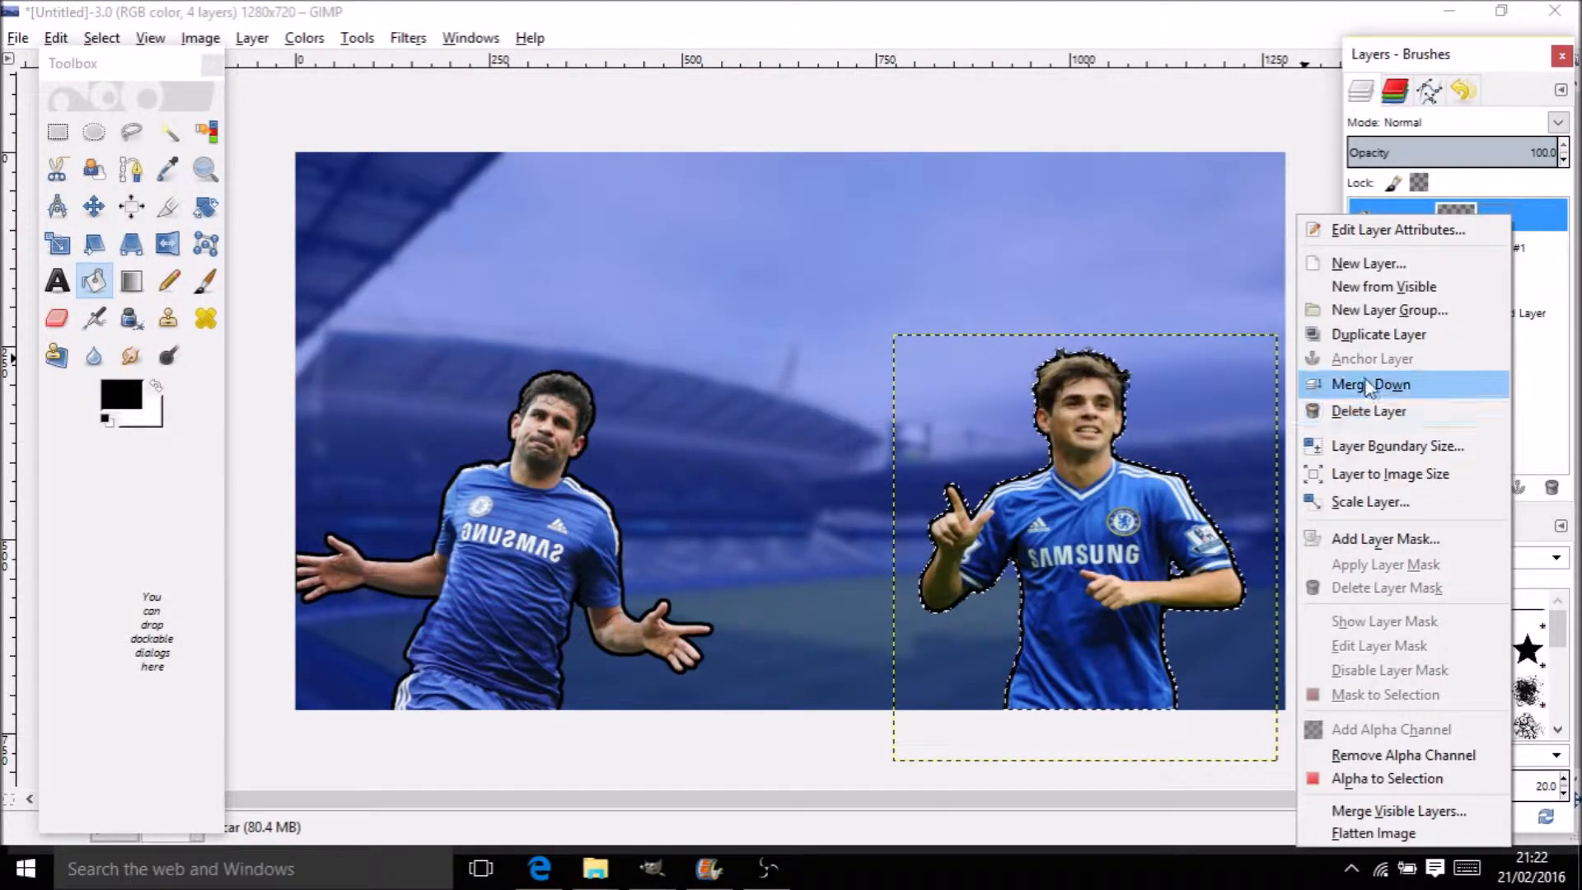
click(1401, 384)
double_click(1535, 218)
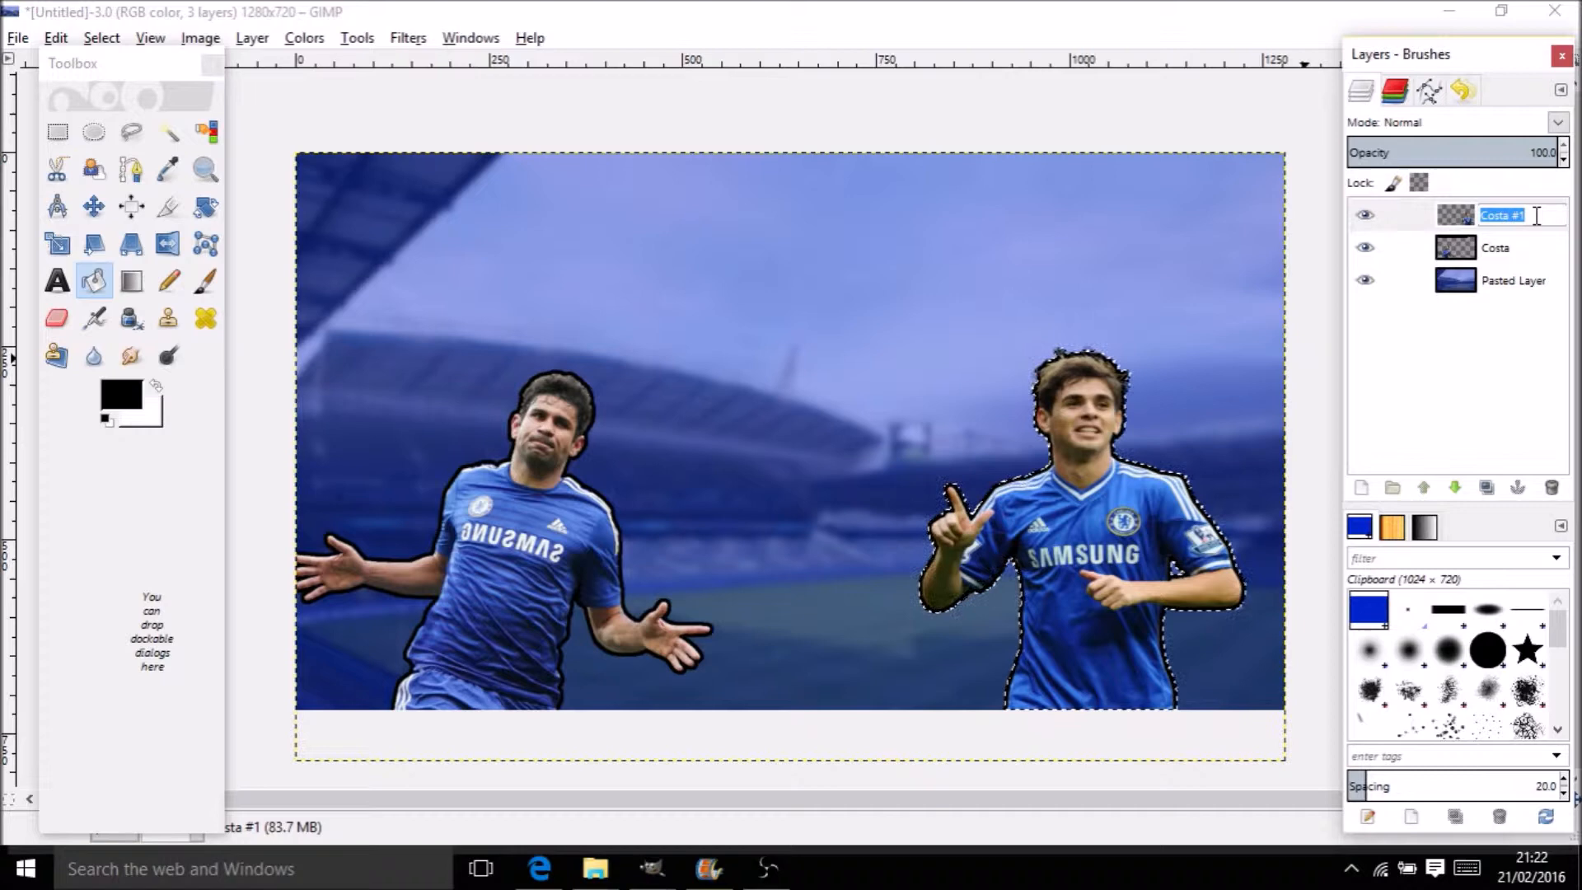
text(osac)
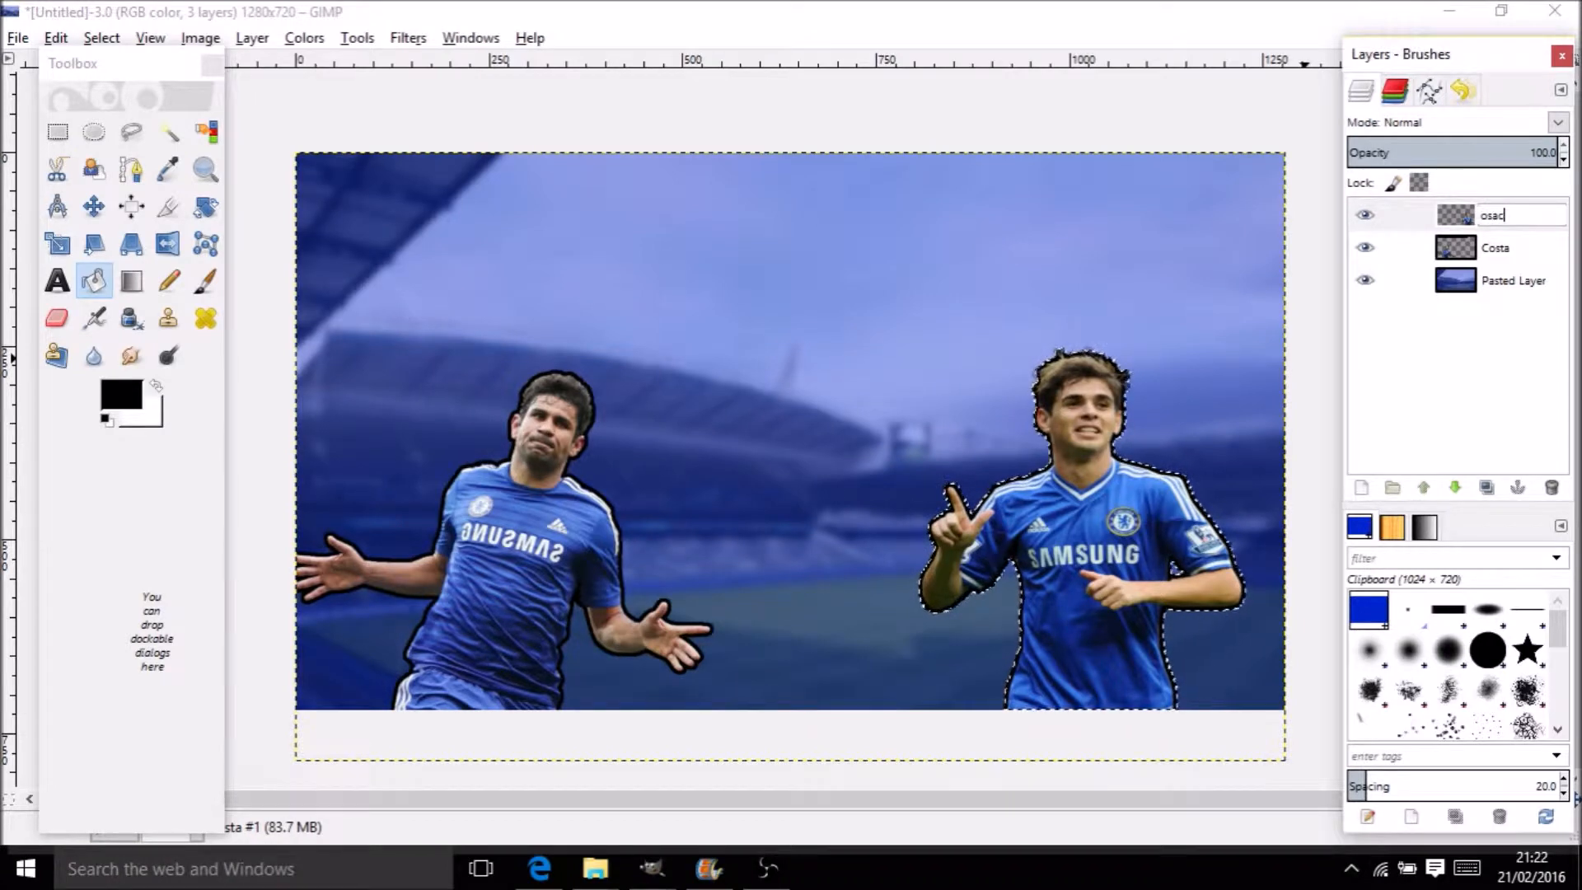
text(r)
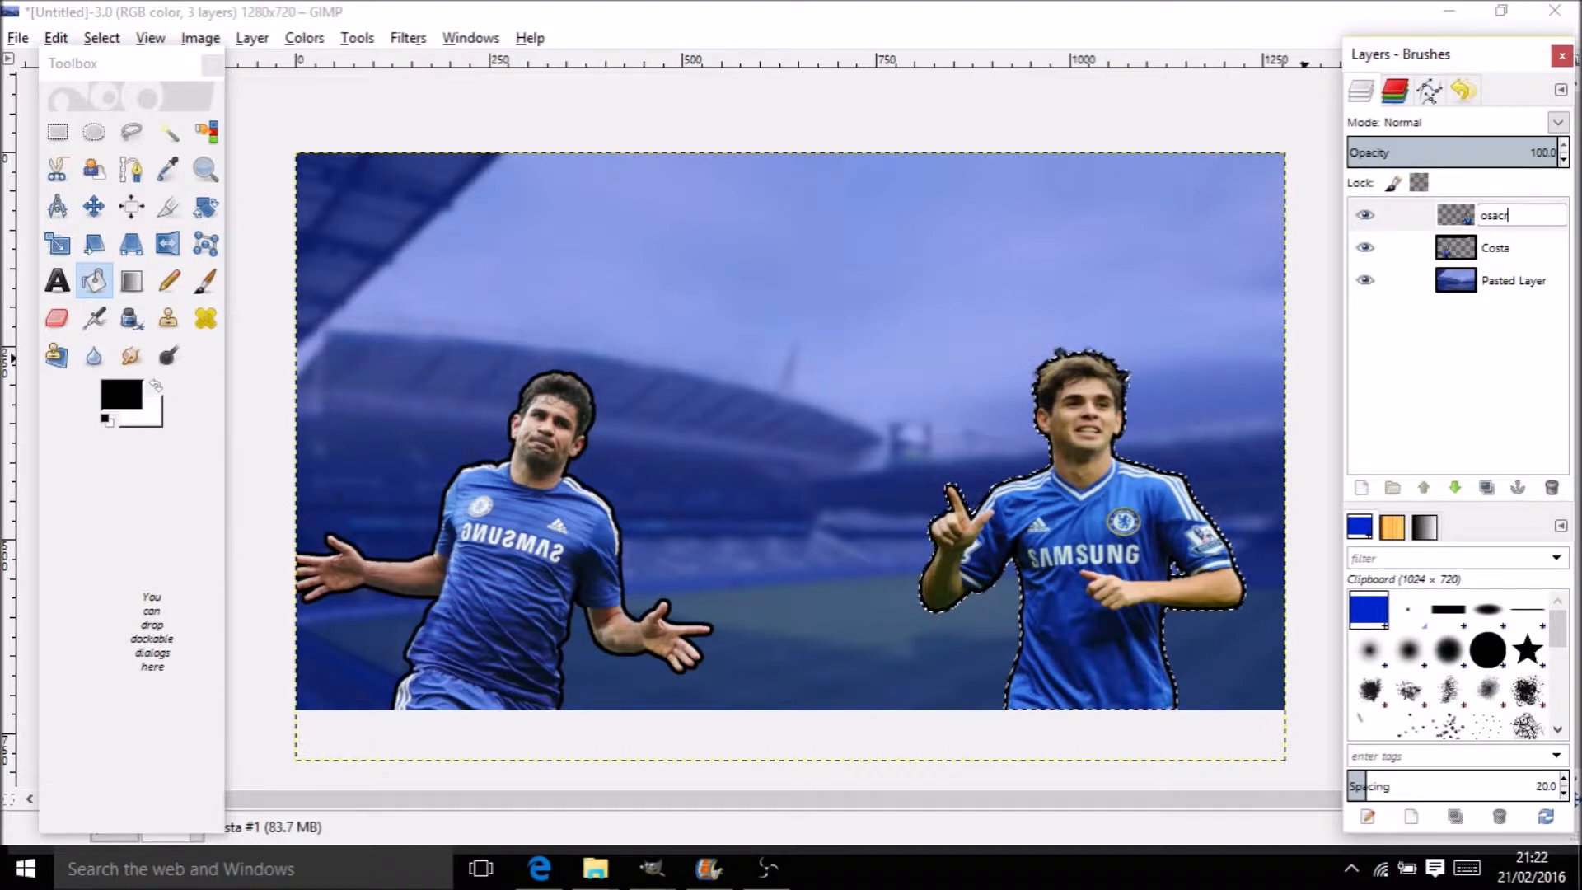
text(ca)
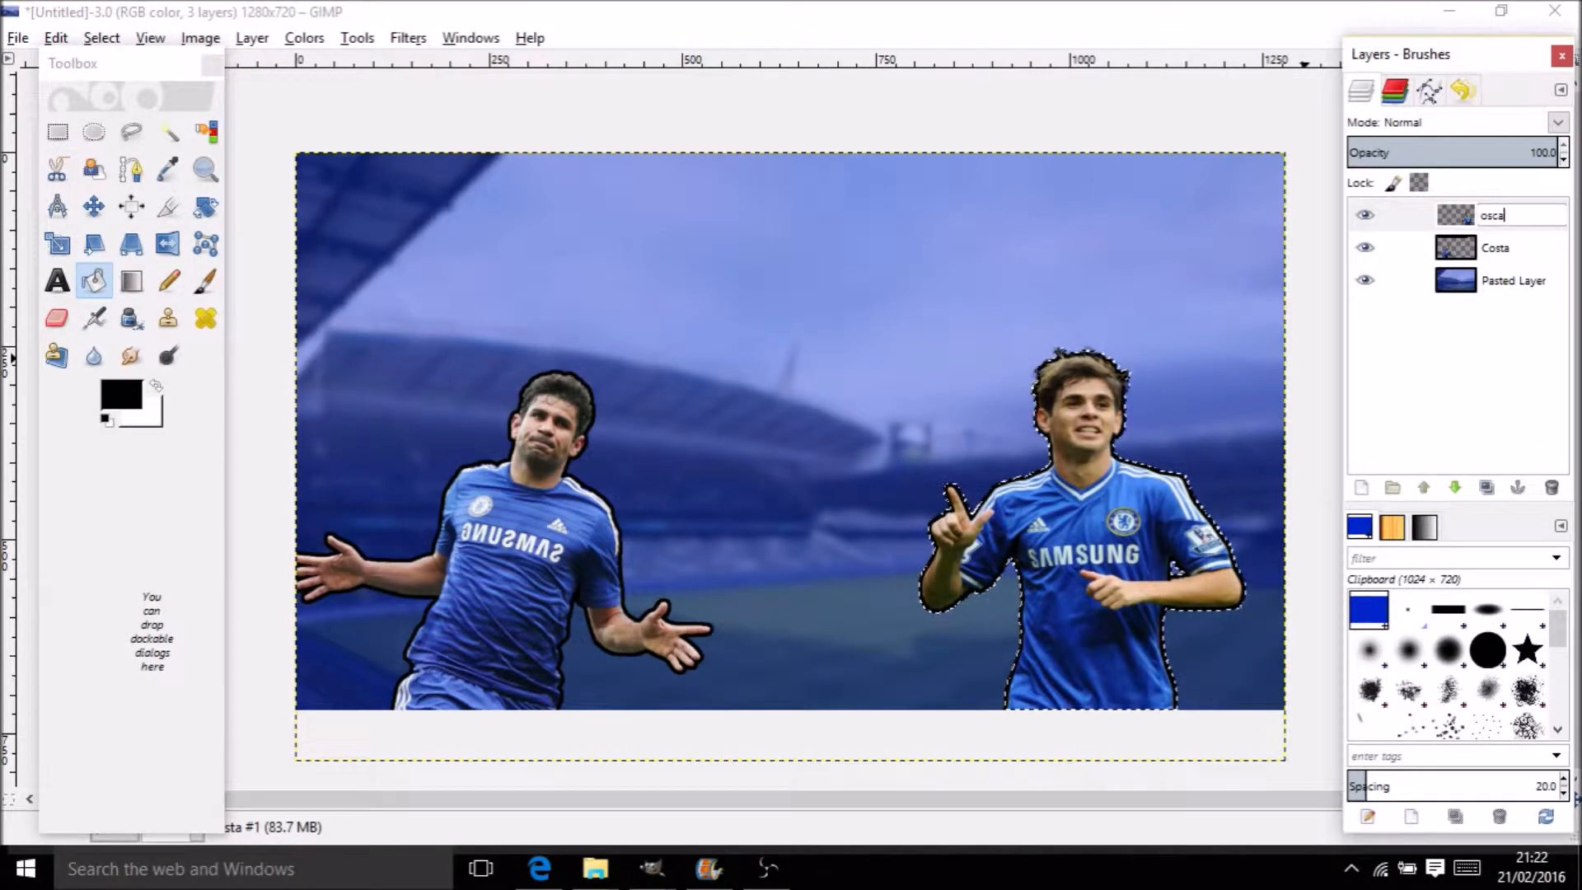
key(Return)
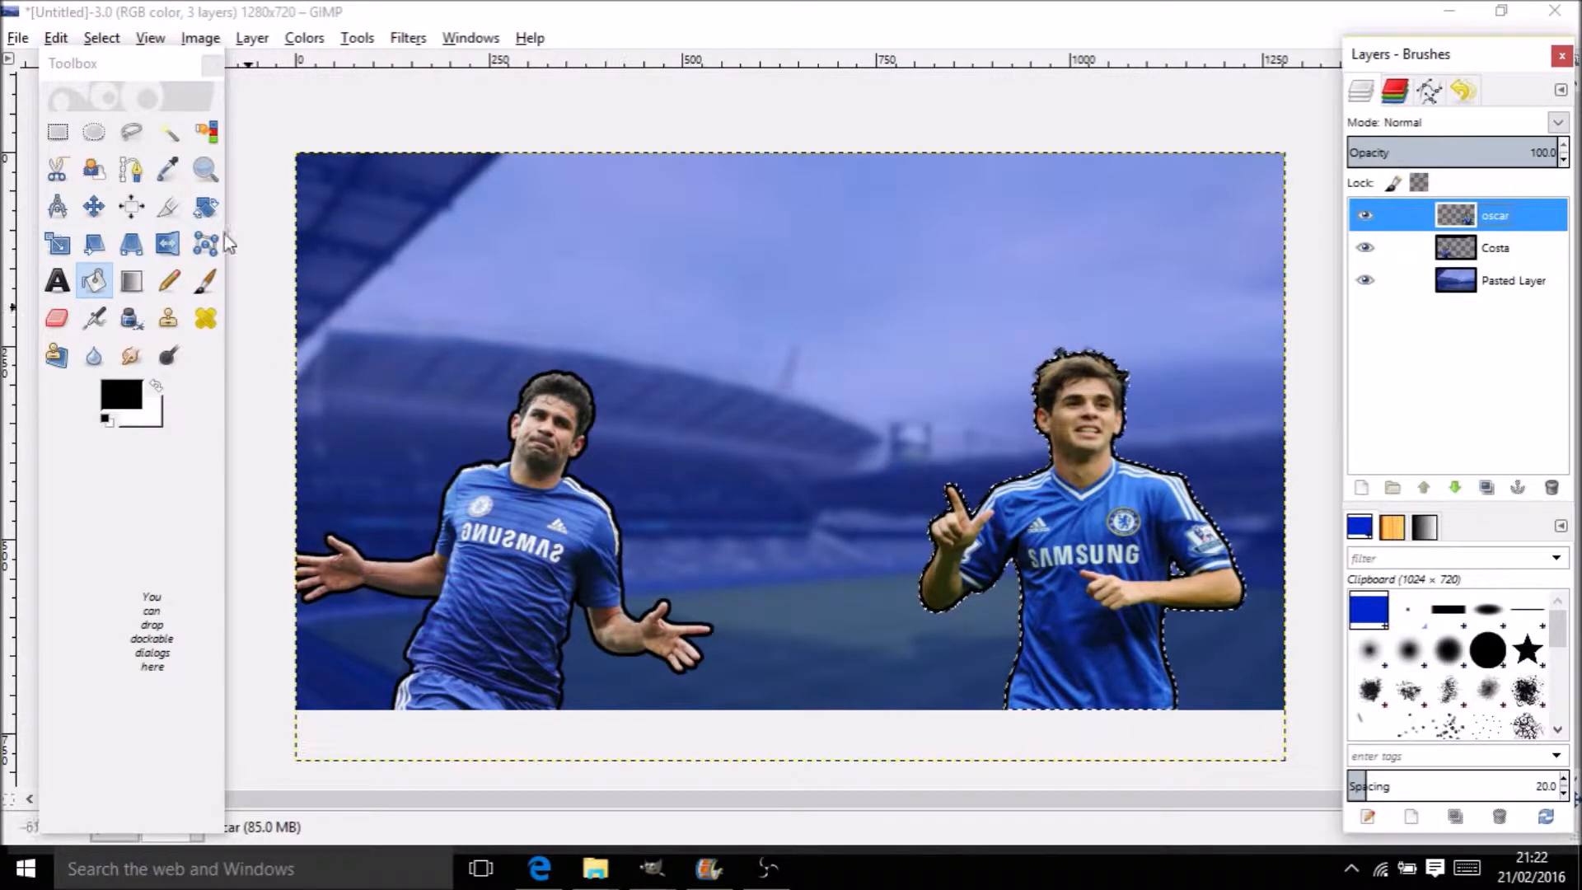
Search Google Images for 'Chelsea badge'
click(558, 865)
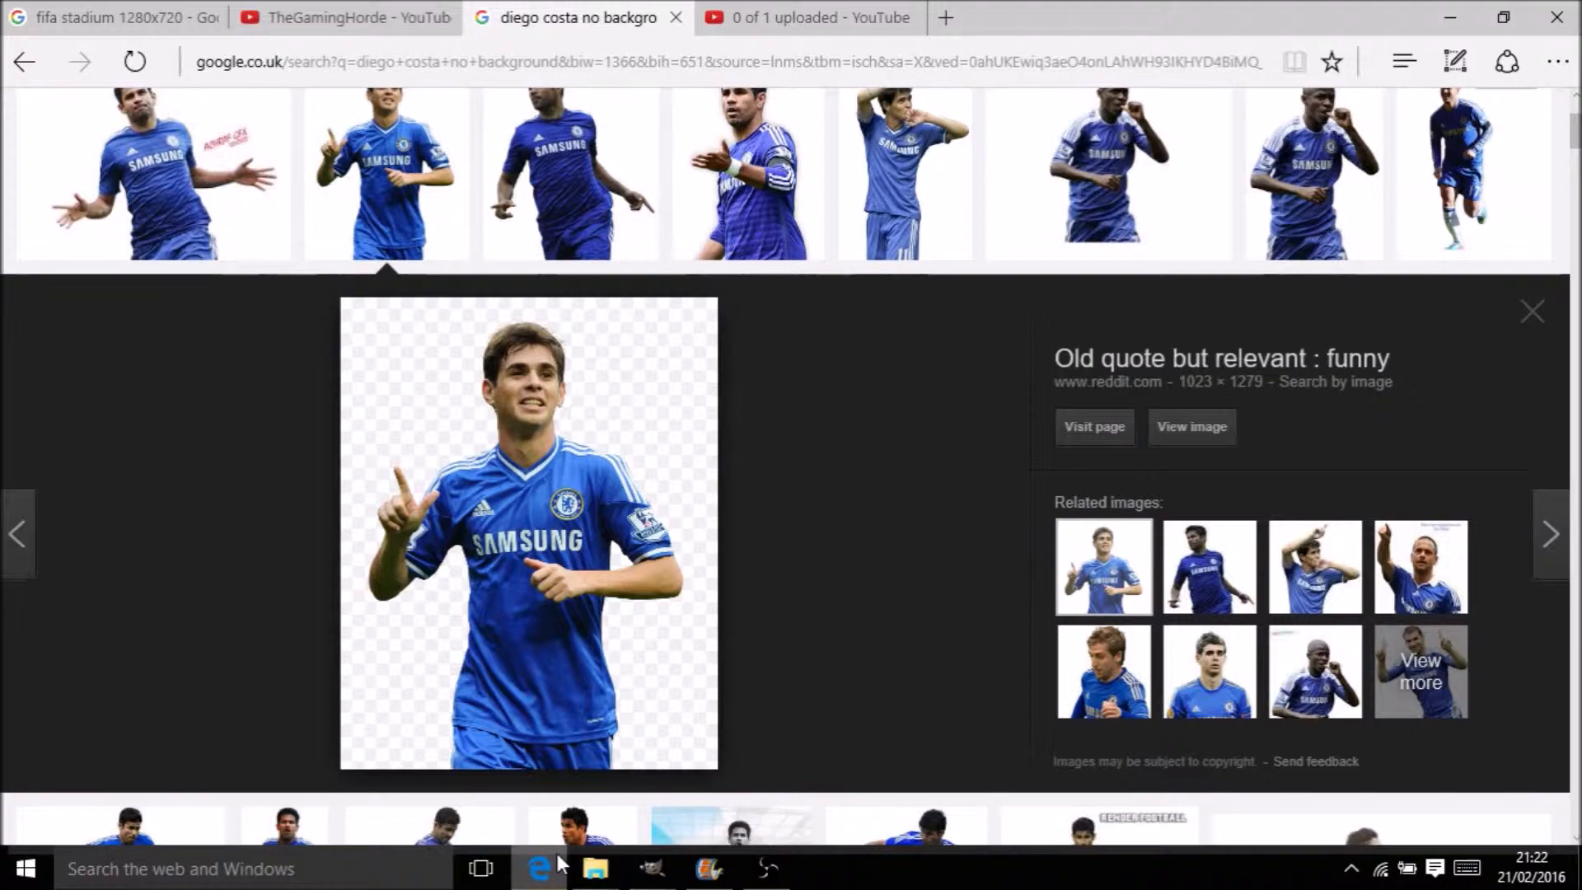
drag(1575, 130, 1552, 78)
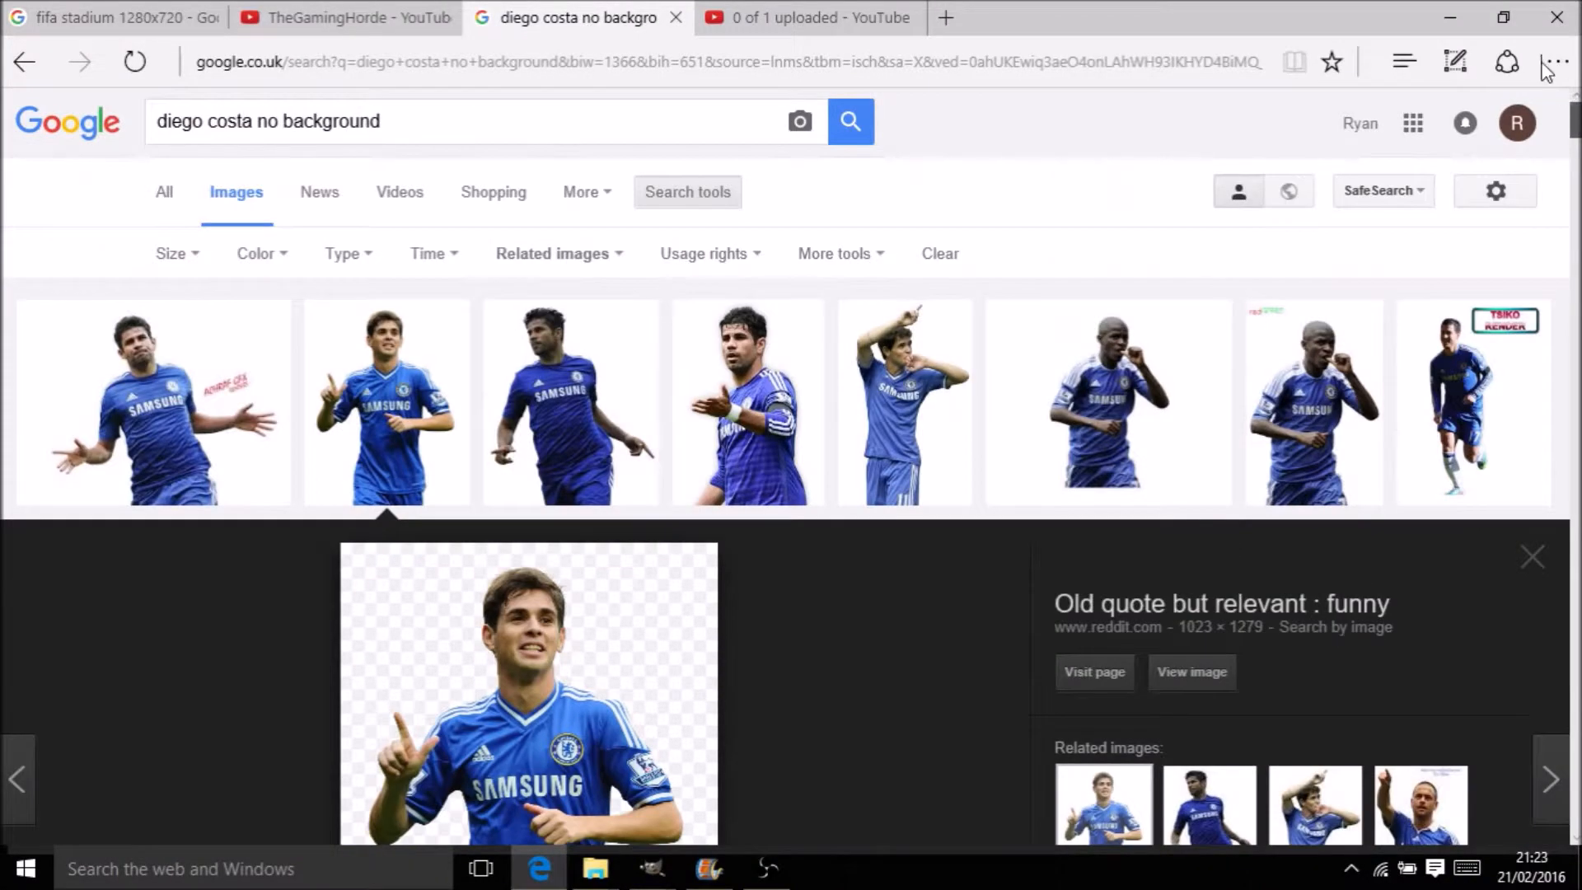
click(583, 141)
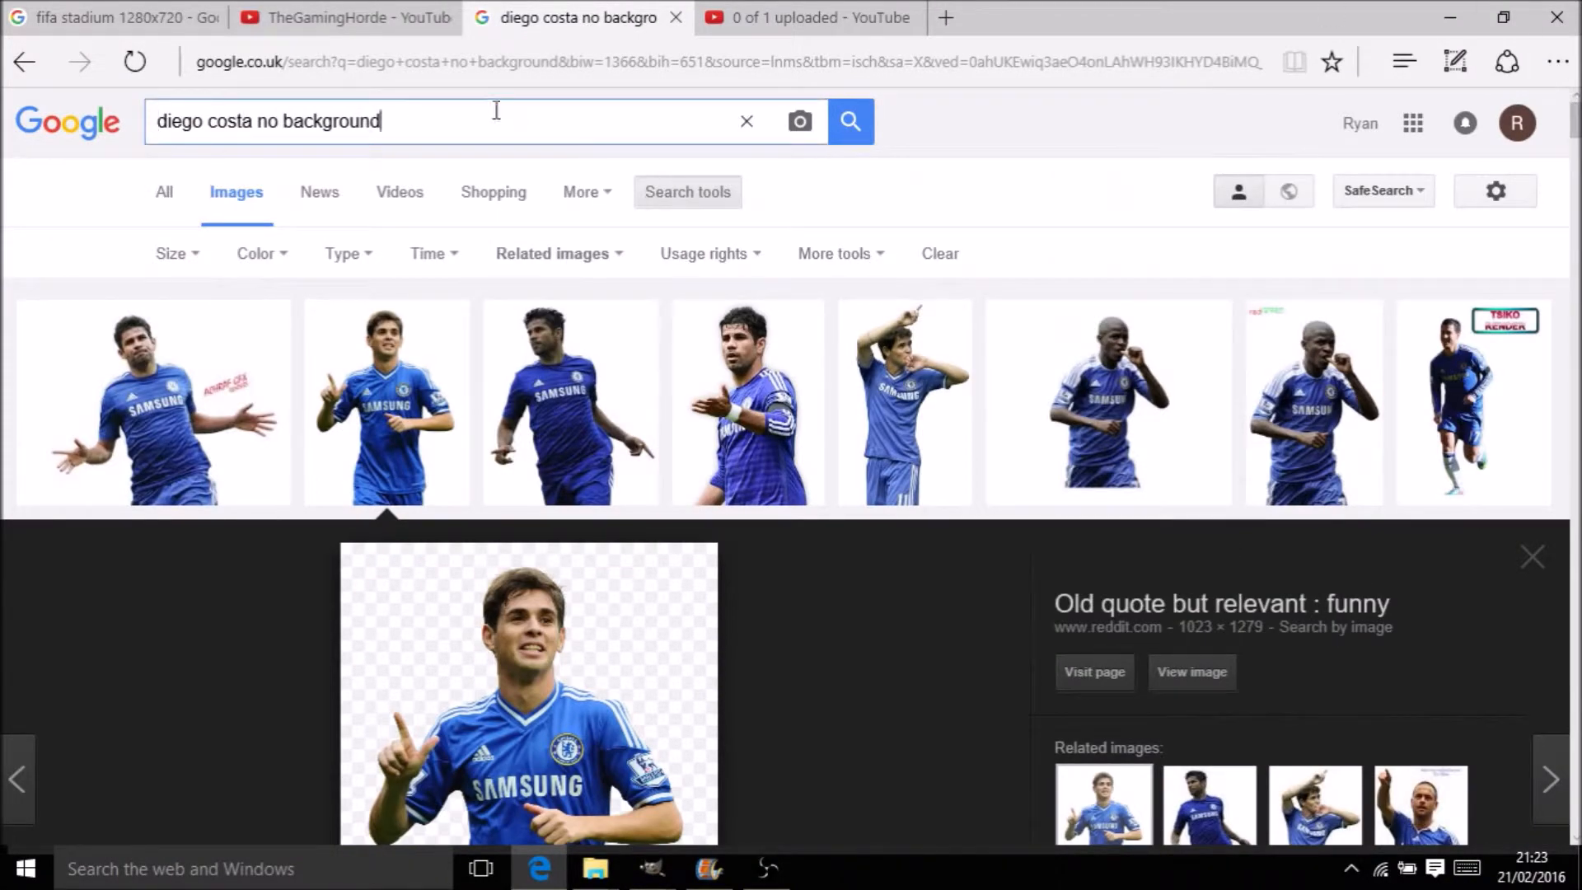
key(ctrl+a)
key(BackSpace)
text(C)
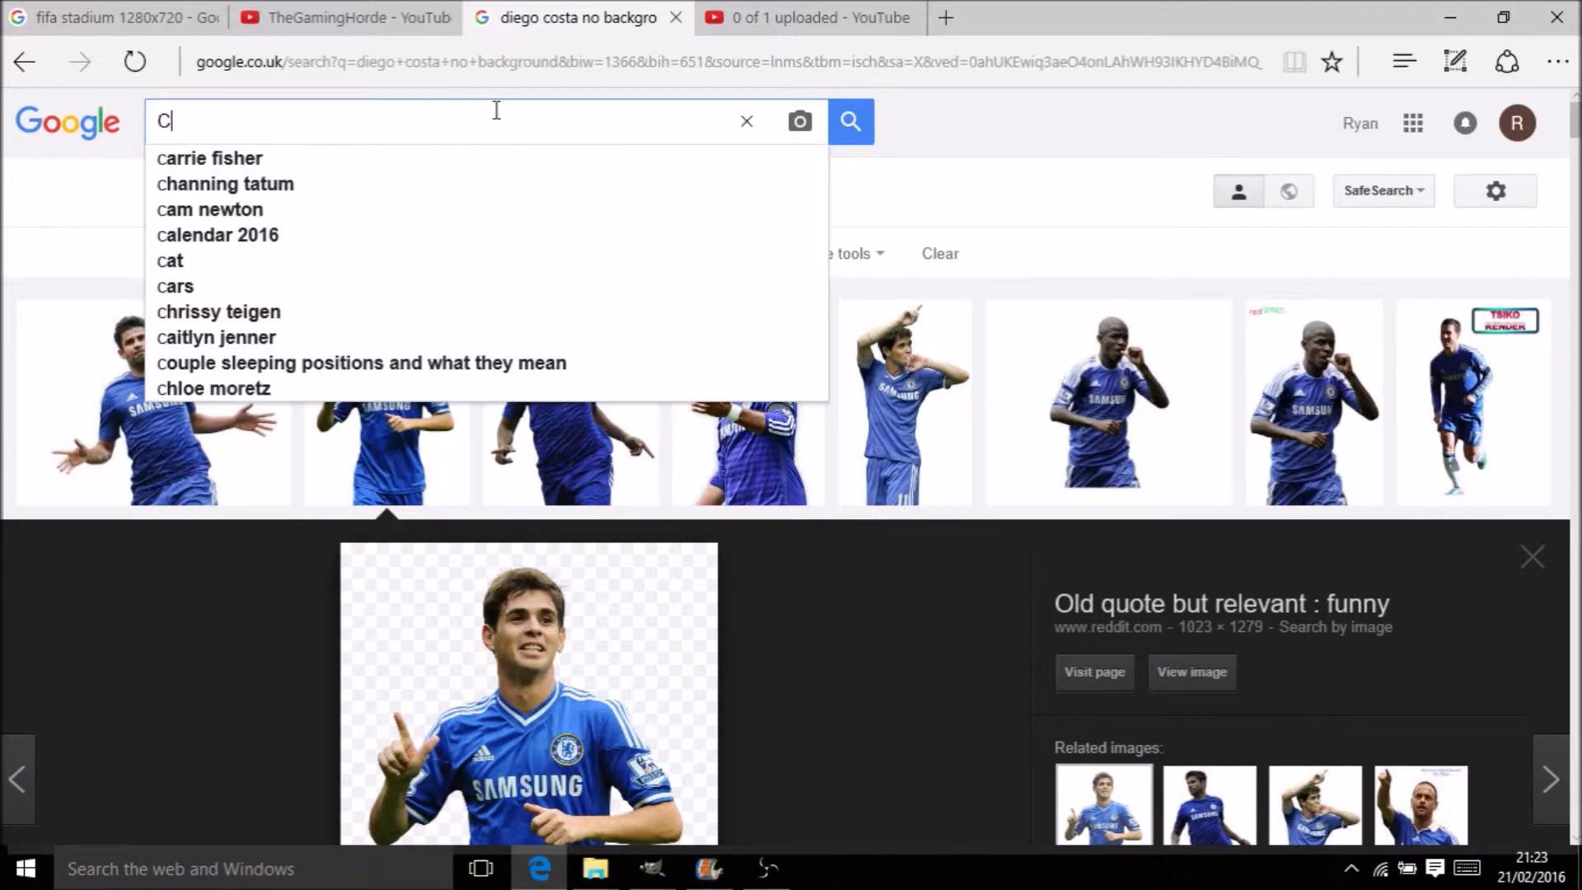
text(helse)
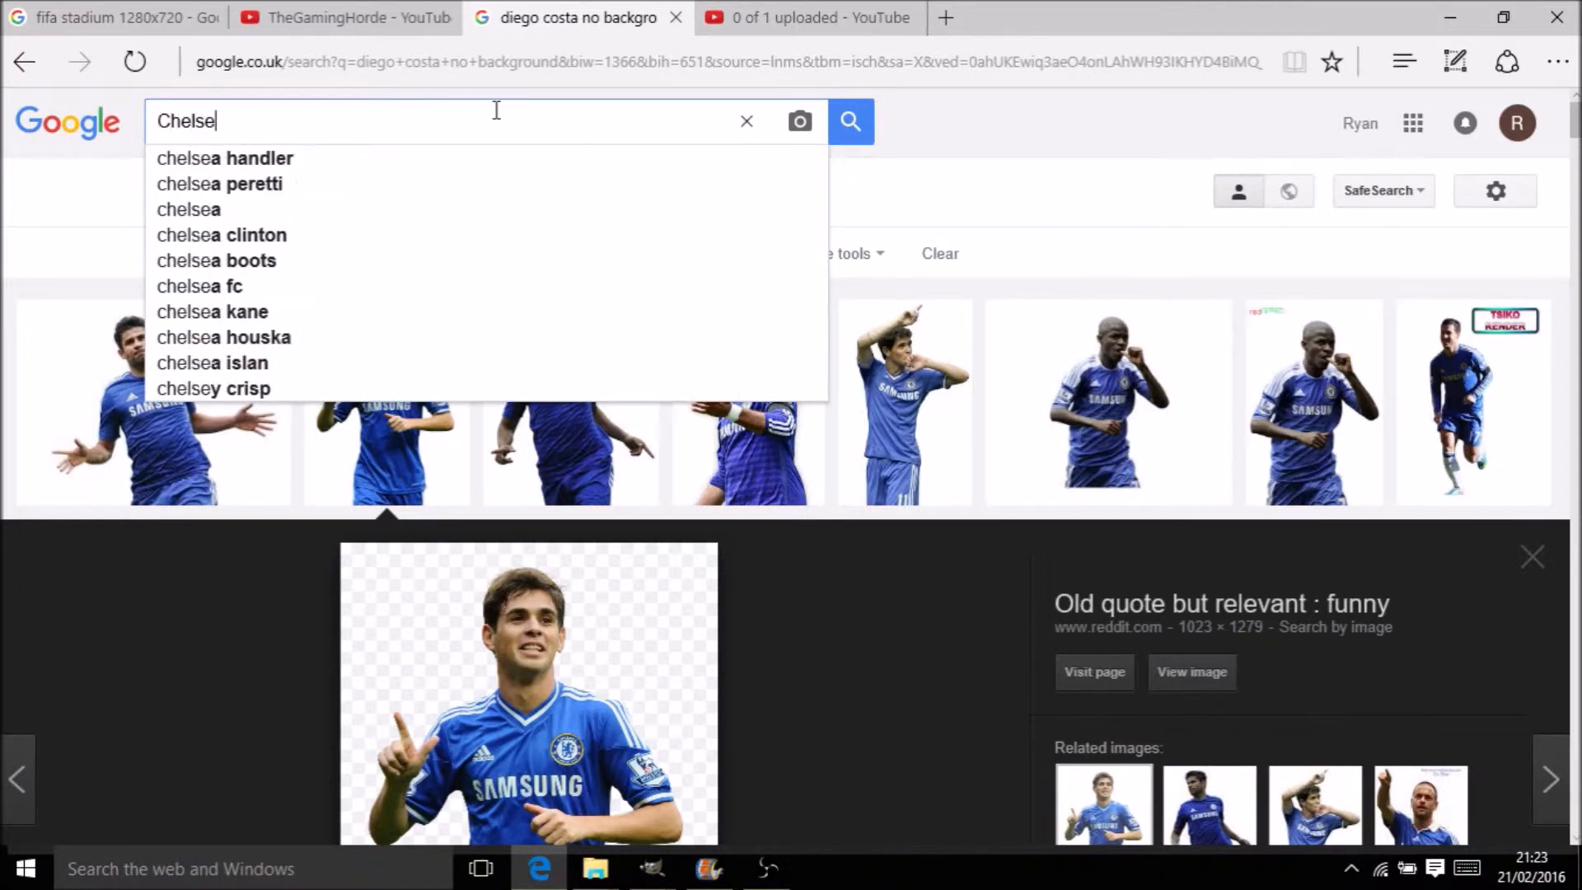
text(a badge)
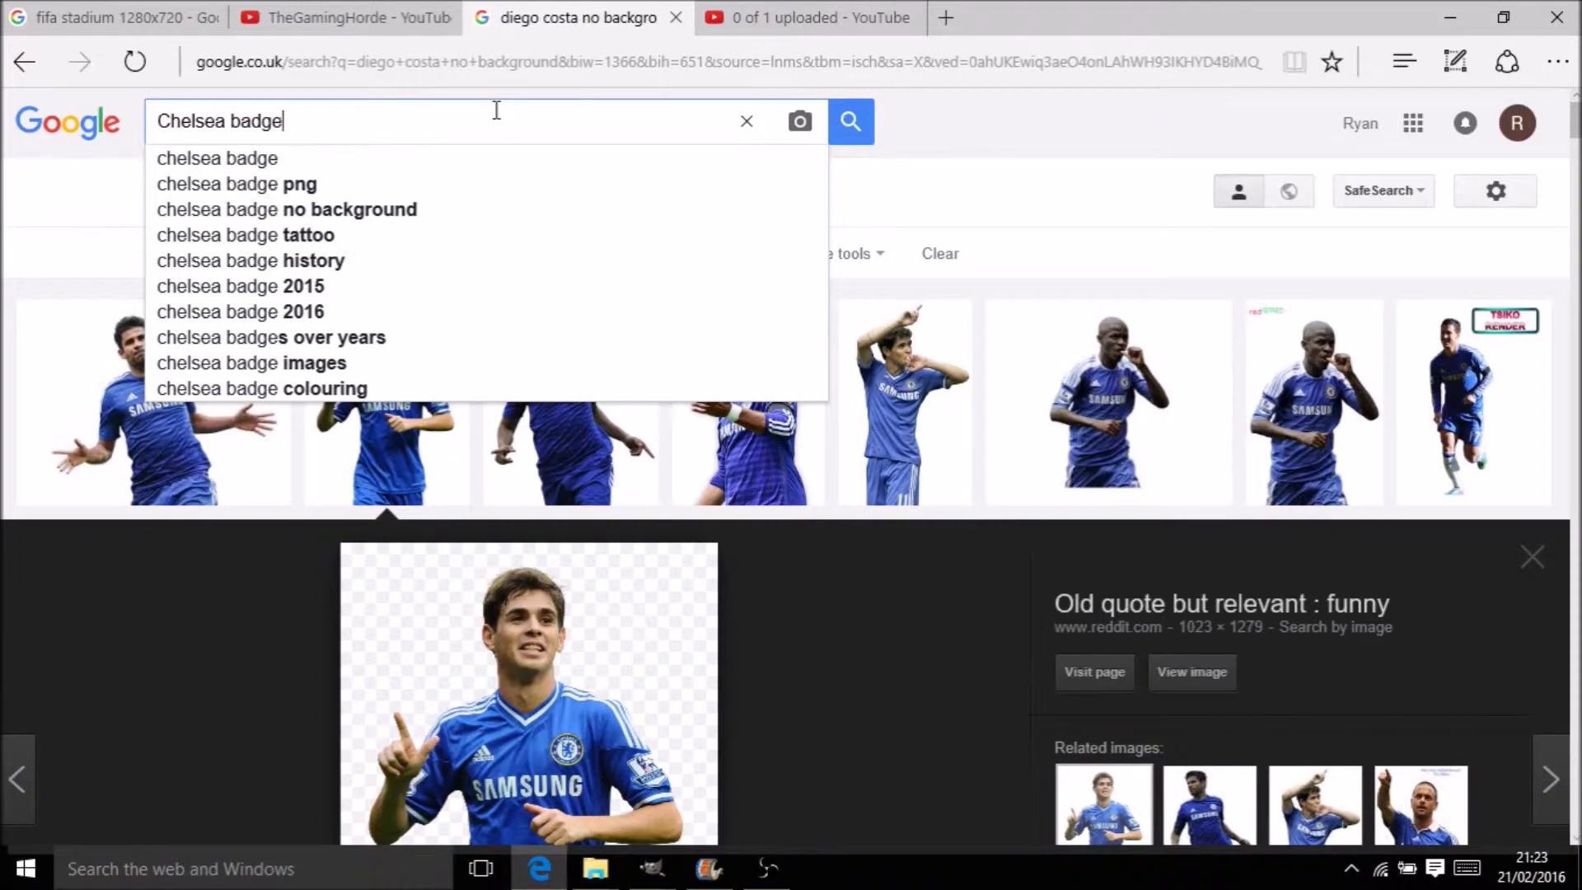
key(Return)
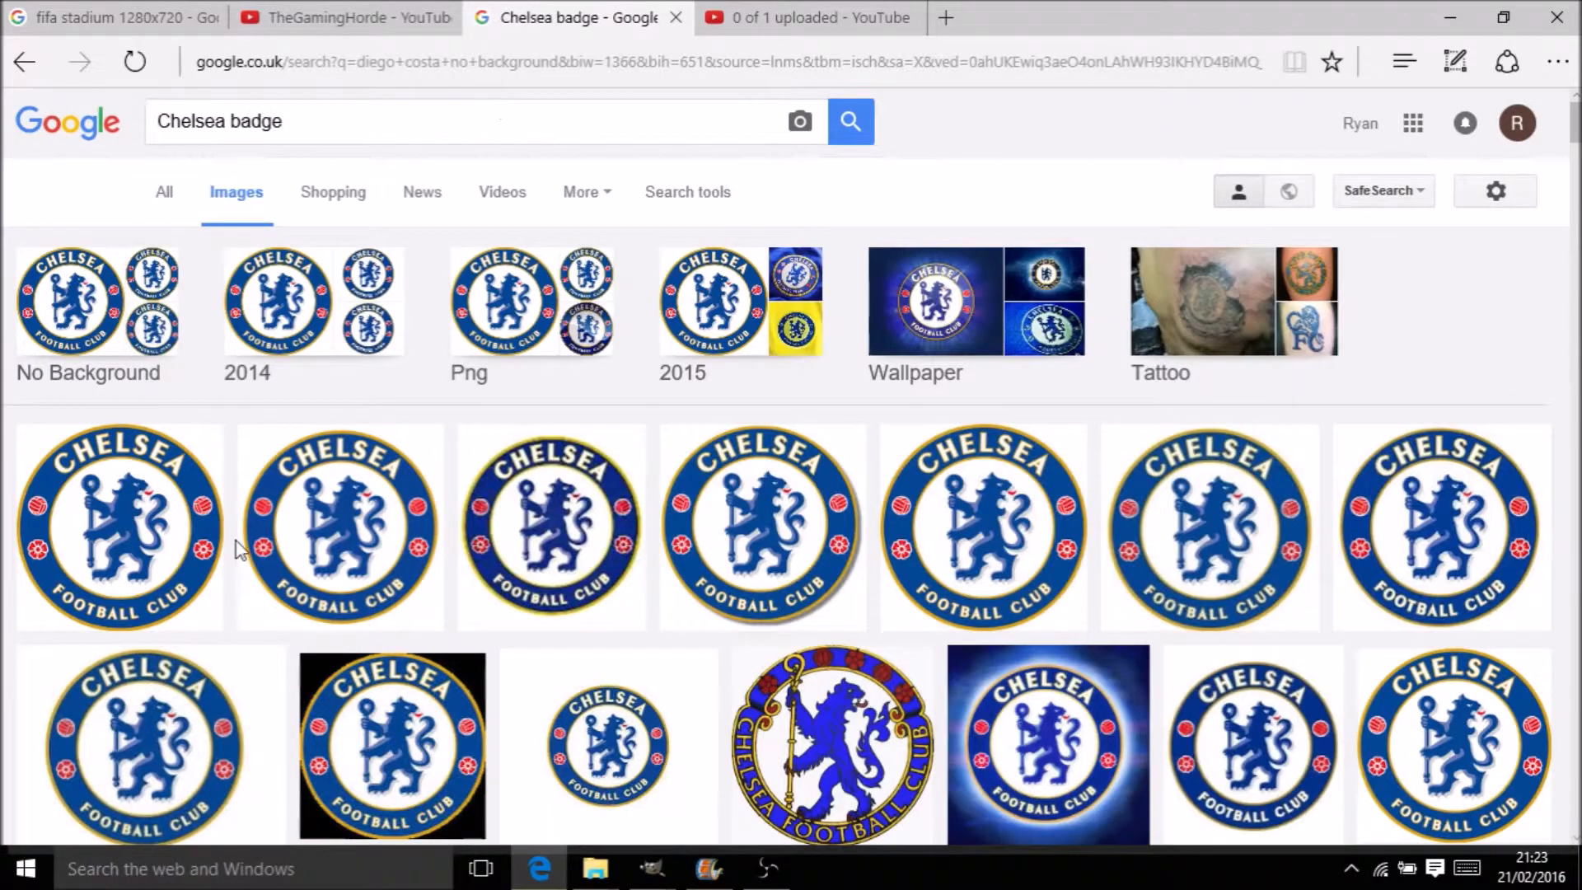
Copy the 1024×1024 Chelsea F.C. crest from the Wikipedia result to the clipboard
click(99, 496)
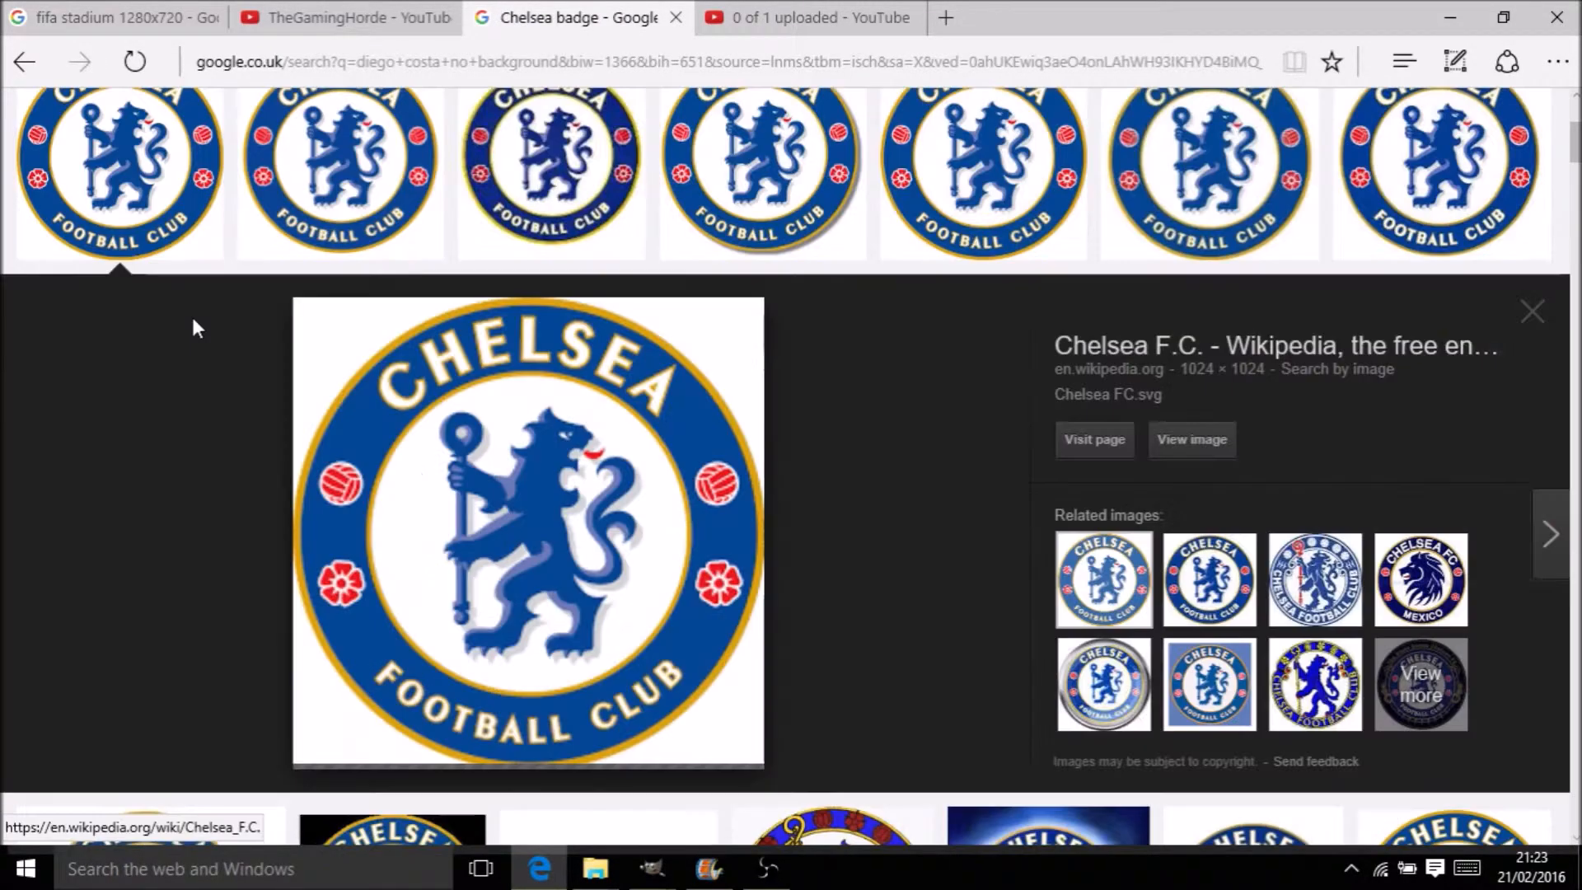
right_click(685, 531)
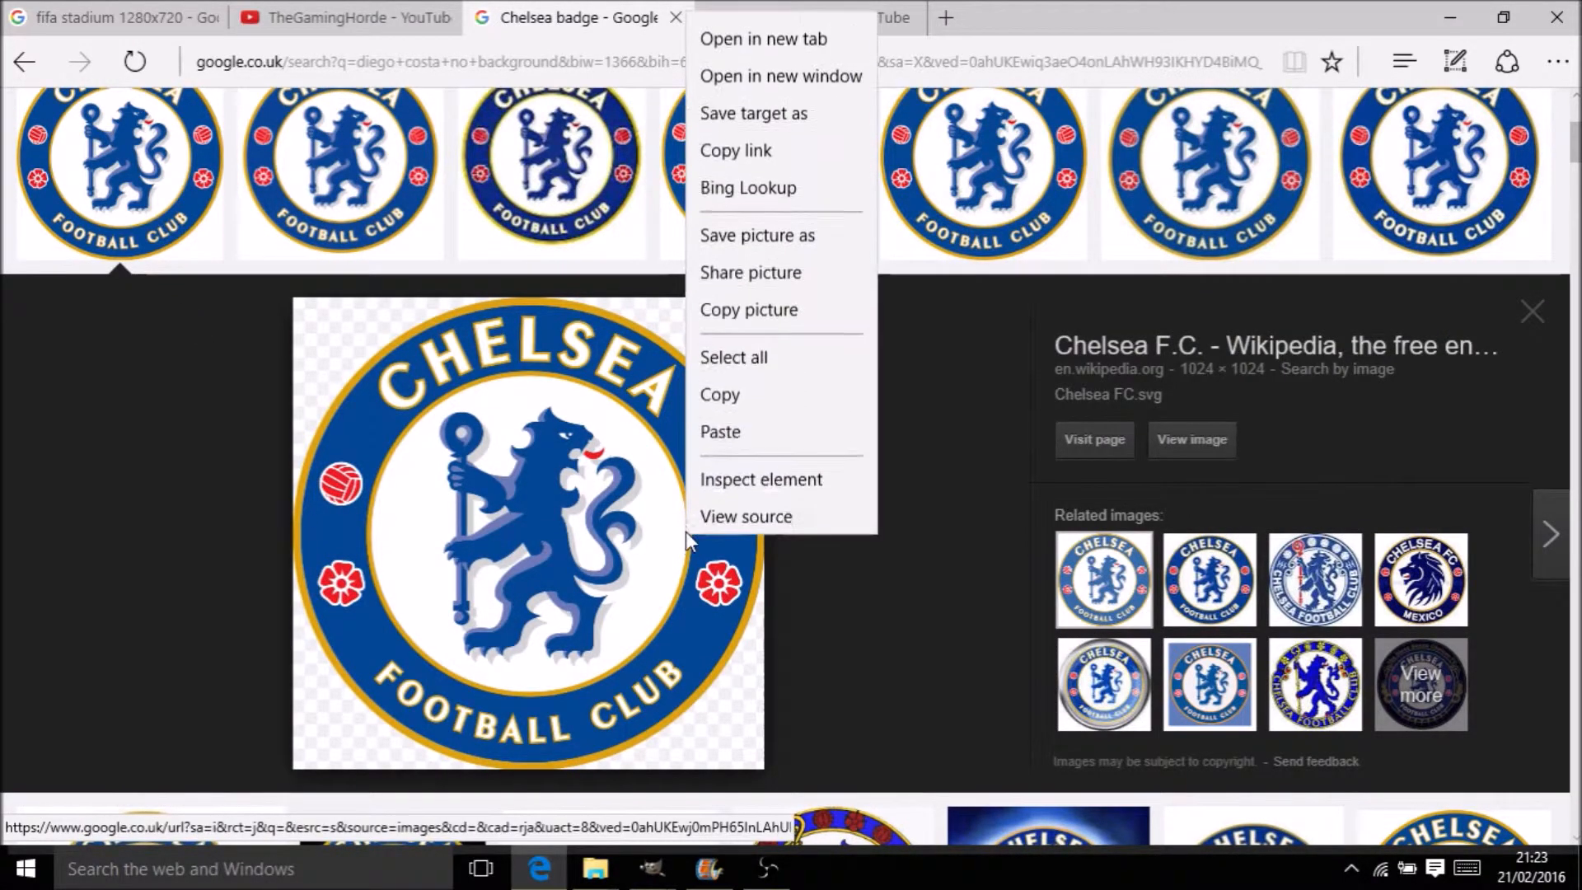
click(788, 306)
mouse_move(664, 882)
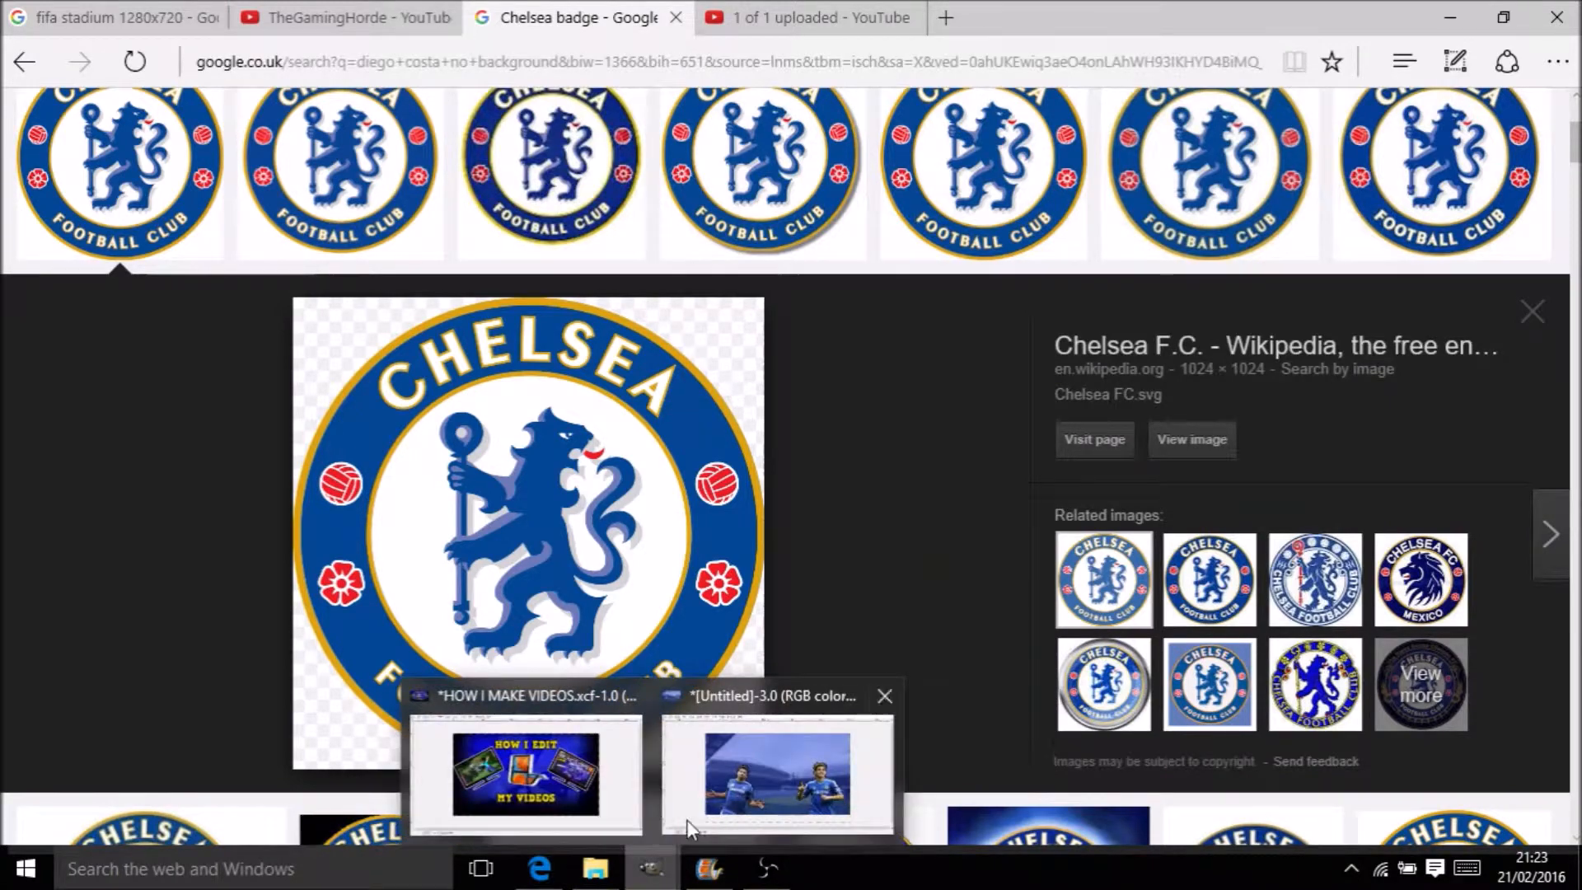
click(758, 762)
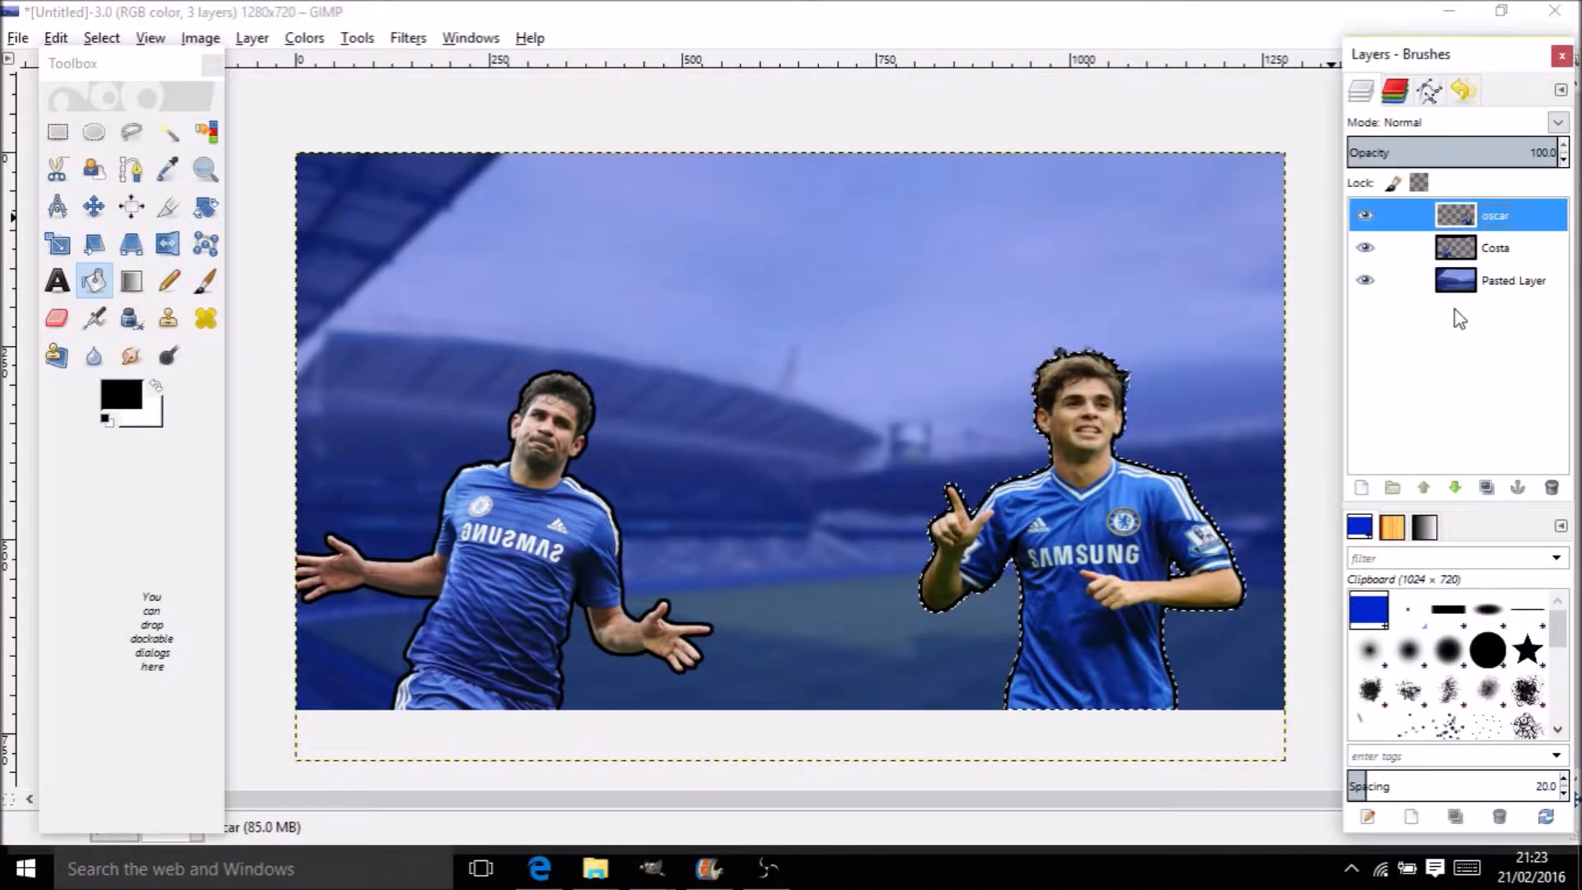
Paste the Chelsea crest into GIMP as a new top layer named 'chelsea'
click(1467, 277)
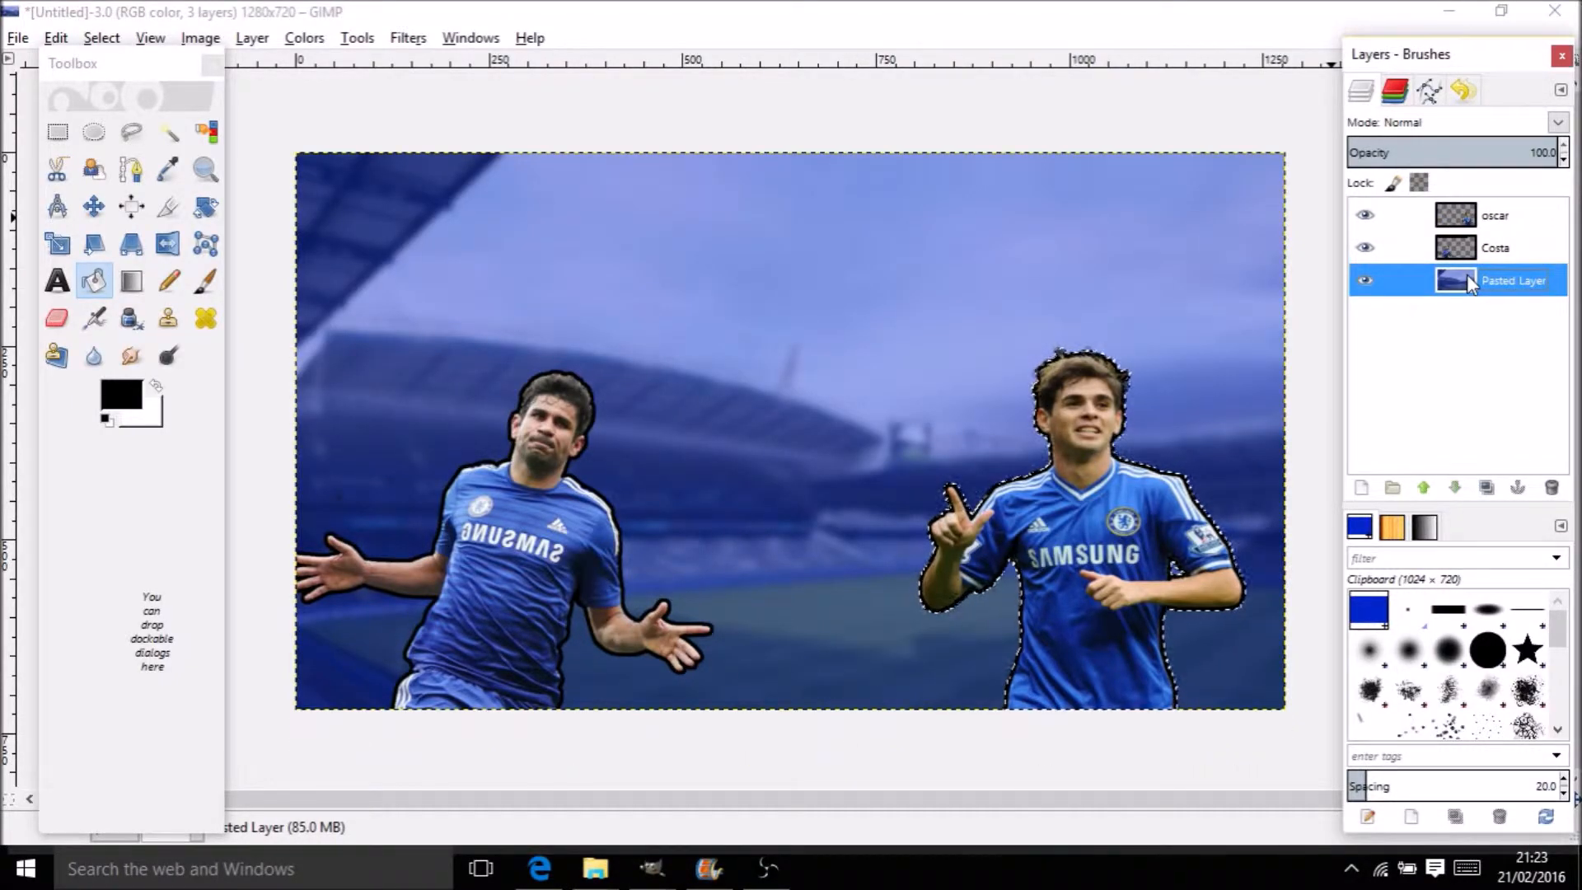
key(ctrl+v)
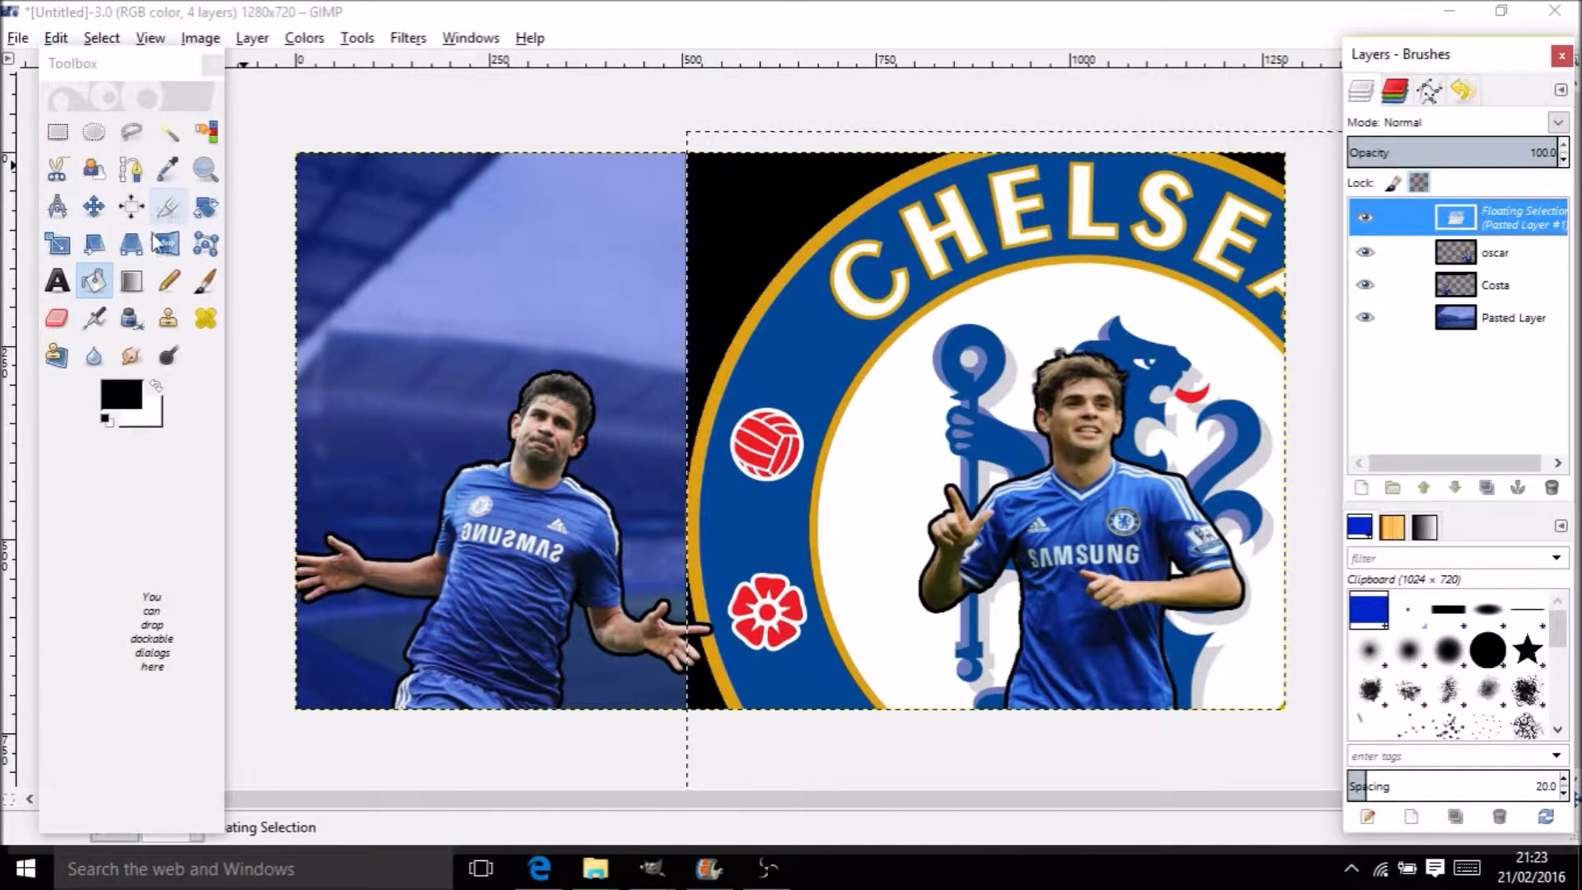
double_click(1501, 212)
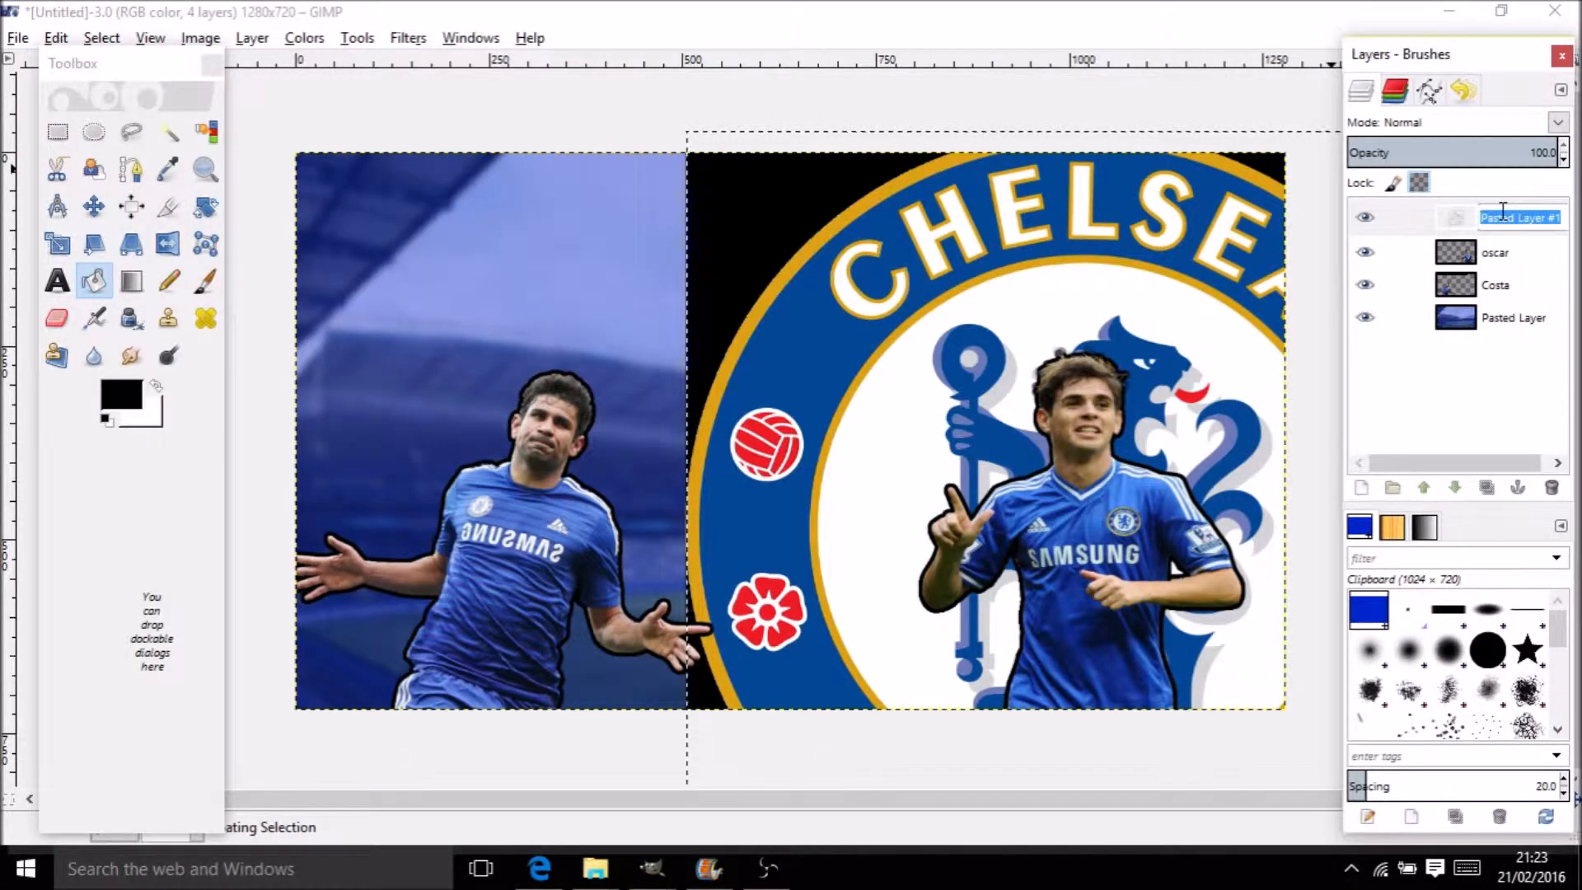
text(chelsea)
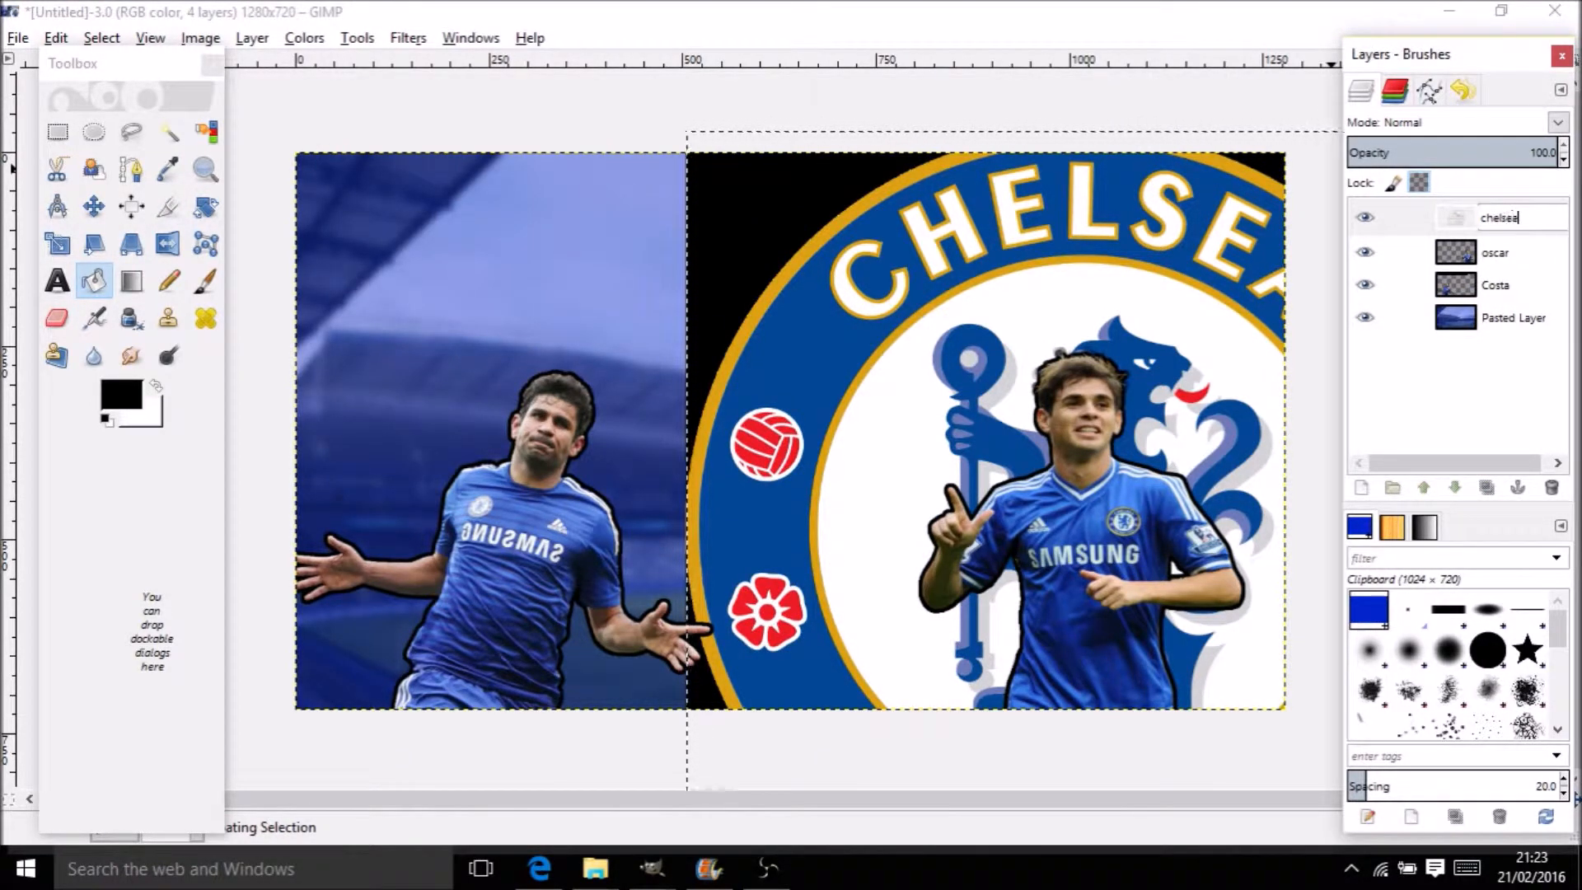
key(Return)
click(169, 135)
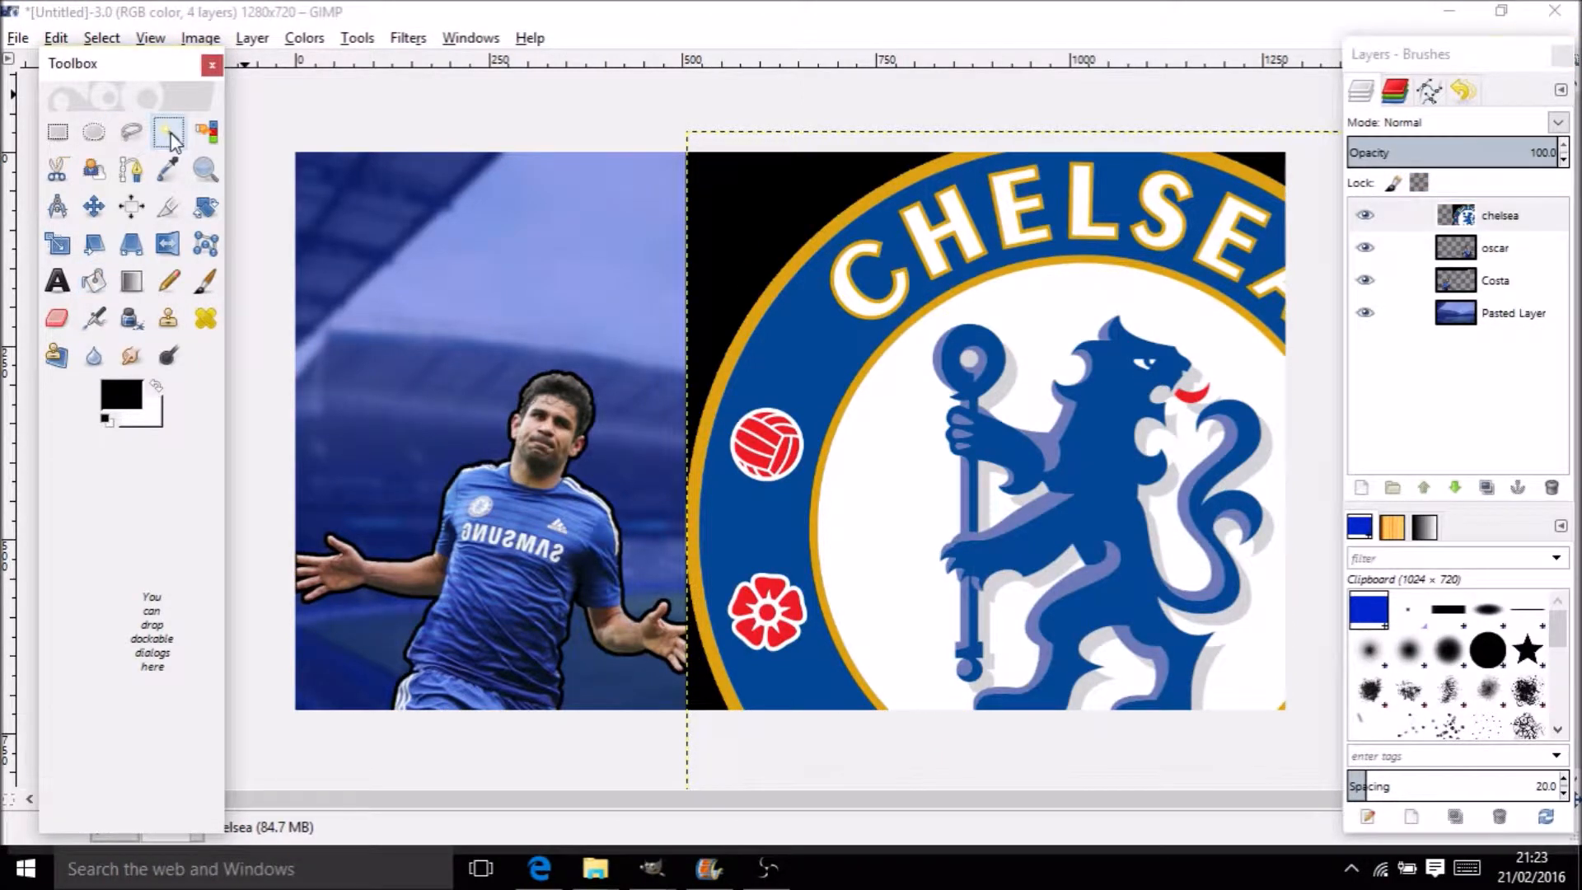
Scale the chelsea badge to 411×363 px, placed between Costa and Oscar
click(57, 244)
key(Tab)
click(1298, 171)
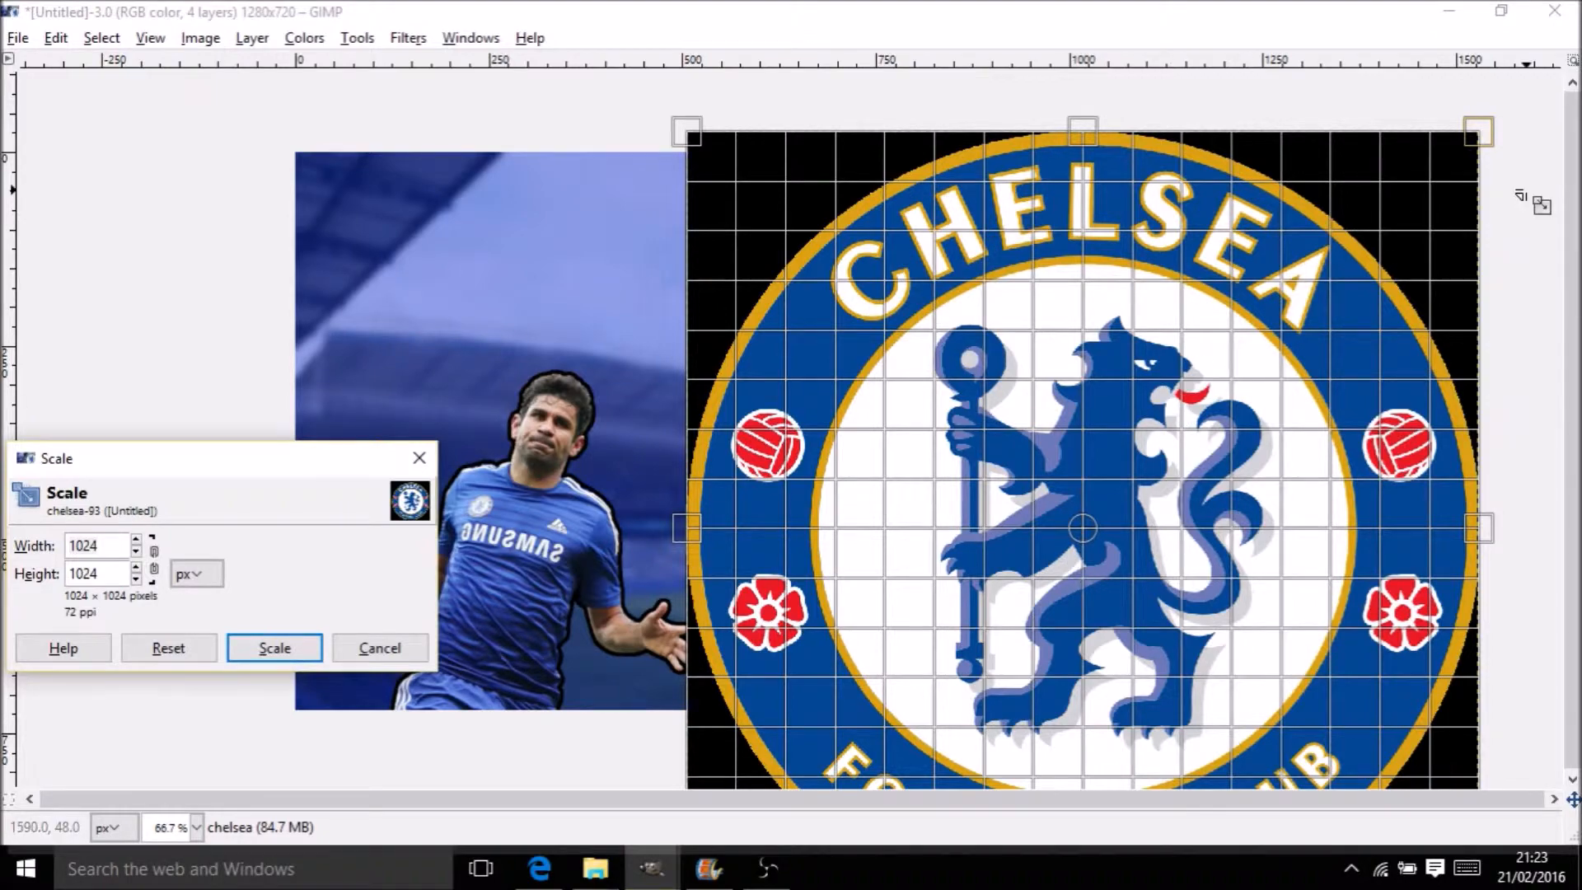
key(Tab)
drag(1493, 144, 1095, 670)
drag(913, 713, 971, 385)
drag(1171, 353, 1067, 360)
click(272, 649)
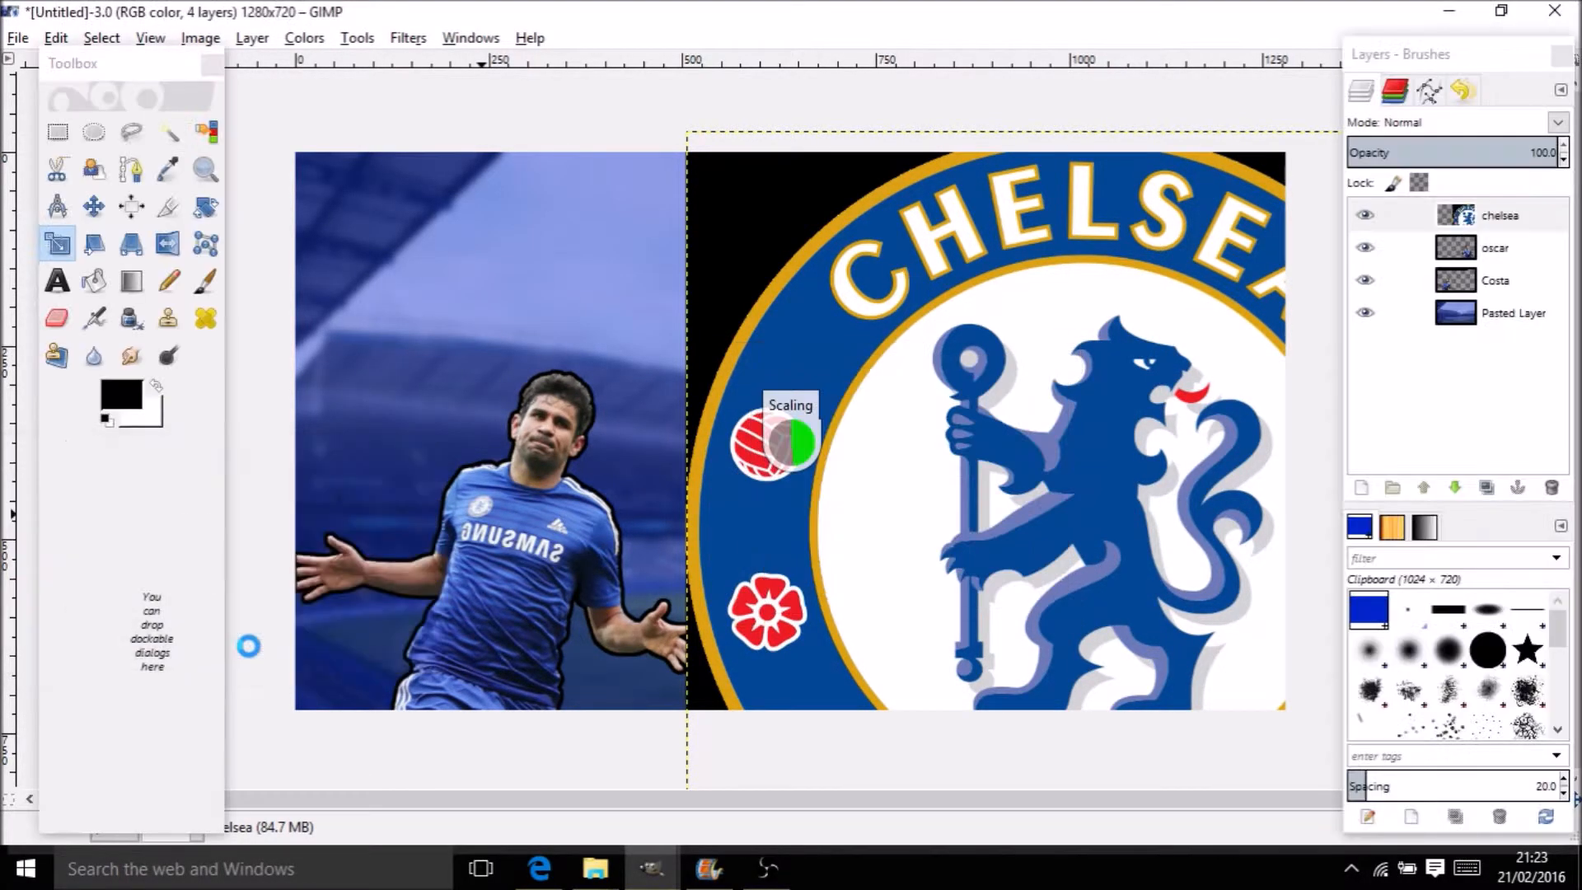
click(939, 424)
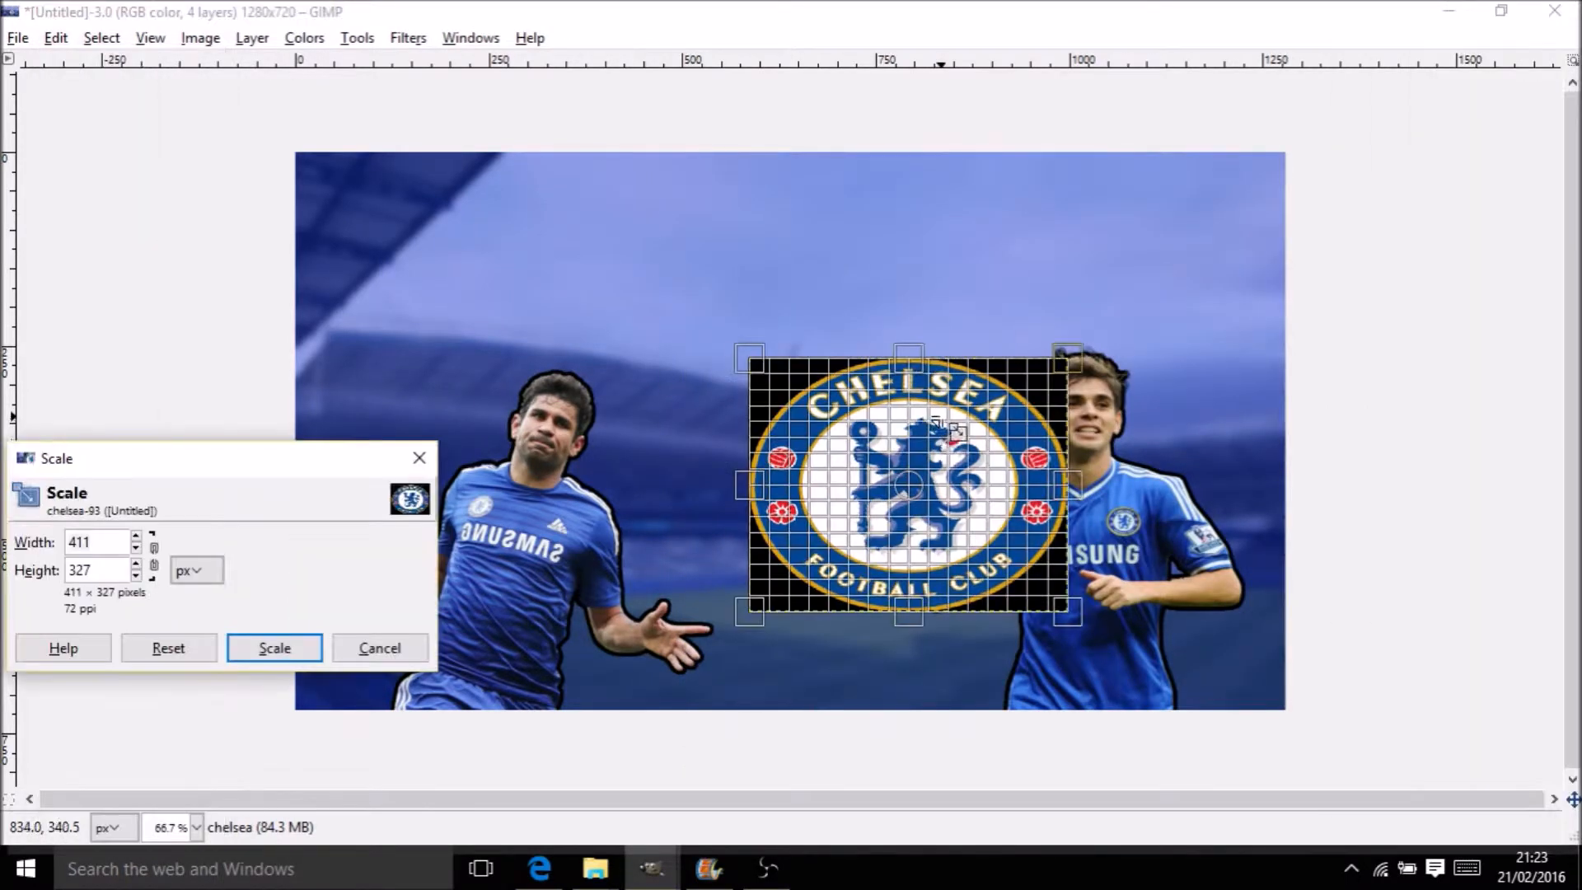
drag(920, 375, 927, 342)
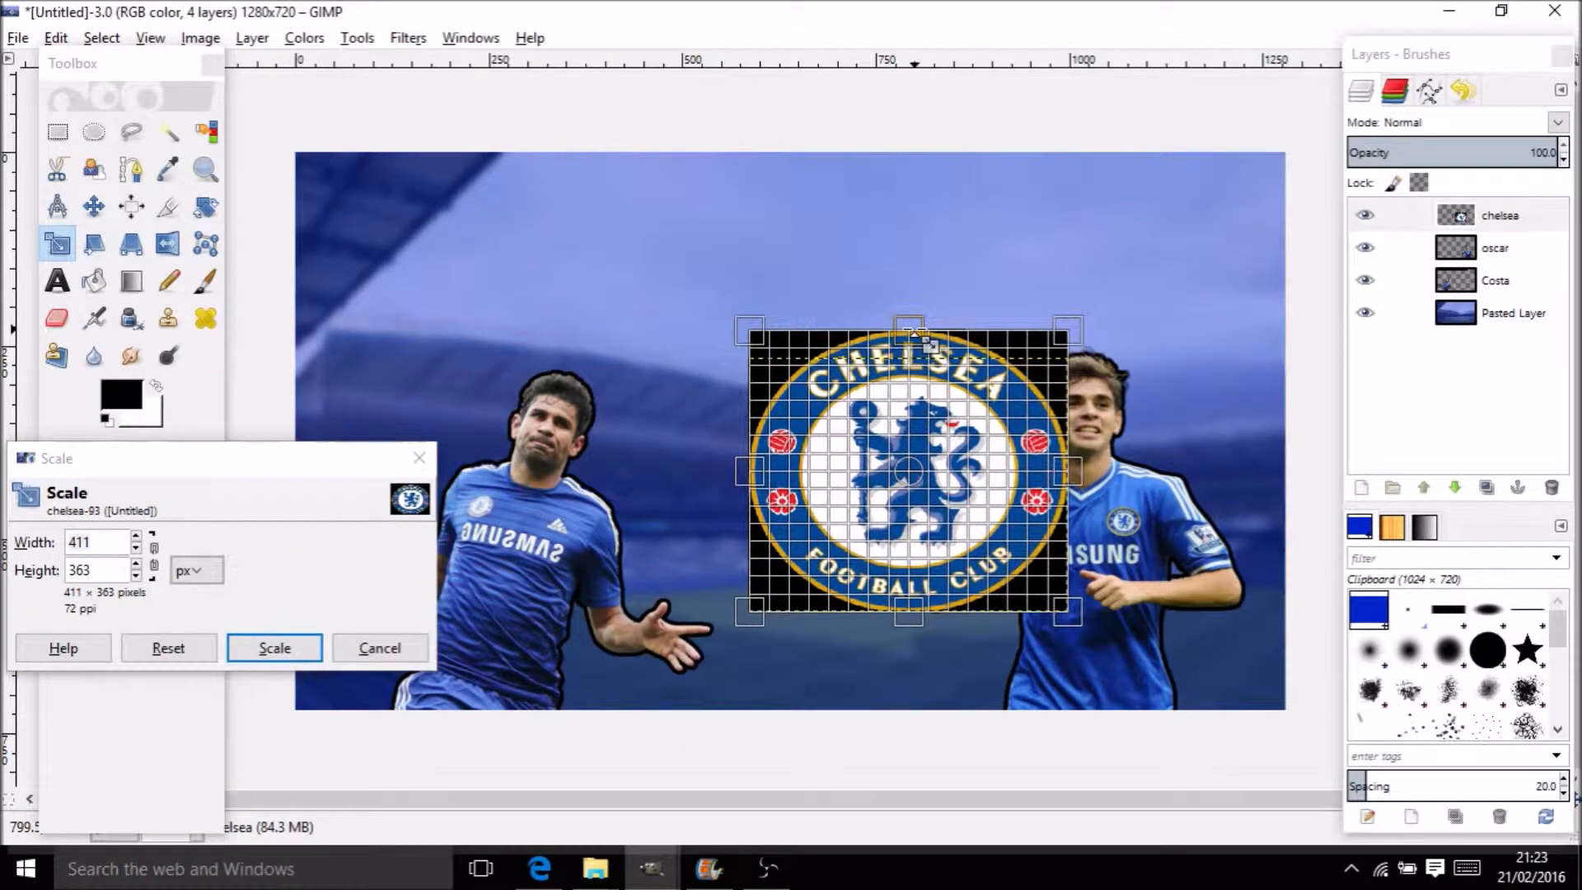
click(272, 647)
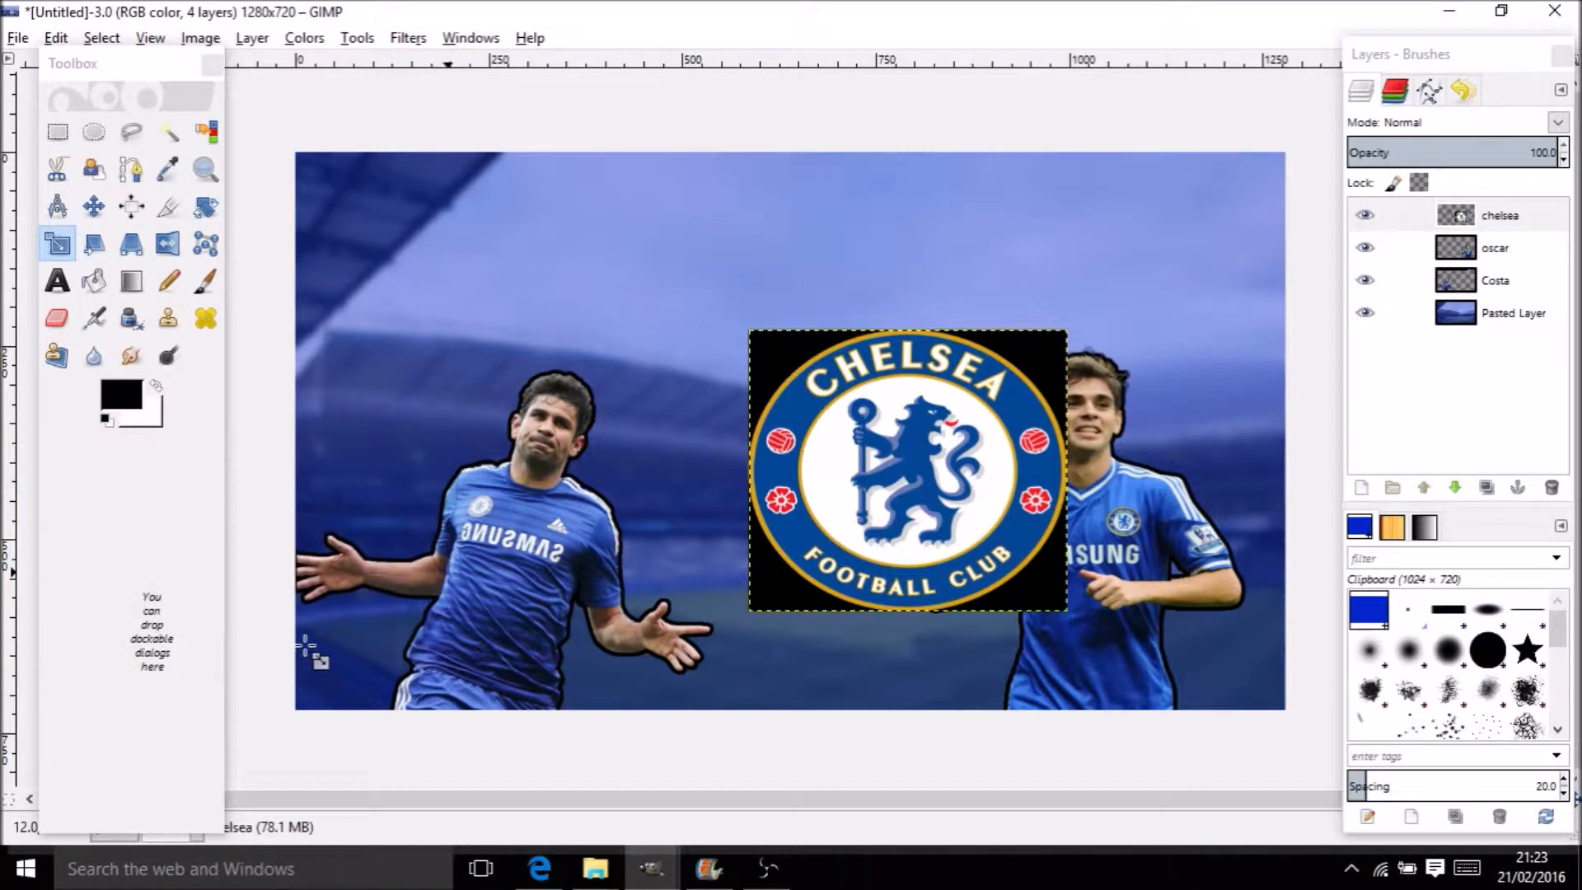
Delete the black square background around the Chelsea badge
click(206, 132)
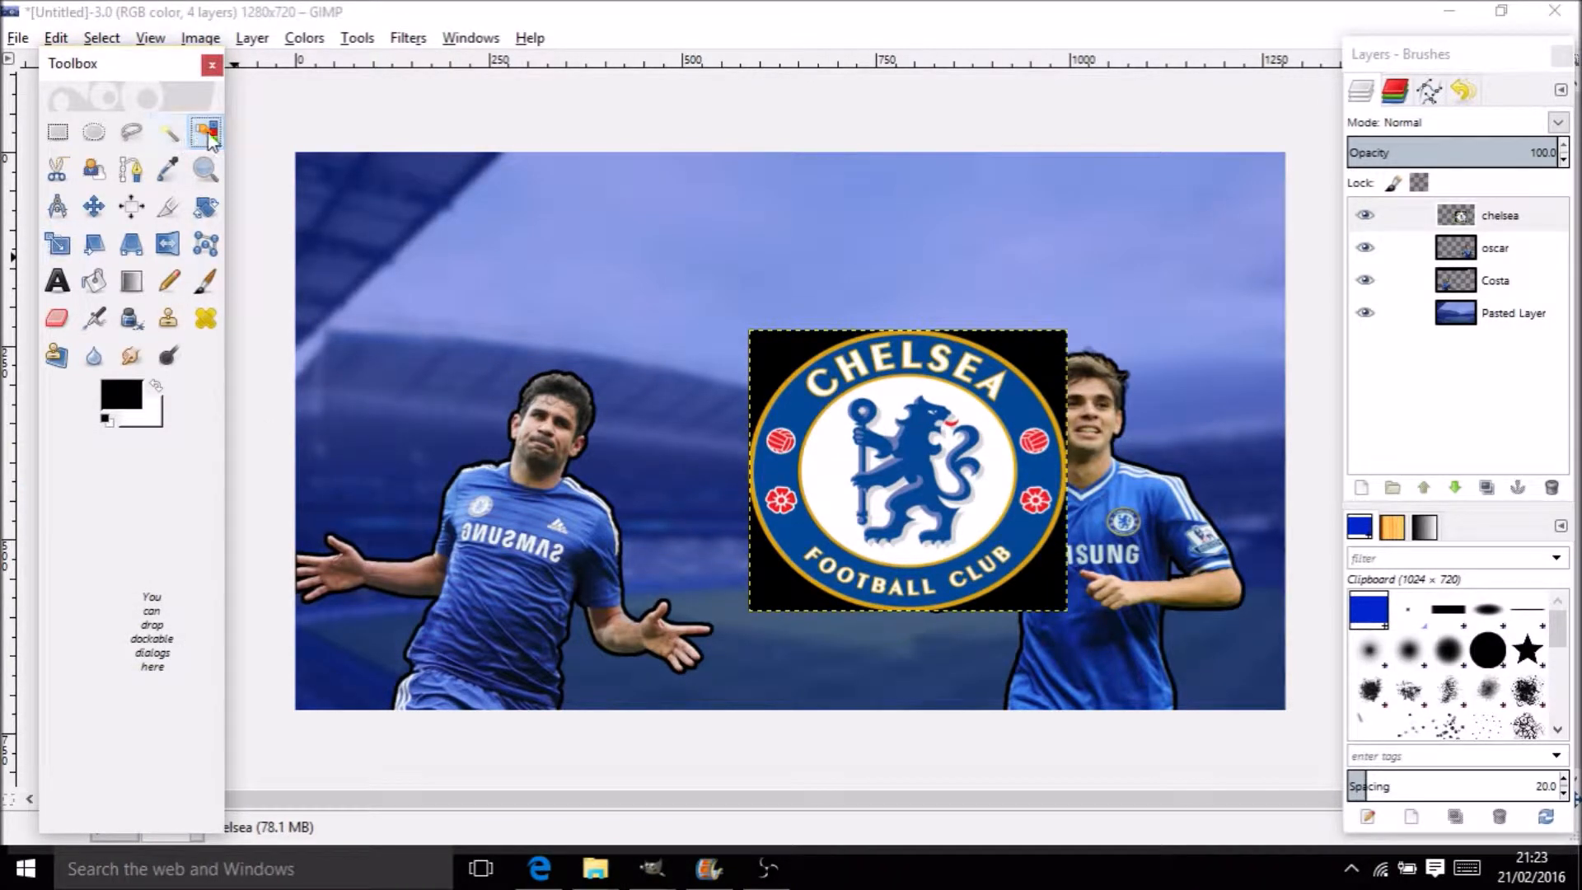
click(779, 371)
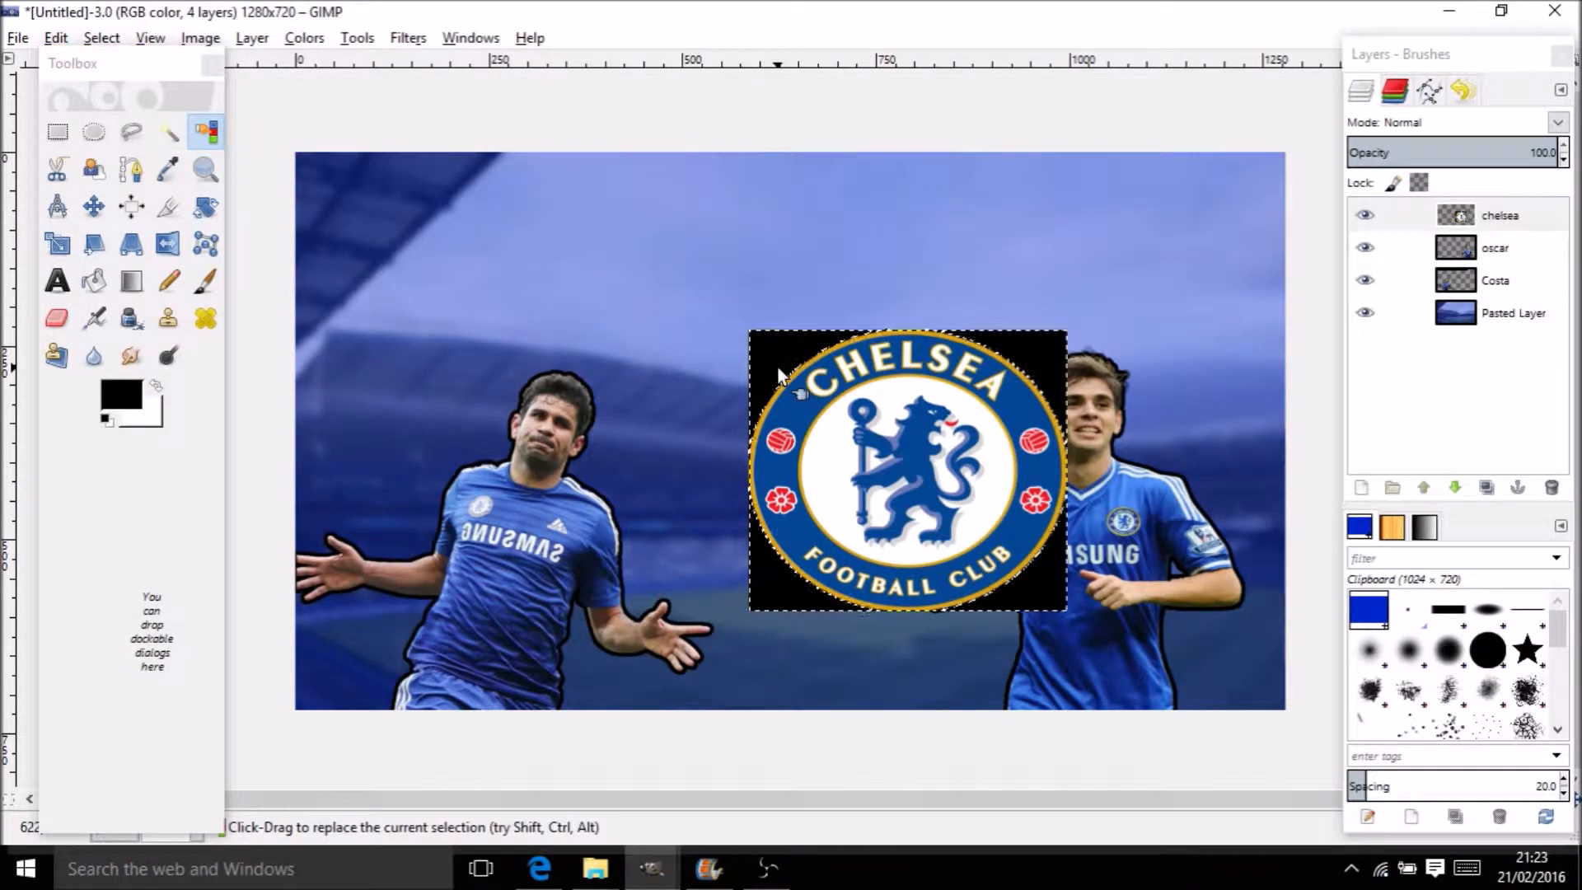
key(Delete)
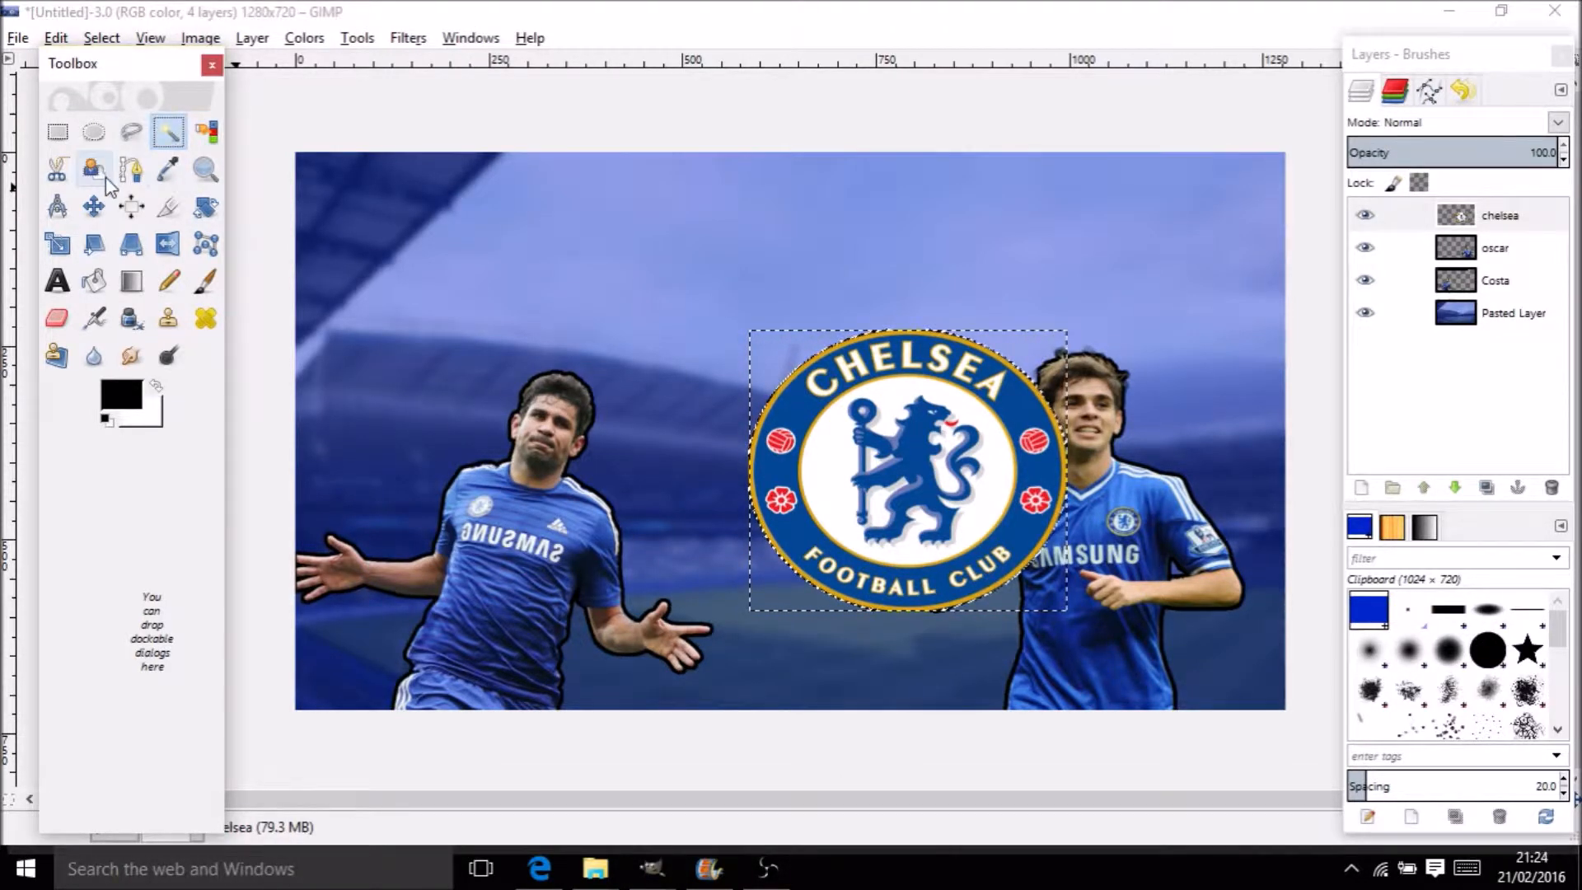
Place the badge in the top-left corner and shift Costa right toward the centre
click(94, 206)
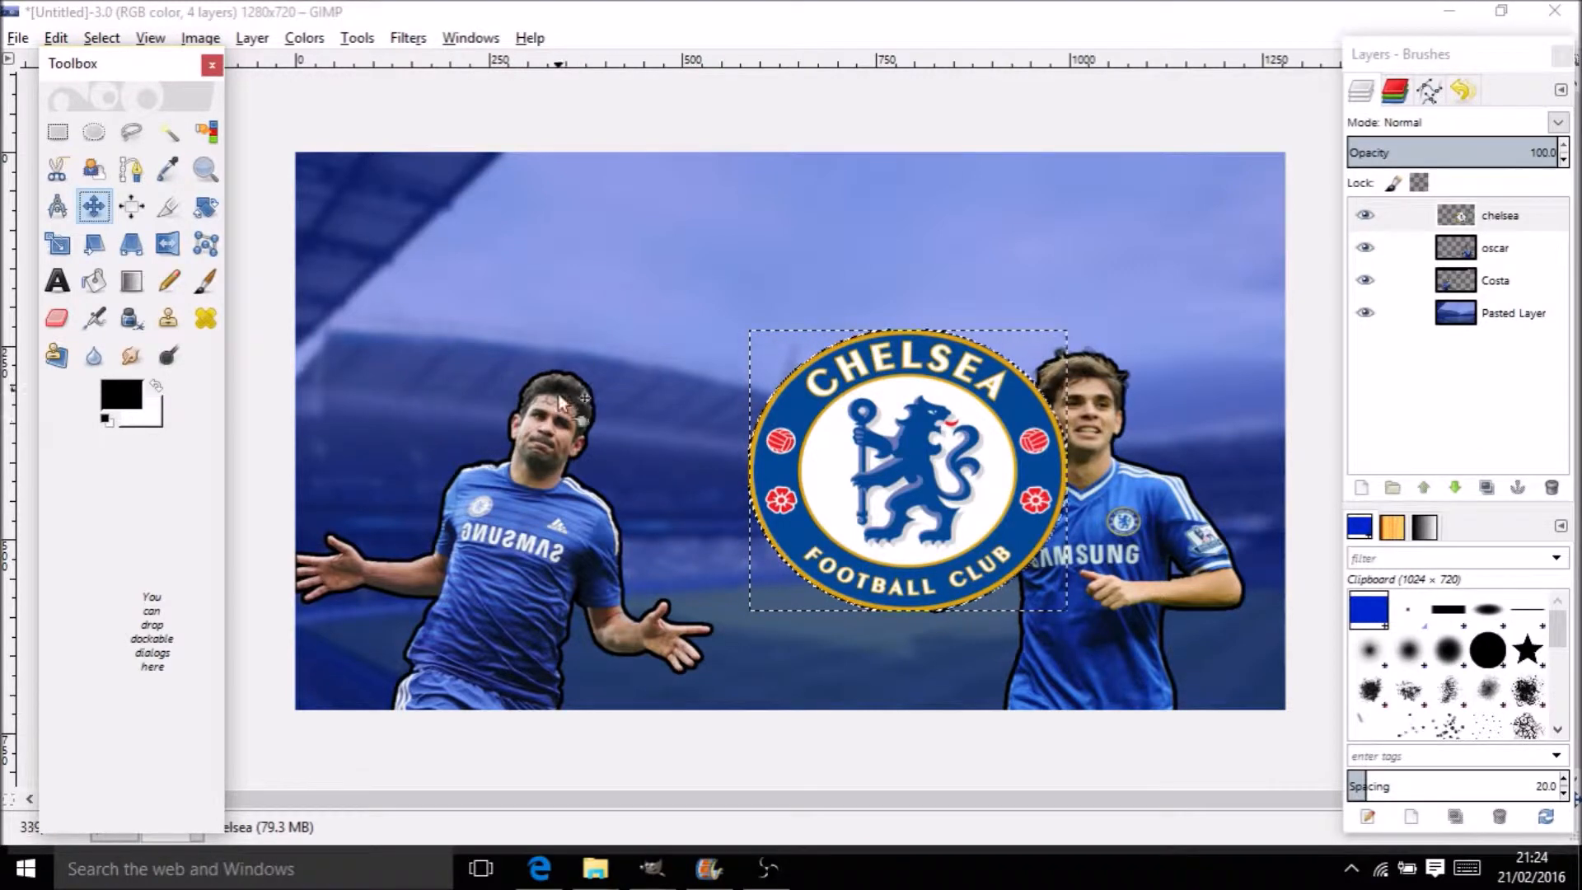
drag(930, 454, 453, 240)
click(566, 552)
drag(565, 551, 607, 556)
click(399, 316)
drag(398, 315, 422, 337)
drag(591, 505, 716, 521)
click(458, 328)
drag(458, 328, 478, 346)
drag(700, 478, 699, 473)
click(698, 470)
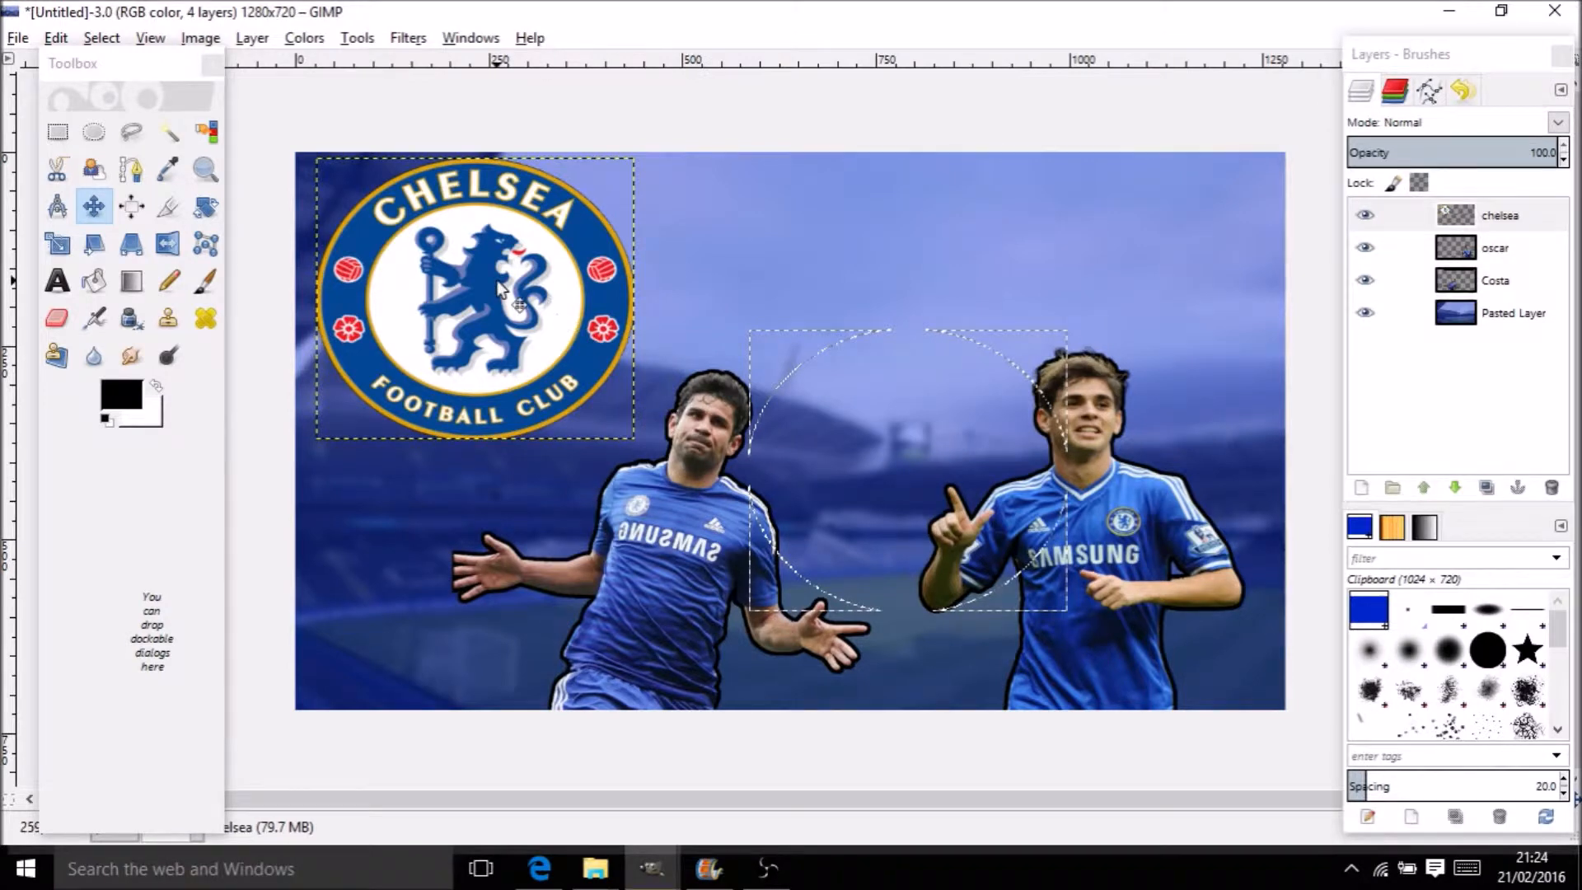
Select the chelsea badge's outline from its alpha and grow the selection outward
right_click(1486, 214)
click(1359, 685)
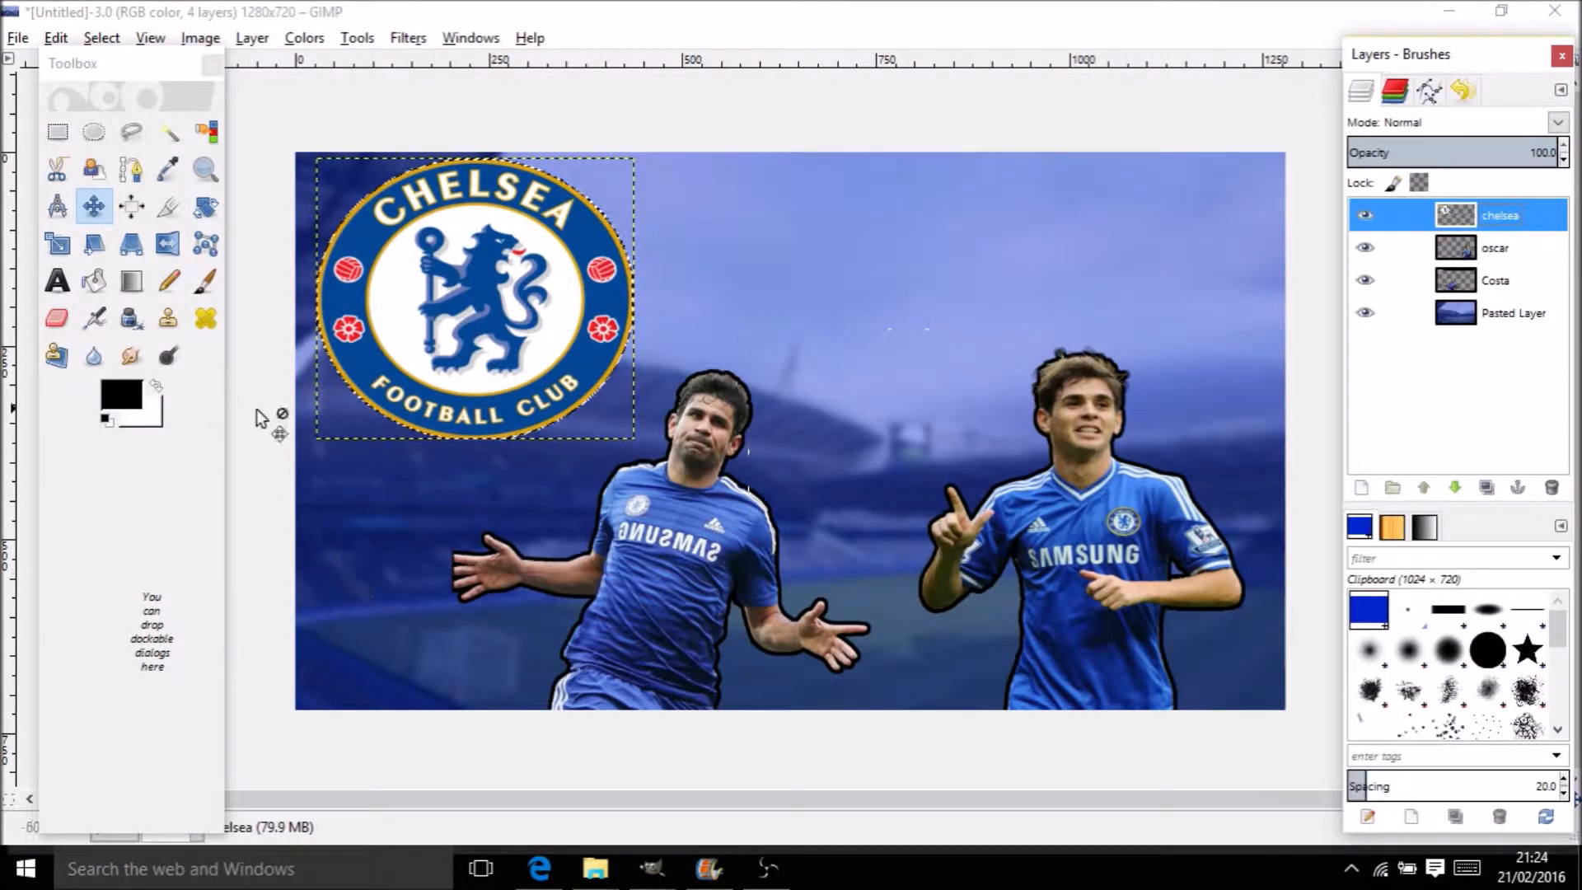
right_click(455, 260)
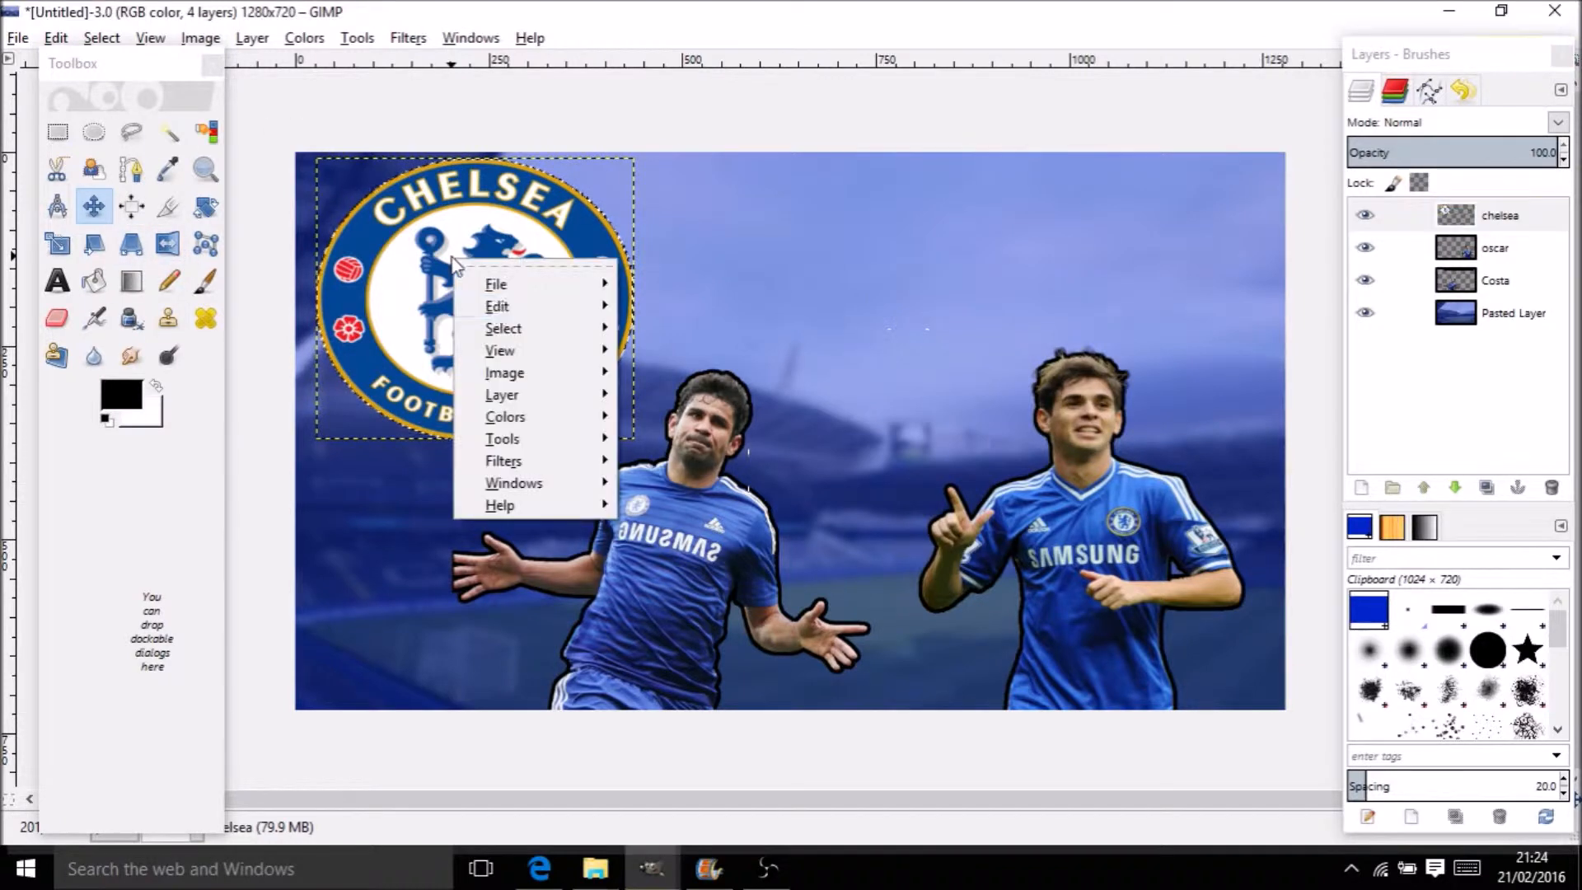
mouse_move(511, 328)
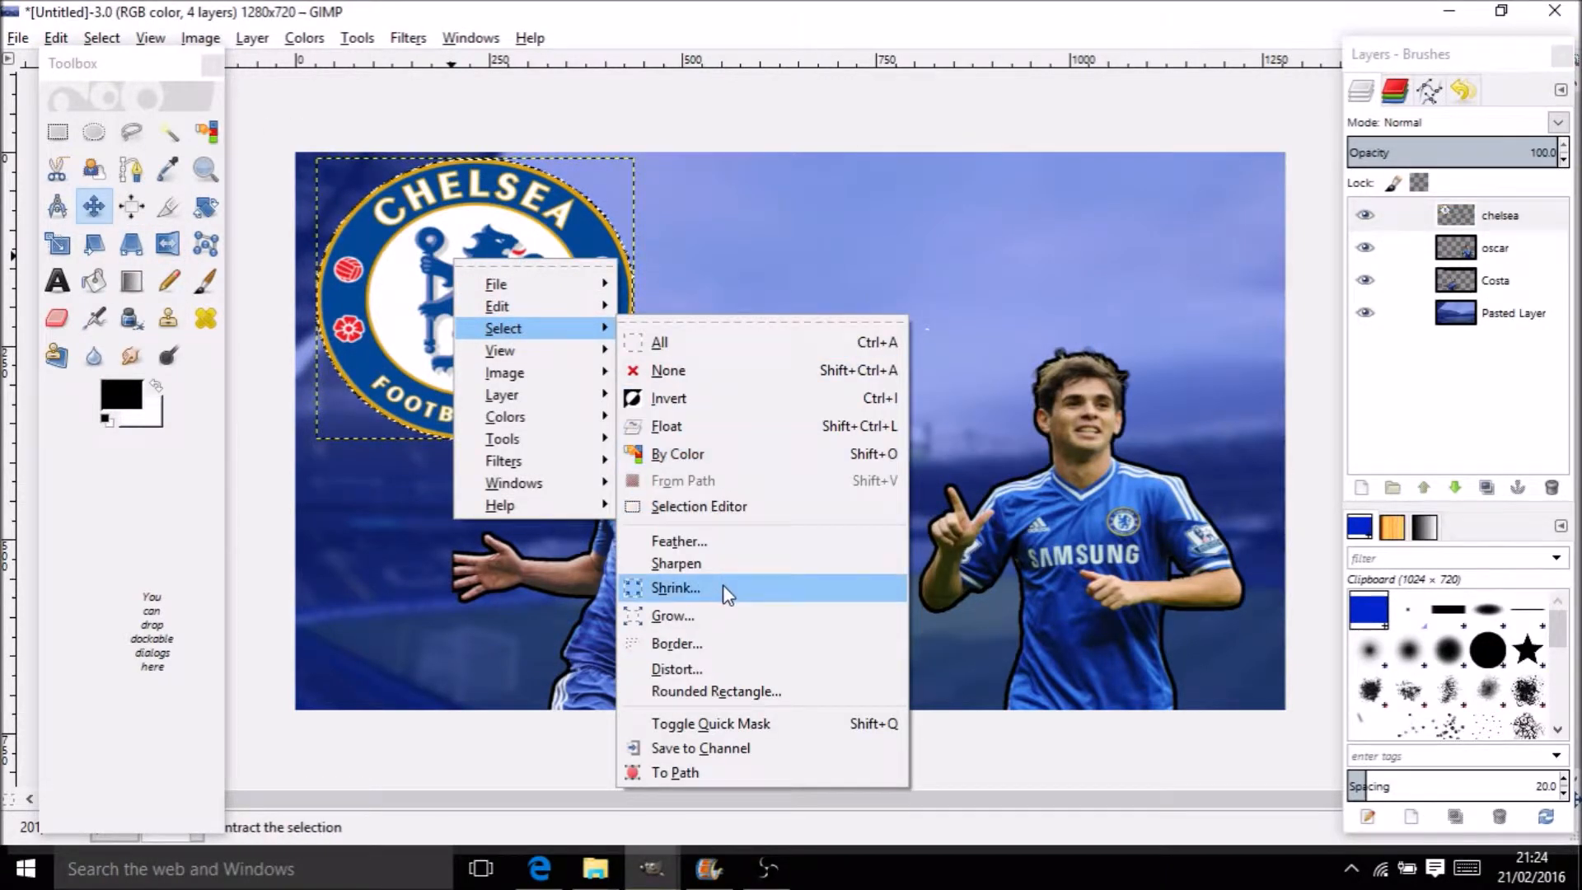
click(722, 615)
click(728, 691)
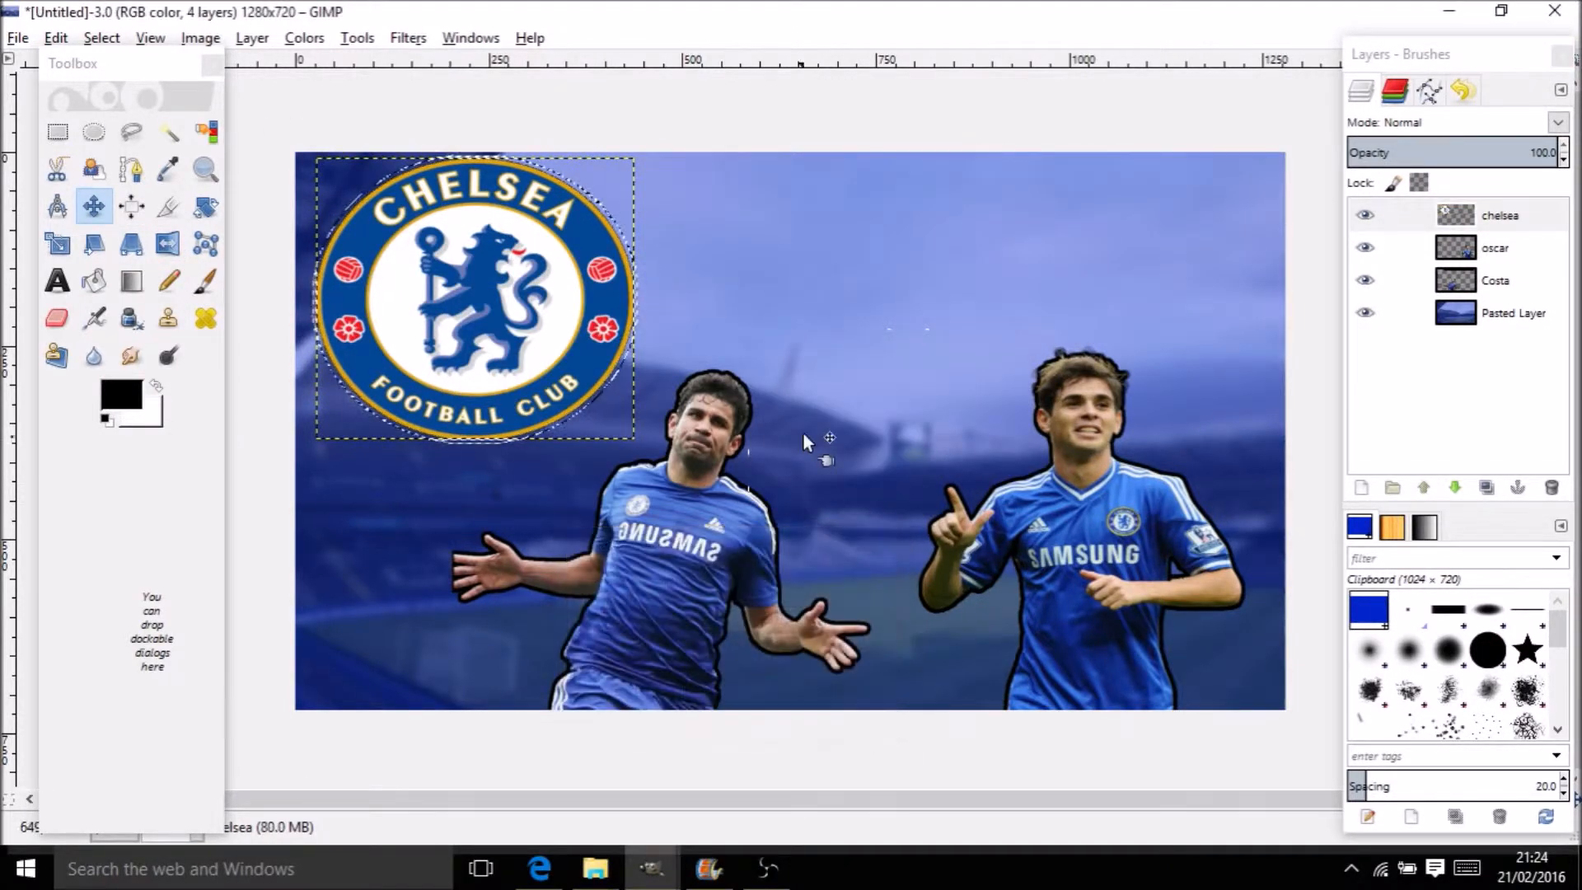
Add a new 'chelsea' layer, fill the grown selection black, and put the badge above it
right_click(1481, 211)
click(1310, 262)
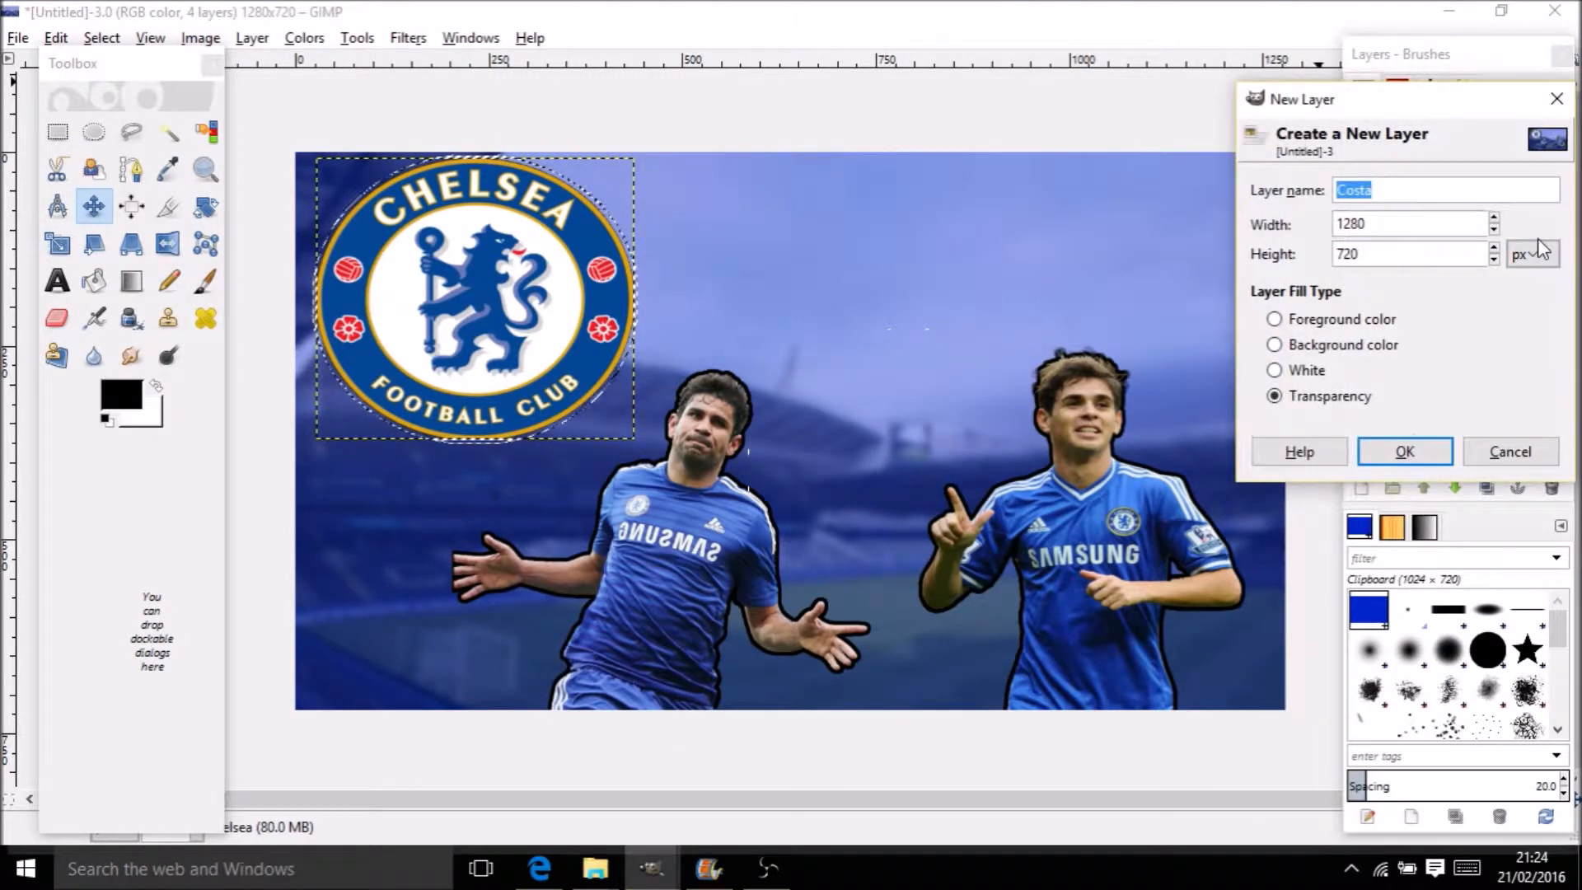
text(chelsea)
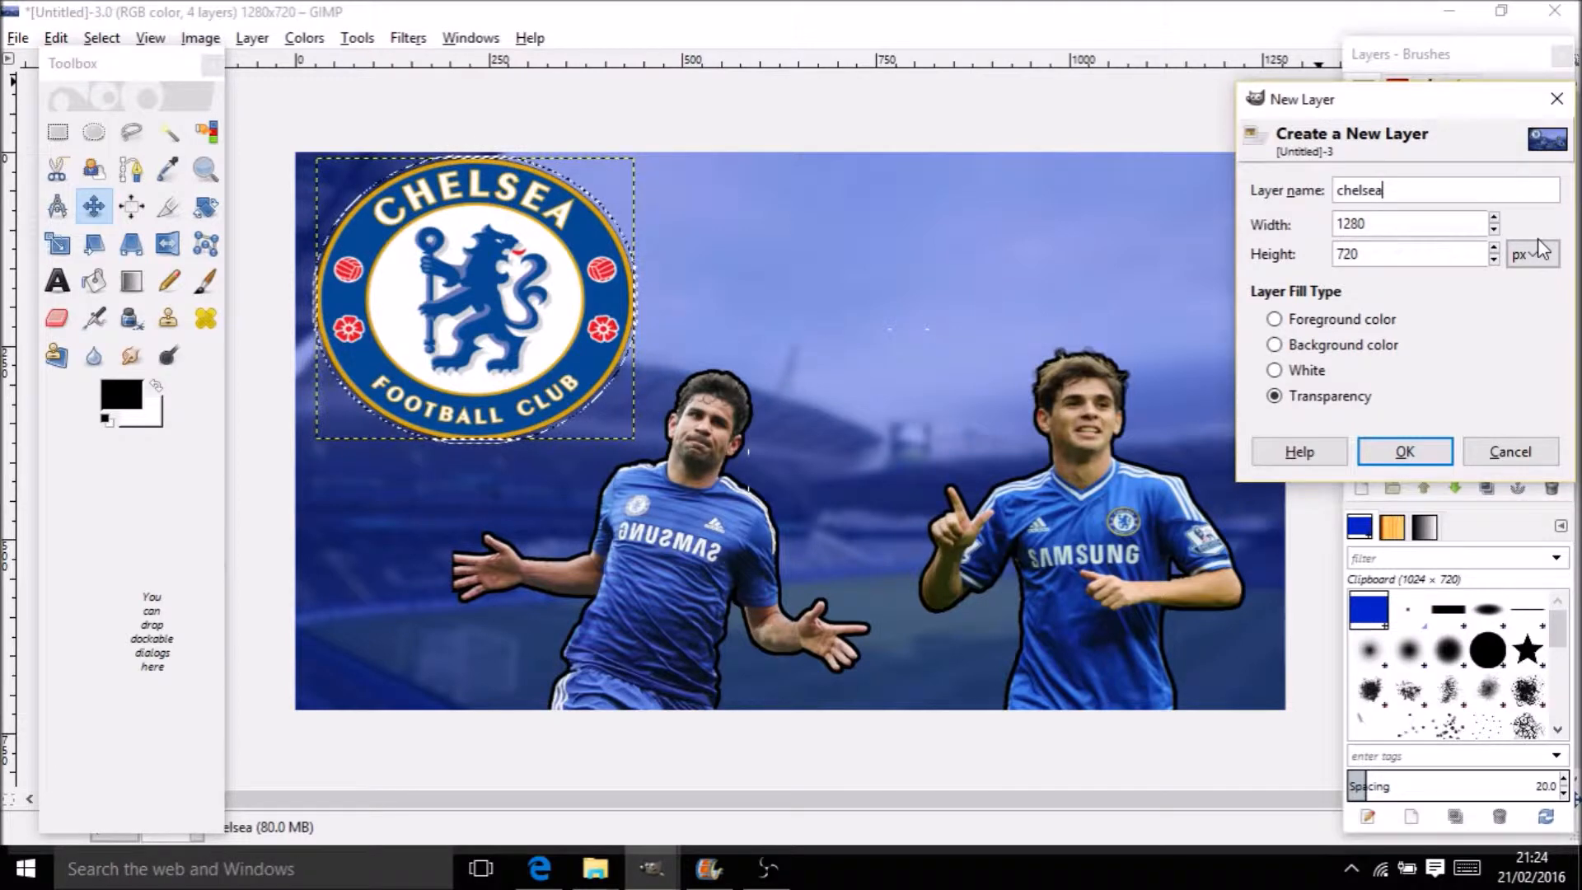
key(Return)
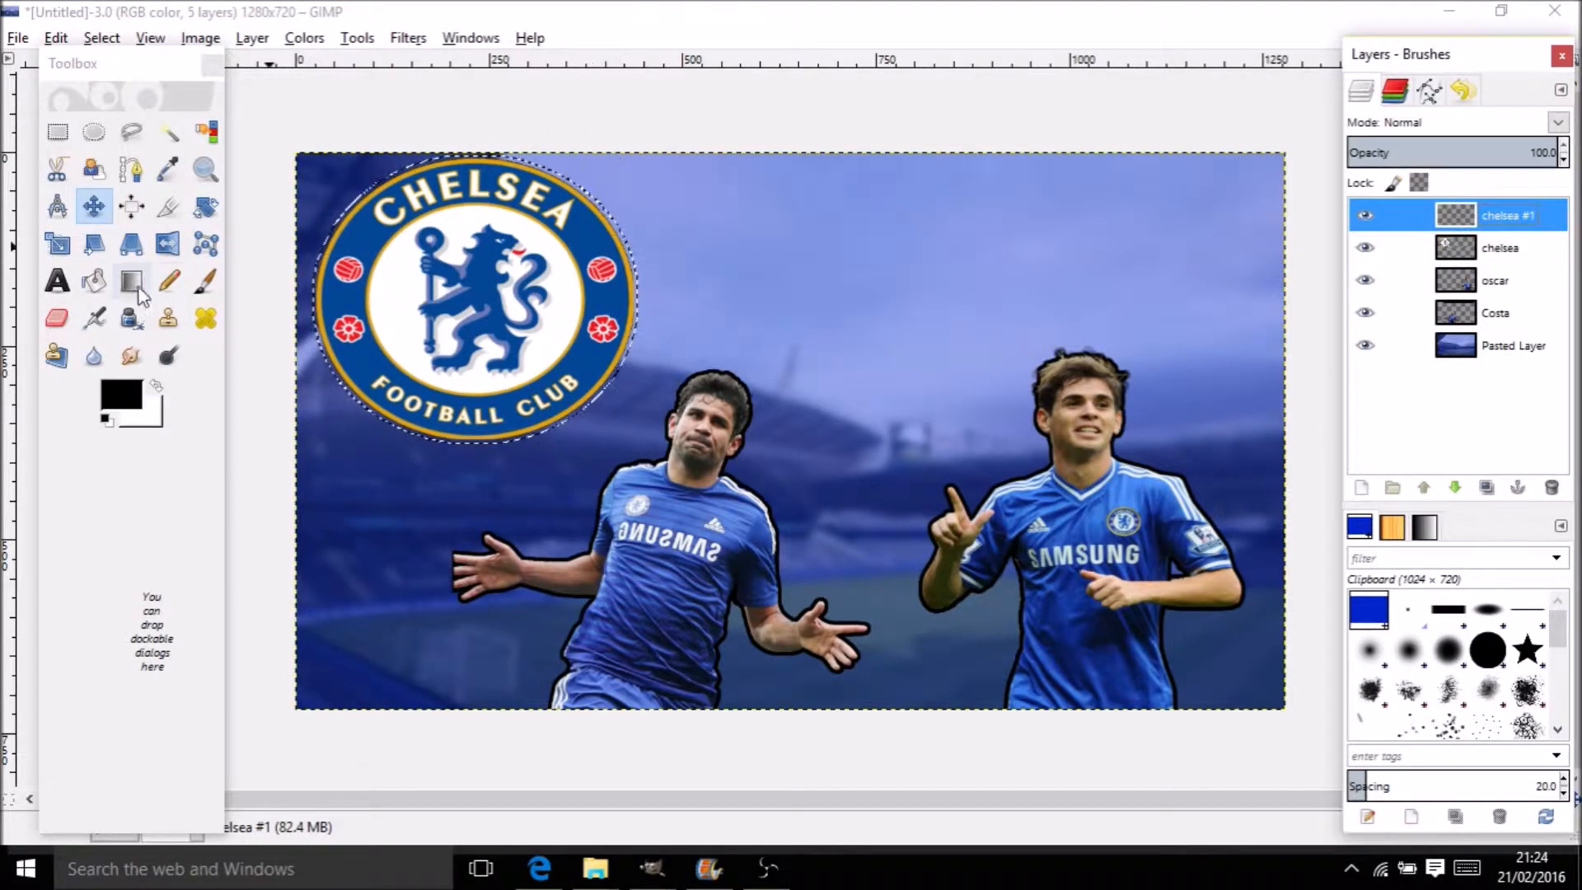
click(94, 281)
click(477, 309)
drag(1502, 247, 1502, 217)
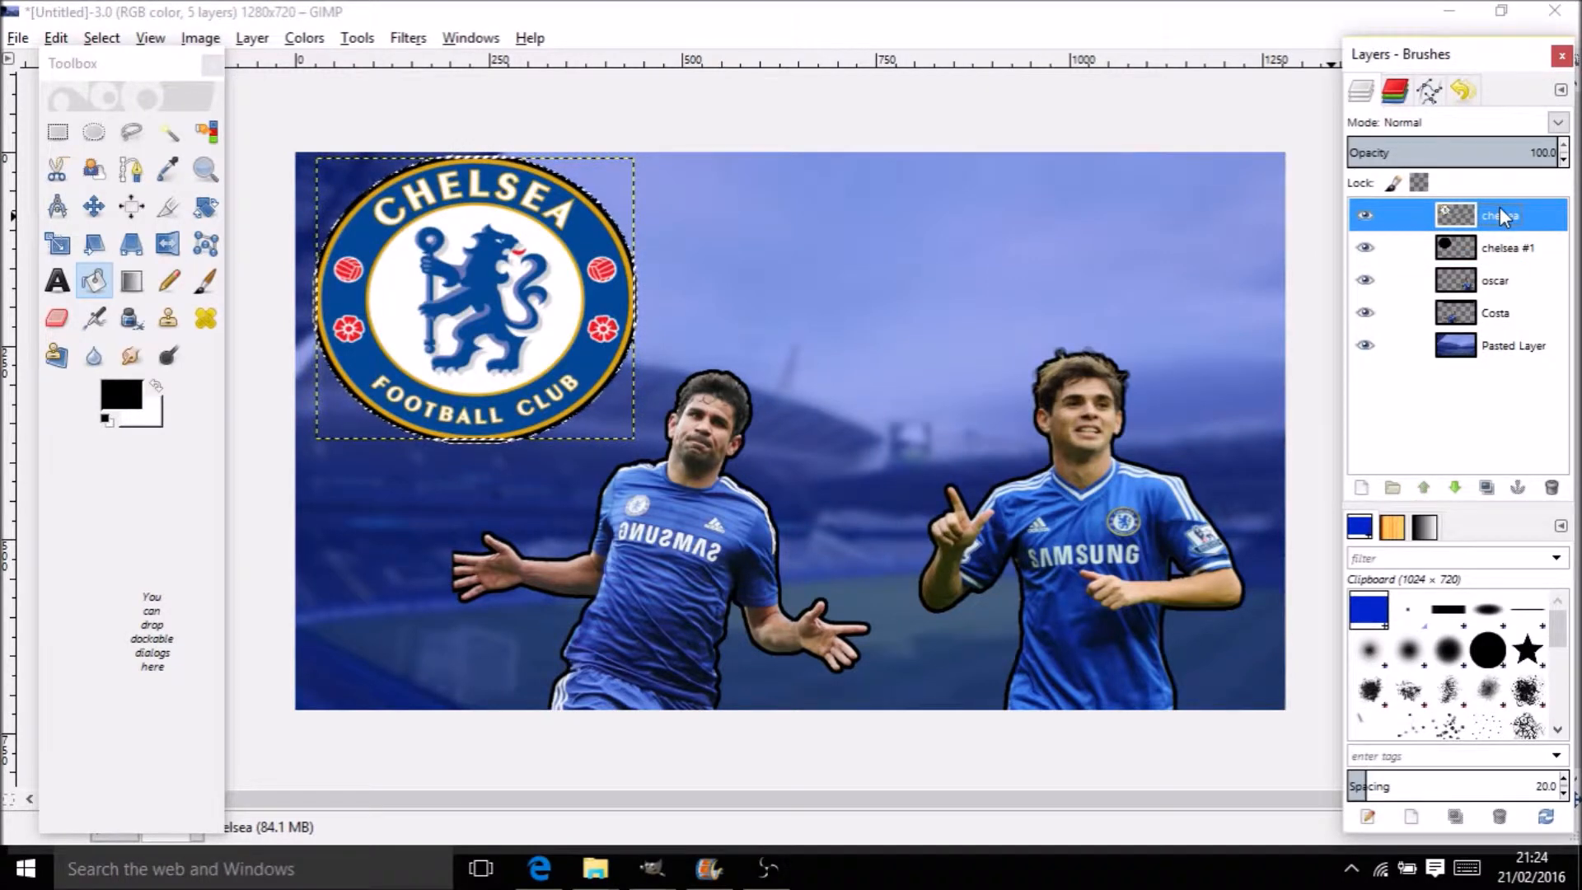
Merge the chelsea layer down into chelsea #1 and select its outline with Alpha to Selection
right_click(1502, 216)
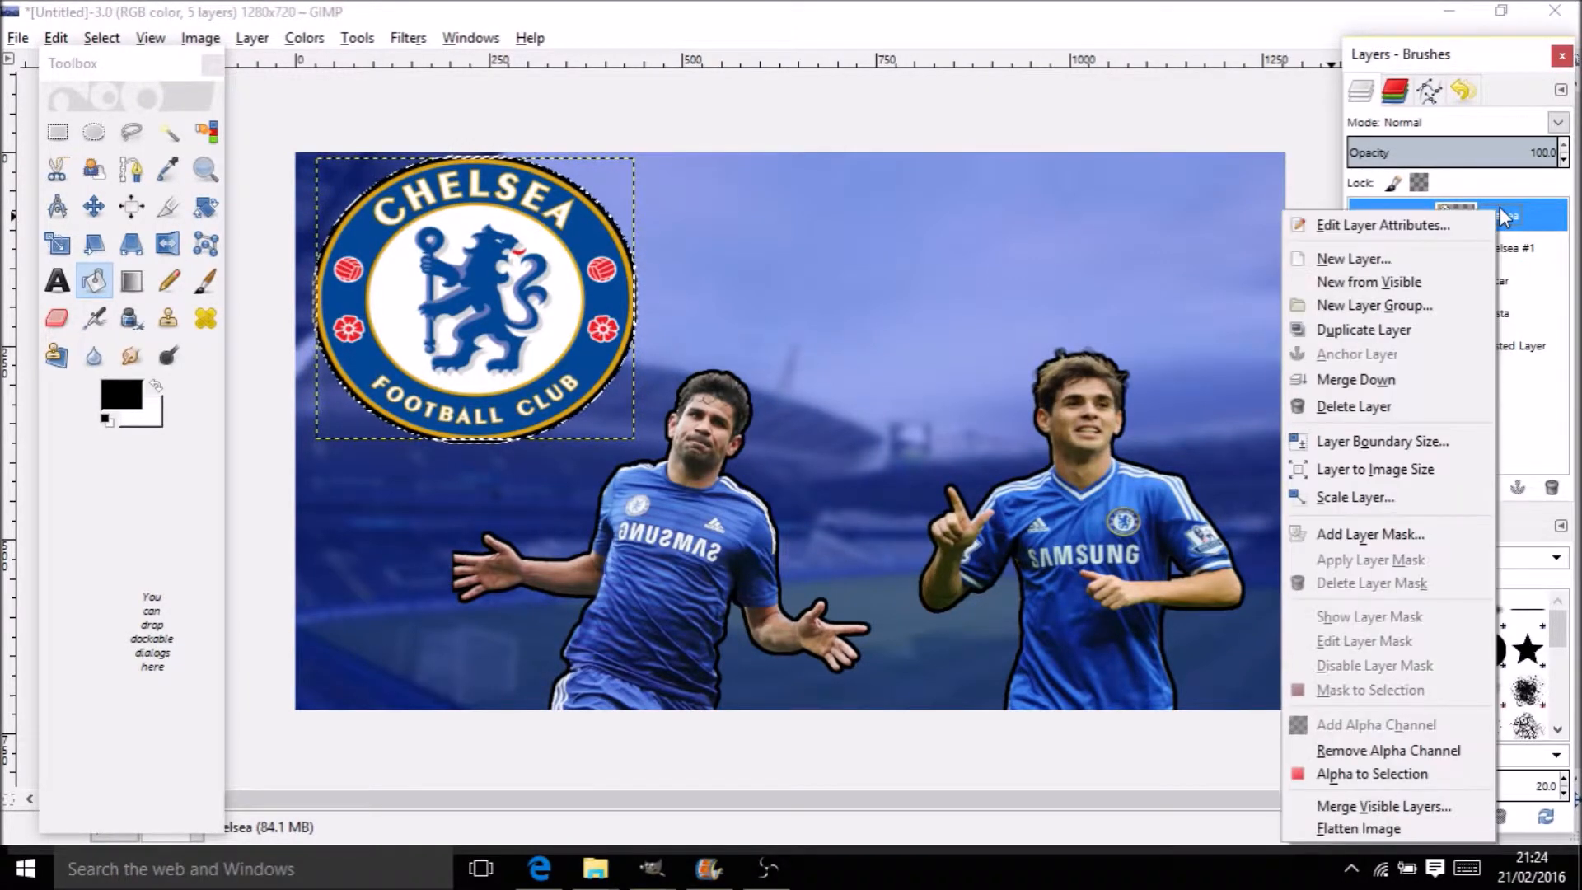
click(1534, 237)
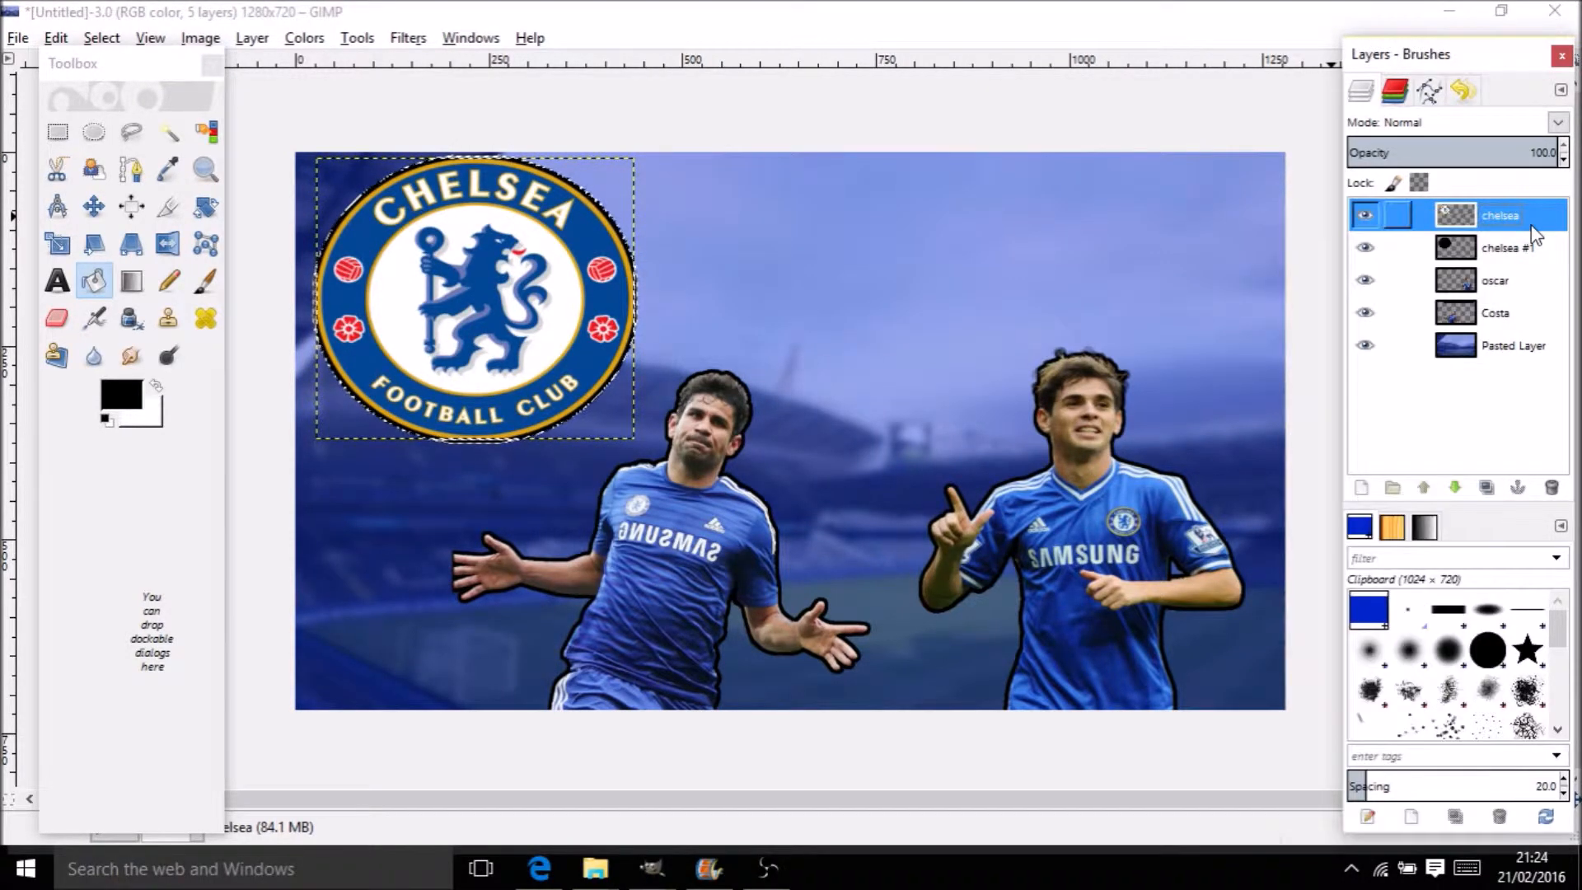
right_click(1533, 230)
click(1401, 401)
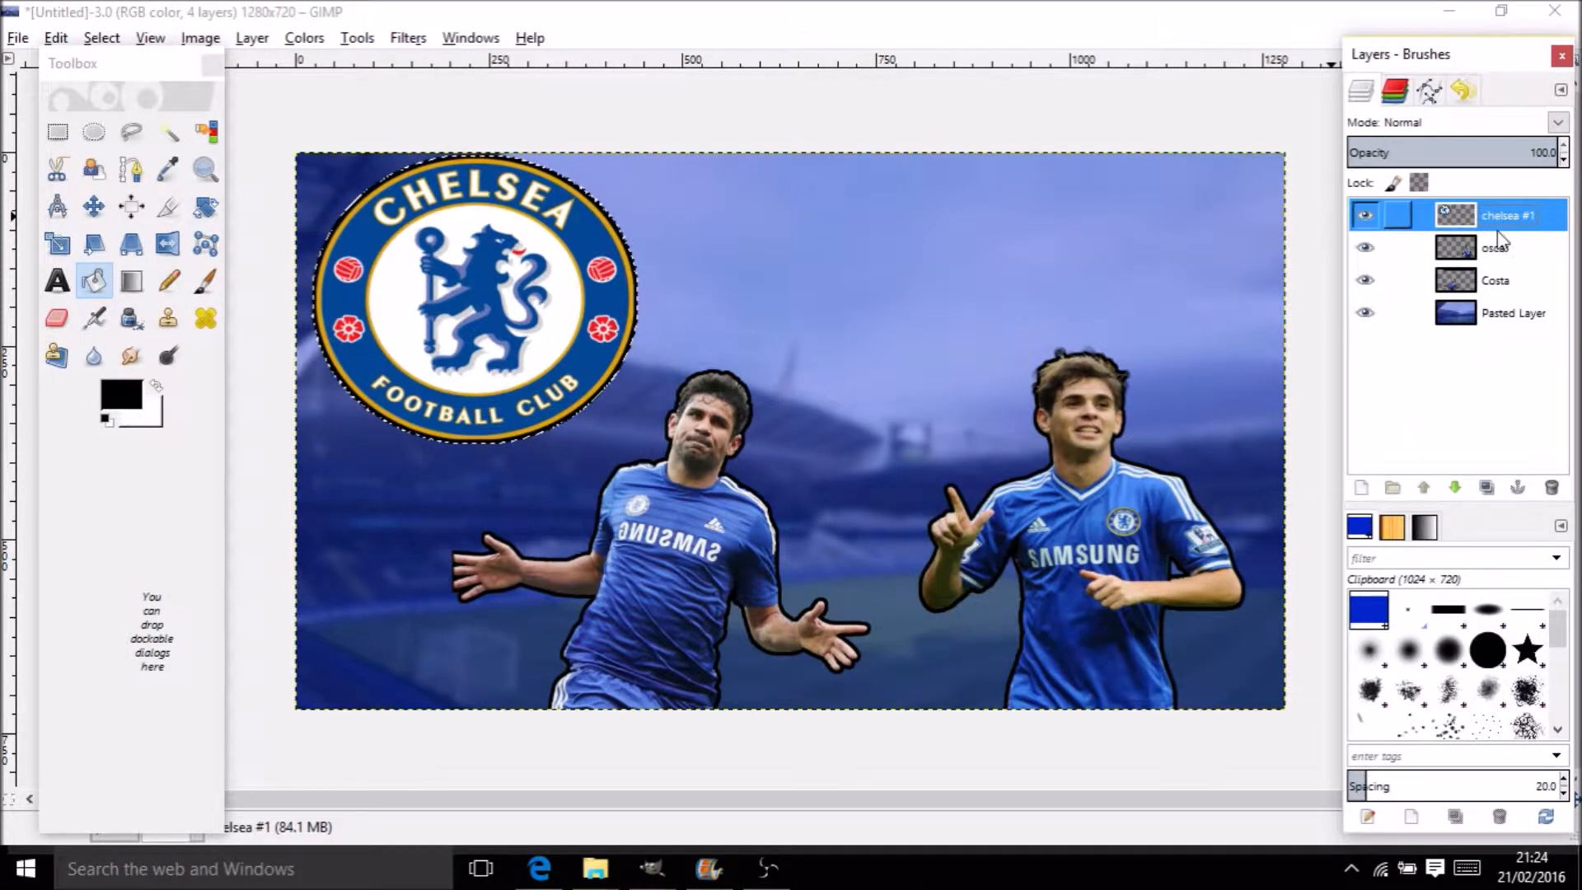
right_click(1499, 234)
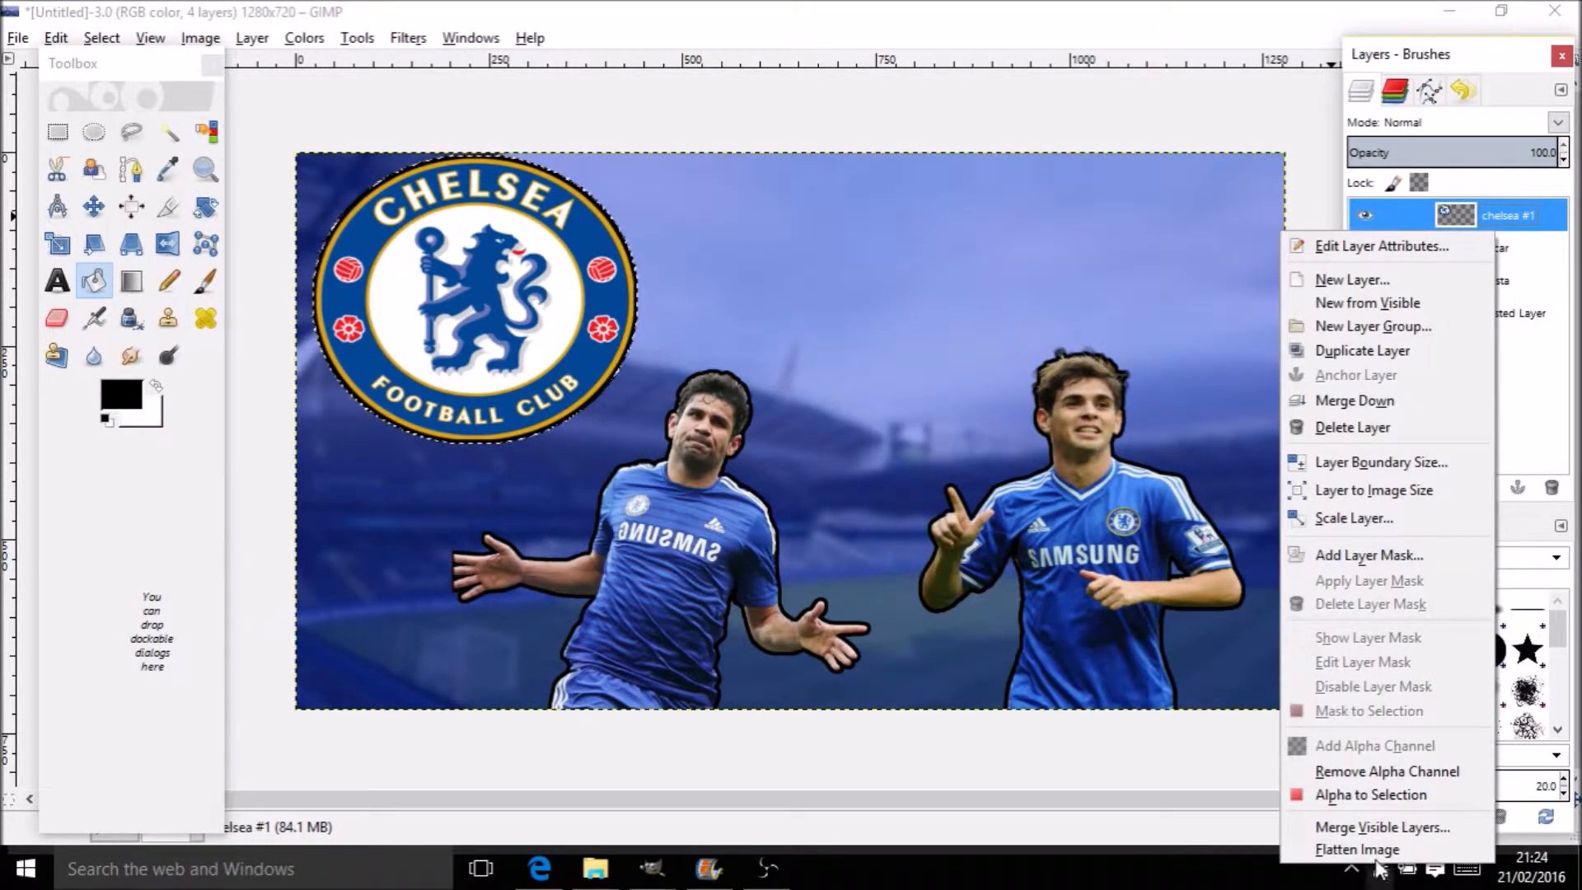
click(1360, 791)
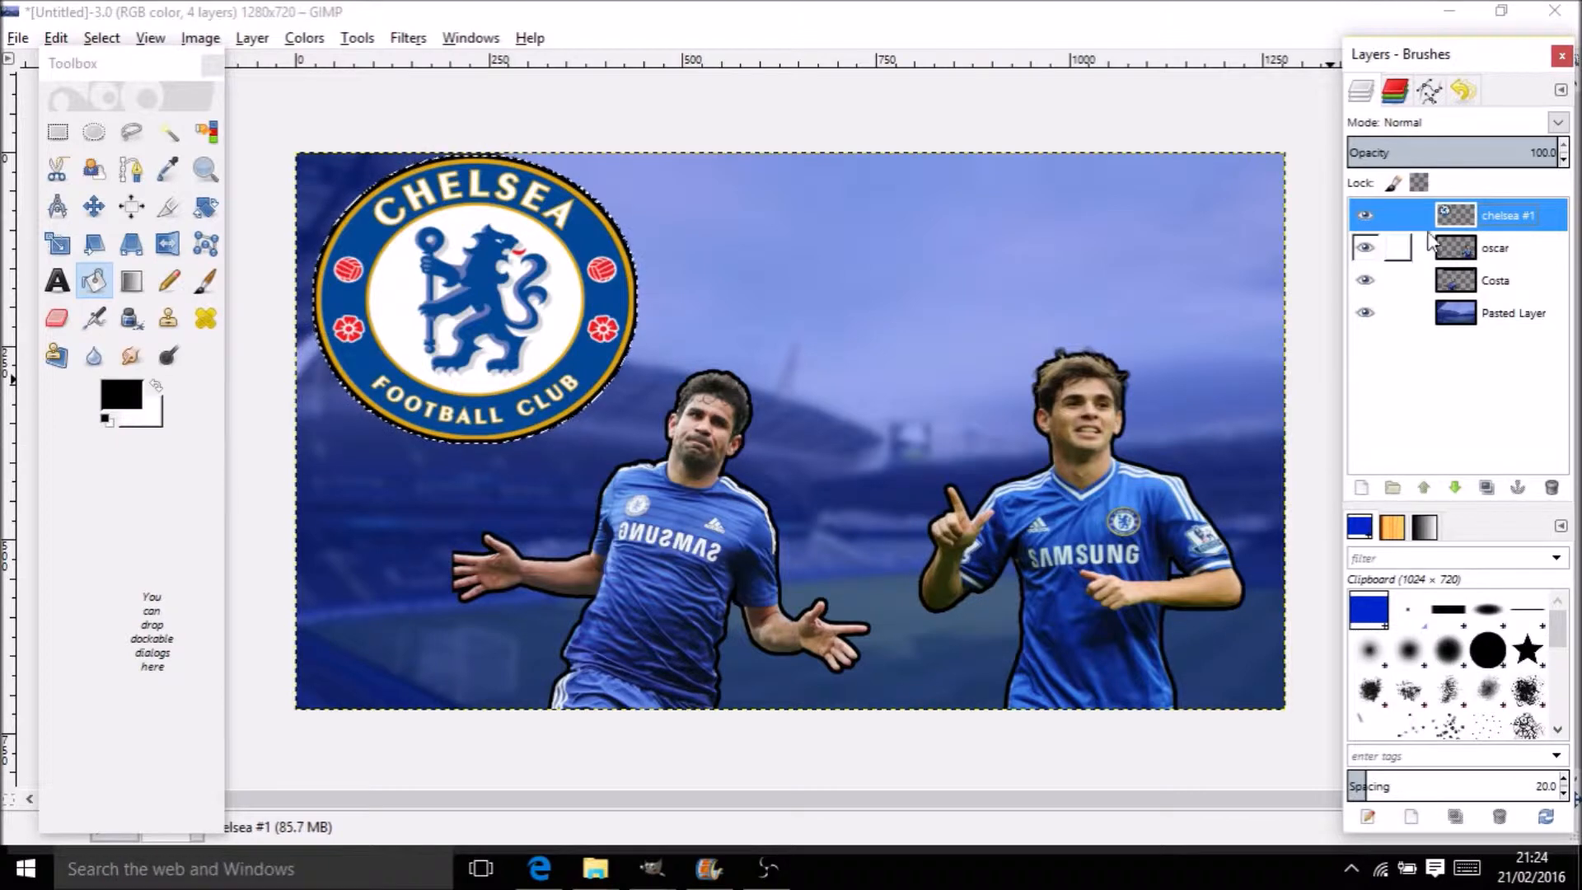
Grow the chelsea #1 badge selection outward
right_click(536, 334)
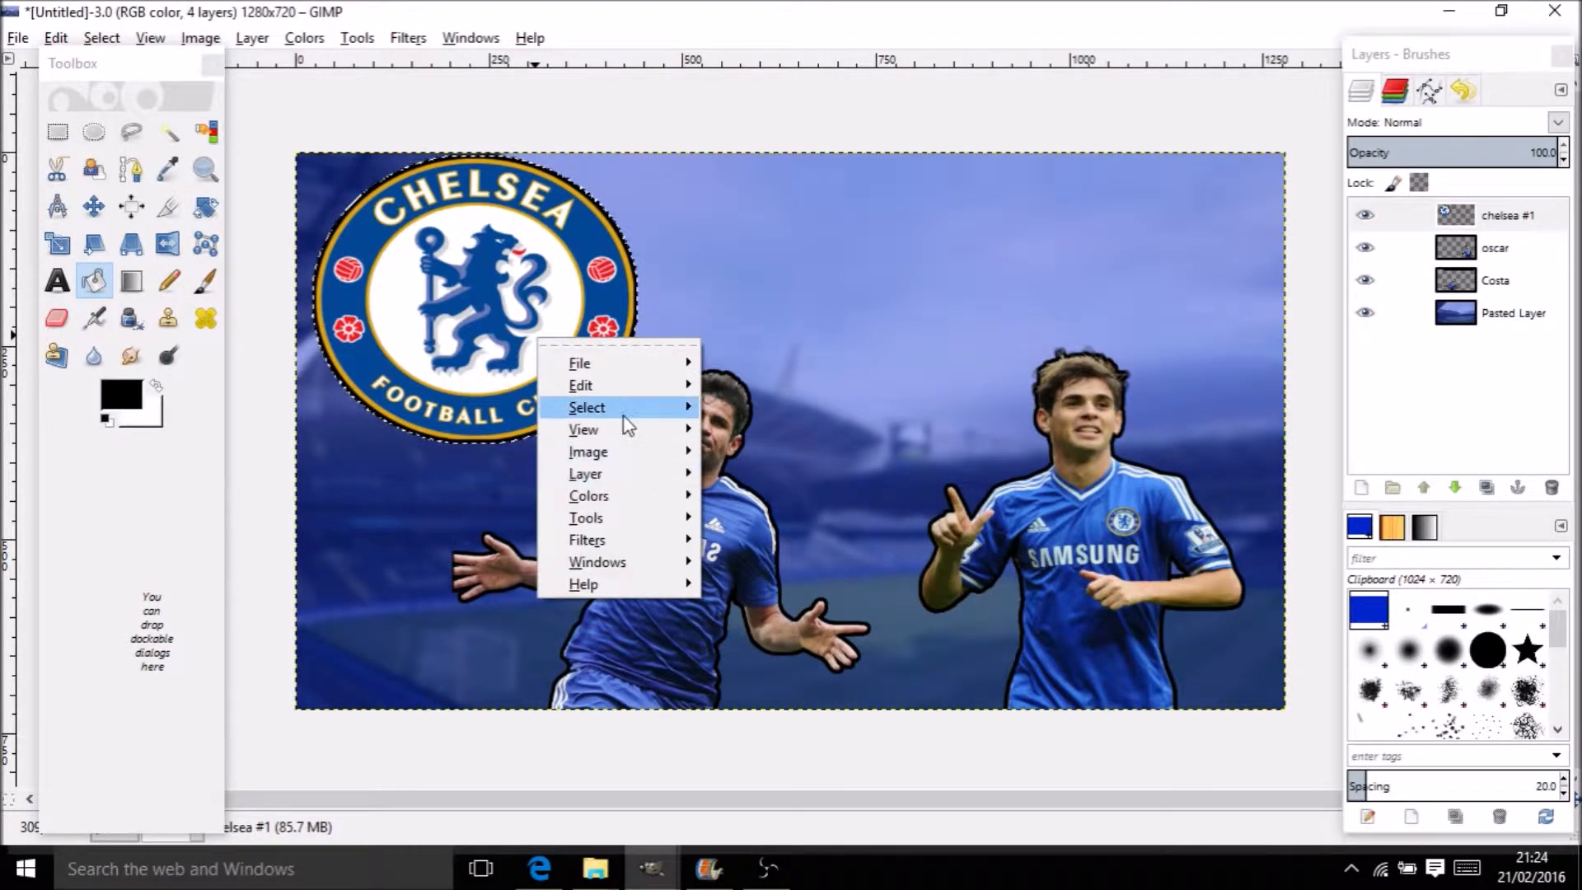
mouse_move(614, 407)
click(781, 695)
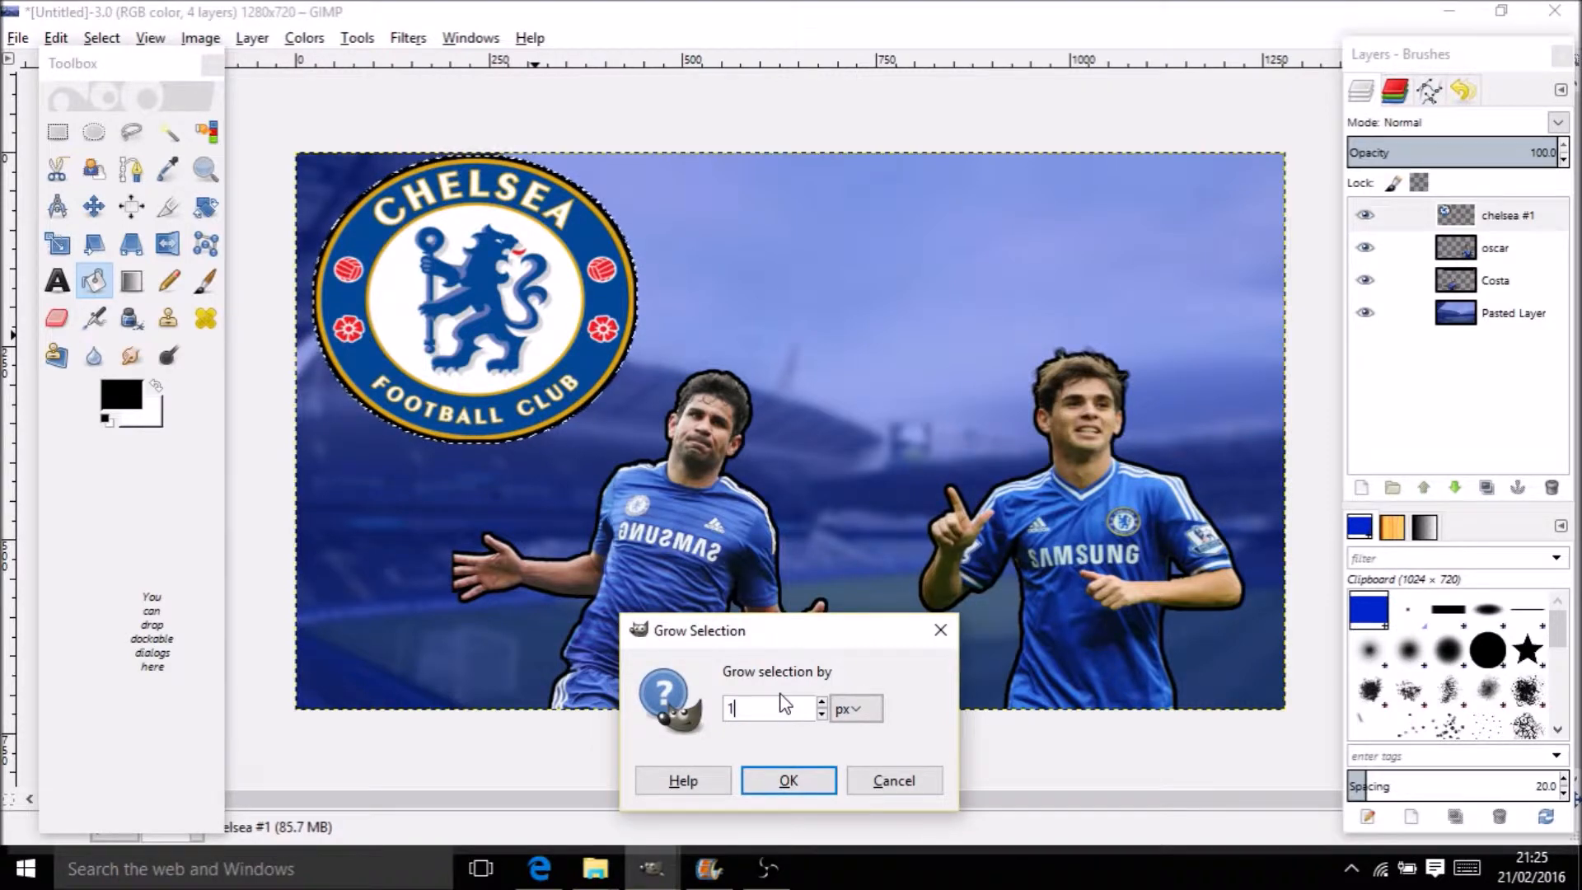
key(Return)
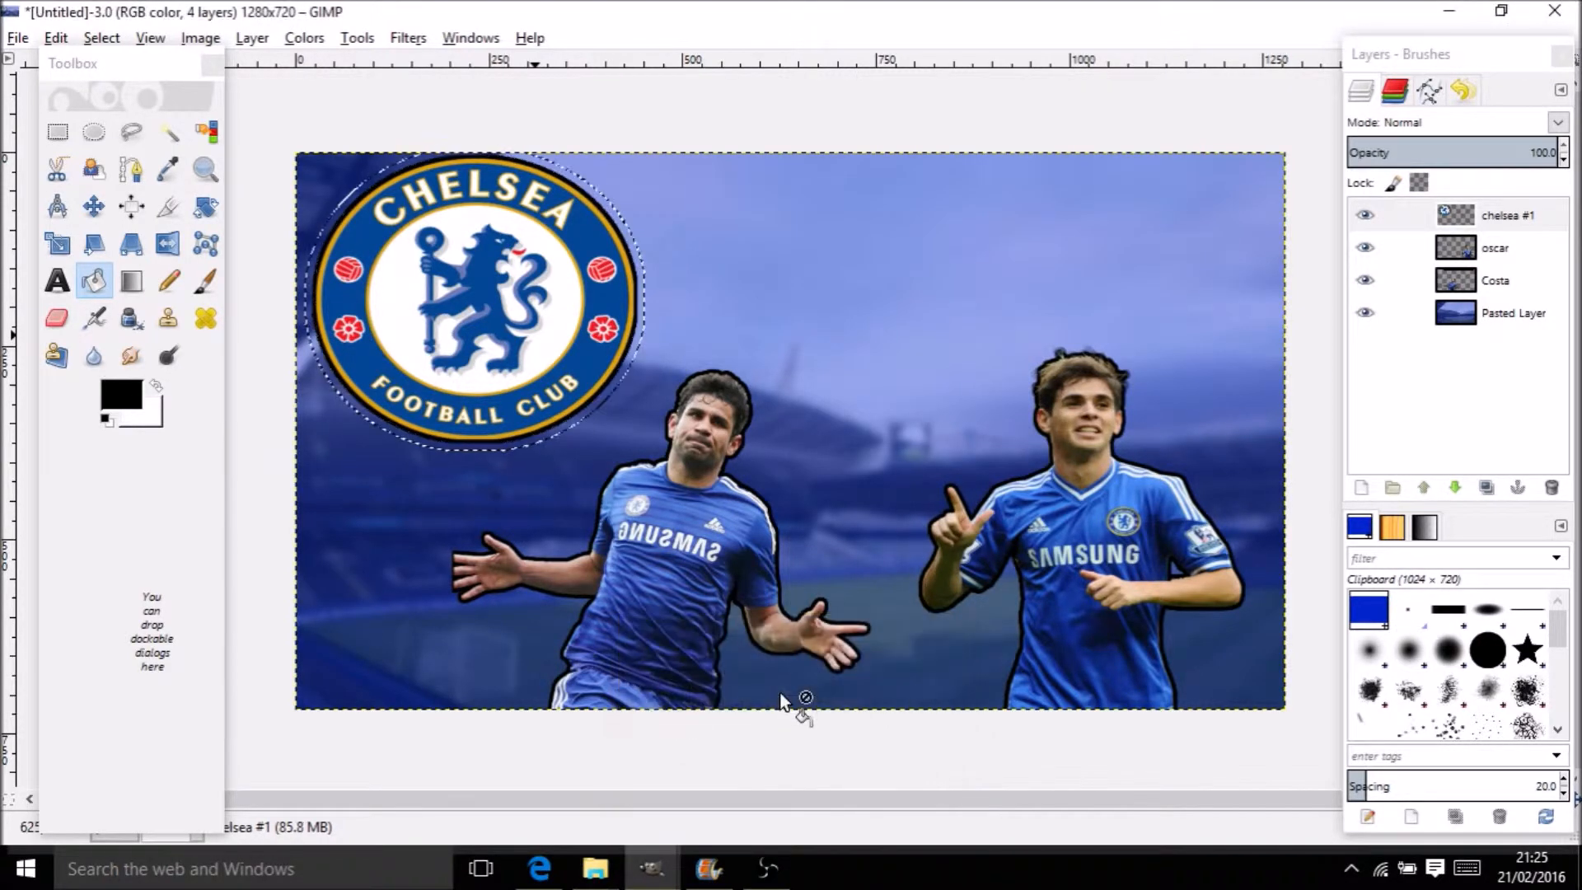
Add a new chelsea layer, fill the grown circle black, and move chelsea #1 above it
right_click(1554, 216)
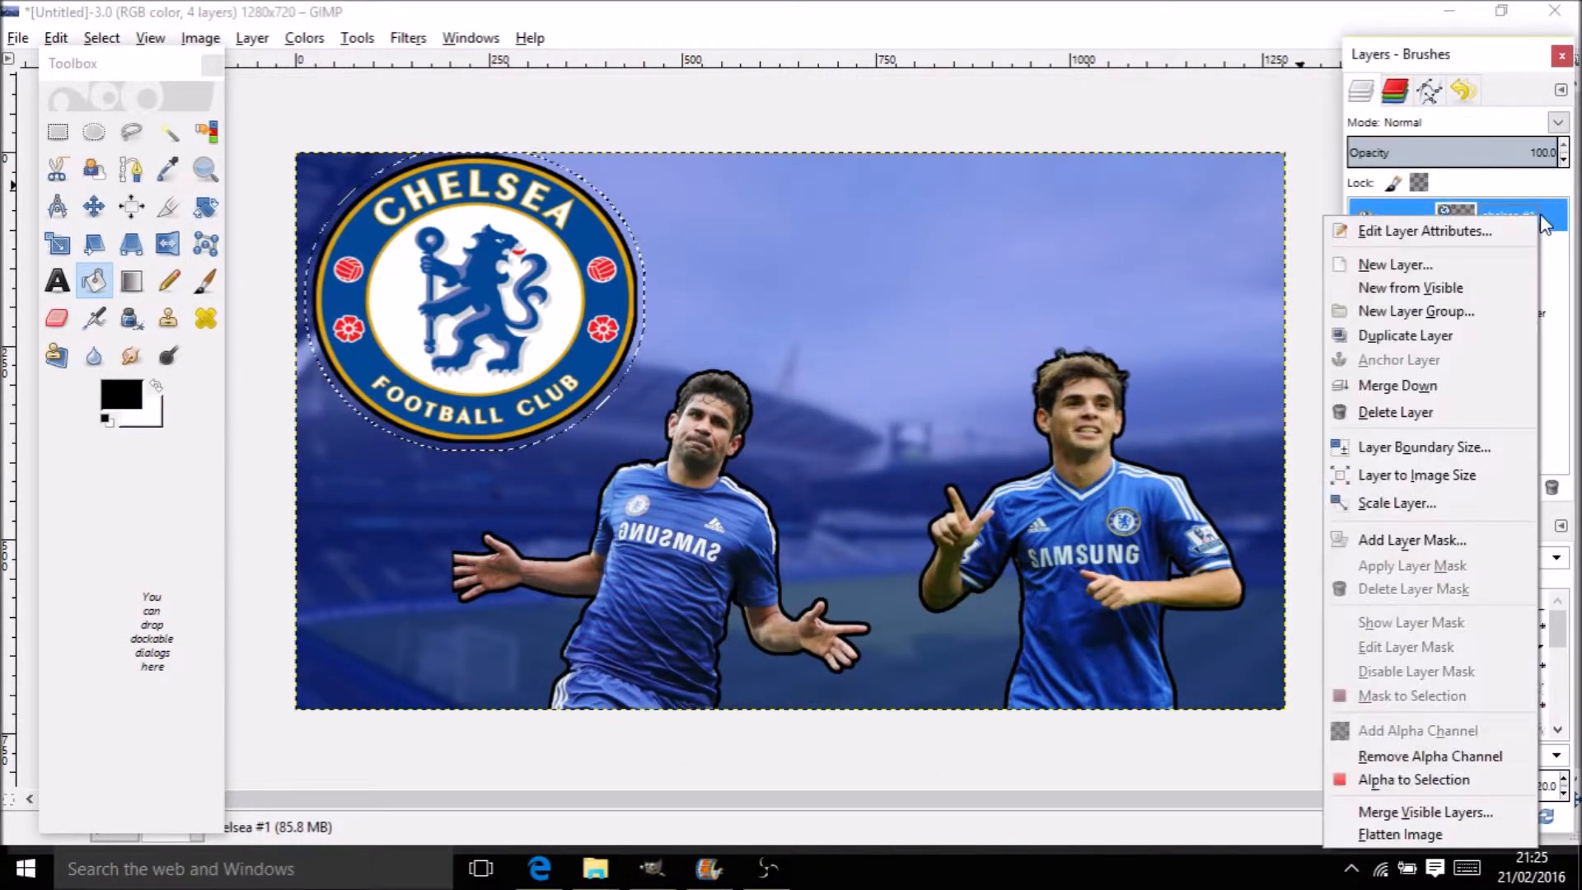
click(1509, 269)
click(1407, 467)
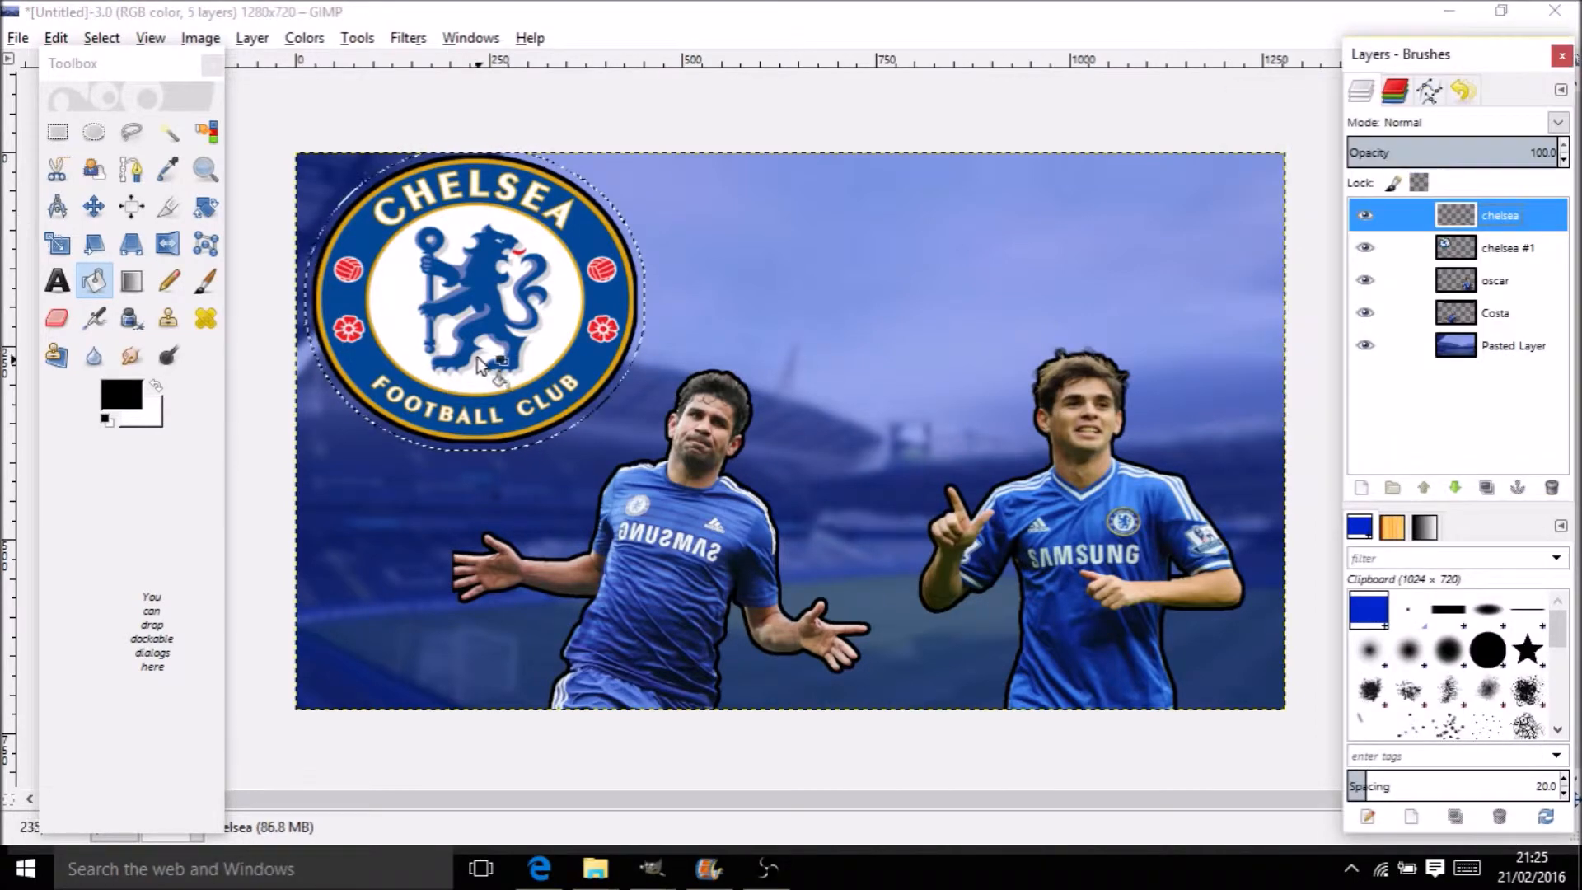
click(478, 356)
drag(1565, 248, 1554, 213)
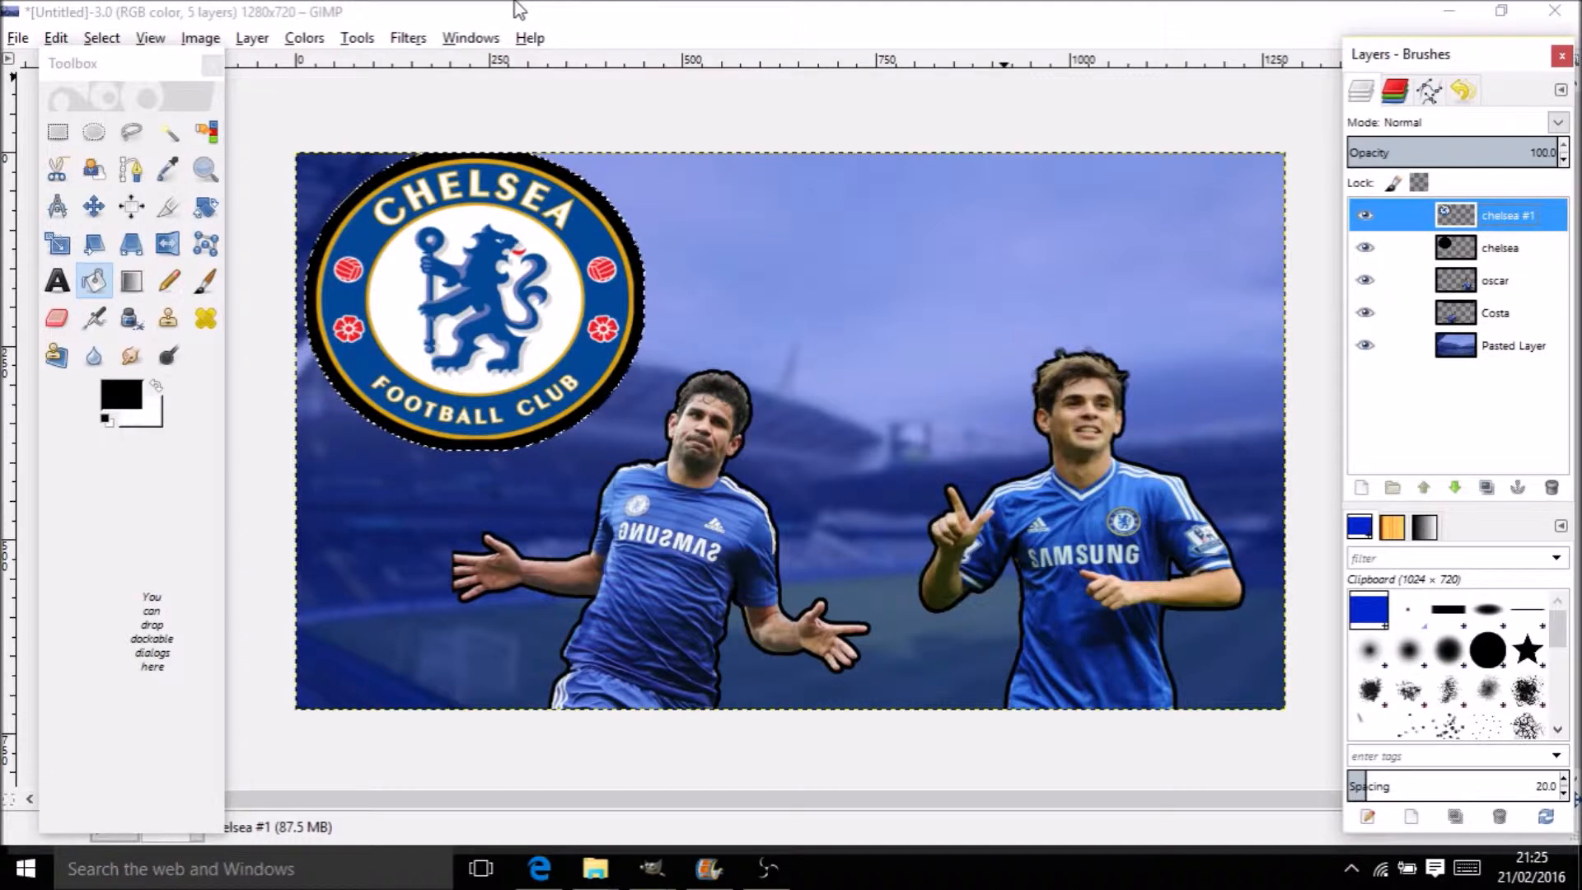
Apply a 40 px Gaussian Blur to the black circle chelsea layer
click(1475, 251)
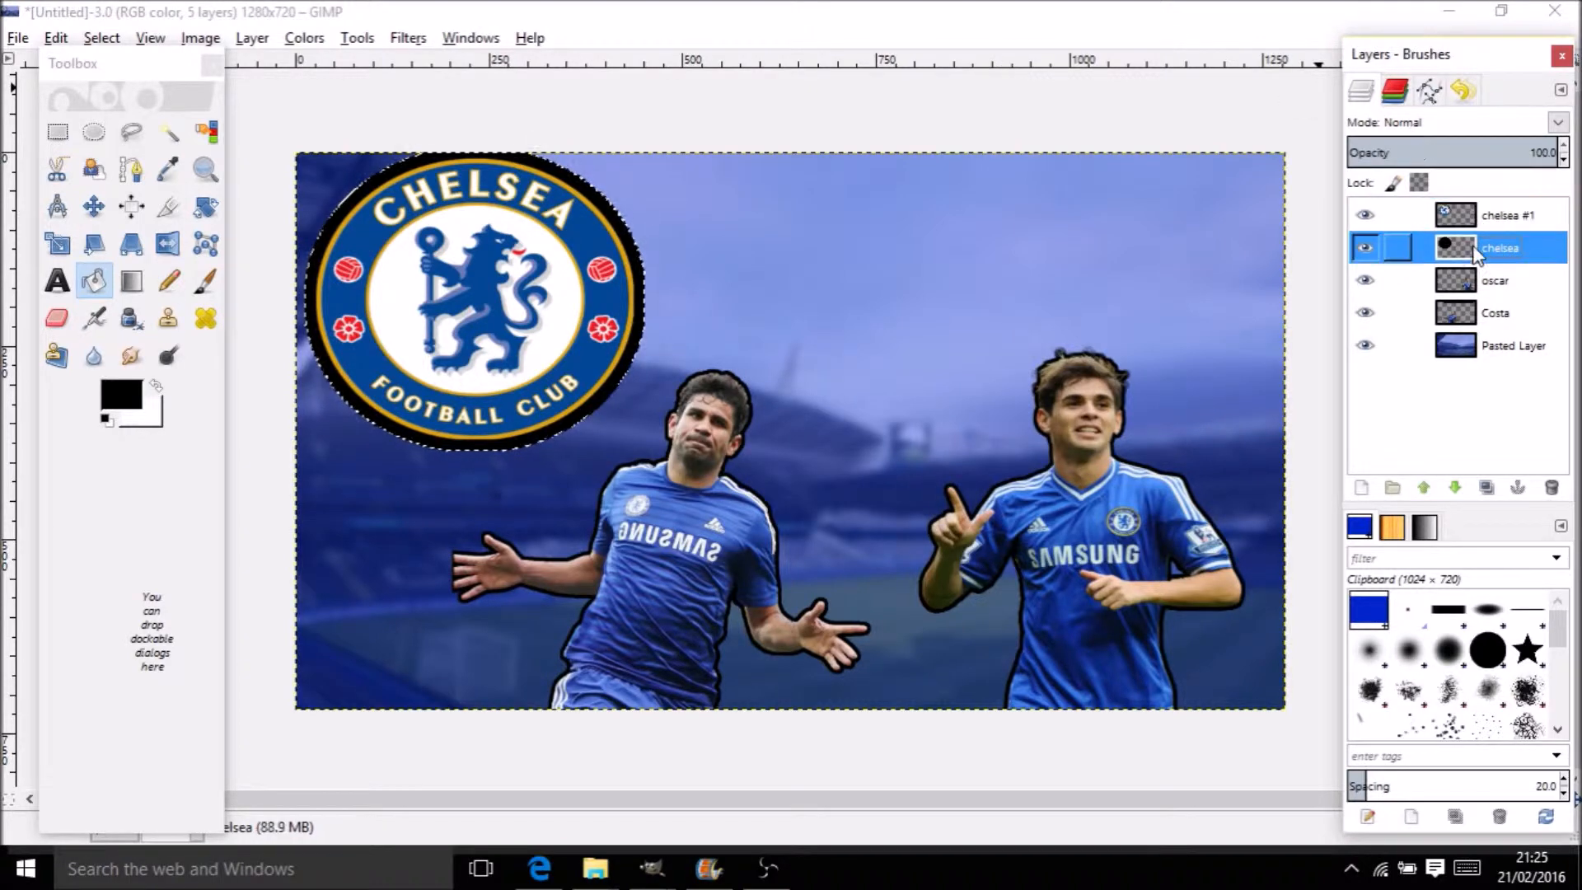
click(405, 38)
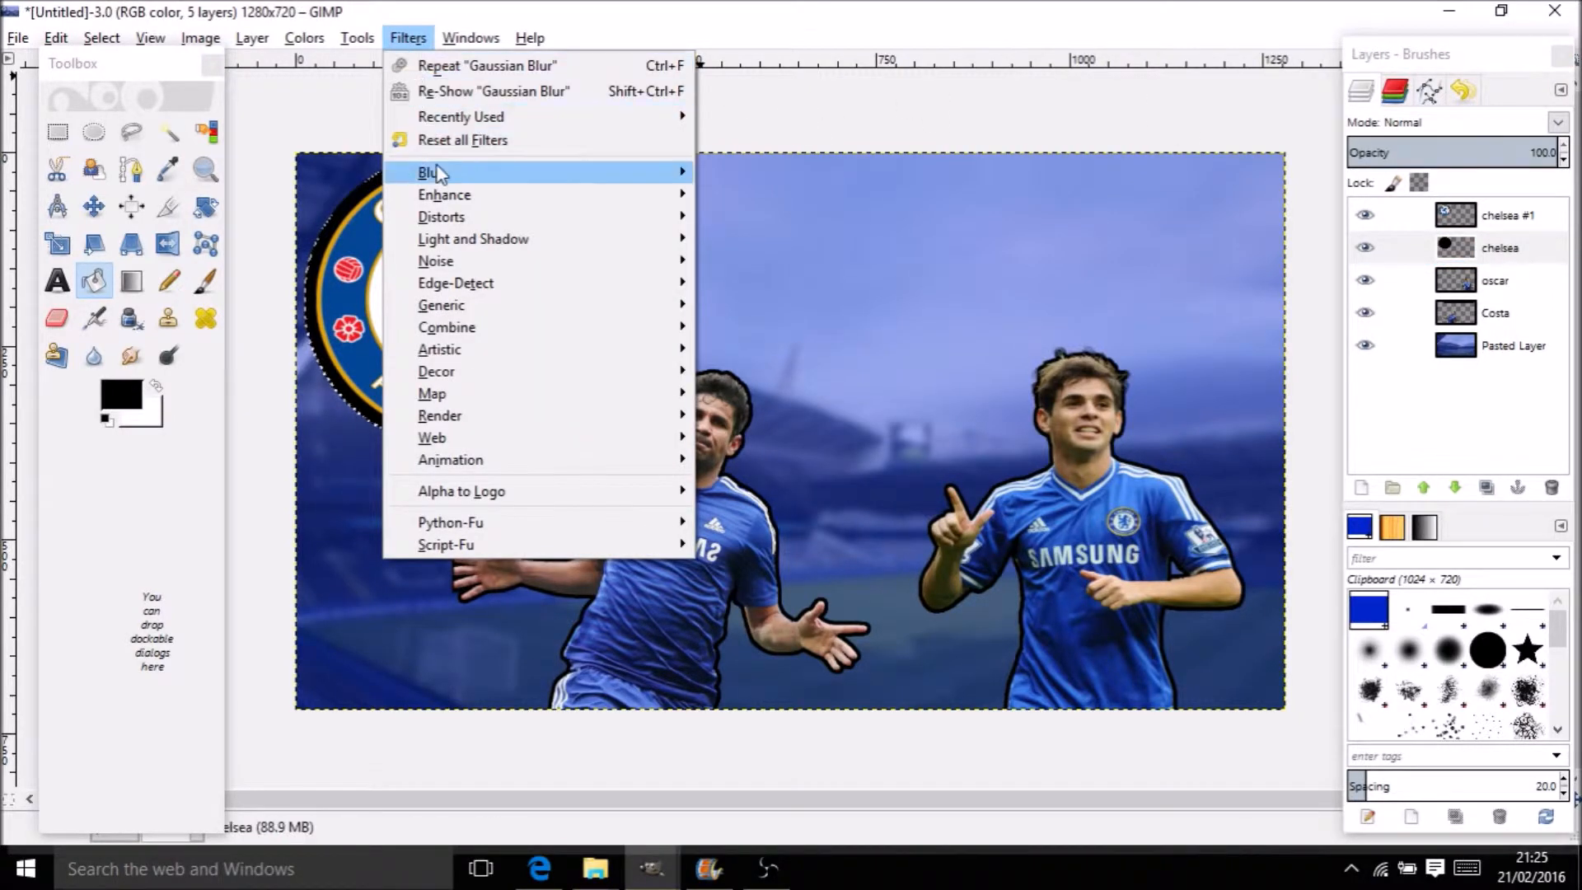
mouse_move(437, 172)
click(833, 196)
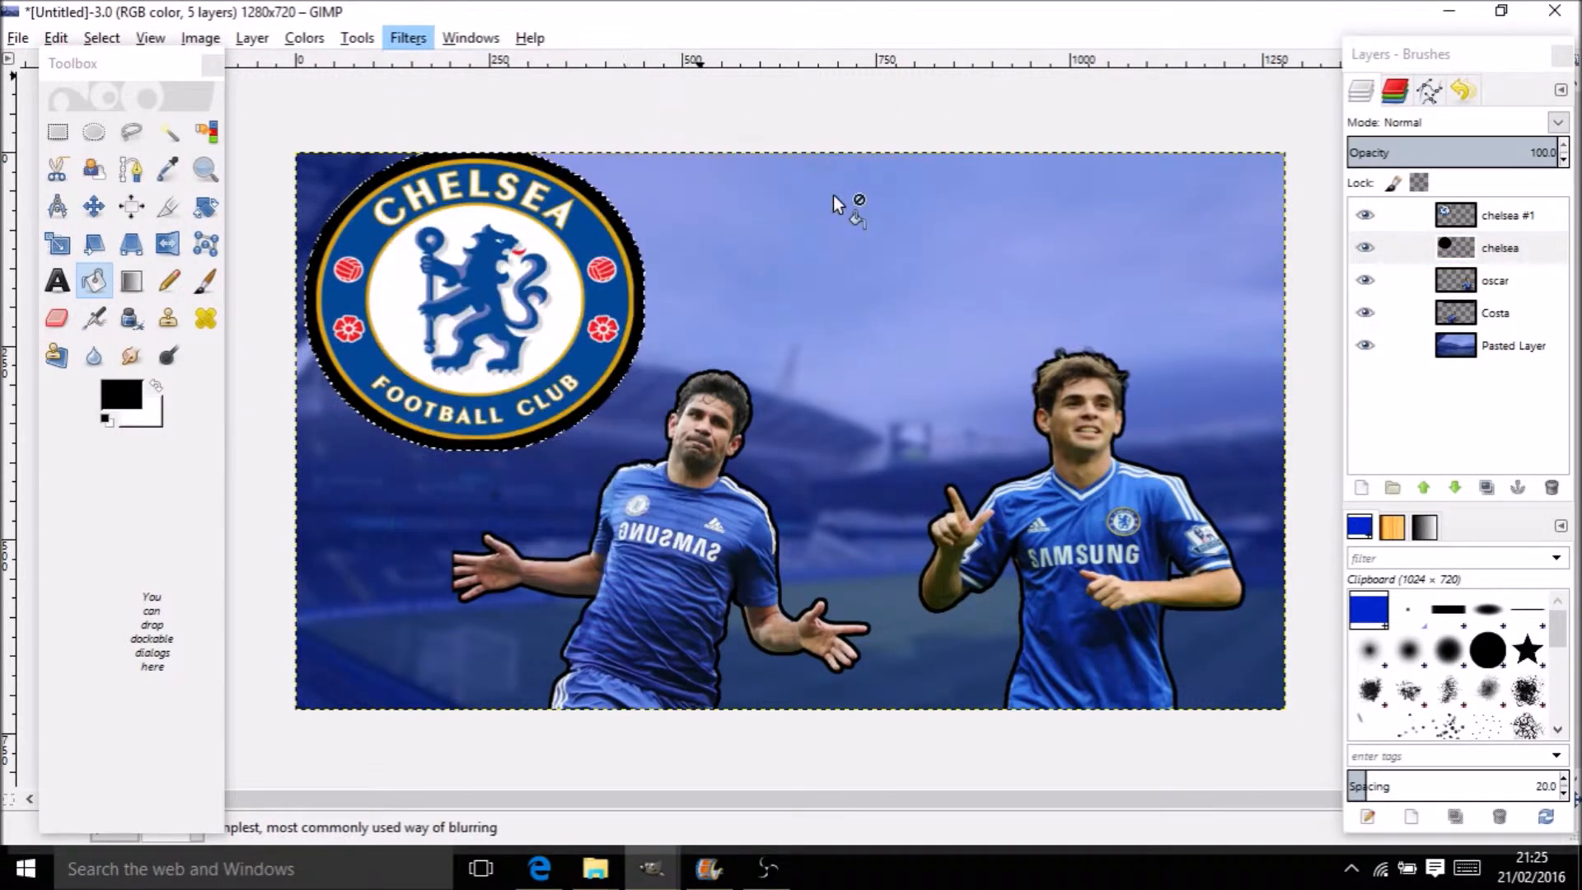
click(783, 594)
click(783, 595)
click(783, 595)
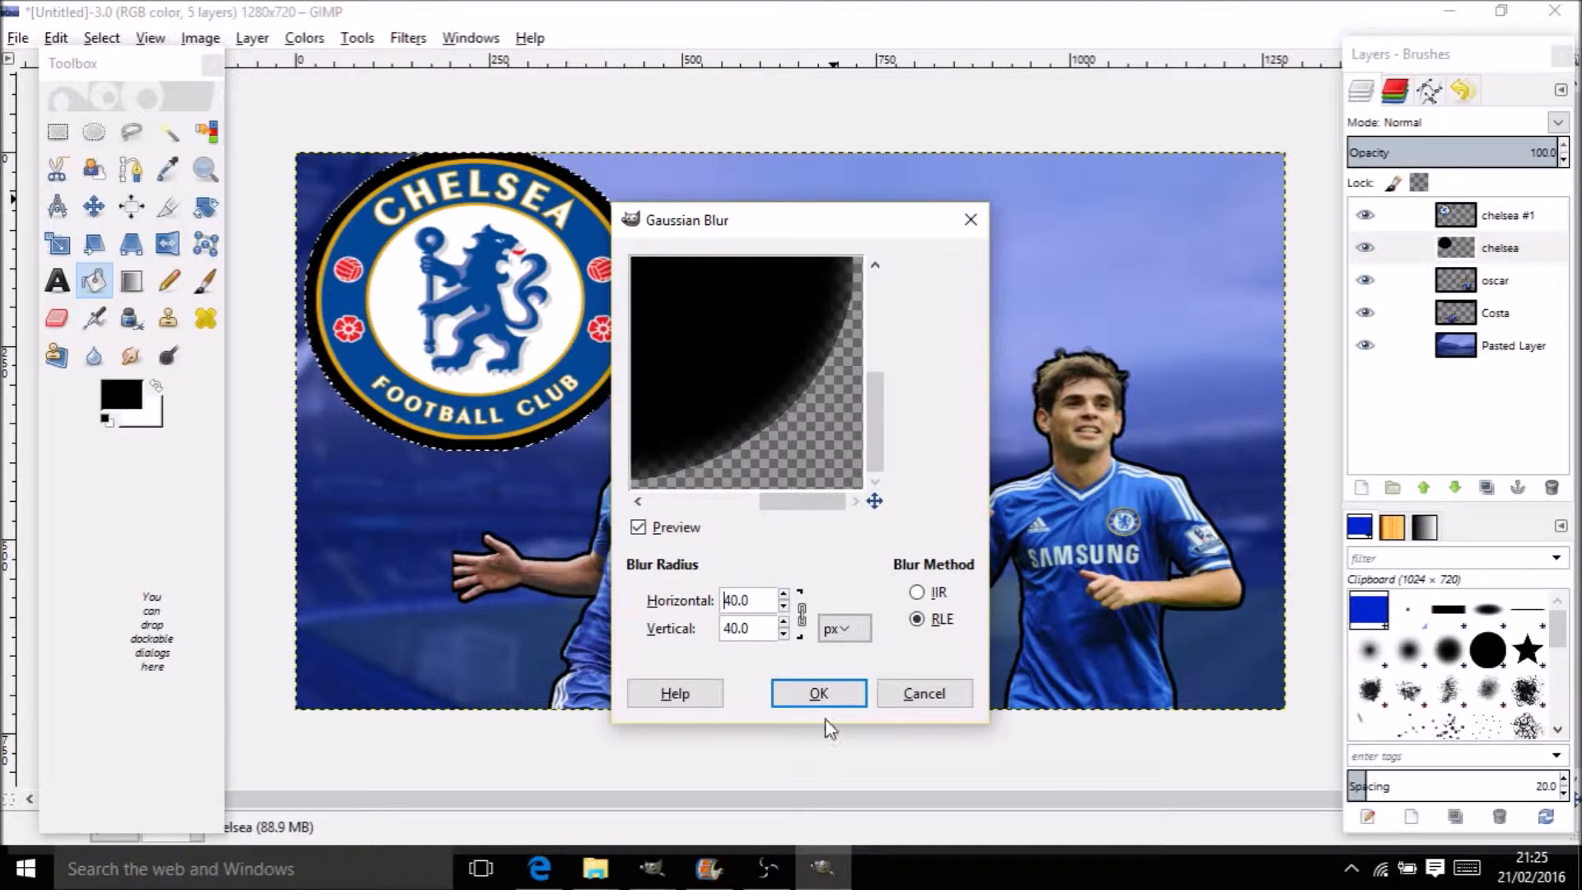
click(805, 684)
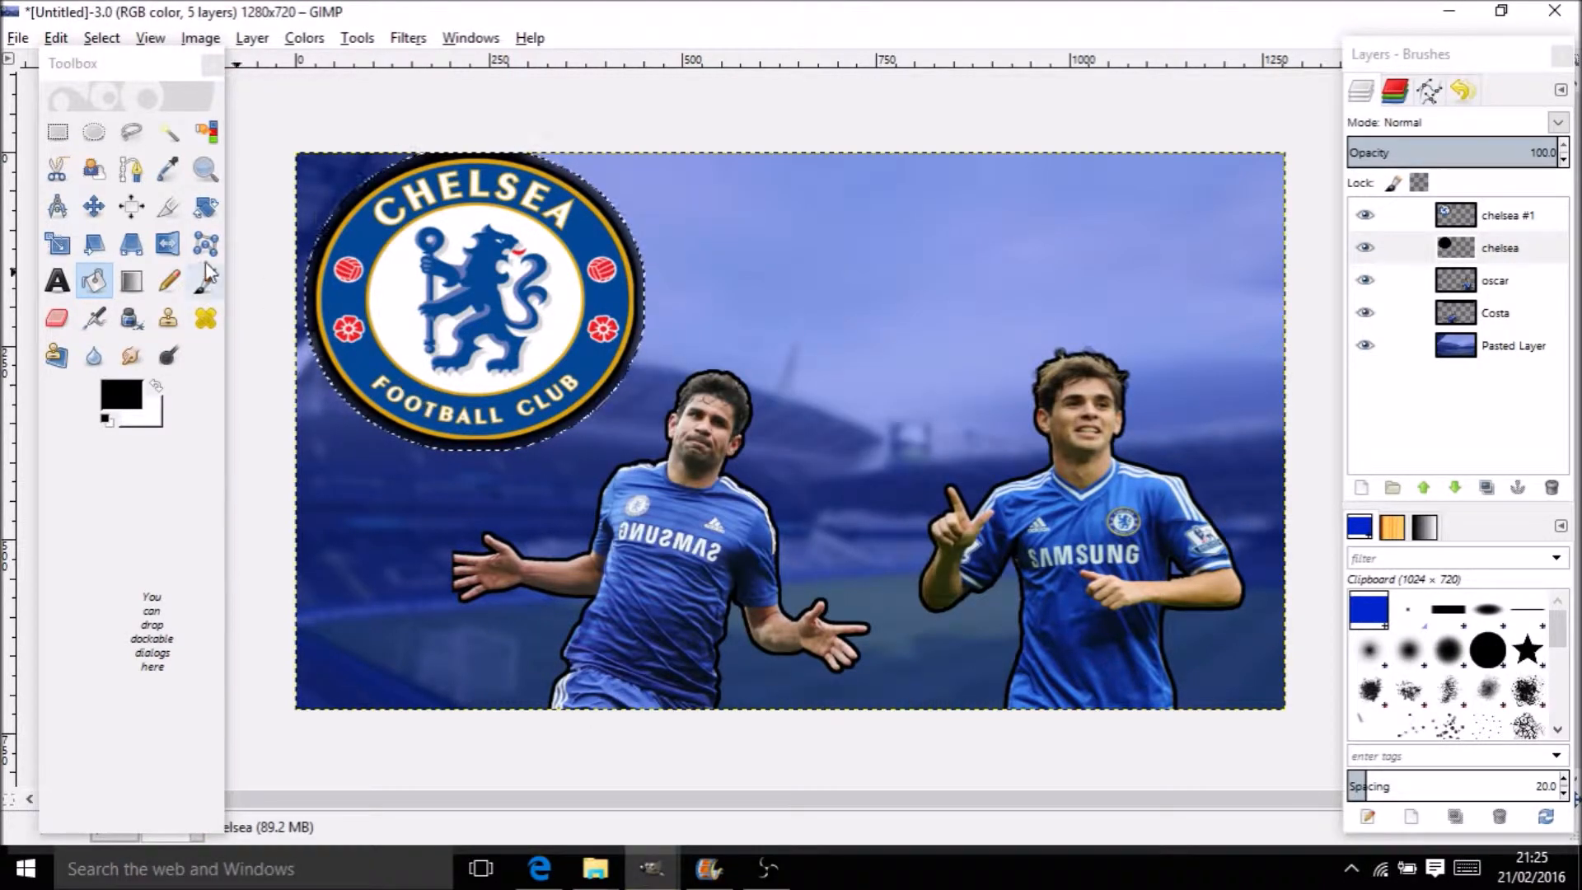
Select Pasted Layer's area with Alpha to Selection, then undo it
click(1499, 352)
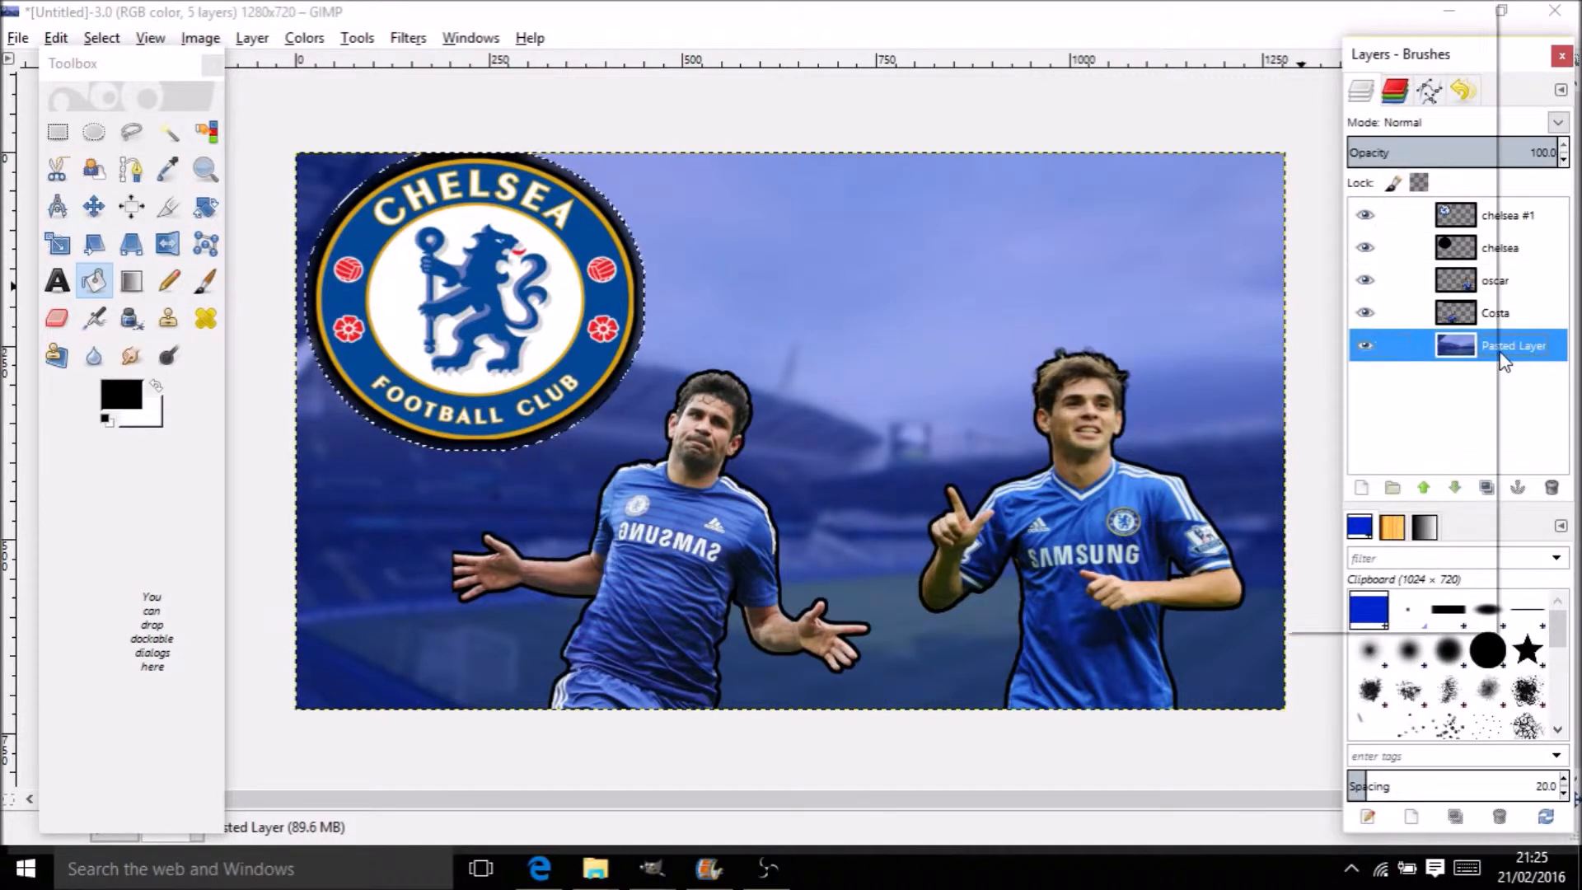
right_click(1502, 363)
click(1429, 561)
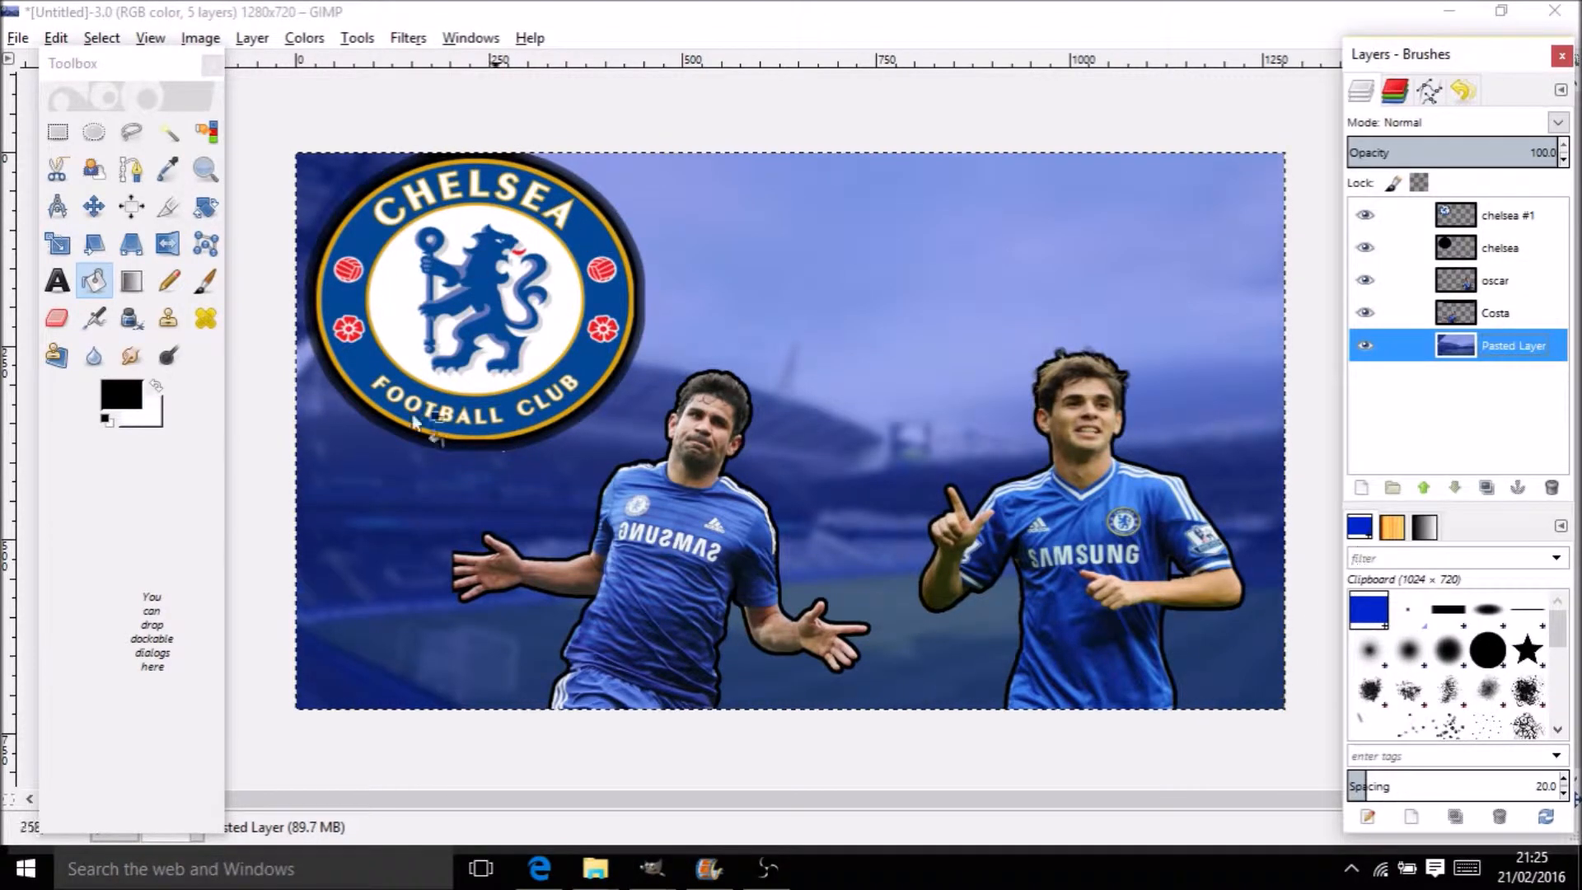
key(ctrl+z)
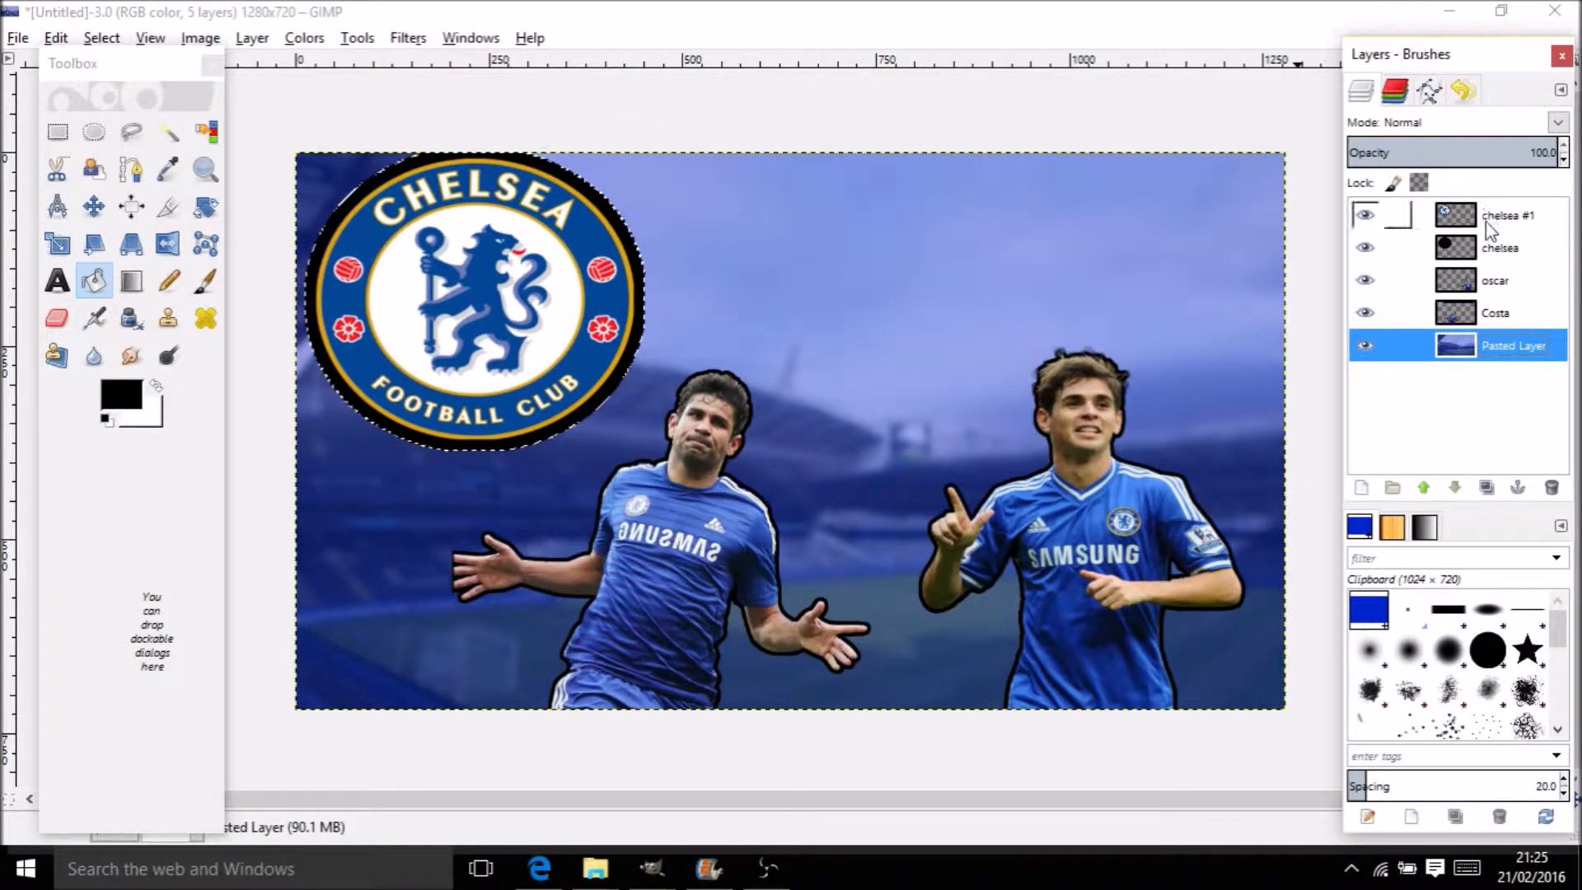
Blur the black circle layer again with Gaussian Blur at 20 px, radii linked
click(1493, 249)
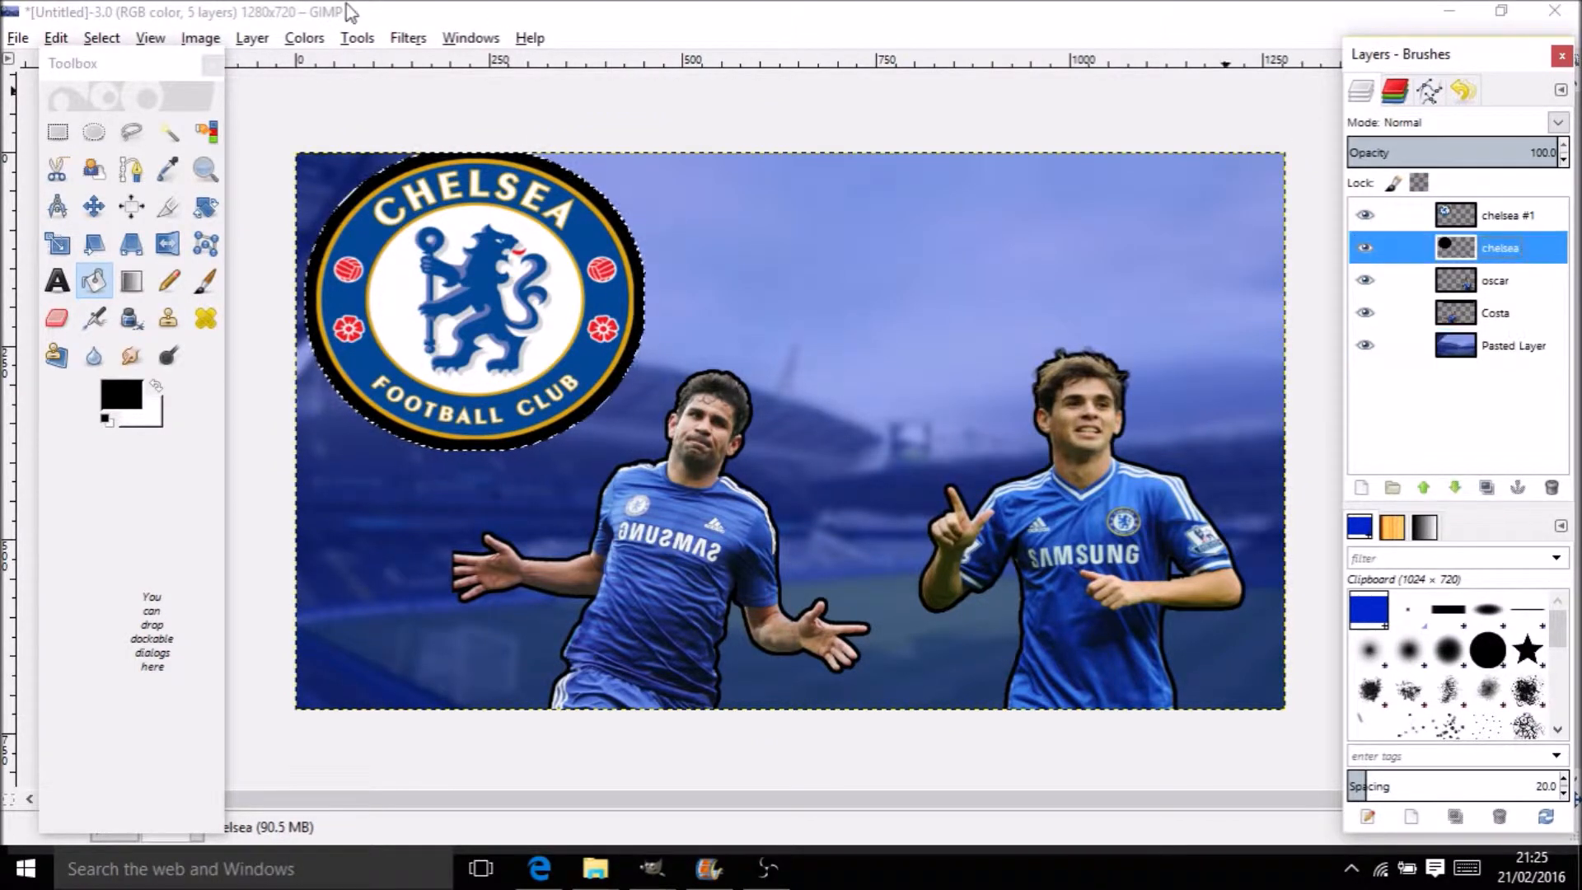
click(398, 39)
mouse_move(461, 194)
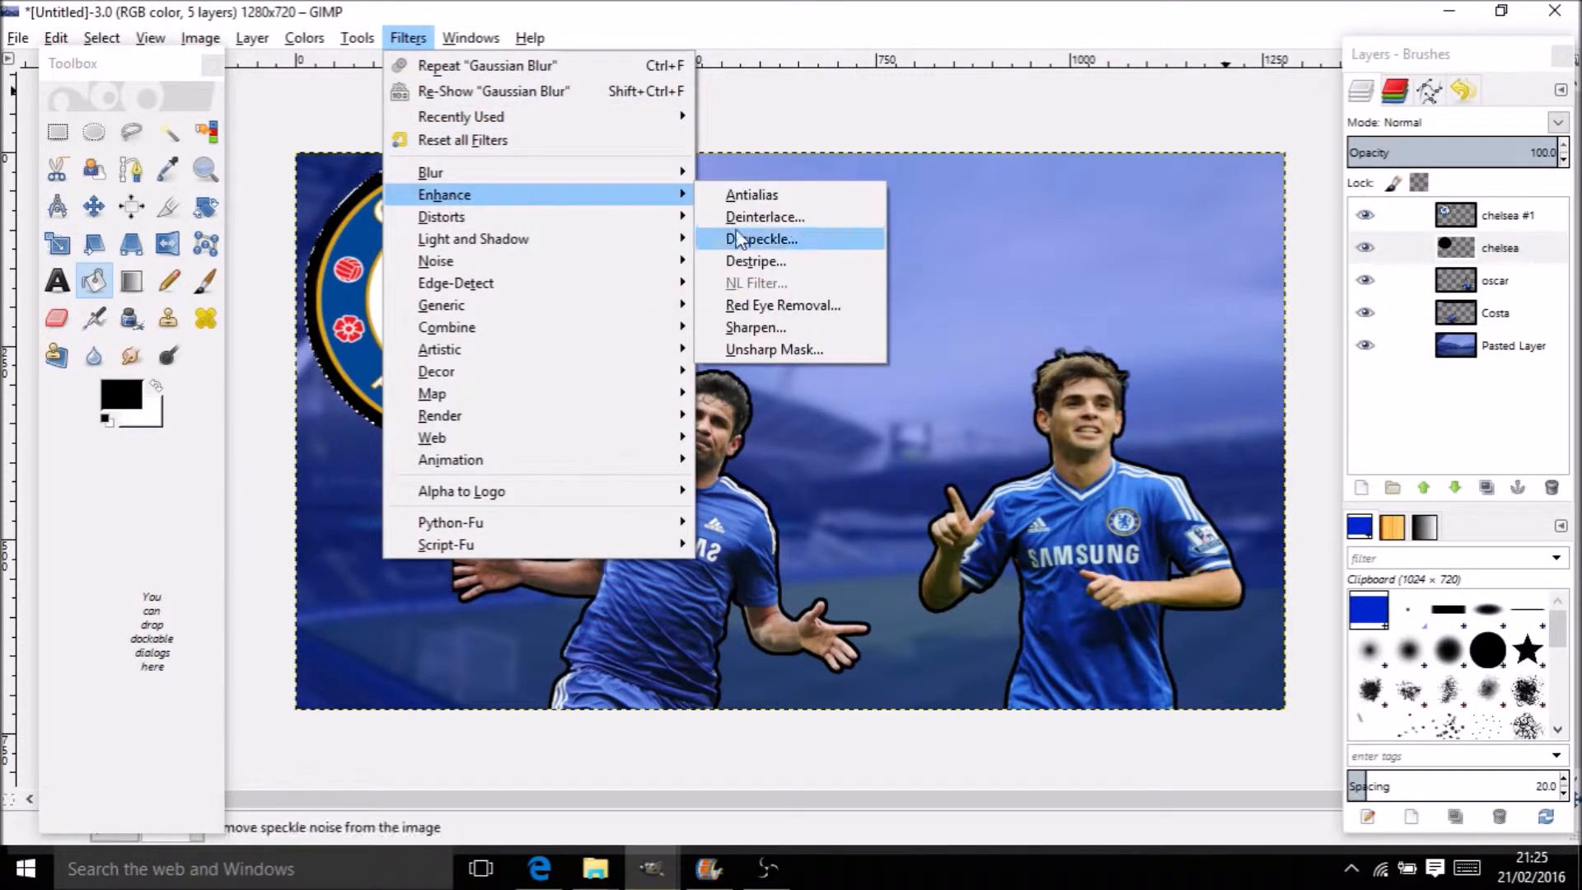
mouse_move(589, 174)
click(764, 196)
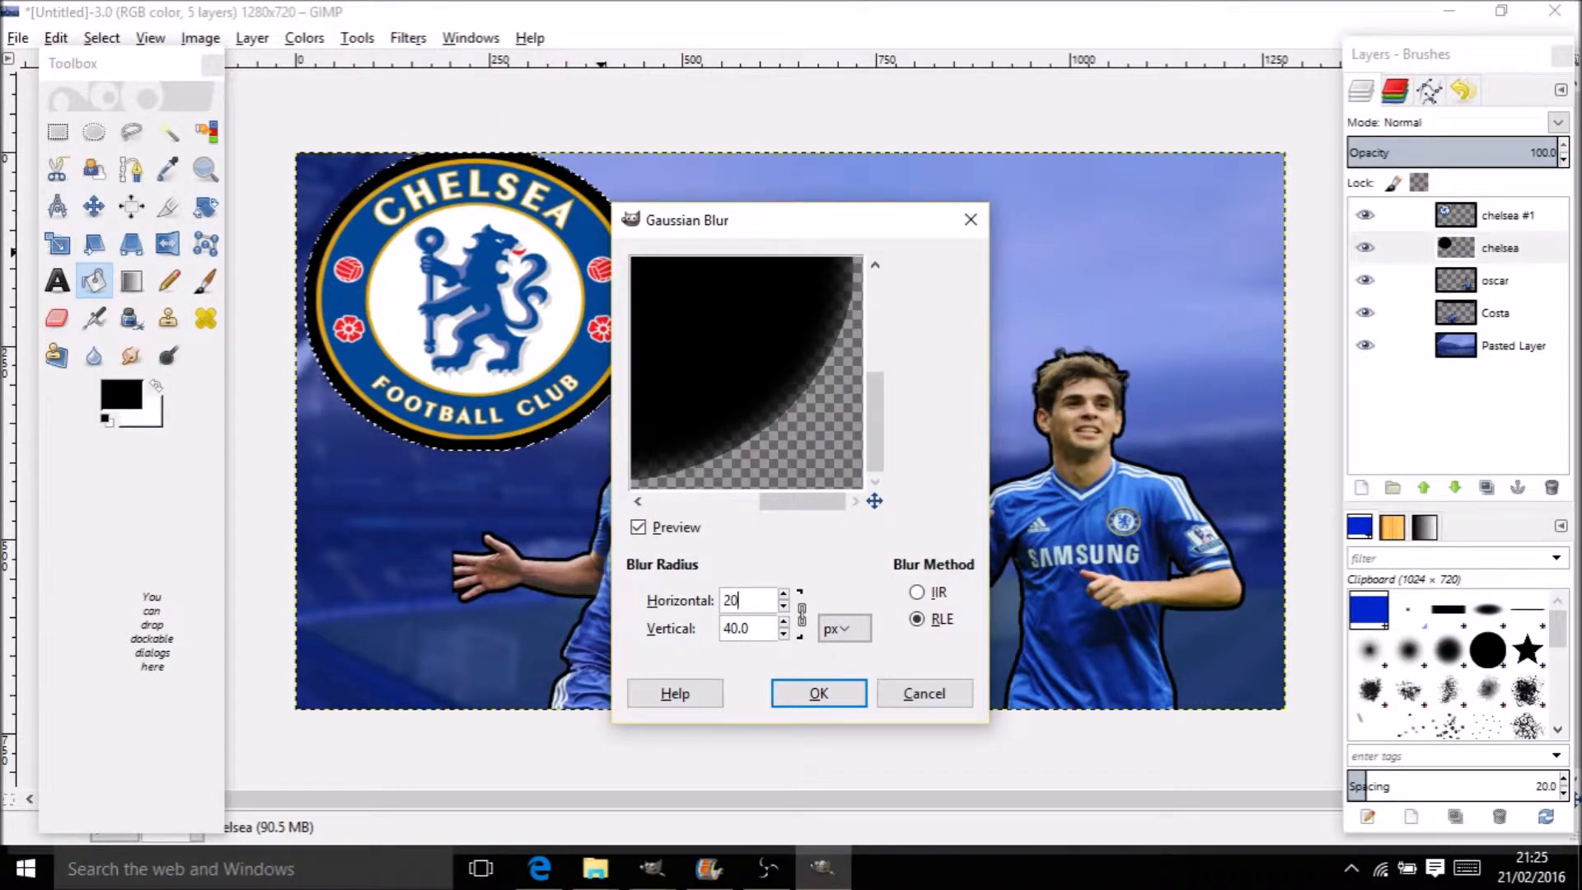
click(800, 614)
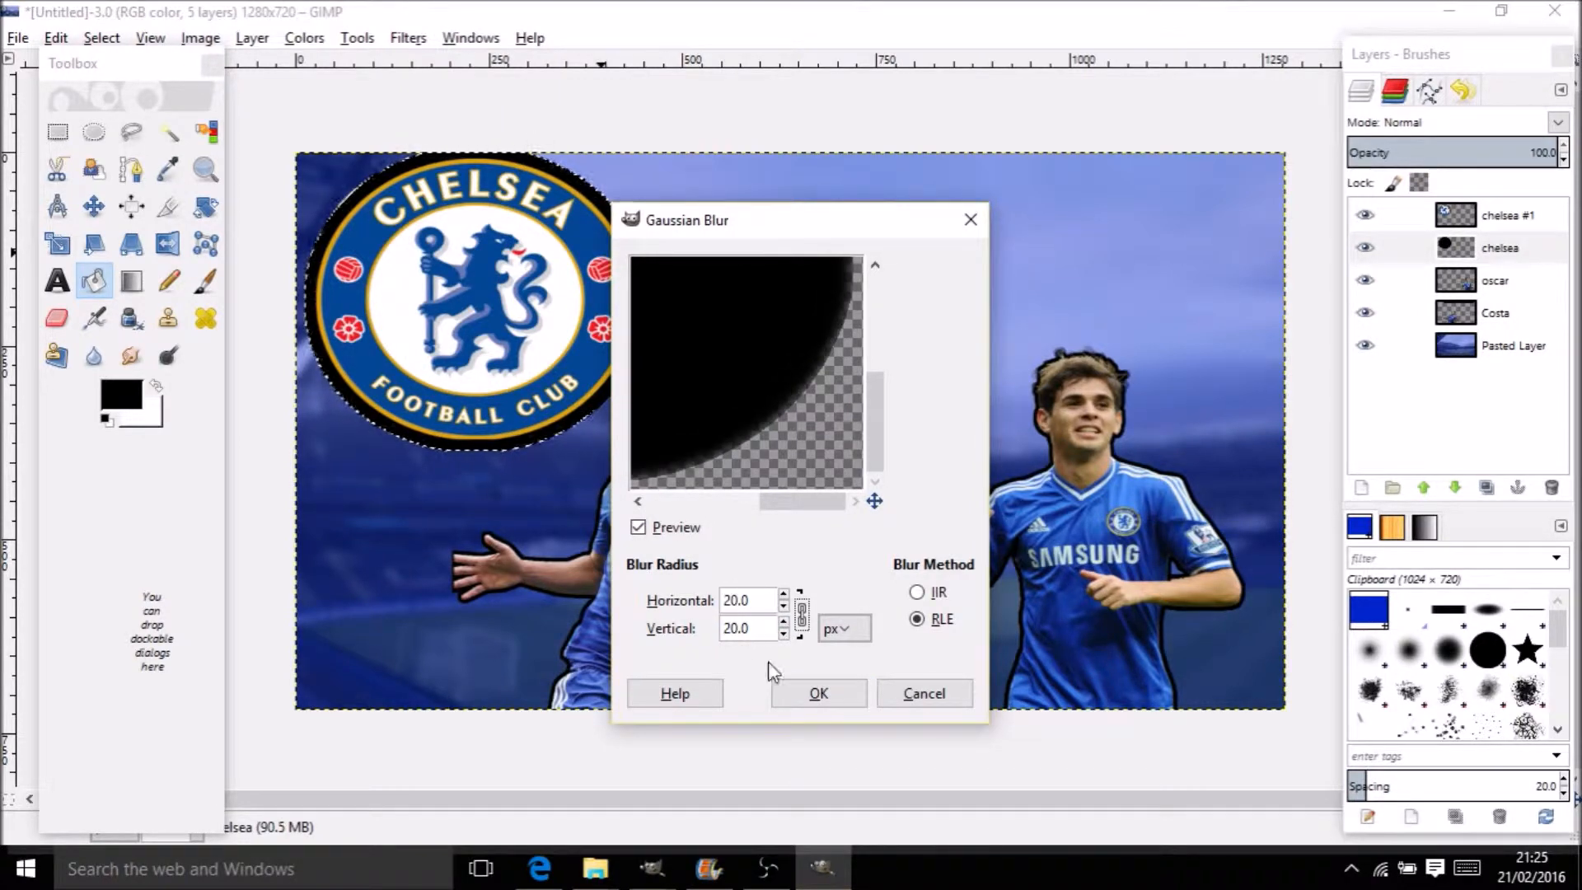
click(811, 694)
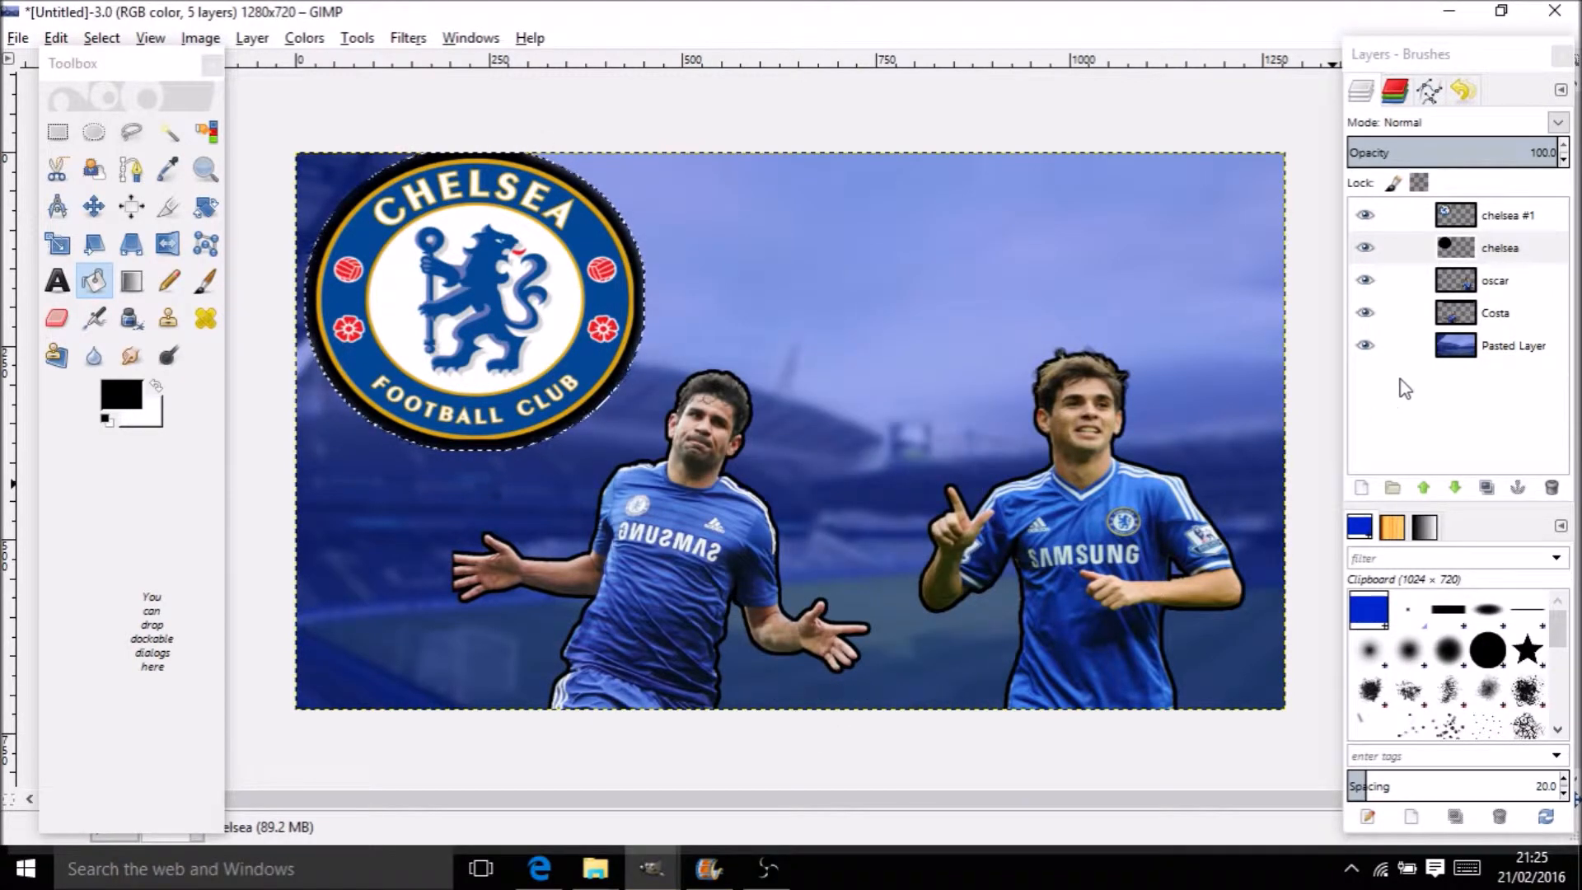
Merge the chelsea #1 badge down onto its black outline layer
right_click(1490, 346)
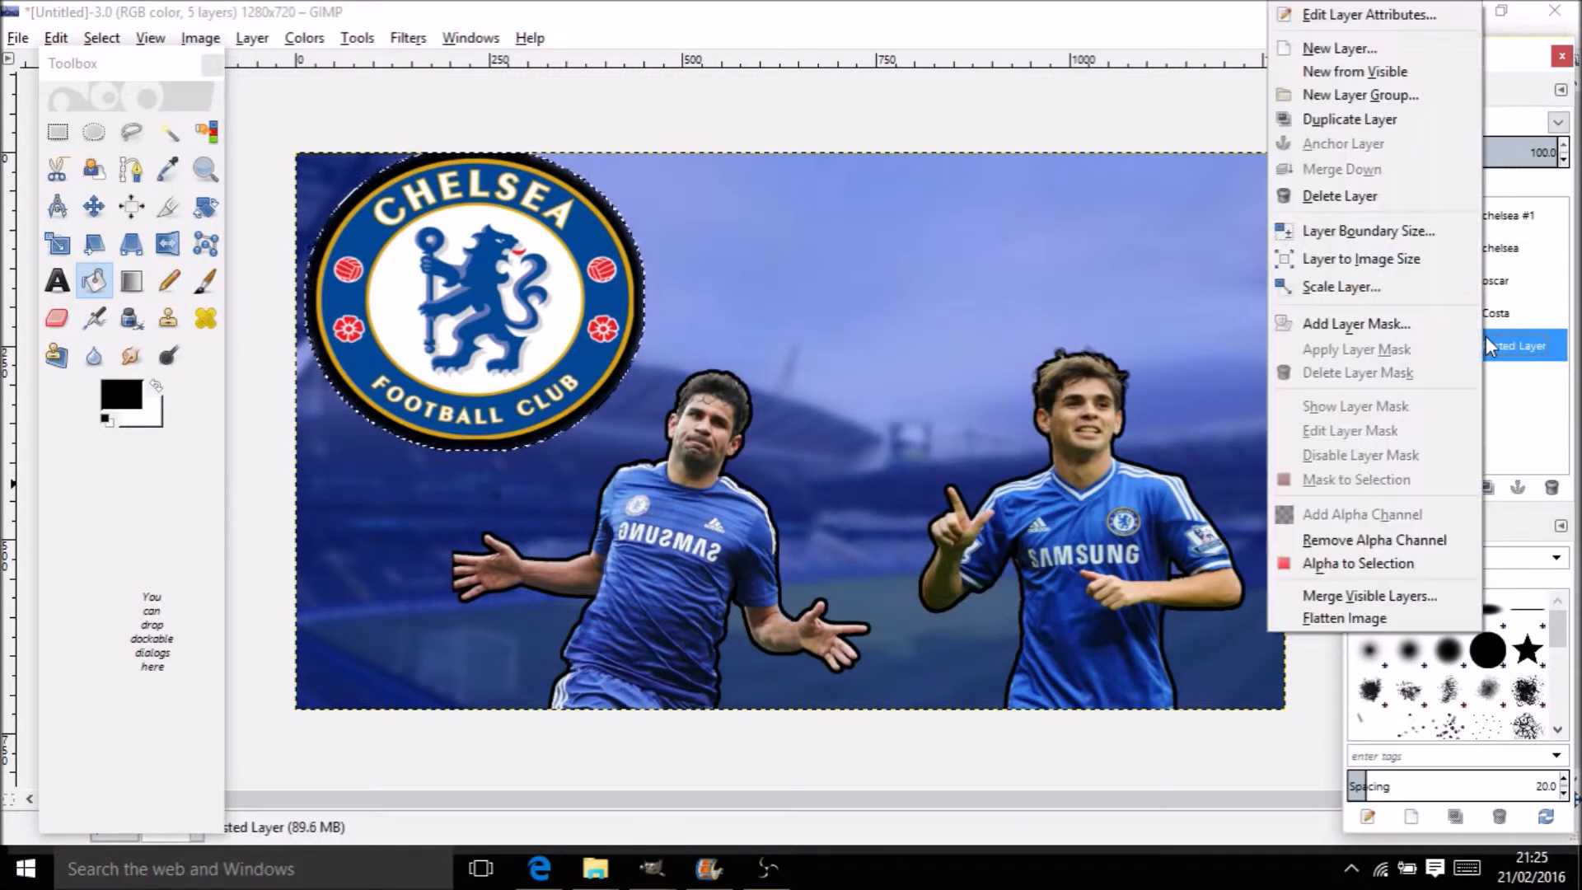
click(1298, 597)
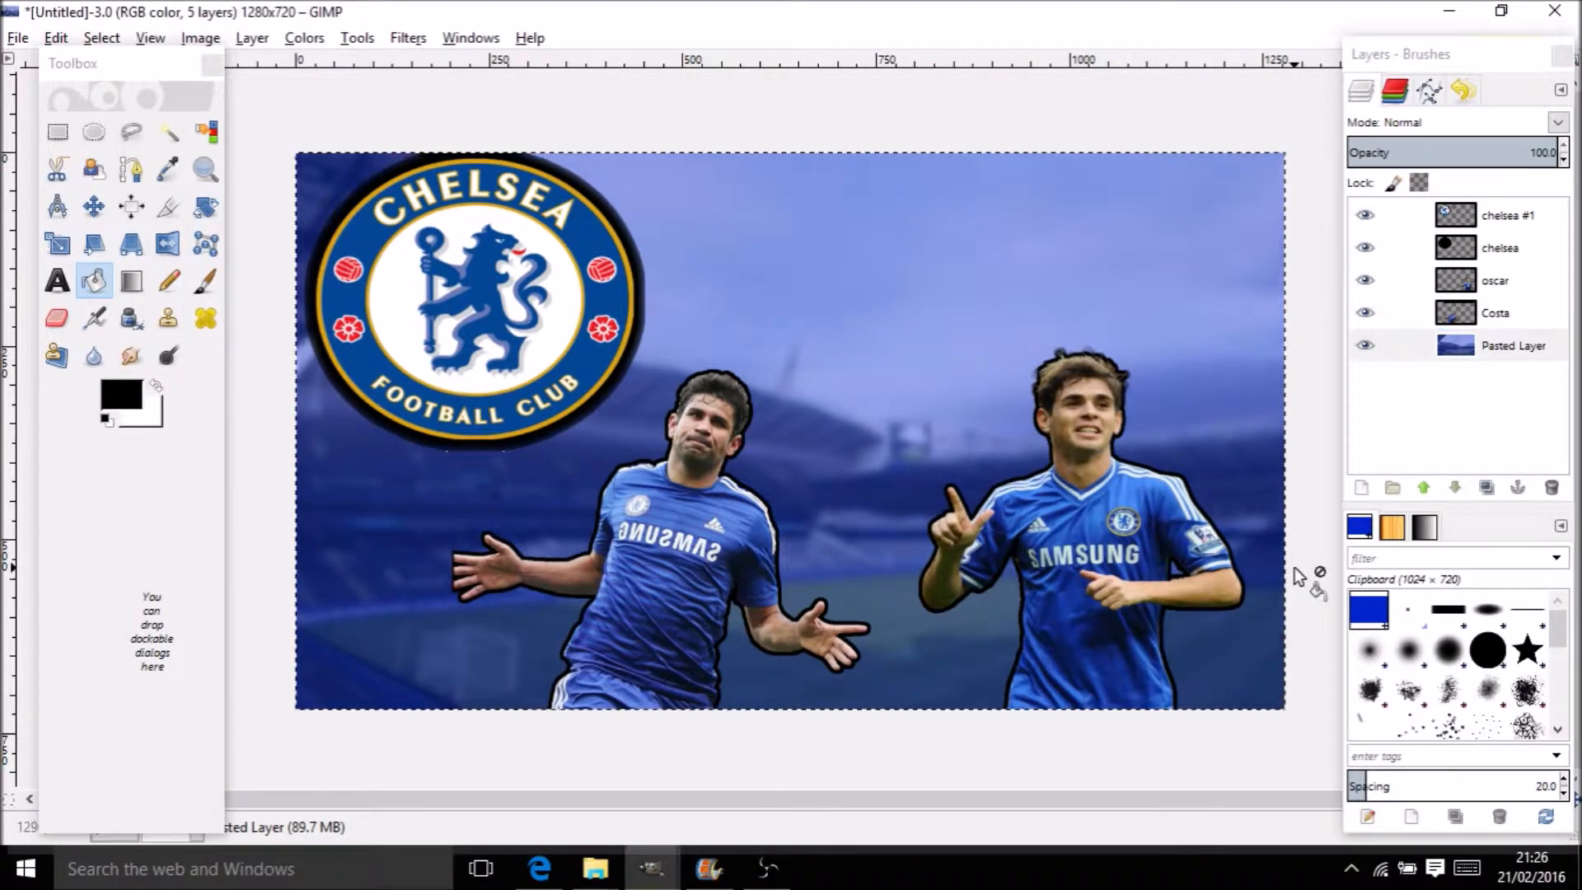
click(1494, 221)
right_click(1495, 221)
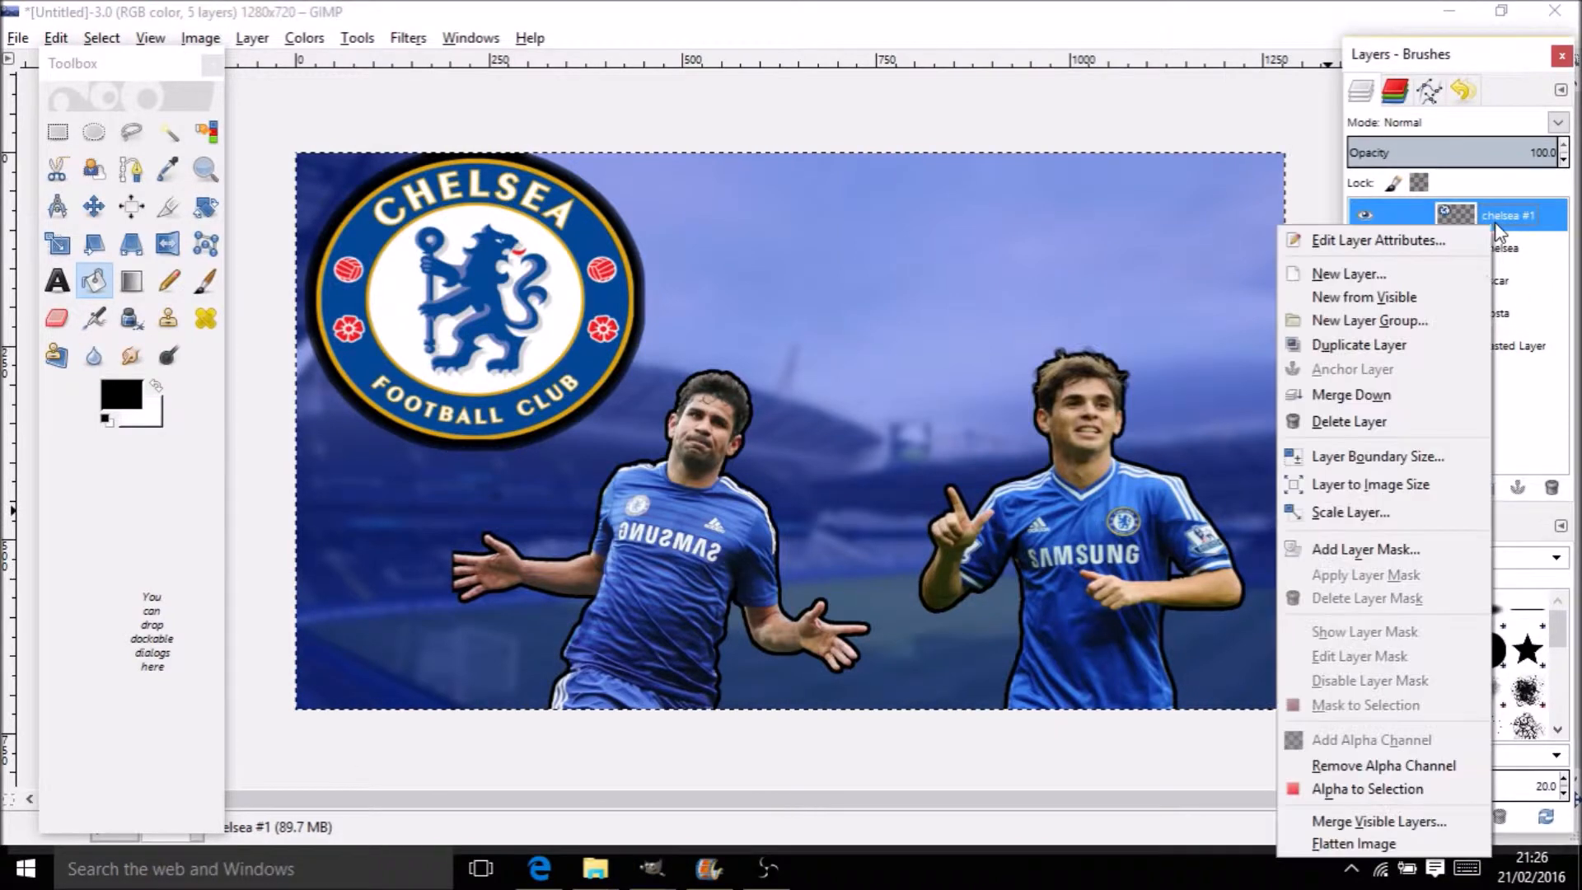
click(1429, 395)
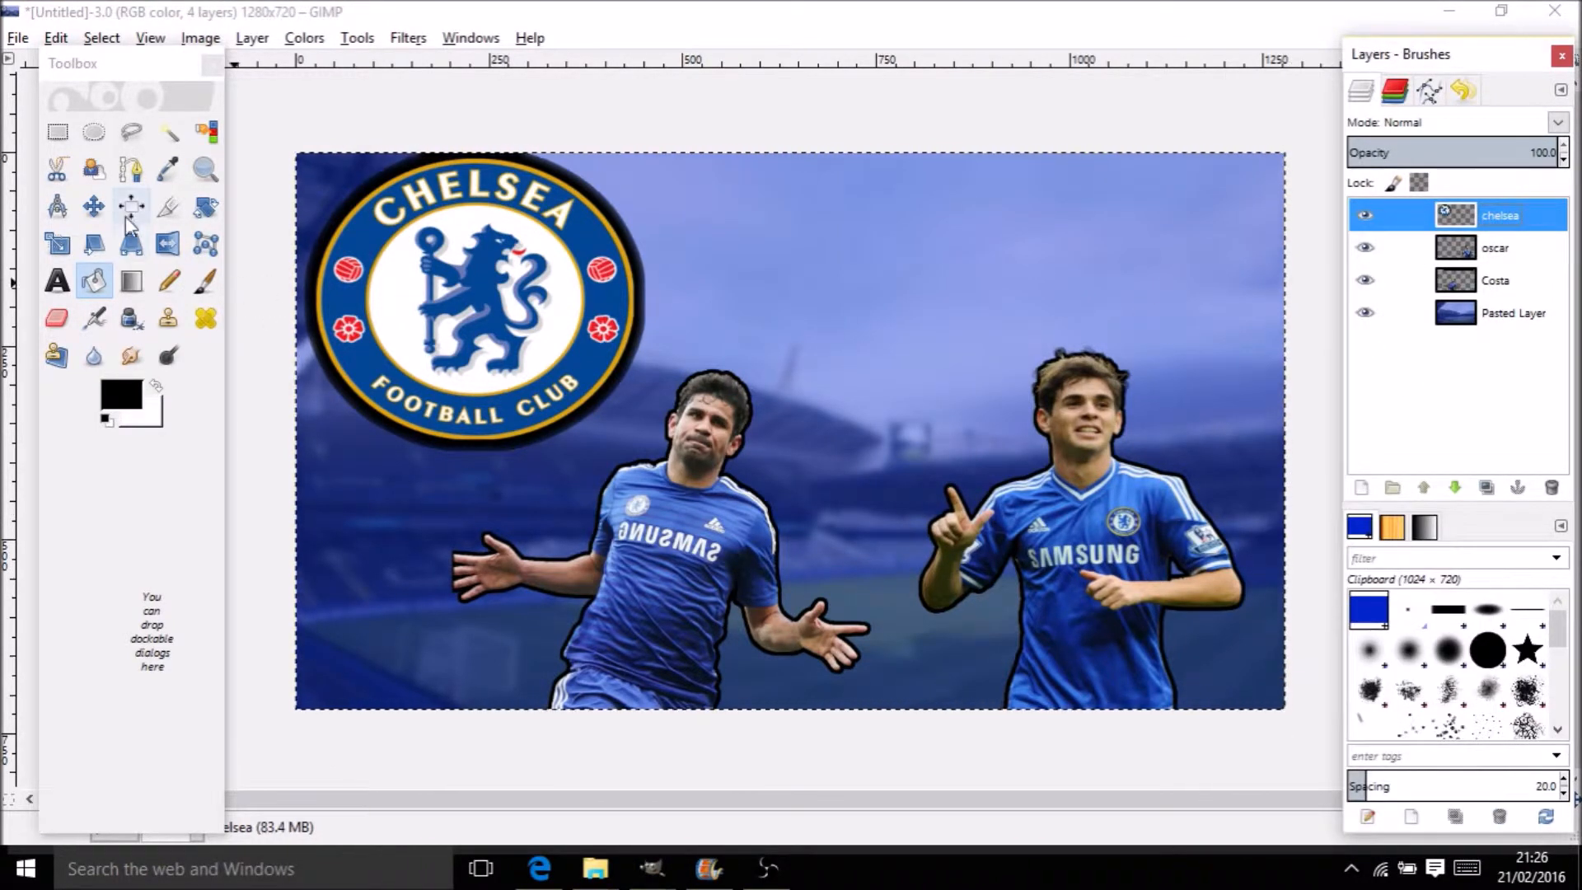
Scale the merged badge layer to about 1220×680 and nudge it into place top-left
click(58, 243)
click(524, 298)
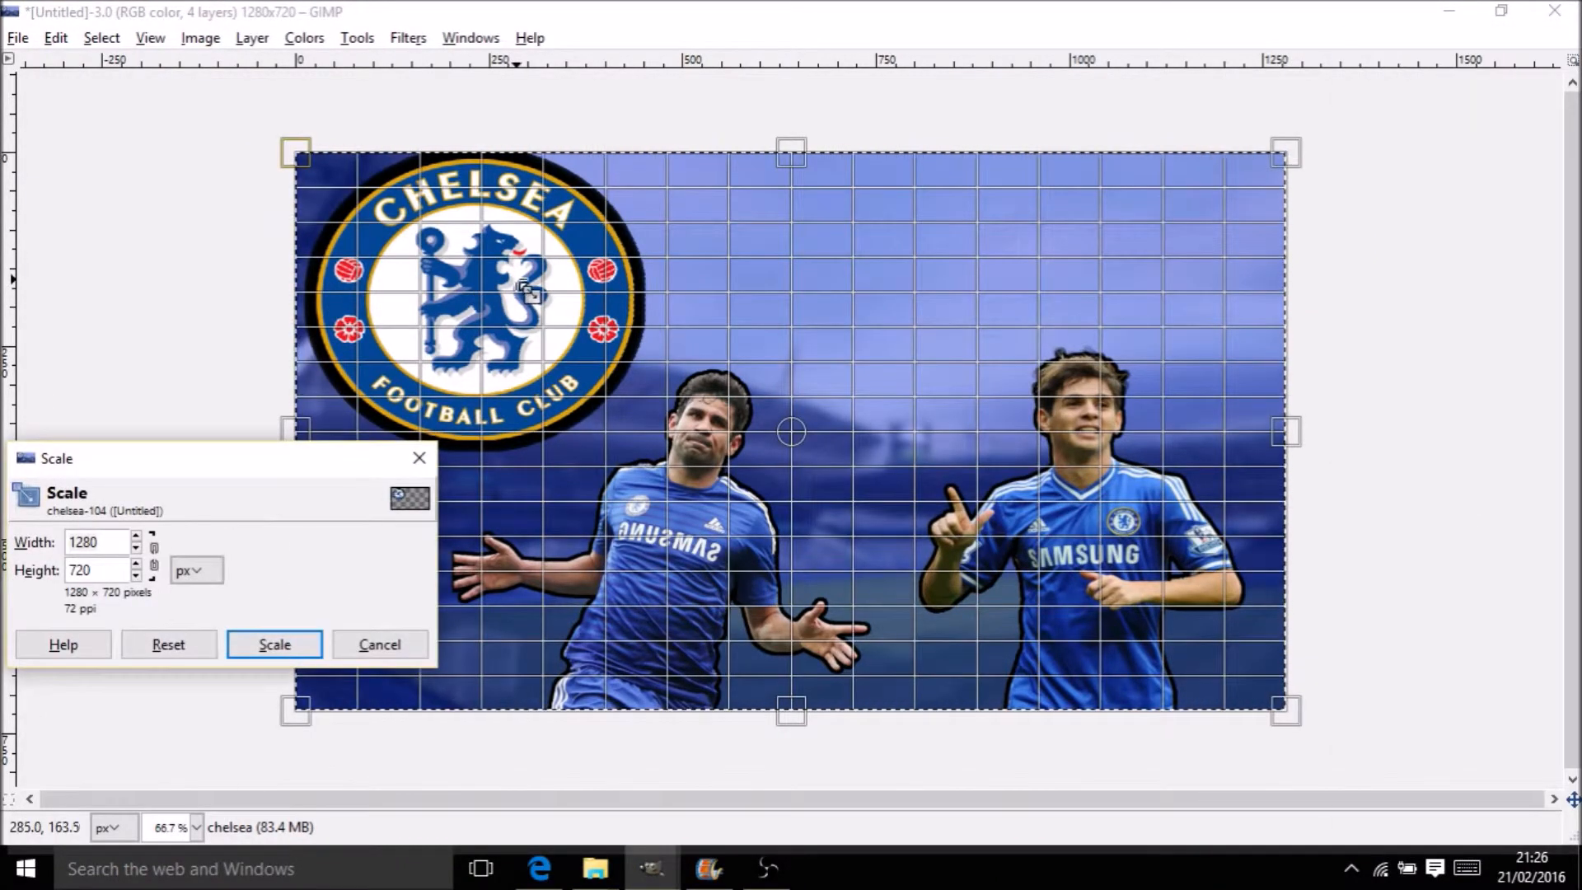
drag(517, 287, 518, 299)
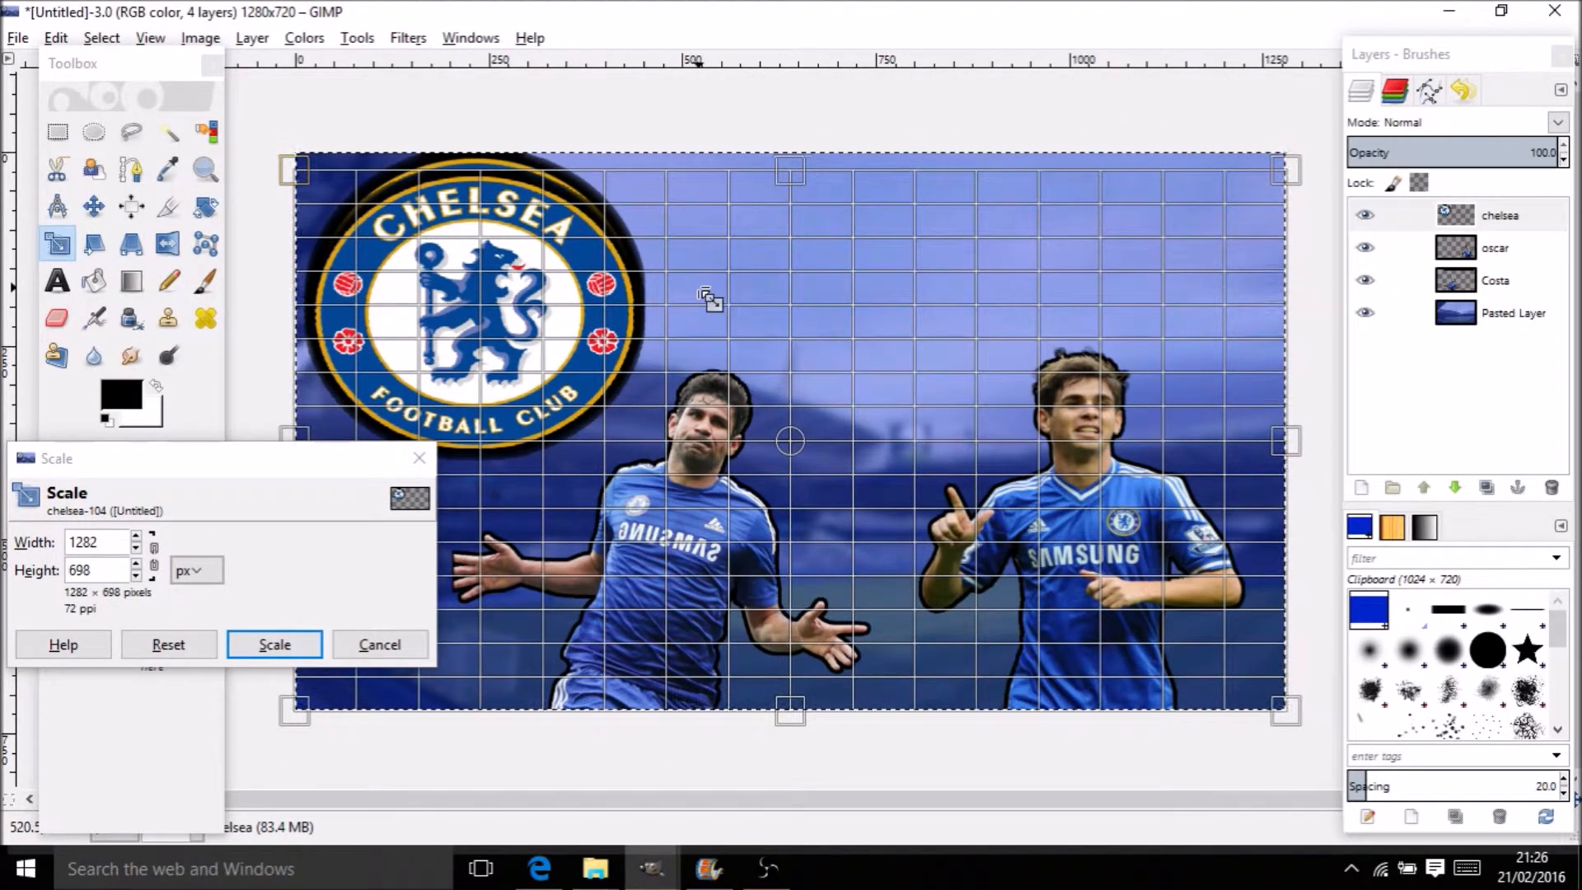
drag(1287, 173, 1239, 185)
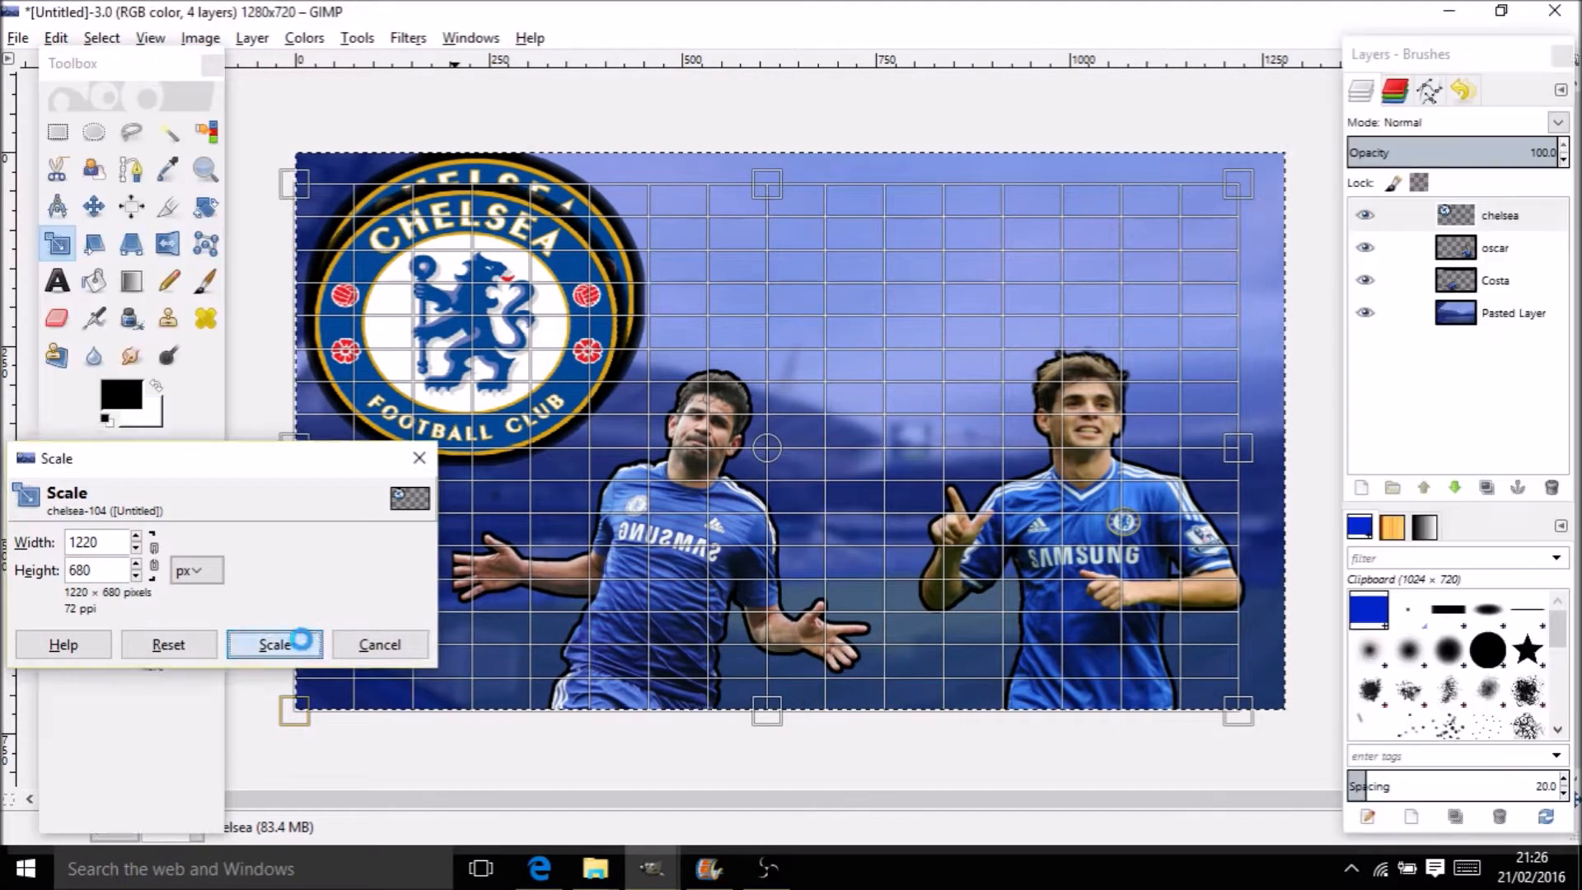
click(307, 645)
click(94, 206)
drag(503, 360, 505, 342)
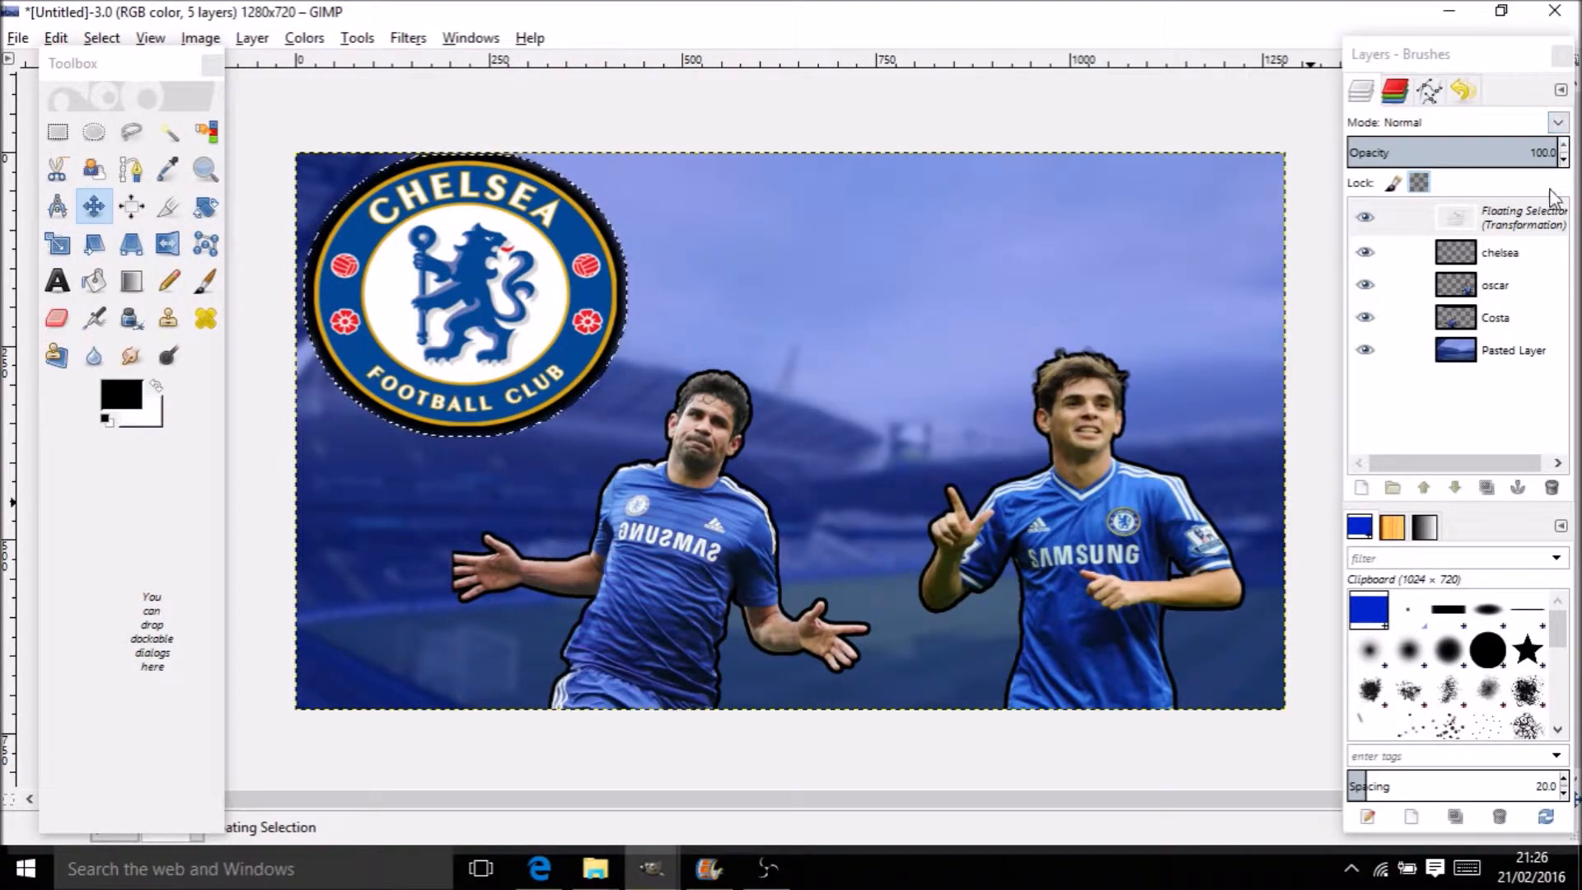
Rename the floating scaled badge to 'chelsea', making it the chelsea #1 layer
click(1543, 221)
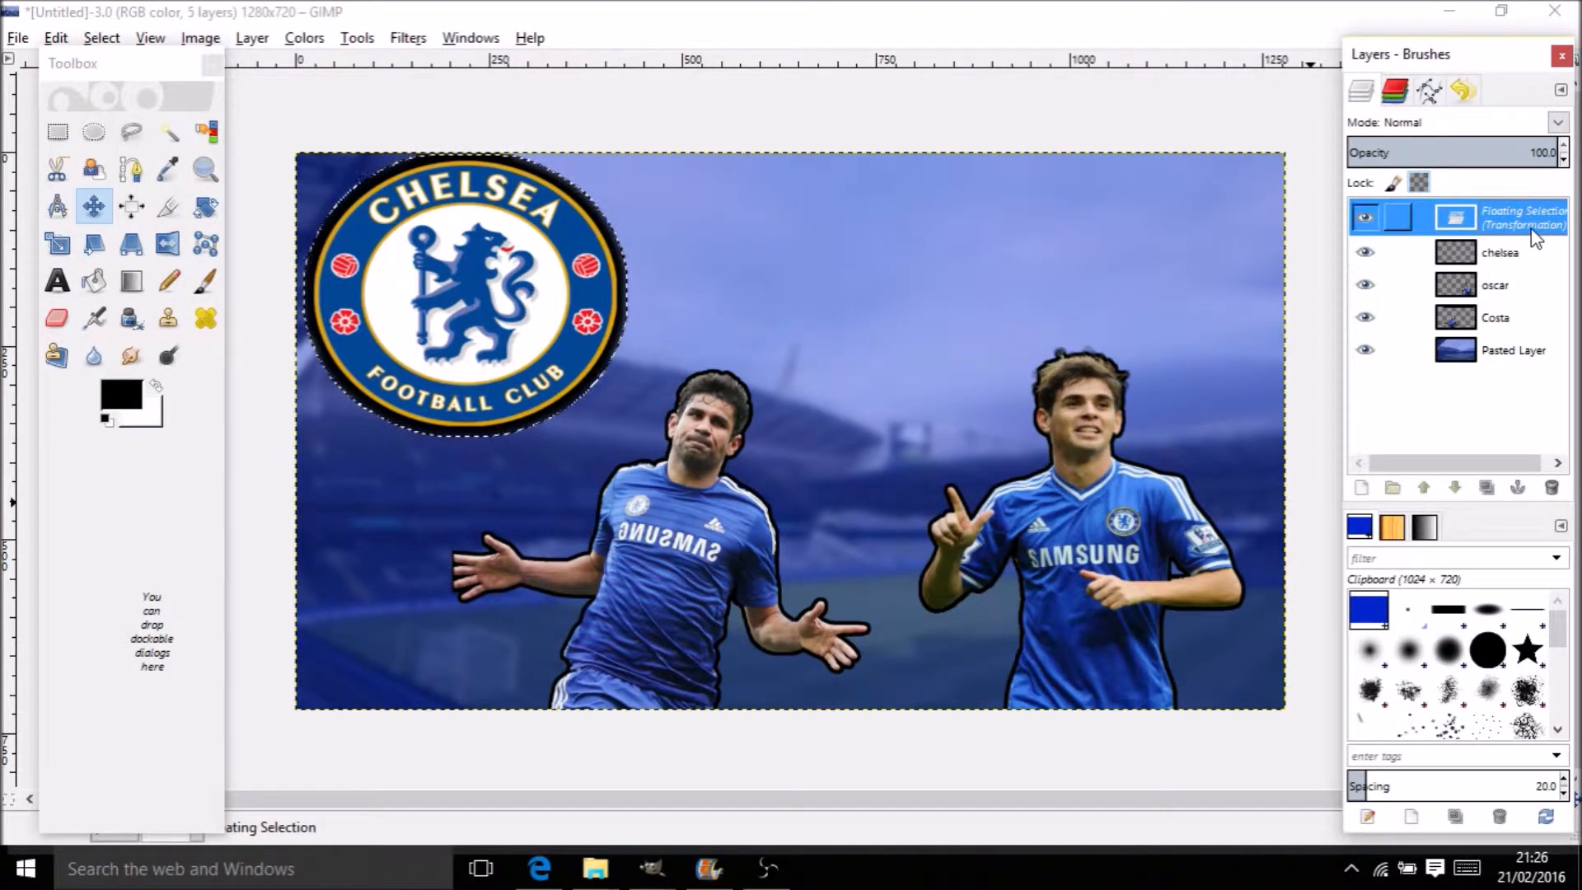
double_click(1520, 218)
text(chelsea)
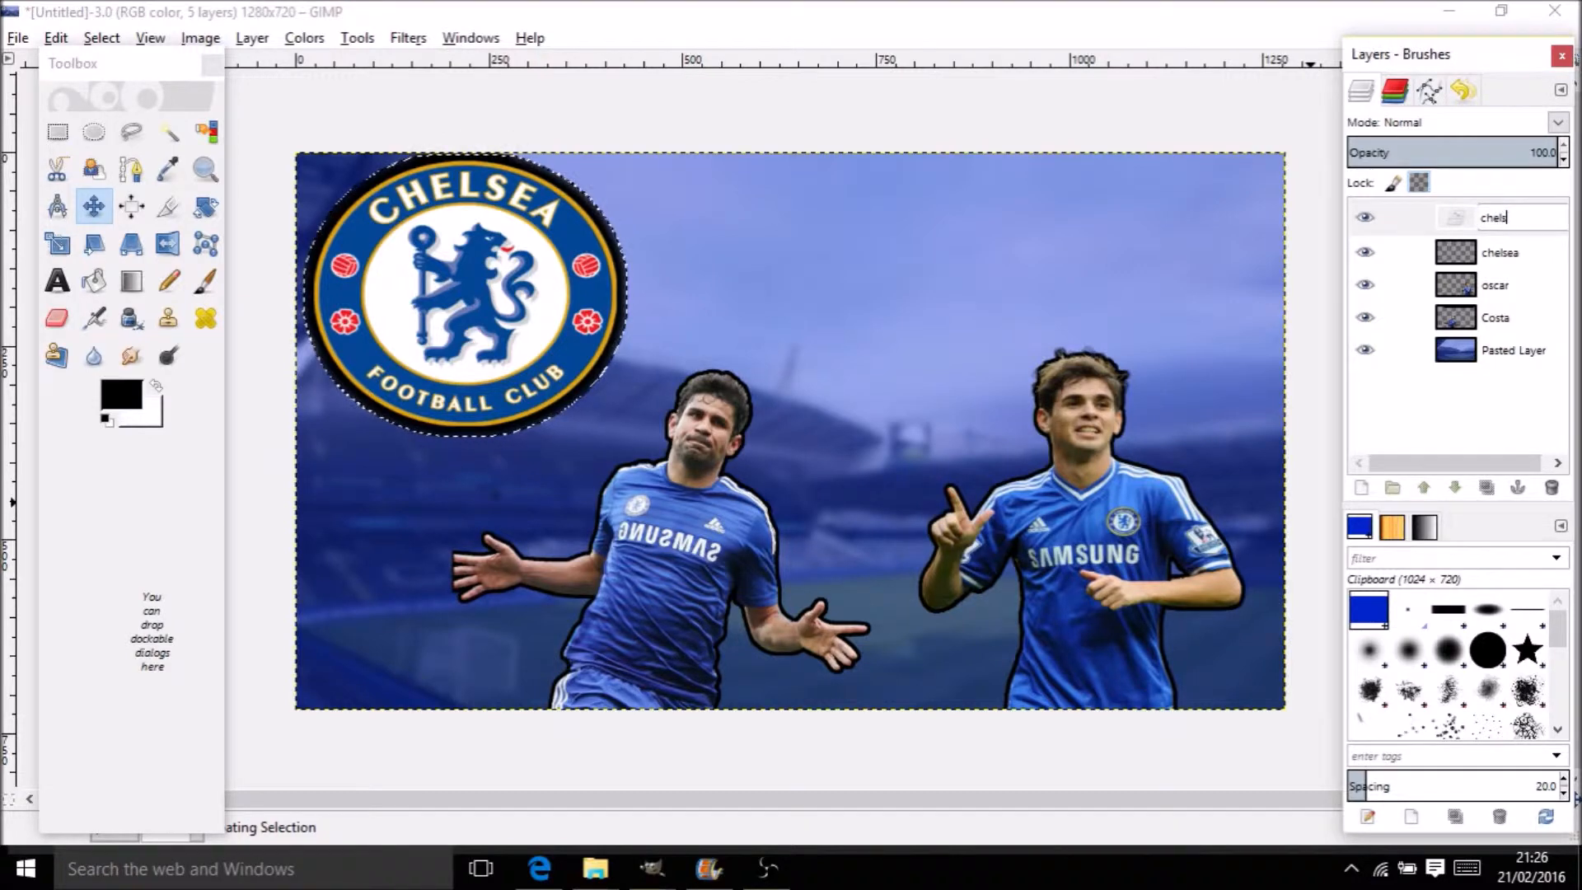
key(Return)
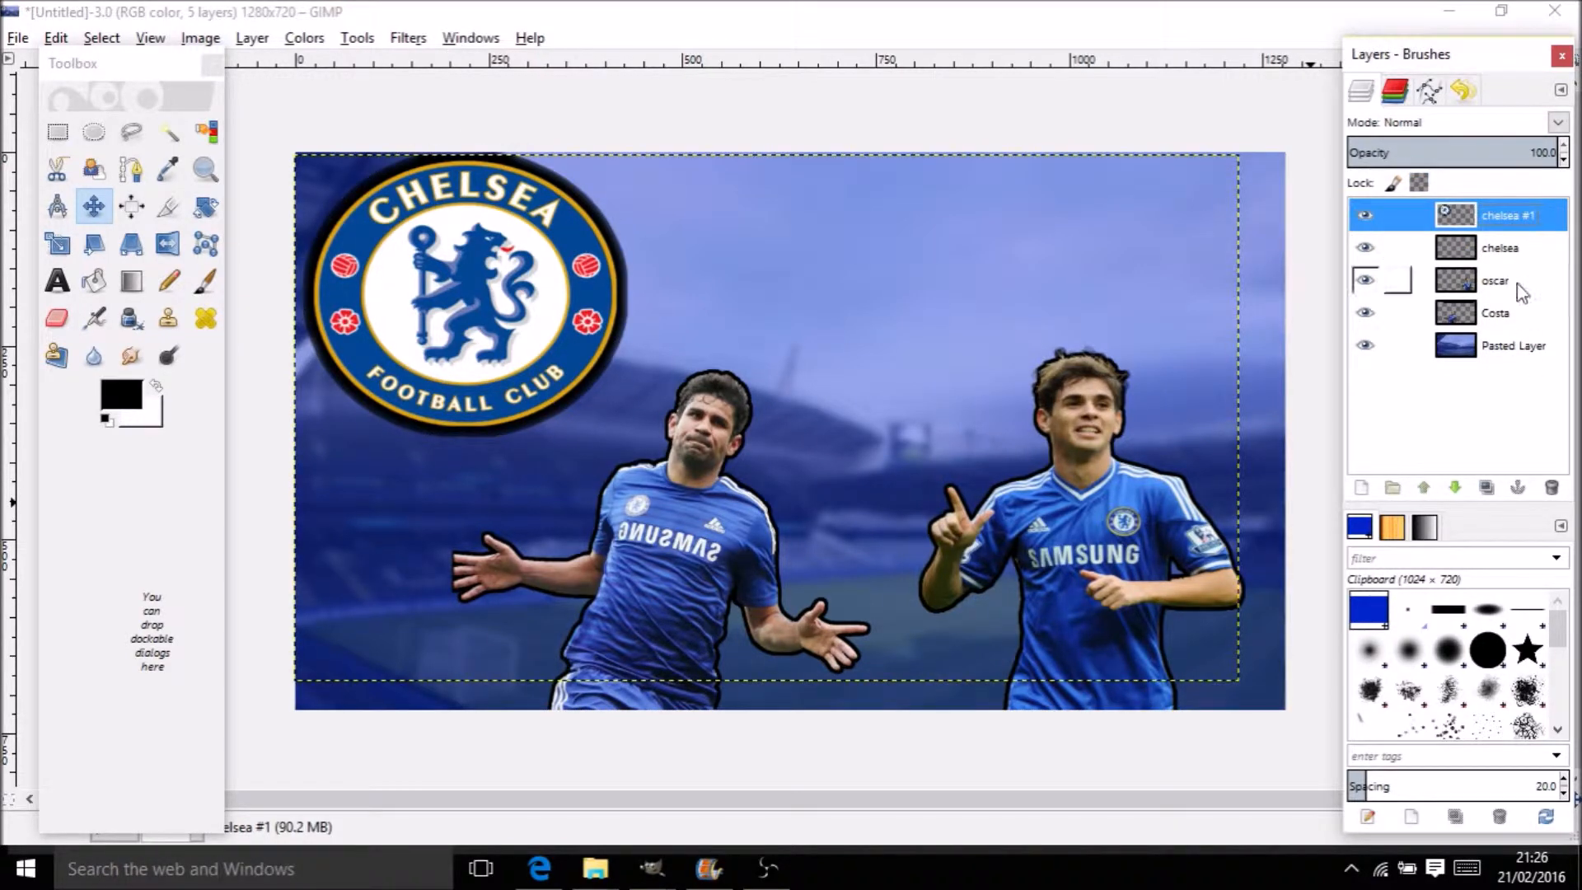
Delete the old chelsea layer and make Pasted Layer active
click(1518, 282)
click(1516, 252)
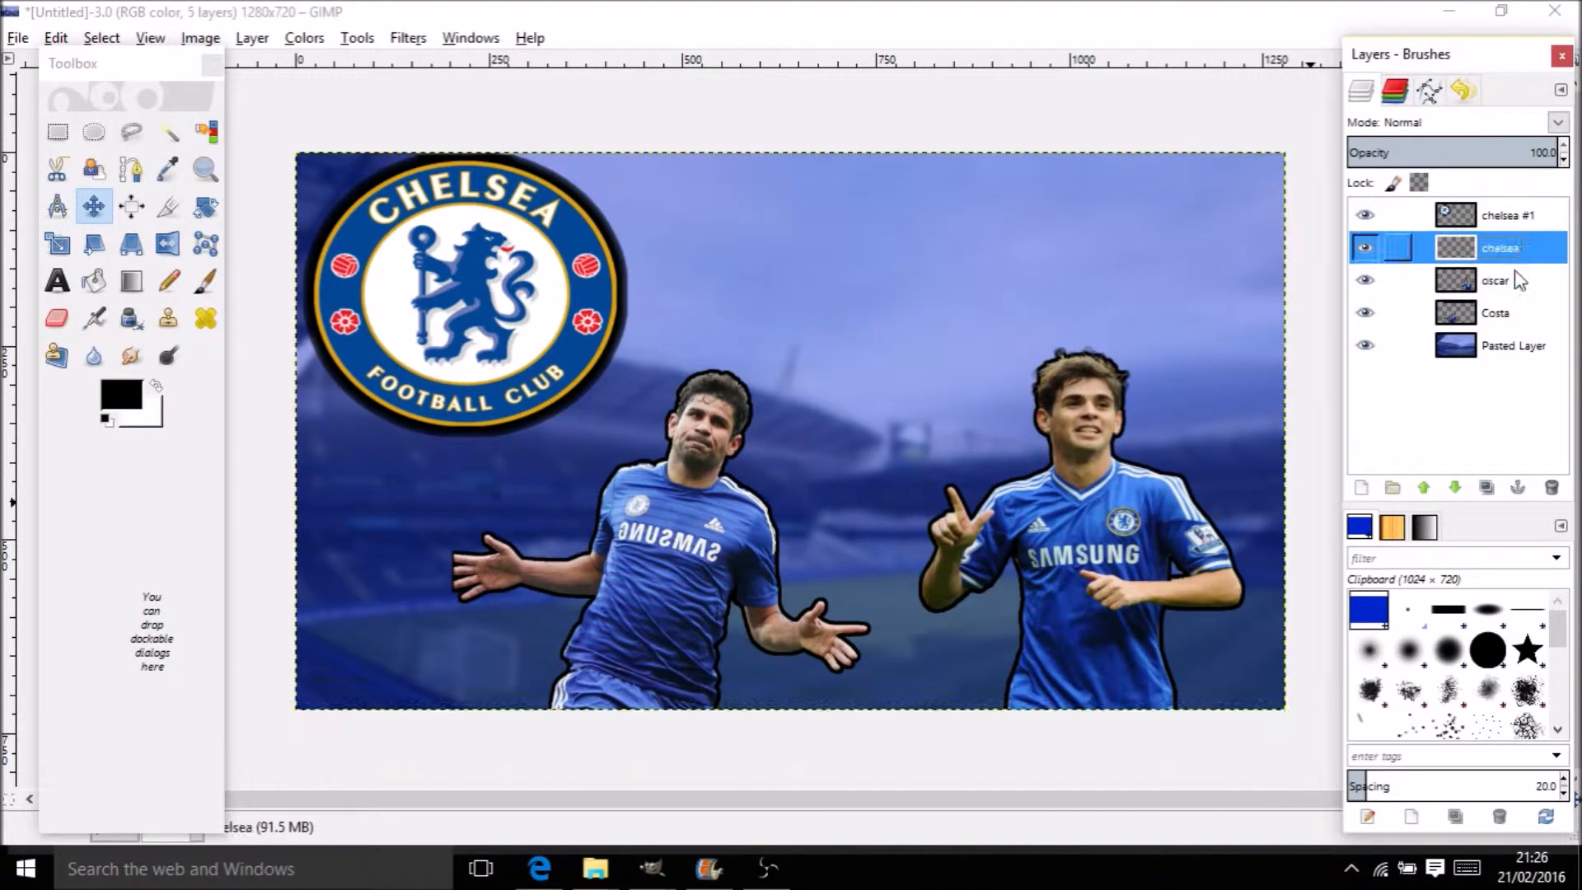
click(1553, 488)
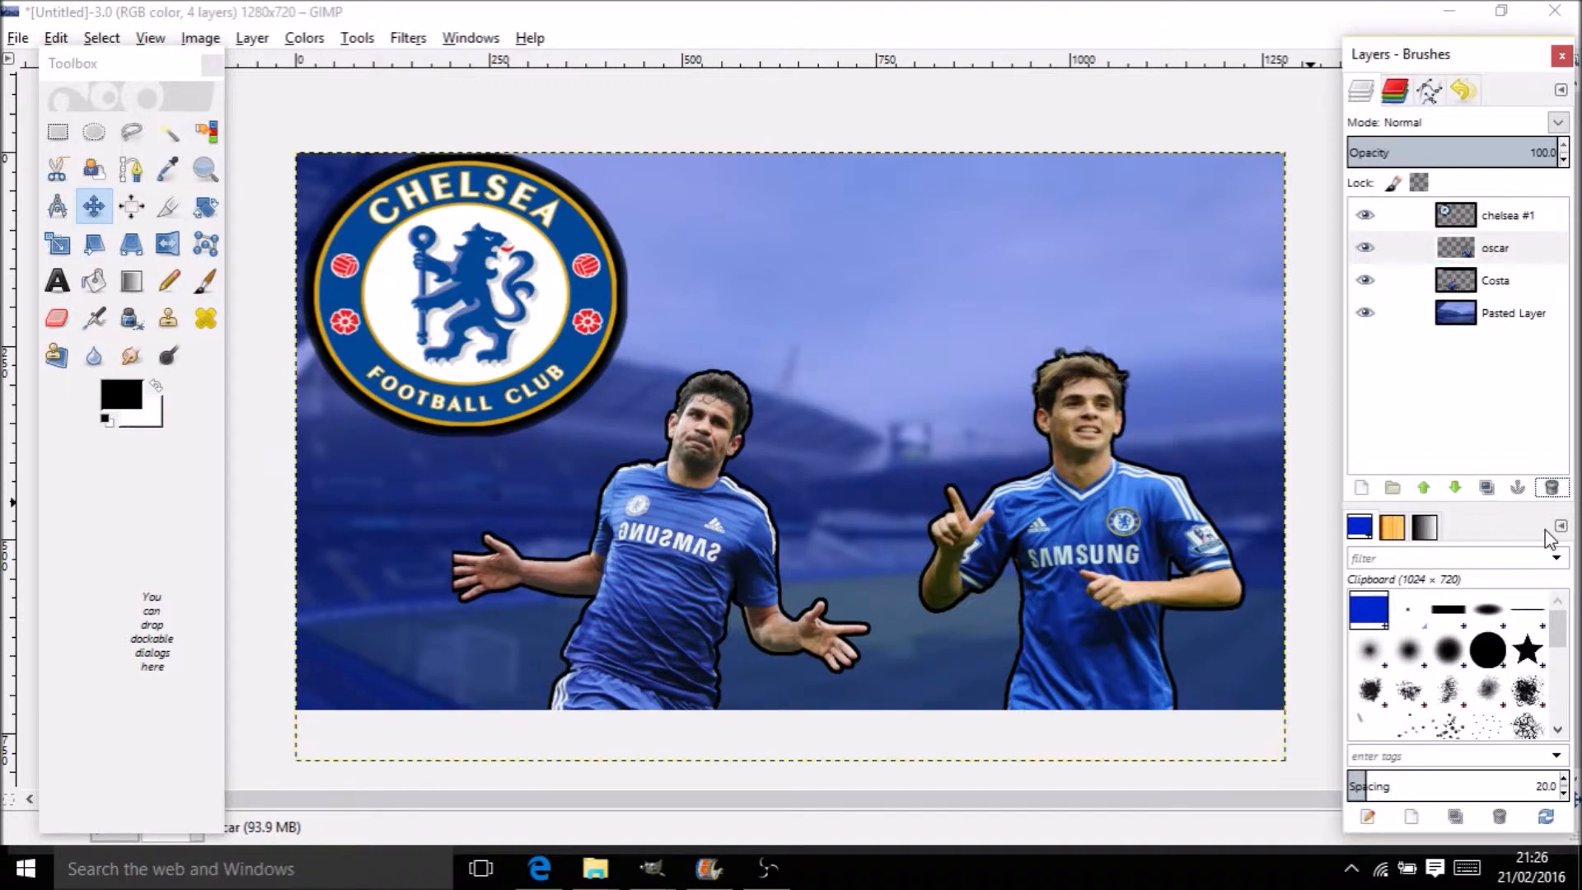
click(1524, 313)
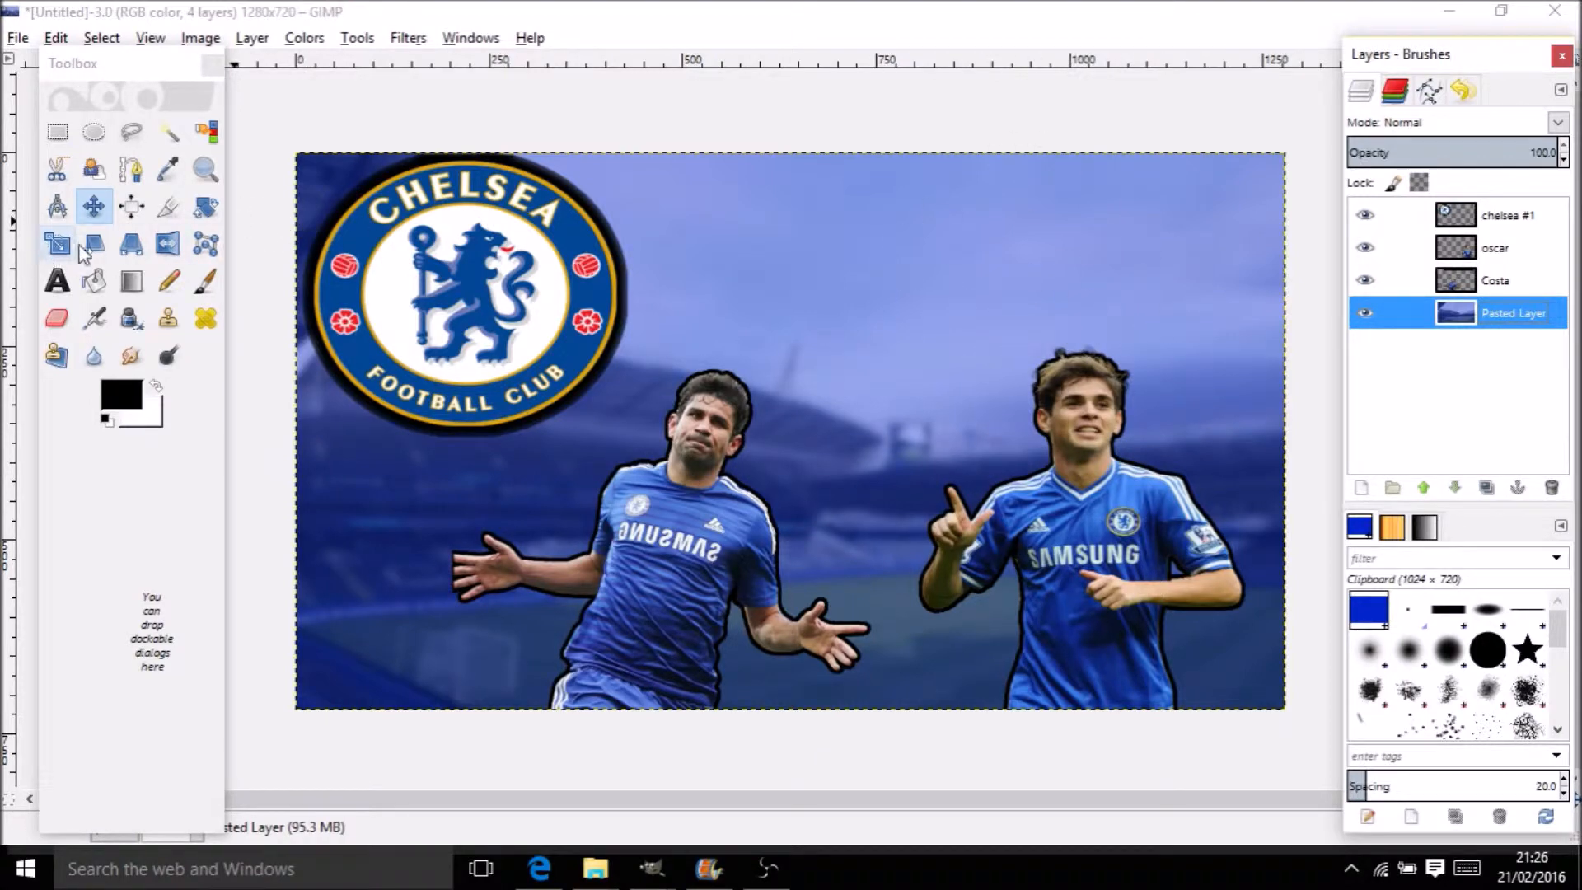
Draw an oversized ellipse selection spanning the whole canvas beyond its edges
click(95, 136)
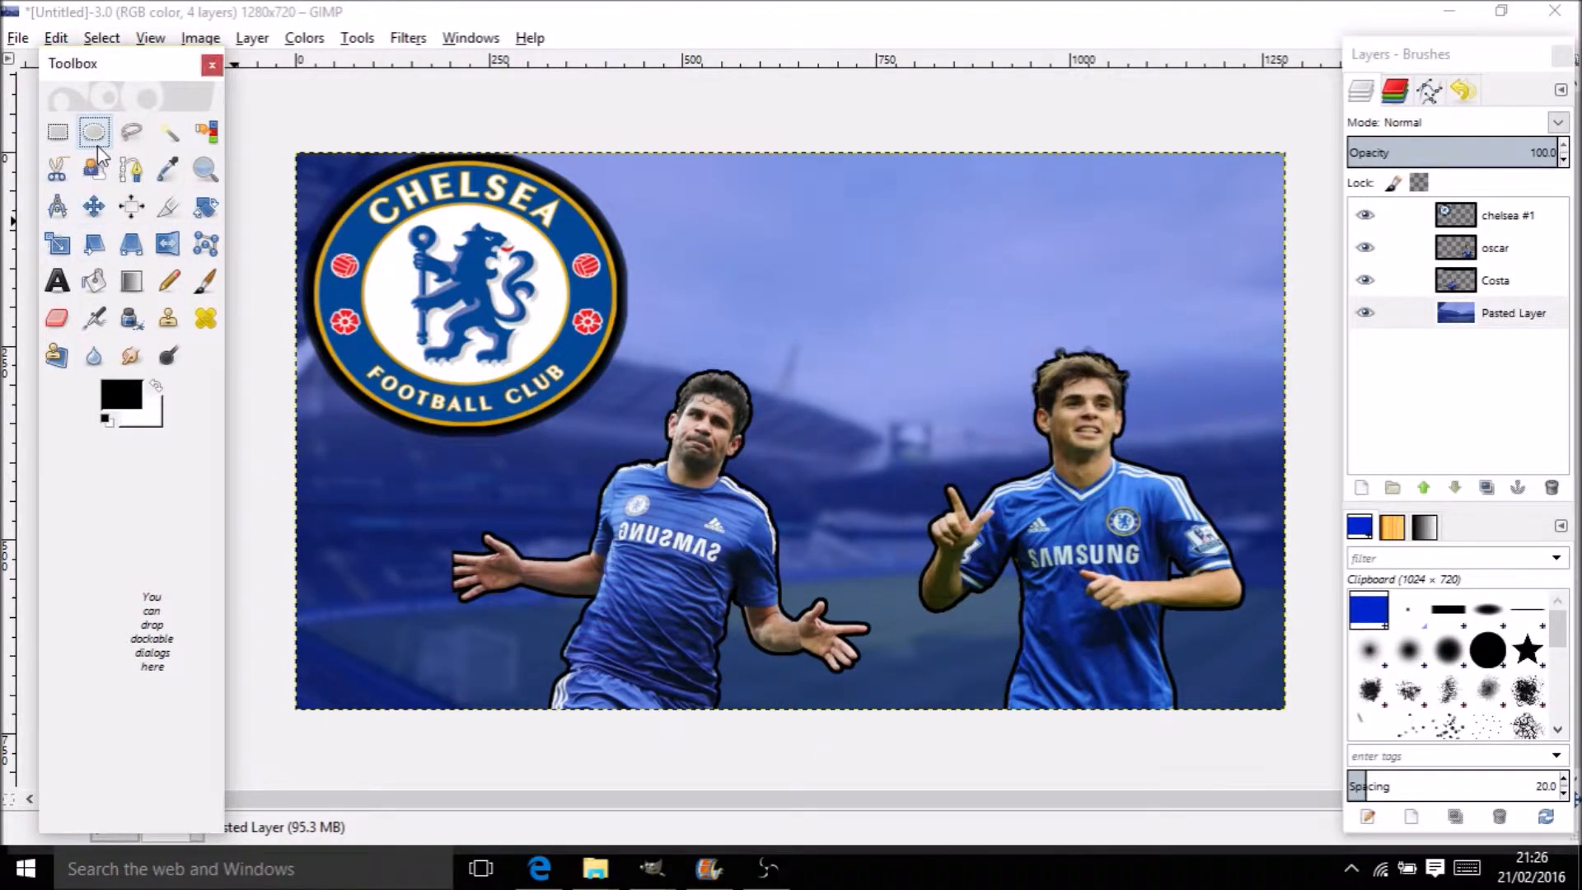
drag(290, 142, 1337, 767)
drag(1317, 173, 1330, 95)
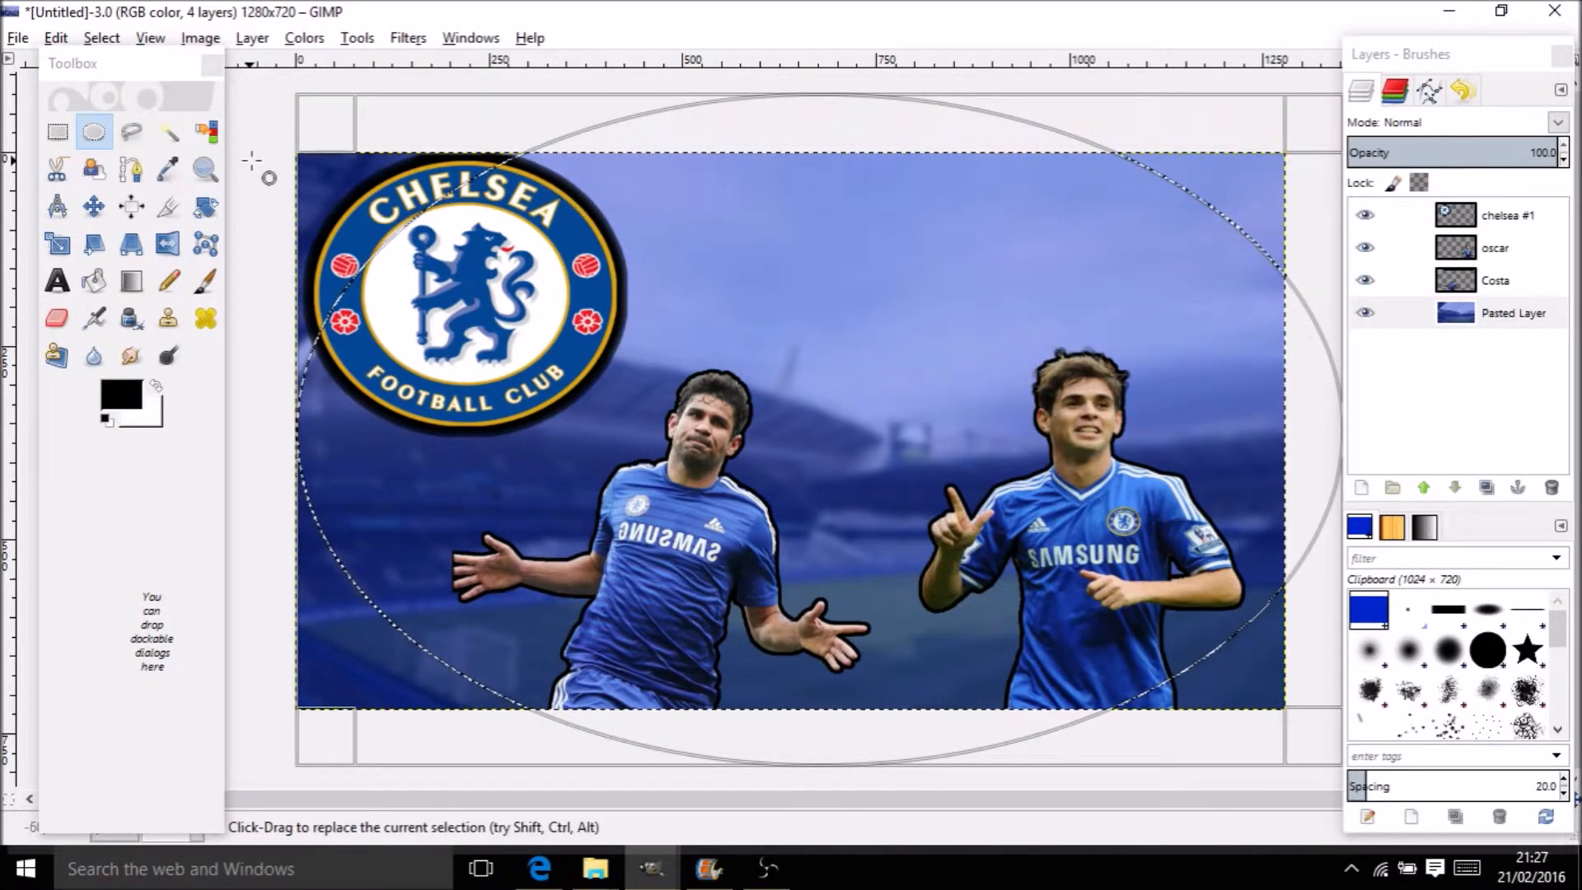
drag(318, 151, 260, 156)
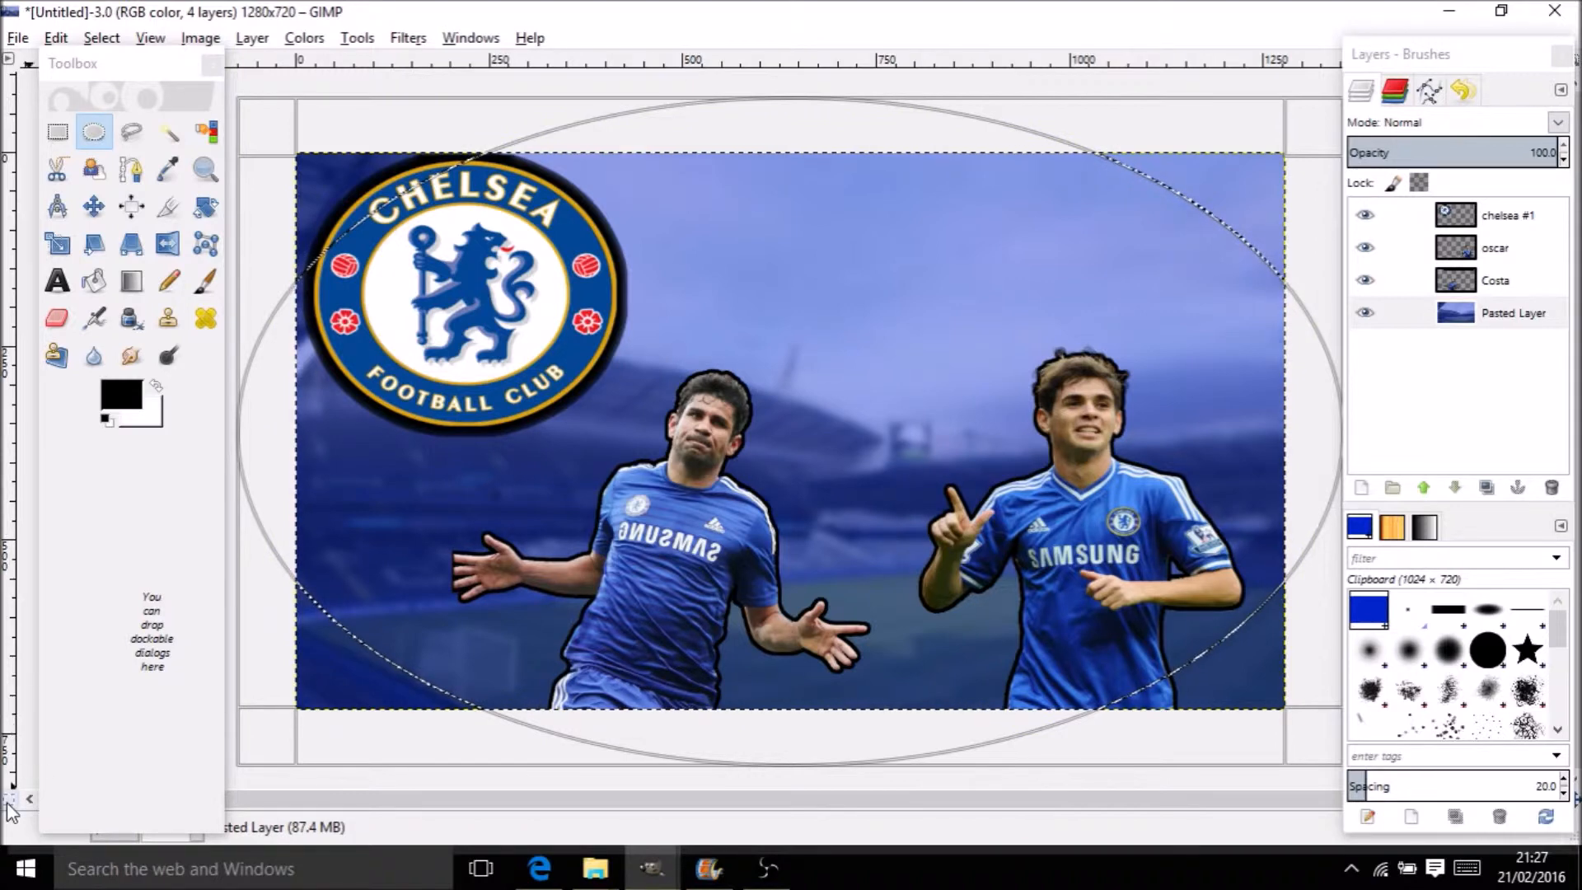
Show the elliptical selection as a red Quick Mask, with the tools window floated aside
drag(152, 72, 796, 32)
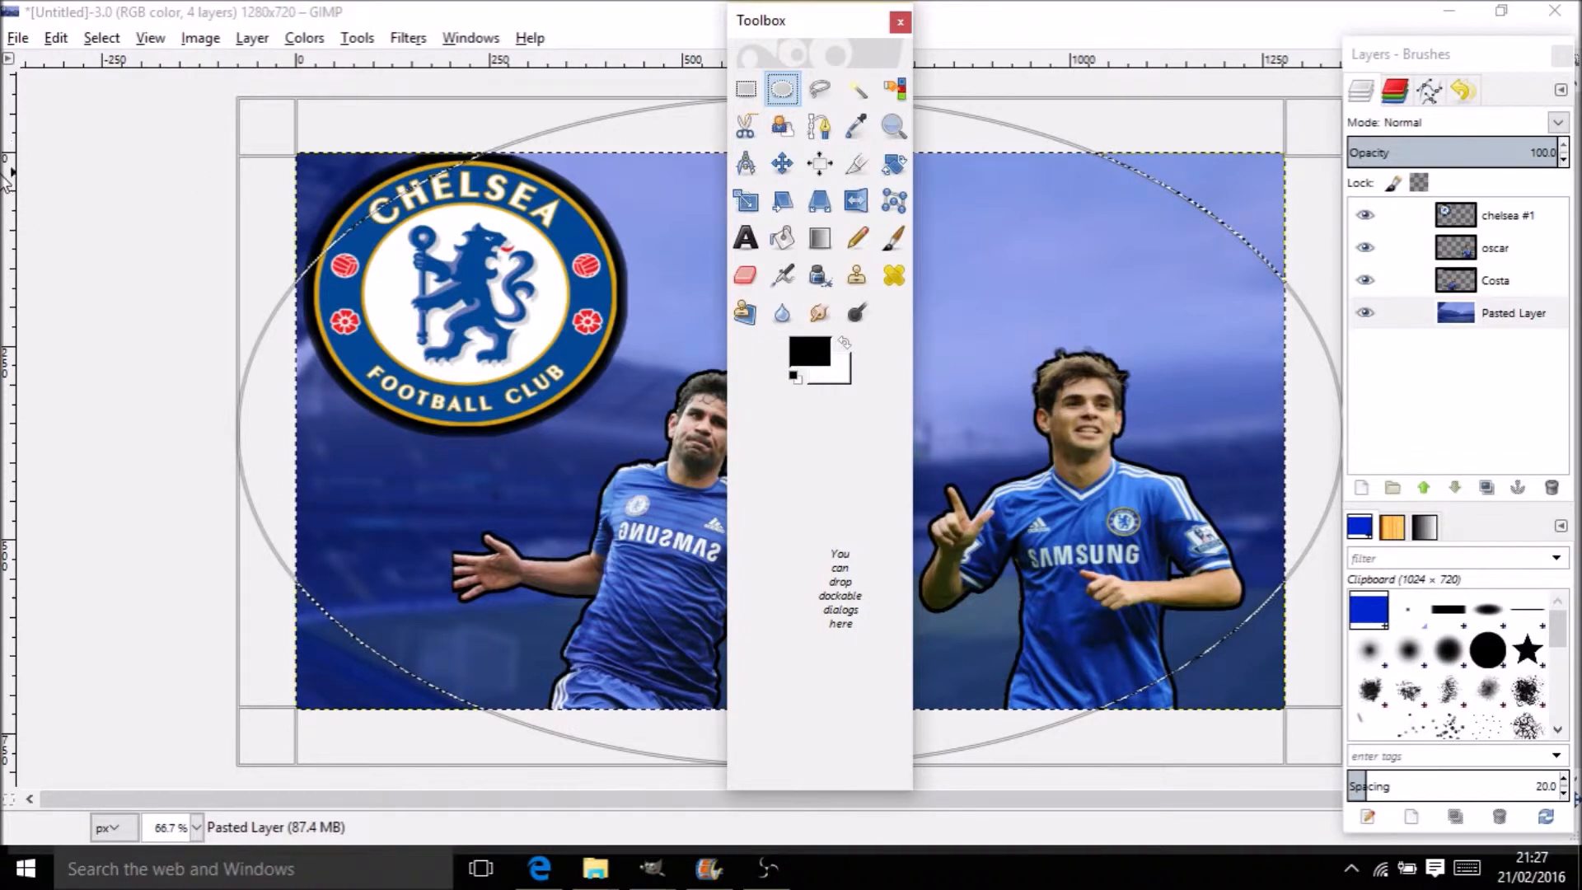
click(8, 799)
drag(822, 25, 15, 66)
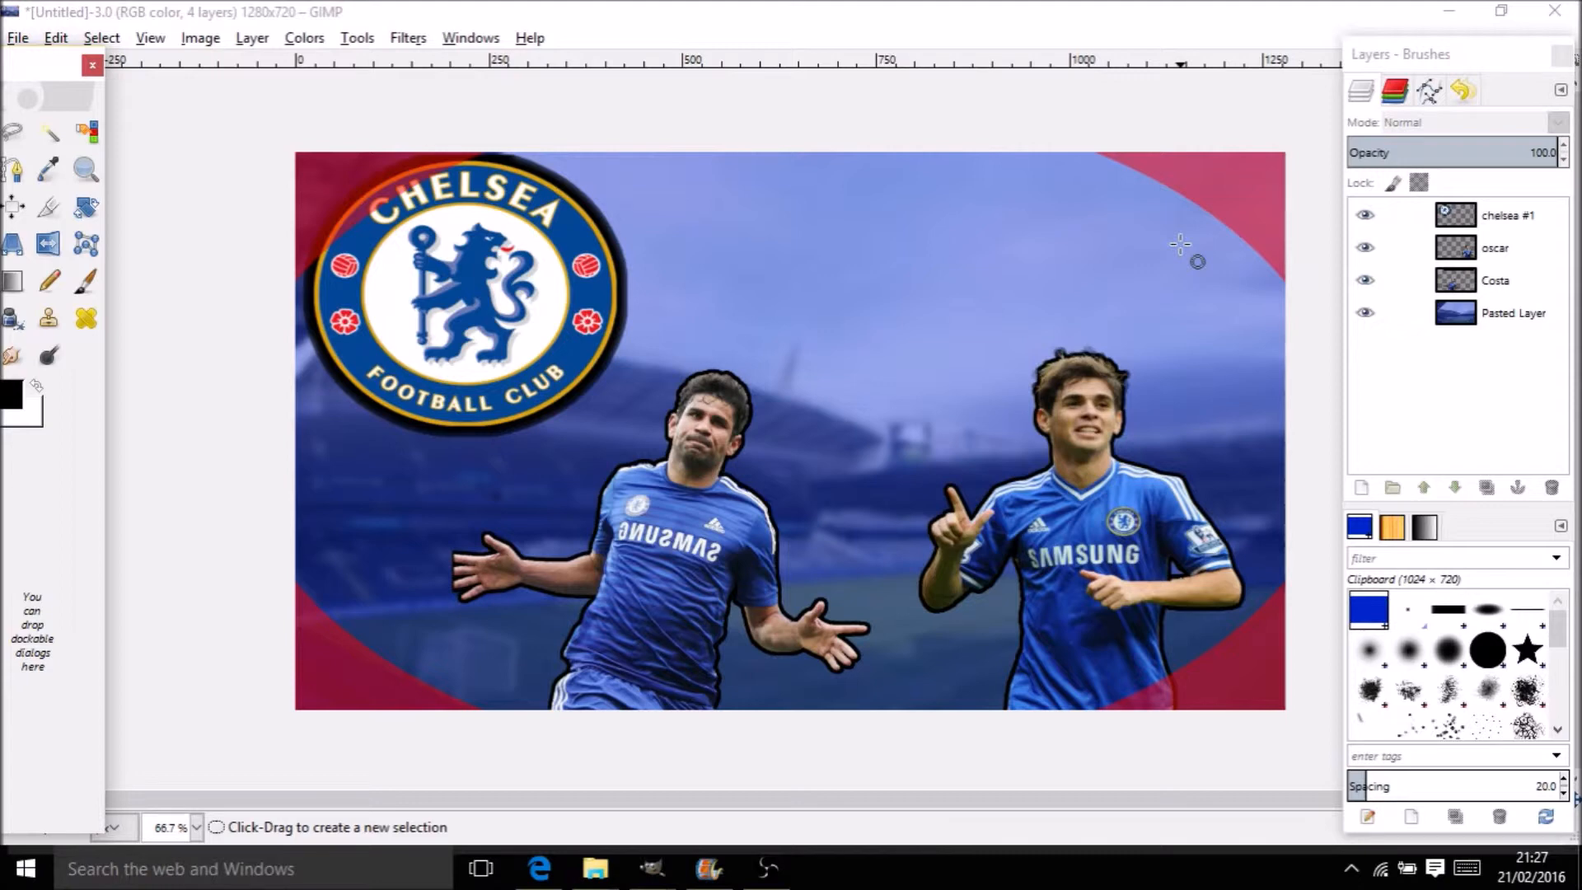
Add a layer mask to Pasted Layer based on the Quick Mask channel
right_click(1555, 325)
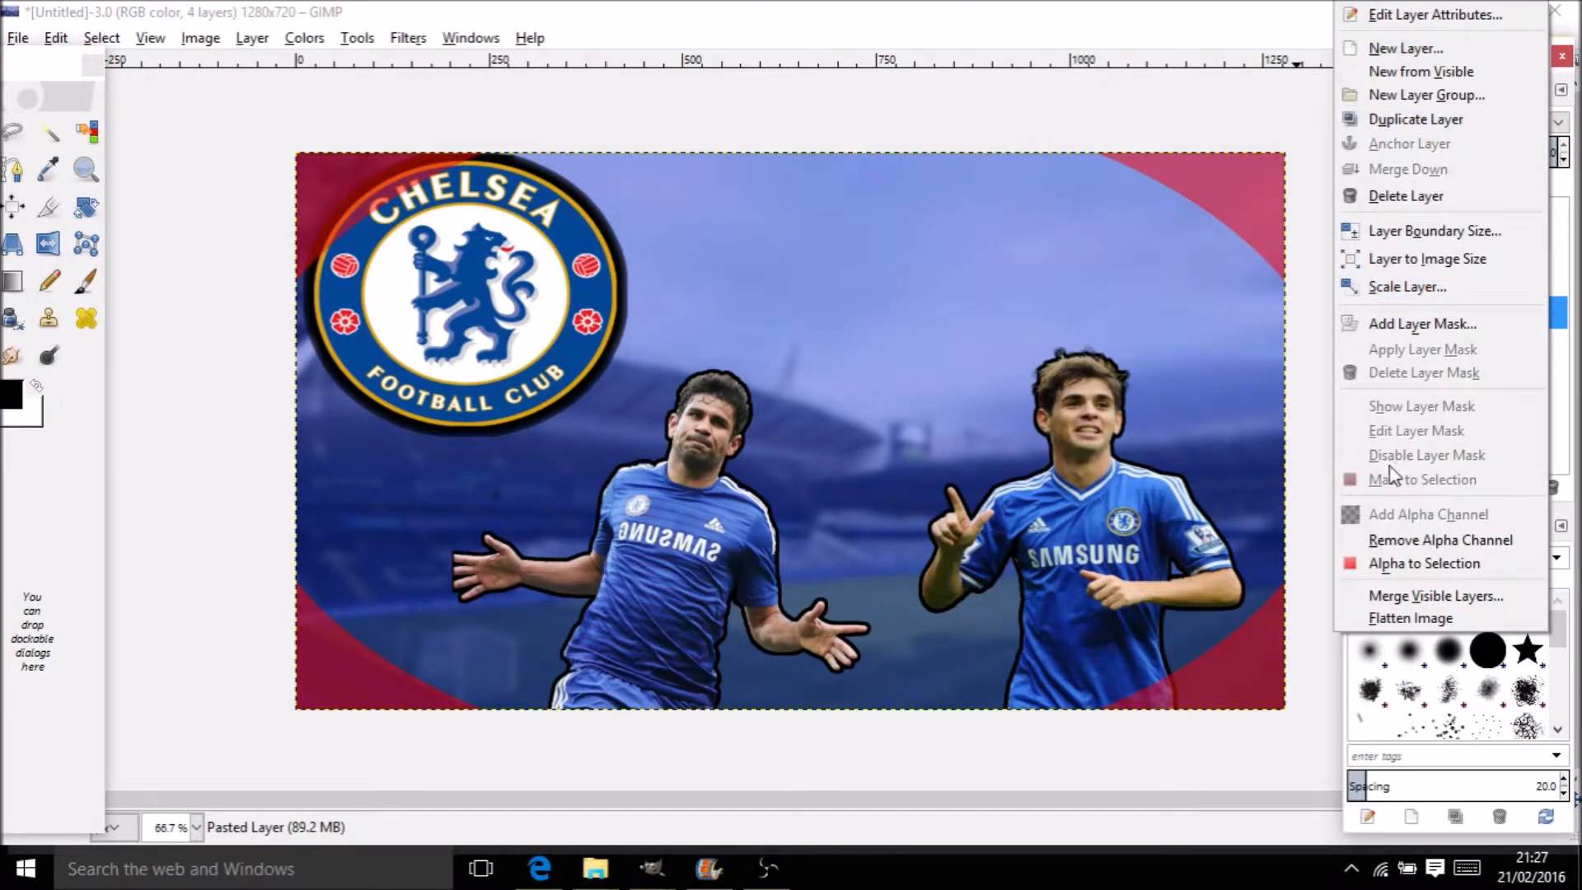
click(1373, 329)
click(1245, 411)
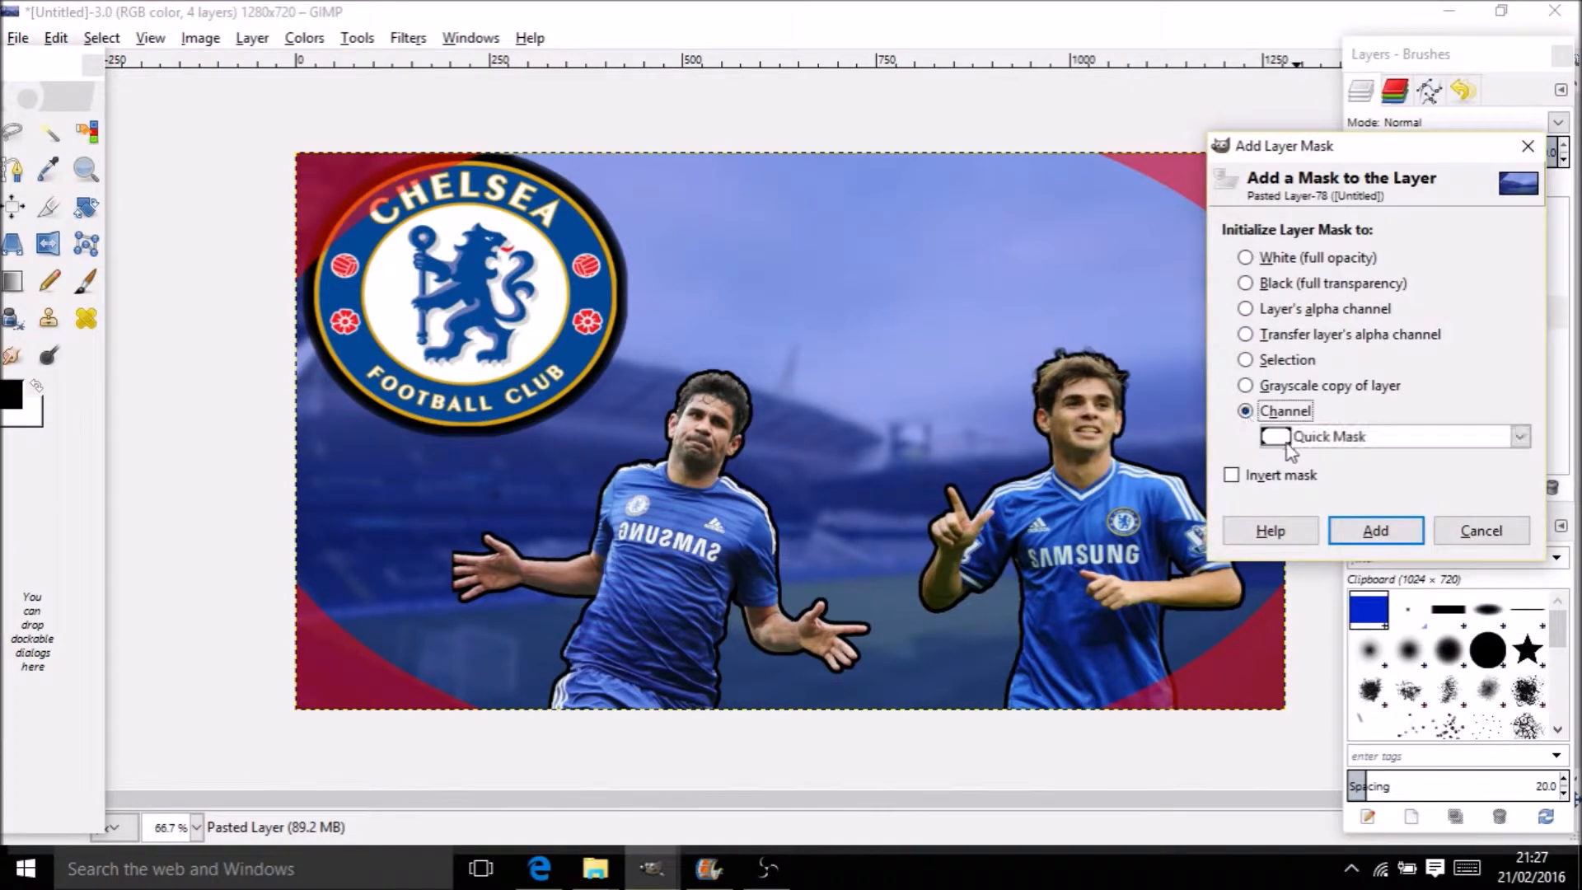
click(1375, 530)
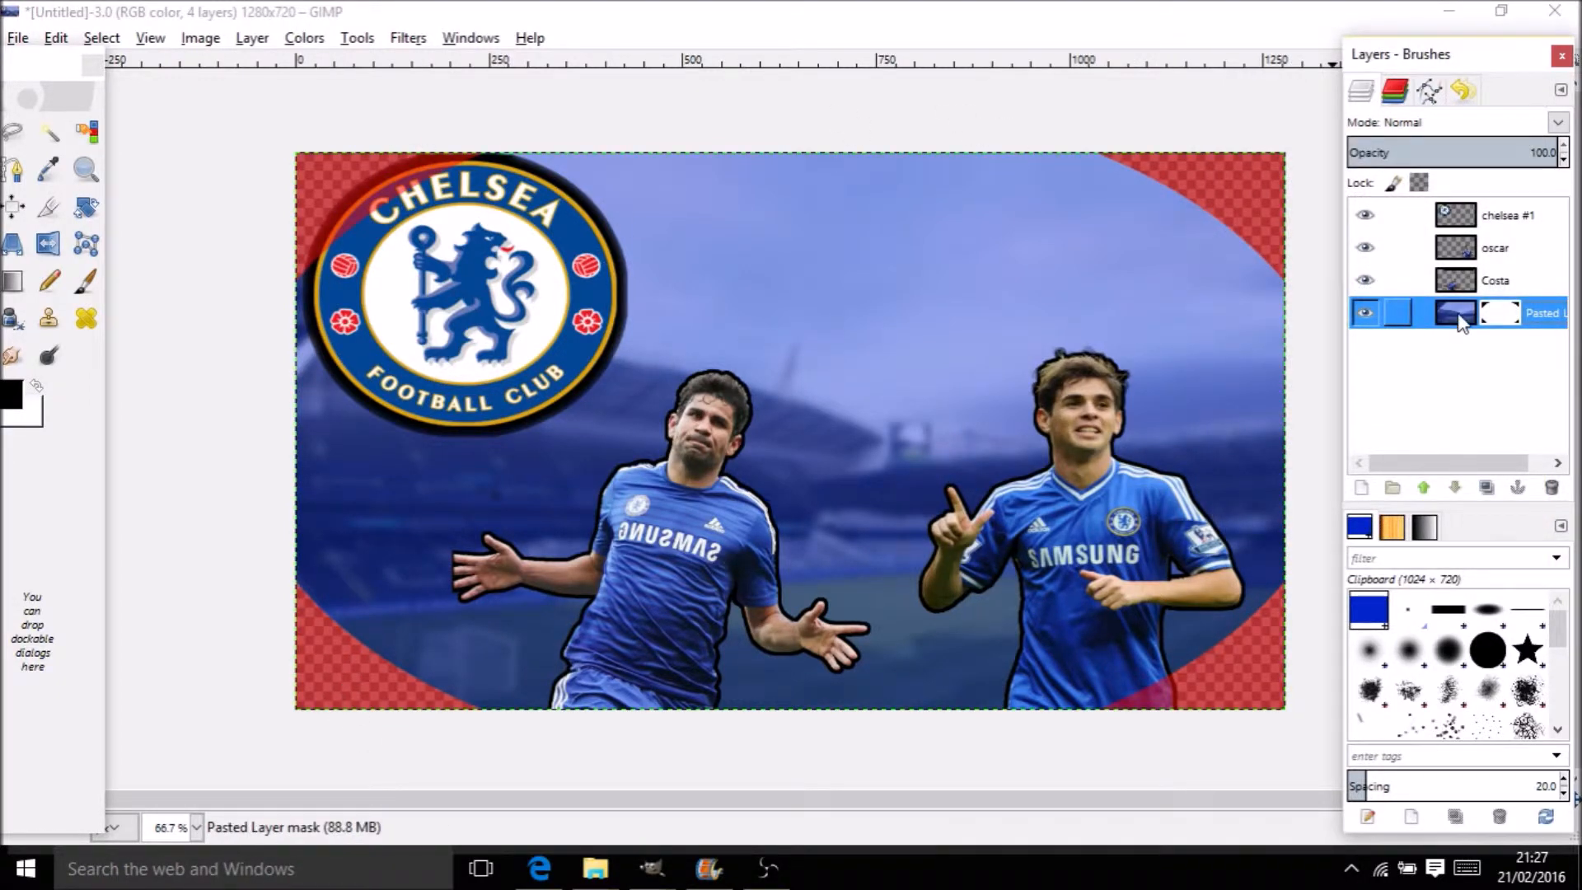
Soften the stadium layer mask with a 500 px Gaussian Blur
click(410, 38)
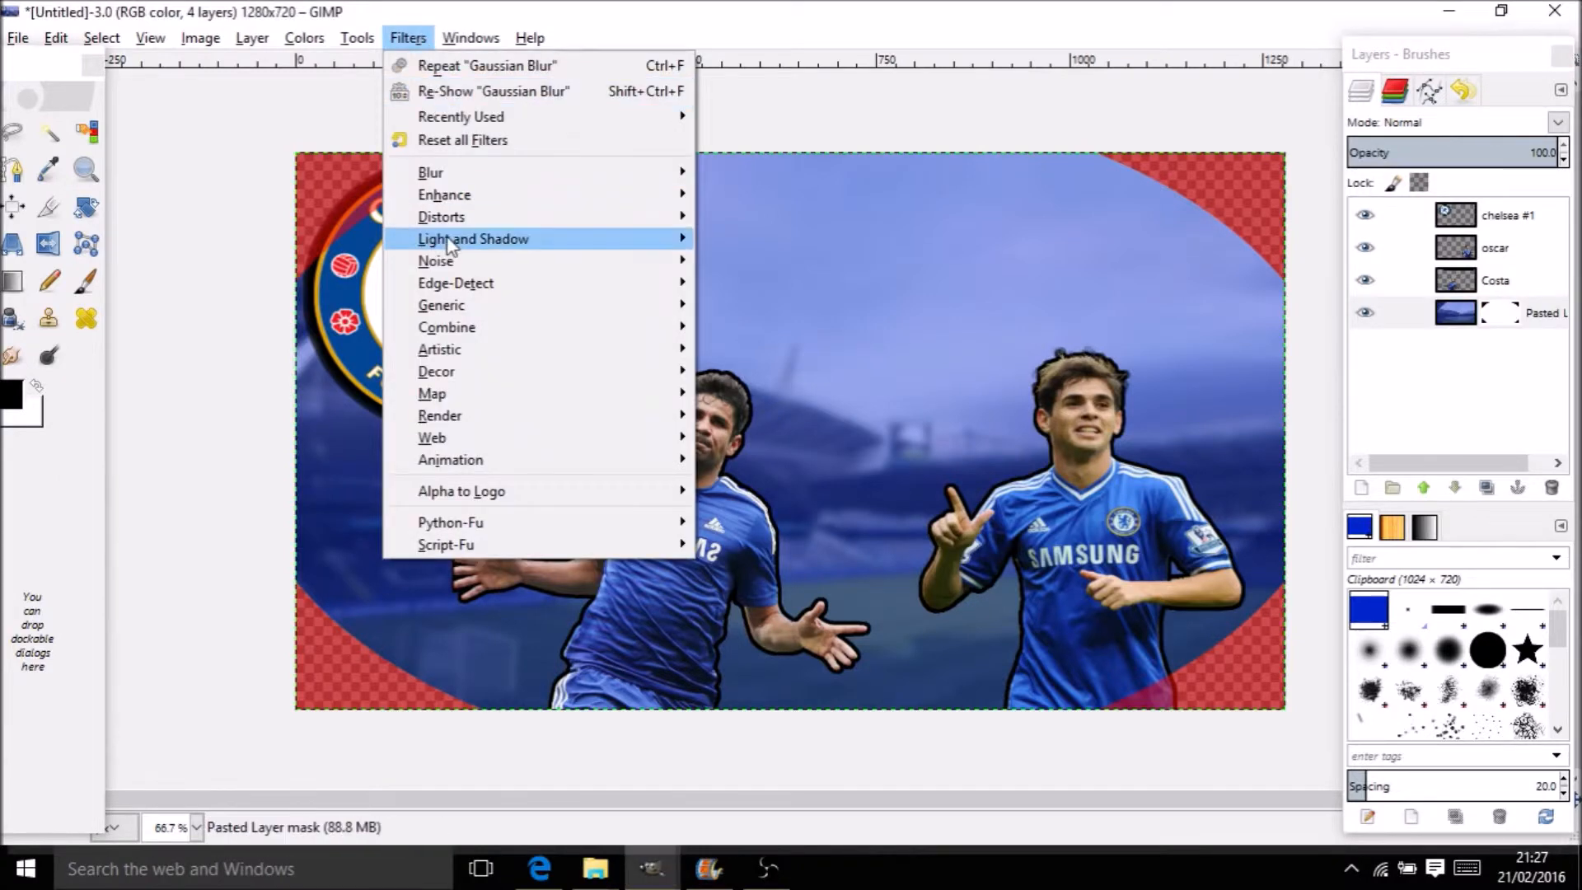
mouse_move(682, 172)
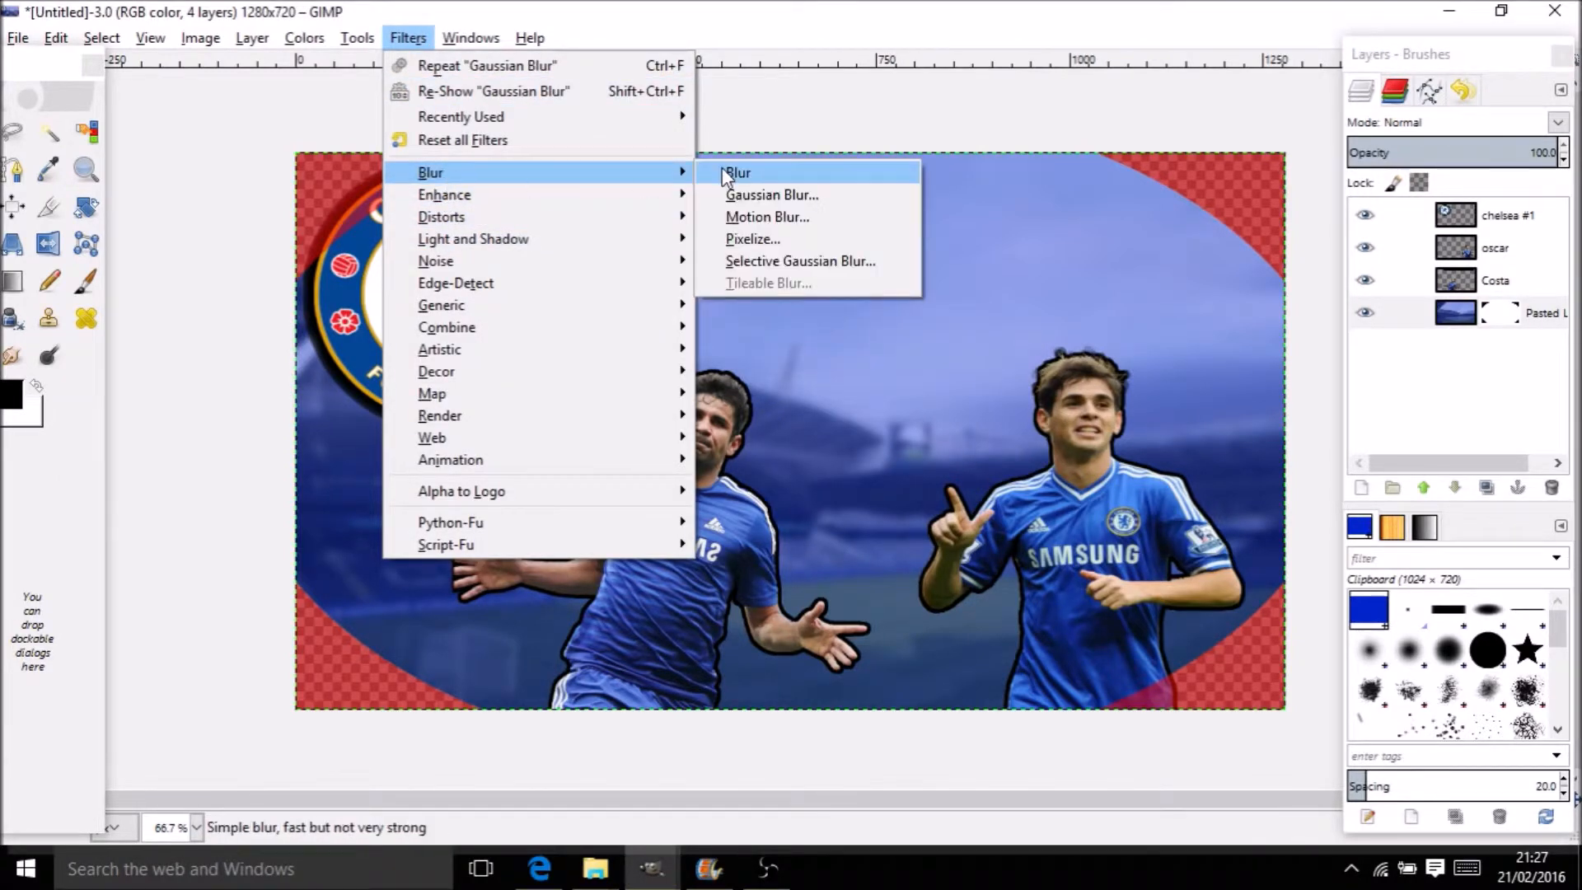
click(745, 195)
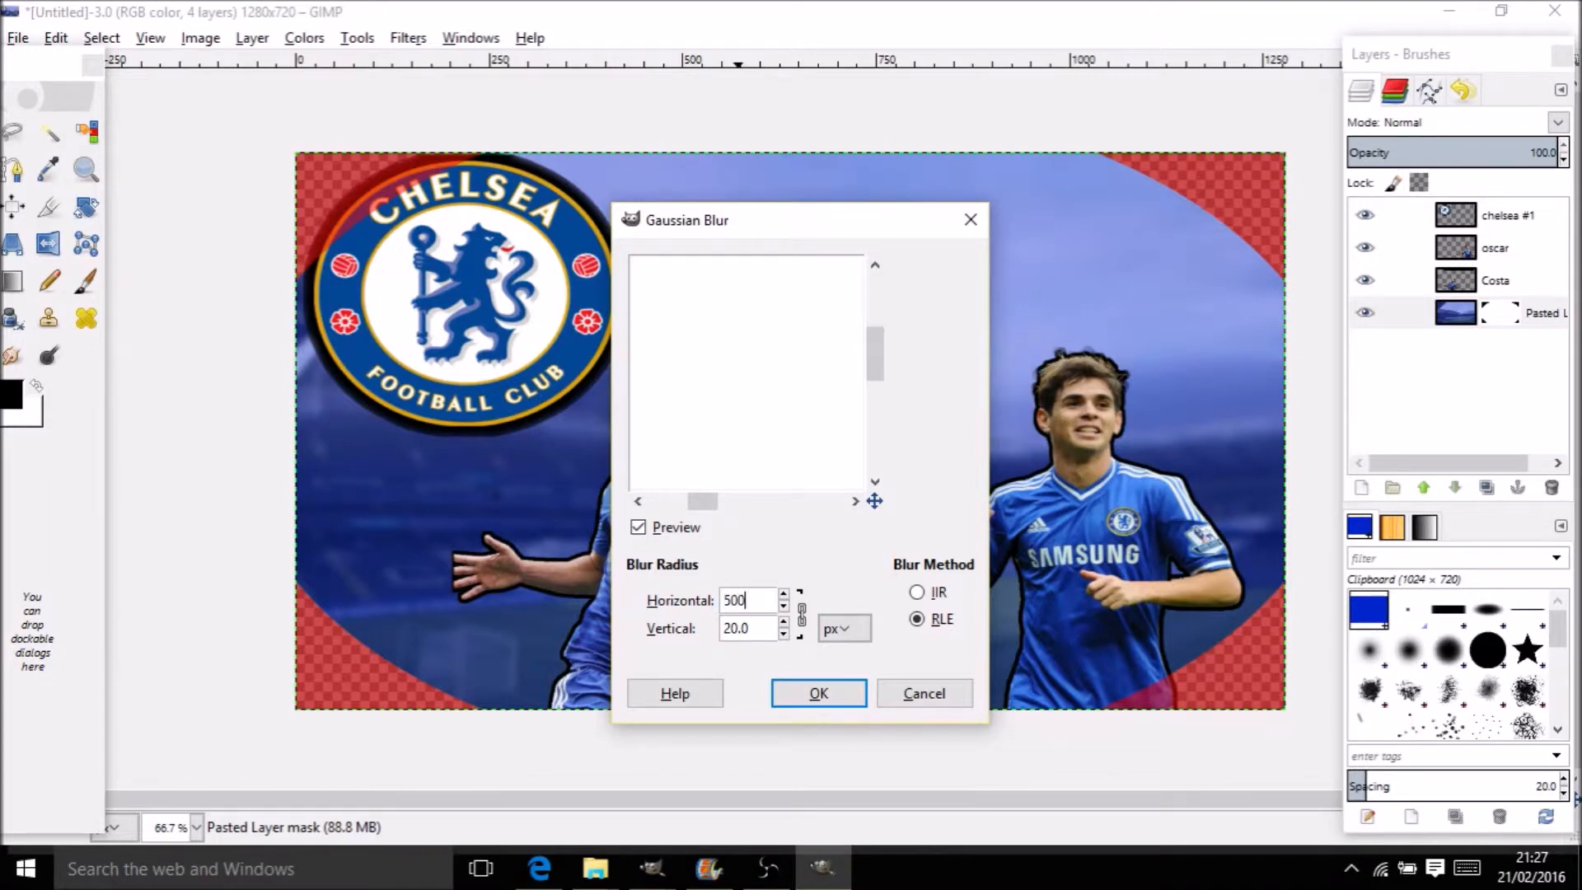
click(809, 685)
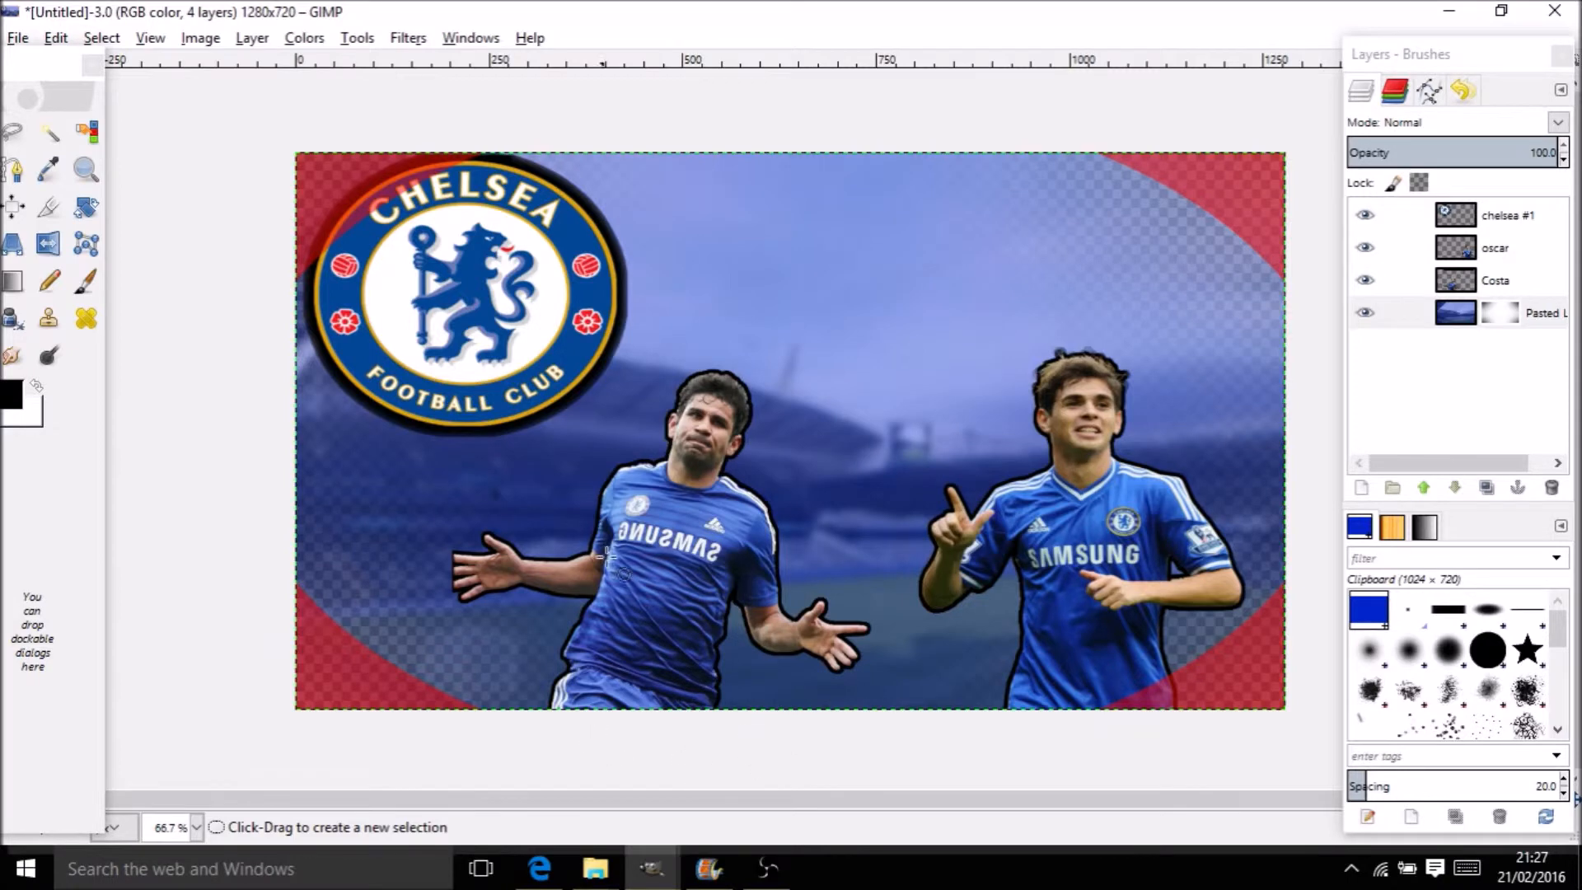
Create a black-filled 'chelsea' layer and place it below Pasted Layer
right_click(1480, 314)
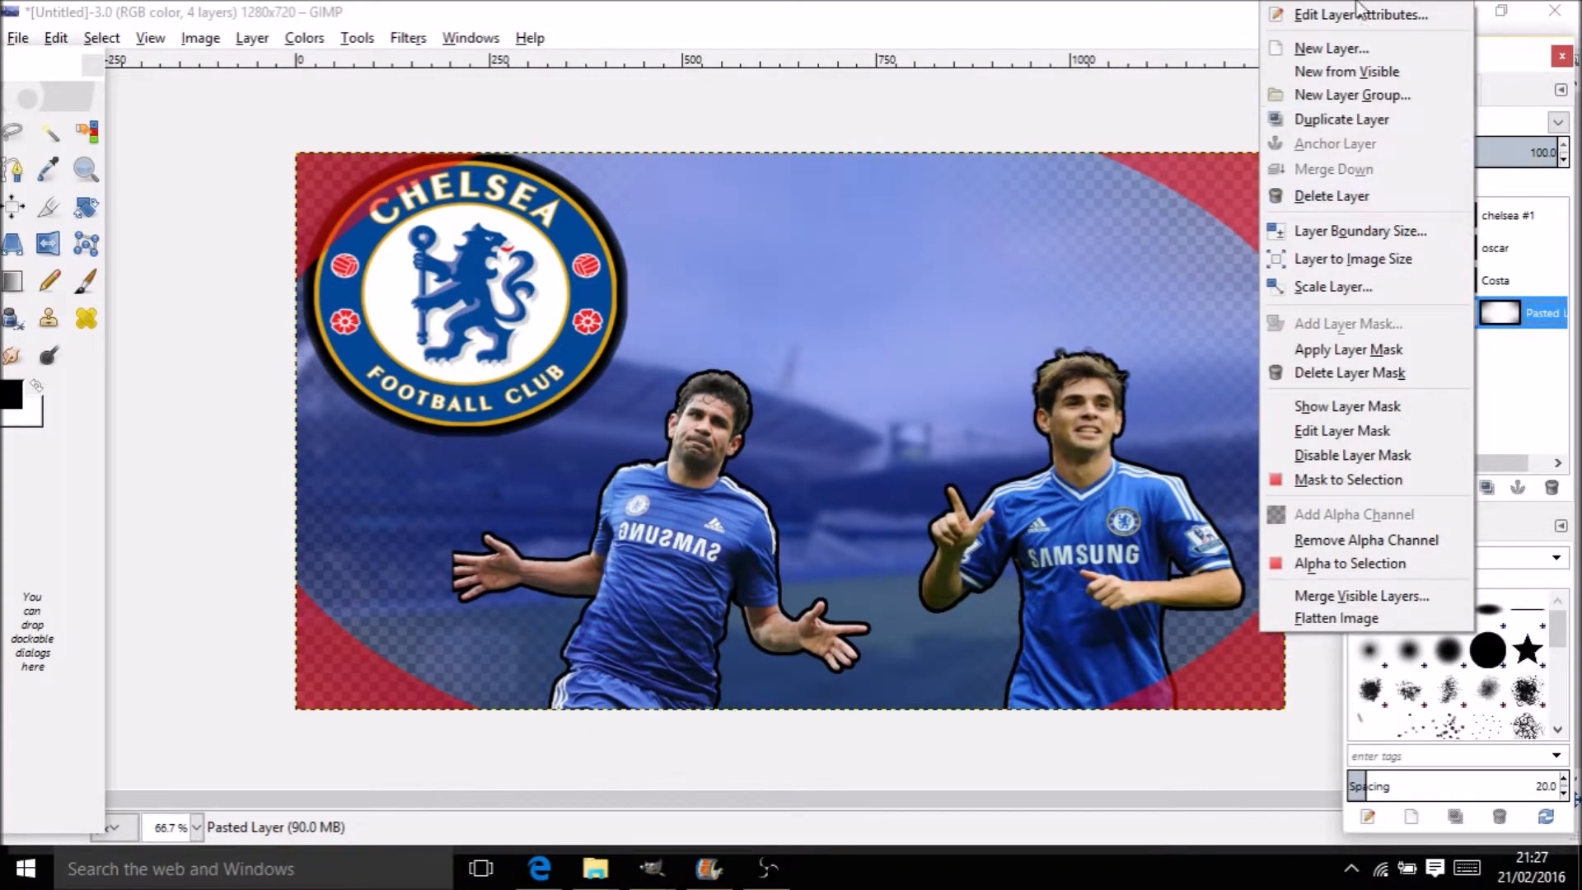
click(1358, 51)
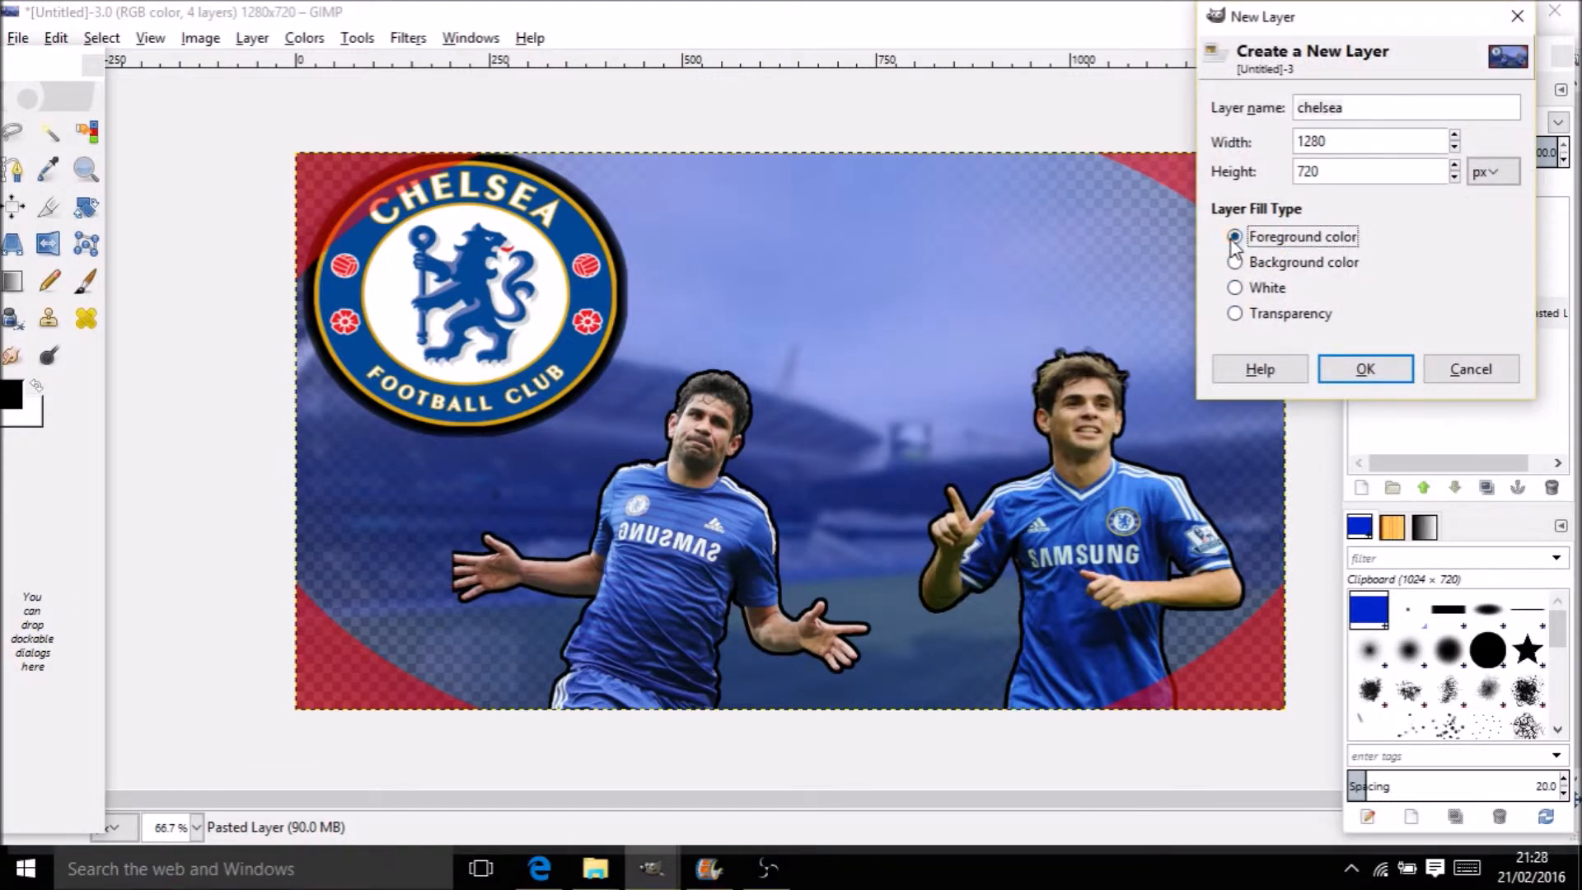
click(1333, 370)
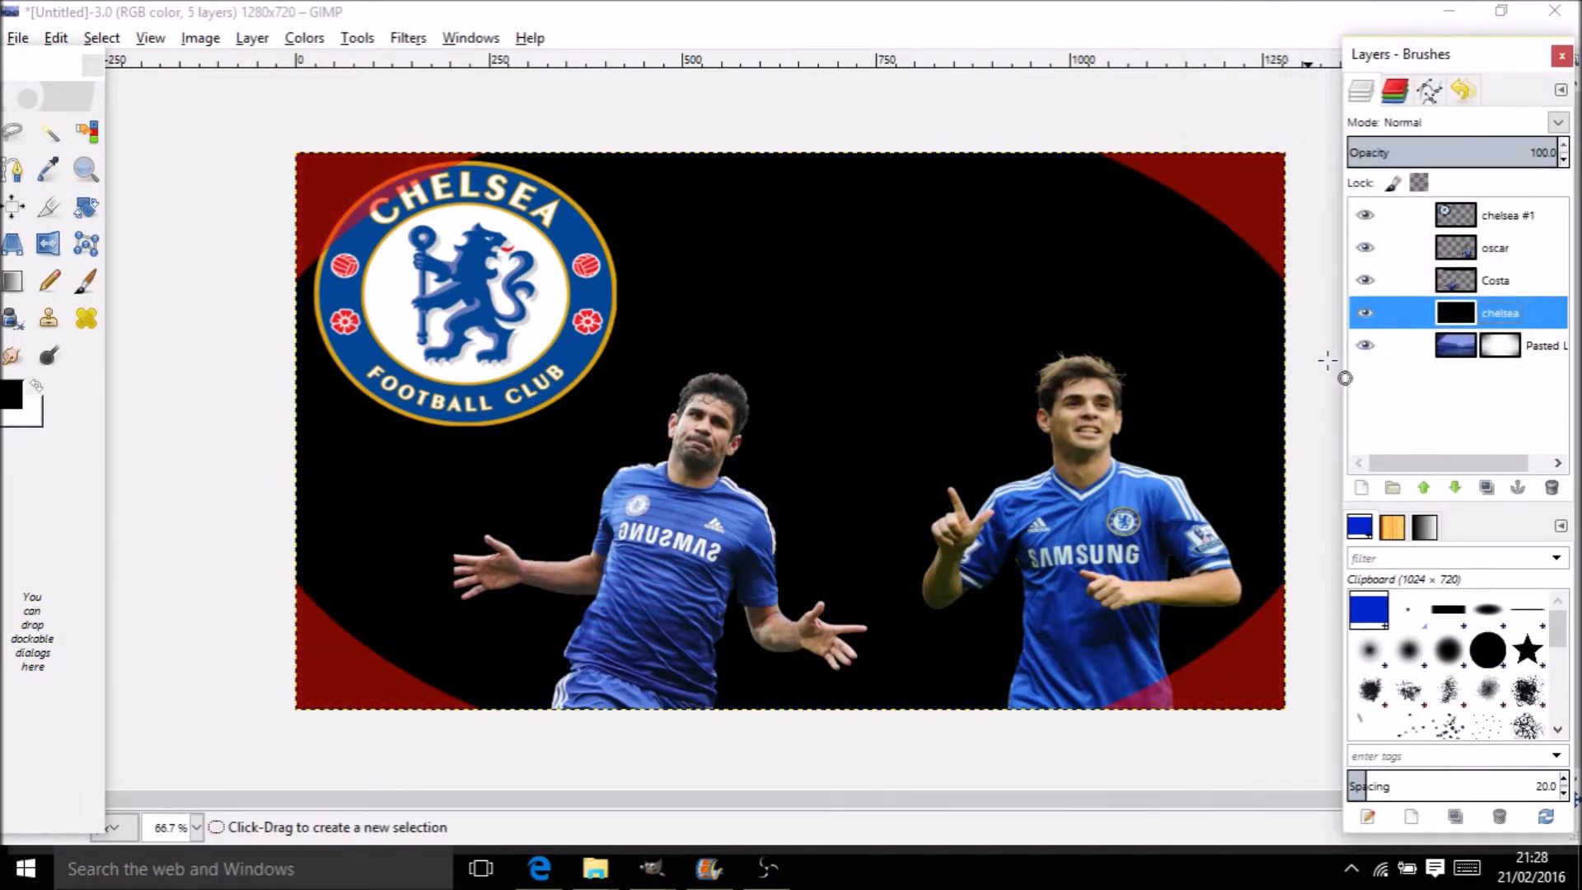
drag(1481, 315, 1487, 359)
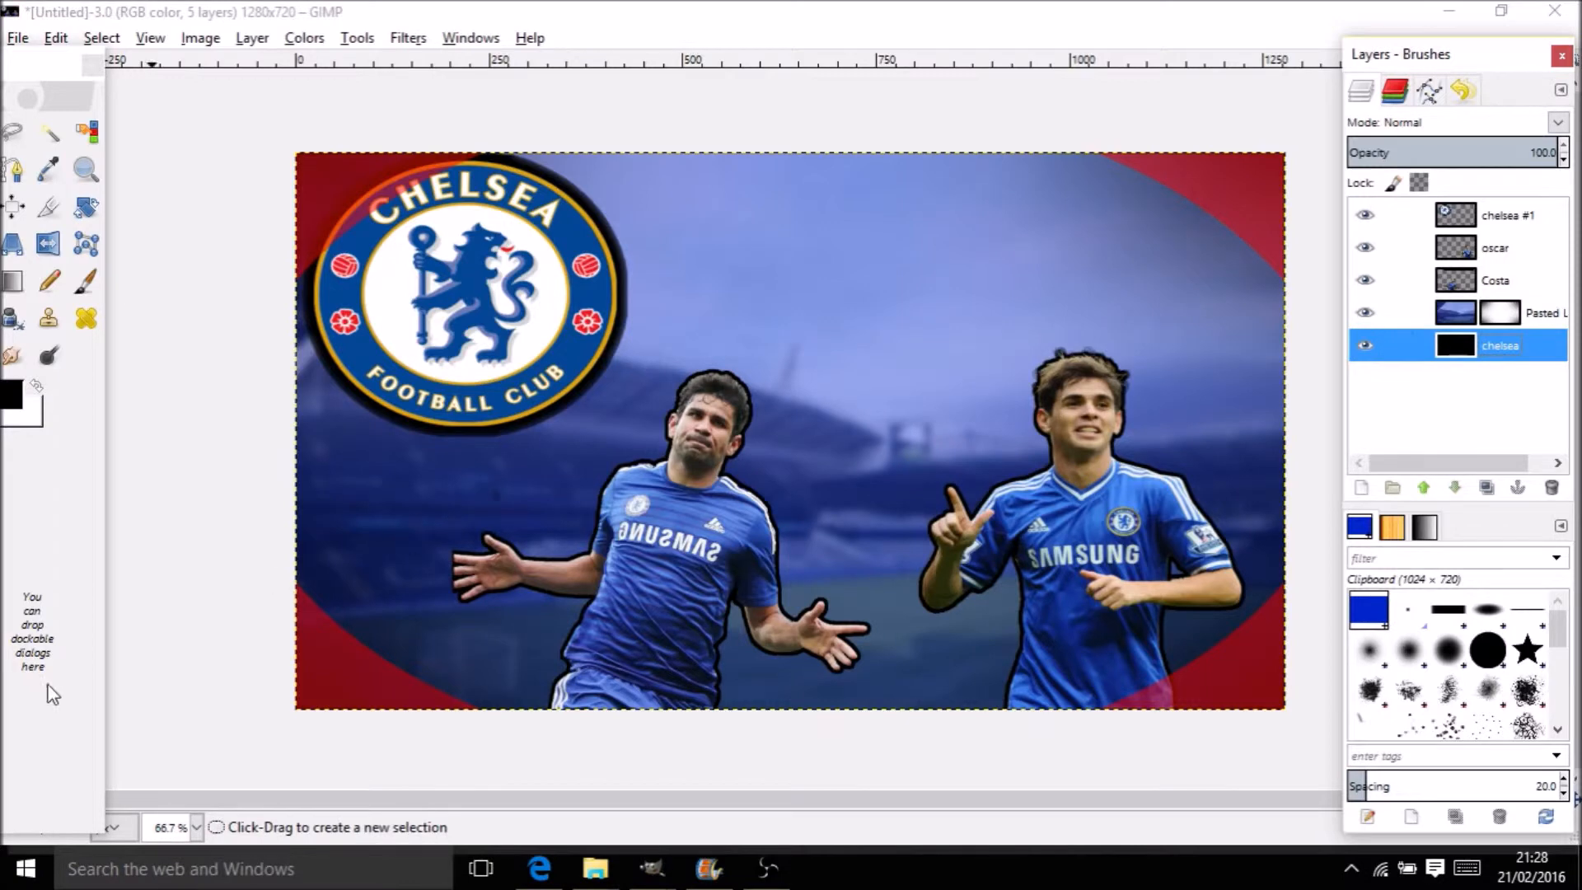
Turn the Quick Mask off, with the tools window back in full view
click(59, 648)
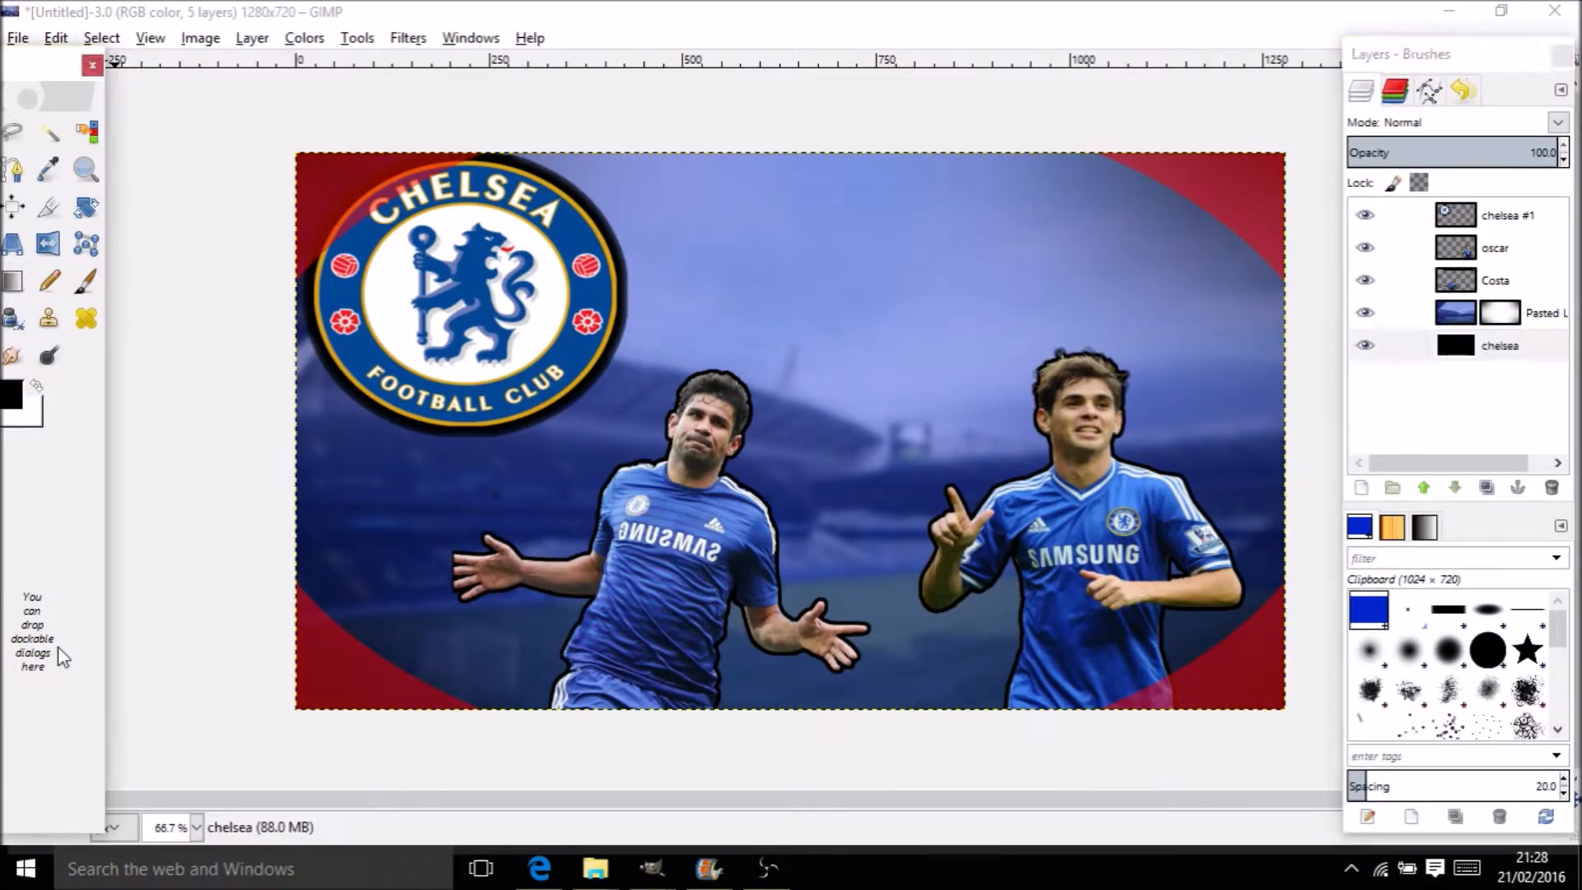
drag(31, 63, 195, 57)
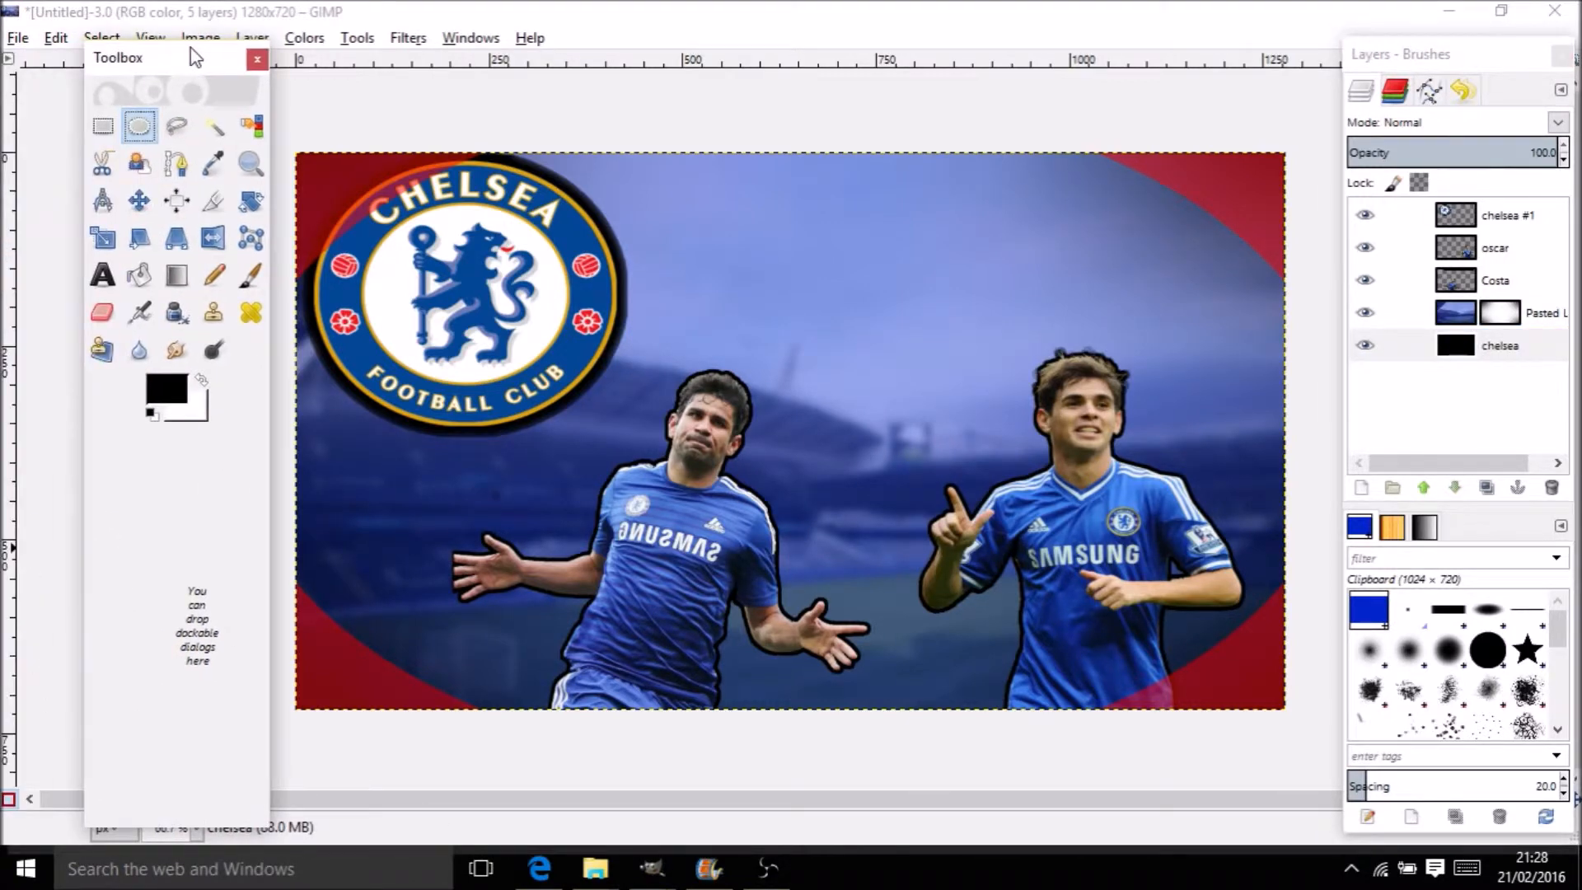
click(8, 801)
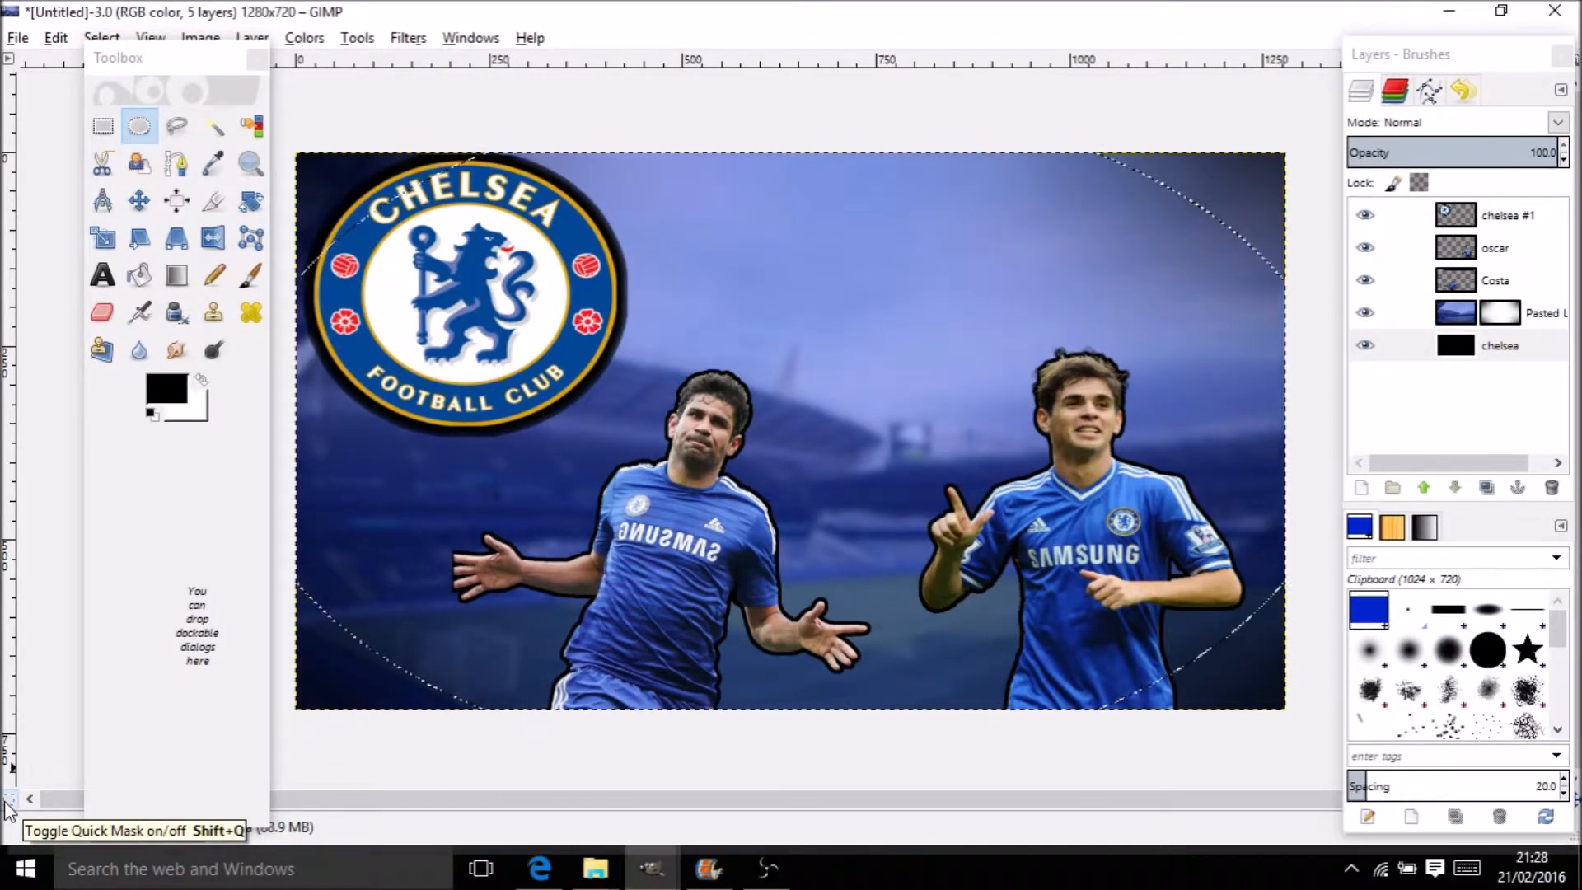
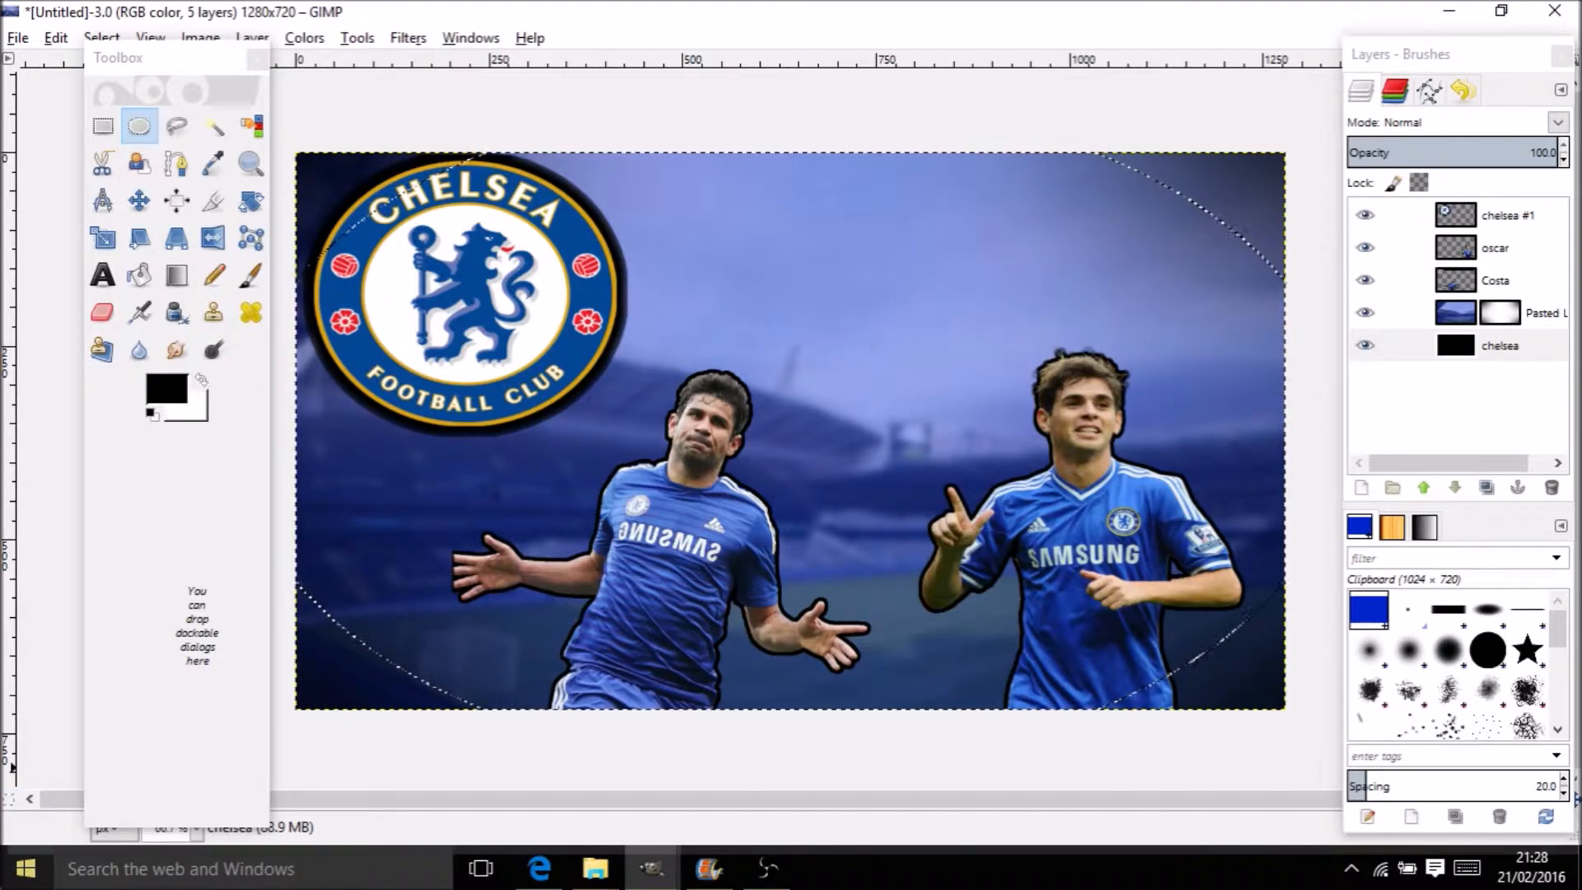
Switch from GIMP to the browser showing the Chelsea badge image results
click(533, 880)
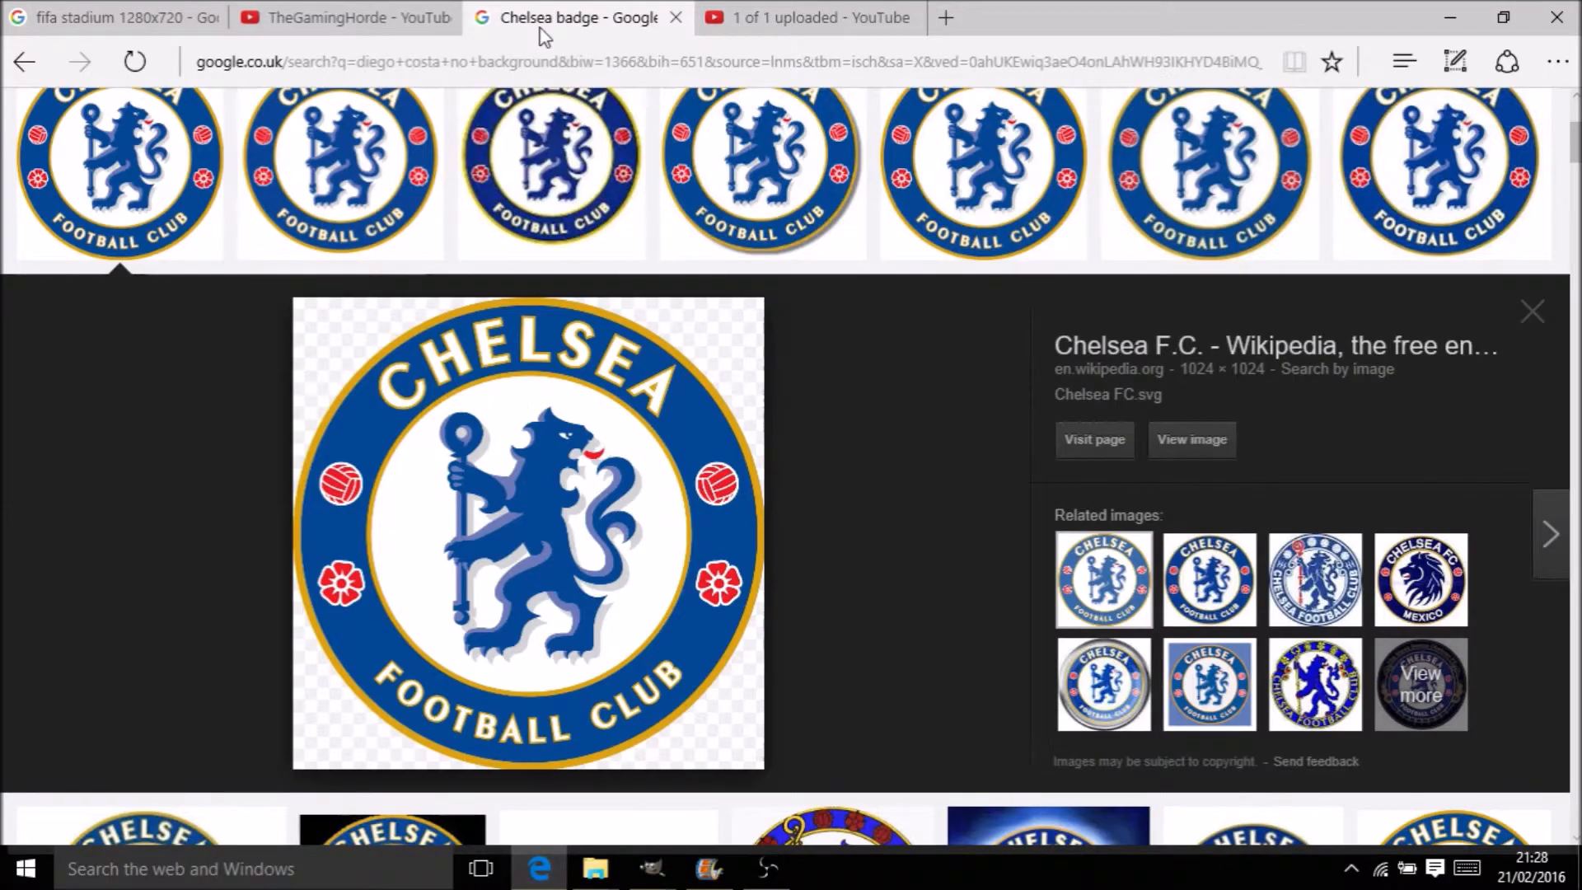
Search 'cool font' from the address bar and load the cooltext.com Fonts page
click(774, 8)
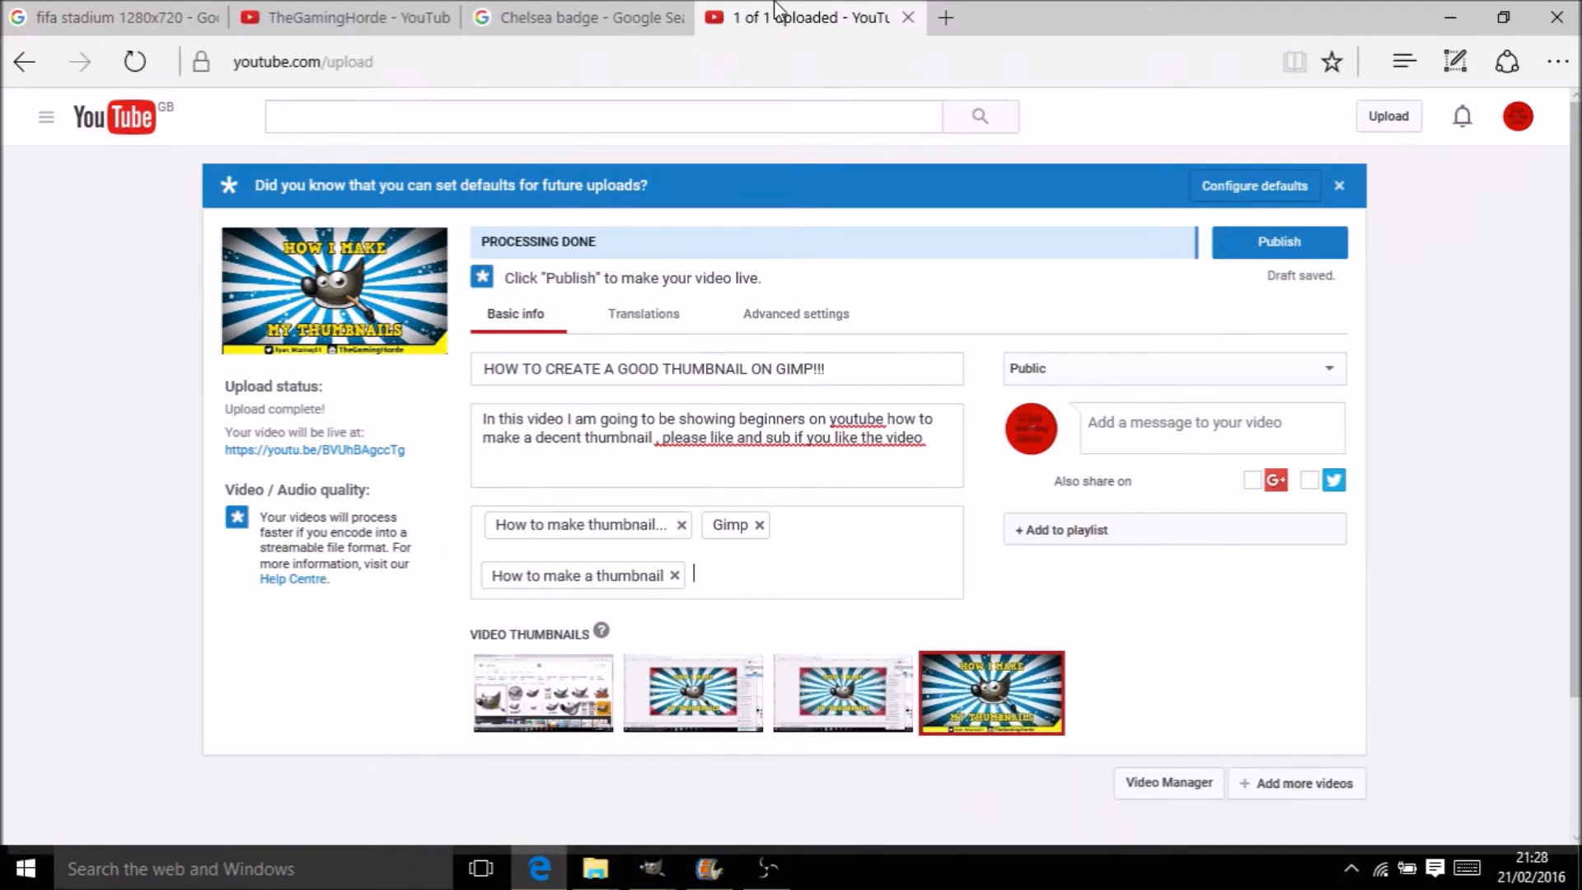
click(388, 16)
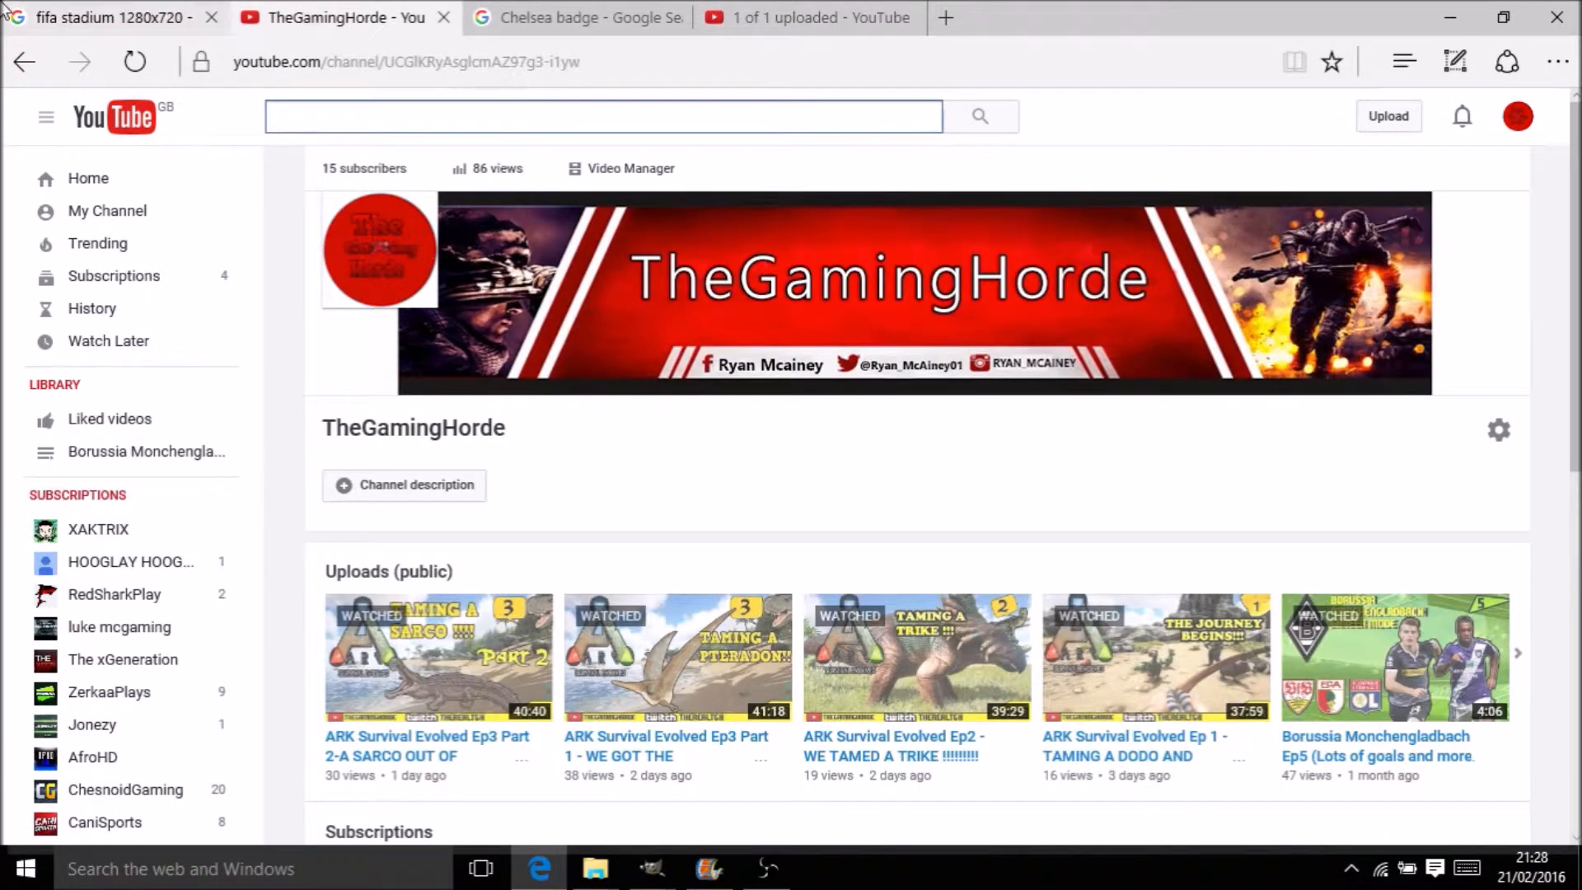
click(4, 11)
click(313, 72)
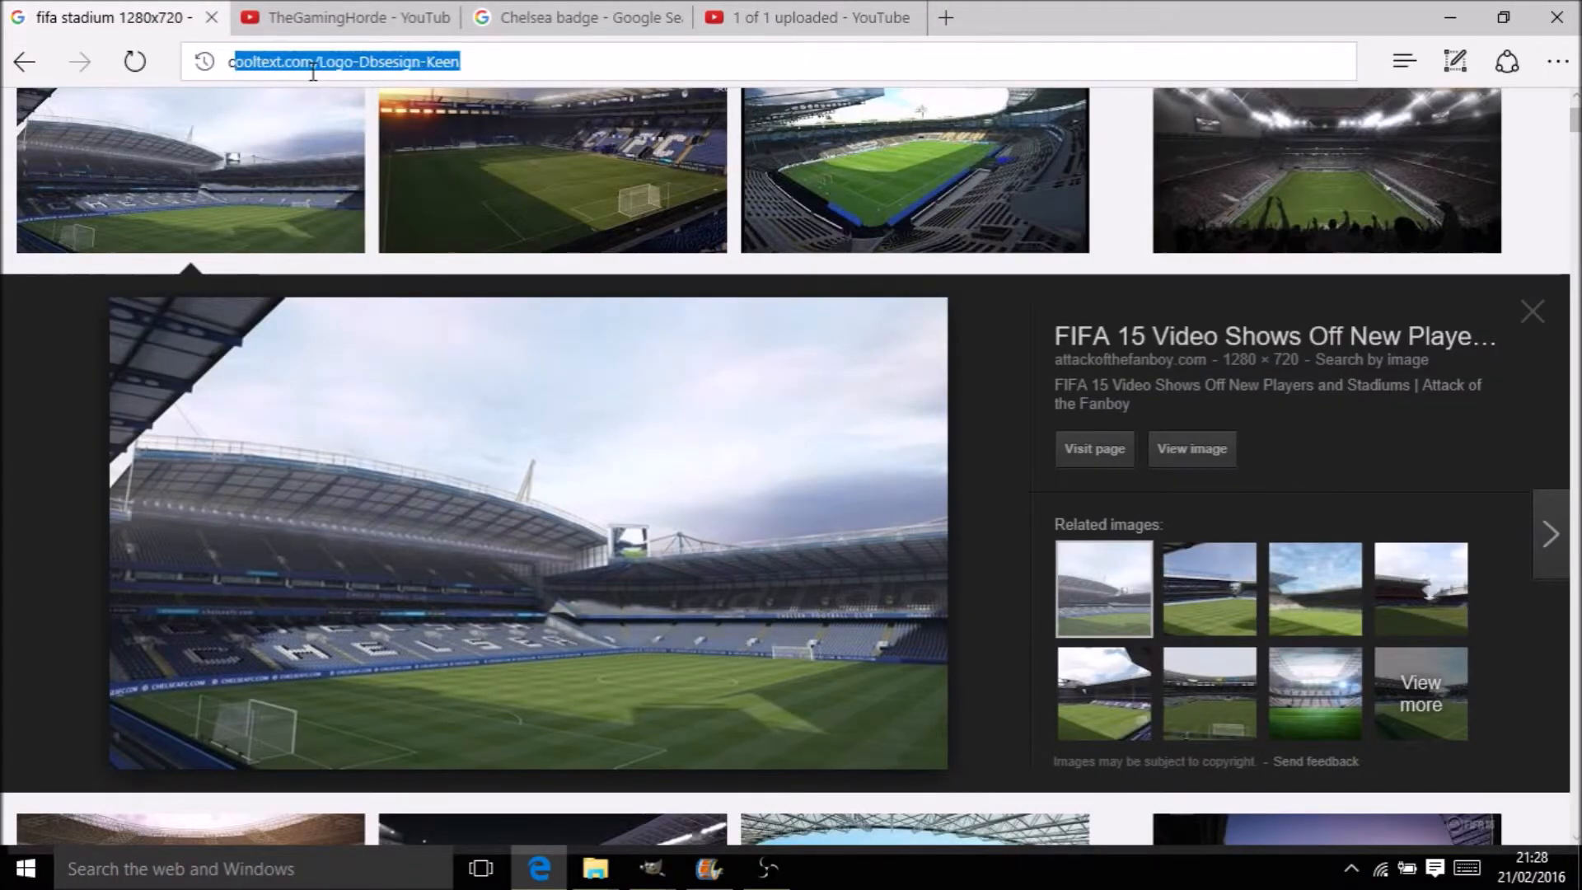
text(cool font)
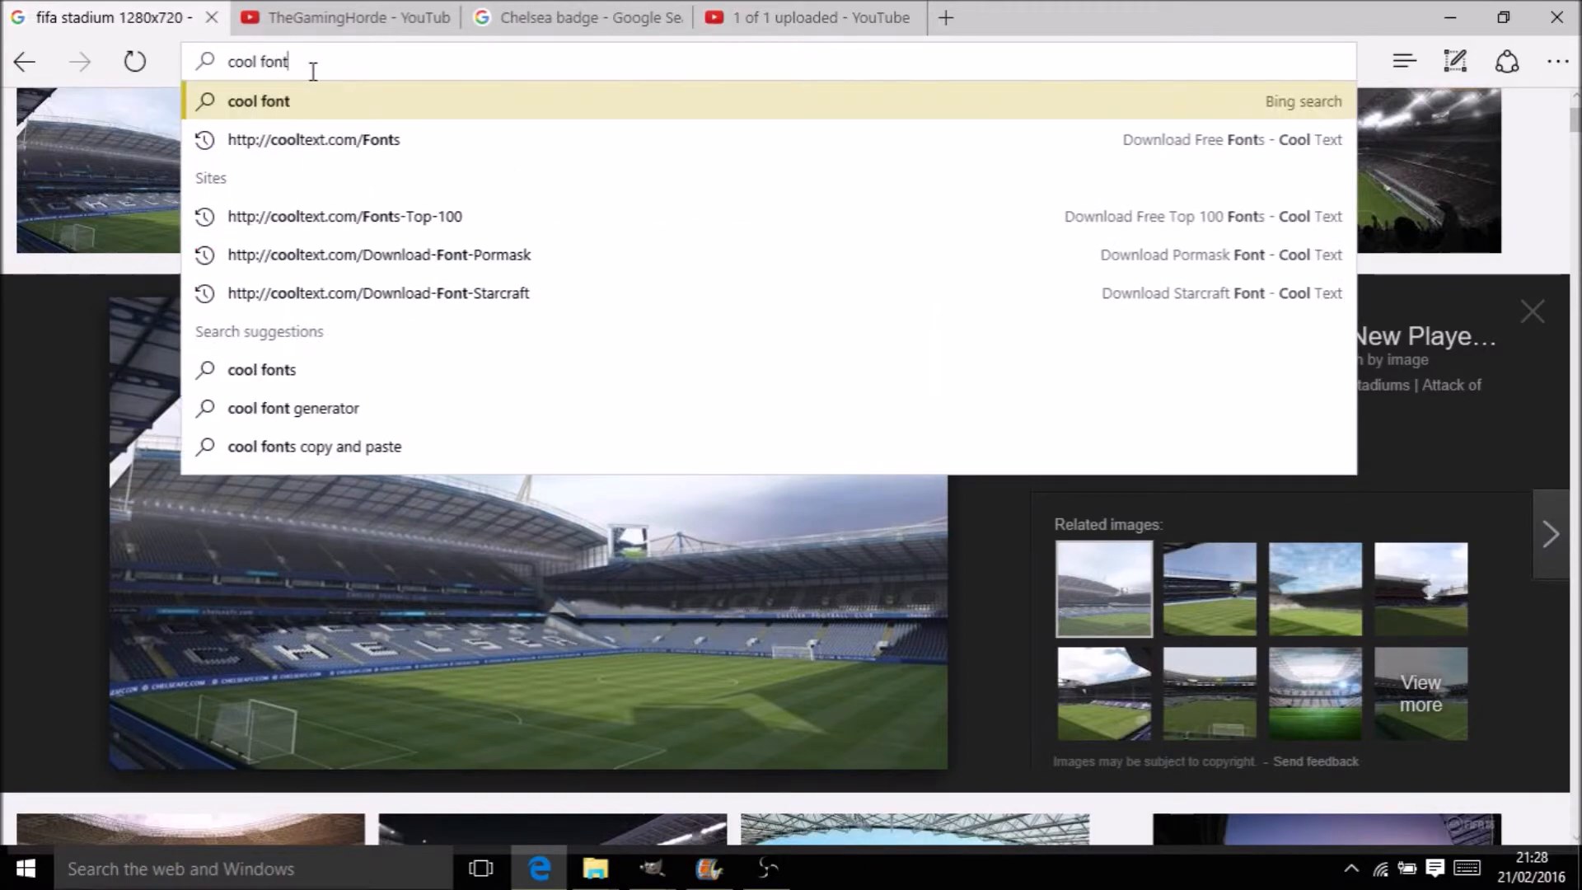
key(Down)
key(Return)
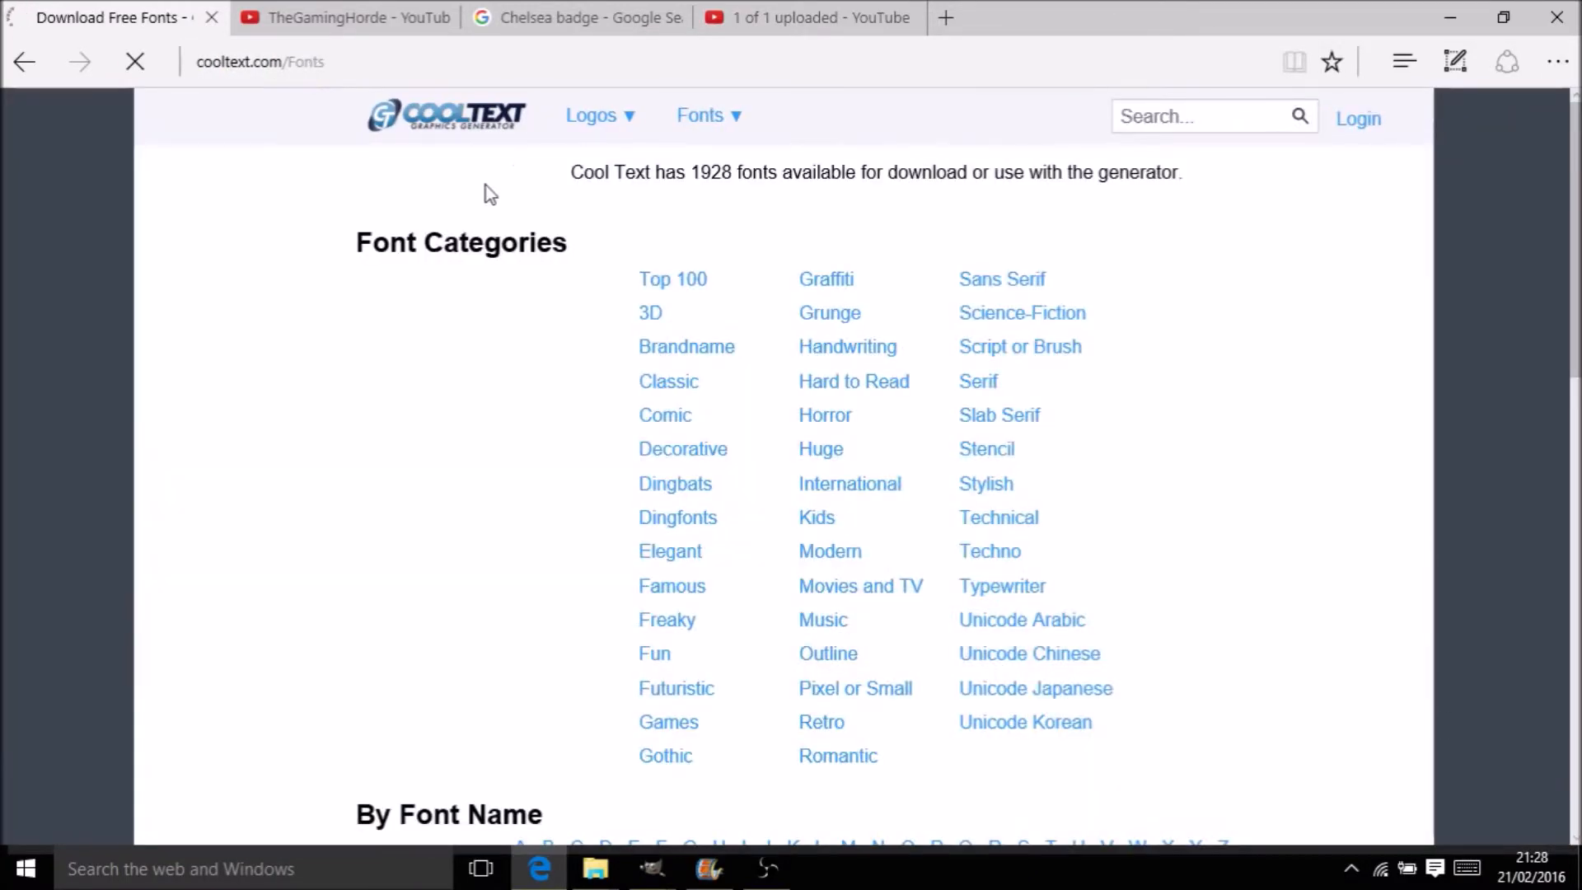
Open the Keen logo design generator from the Logos menu
mouse_move(708, 116)
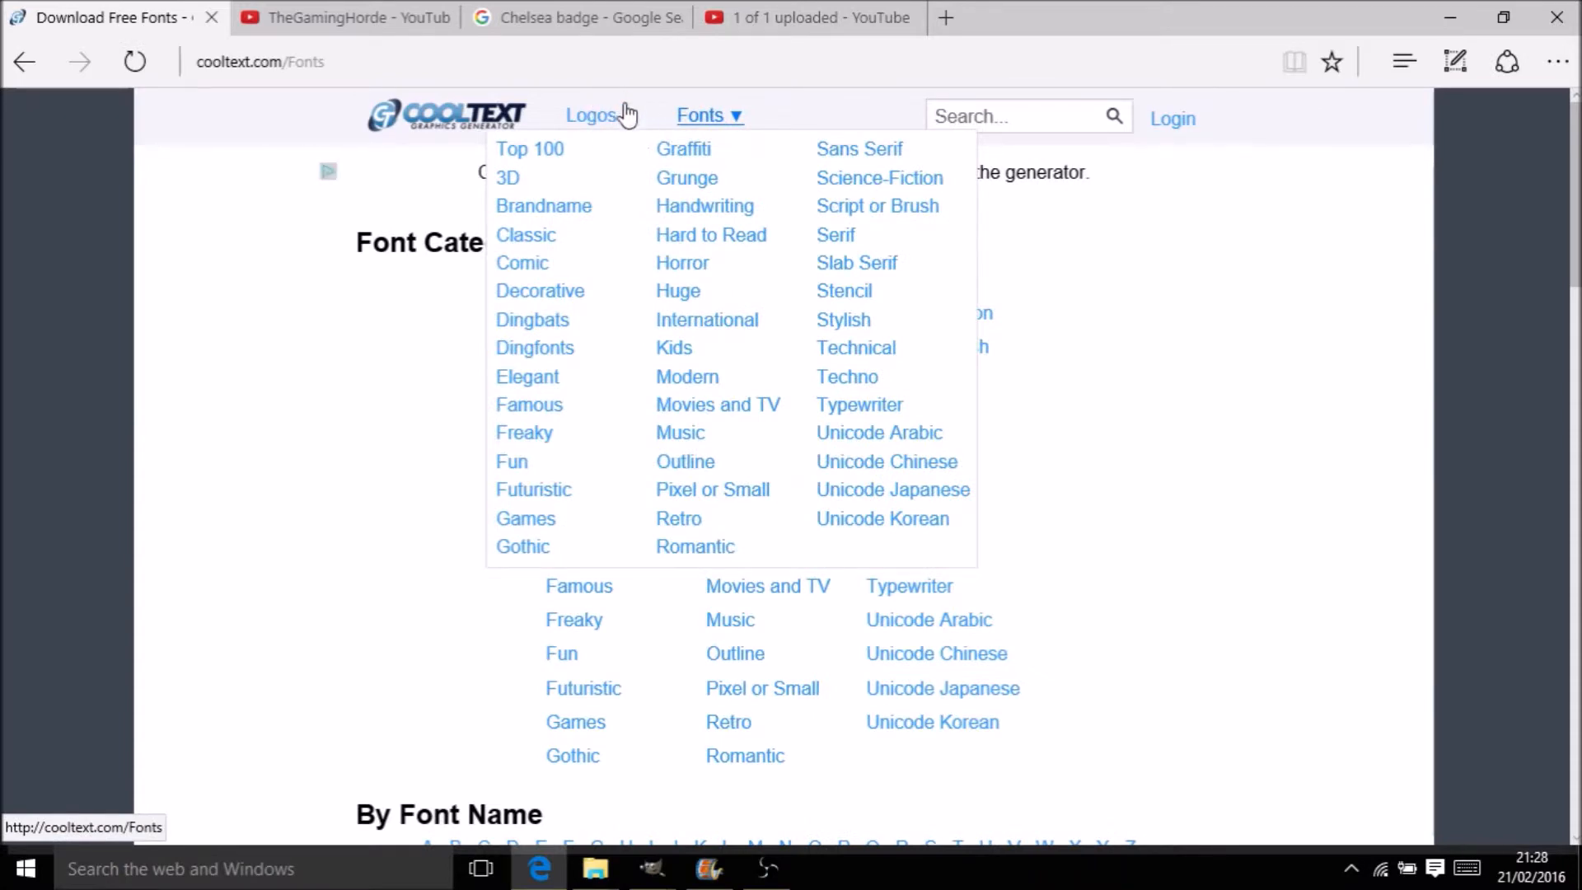
mouse_move(624, 117)
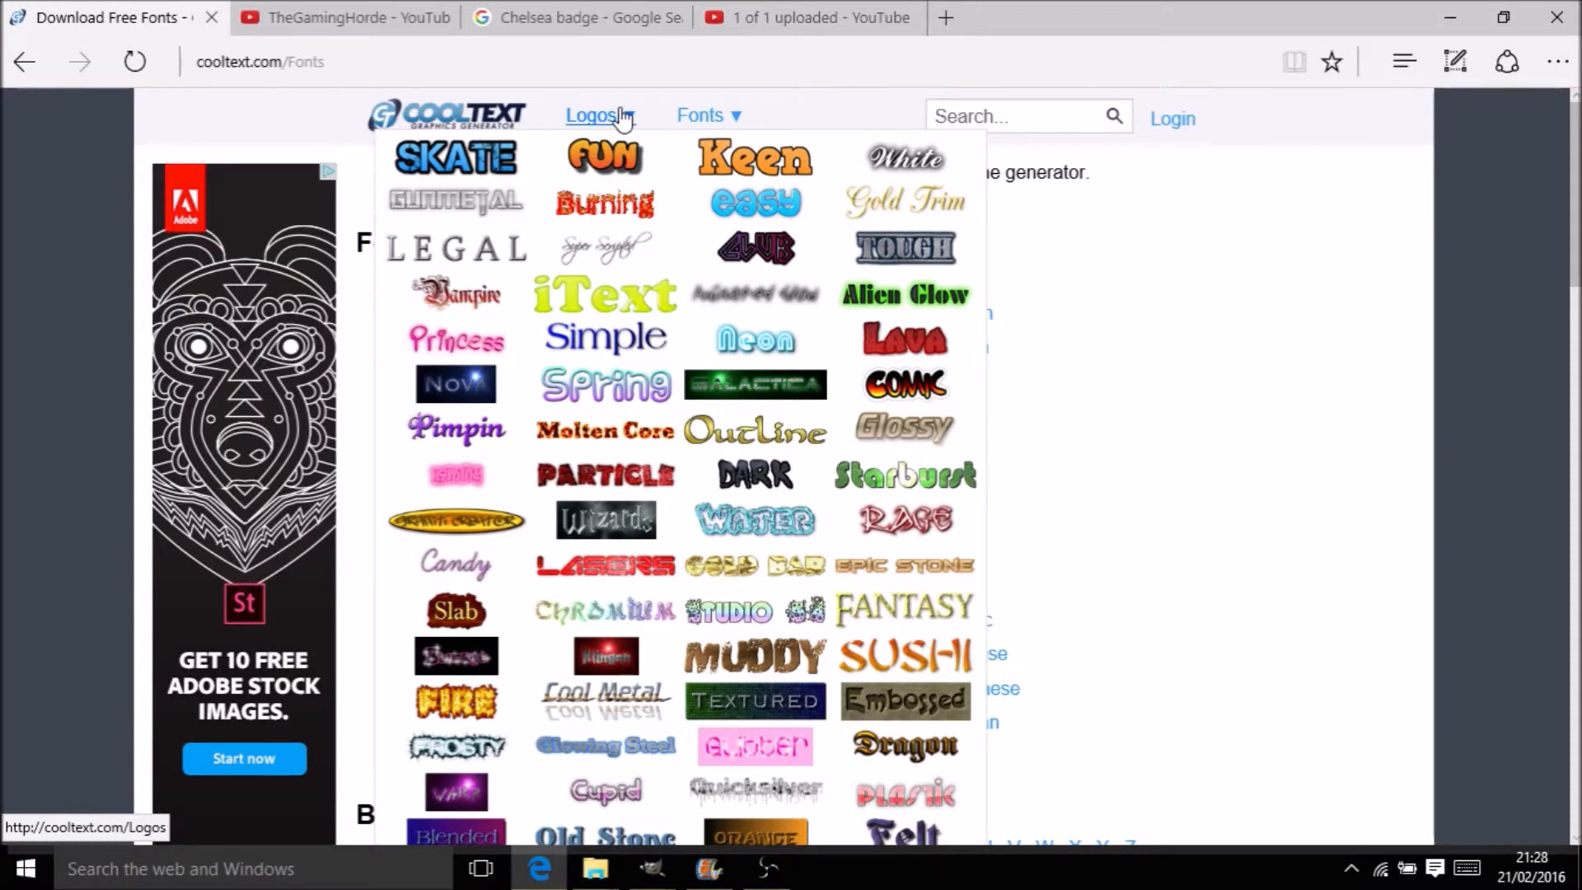
click(755, 161)
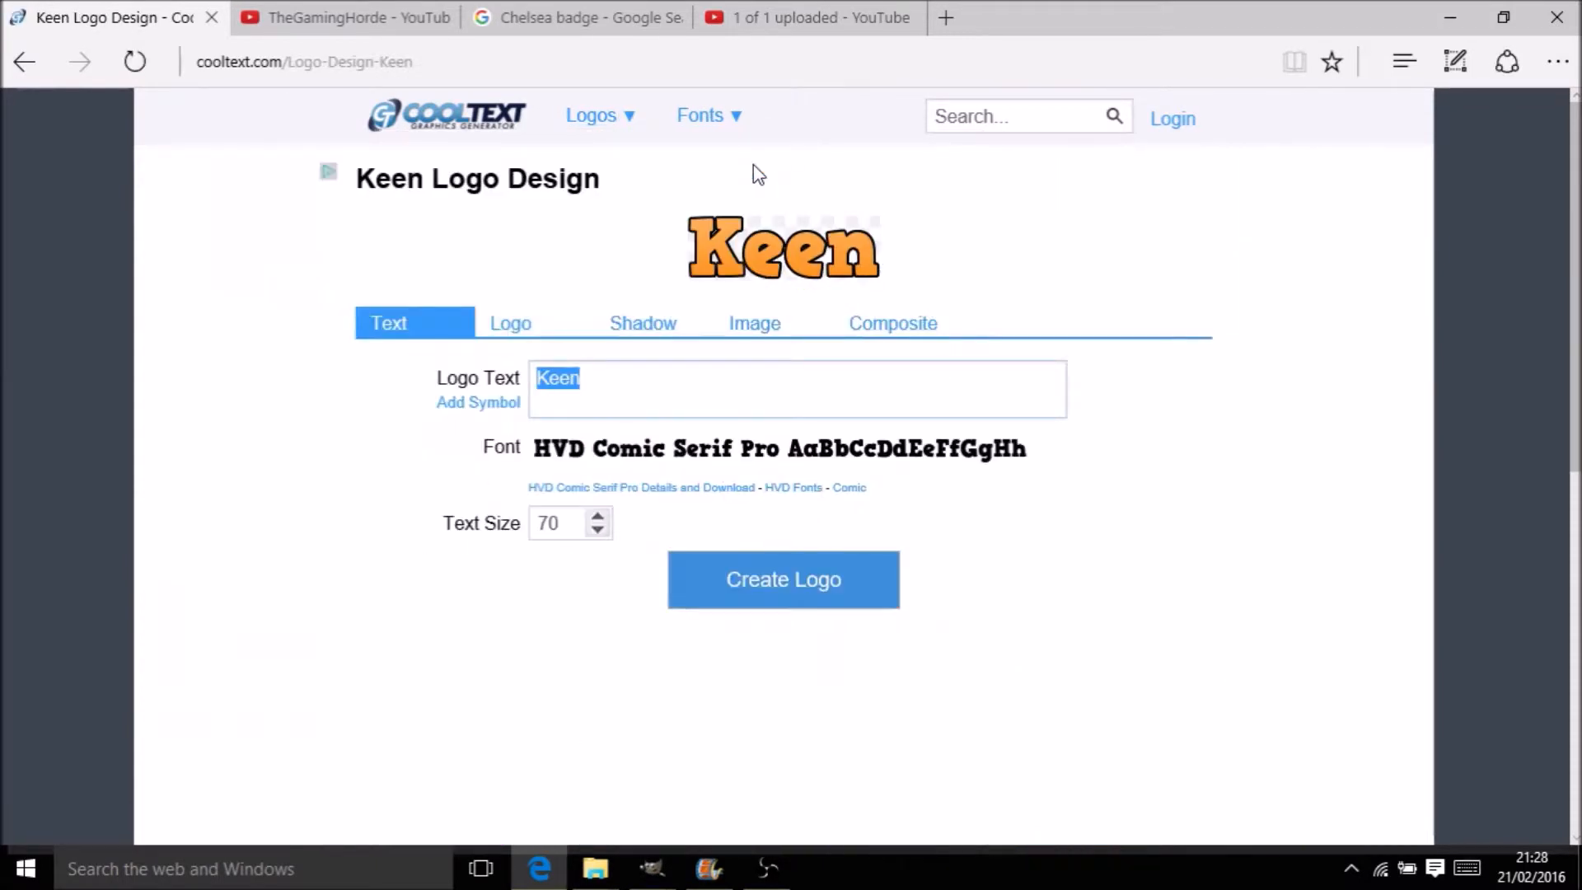
Change the Keen logo text to CHELSEA CAREER MODE at text size 90
key(BackSpace)
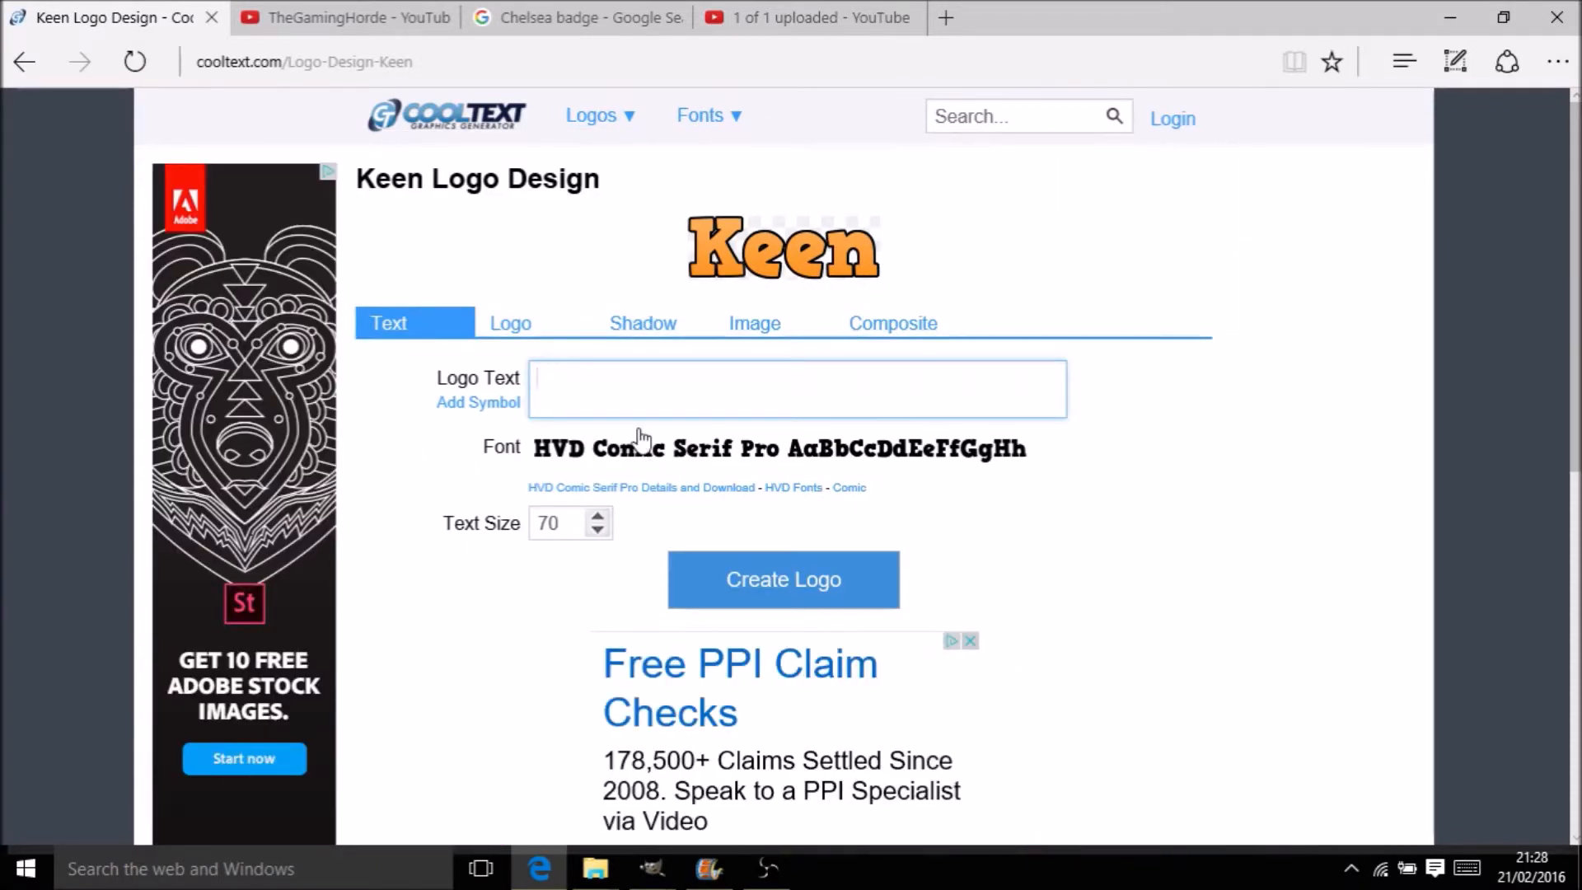
text(Che)
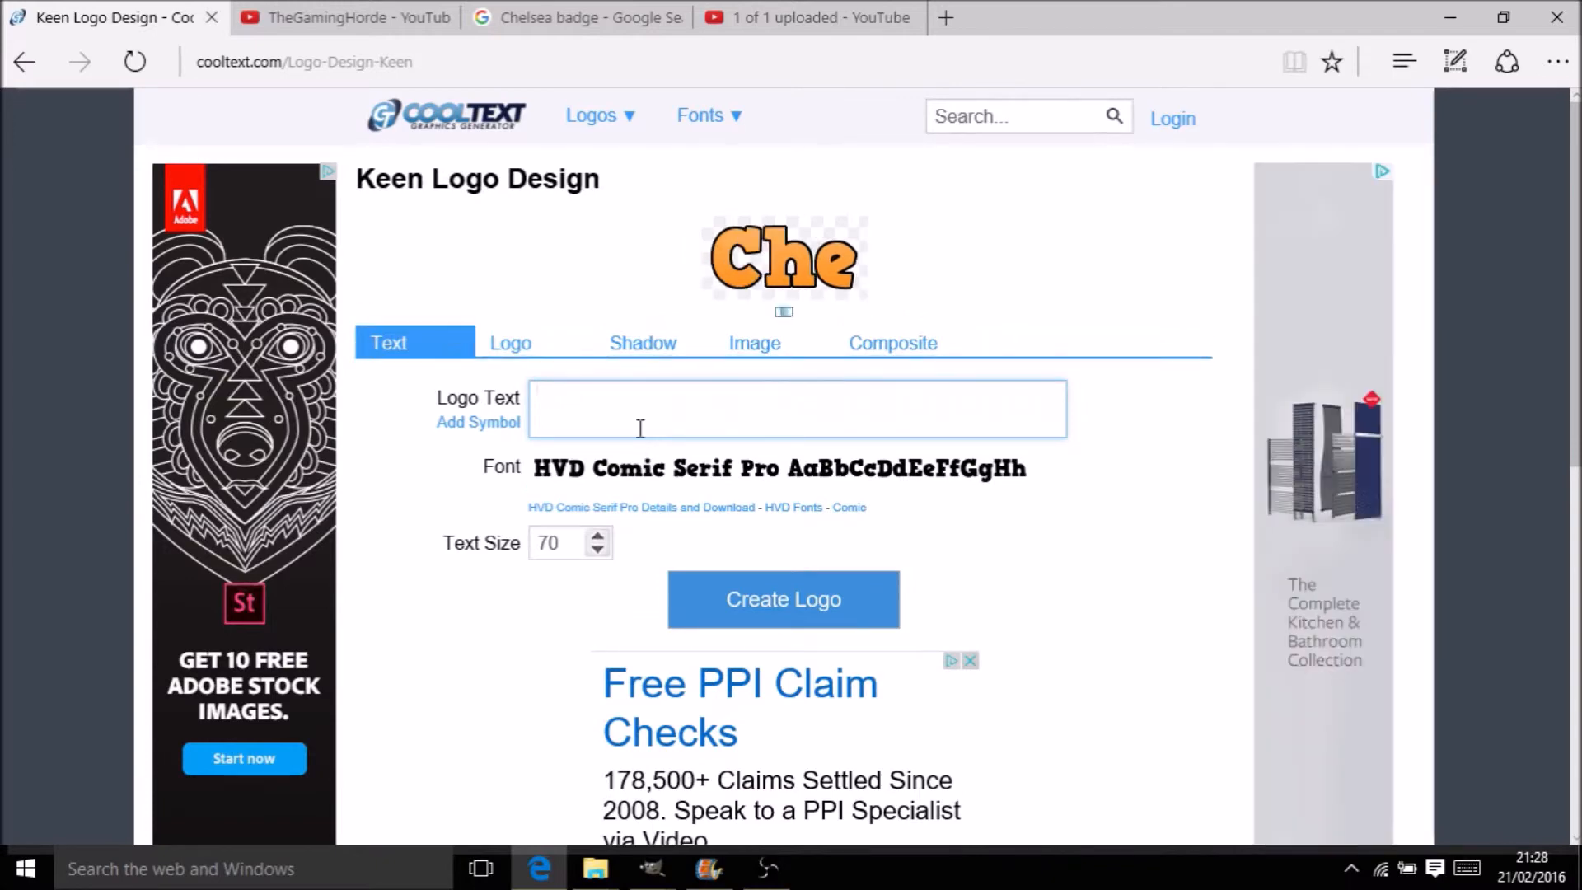
text(LSE)
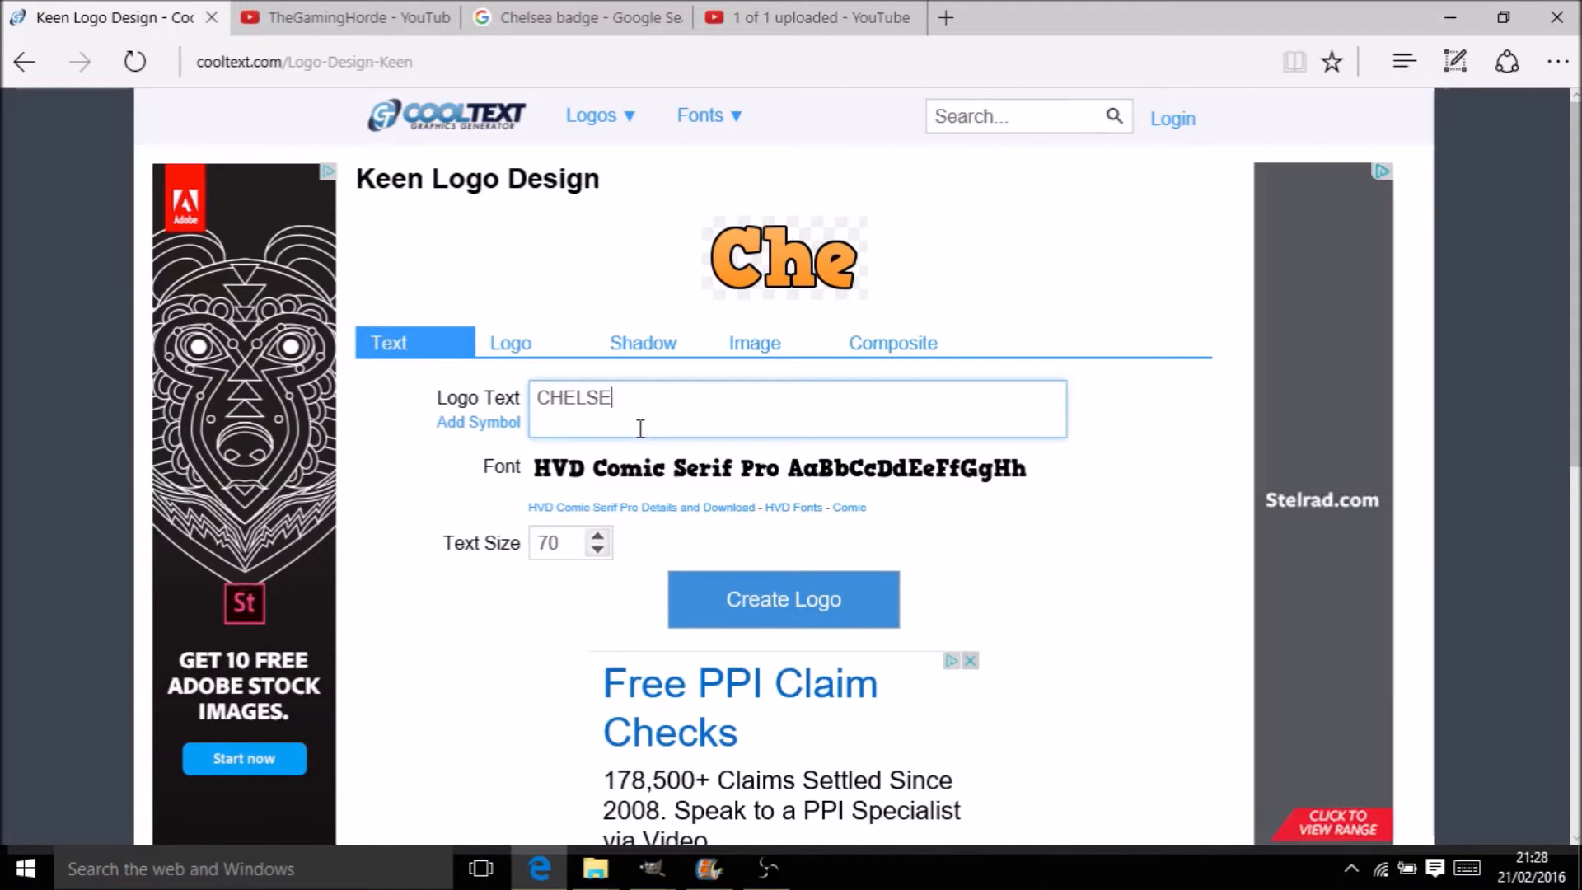
text(A CAREER MODE)
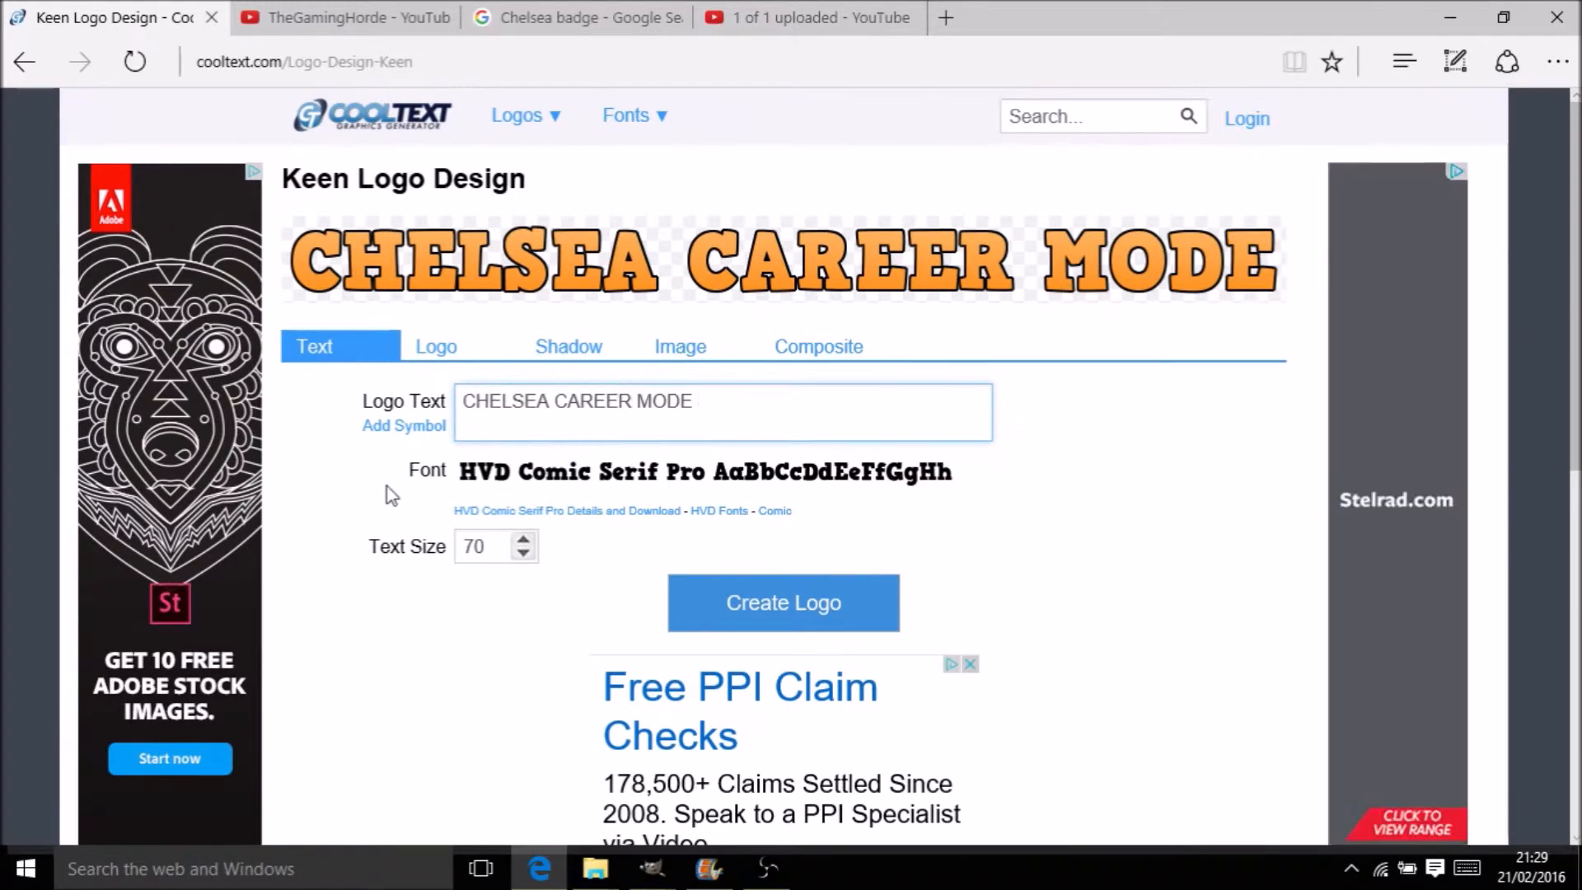
click(524, 536)
click(524, 536)
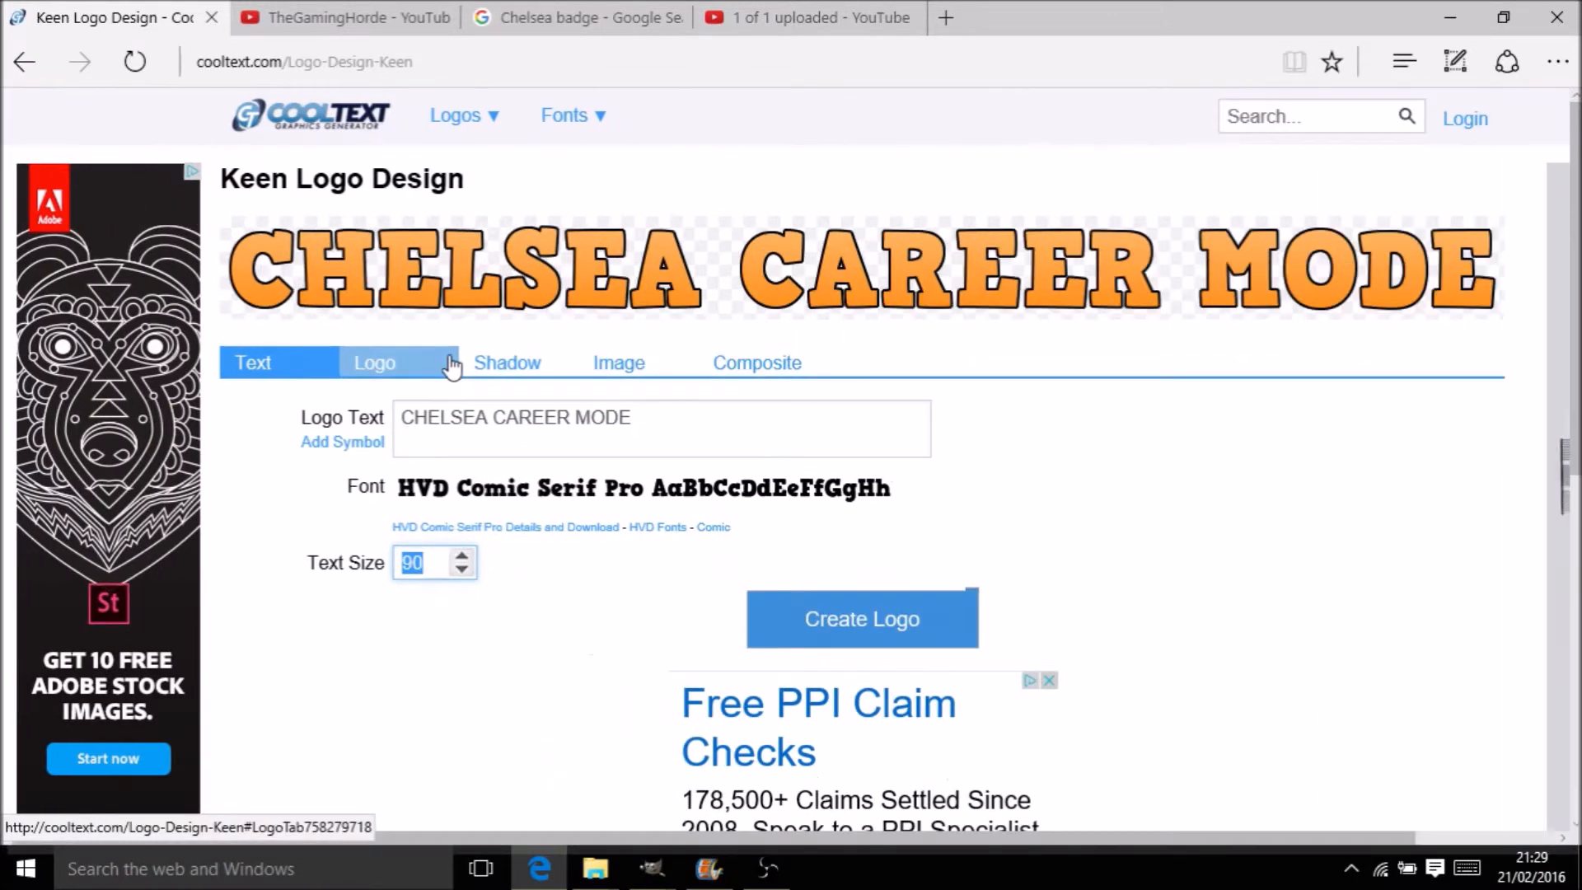
Set both the start and end logo colours to yellow #F7DA00
click(452, 366)
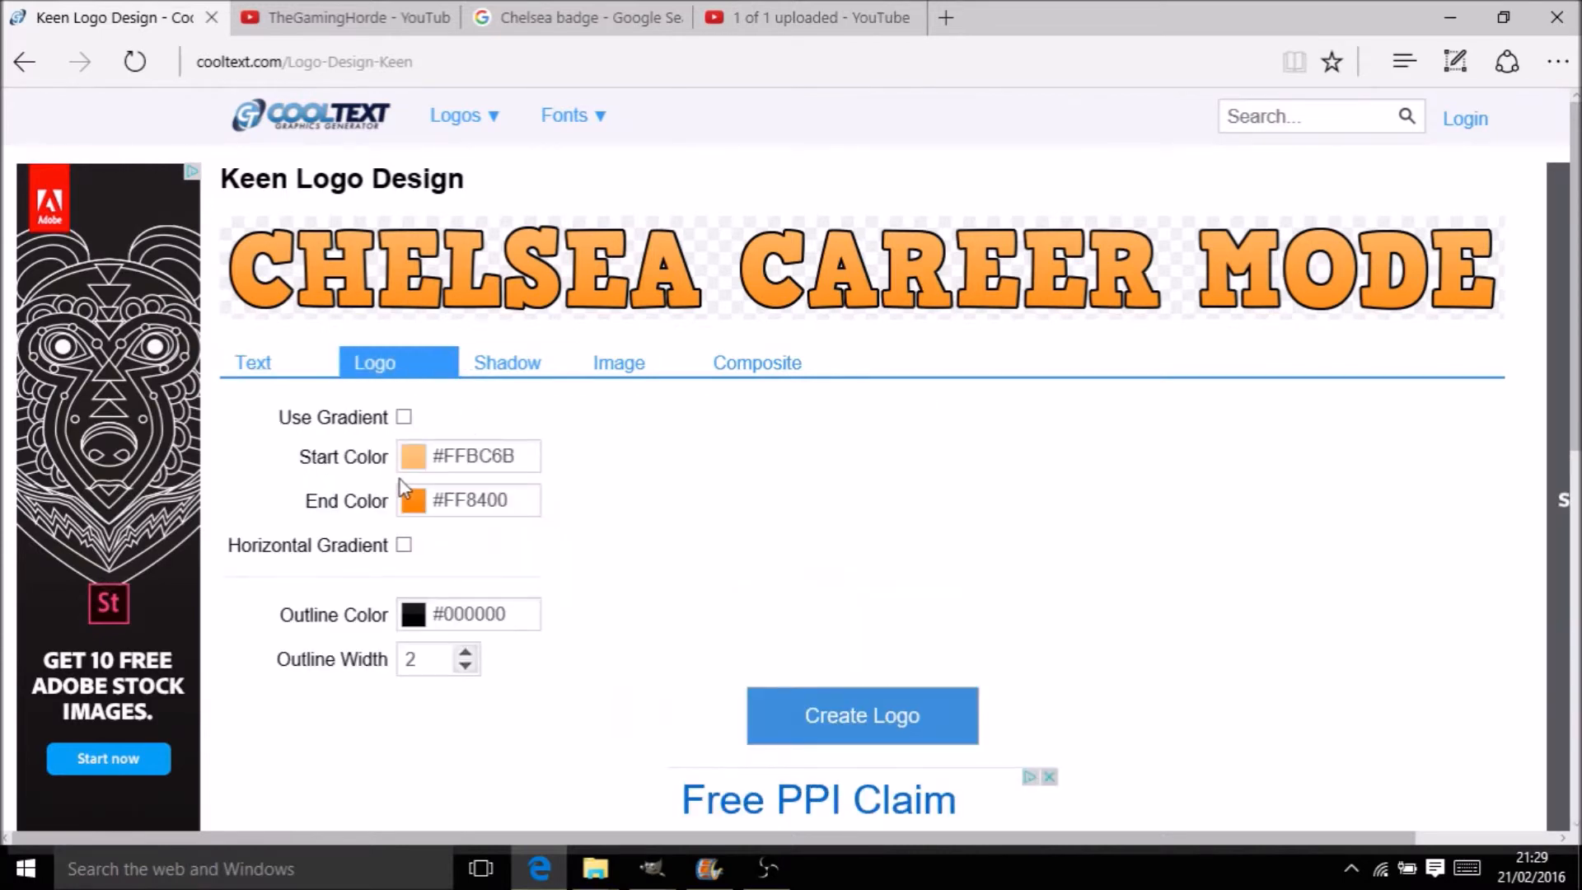
click(408, 466)
click(524, 664)
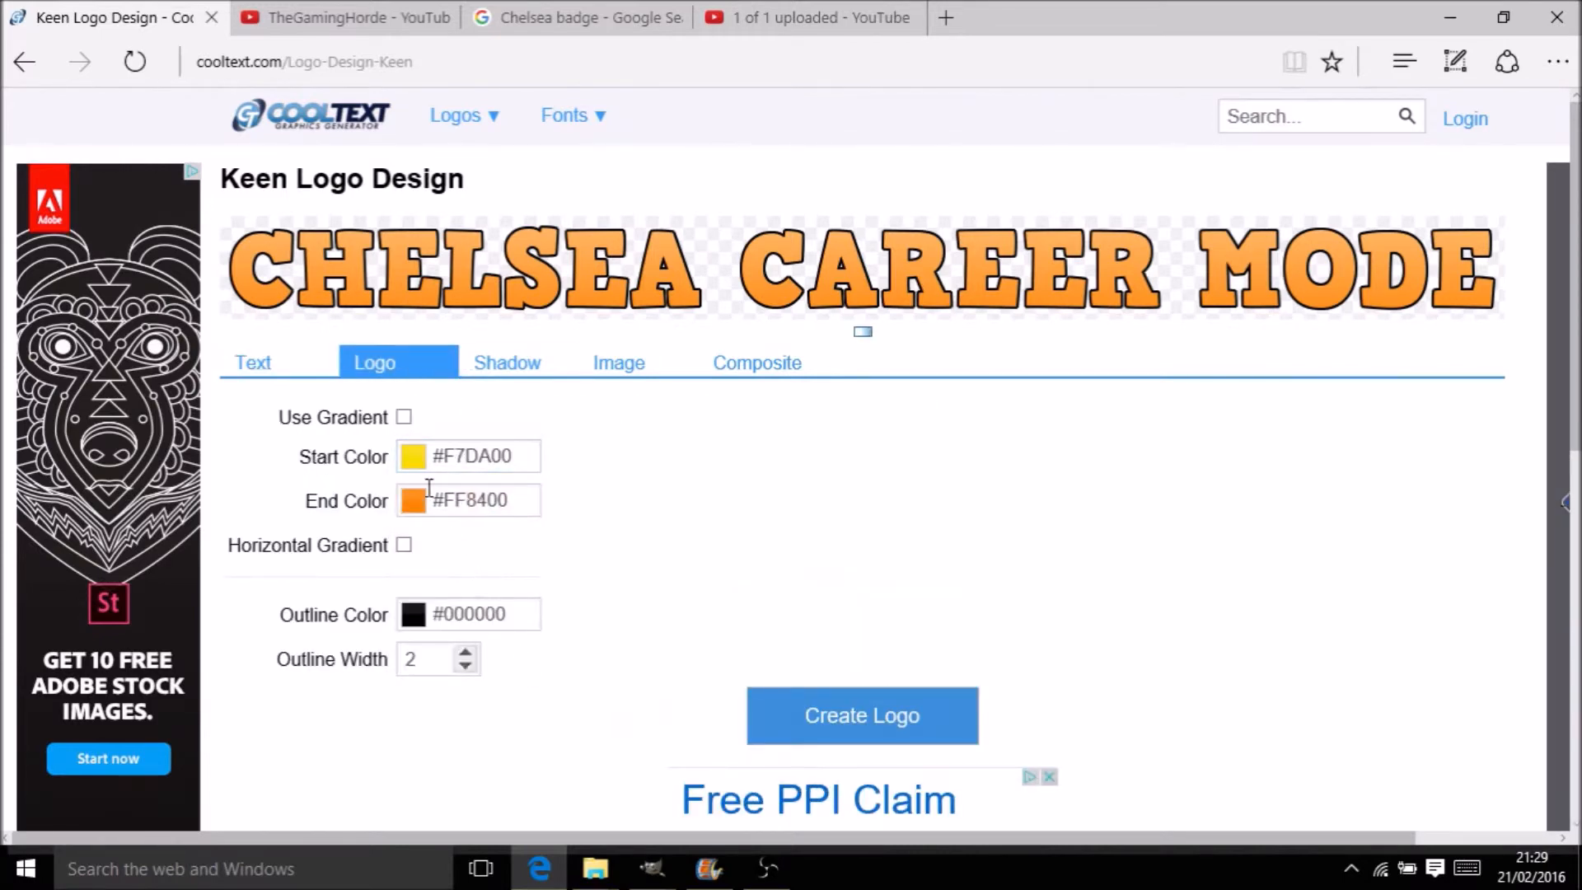
click(414, 502)
click(538, 716)
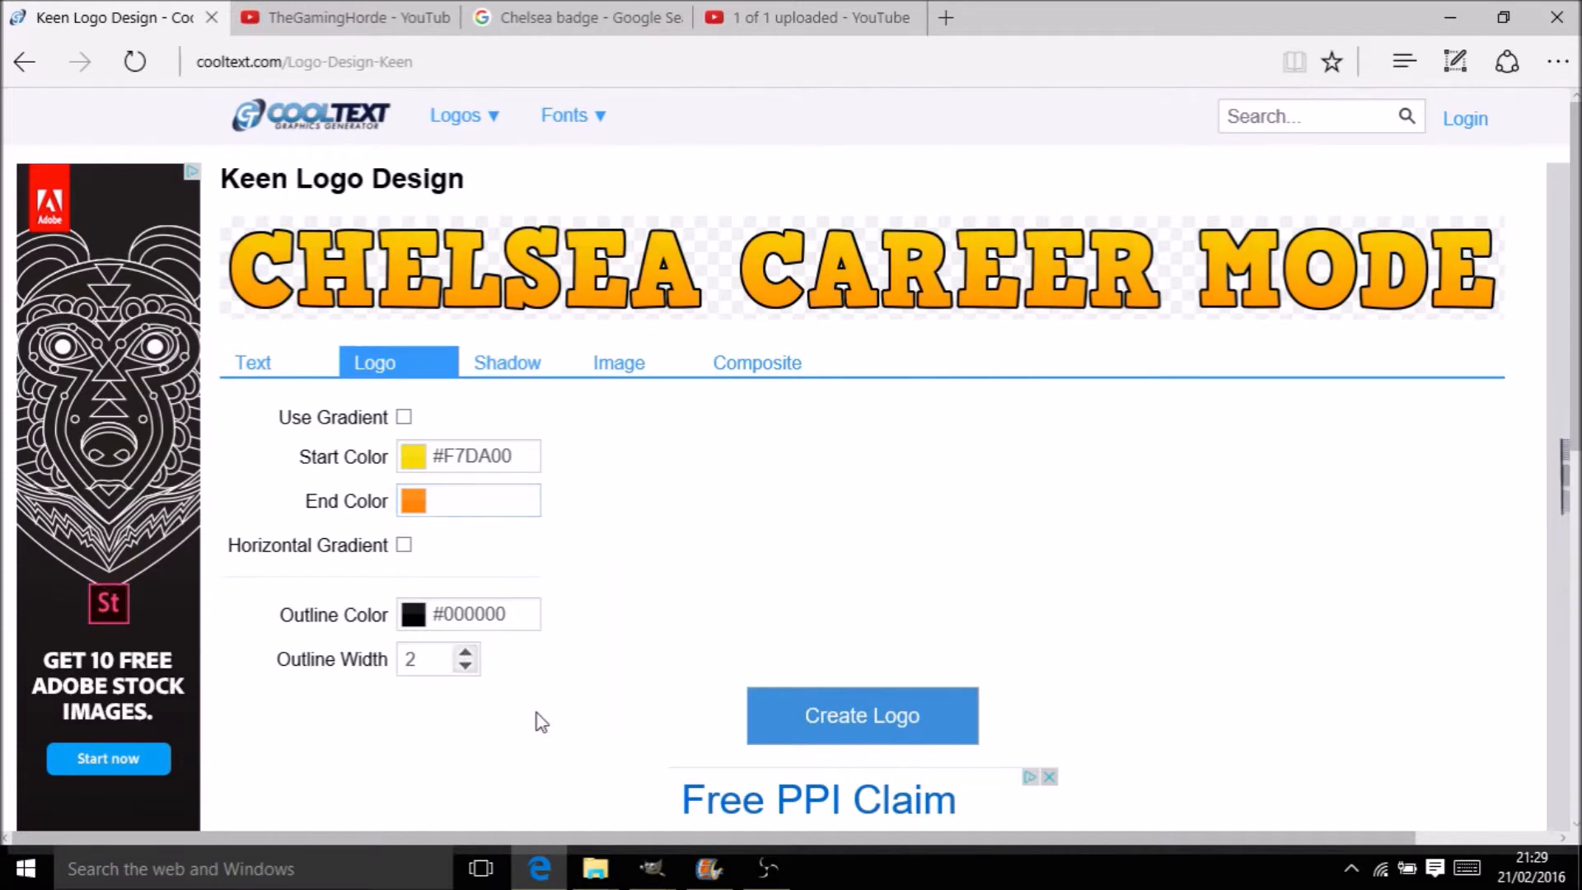
click(404, 503)
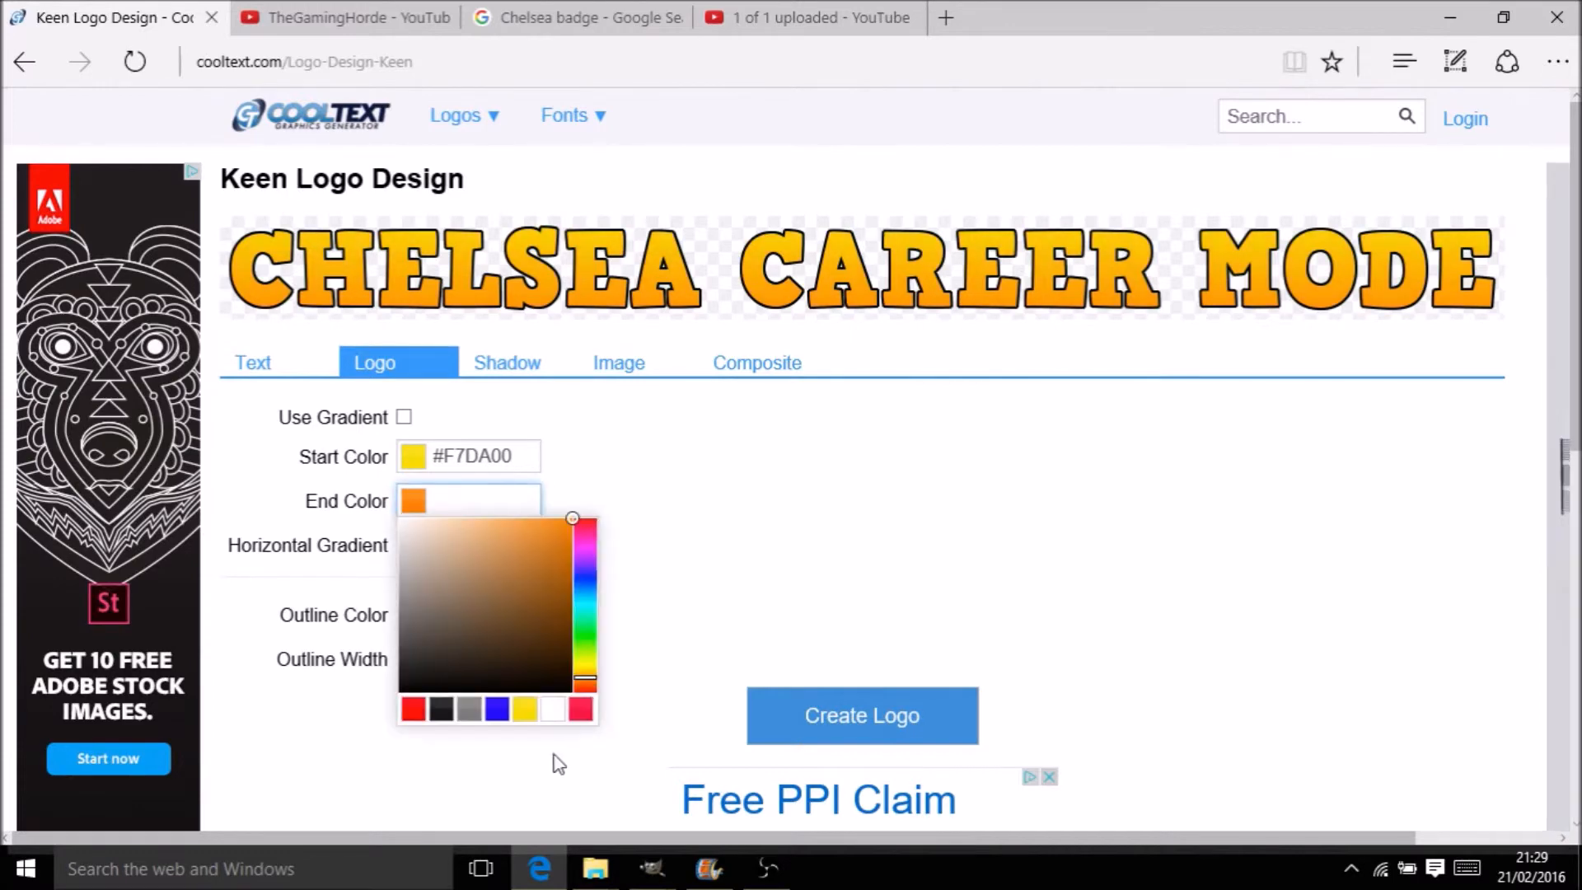
click(522, 714)
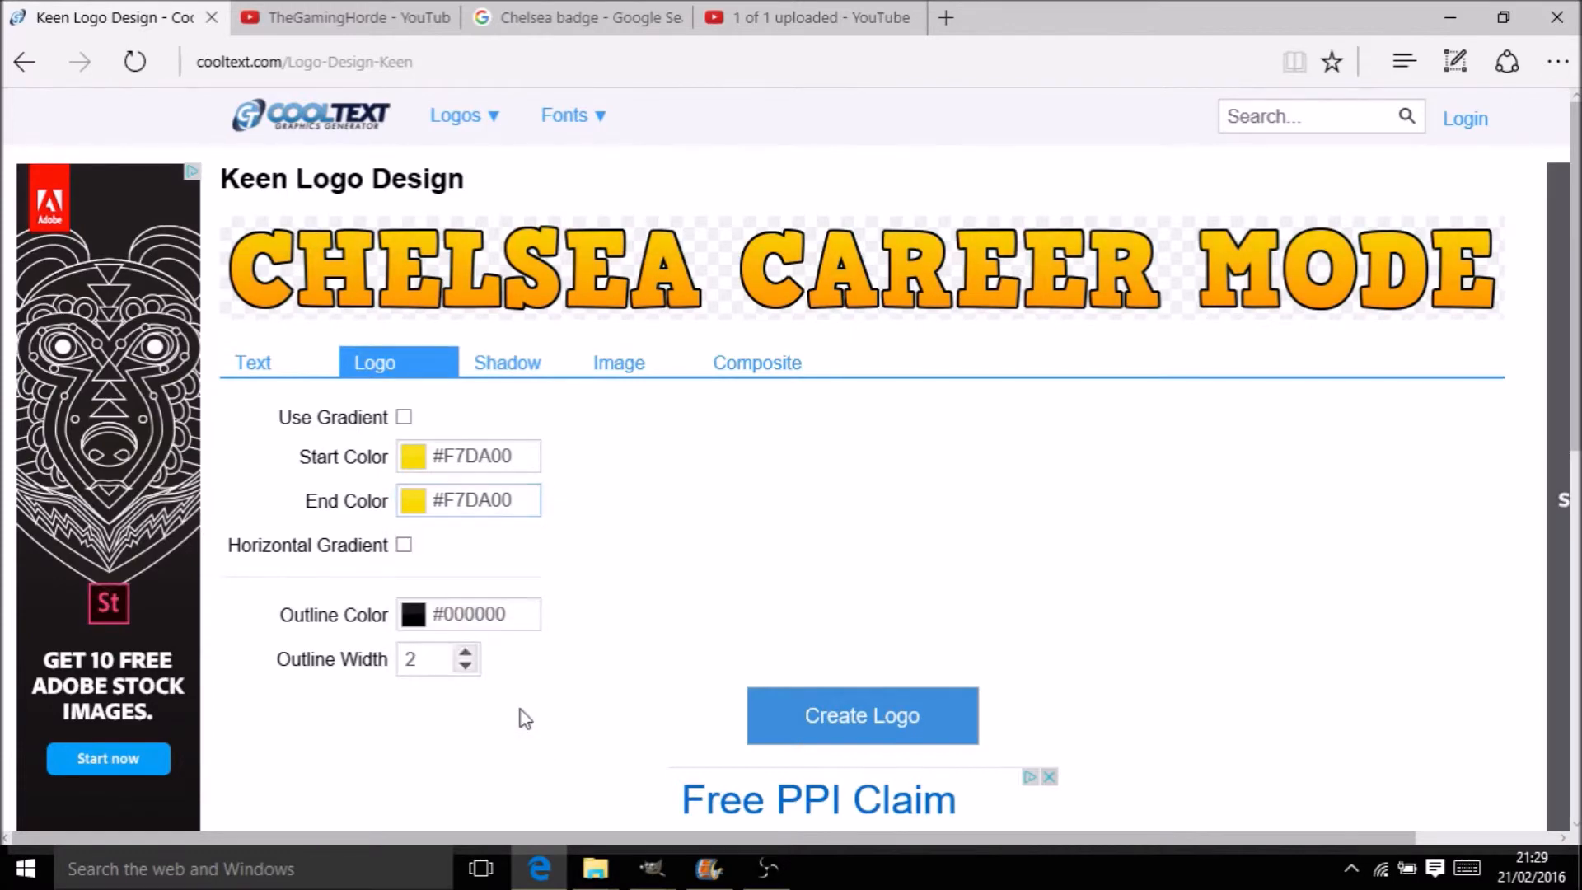
Copy the yellow logo image for use in the GIMP thumbnail
right_click(516, 301)
click(568, 445)
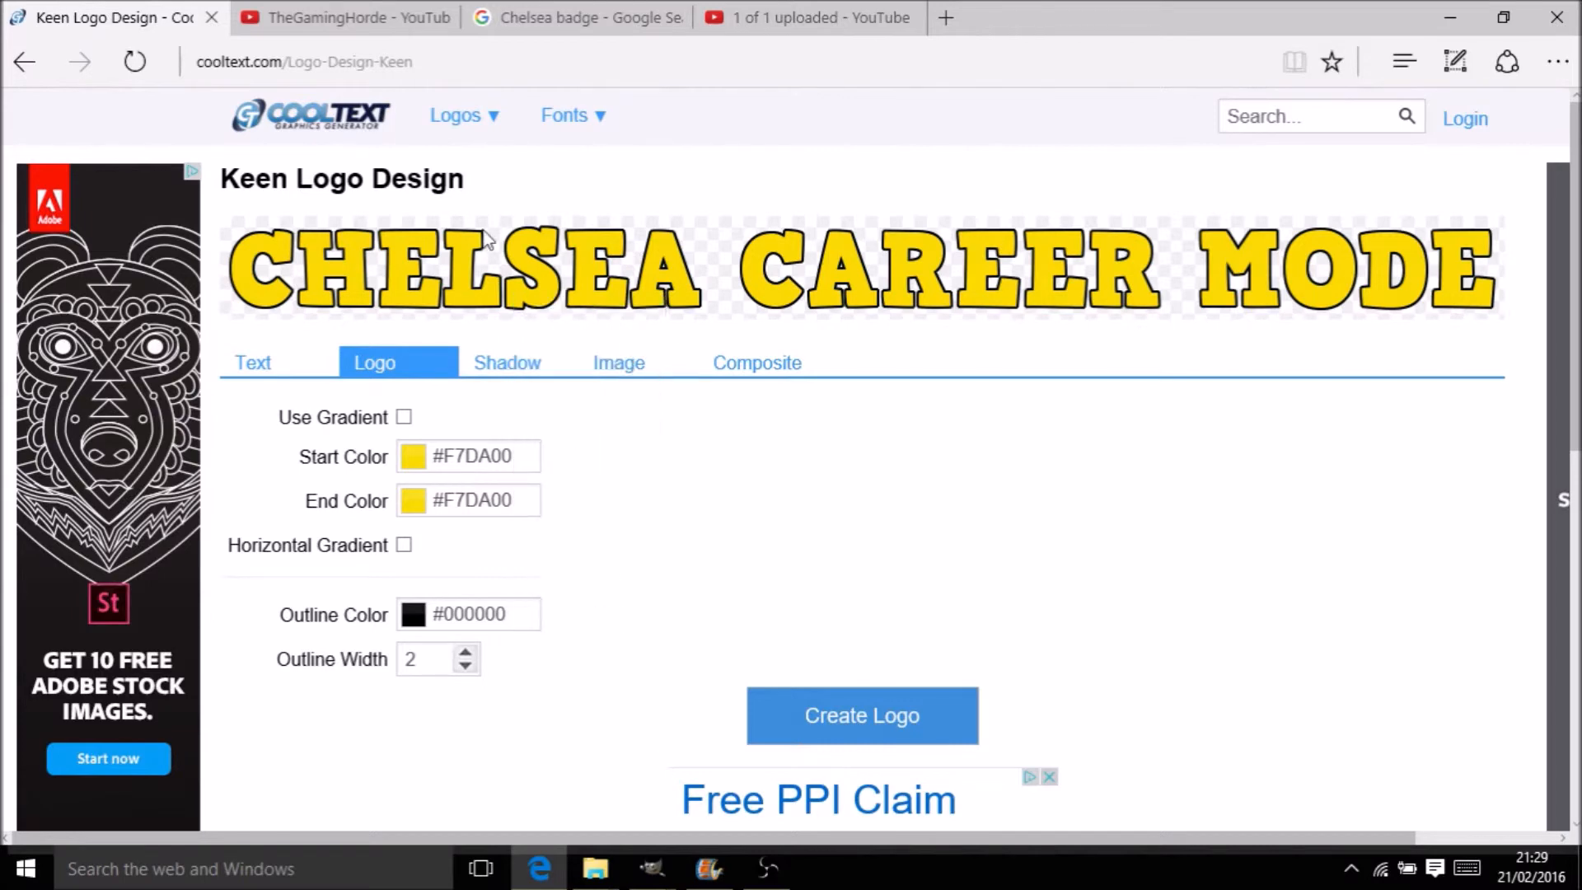
mouse_move(655, 865)
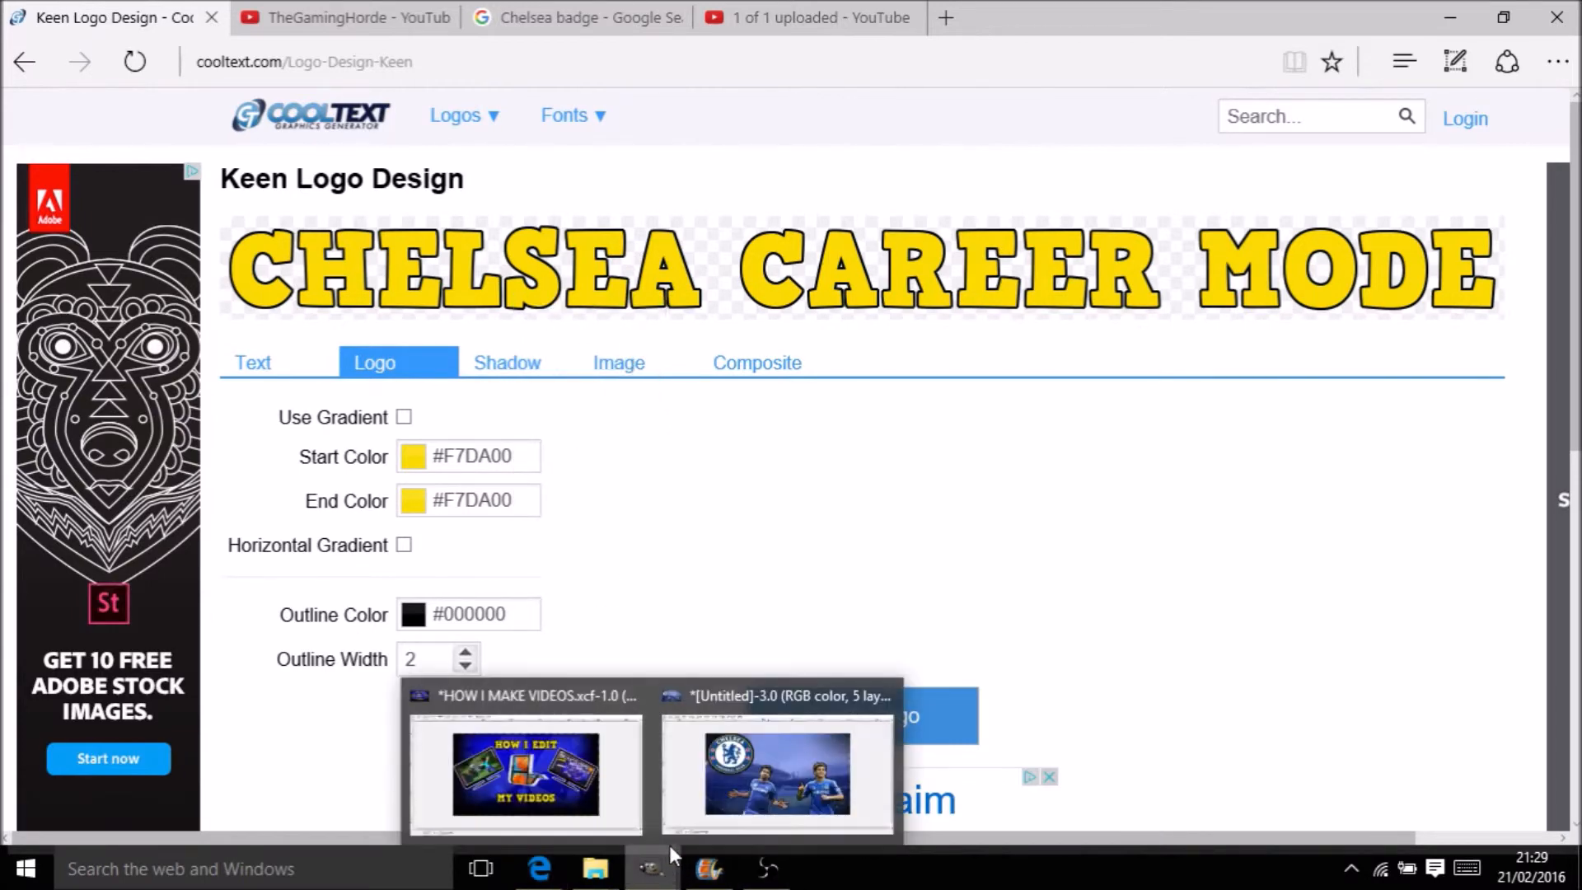
click(750, 808)
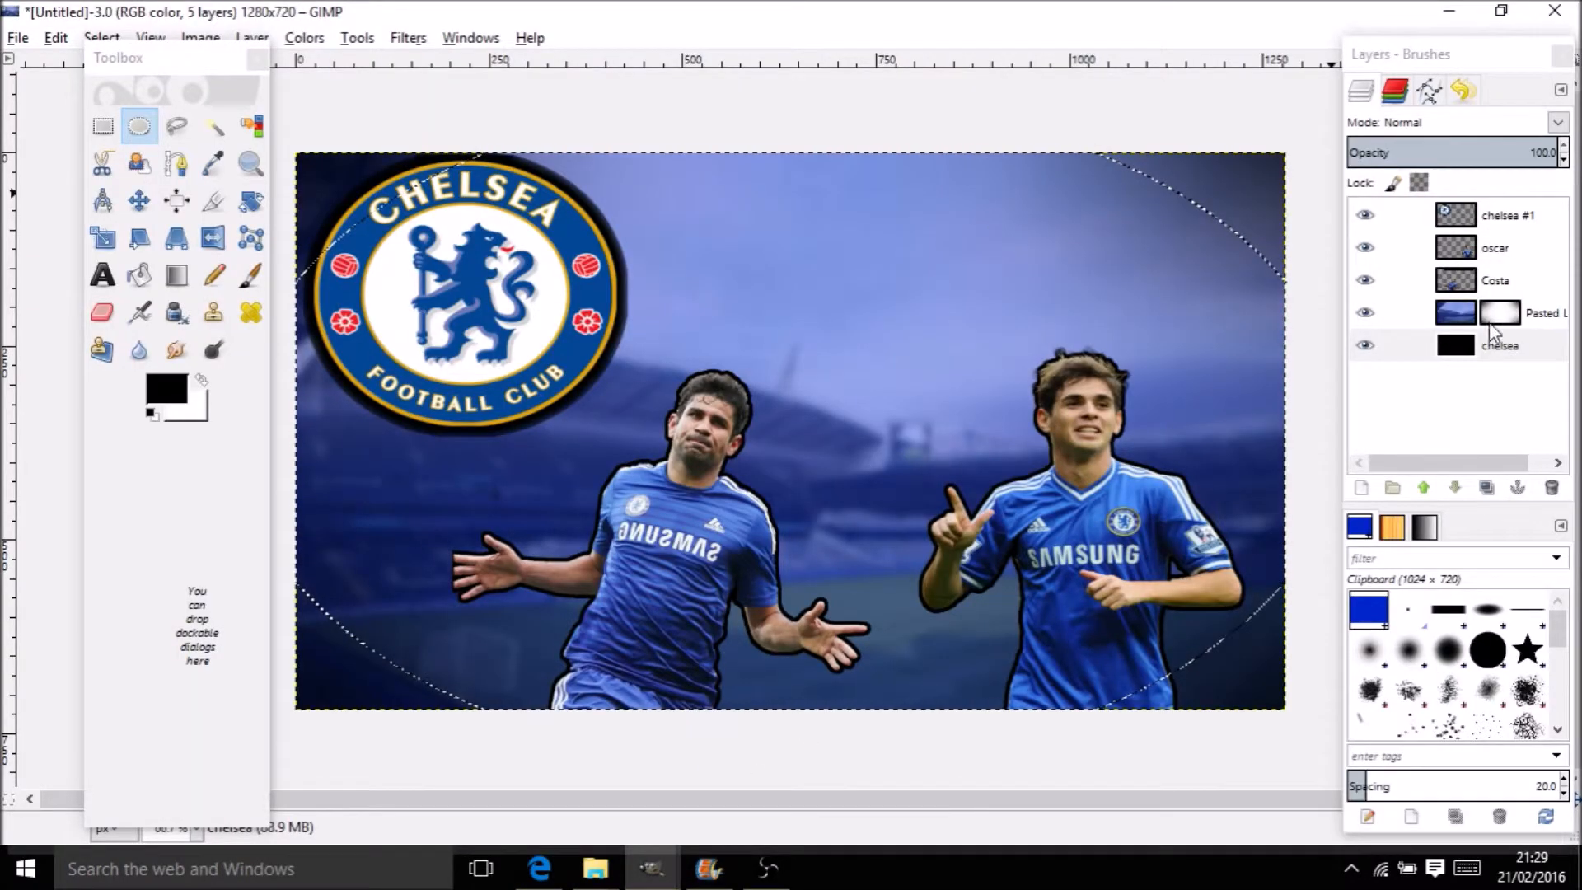
Merge the Pasted Layer down into the chelsea layer
click(1483, 316)
click(1470, 321)
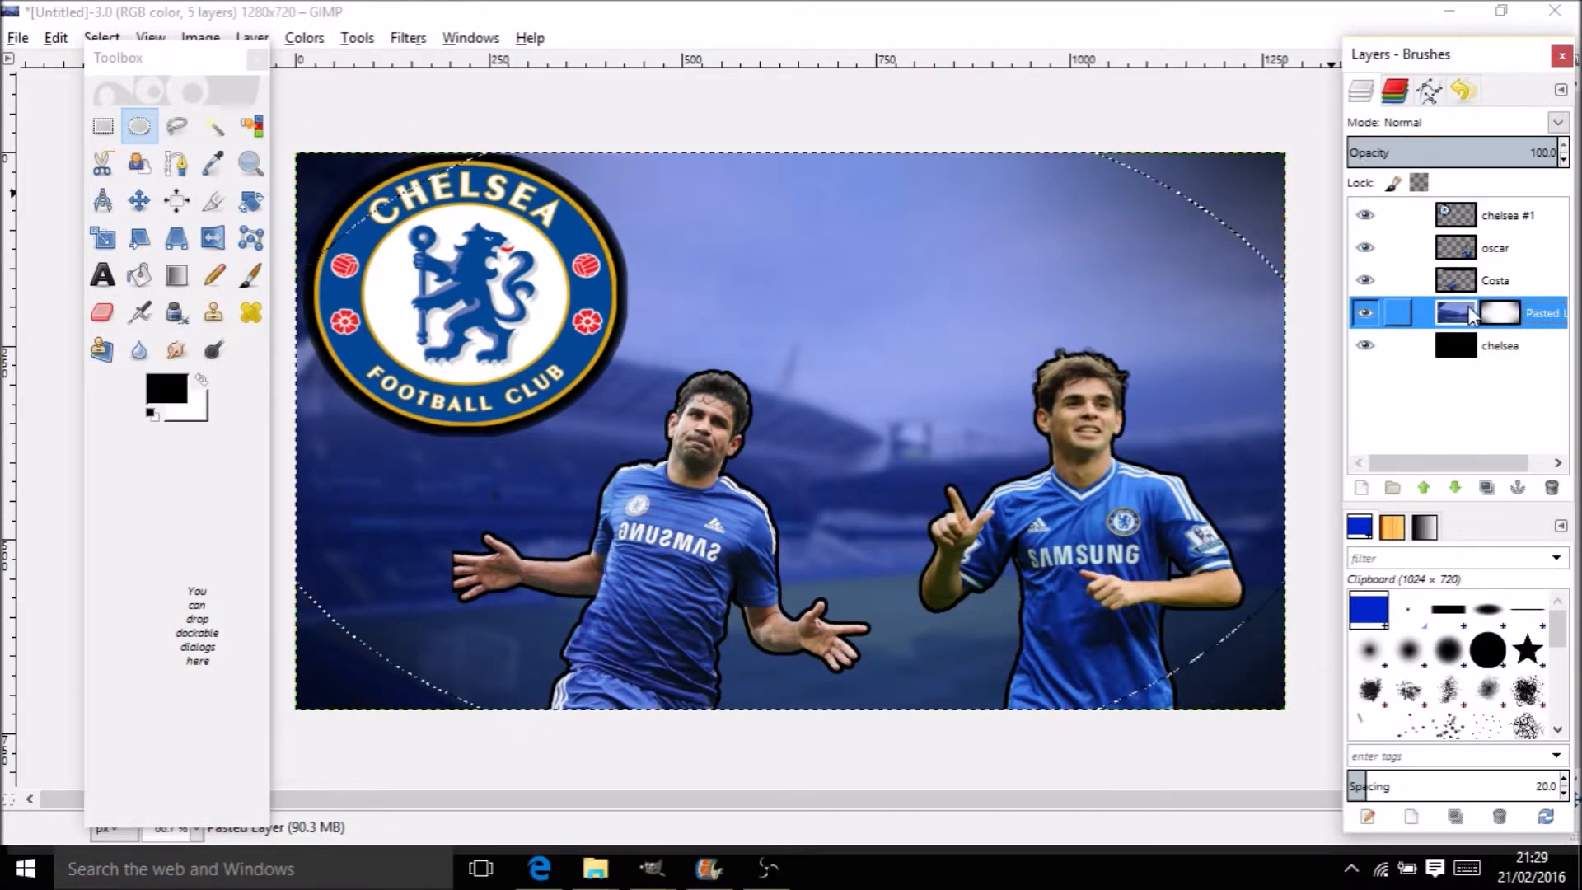
right_click(1460, 318)
click(1327, 170)
right_click(1496, 316)
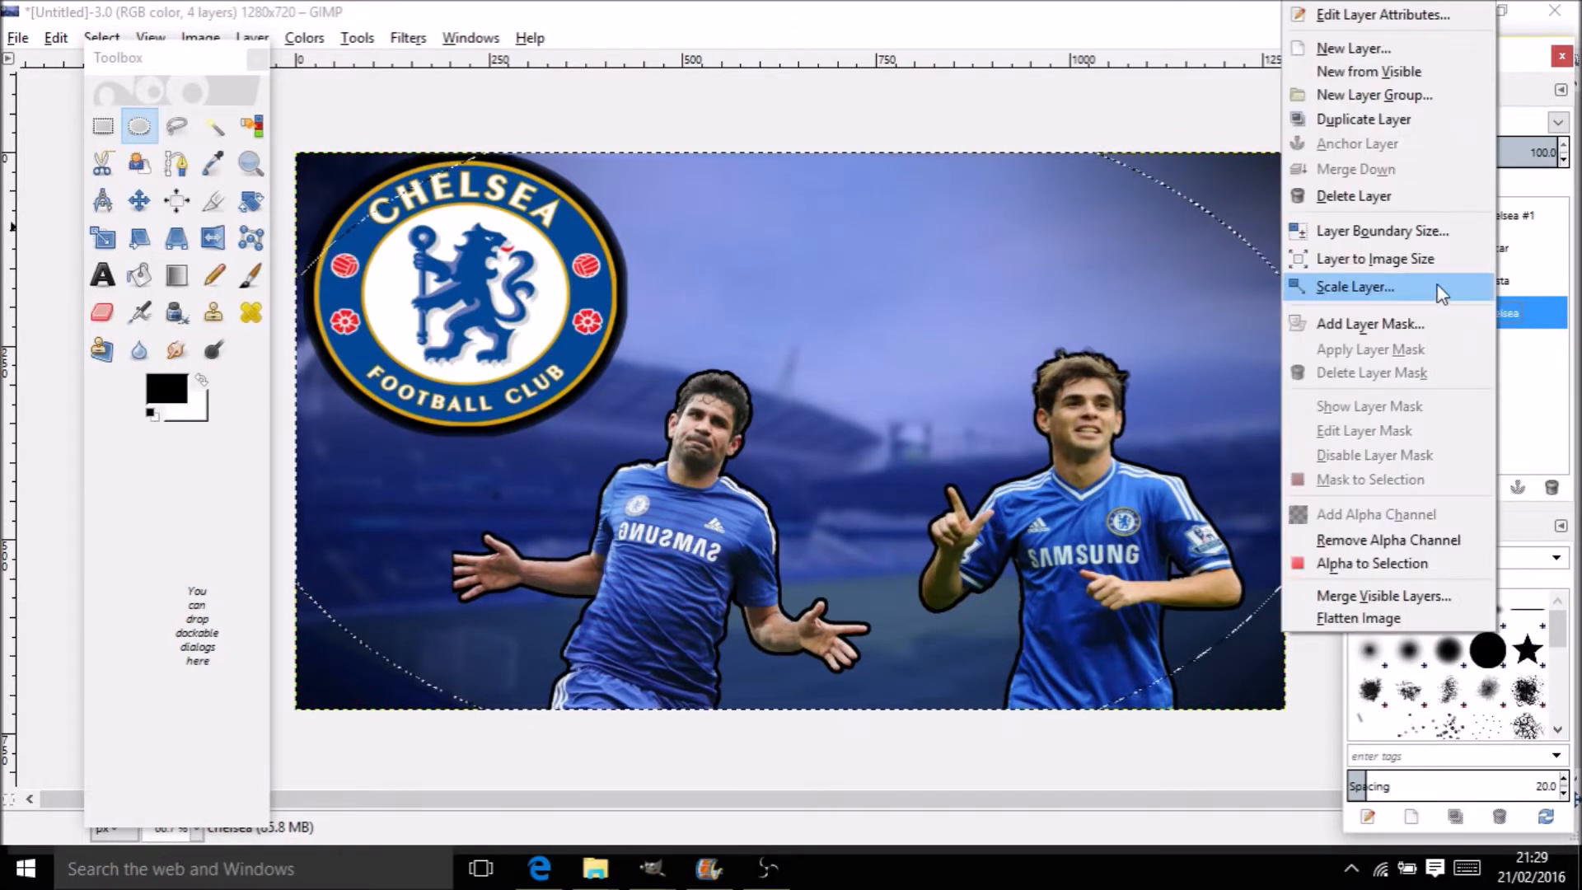
click(1414, 259)
Paste the title logo, move it up and right, and name the layer TITLE
key(ctrl+v)
key(m)
drag(944, 412, 1038, 239)
double_click(1467, 221)
text(TITLE)
key(Return)
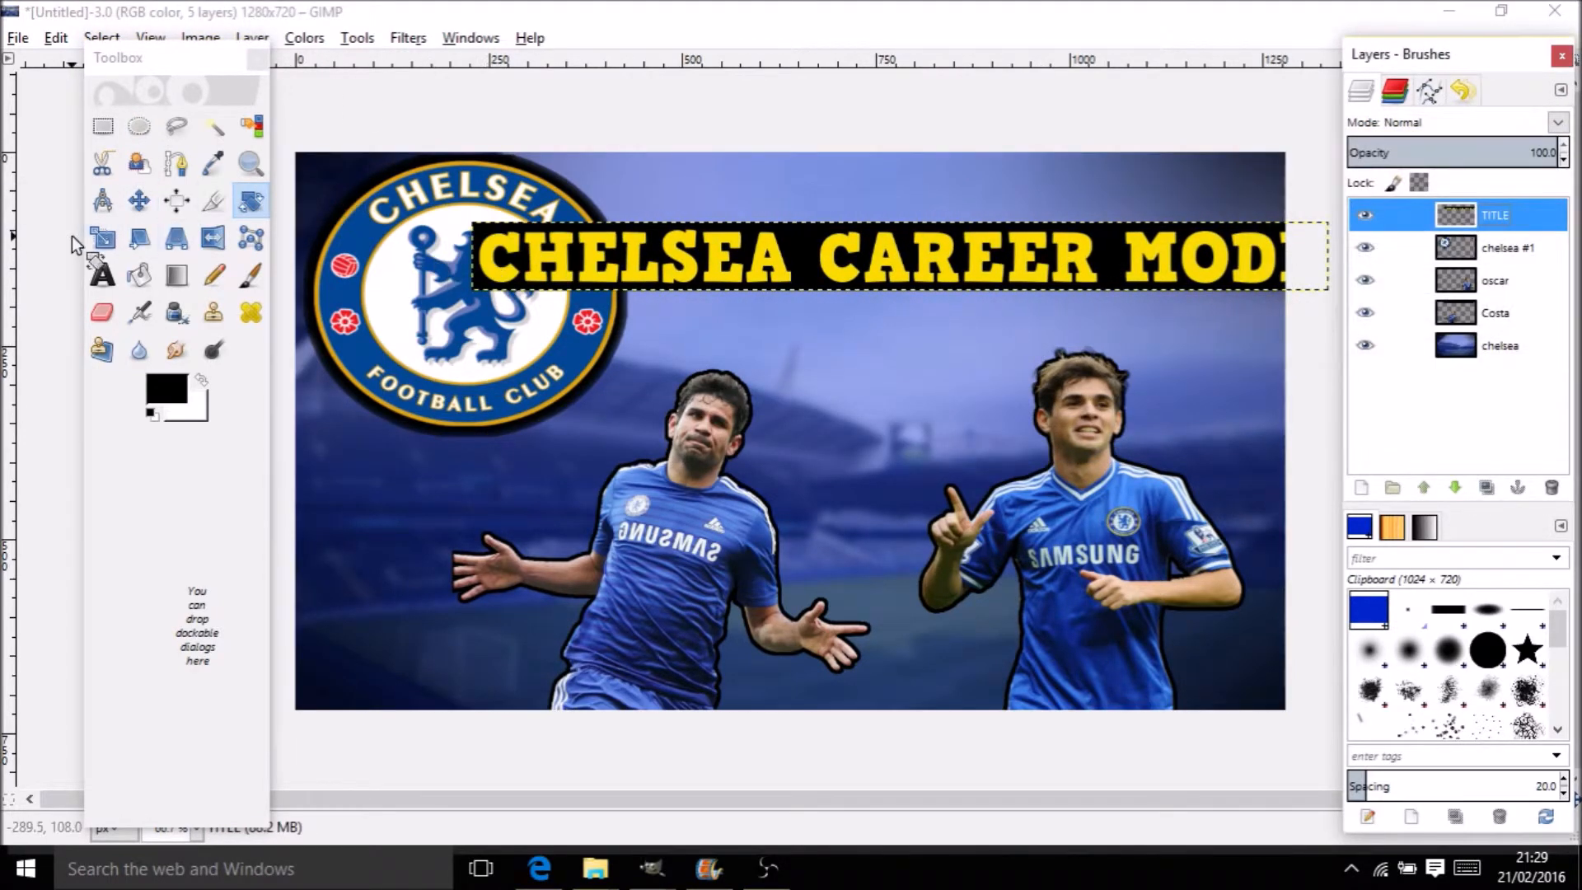
Scale the title banner to 866×160 and position it beside the badge
click(75, 235)
click(417, 249)
click(103, 238)
drag(480, 219, 636, 184)
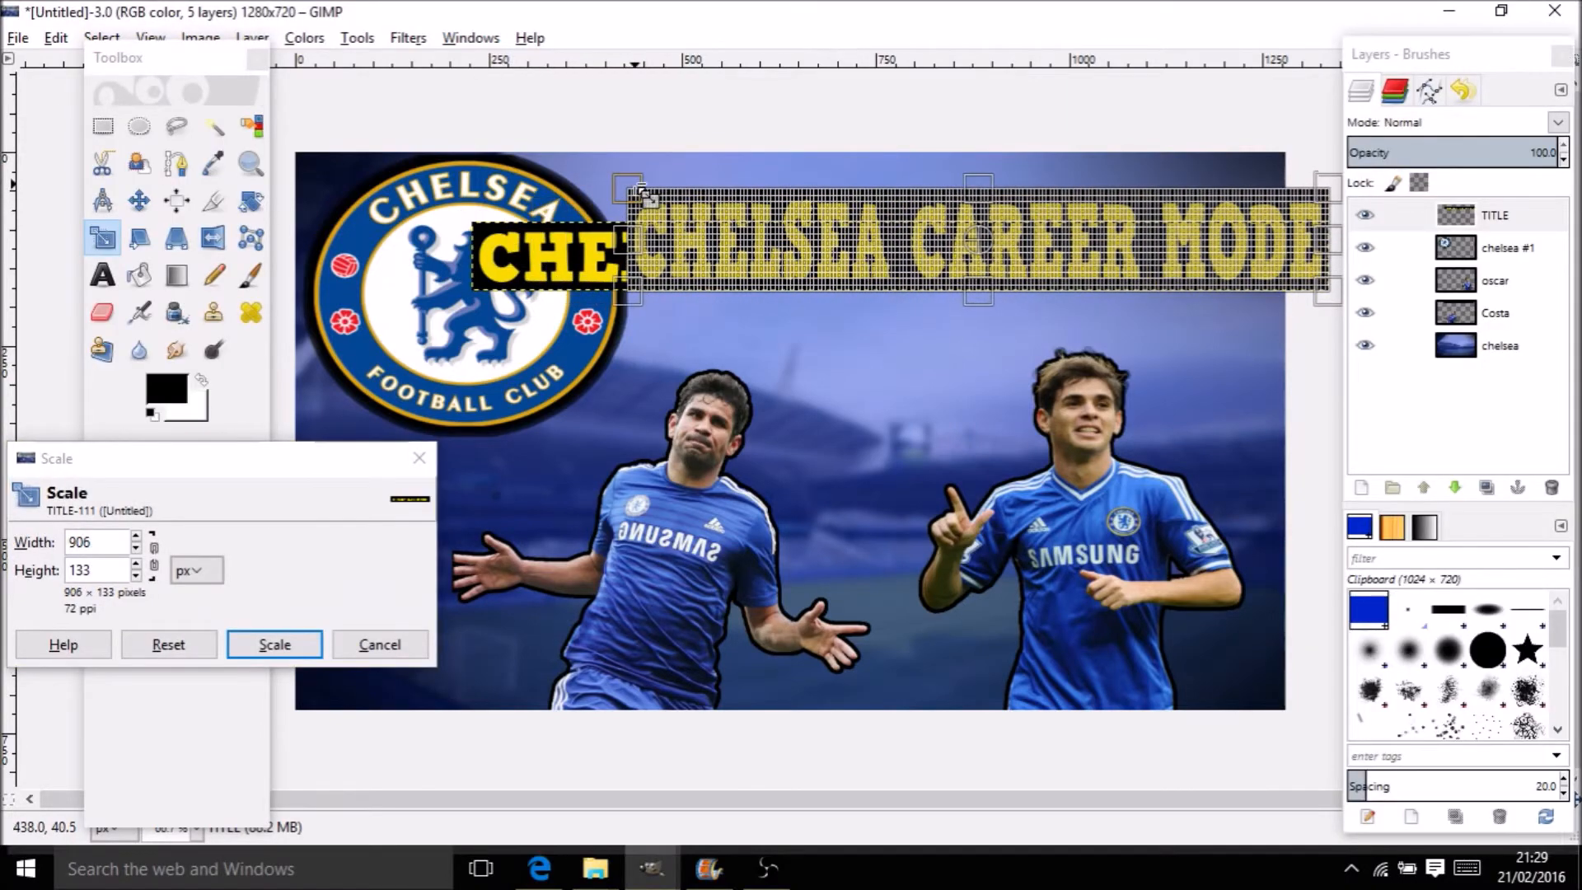
click(266, 642)
click(142, 201)
drag(912, 244, 893, 247)
click(103, 238)
drag(1186, 177, 1174, 164)
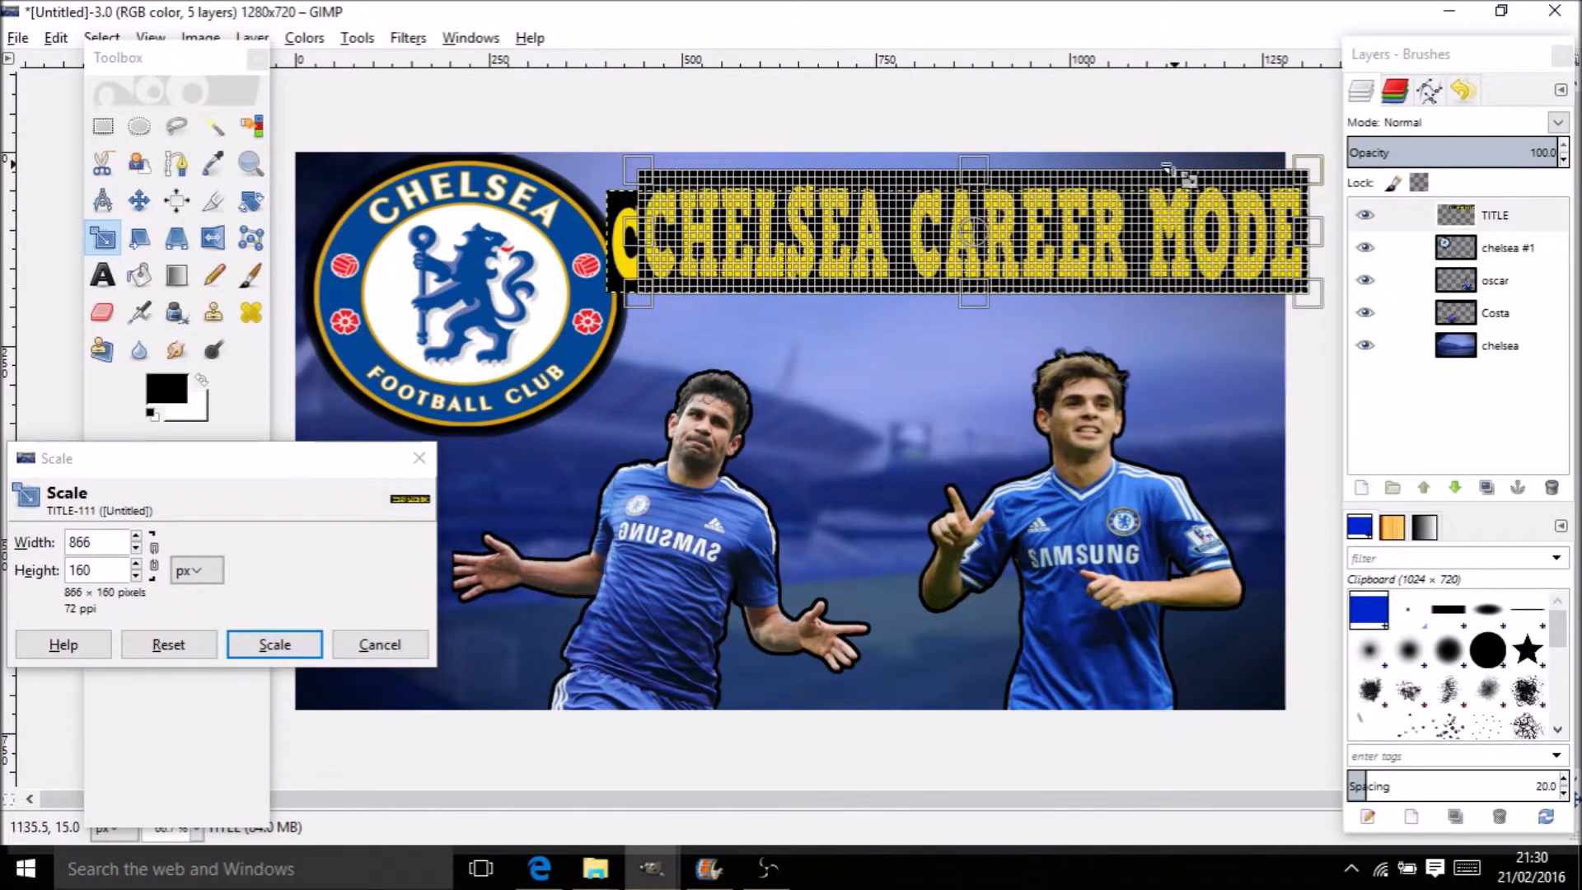
drag(984, 234, 969, 234)
click(275, 645)
Align the banner along the top and select its yellow letters by colour
click(139, 201)
drag(925, 207, 918, 204)
click(252, 126)
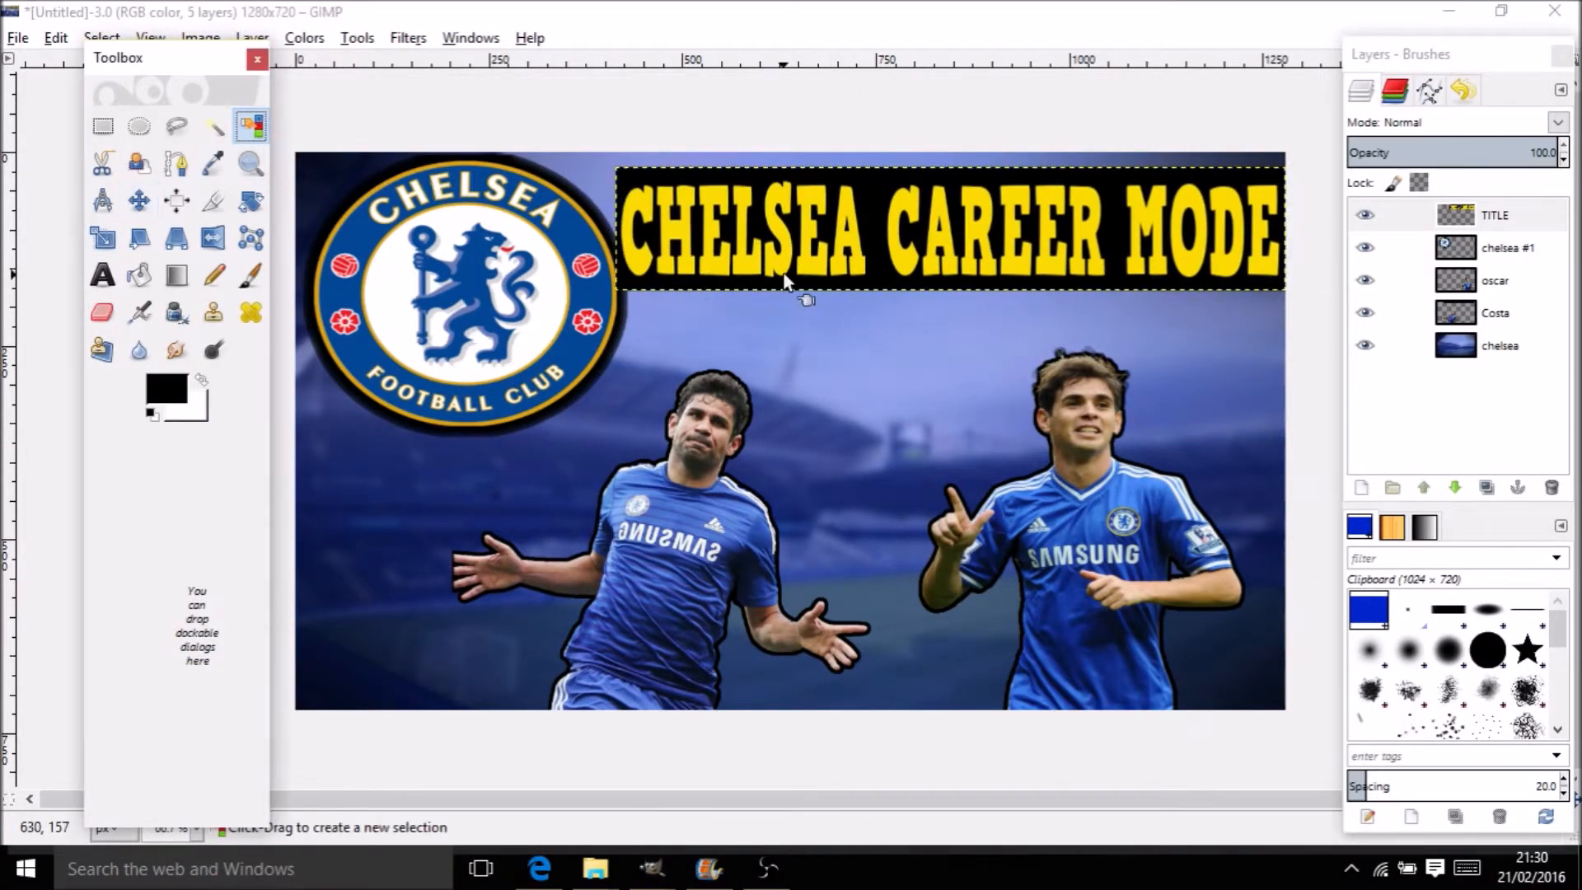
click(861, 198)
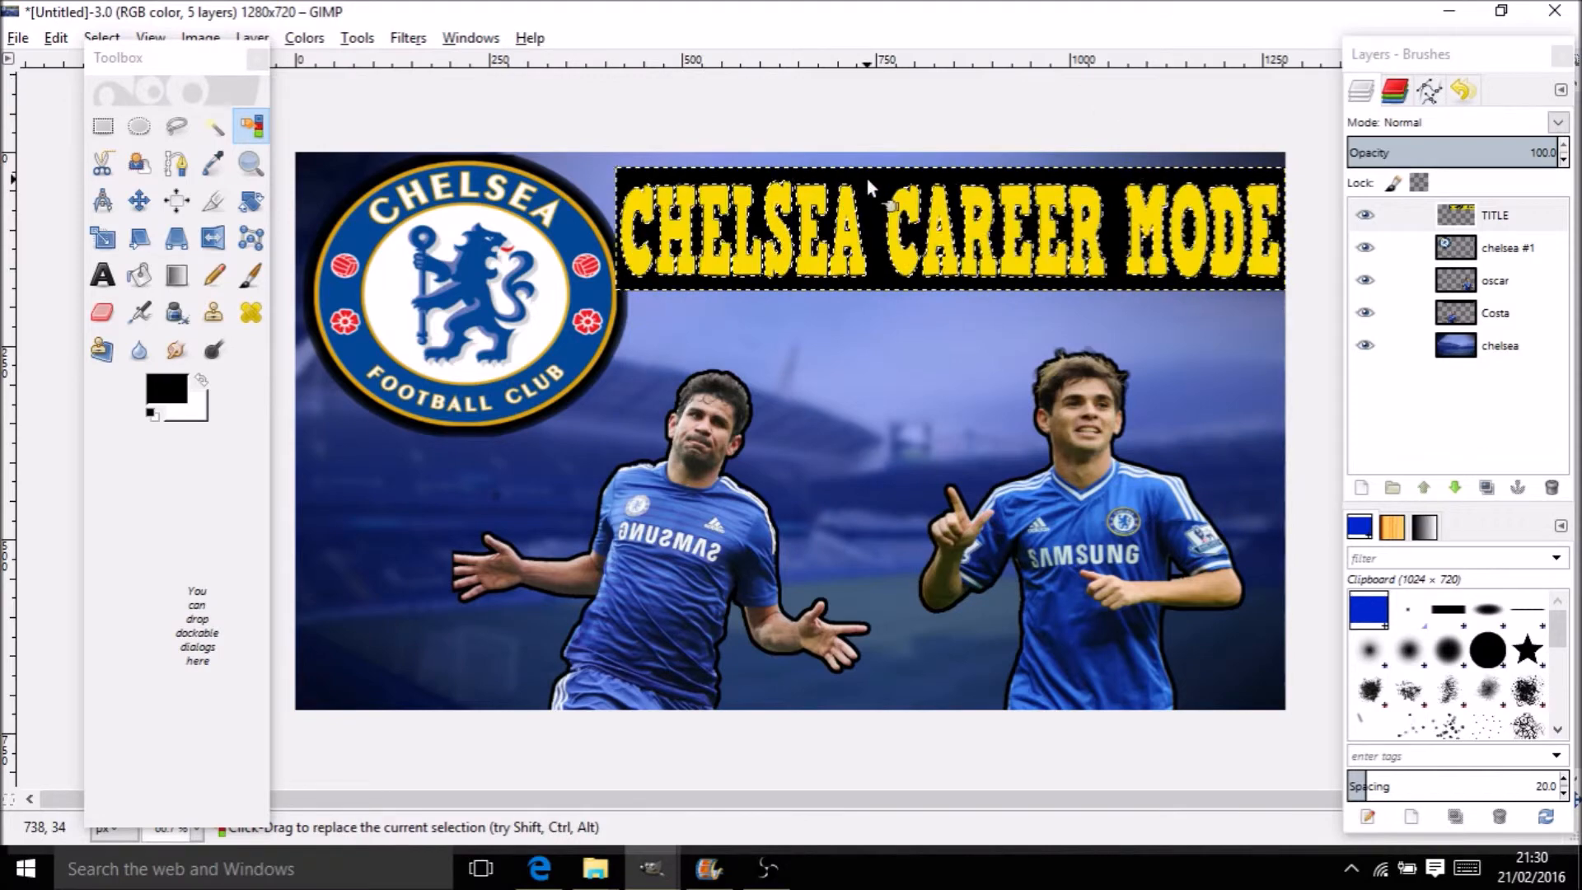
Delete the title's black background and grow the selection around the letters
key(Delete)
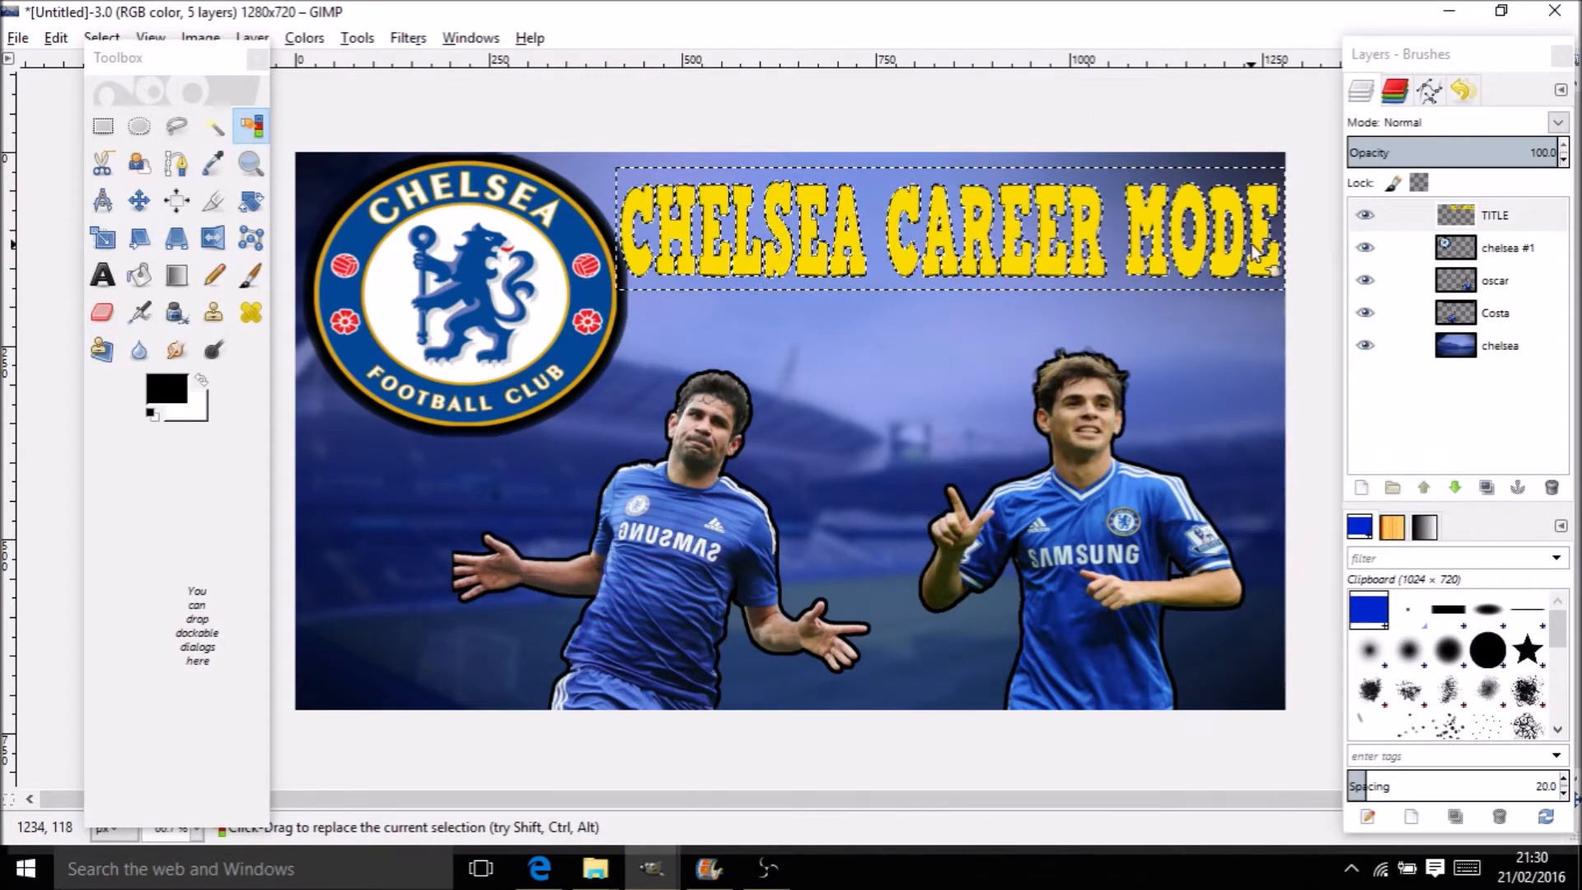
right_click(1384, 215)
key(Escape)
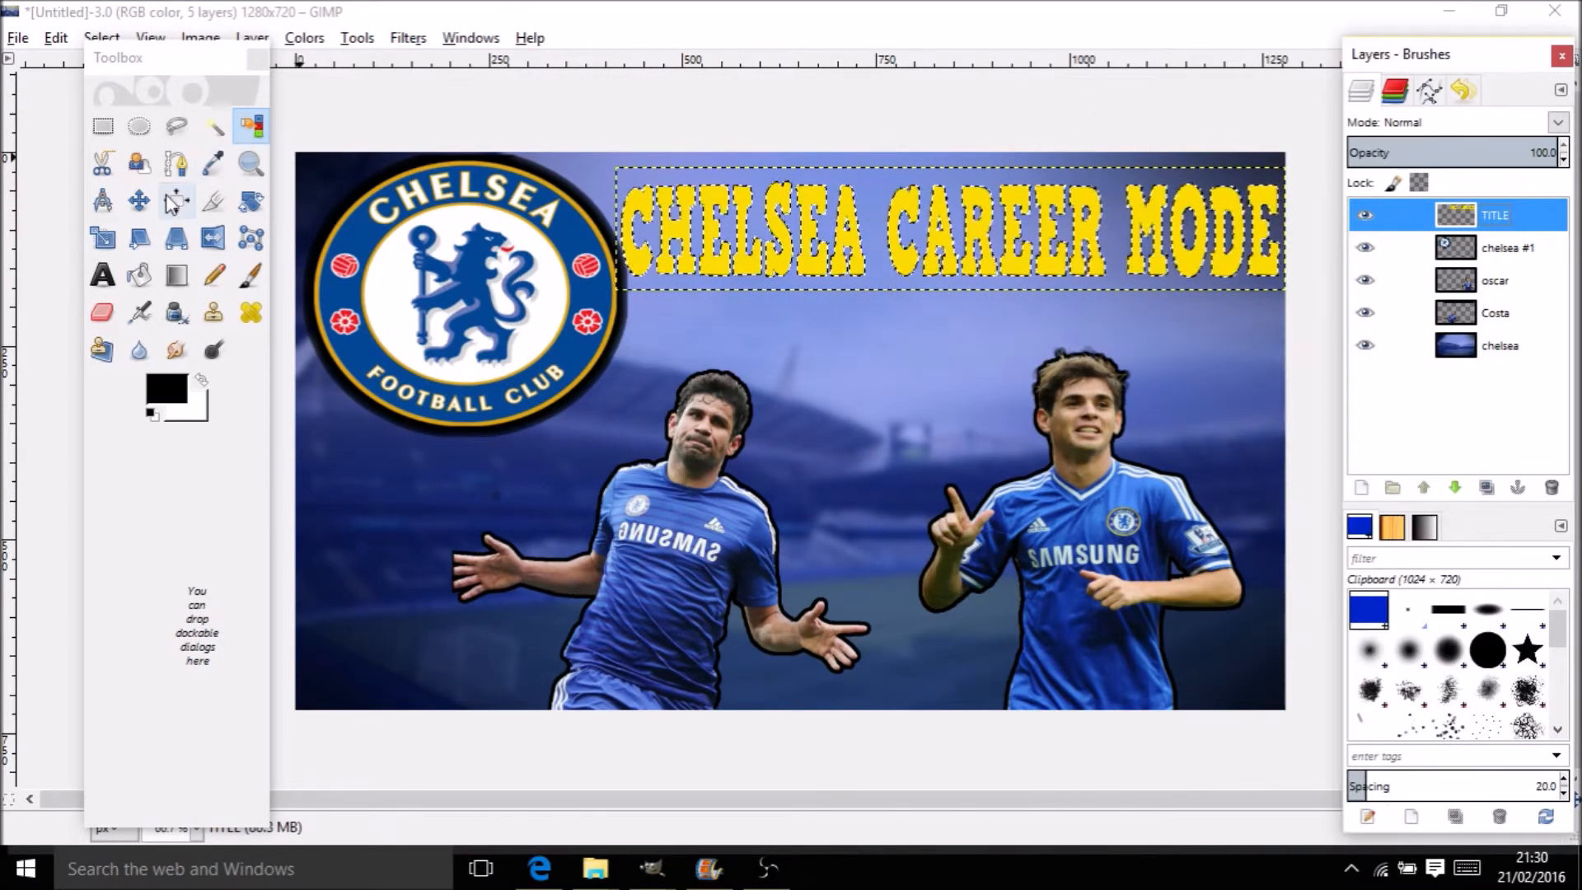
right_click(681, 246)
mouse_move(725, 308)
click(960, 595)
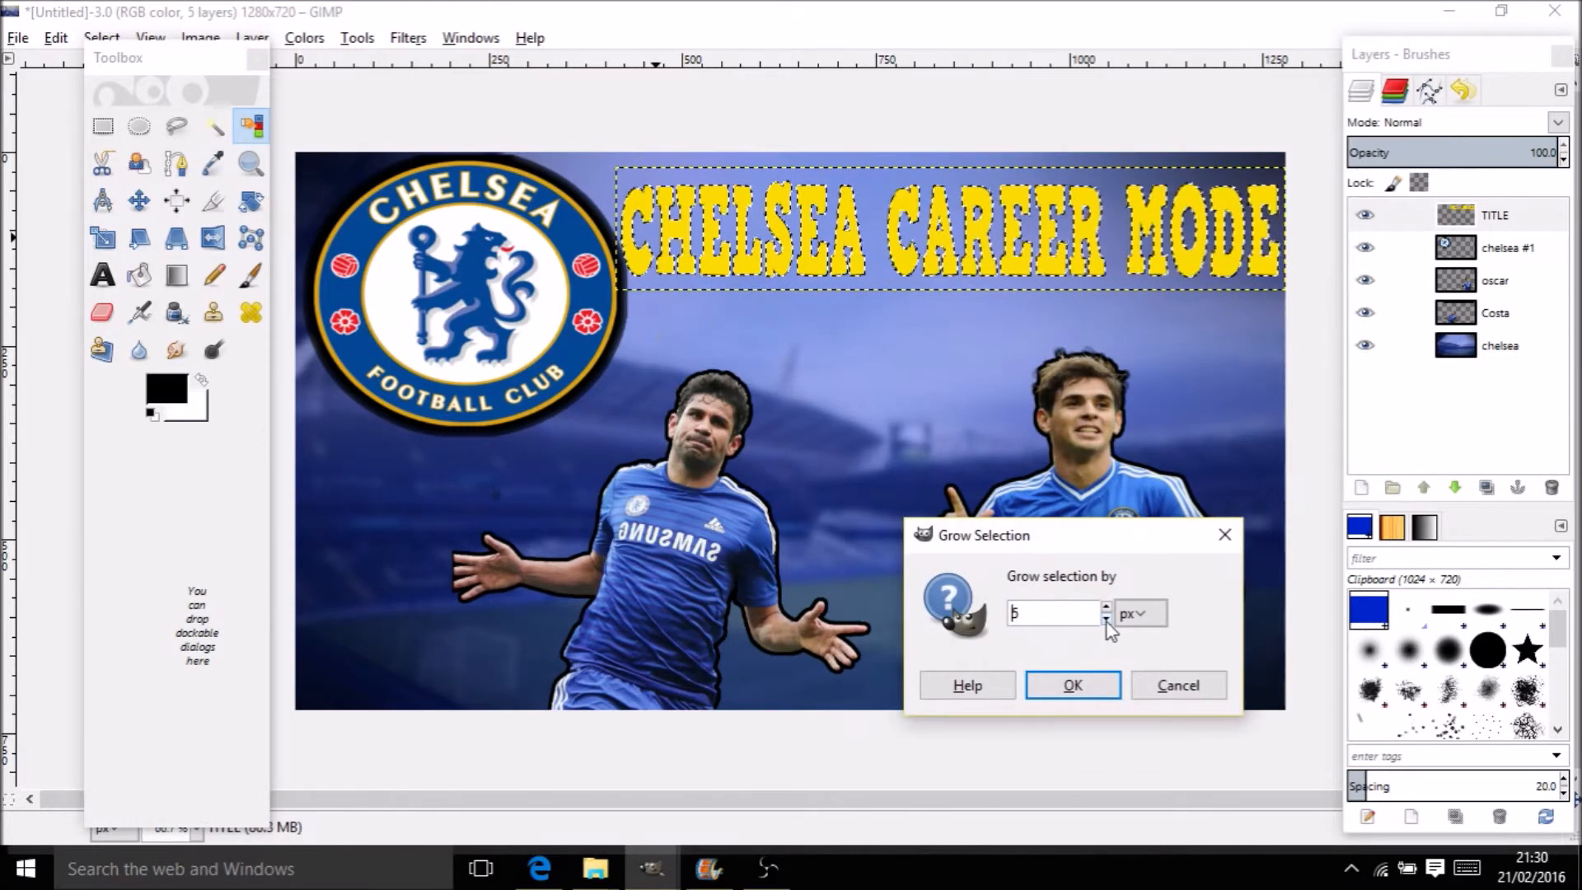
click(1073, 685)
Fill the grown selection black on a new transparent chelsea #2 layer beneath TITLE
click(139, 275)
click(166, 388)
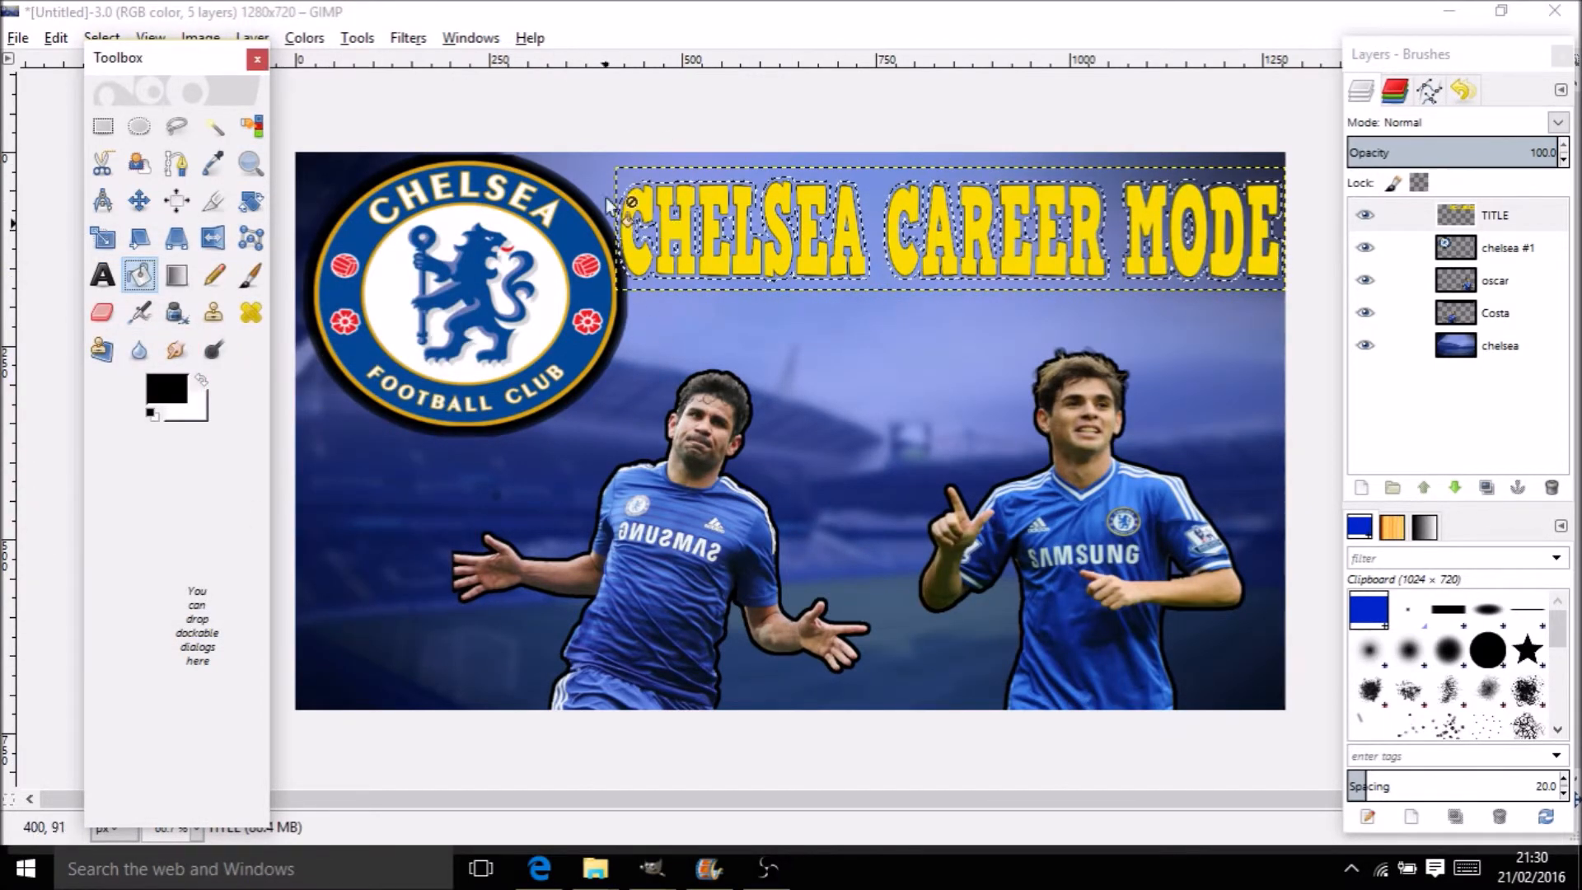
right_click(1475, 218)
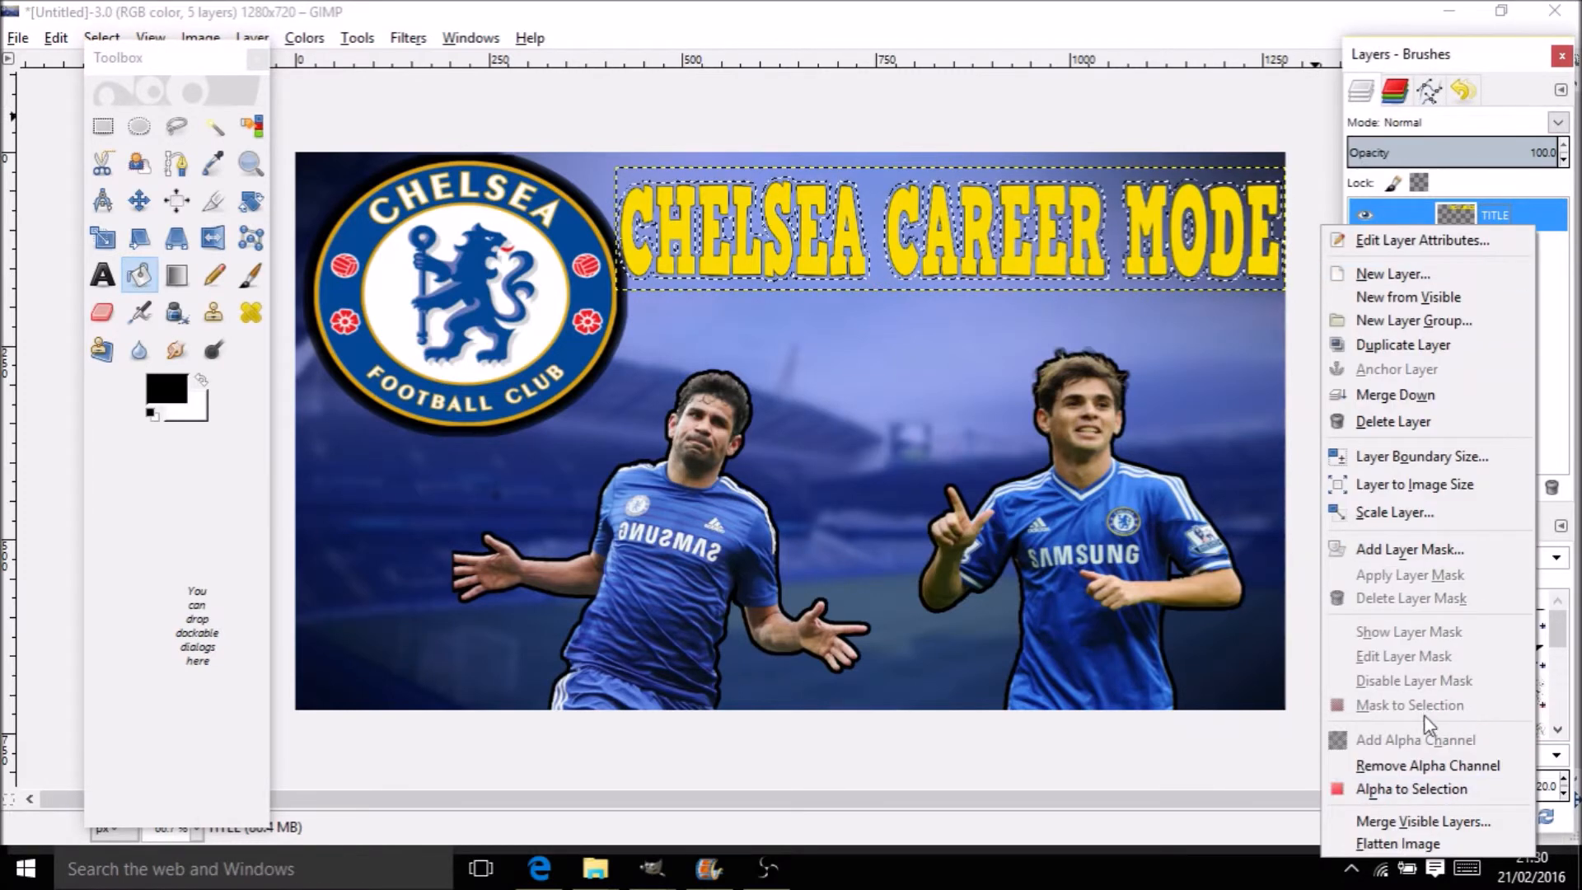
click(1393, 273)
click(1239, 403)
click(1367, 456)
click(909, 258)
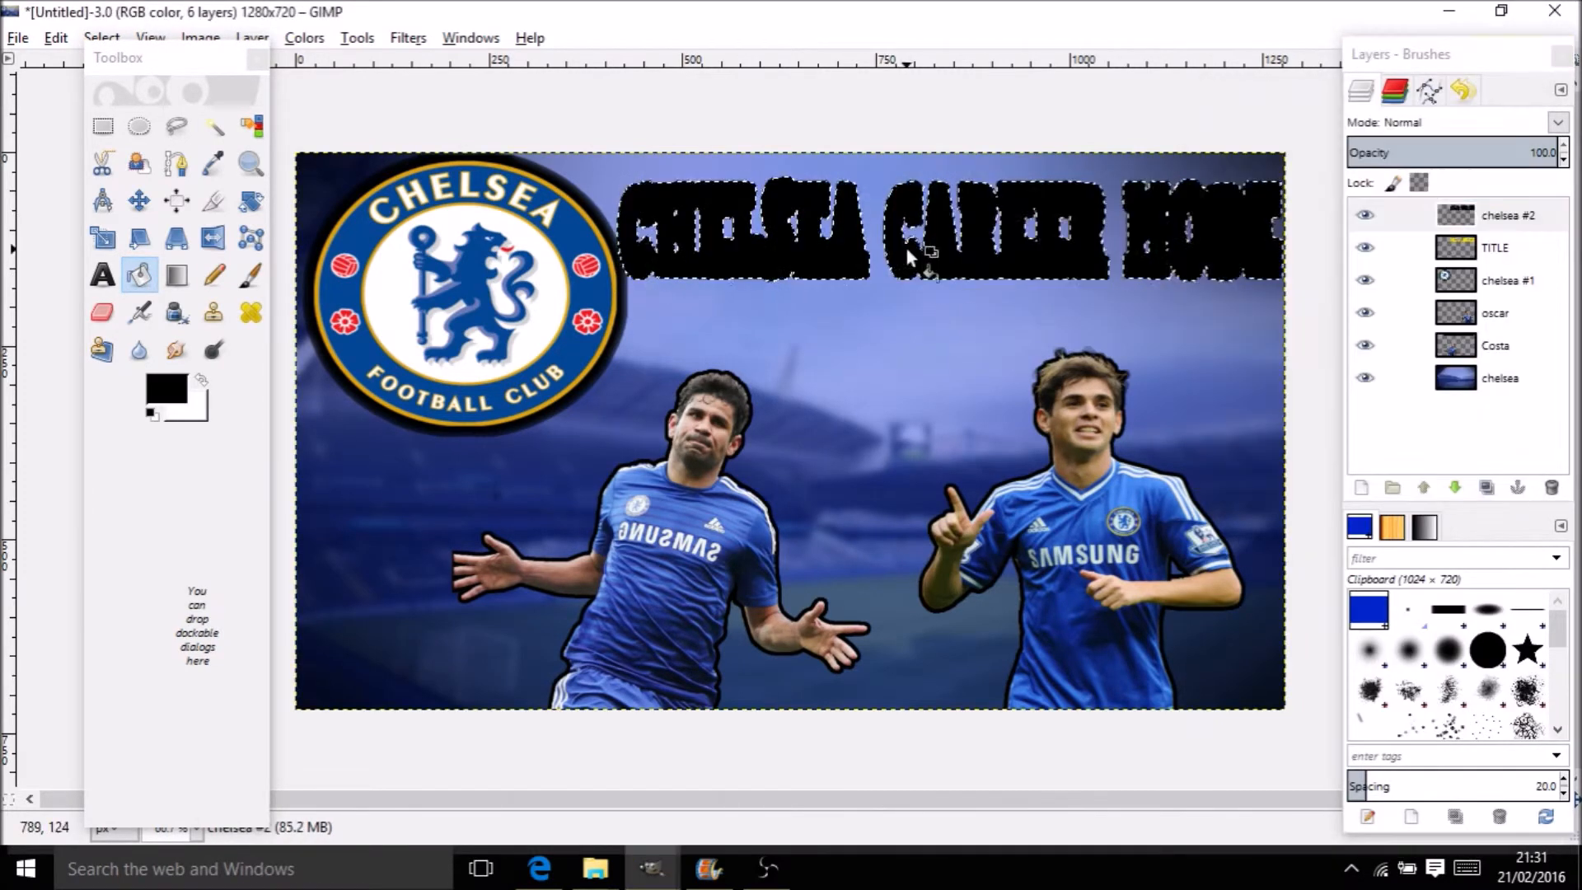
drag(1499, 248, 1506, 214)
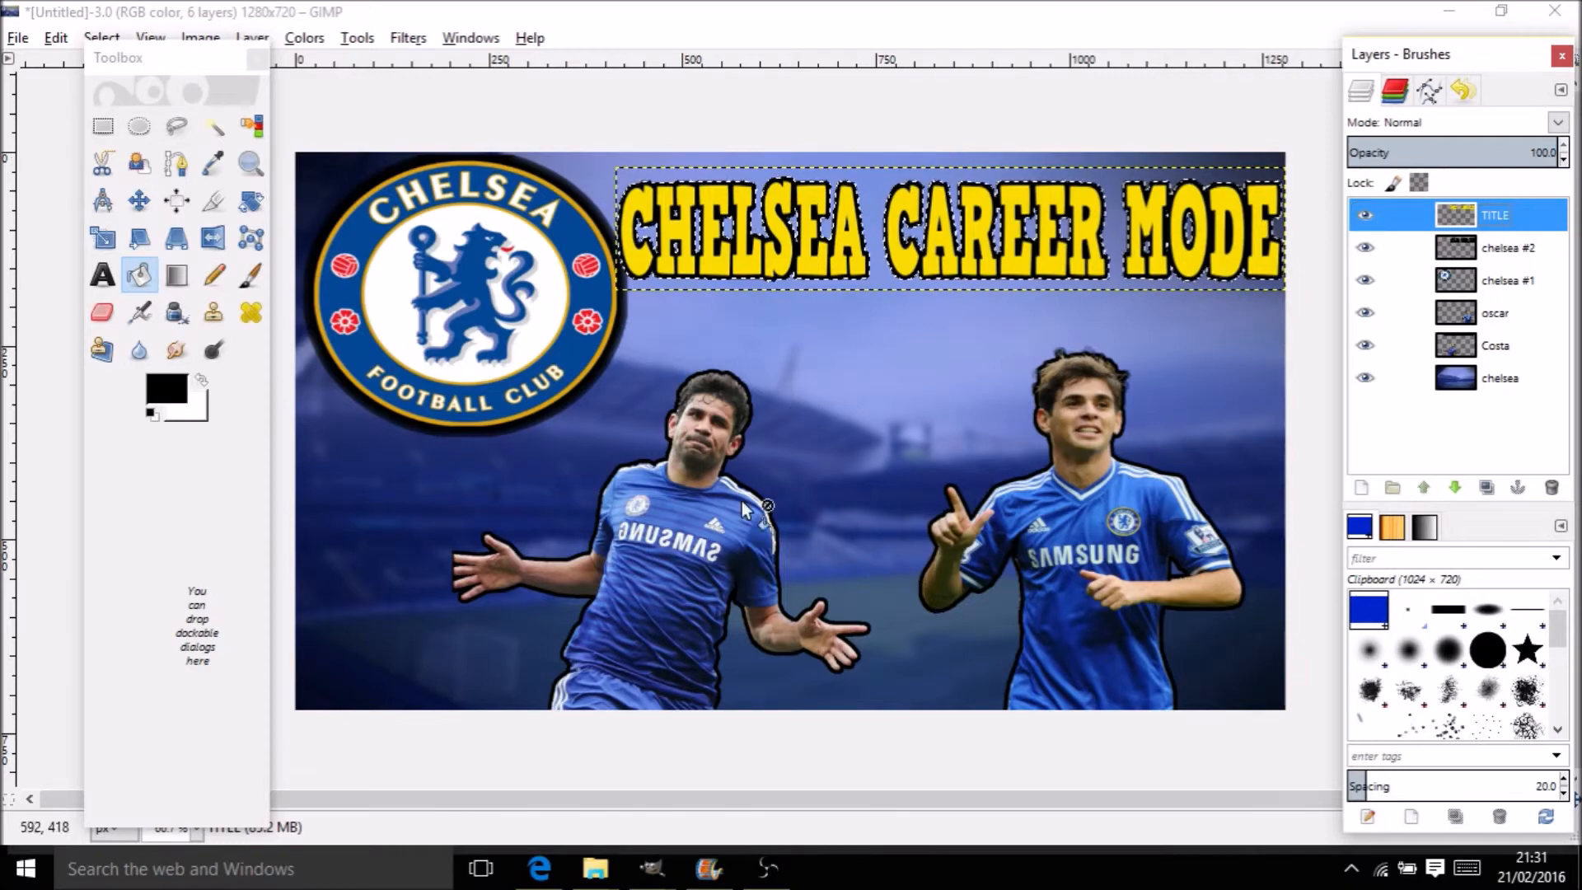
Search Google Images for 'PLAIN FOOTBALL' and copy a white football image
click(539, 866)
click(548, 20)
scroll(555, 120, up, 4)
click(720, 122)
text(PLAIN FOOTBALL)
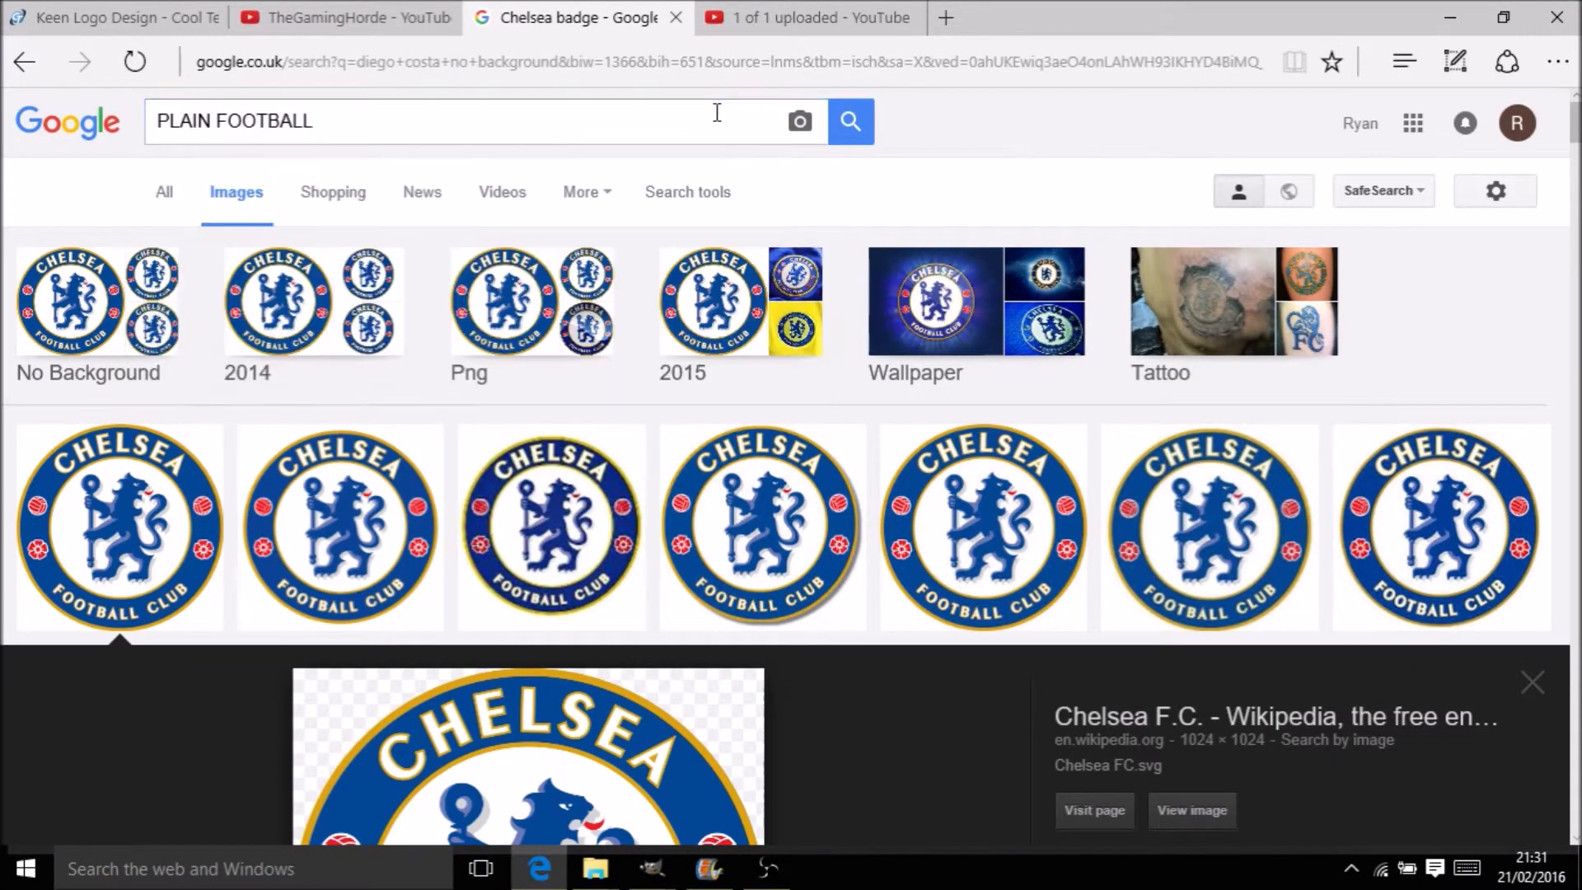
key(Return)
right_click(136, 449)
click(240, 272)
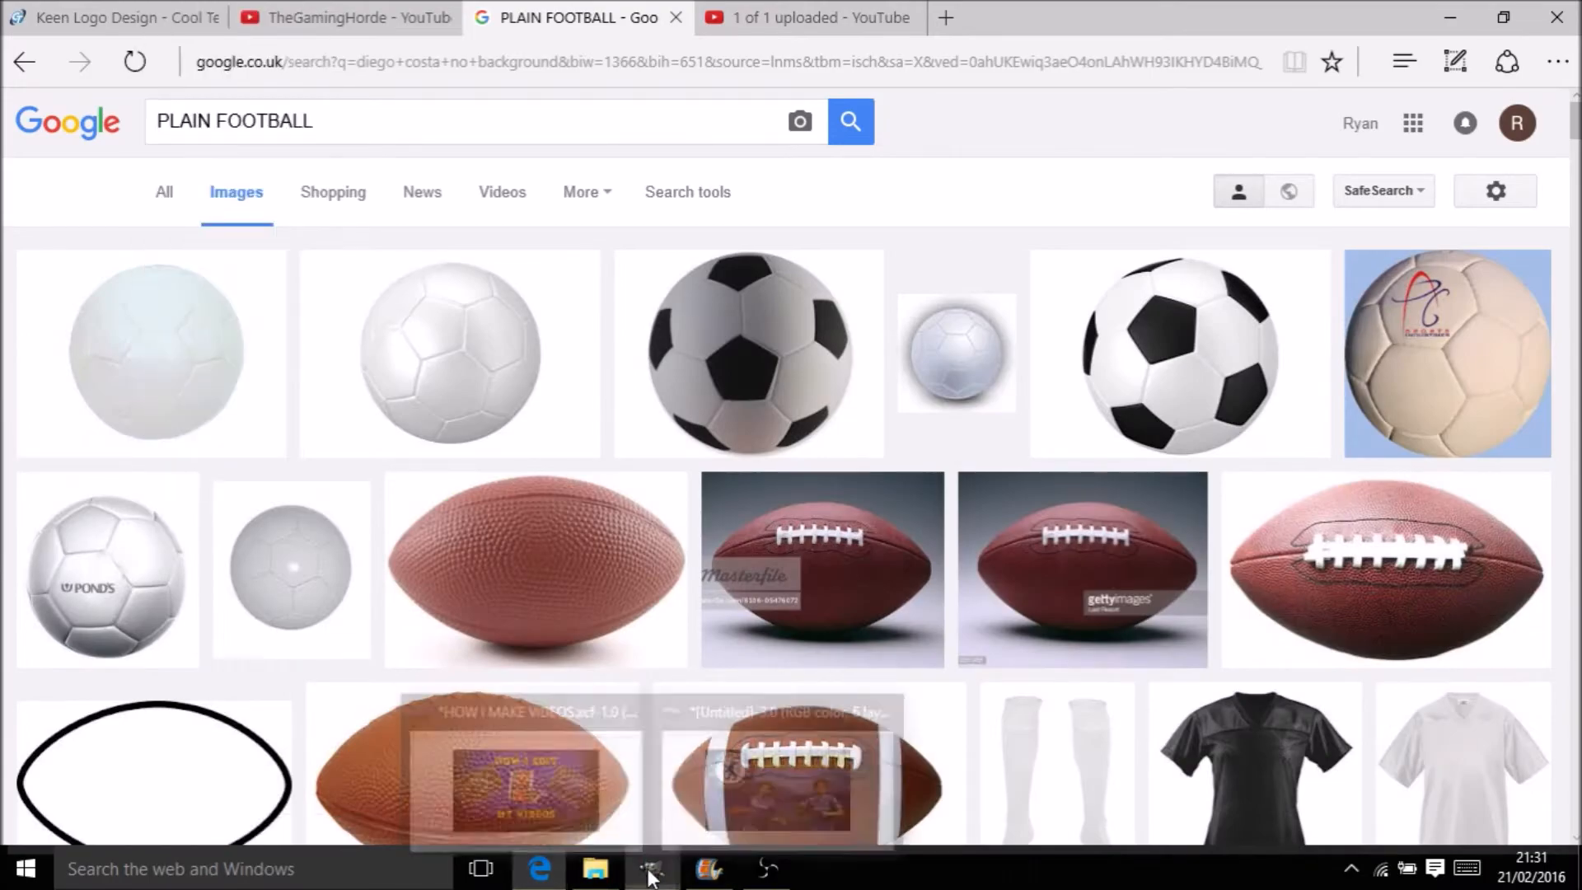
Paste the white football into the thumbnail as a new layer
click(651, 868)
key(ctrl+v)
click(139, 201)
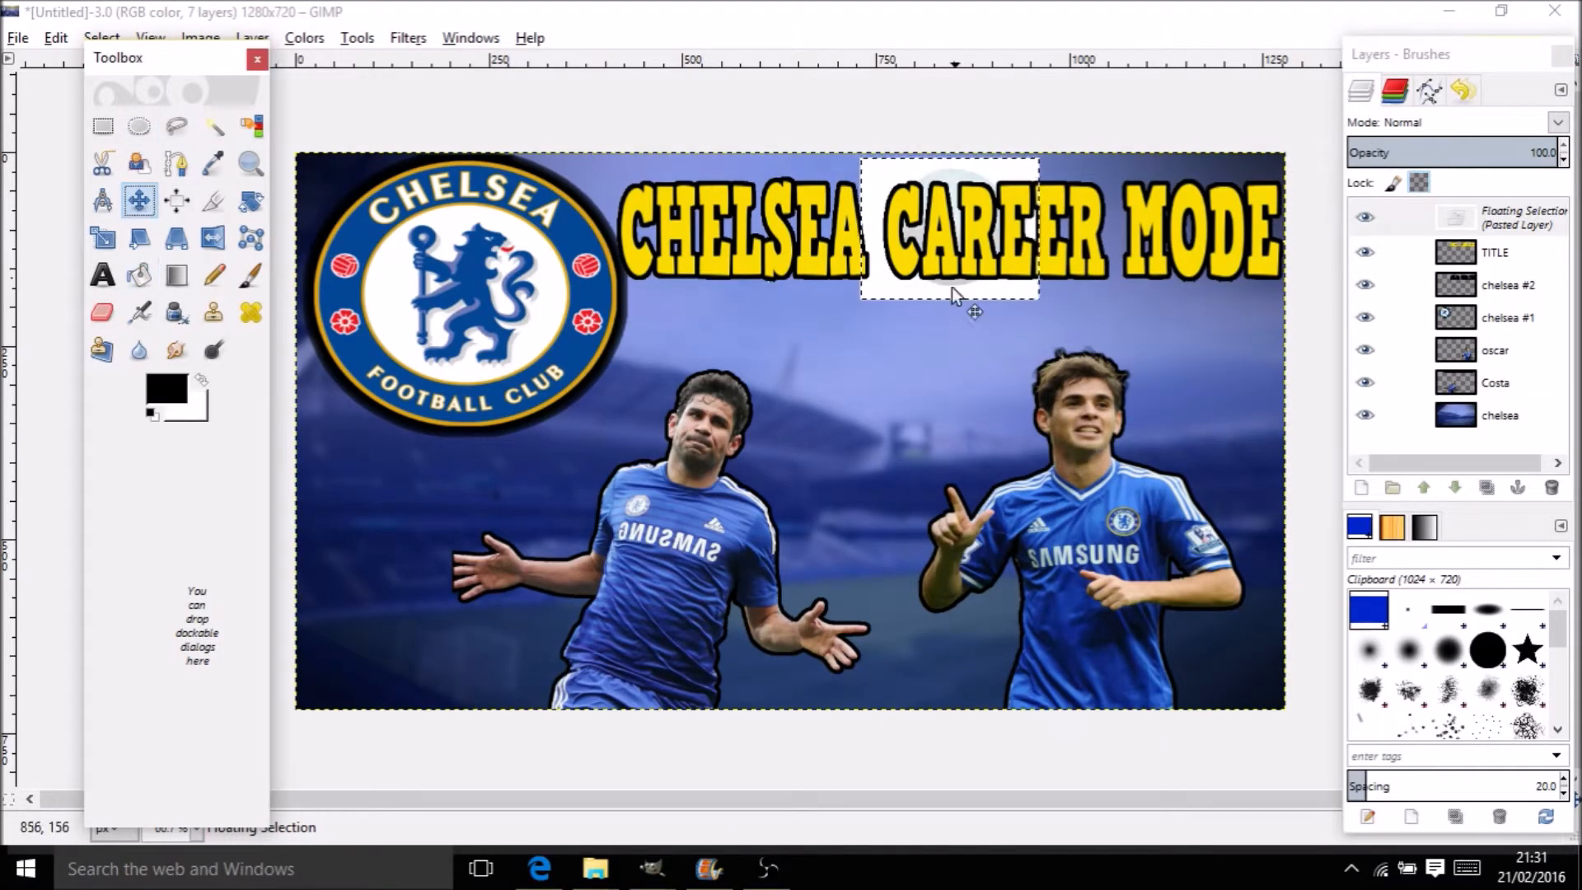
key(u)
double_click(1521, 216)
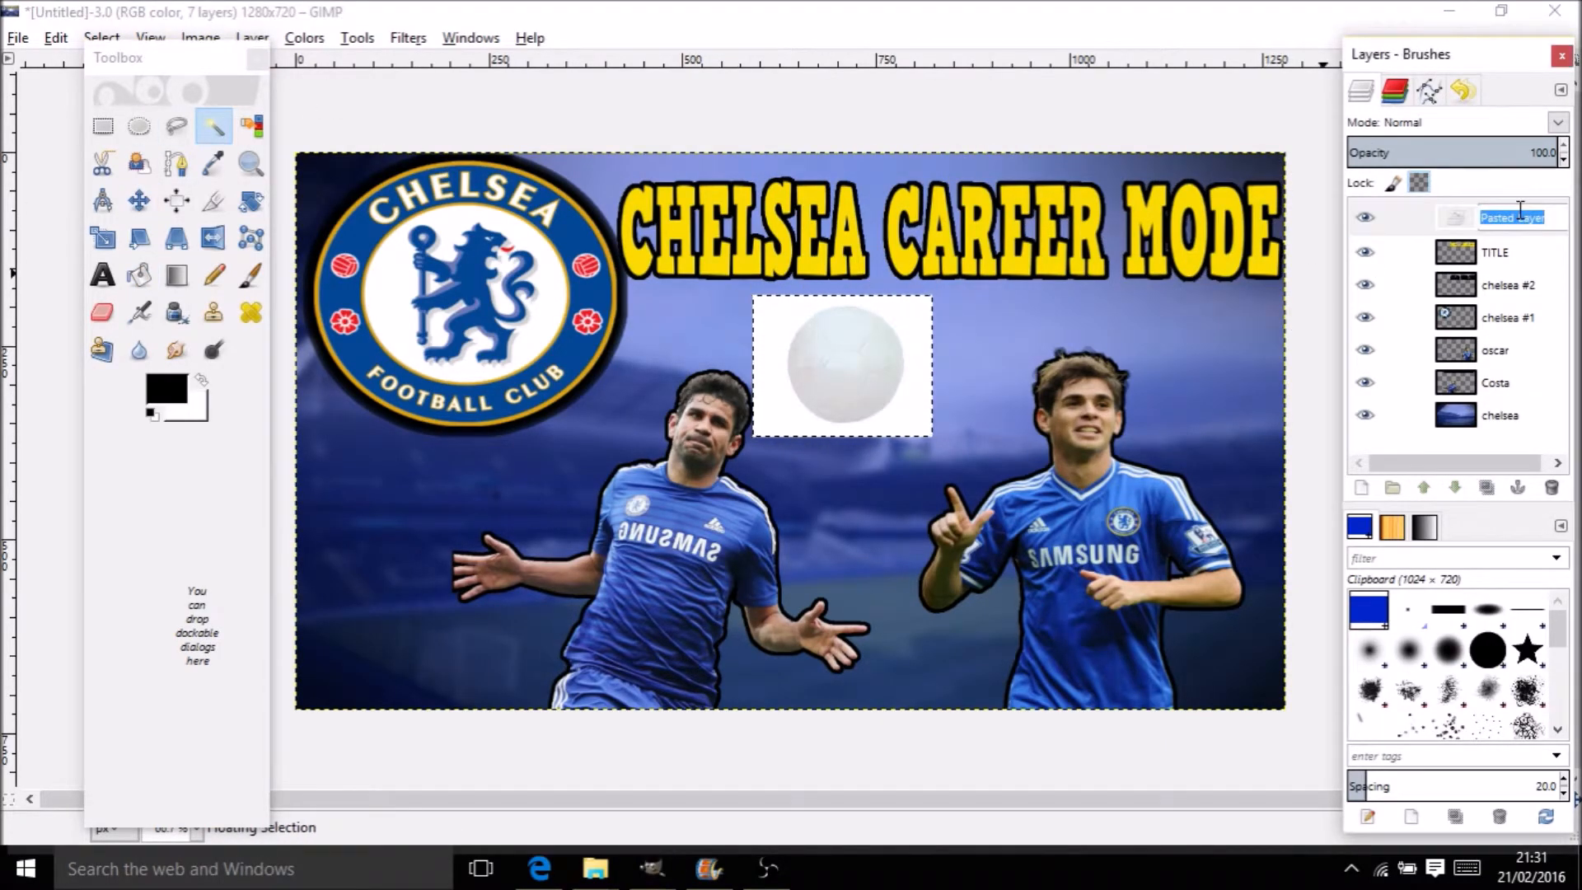
Name the layer Football, remove its white background, and move it lower-left
text(Football)
key(Return)
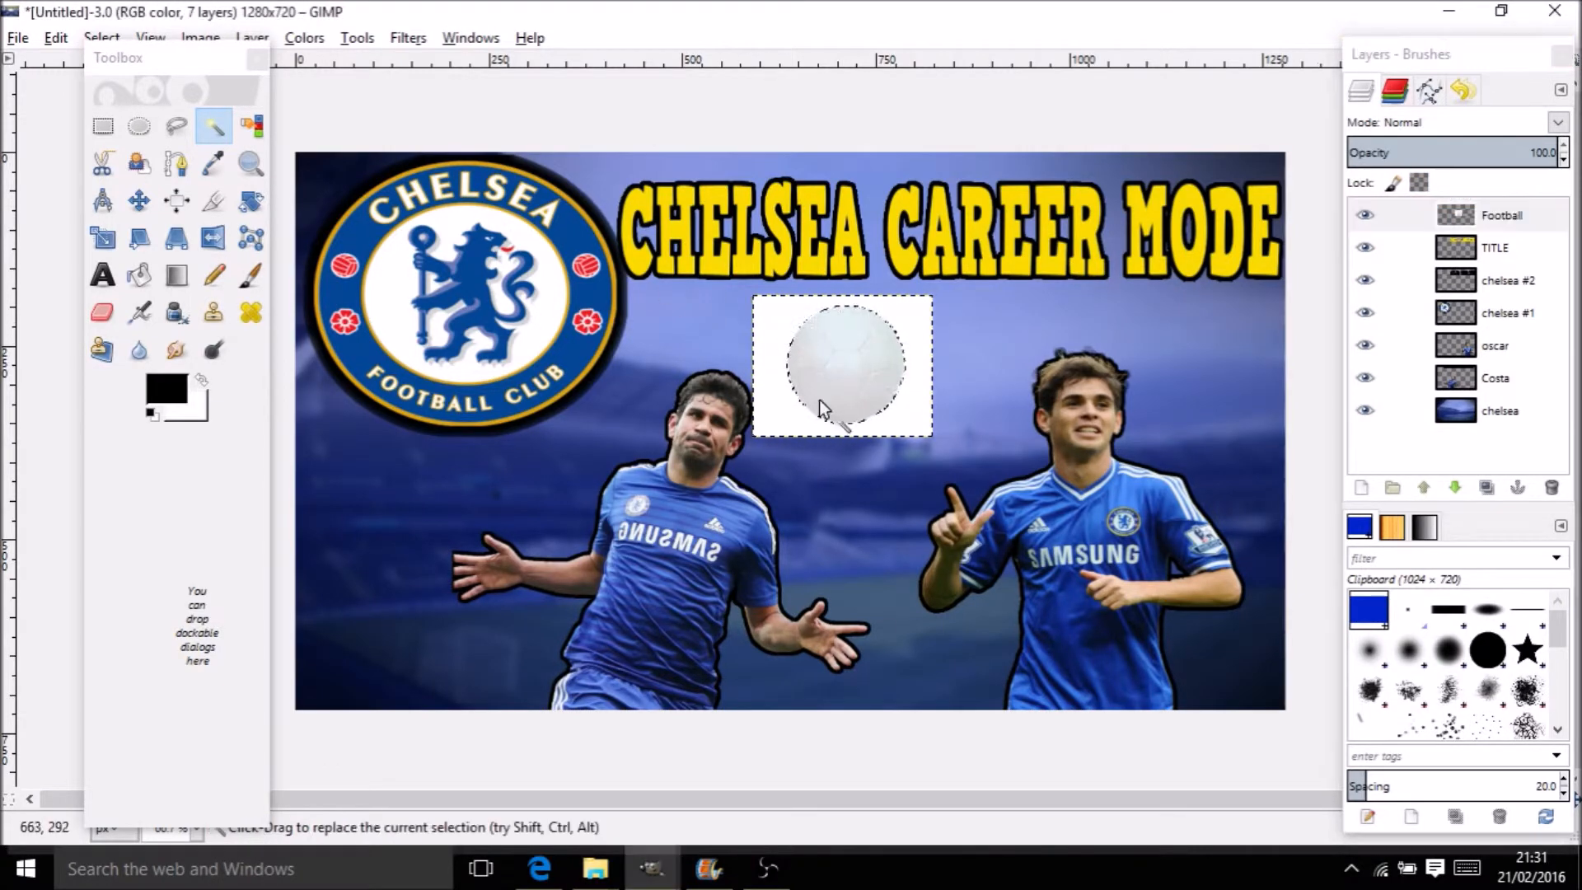
click(780, 336)
key(Delete)
click(176, 201)
click(139, 201)
mouse_move(816, 359)
mouse_down()
mouse_move(446, 452)
mouse_move(341, 649)
mouse_move(303, 656)
mouse_move(302, 684)
mouse_move(375, 615)
mouse_move(340, 629)
mouse_move(438, 686)
mouse_up()
Add a large black '1' text at size 88 centred on the football
text(t)
text(1)
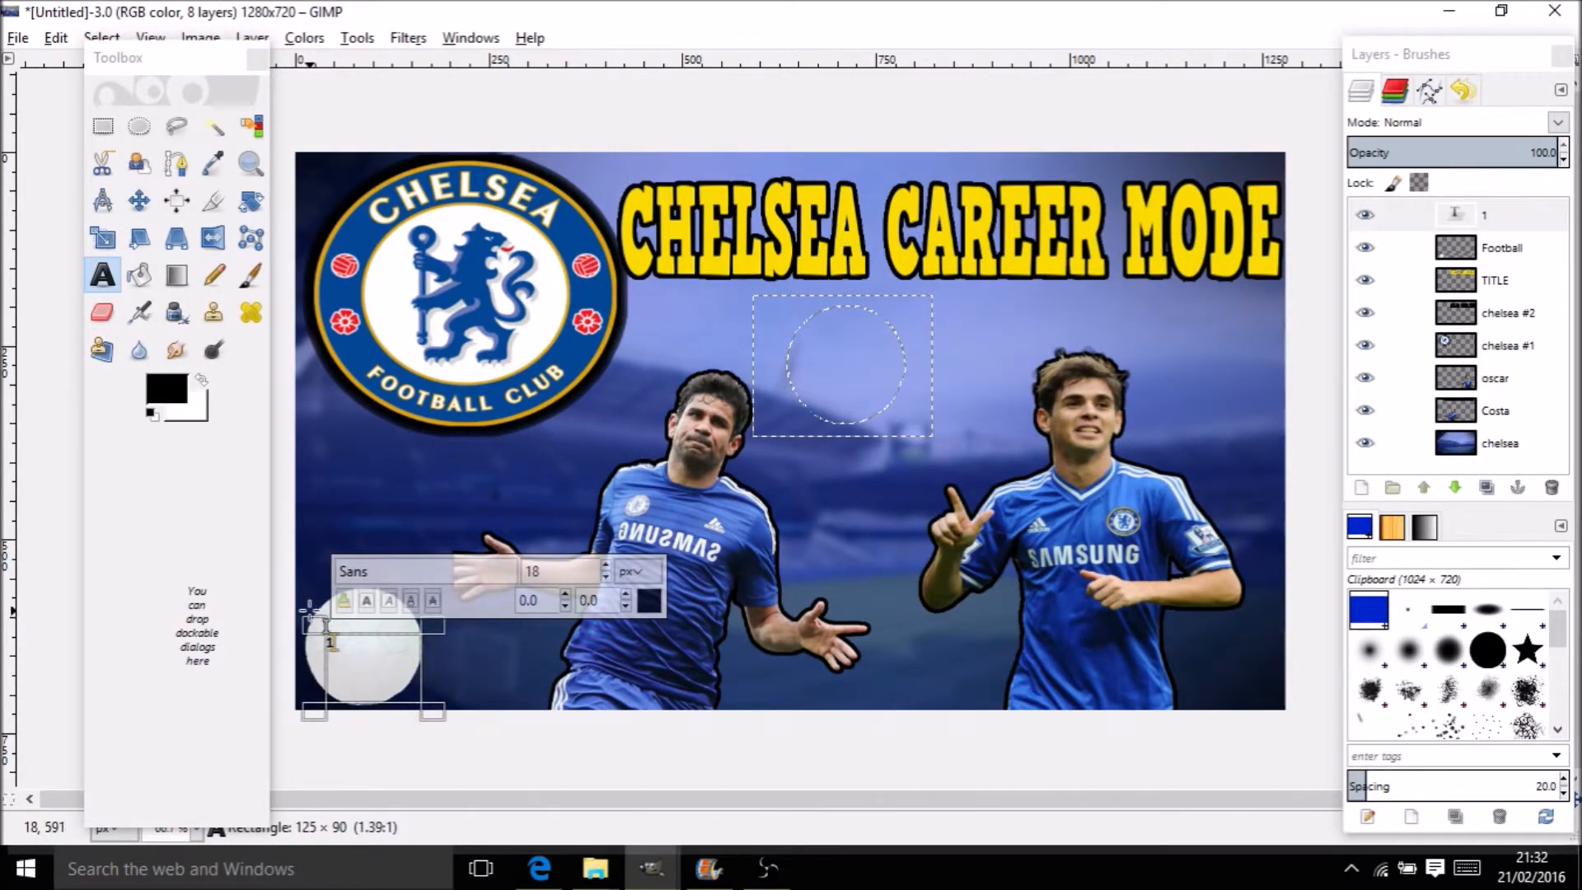
drag(308, 611, 303, 591)
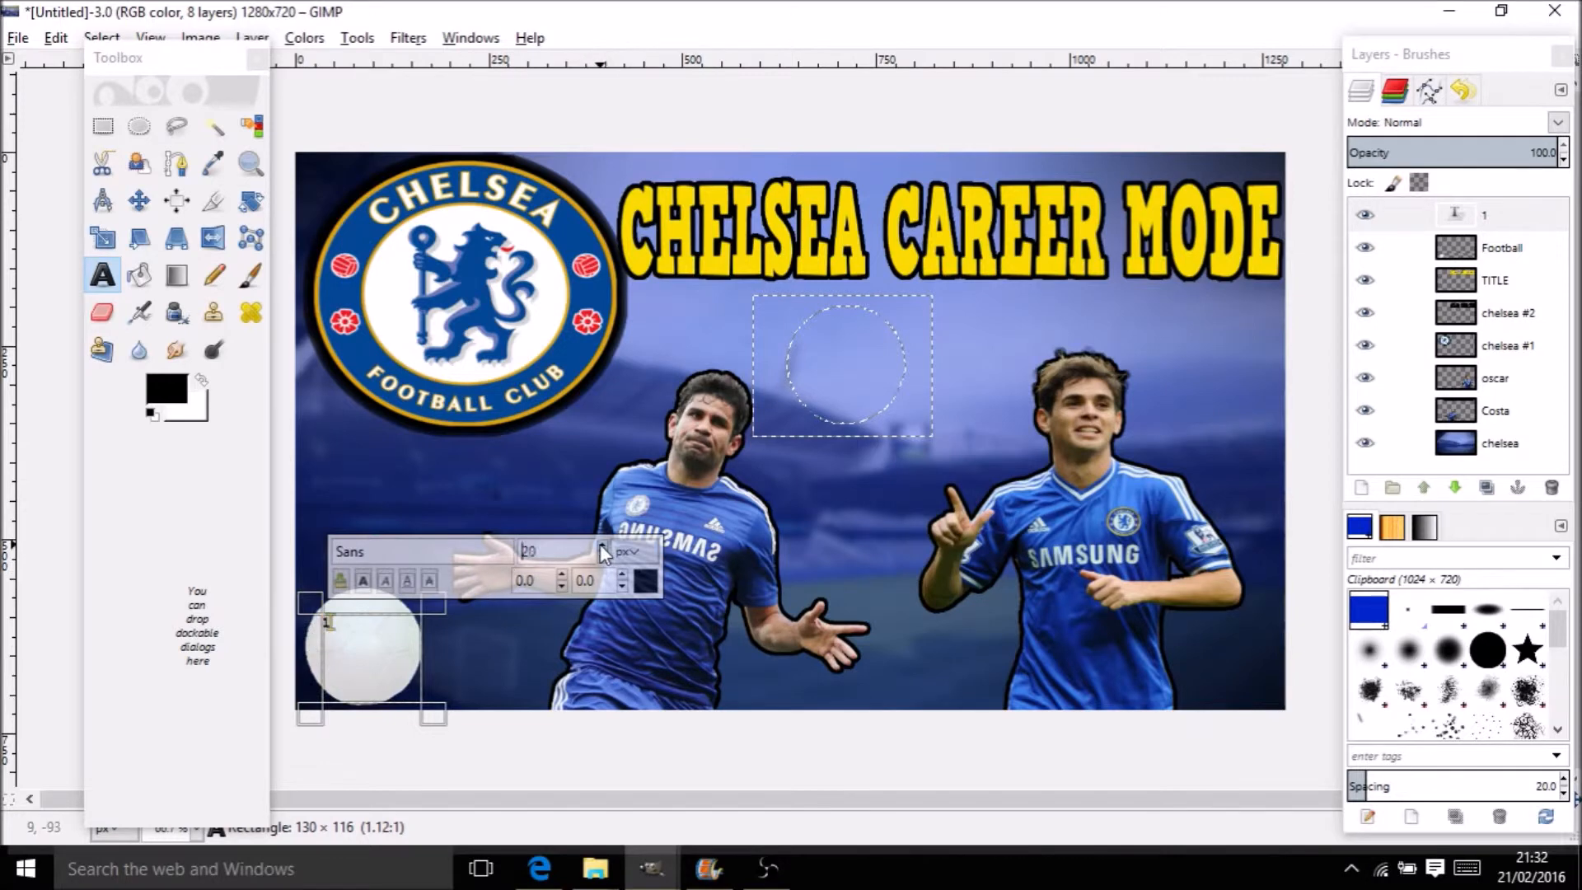
click(604, 541)
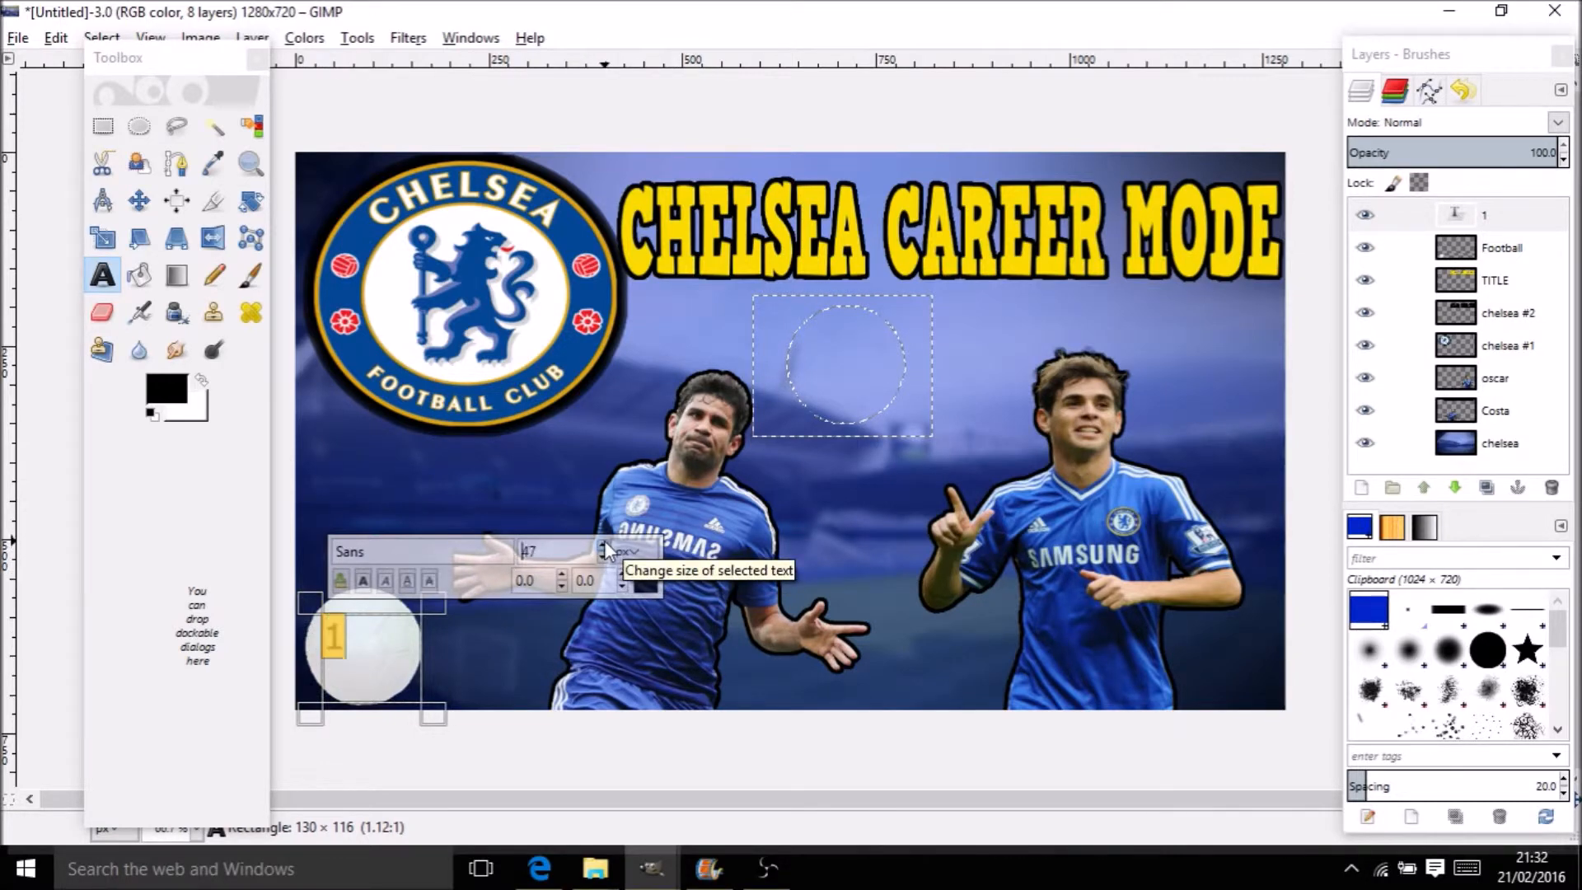
key(m)
drag(344, 667, 363, 648)
Delete the TITLE and chelsea #2 layers
right_click(1492, 281)
click(1438, 195)
right_click(1502, 285)
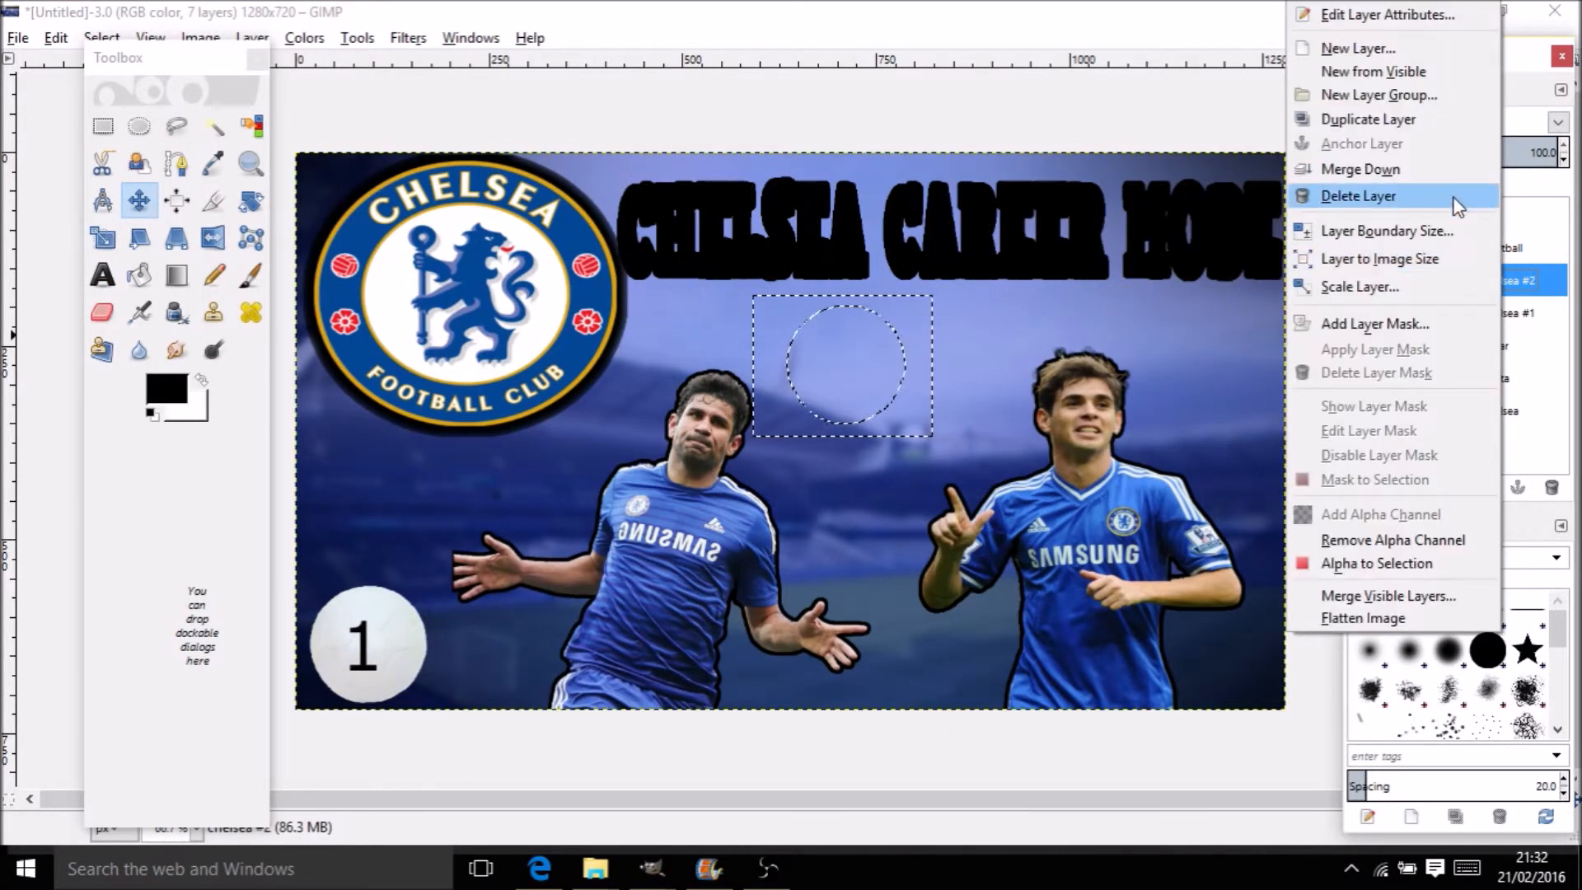
click(1457, 203)
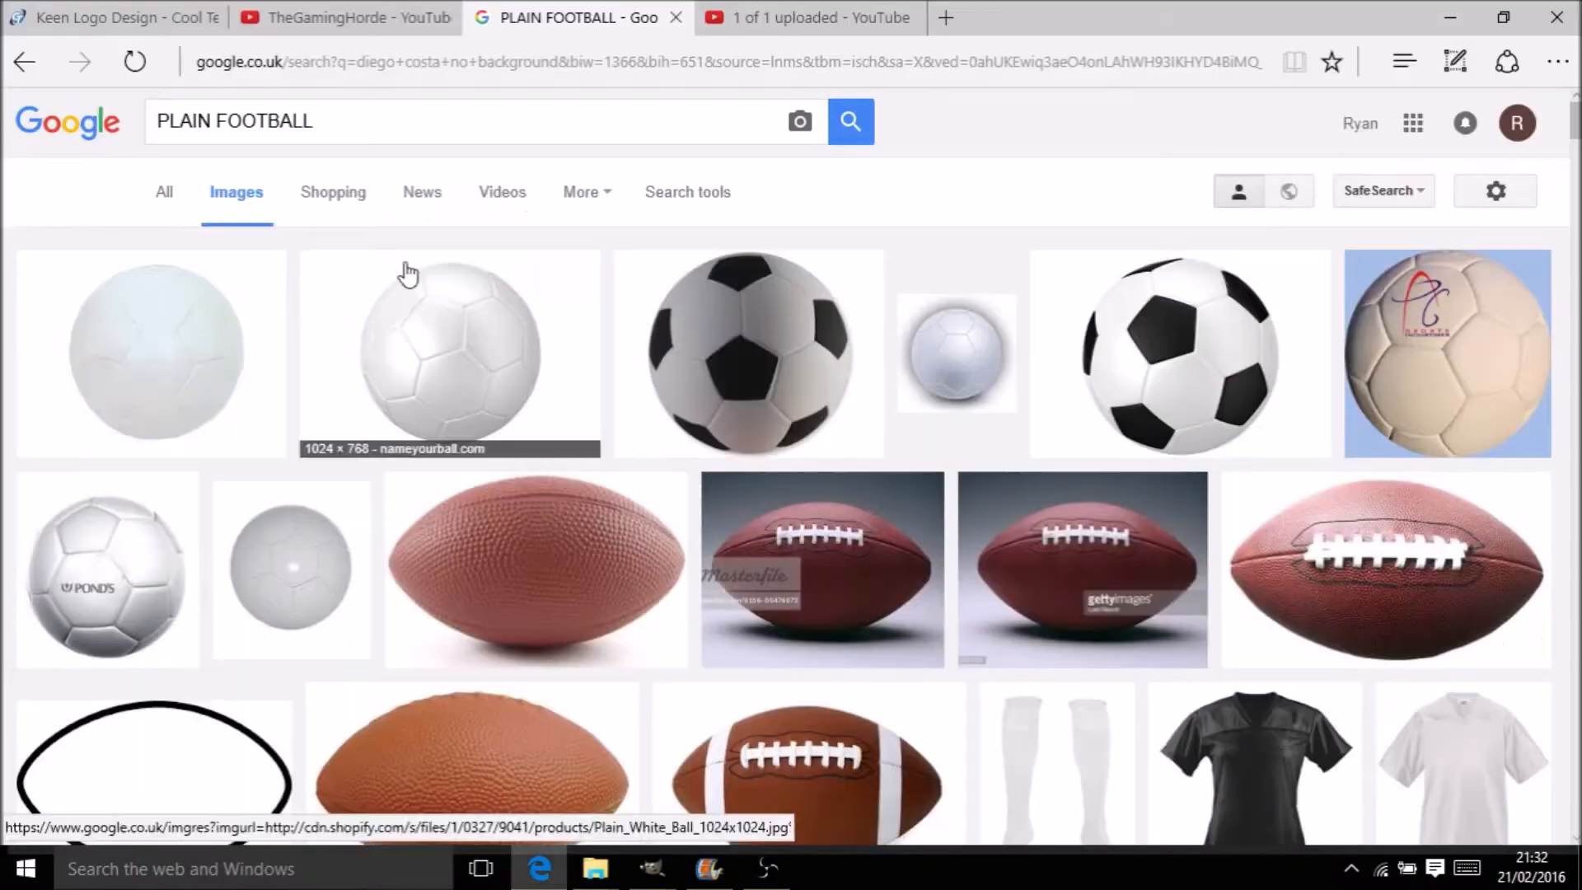
click(188, 13)
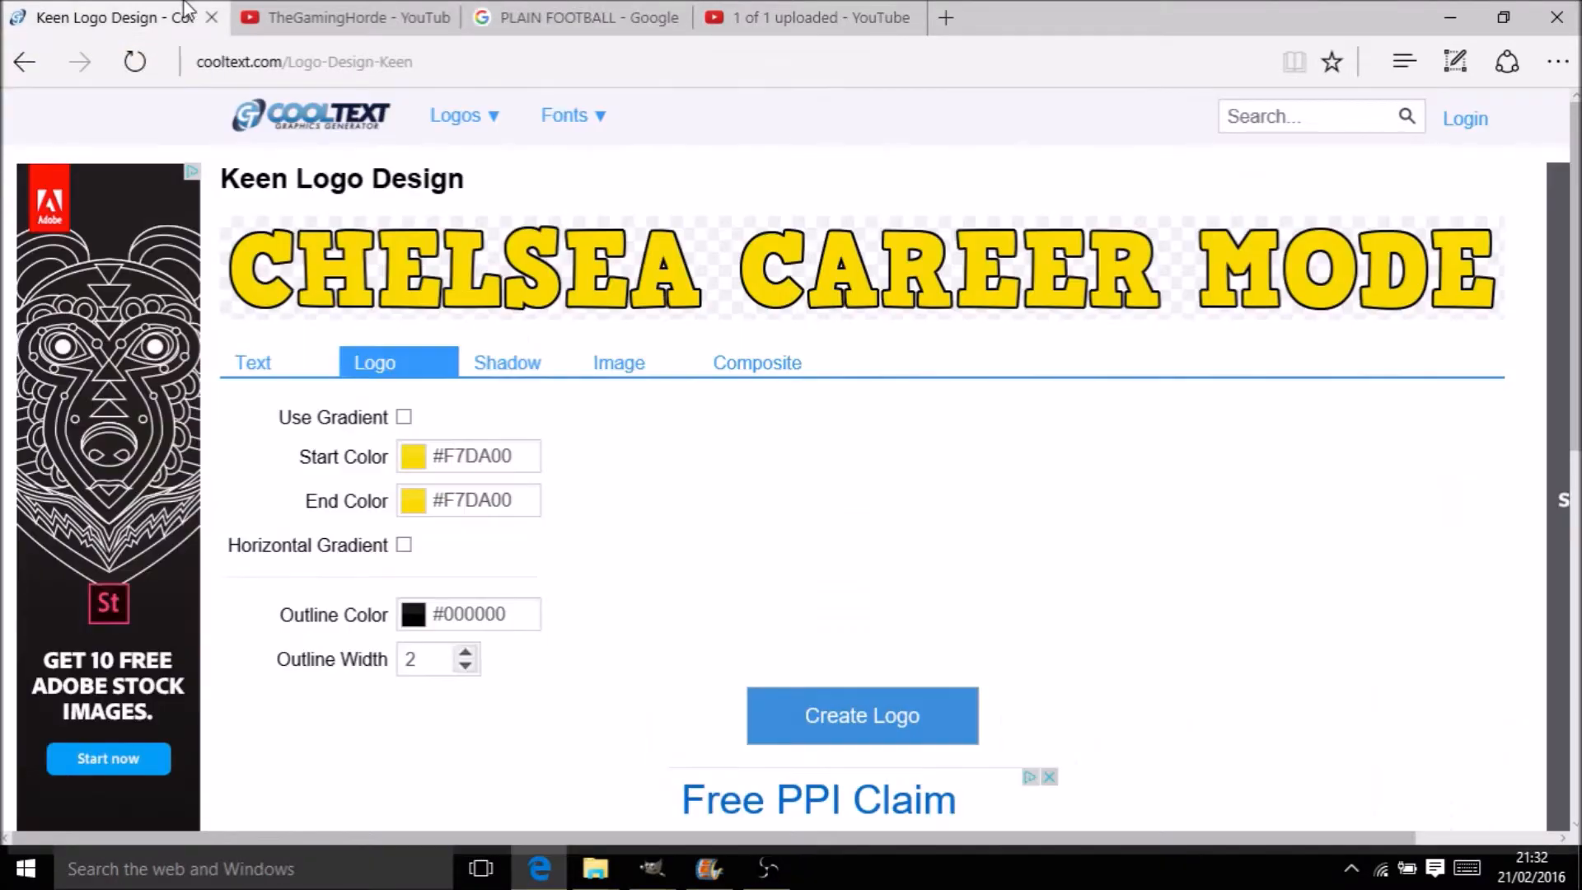
Change the Keen logo text to HOW TO MAKE A FIFA THUMBNAIL at size 80 and copy it
right_click(1023, 273)
click(1082, 424)
click(268, 363)
triple_click(604, 441)
text(h)
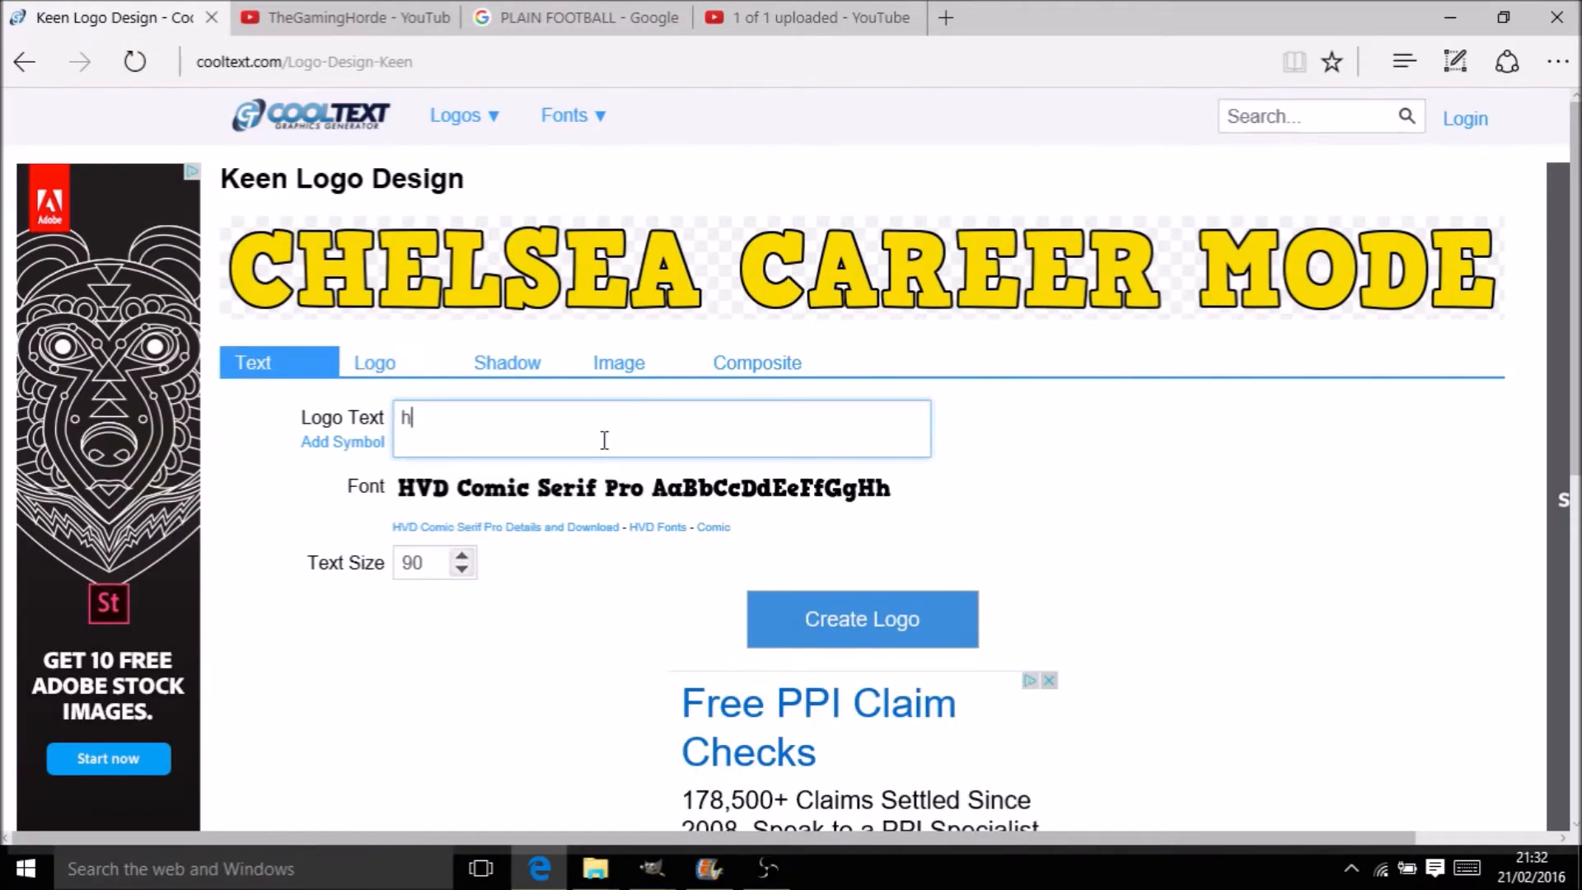
text(OW TO MAKE A FO)
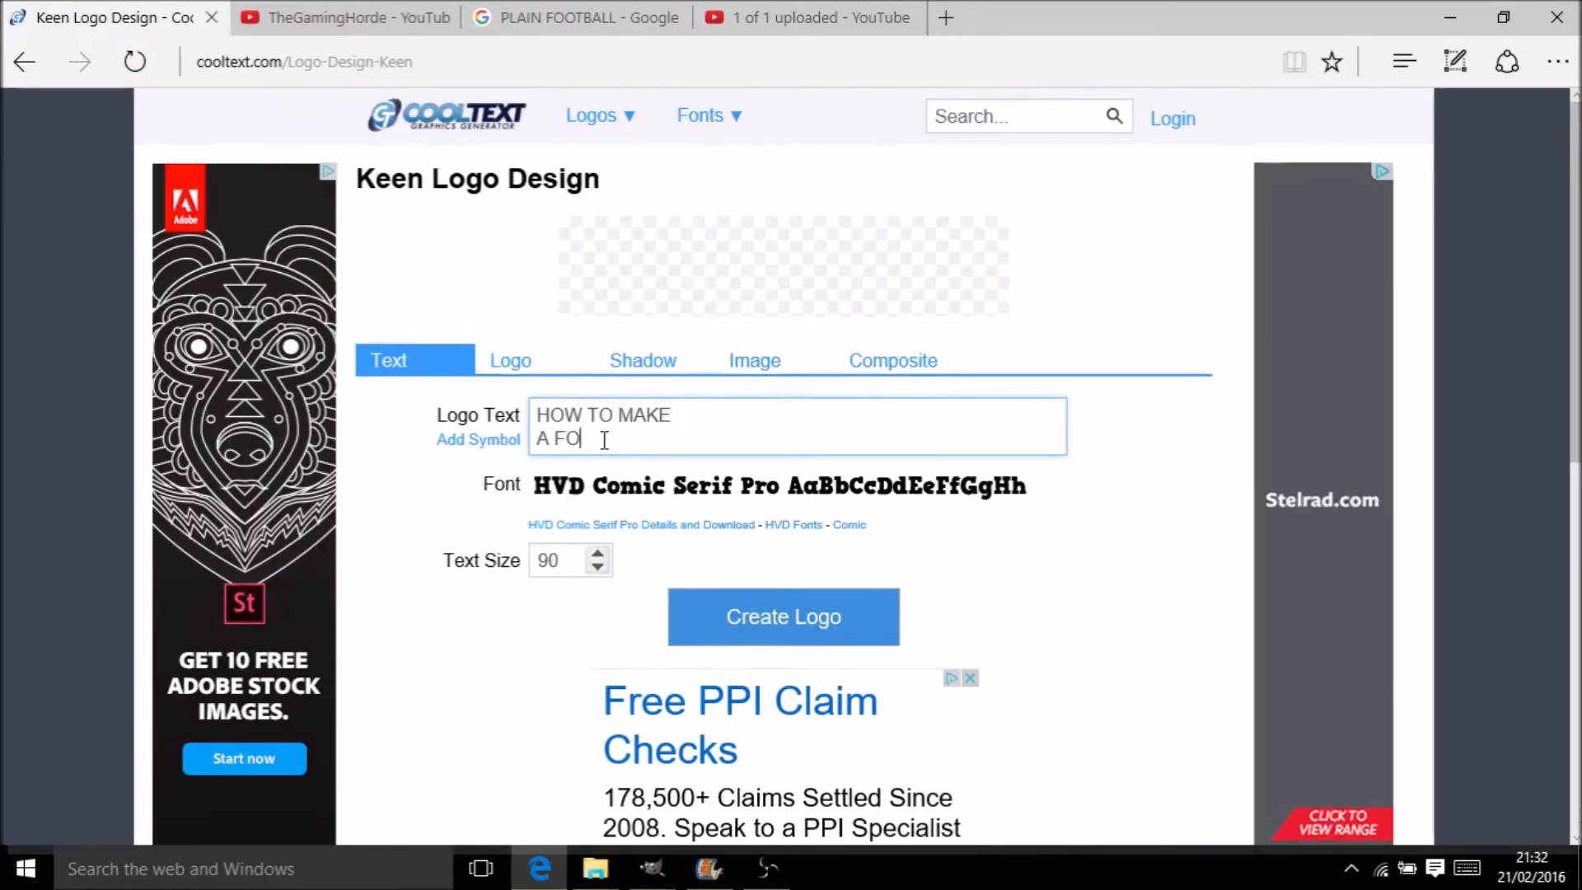
text(OTFA THUMBNAIL)
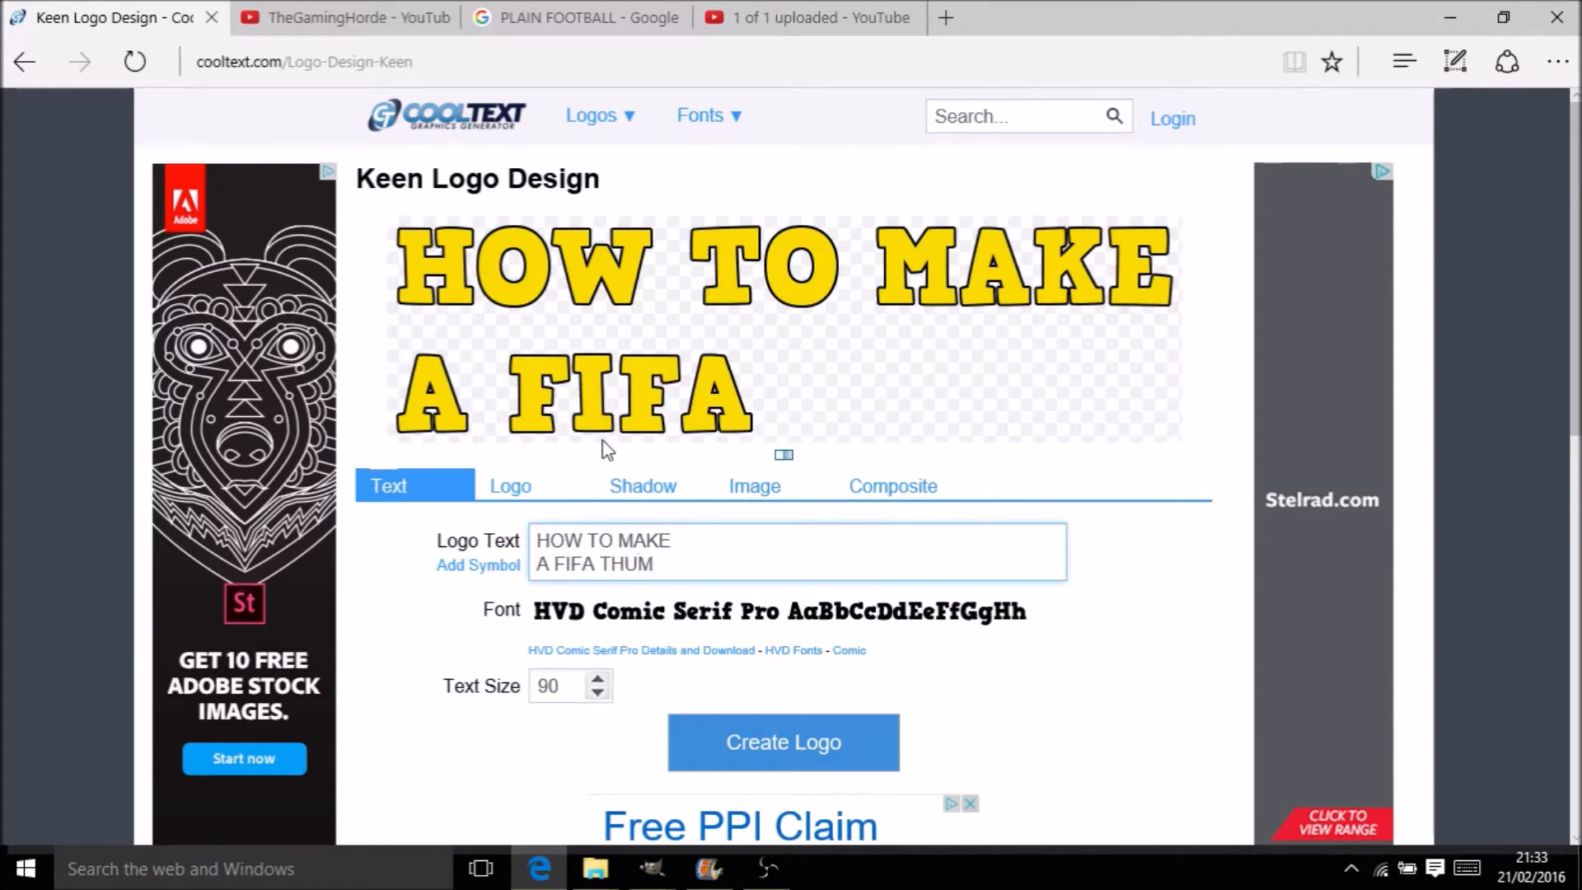
click(598, 693)
click(600, 692)
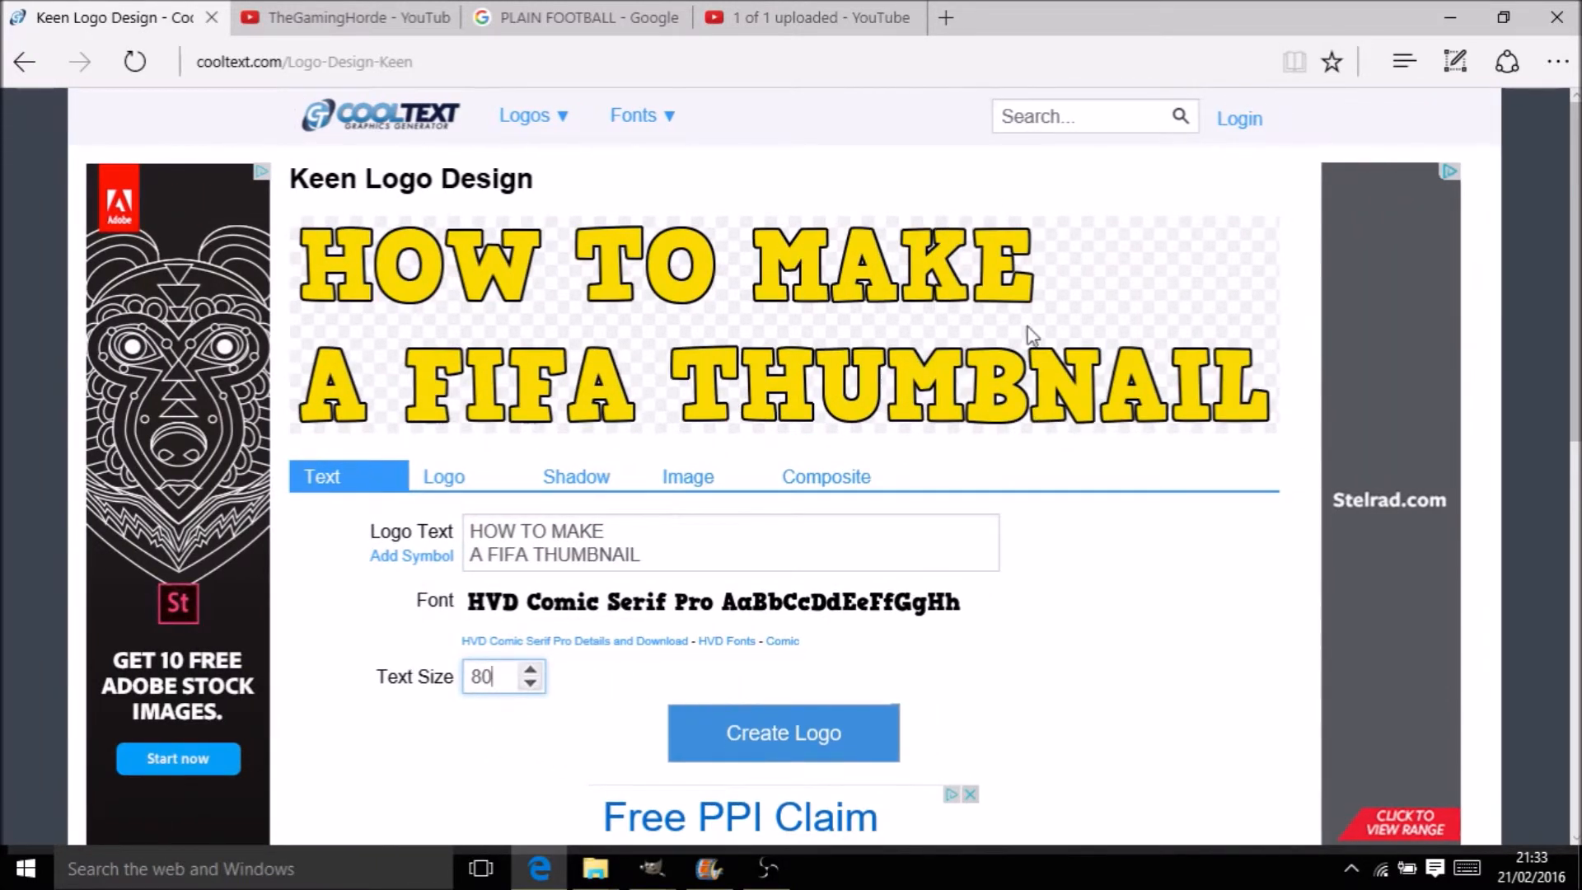
mouse_move(651, 868)
click(725, 766)
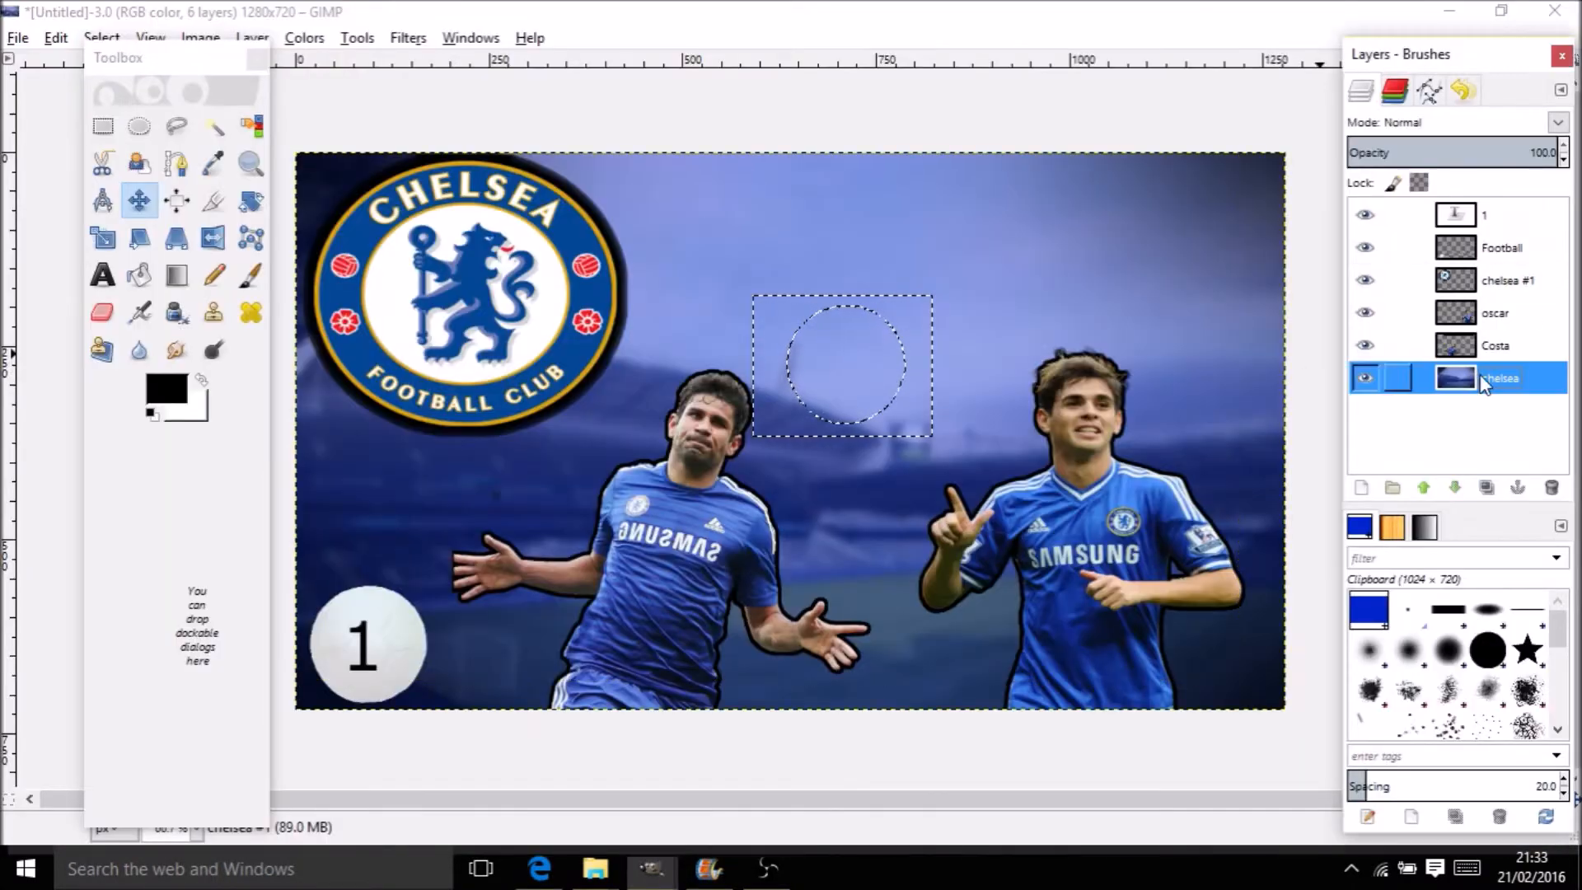
Paste the new title at the top right as layer TITLE and delete its black background
key(ctrl+v)
drag(869, 384, 980, 276)
double_click(1476, 219)
text(TITLE)
key(Return)
click(252, 126)
click(1178, 222)
key(Delete)
Add a black outline layer under the yellow letters and merge it into the title
right_click(1517, 215)
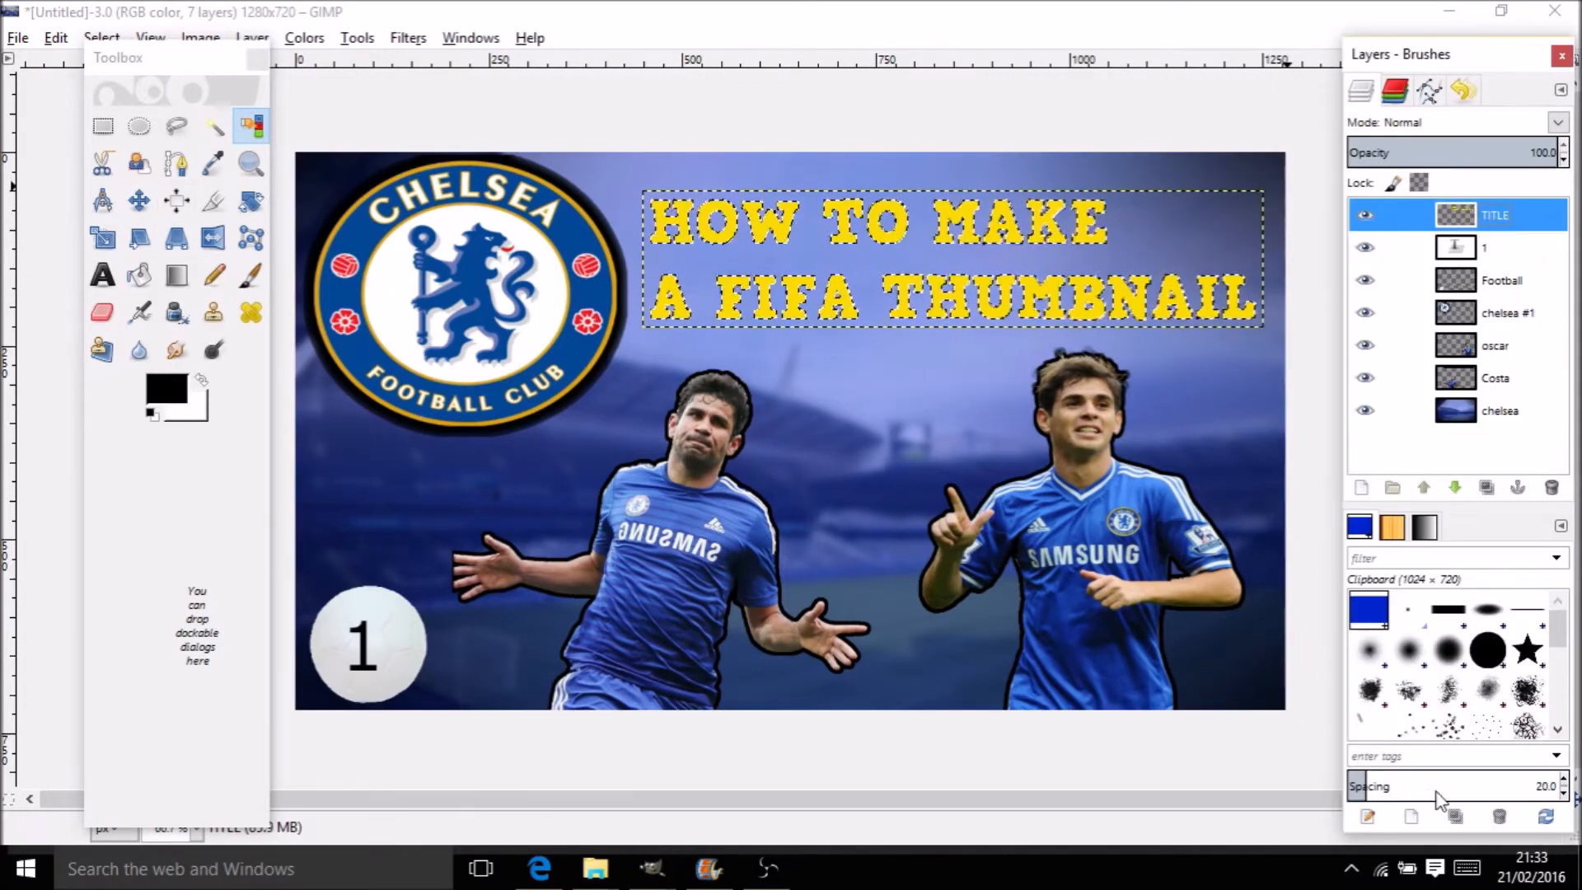
click(910, 284)
click(1361, 488)
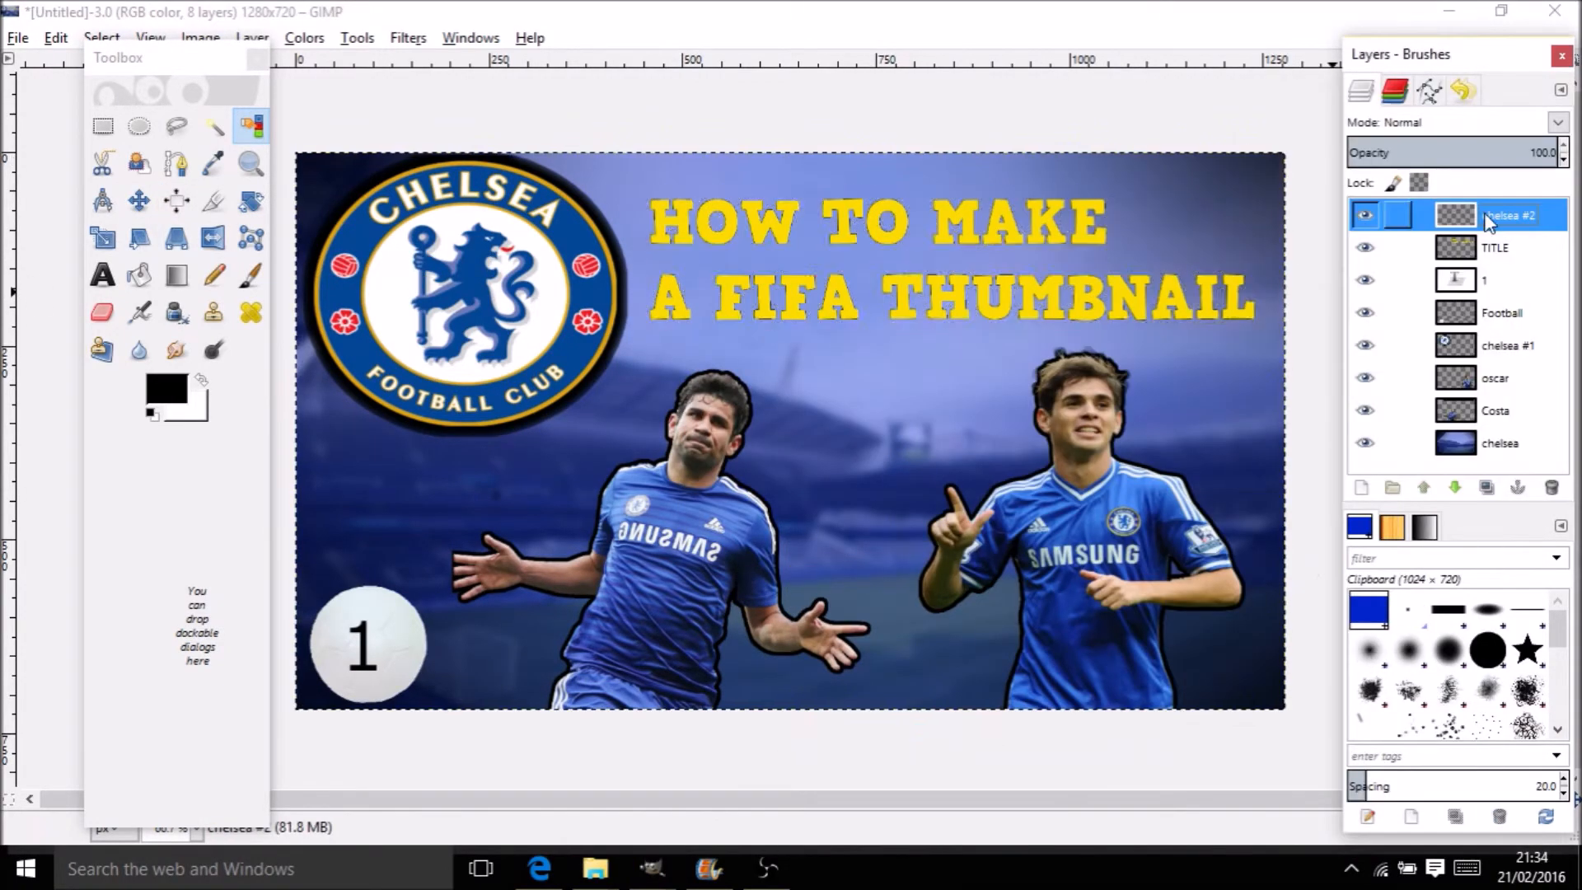
drag(1490, 219, 1490, 257)
click(139, 275)
click(911, 288)
right_click(1493, 216)
click(1467, 386)
click(8, 59)
click(11, 43)
click(11, 41)
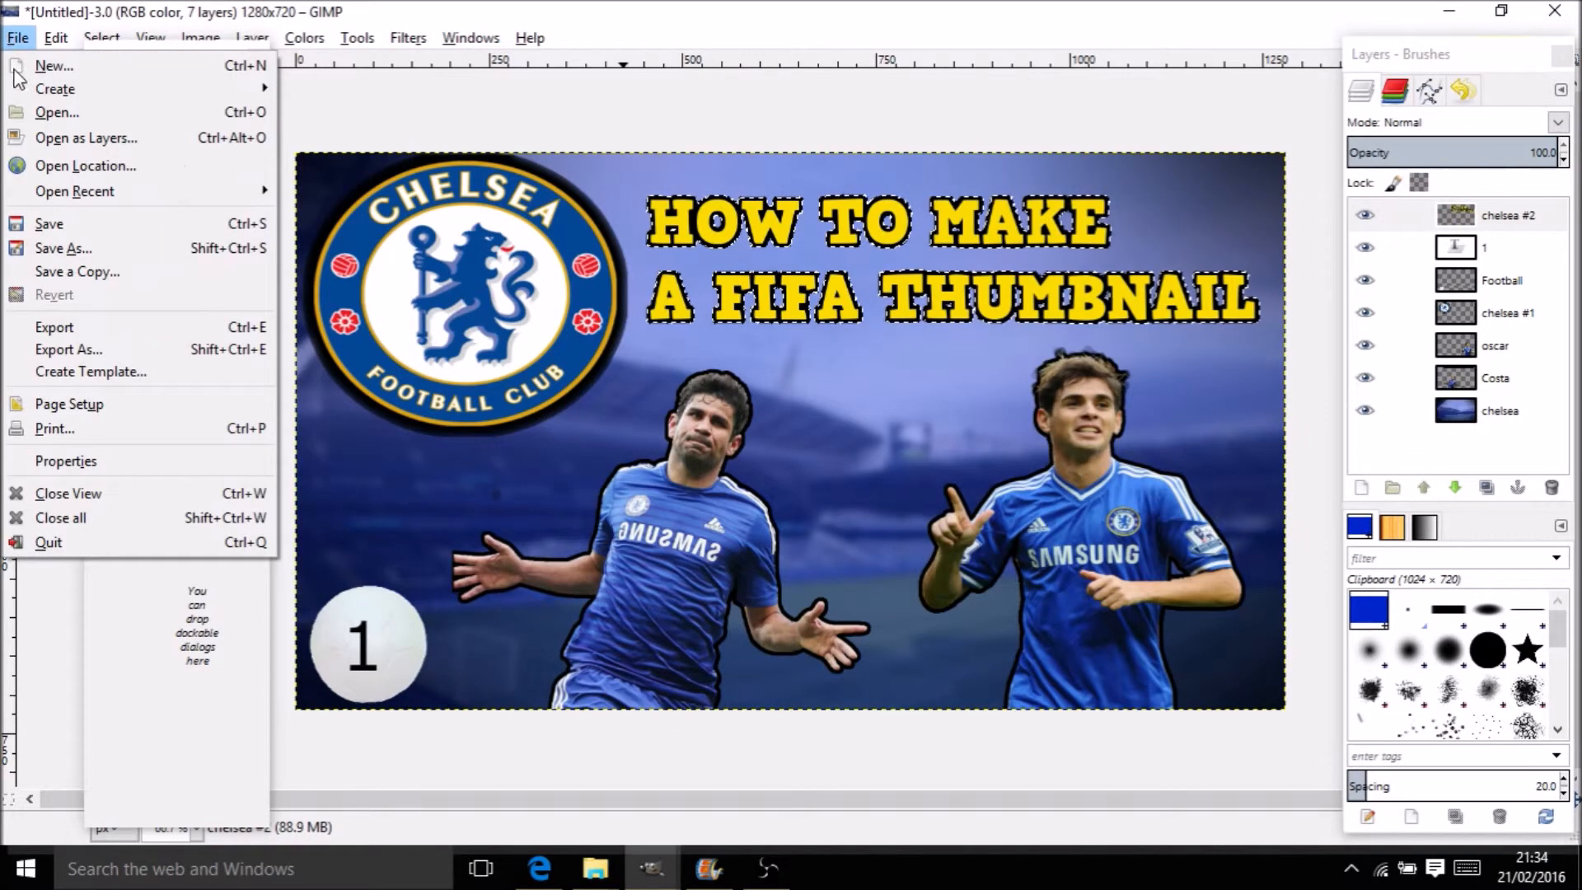
Export the thumbnail as 'how to make fifa thumbanail.jpeg' at quality 100 in the Youtube folder
click(97, 248)
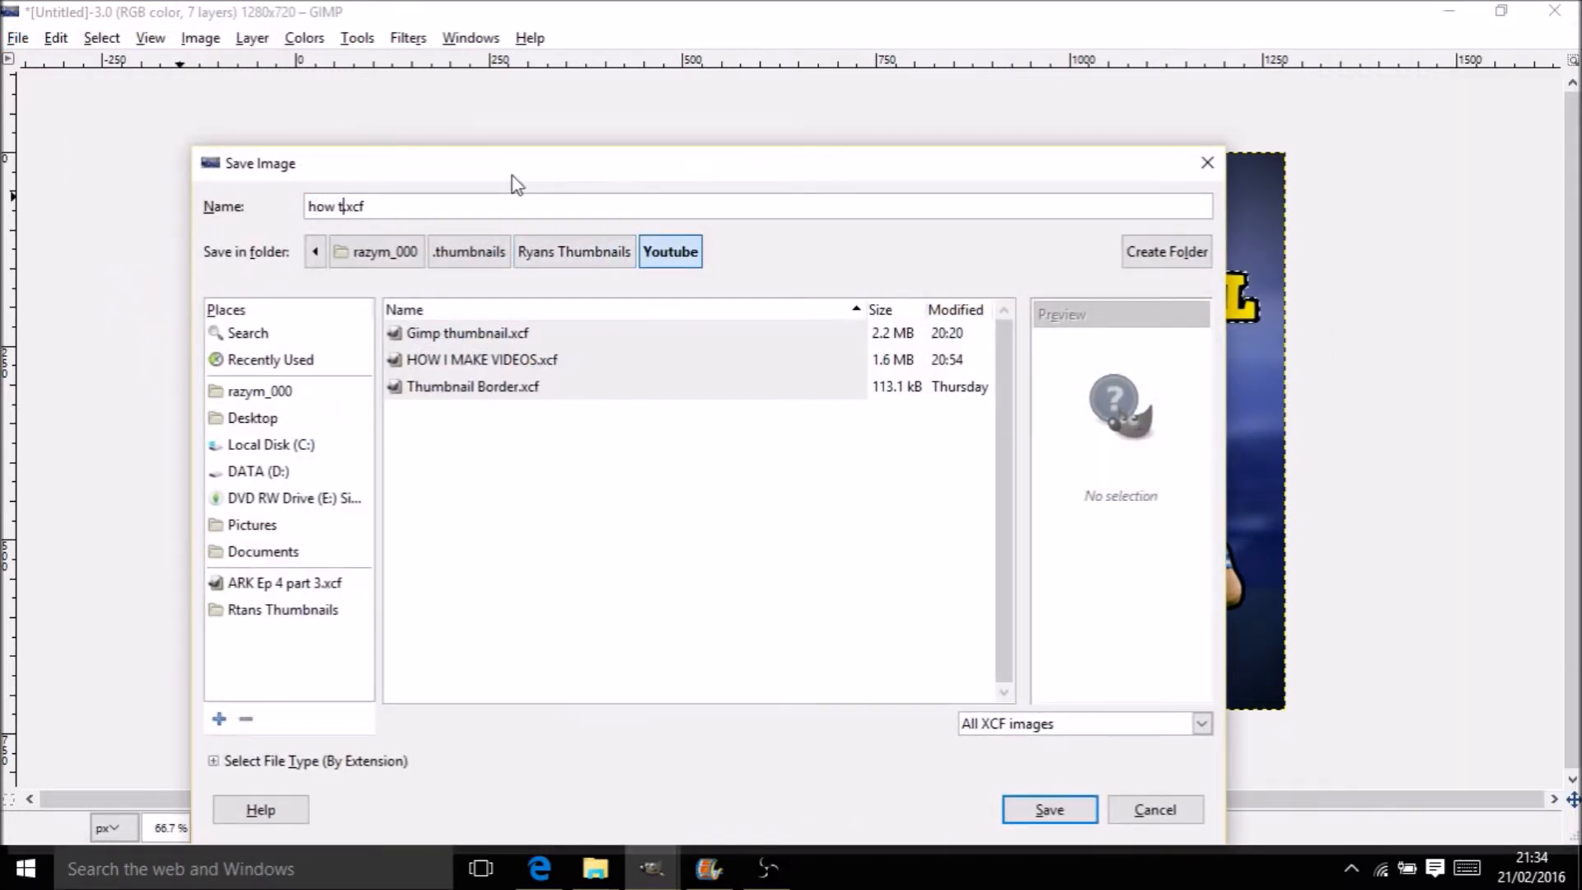
text(make fifa thumbanail)
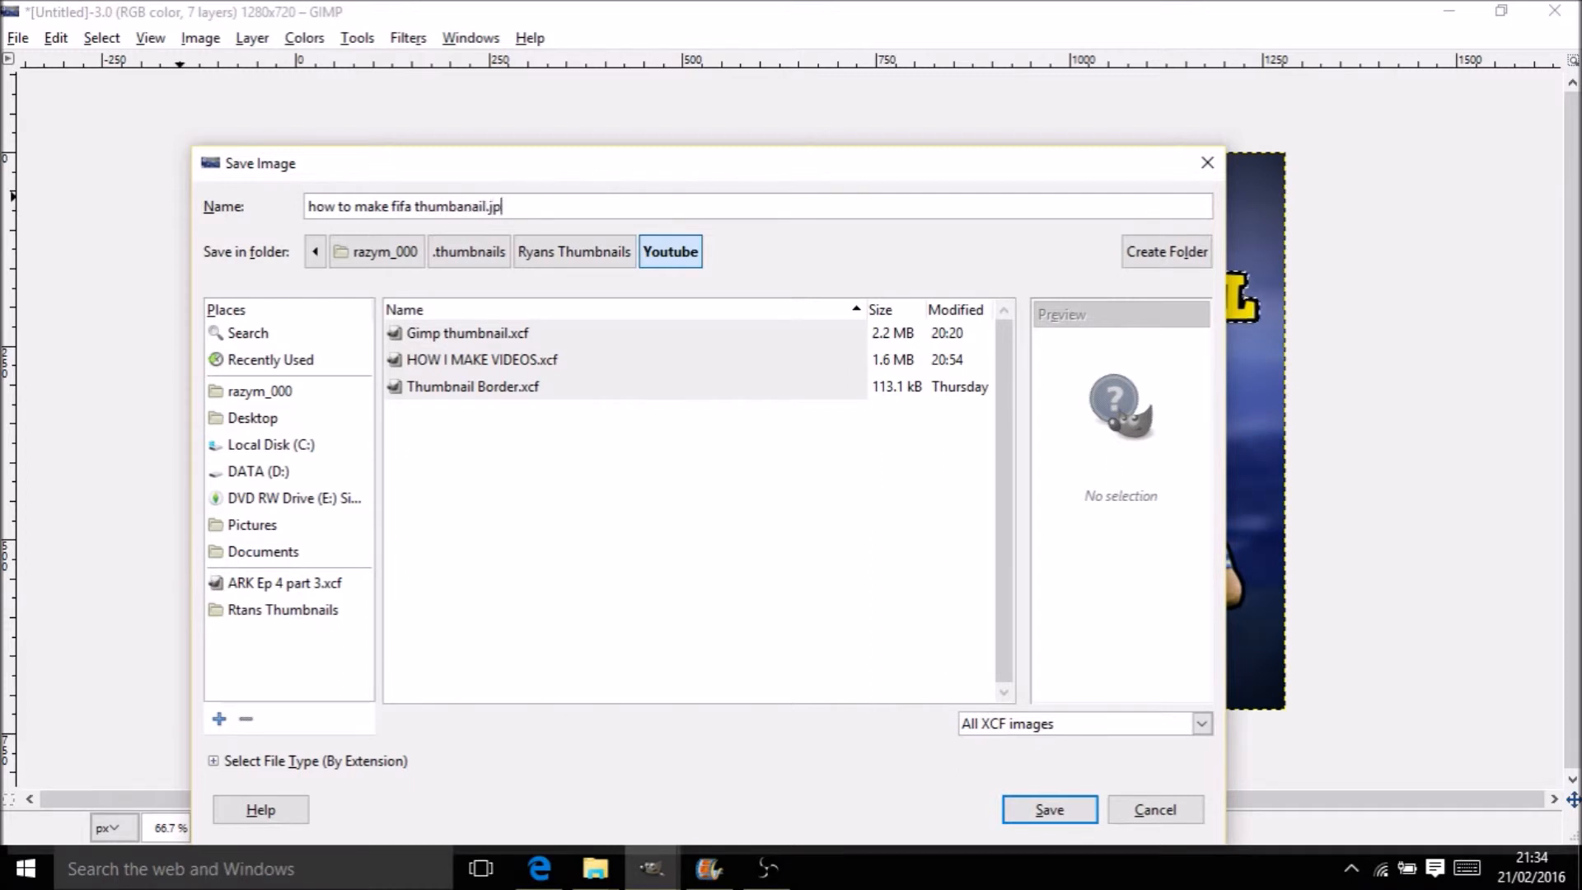
key(Return)
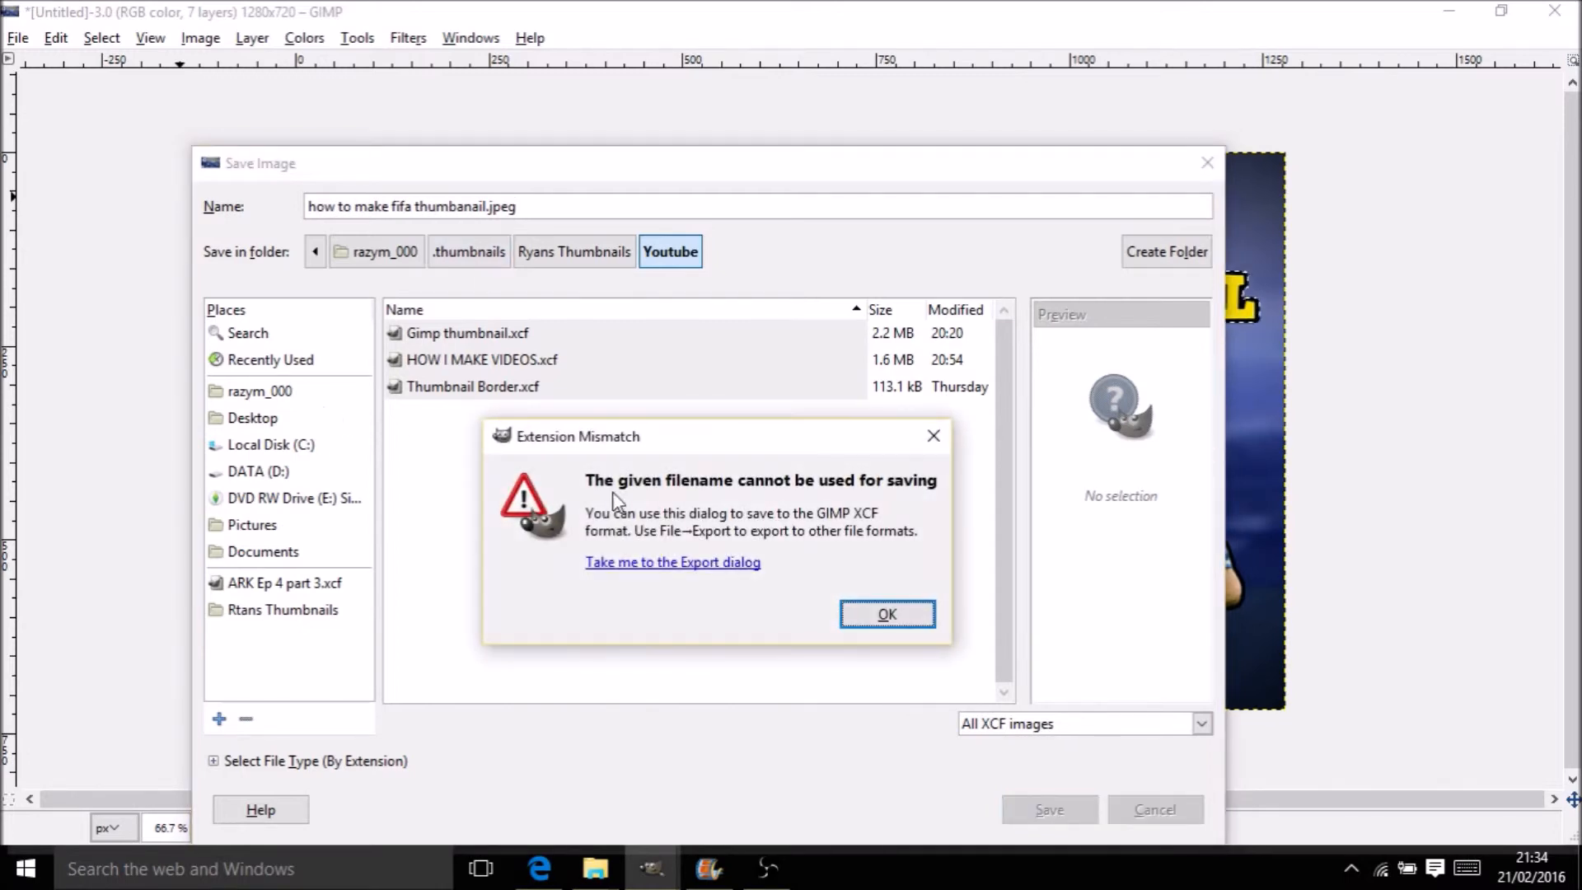
click(642, 562)
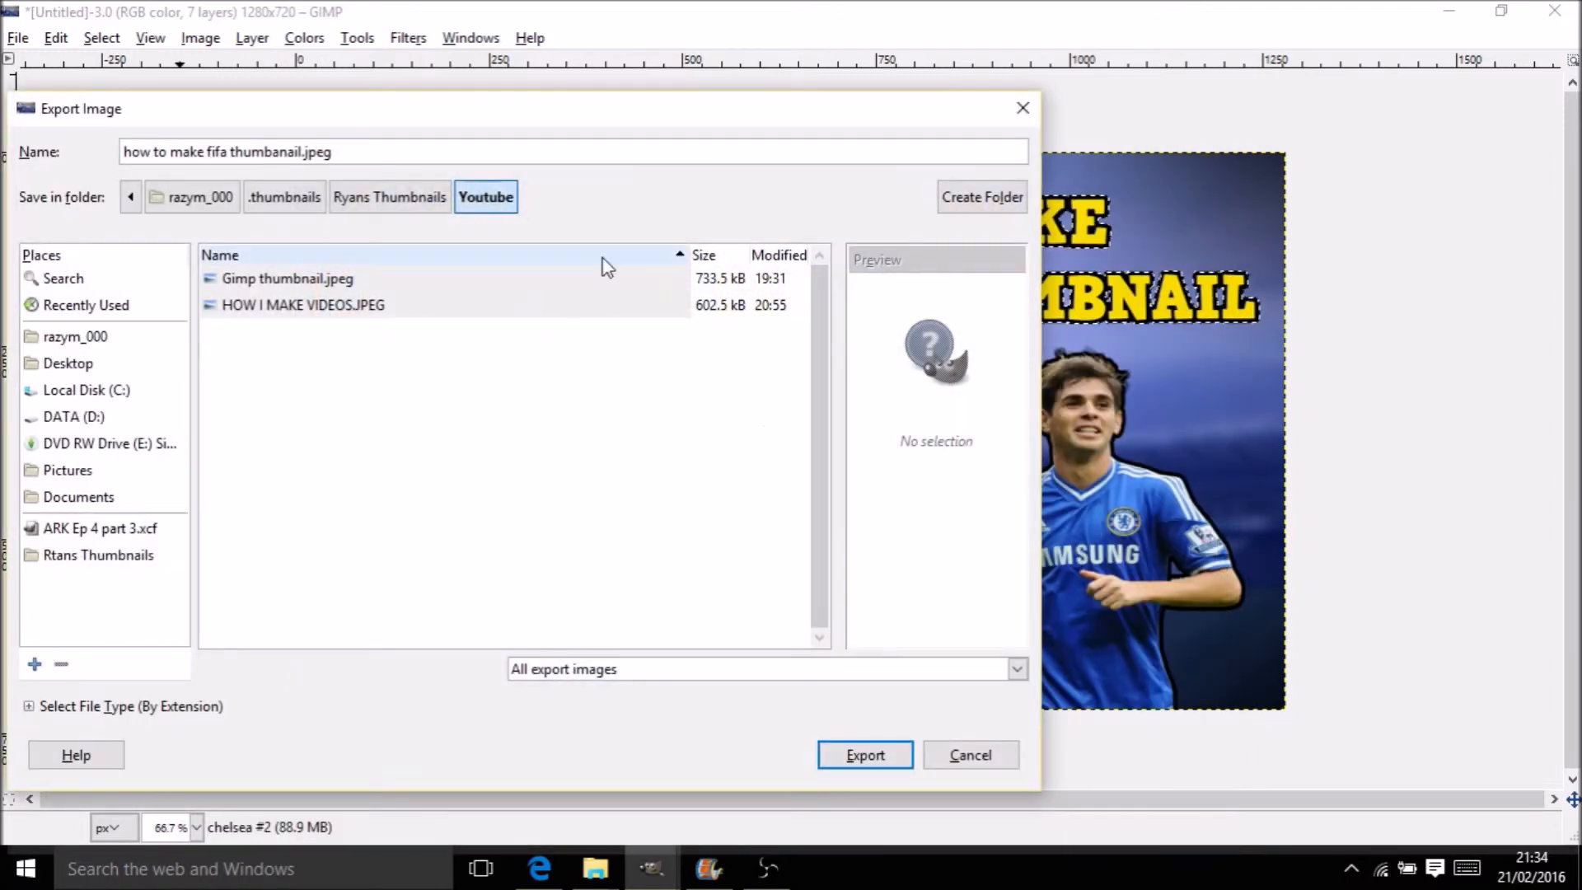
click(880, 753)
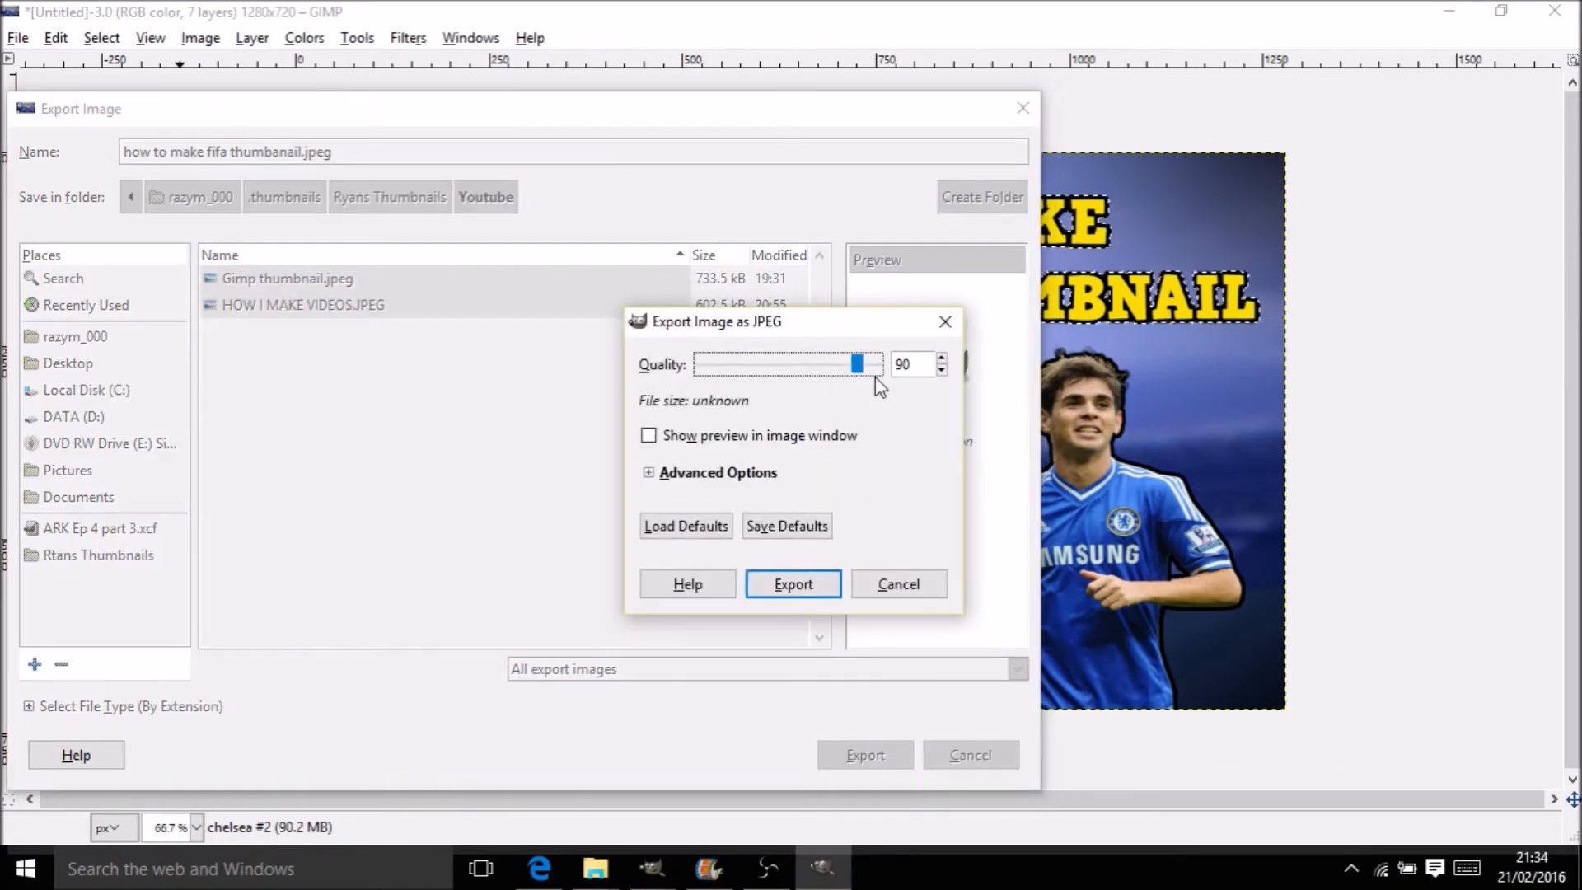
click(877, 364)
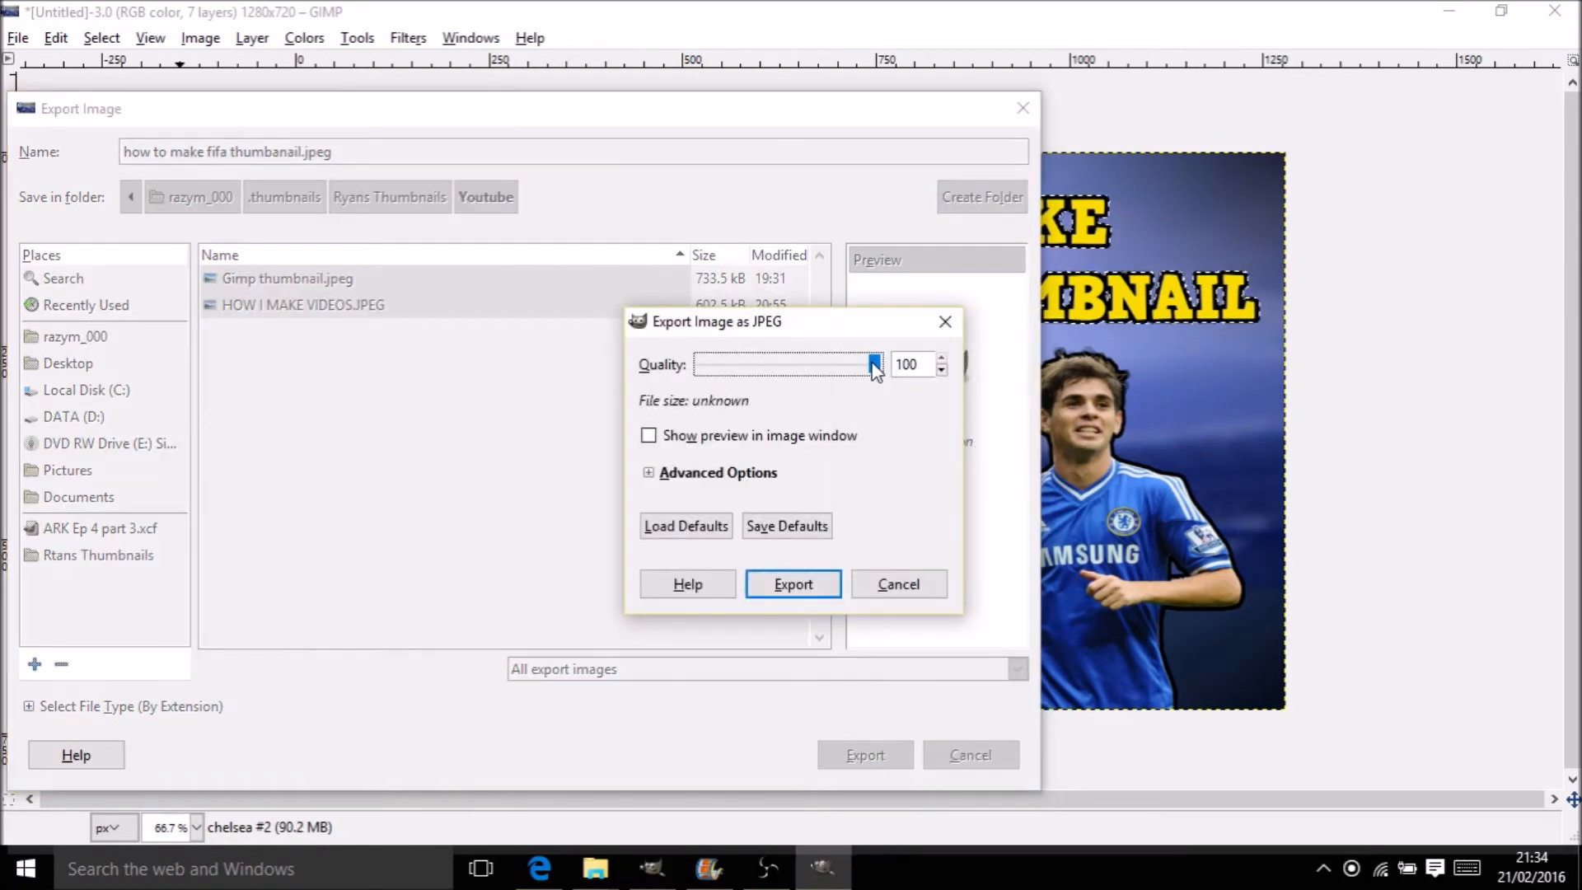
click(792, 584)
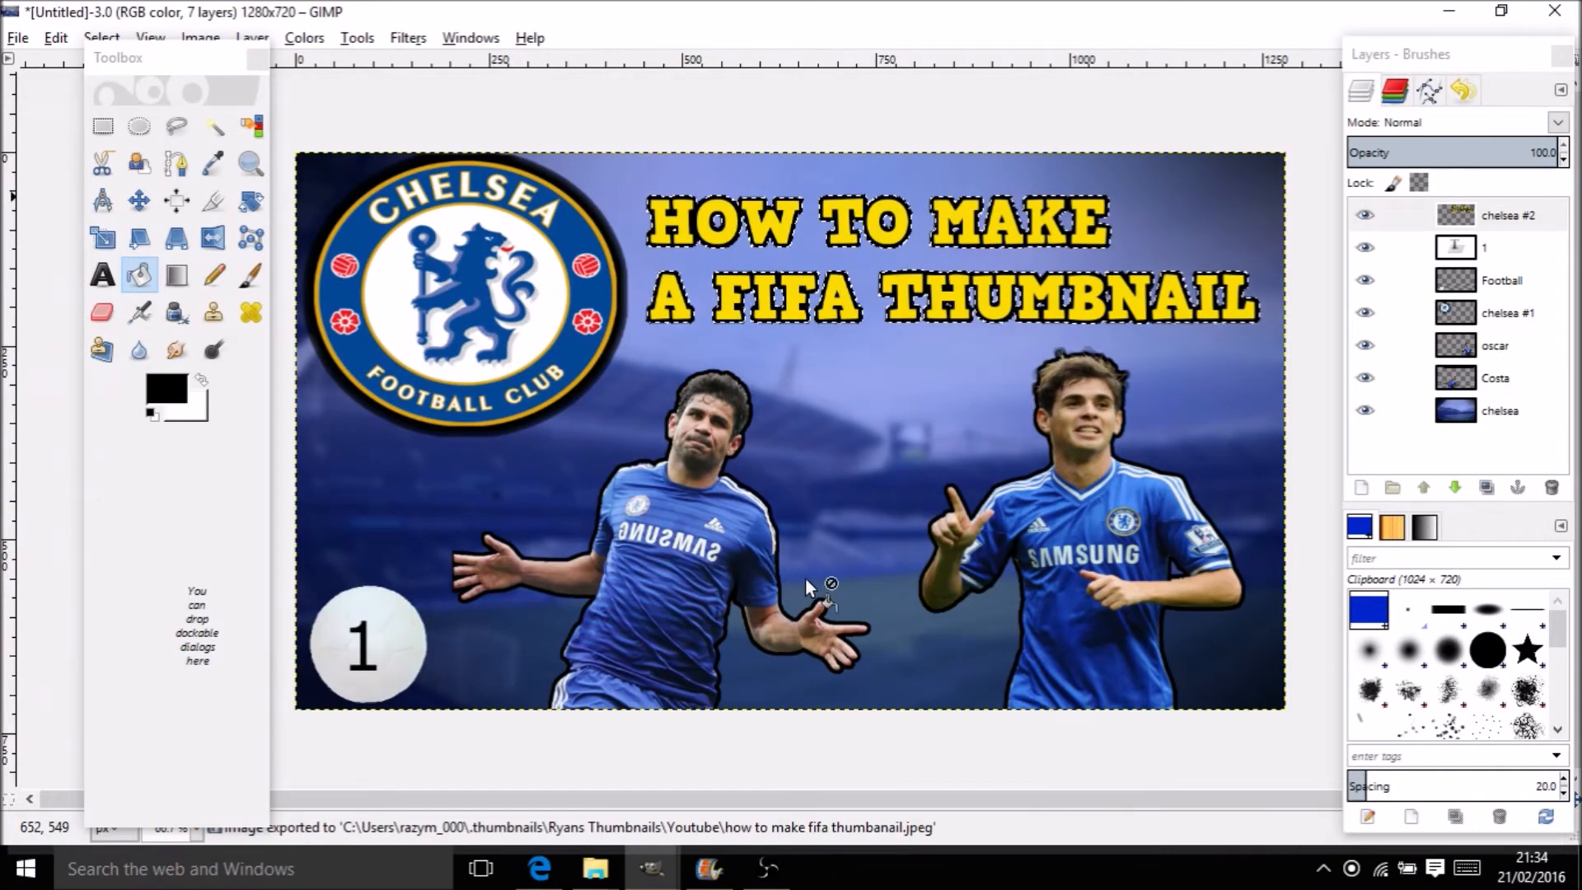
Bring File Explorer forward and browse Documents, Videos, the C: and D: drives and Pictures
mouse_move(596, 865)
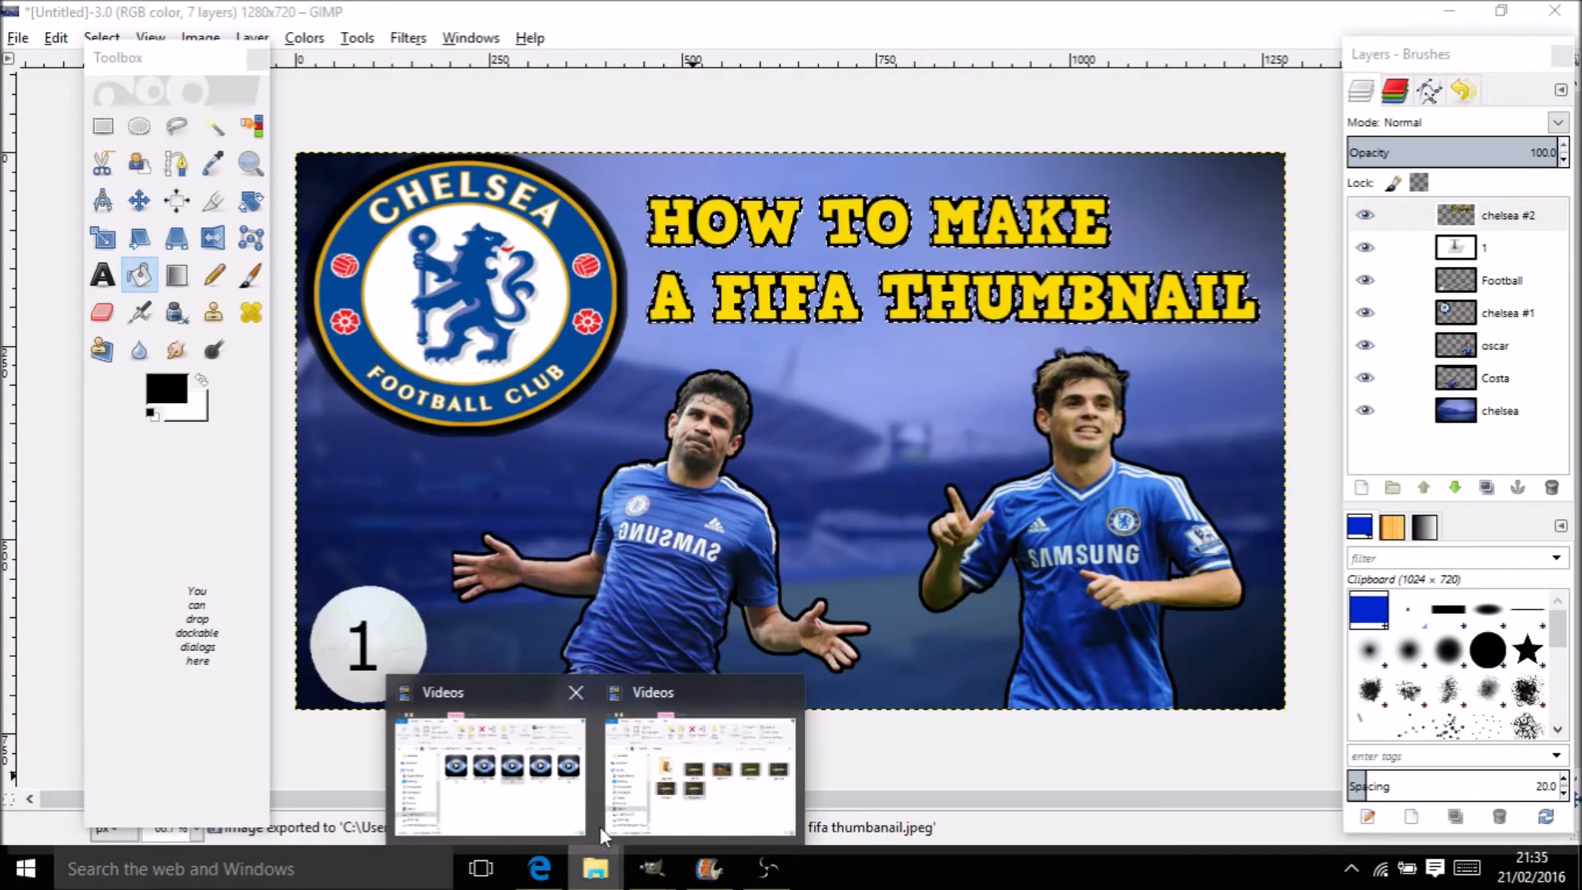
click(626, 741)
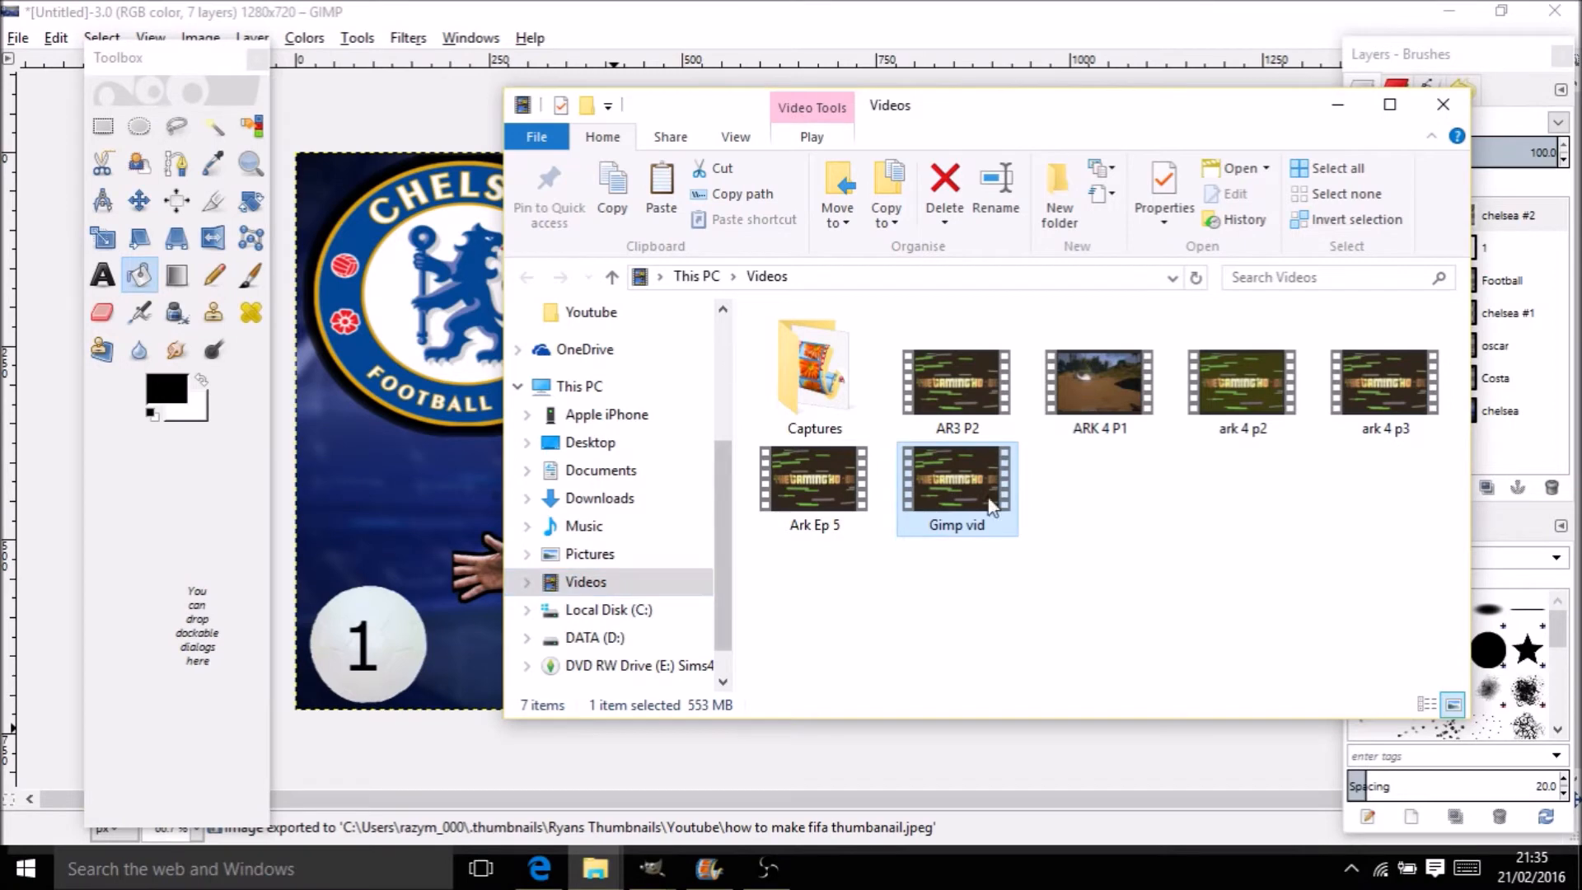
click(576, 474)
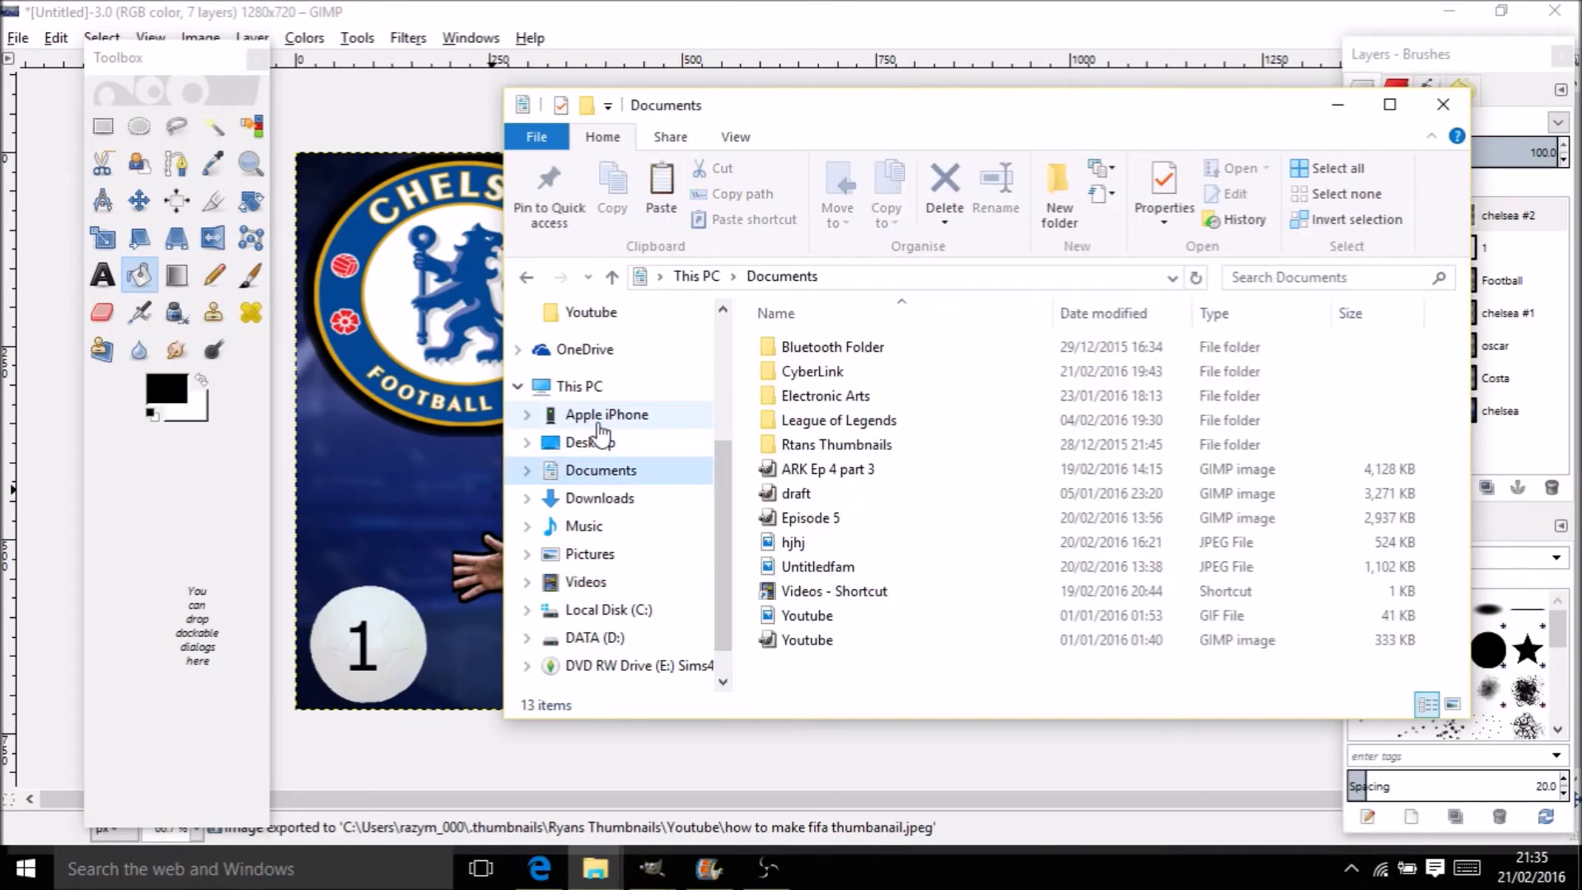
click(586, 581)
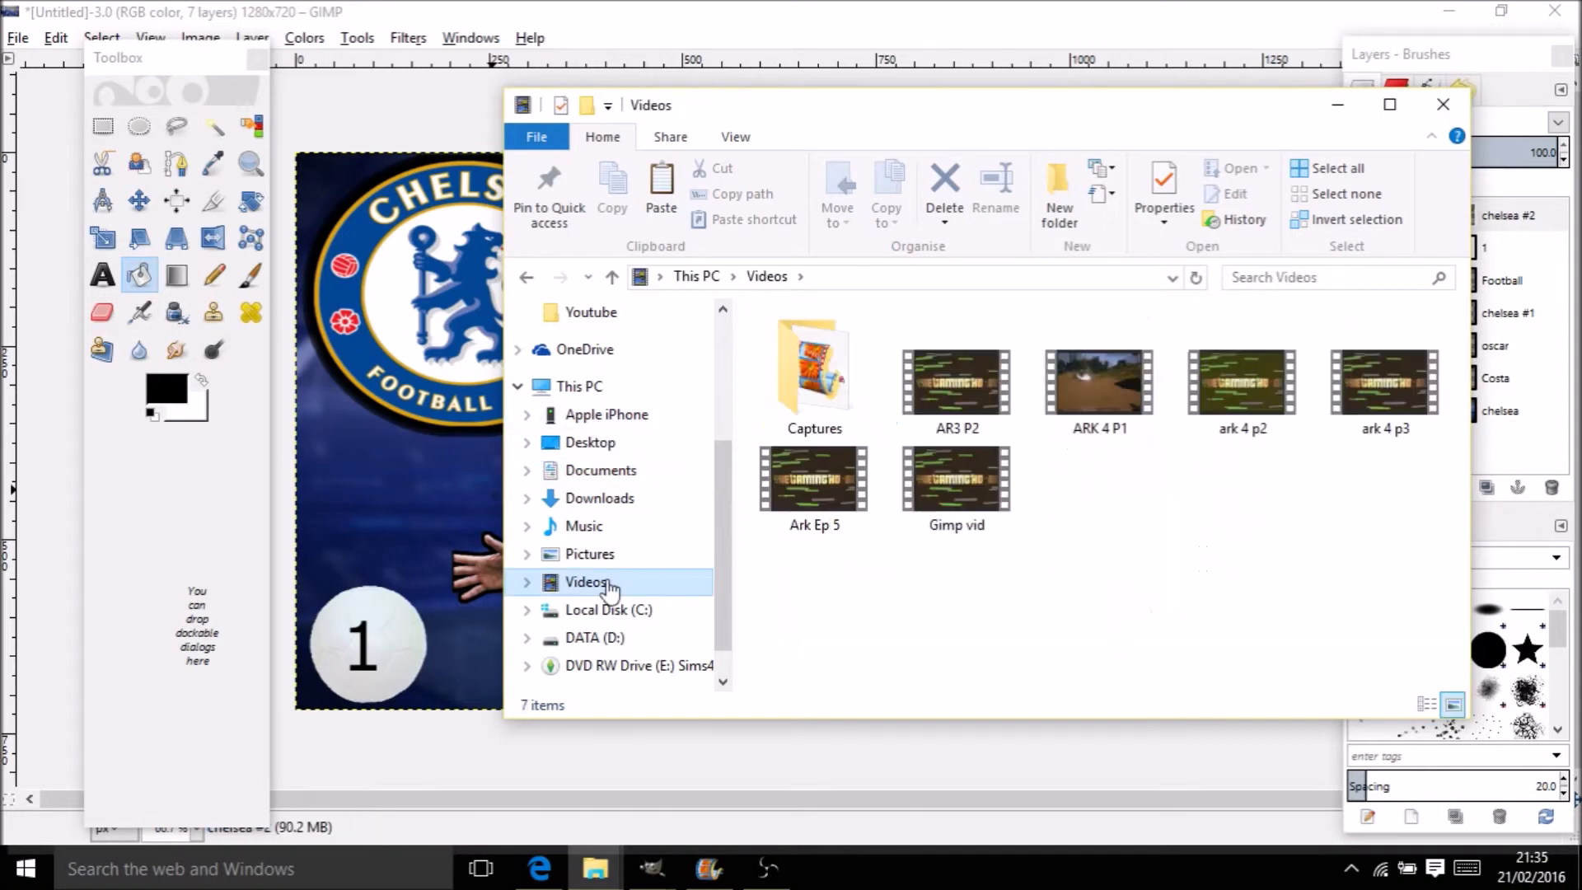
click(607, 610)
click(595, 637)
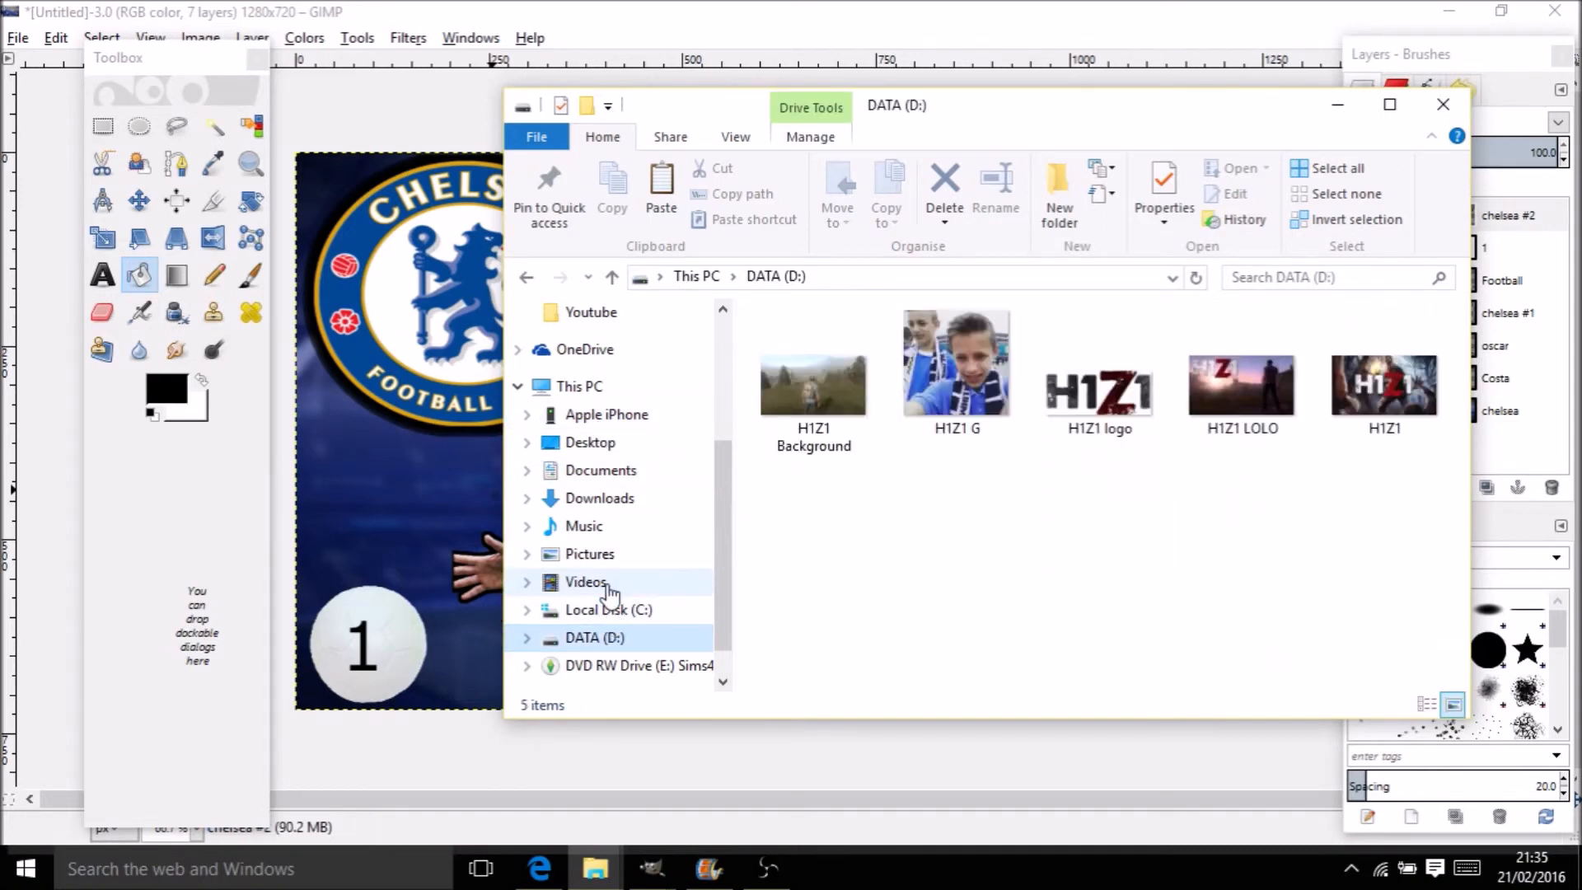
click(592, 550)
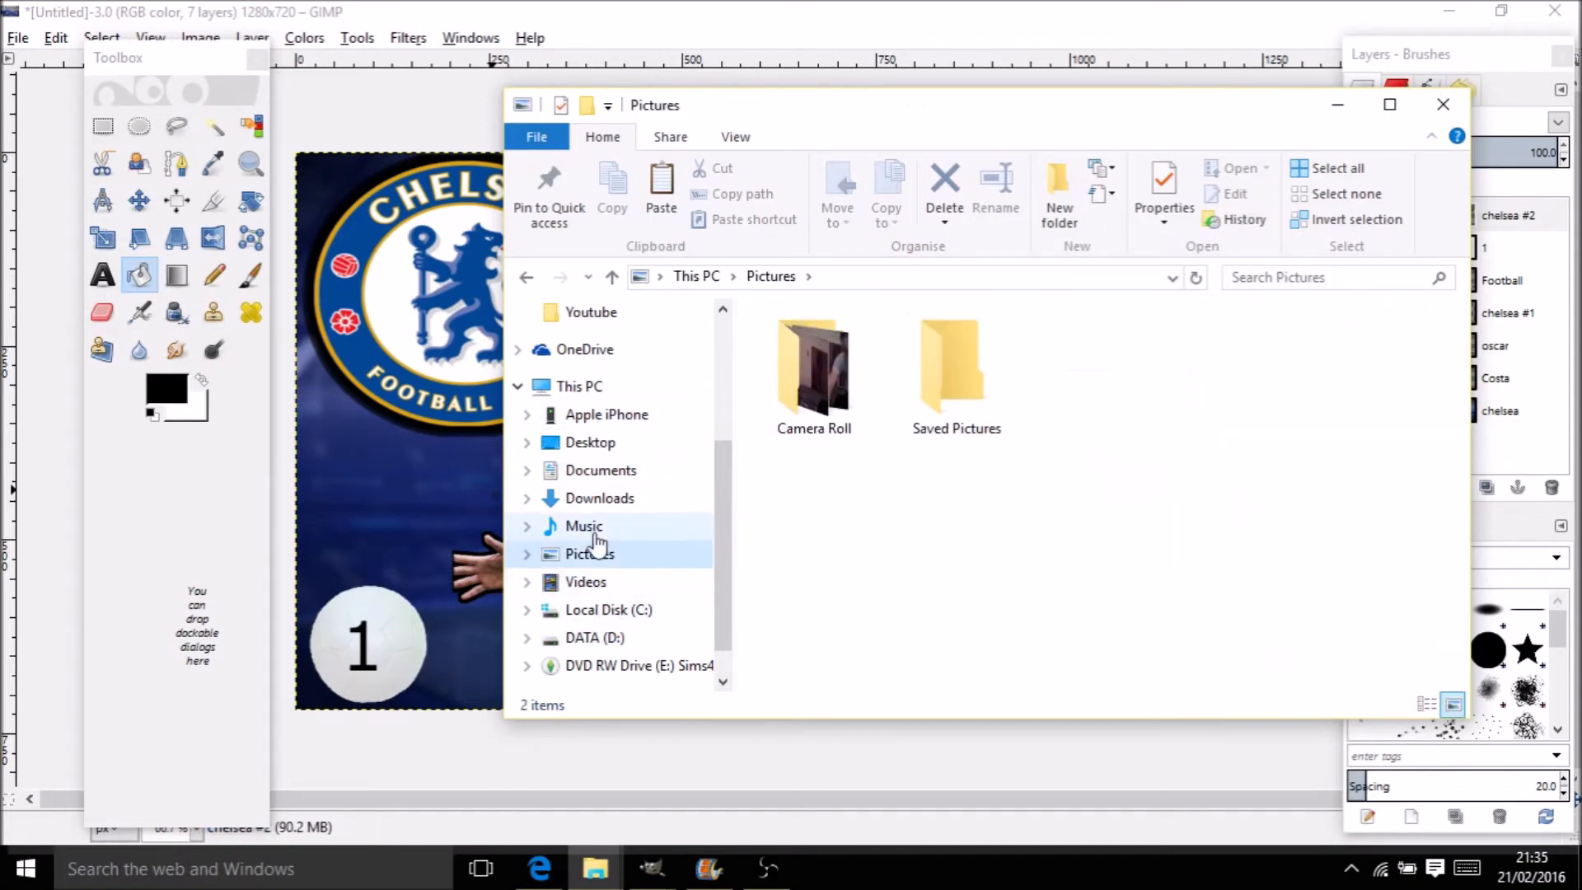
click(579, 388)
Go to C: > Users > home > .thumbnails > Ryans Thumbnails > Youtube and open the exported JPEG
double_click(1321, 582)
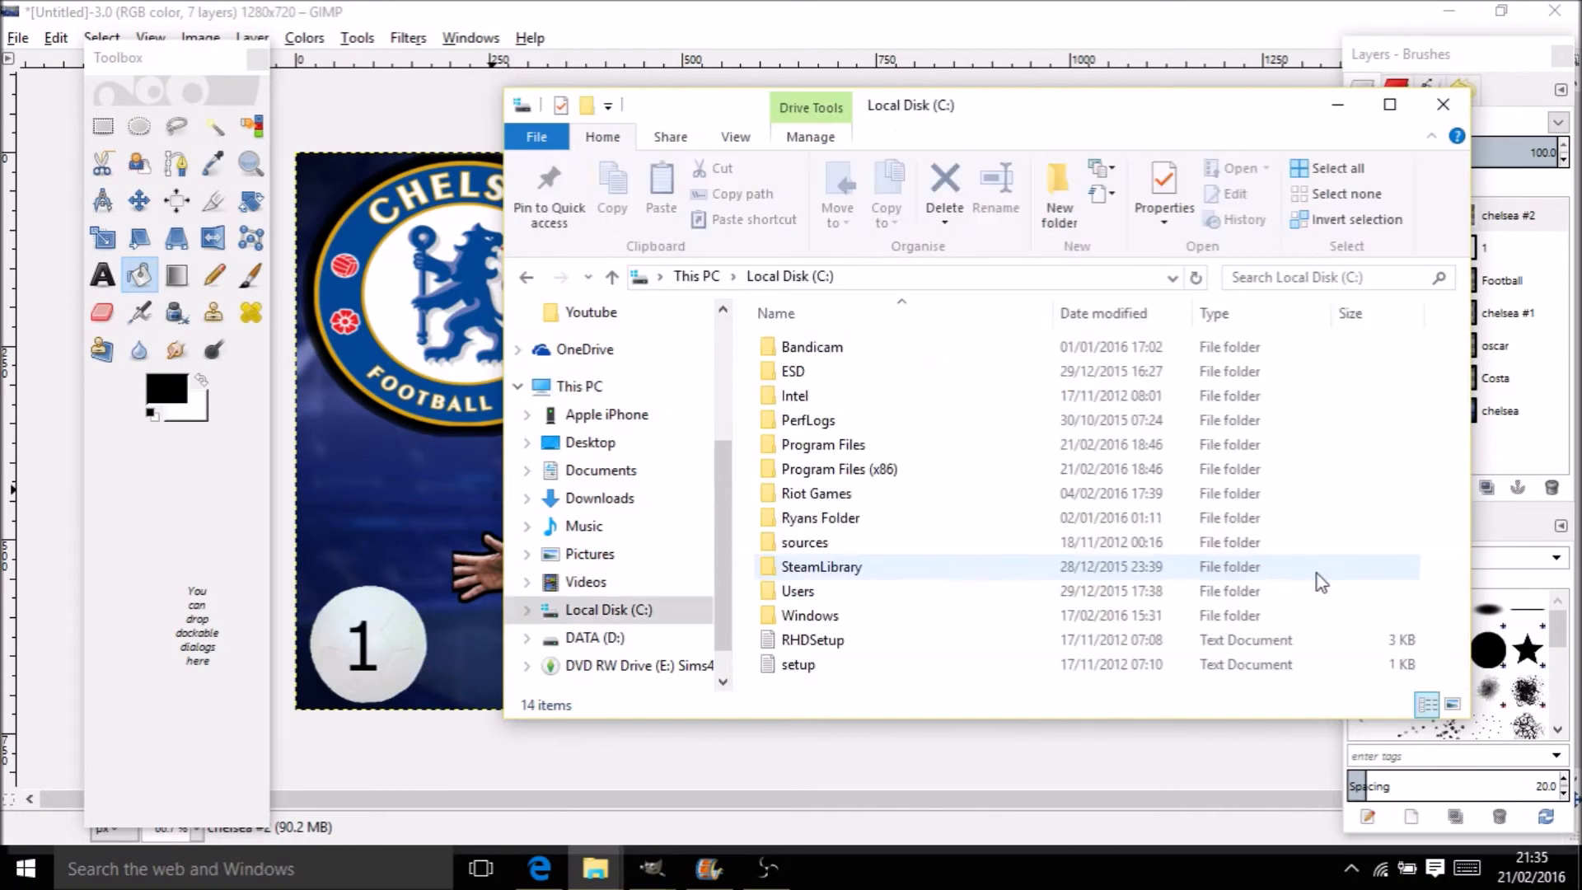
click(830, 590)
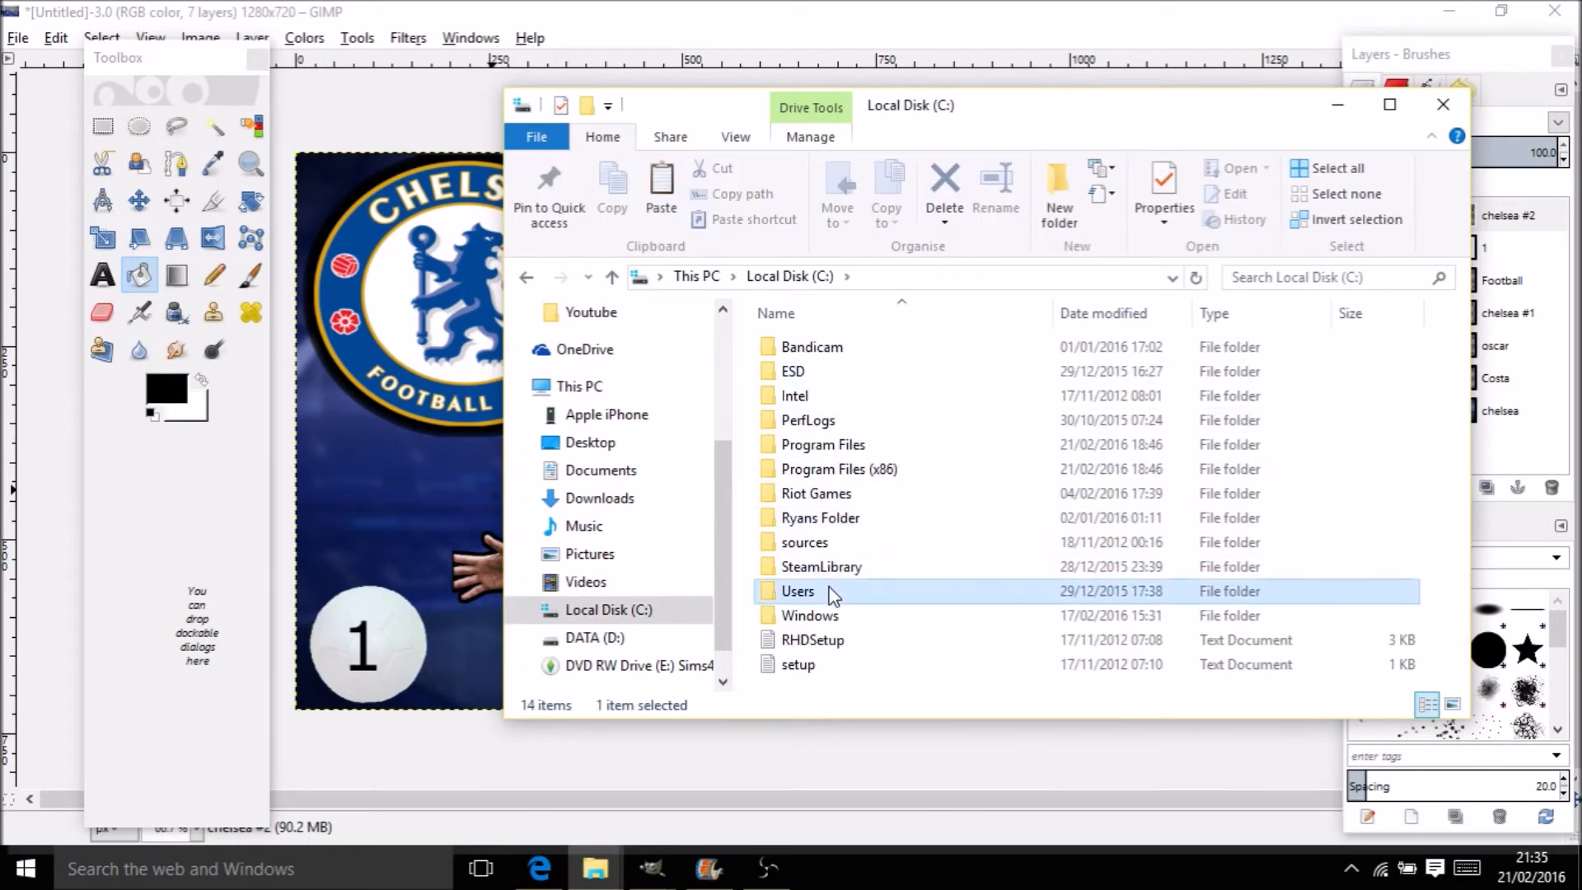
double_click(830, 590)
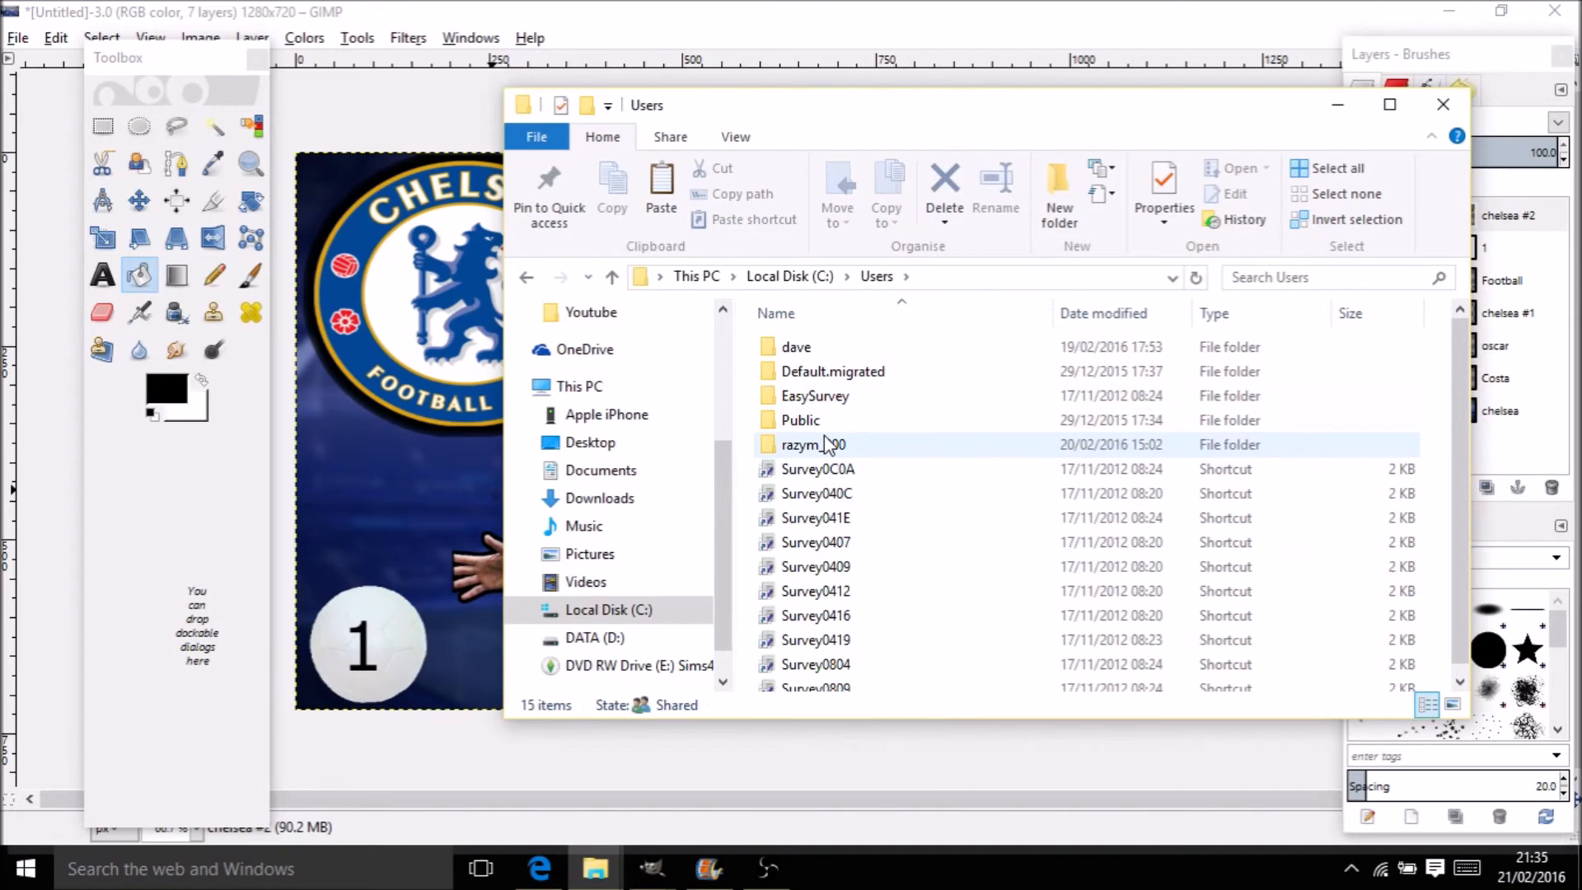
click(827, 445)
double_click(824, 445)
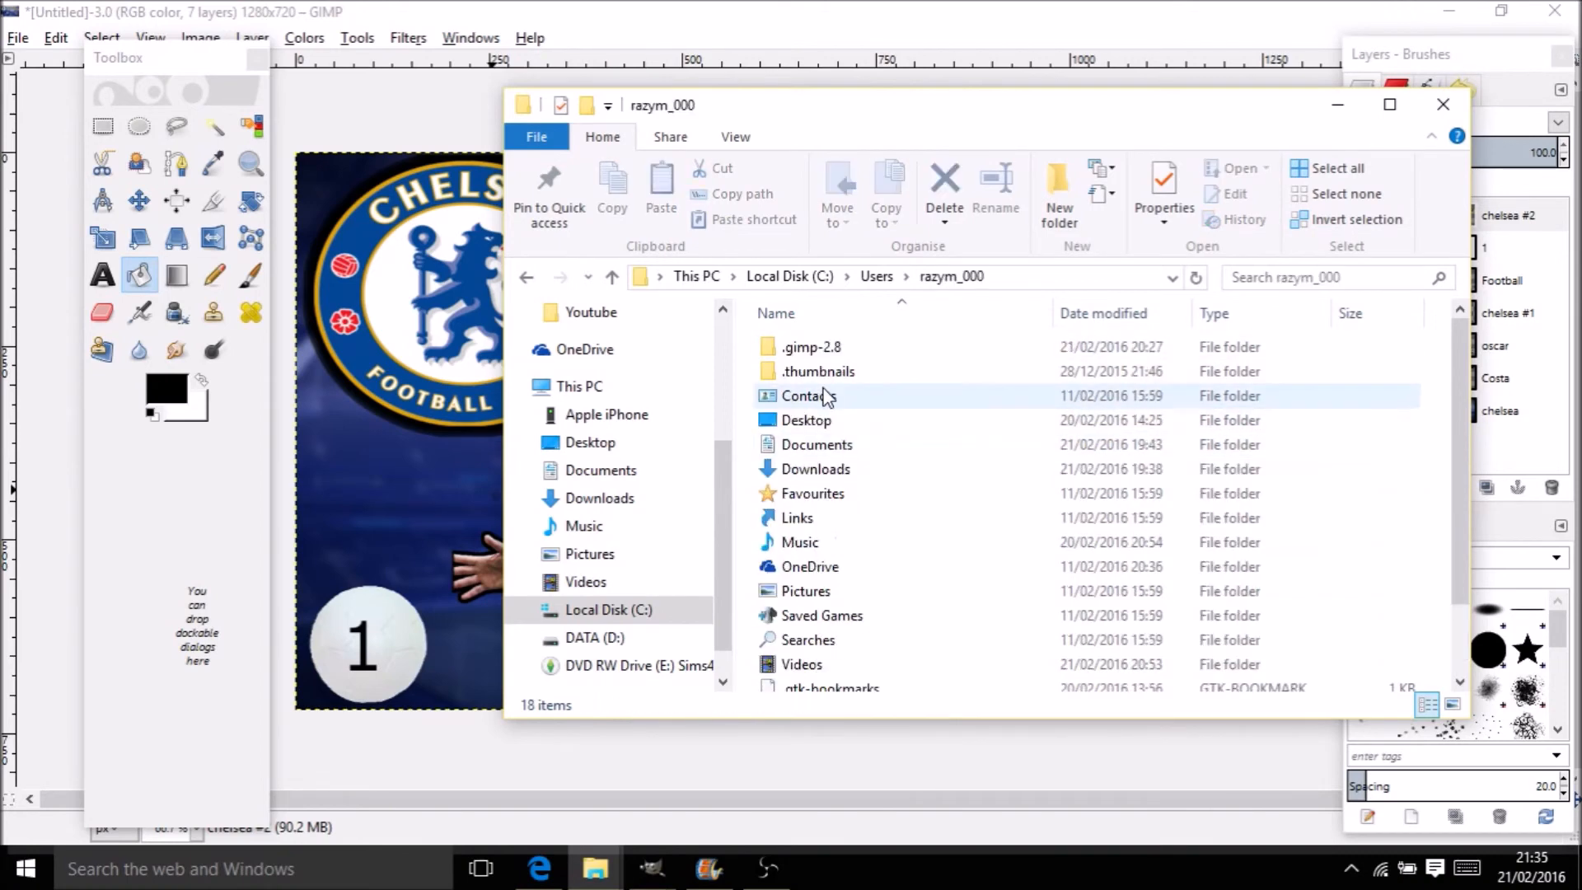
double_click(824, 371)
double_click(833, 372)
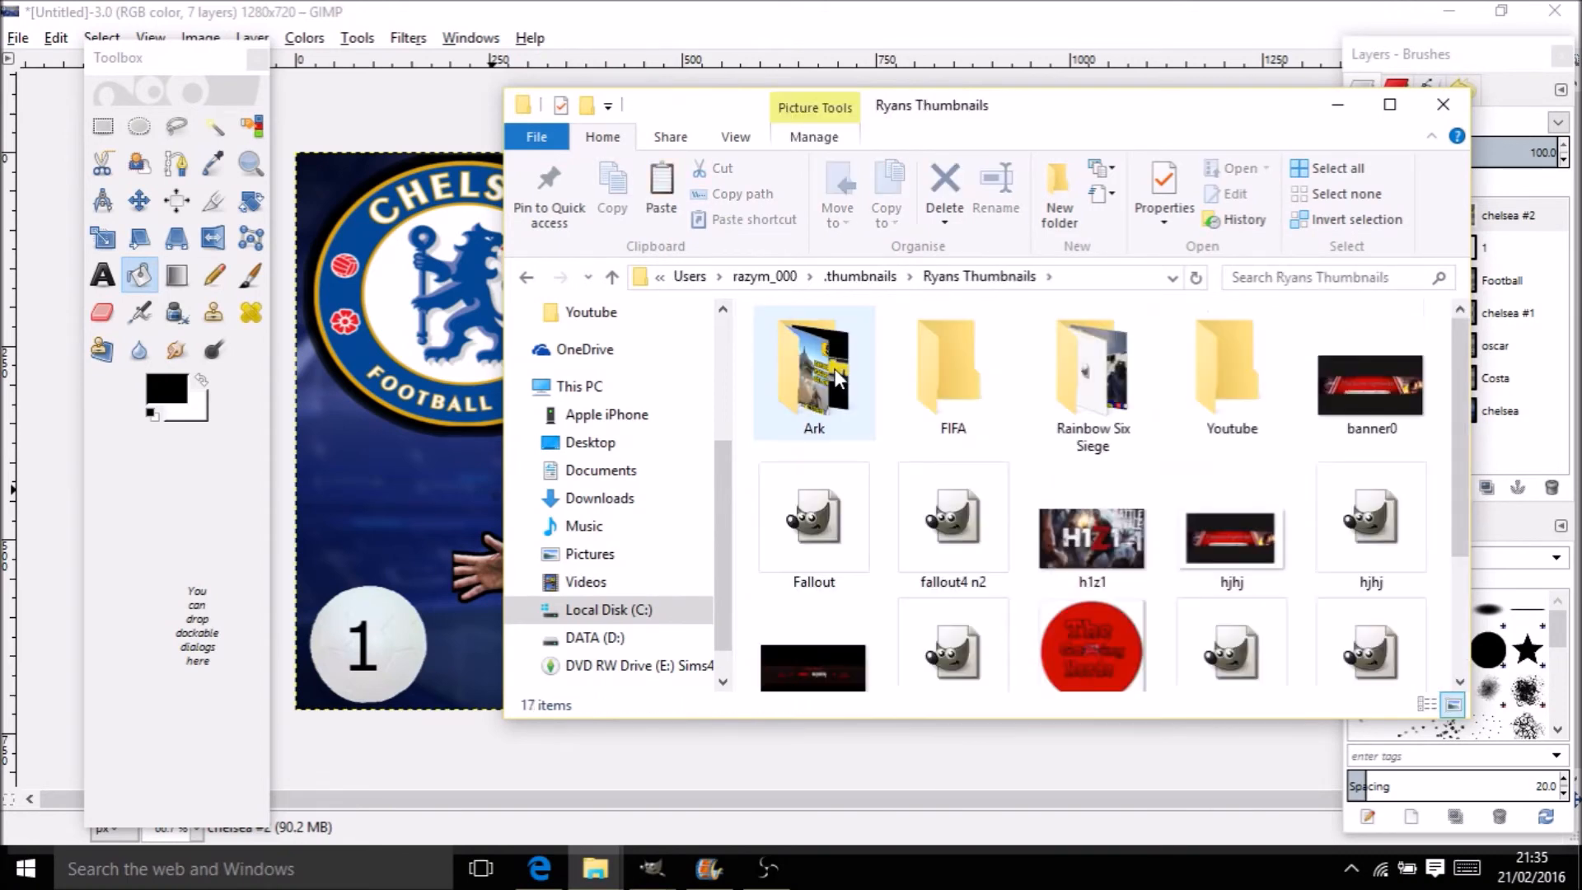
double_click(1218, 373)
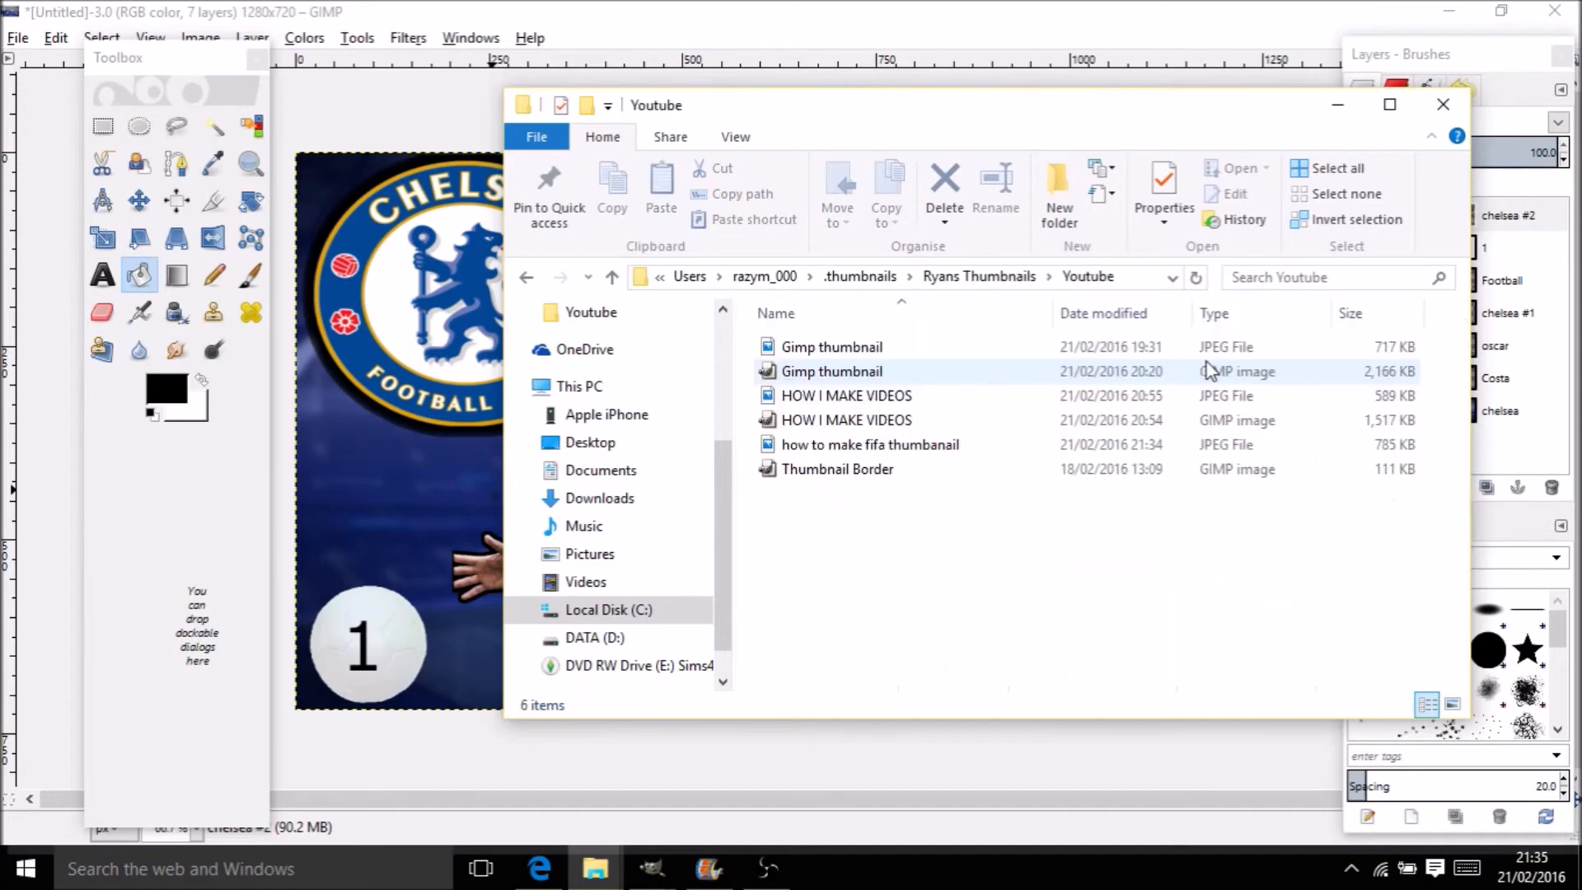
double_click(942, 456)
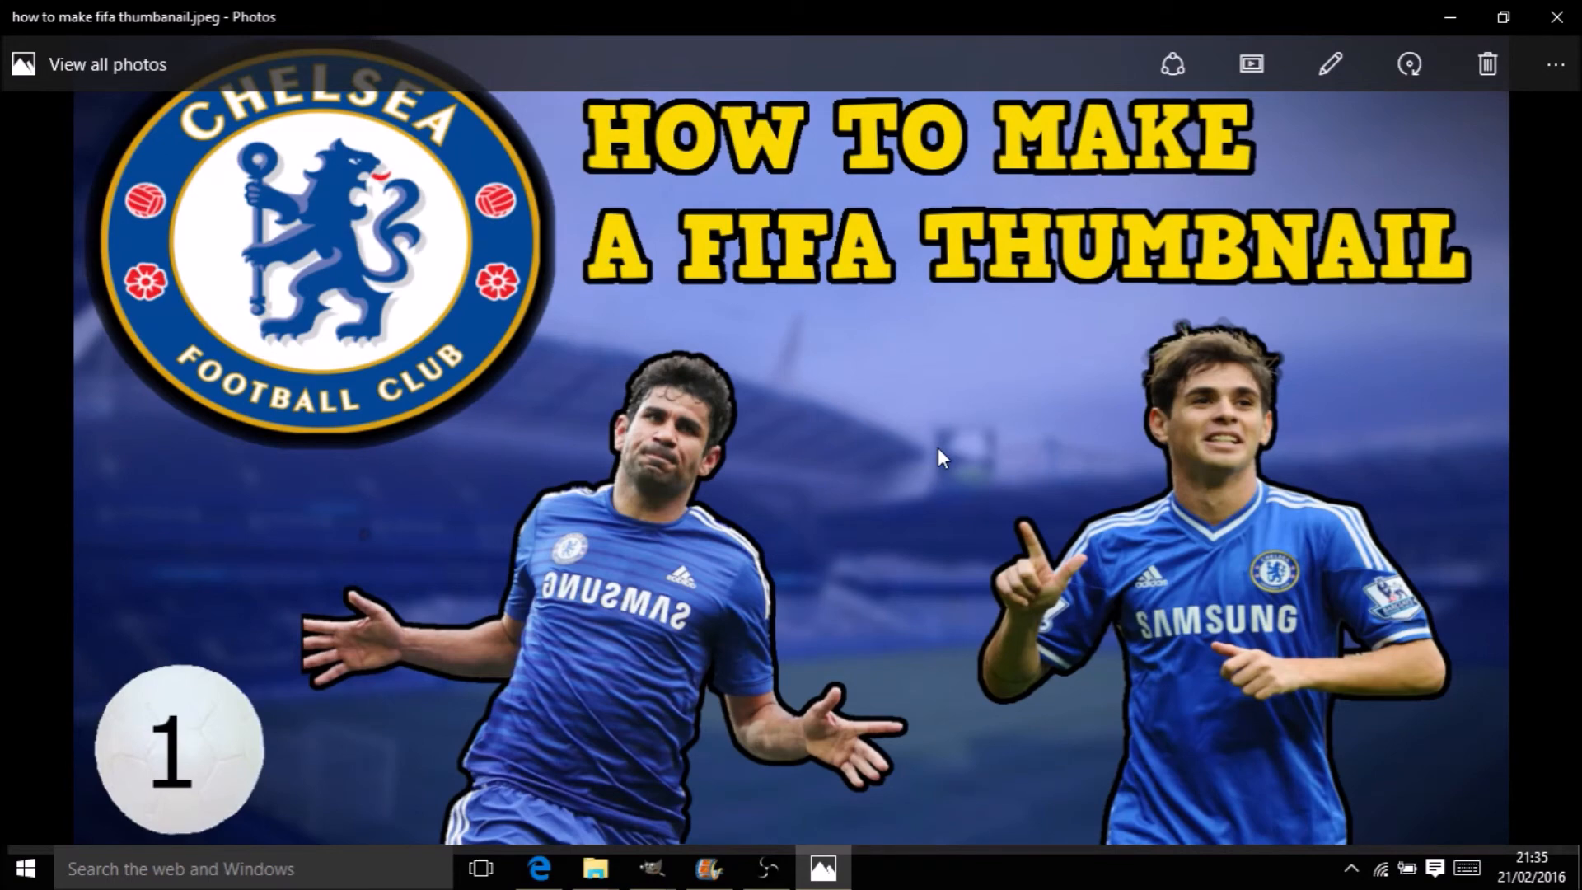
click(1554, 16)
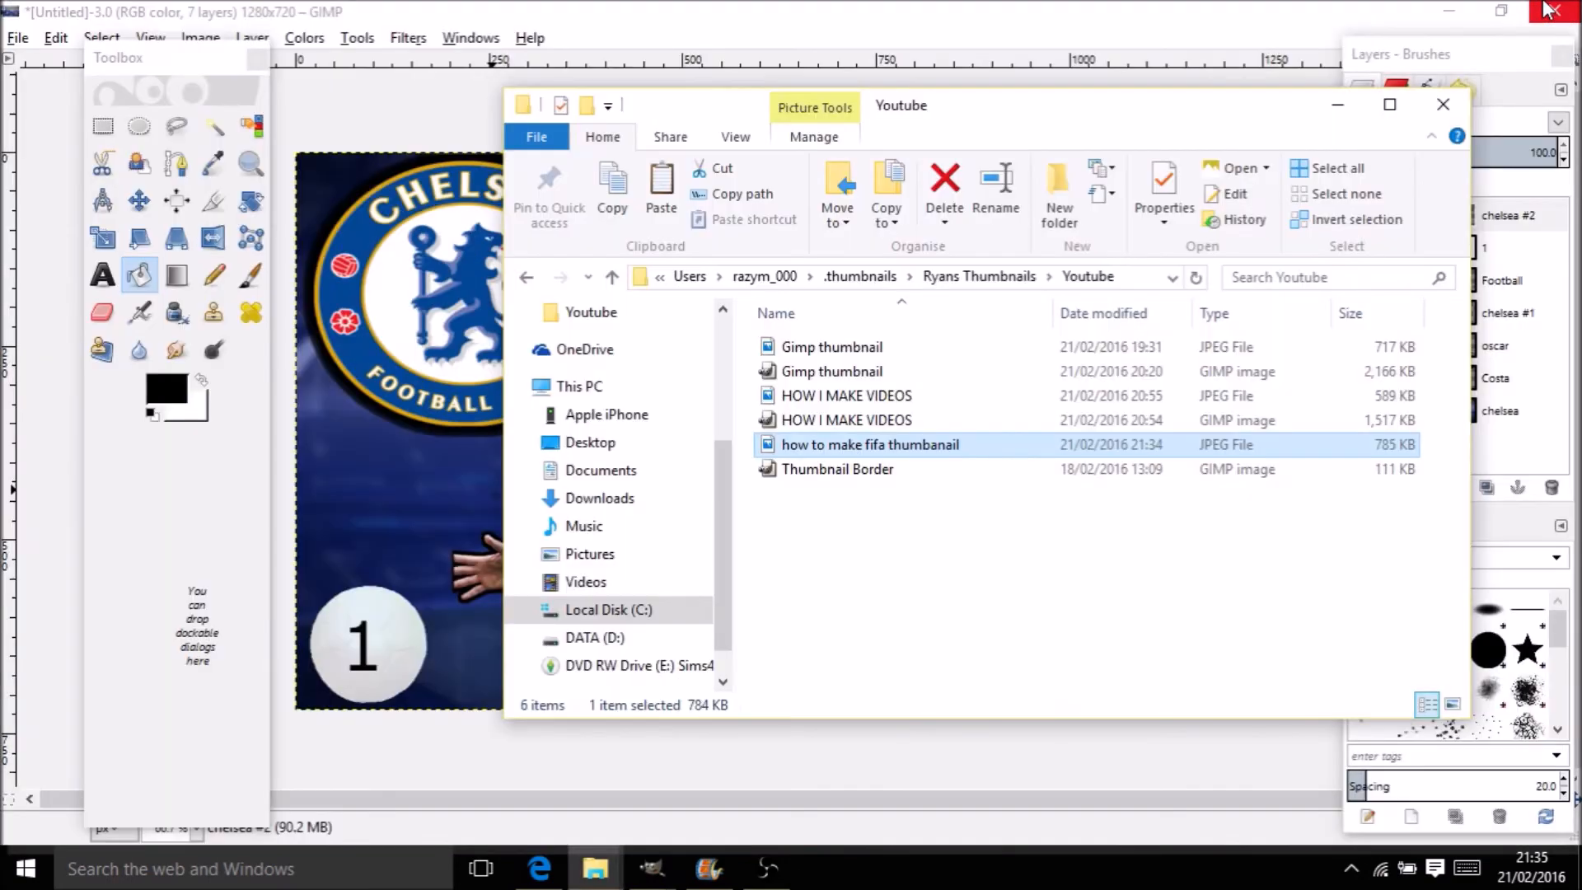
Minimize Explorer and save the GIMP project as 'how to make fifa thumbanail.xcf'
click(1338, 105)
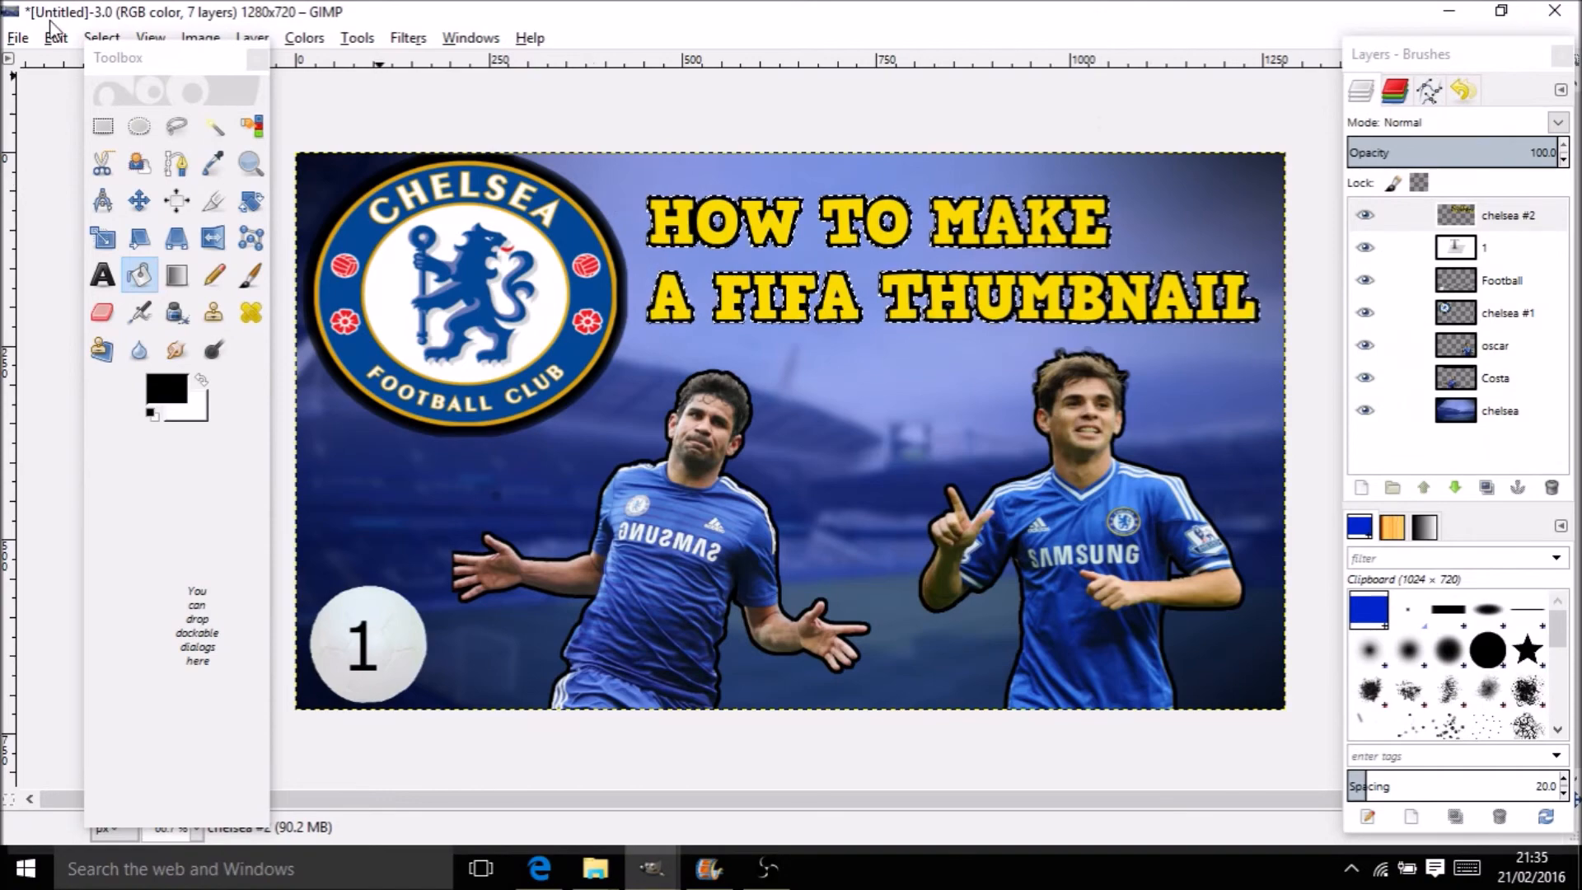
click(20, 39)
click(24, 42)
click(18, 39)
click(187, 224)
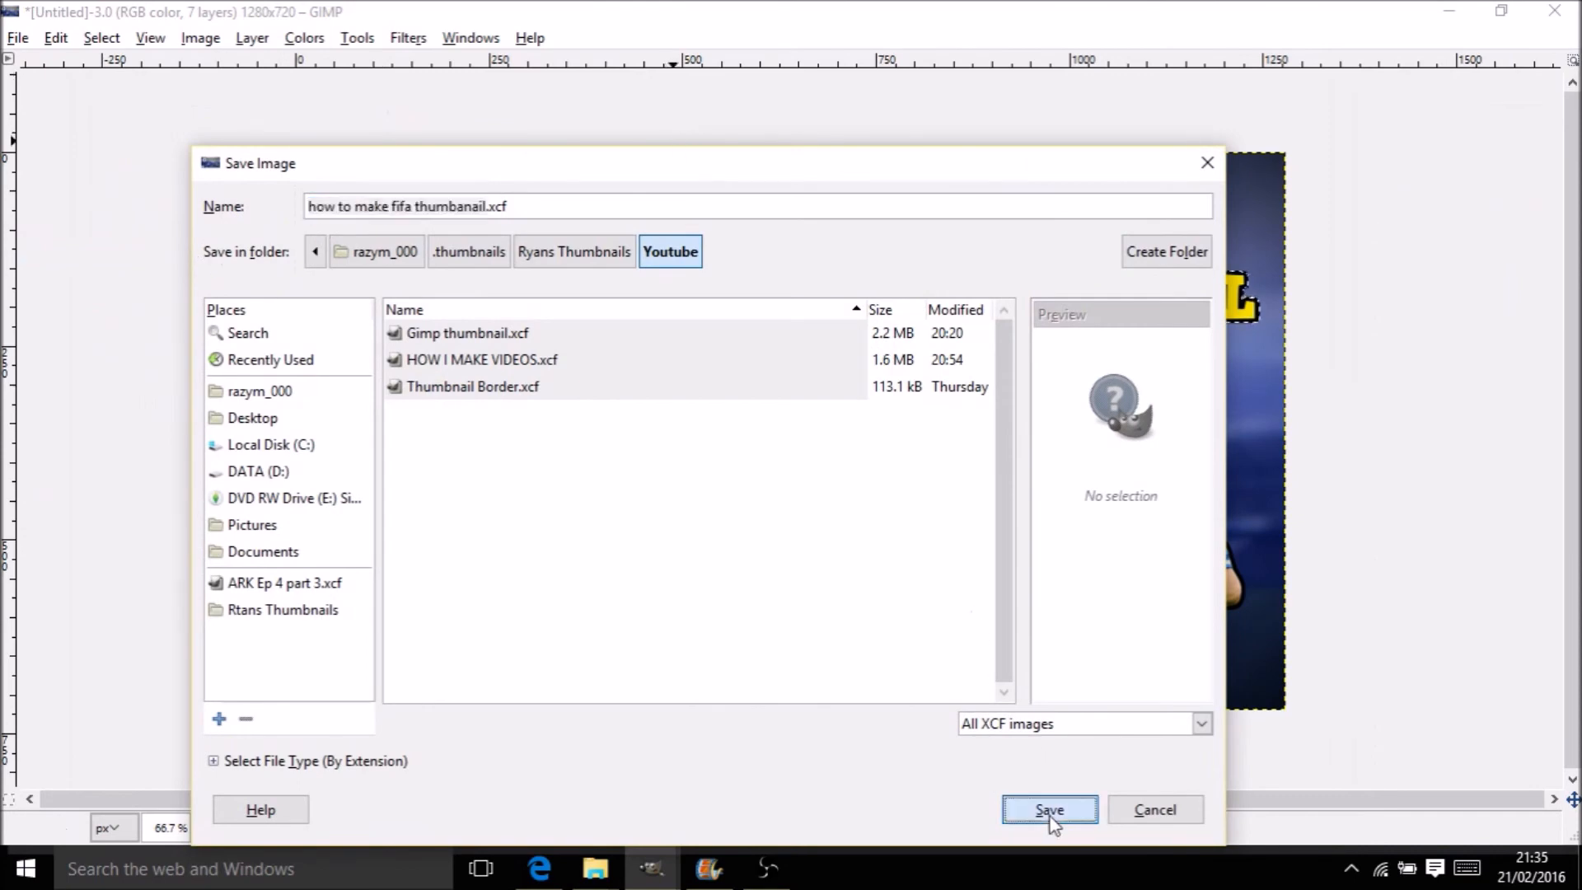
click(1050, 814)
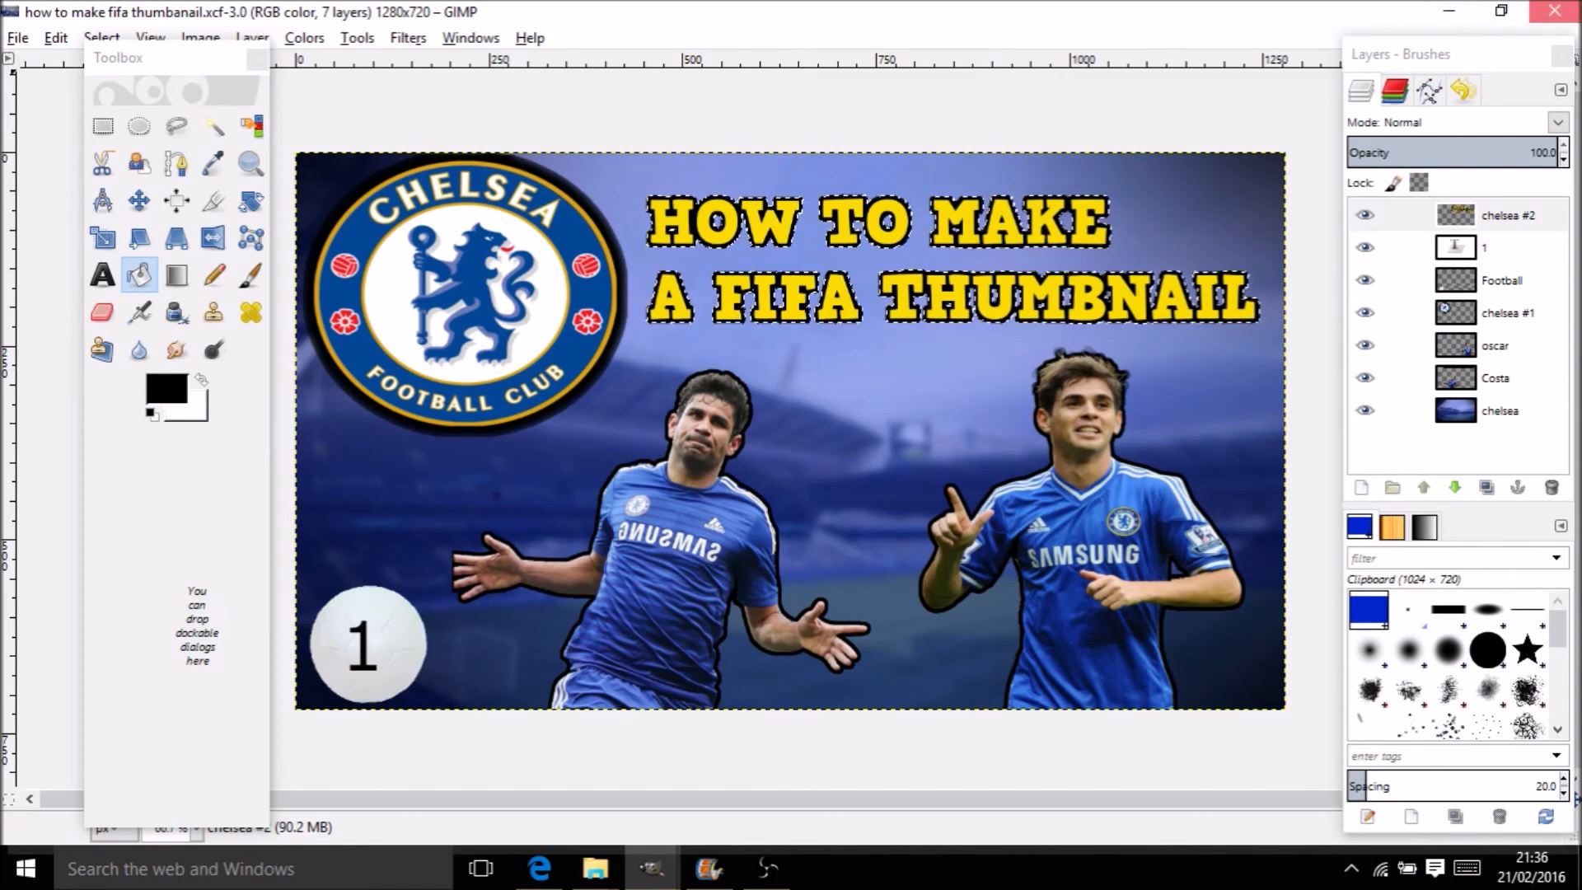
Close the finished thumbnail image and stop the OBS screen recording
click(1554, 11)
click(766, 868)
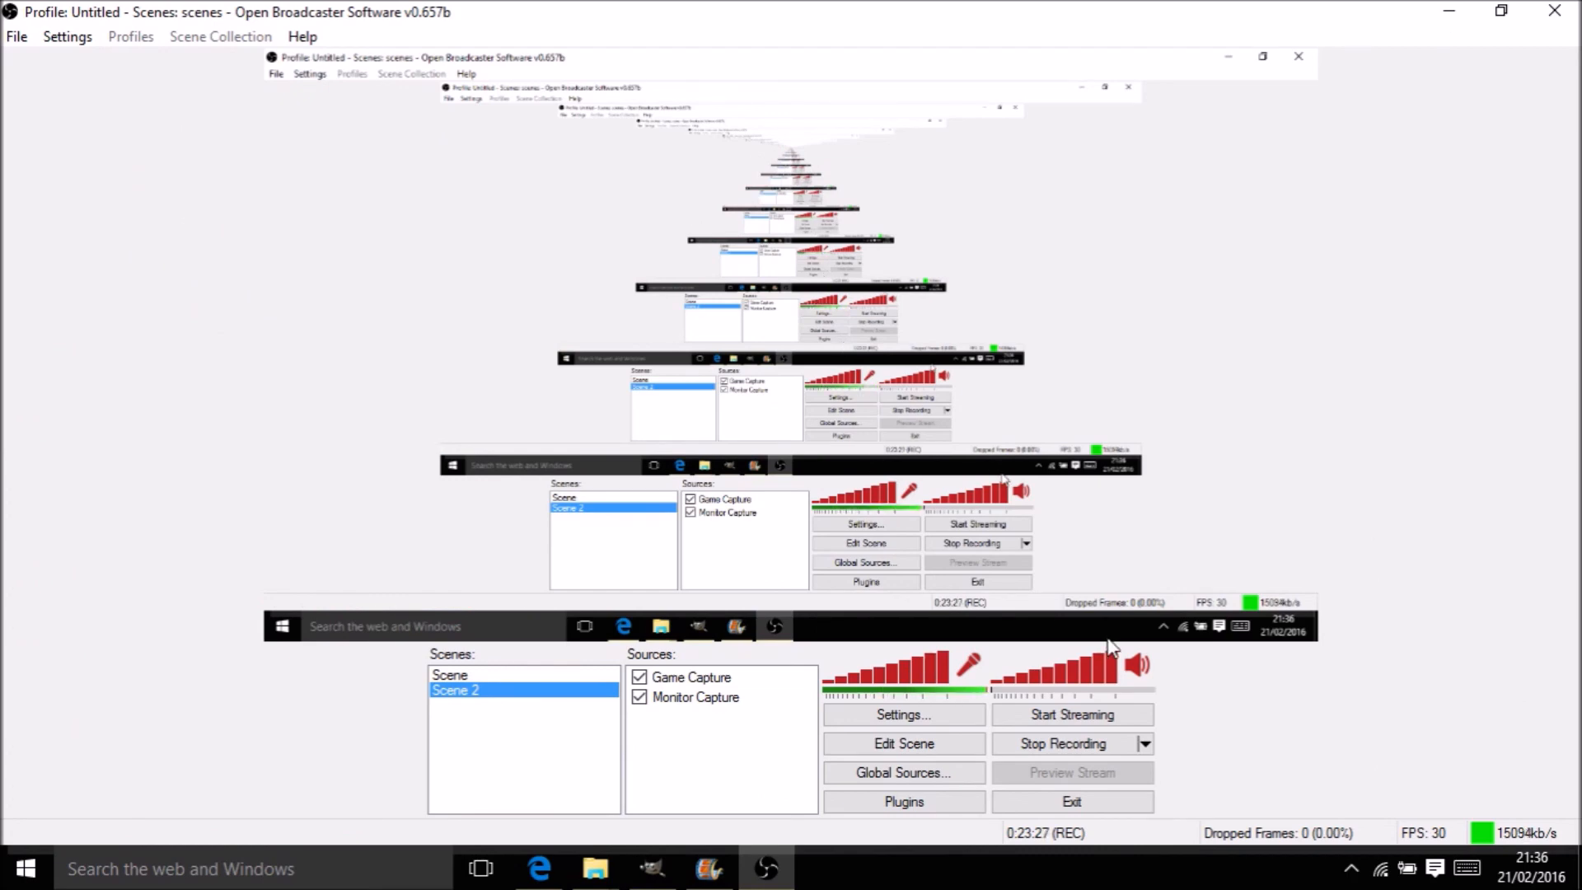
click(1086, 724)
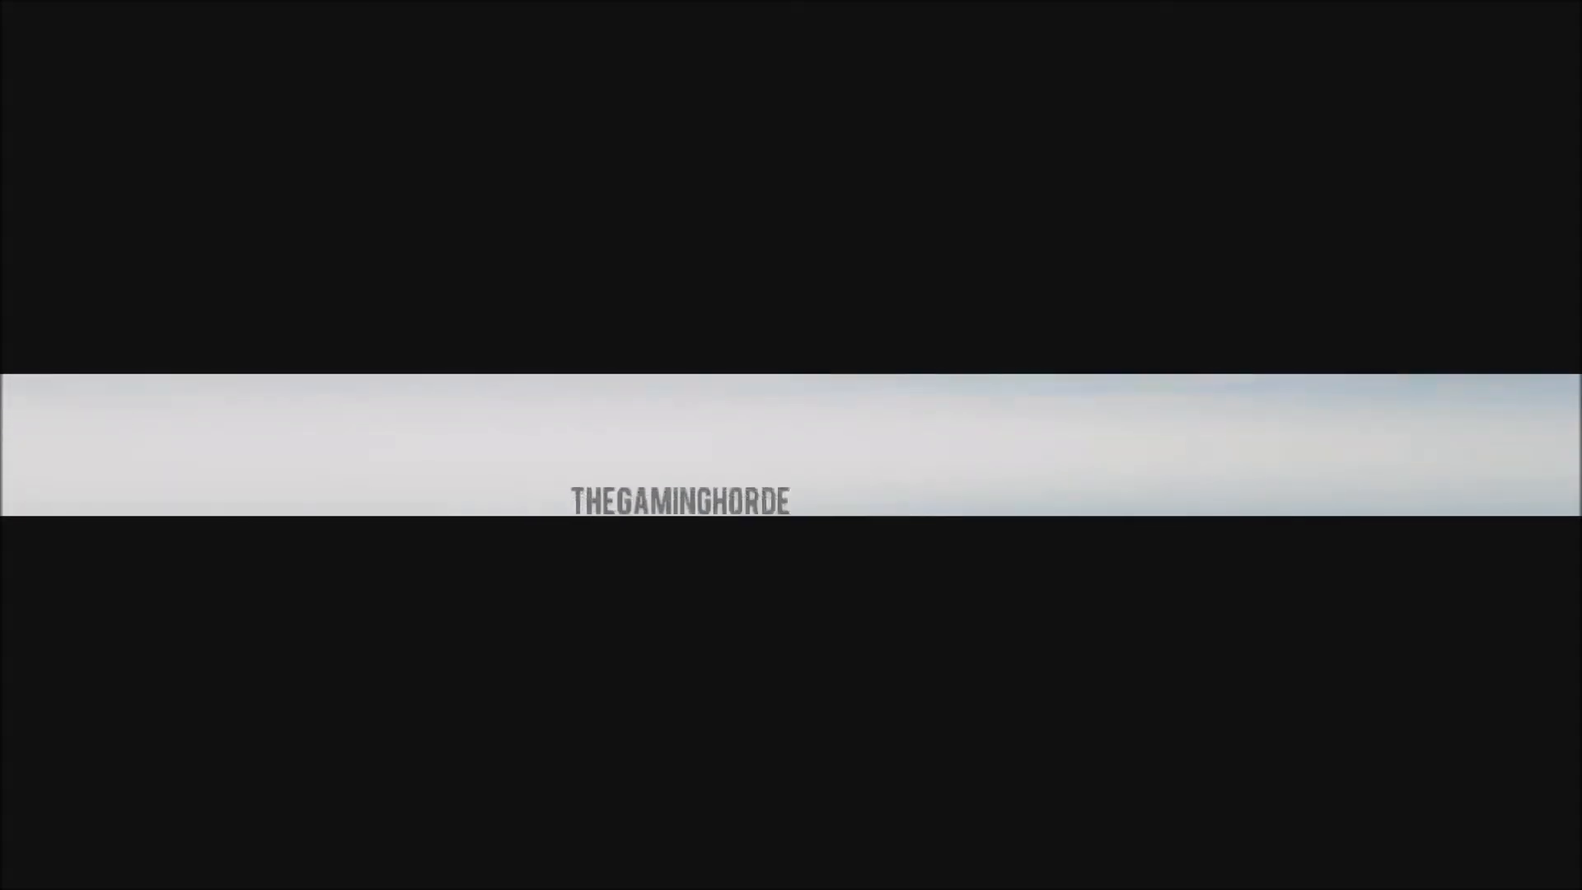